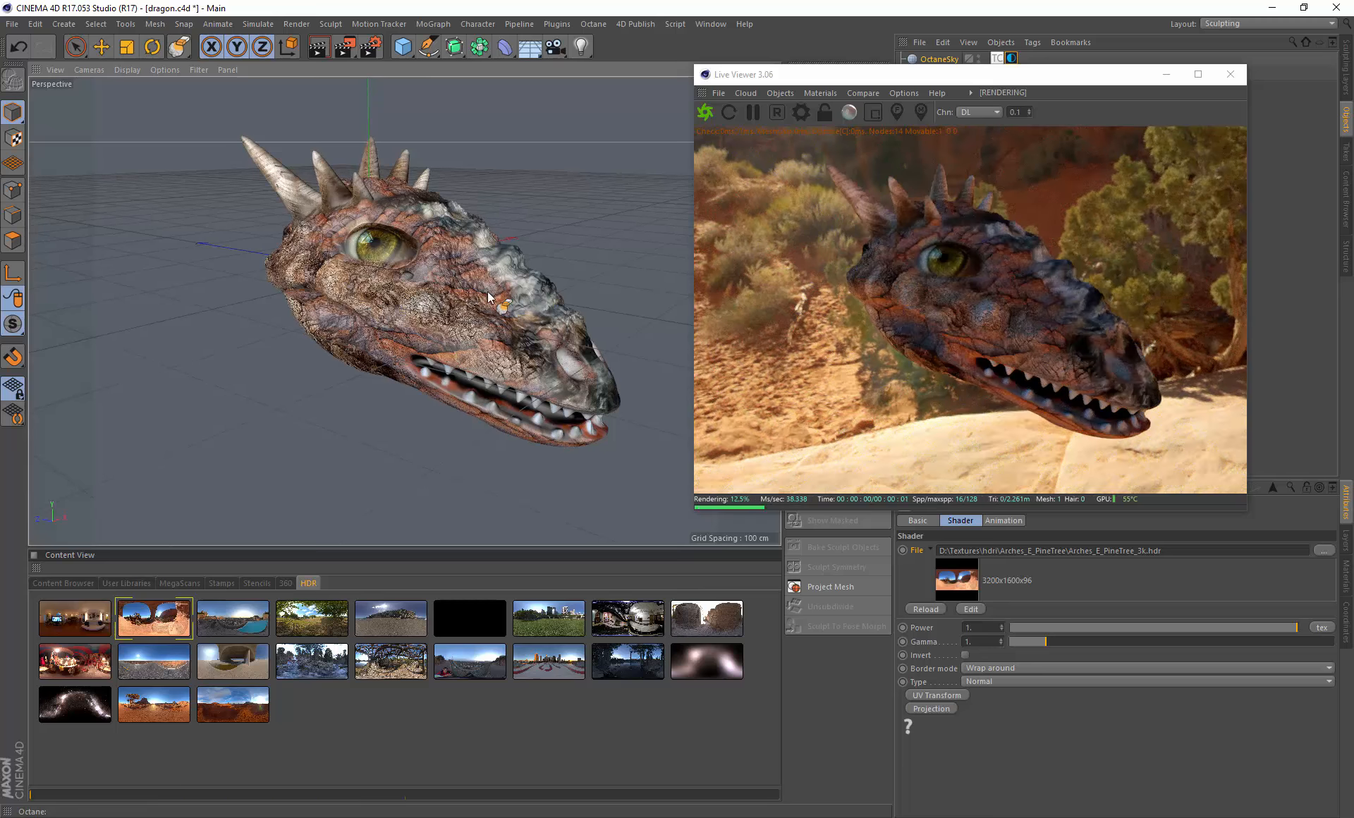
alt+drag(486, 293, 437, 292)
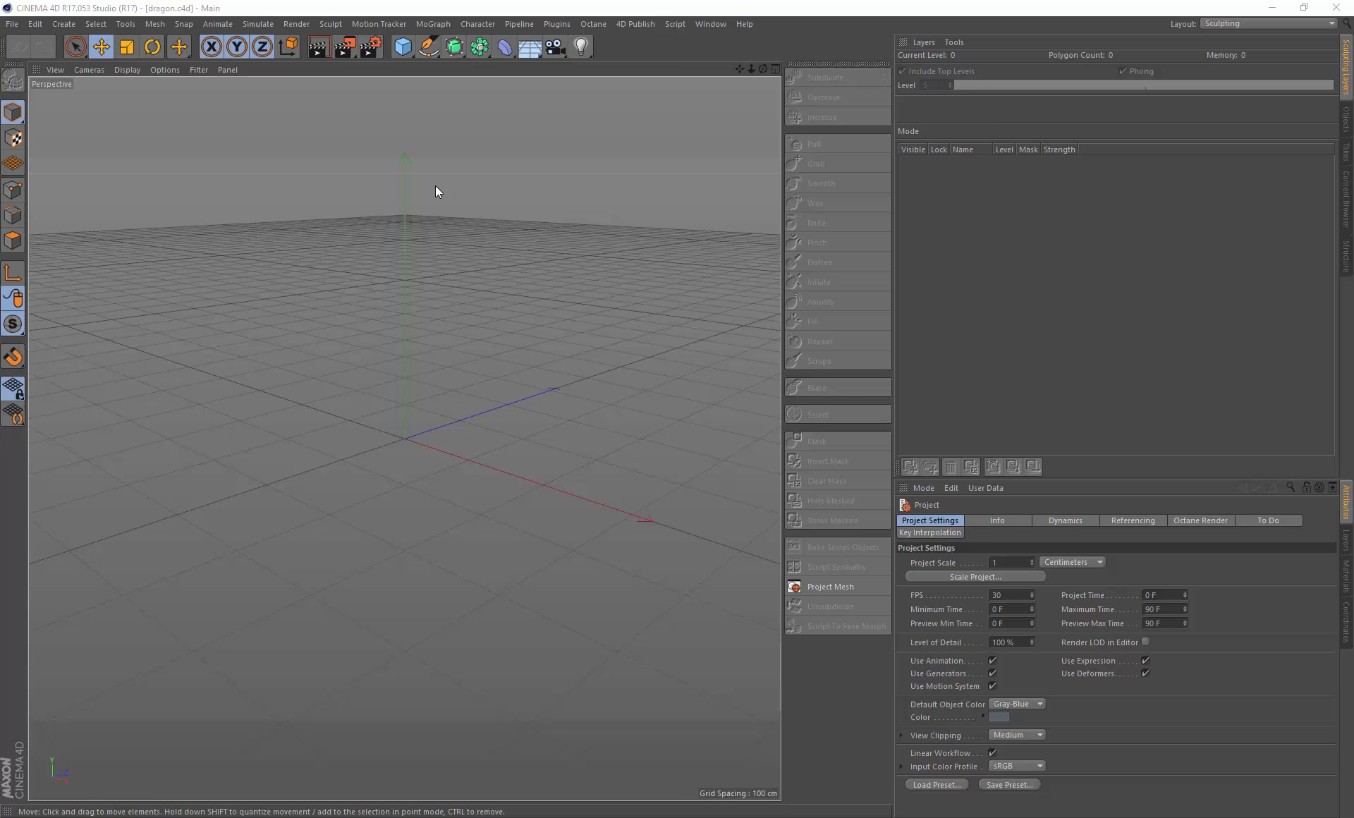
Step: Add a sphere primitive with the default 100 cm radius and convert it to an editable polygon object
click(403, 47)
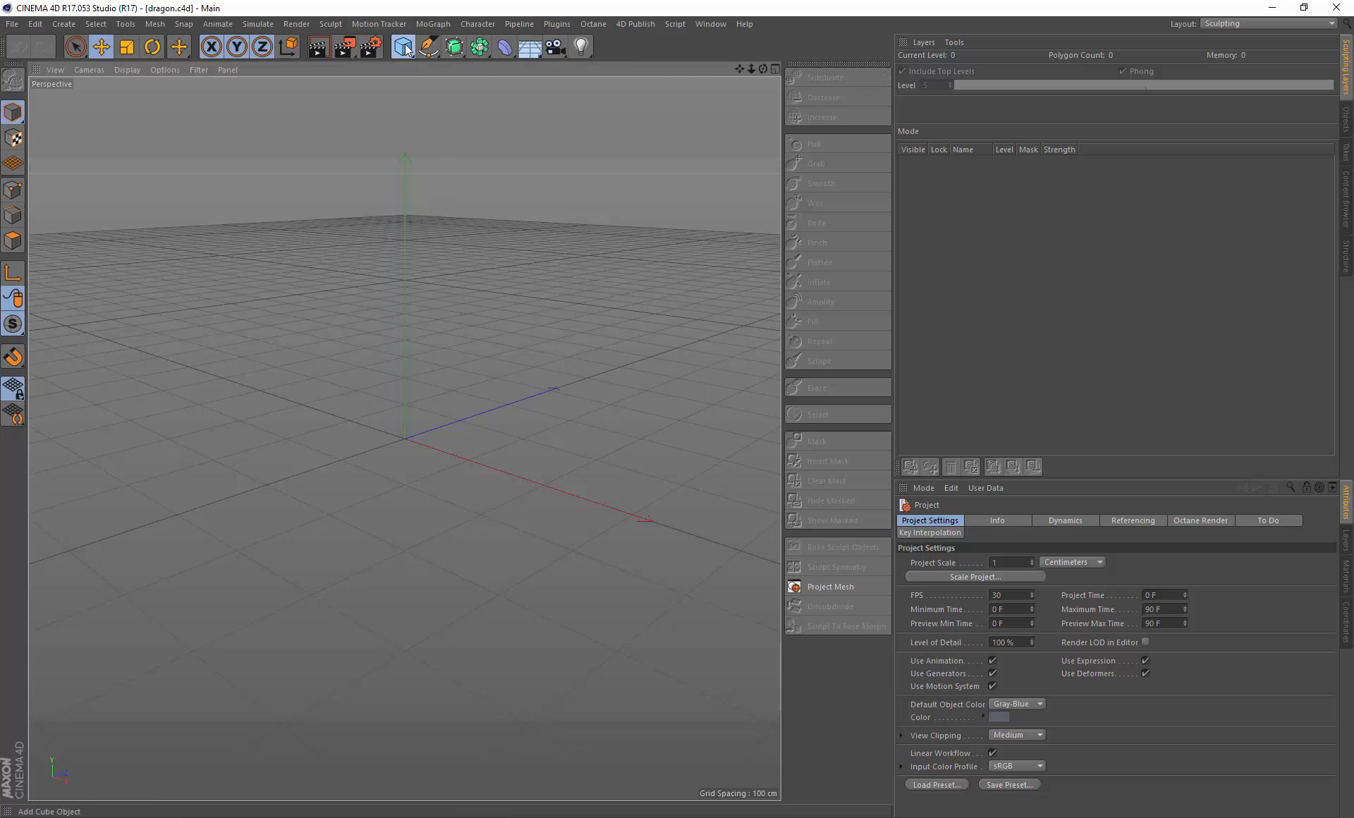
click(671, 98)
scroll(418, 413, up, 4)
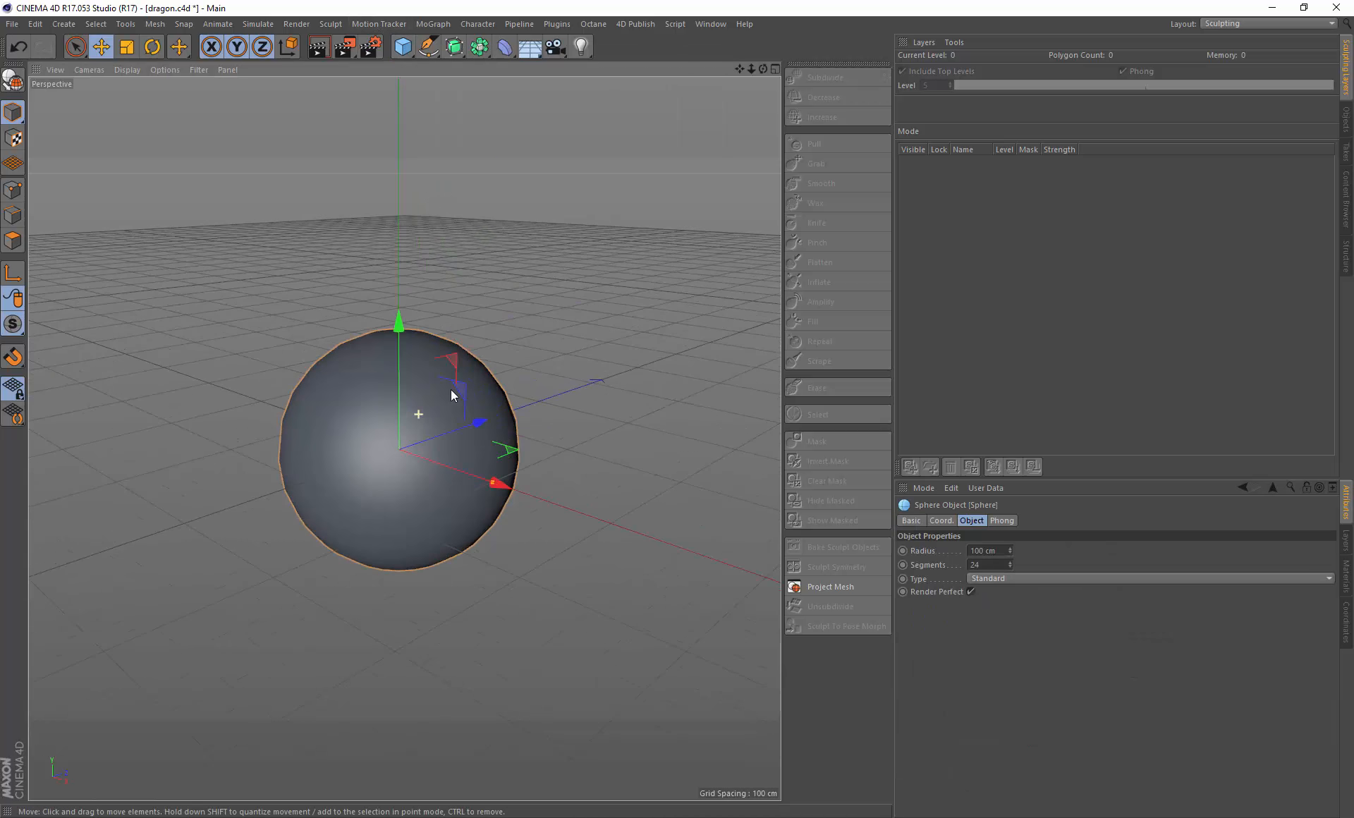
drag(742, 69, 755, 11)
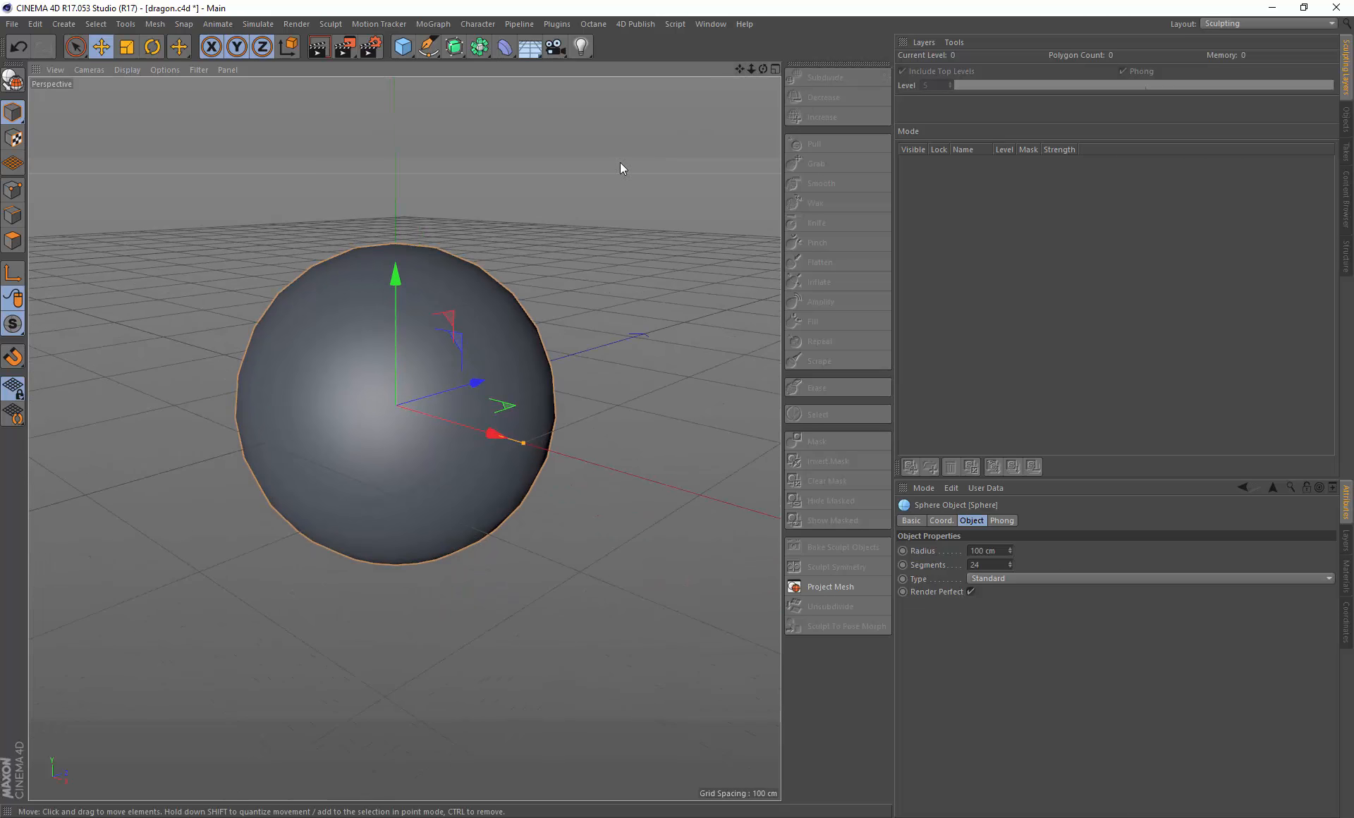
scroll(418, 333, up, 2)
key(c)
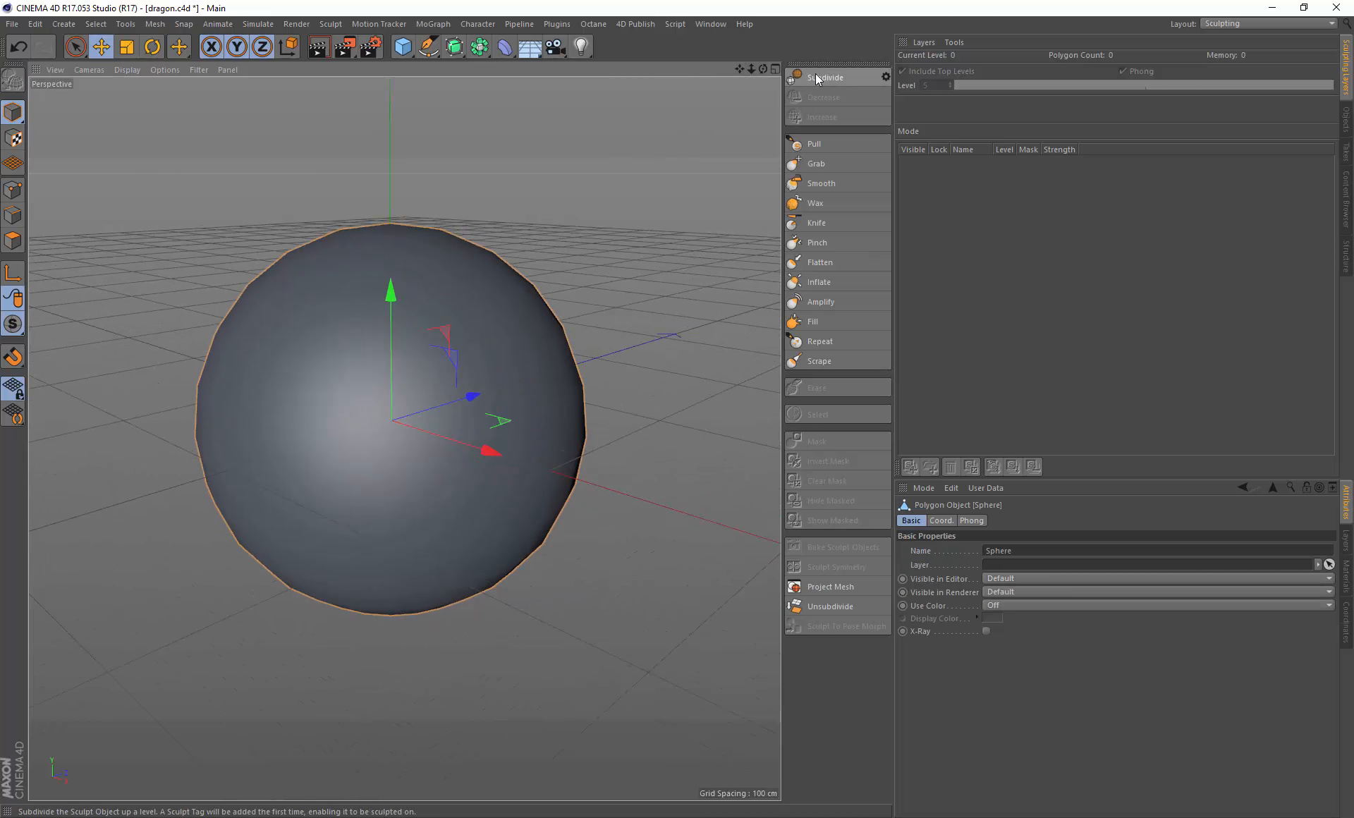
Step: Subdivide the sphere for sculpting up to level 5
drag(763, 68, 778, 73)
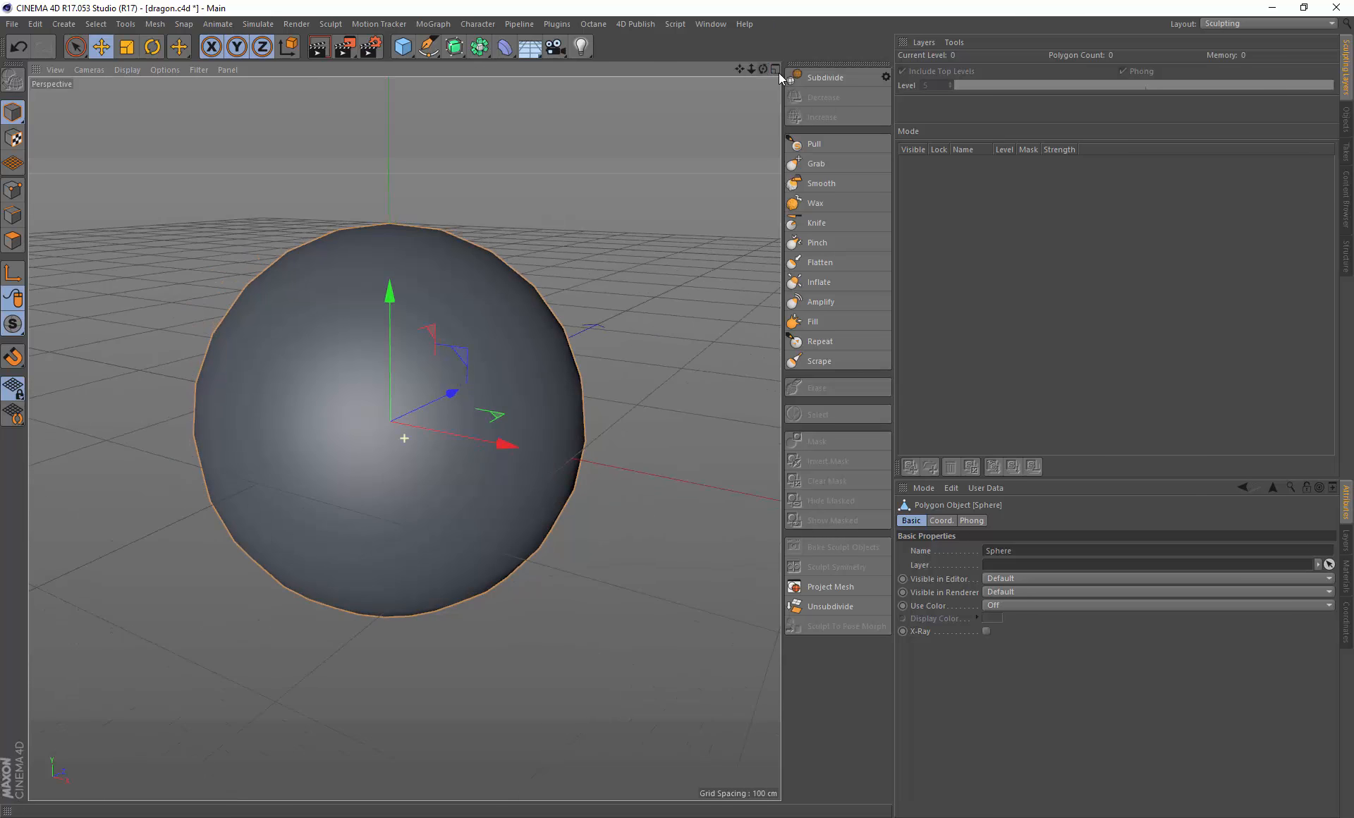
click(825, 79)
click(825, 78)
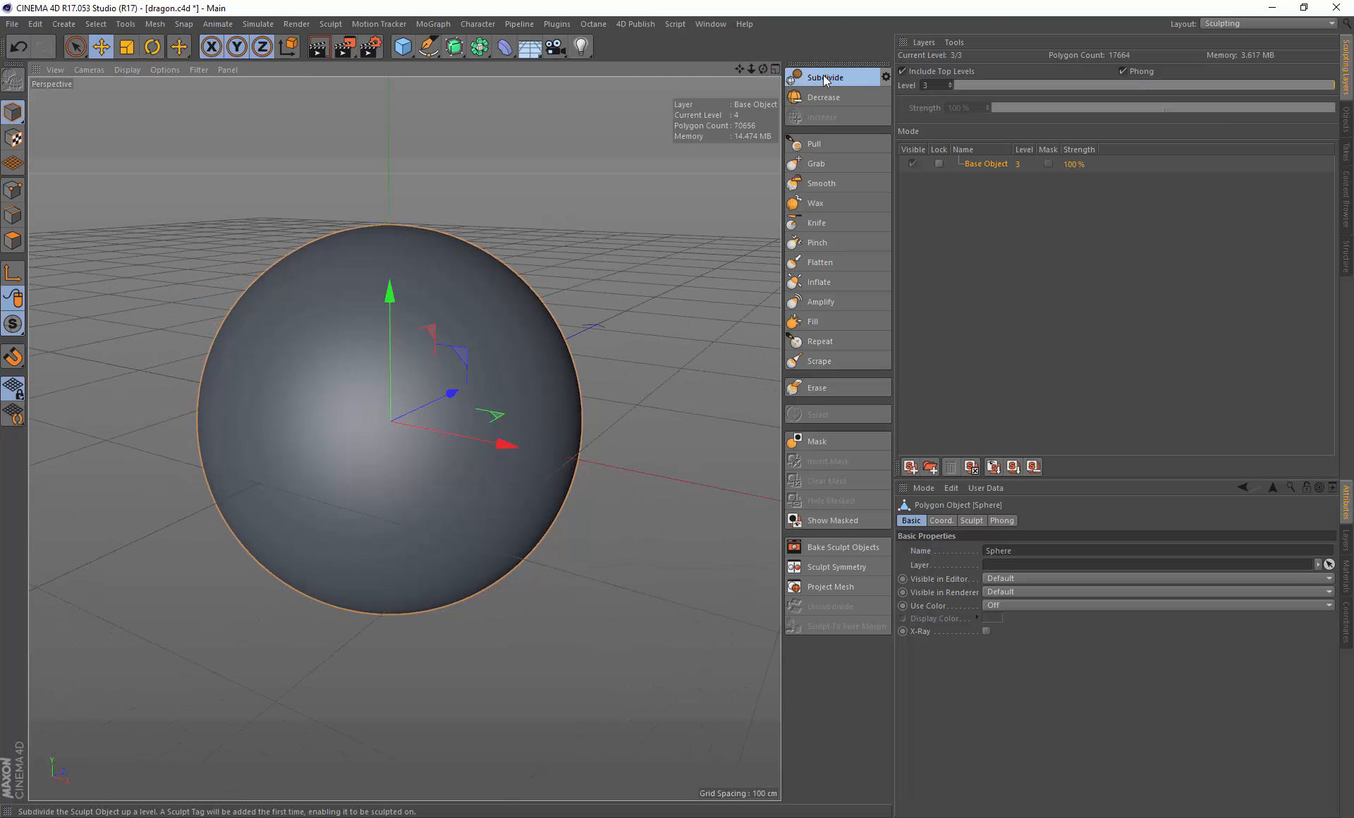
click(825, 78)
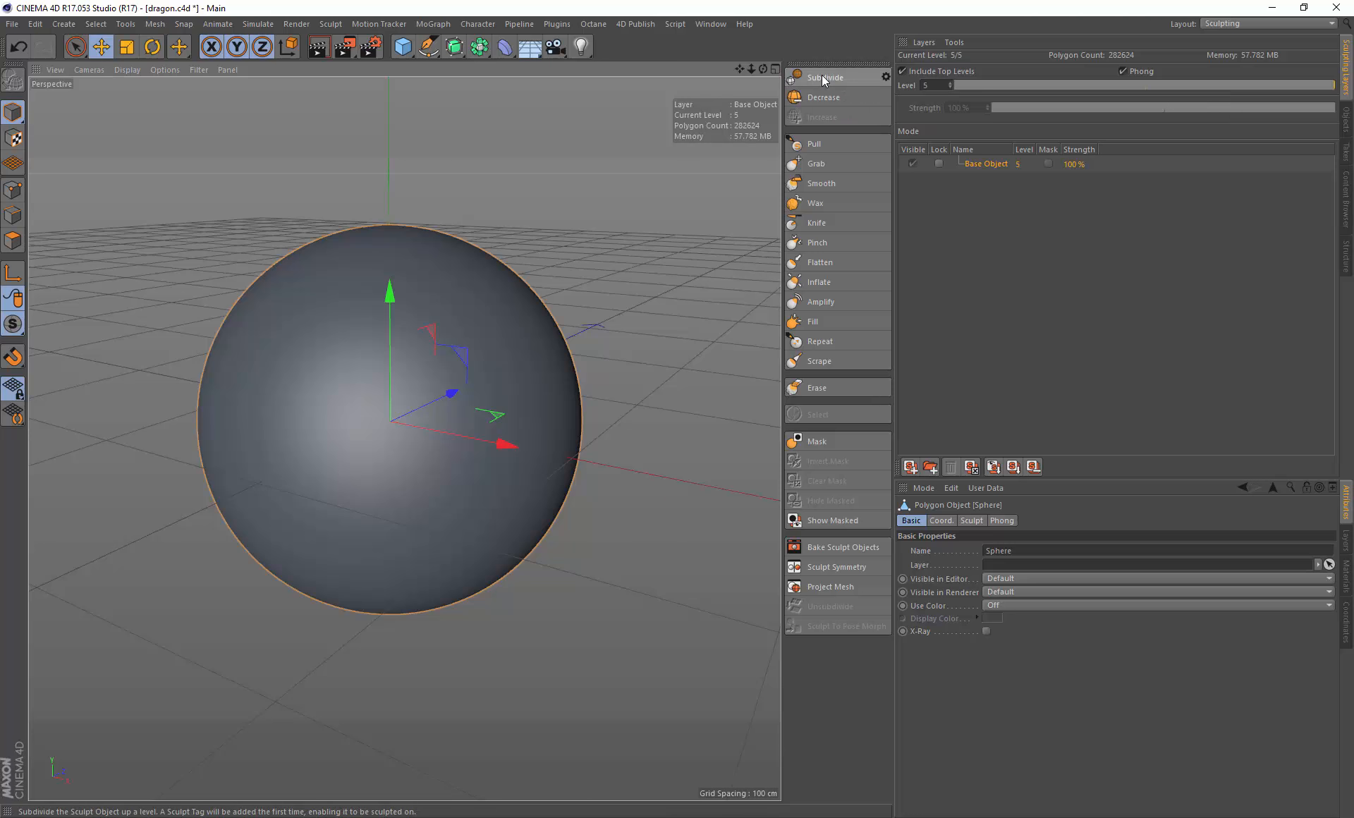
Step: Stretch one side of the sphere outward into an elongated snout using a very large Grab brush
alt+drag(459, 360, 607, 280)
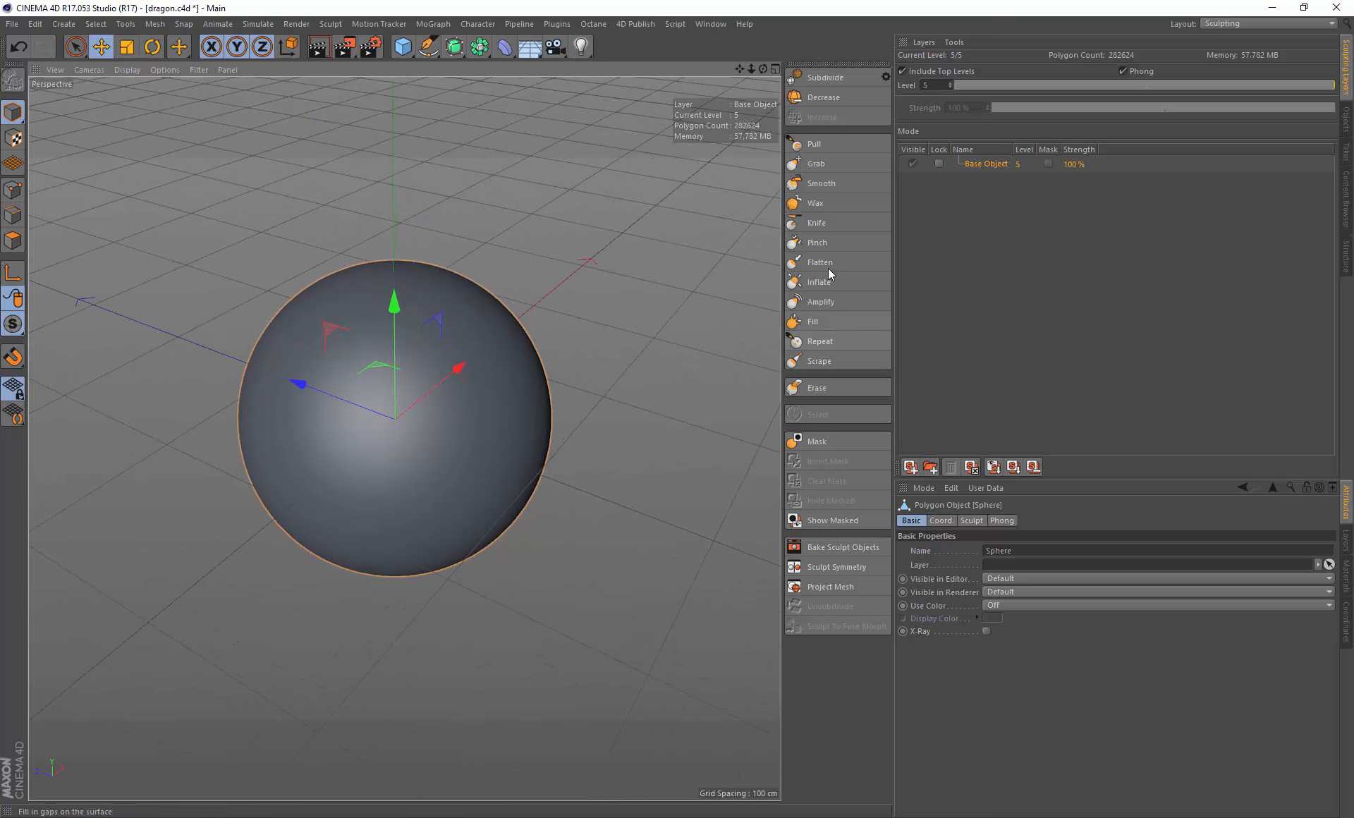
click(816, 163)
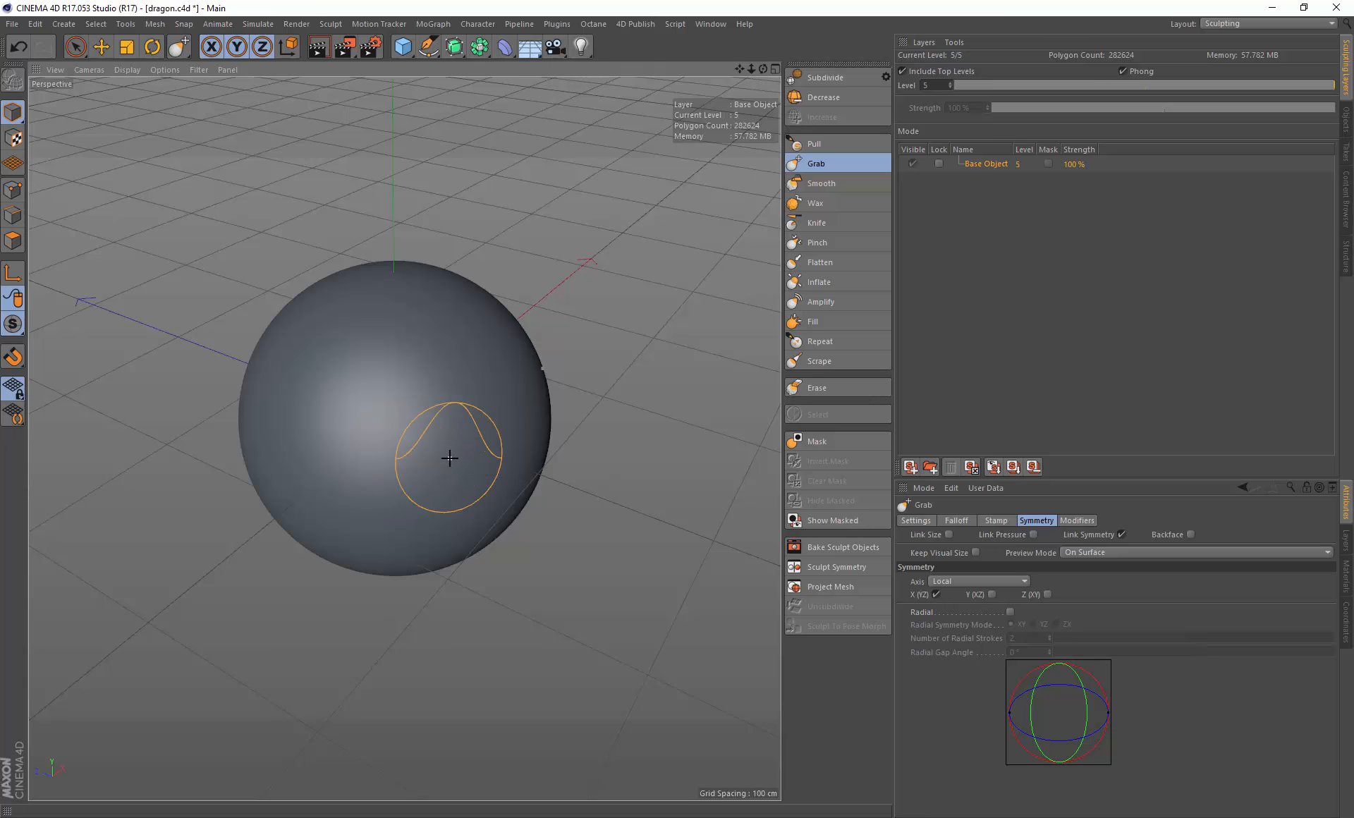
middle_drag(449, 458, 553, 476)
drag(456, 496, 611, 574)
key(ctrl+z)
middle_drag(480, 499, 621, 534)
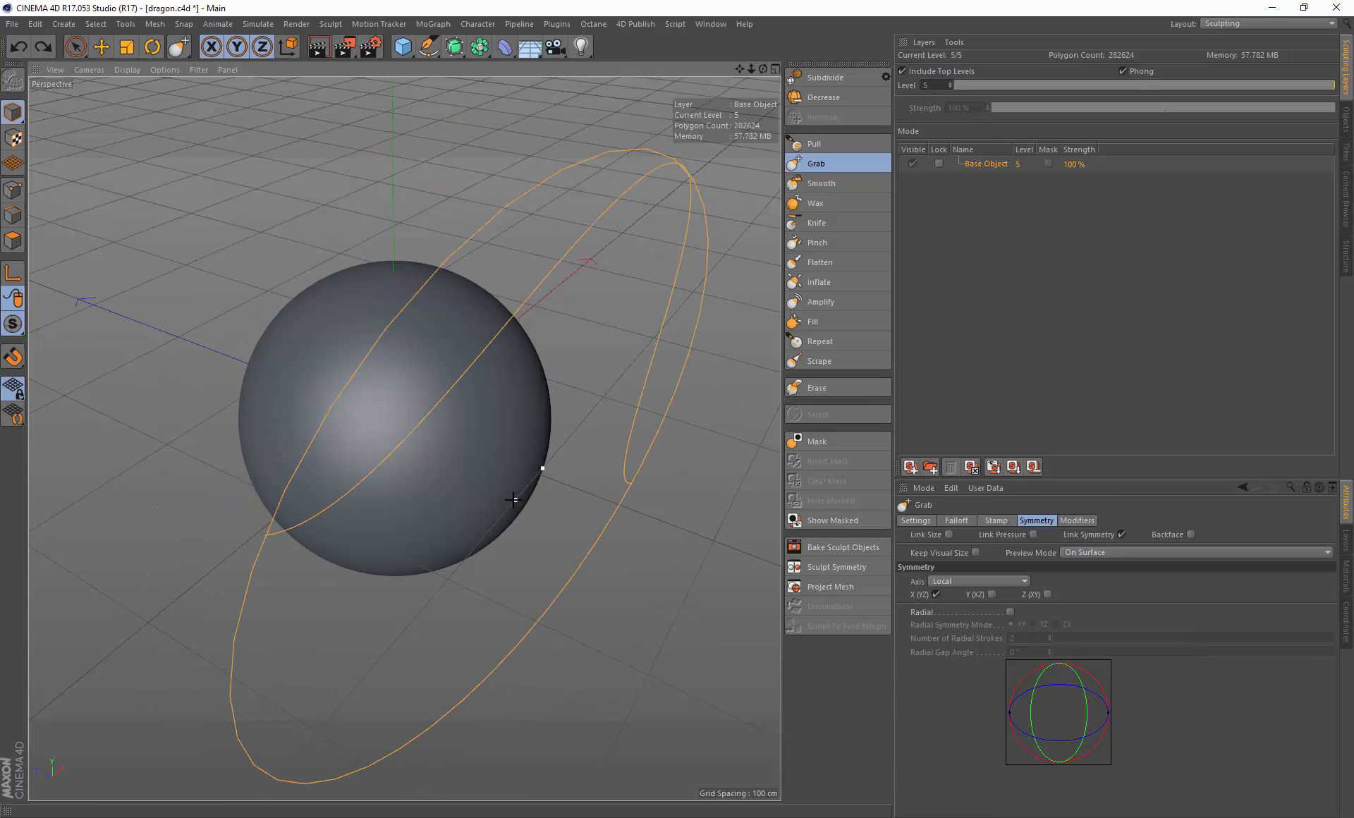
mouse_move(512, 502)
mouse_down()
mouse_move(620, 561)
mouse_move(656, 551)
mouse_up()
Step: Widen the snout symmetrically with the Grab brush by pulling its sides and tip outward from a front view
alt+drag(607, 493, 625, 413)
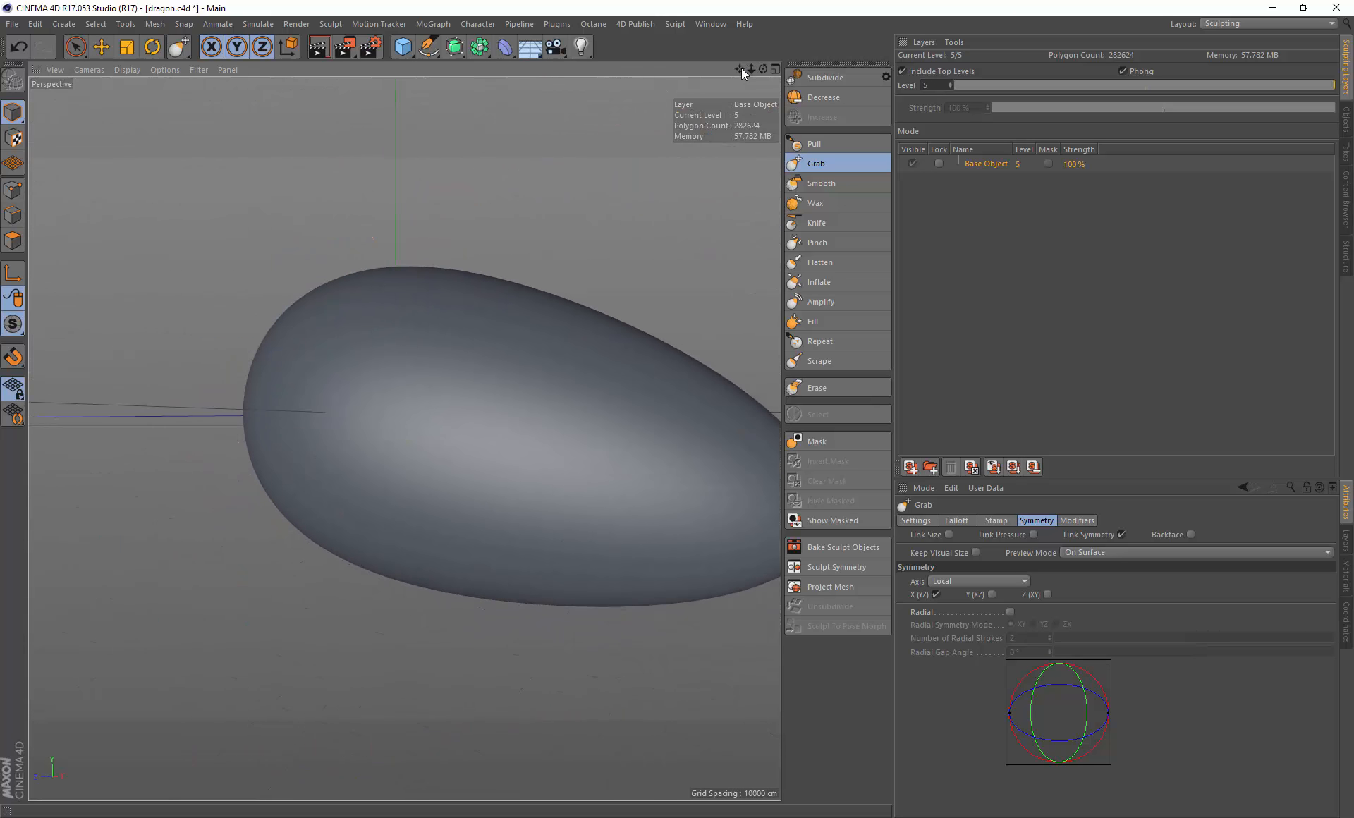
drag(742, 70, 560, 78)
mouse_move(548, 428)
mouse_down()
mouse_move(613, 465)
mouse_move(580, 402)
mouse_move(529, 423)
mouse_up()
middle_drag(341, 514, 161, 550)
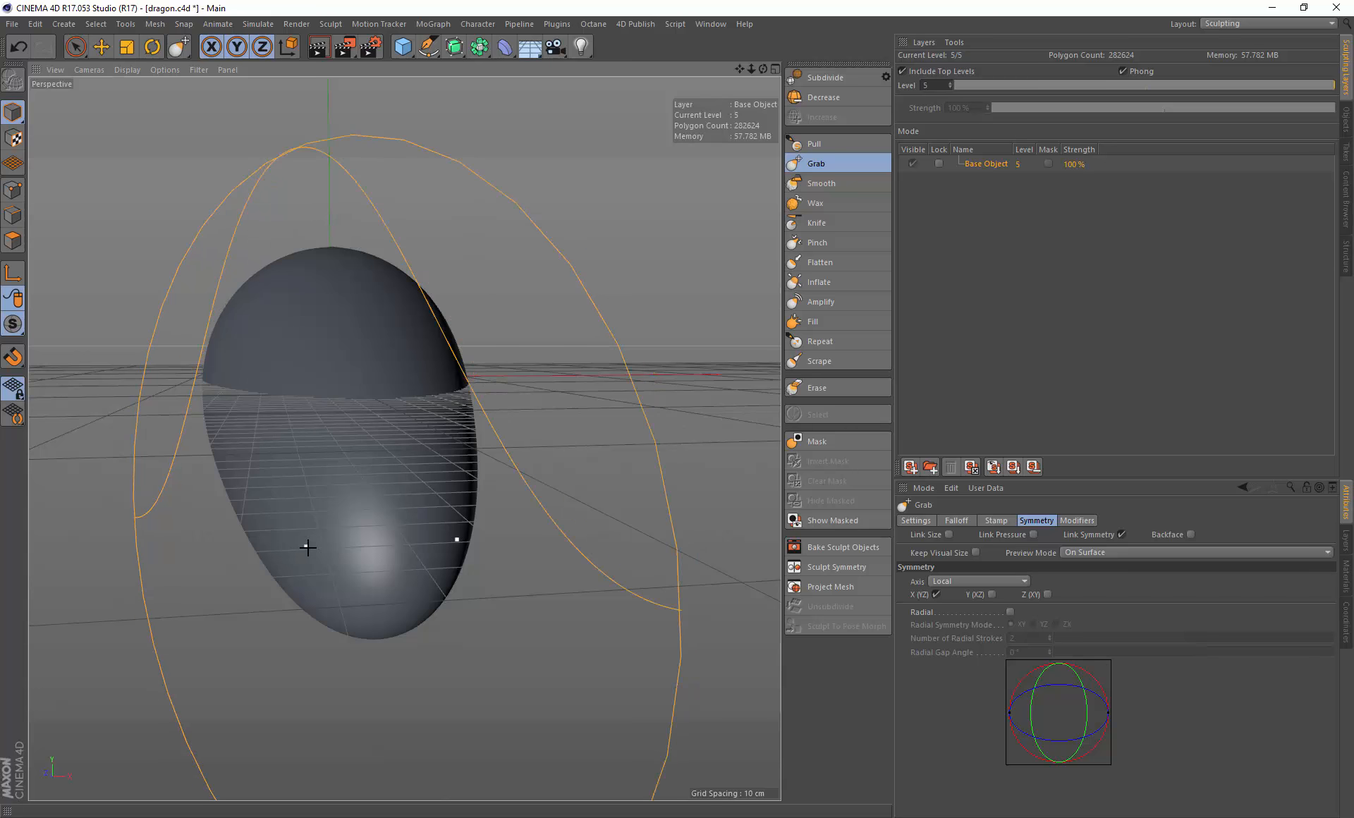
drag(309, 548, 276, 550)
drag(247, 475, 233, 481)
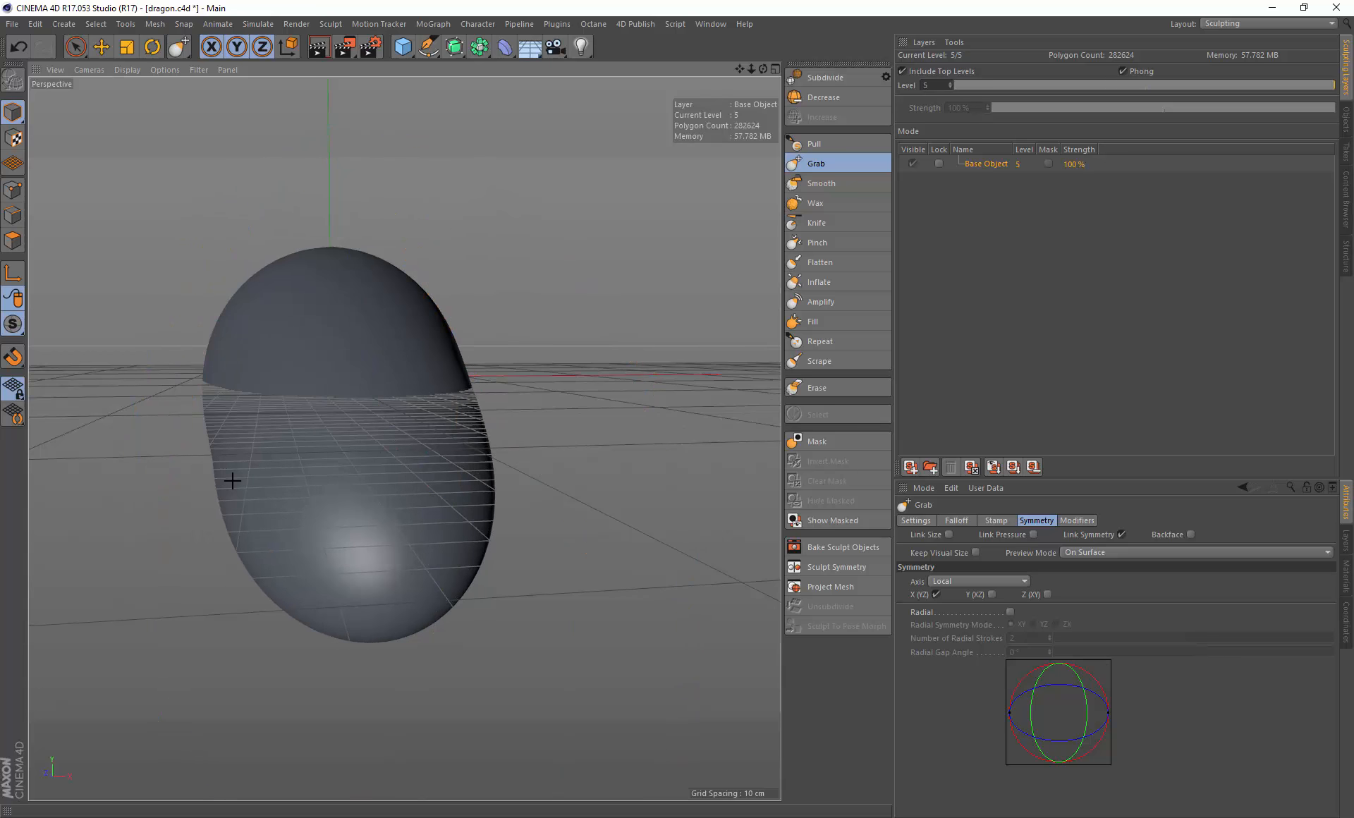
mouse_move(309, 583)
mouse_down()
mouse_move(326, 616)
mouse_move(330, 602)
mouse_up()
Step: Refine the head into a smooth tapered form with the Grab brush, adjusting the snout's top and tip
mouse_move(405, 438)
alt+mouse_down()
mouse_move(386, 575)
mouse_move(426, 570)
alt+mouse_up()
drag(353, 505, 309, 490)
mouse_move(405, 527)
alt+mouse_down()
mouse_move(515, 503)
mouse_move(341, 517)
mouse_move(393, 442)
mouse_move(411, 487)
mouse_move(487, 559)
mouse_move(412, 604)
alt+mouse_up()
middle_drag(400, 613, 356, 611)
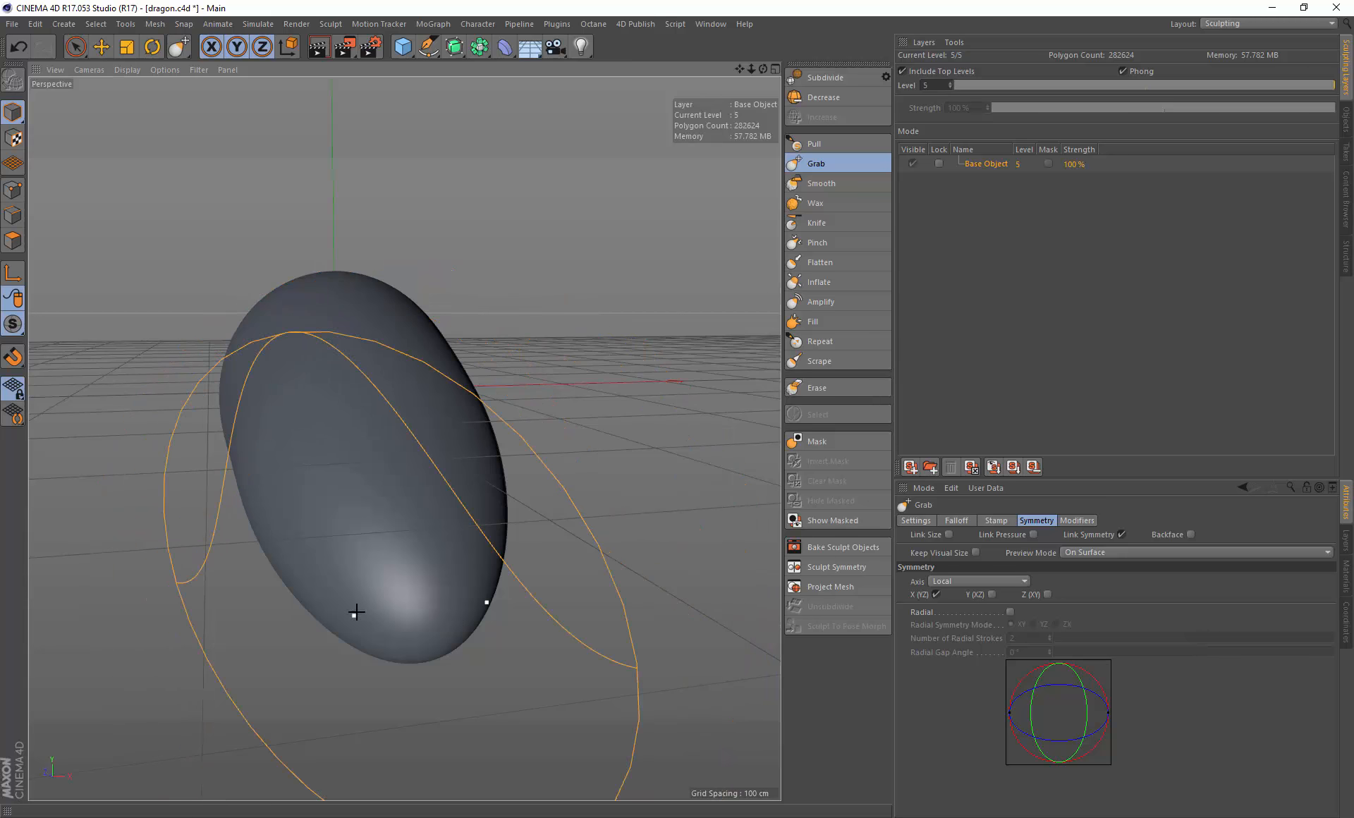
mouse_move(377, 605)
mouse_down()
mouse_move(361, 604)
mouse_move(372, 614)
mouse_move(501, 463)
mouse_move(565, 466)
mouse_move(572, 453)
mouse_move(312, 414)
mouse_move(242, 457)
mouse_move(308, 445)
mouse_move(438, 368)
mouse_move(302, 463)
mouse_move(688, 78)
mouse_move(762, 39)
mouse_up()
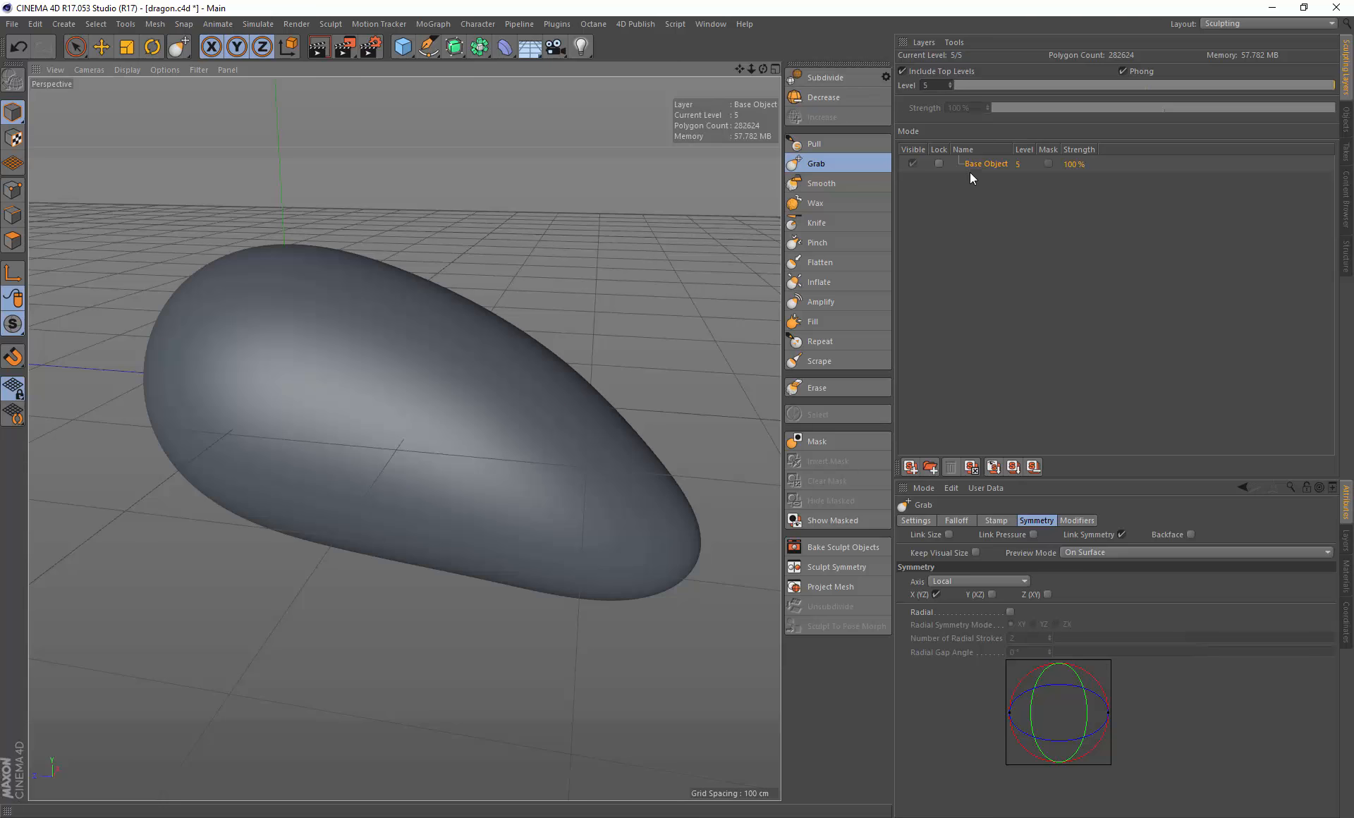
Step: Mask a round spot symmetrically on the upper back of the head for the largest pair of horns
alt+drag(584, 302, 456, 541)
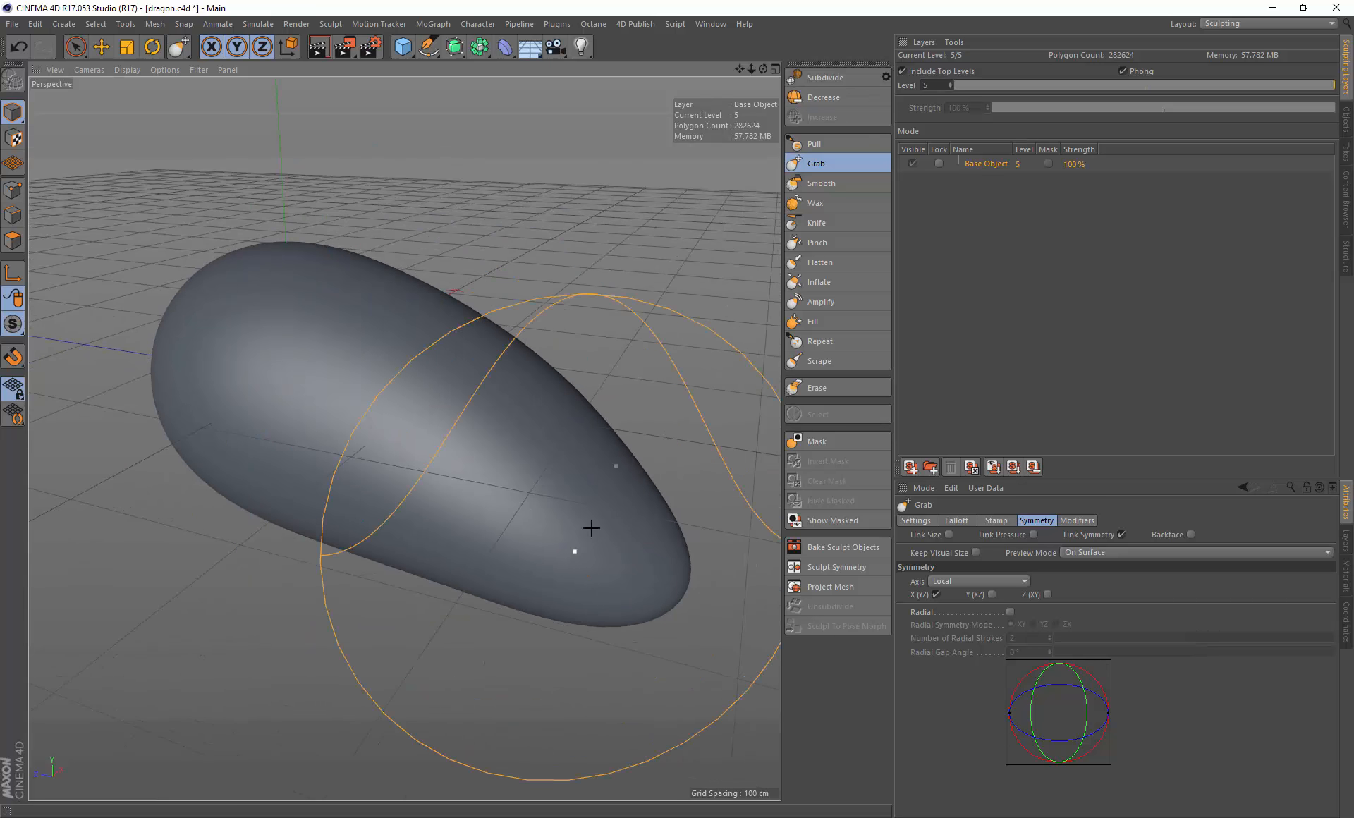
alt+drag(591, 528, 523, 535)
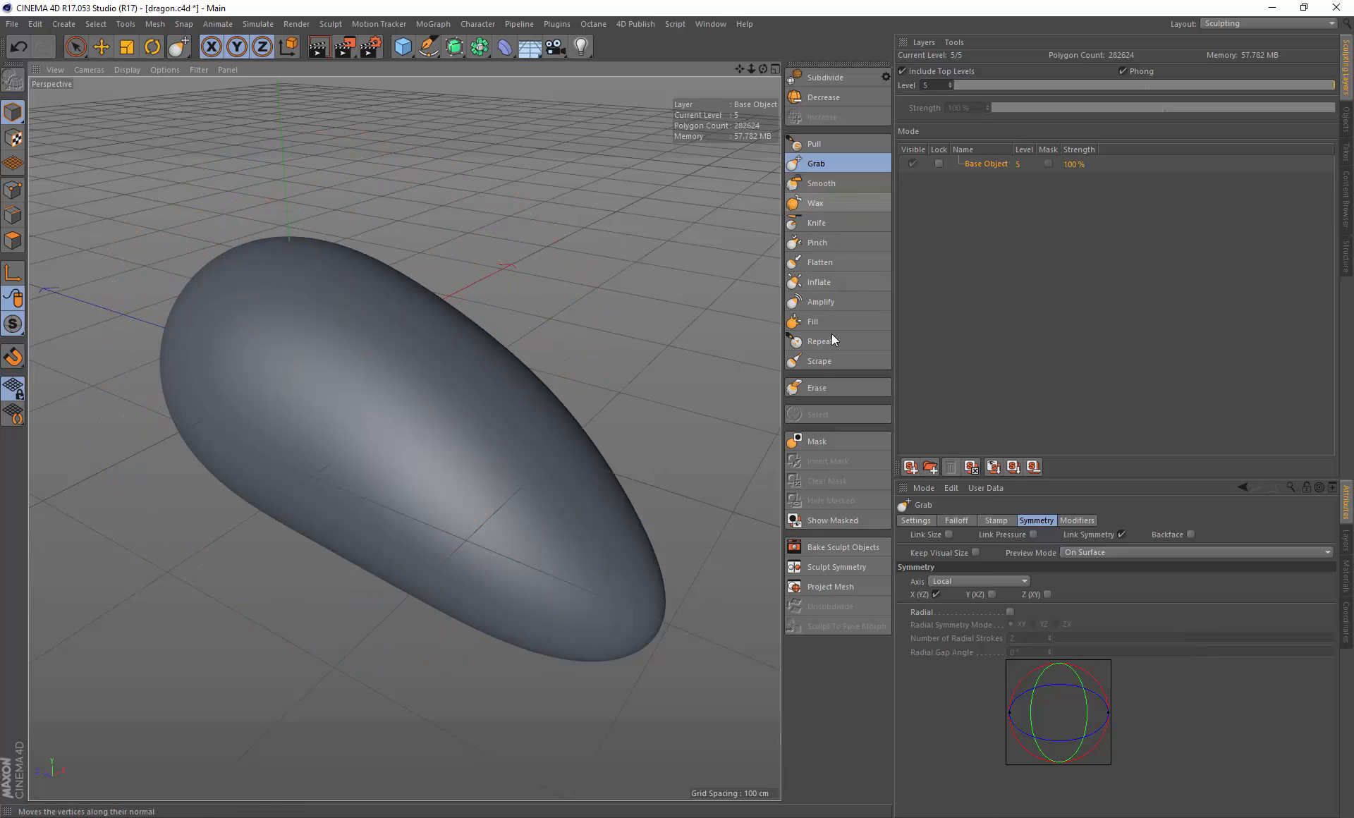
click(829, 441)
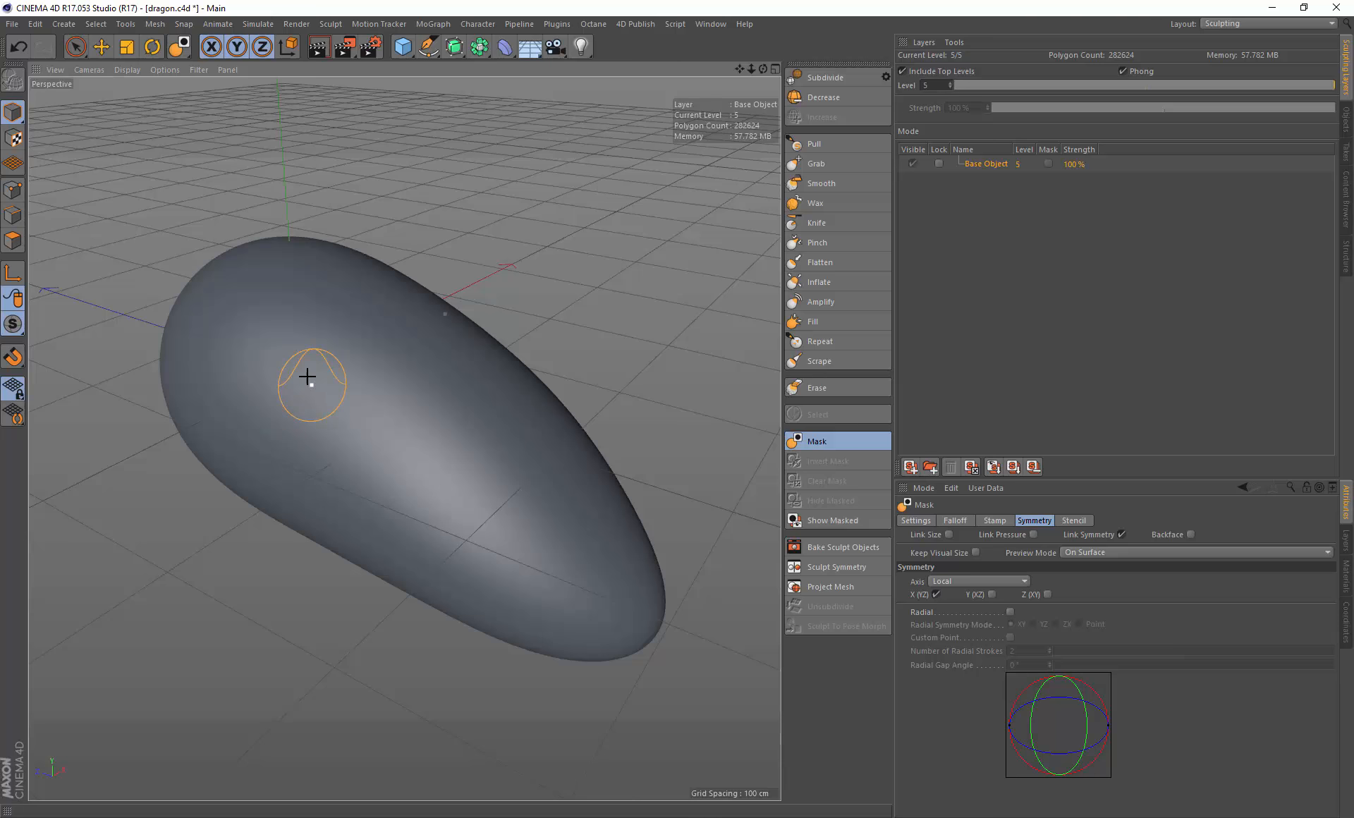
mouse_move(216, 313)
alt+mouse_down()
mouse_move(290, 317)
mouse_move(309, 338)
alt+mouse_up()
alt+drag(232, 412, 243, 471)
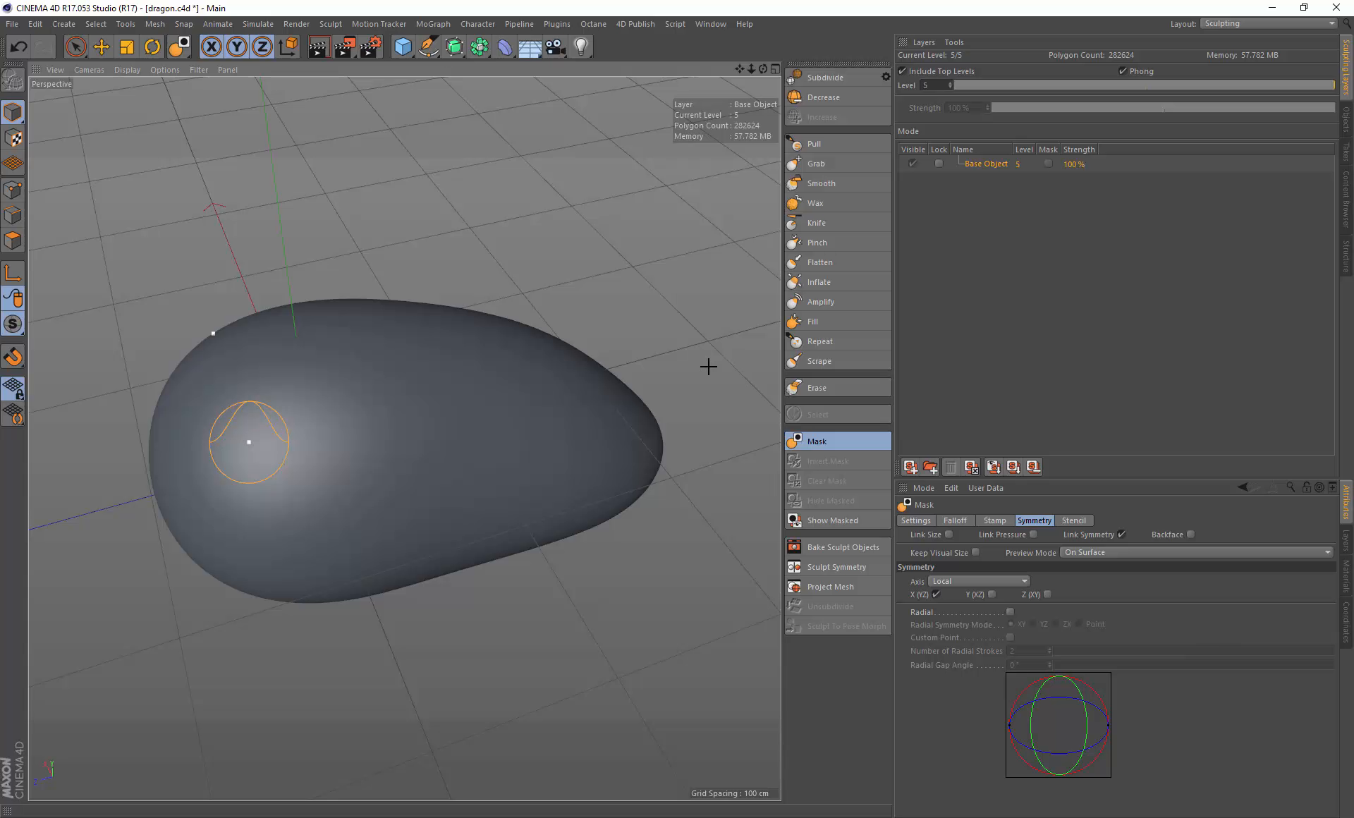
drag(236, 439, 235, 443)
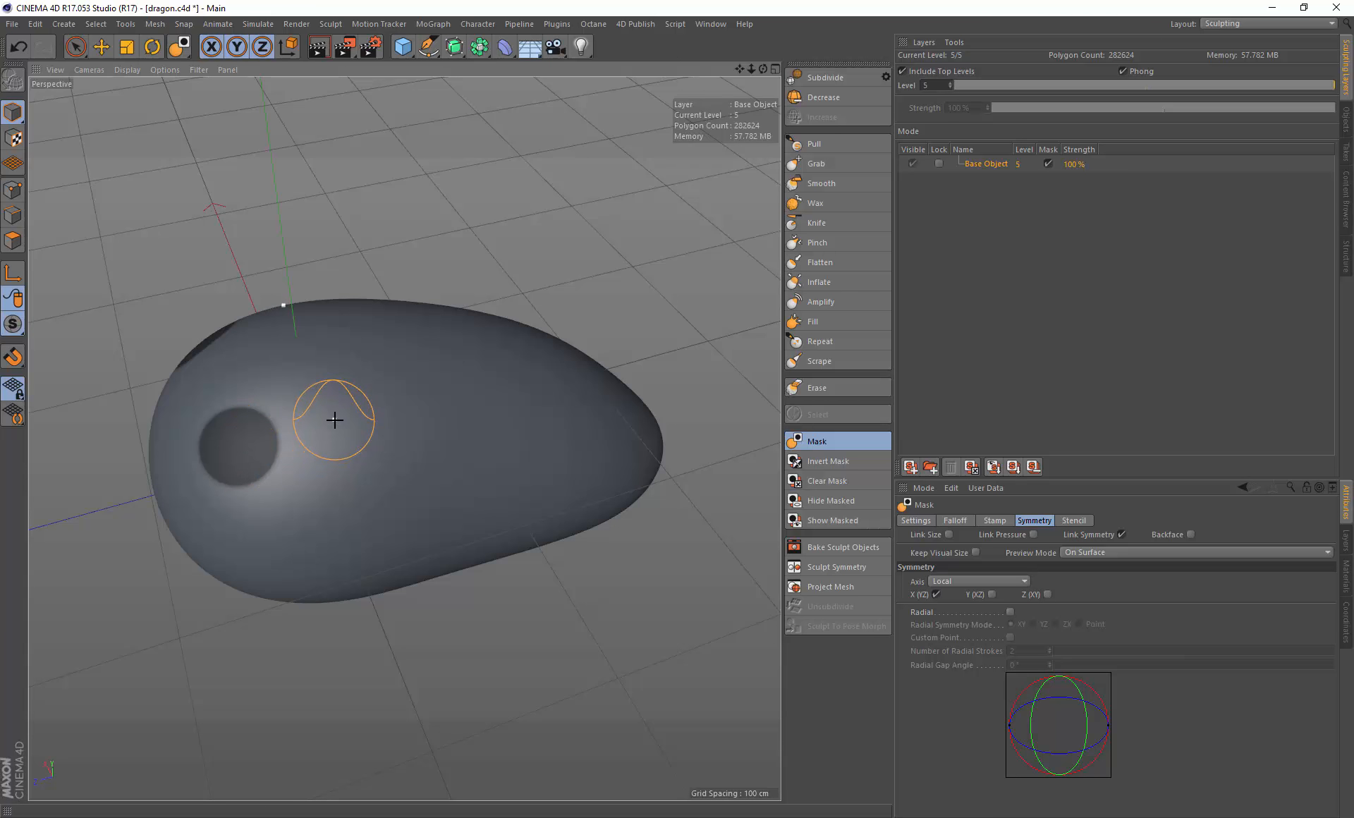
Step: Mask two progressively smaller spots in front of the large one on each side and invert the mask
middle_drag(335, 421, 316, 424)
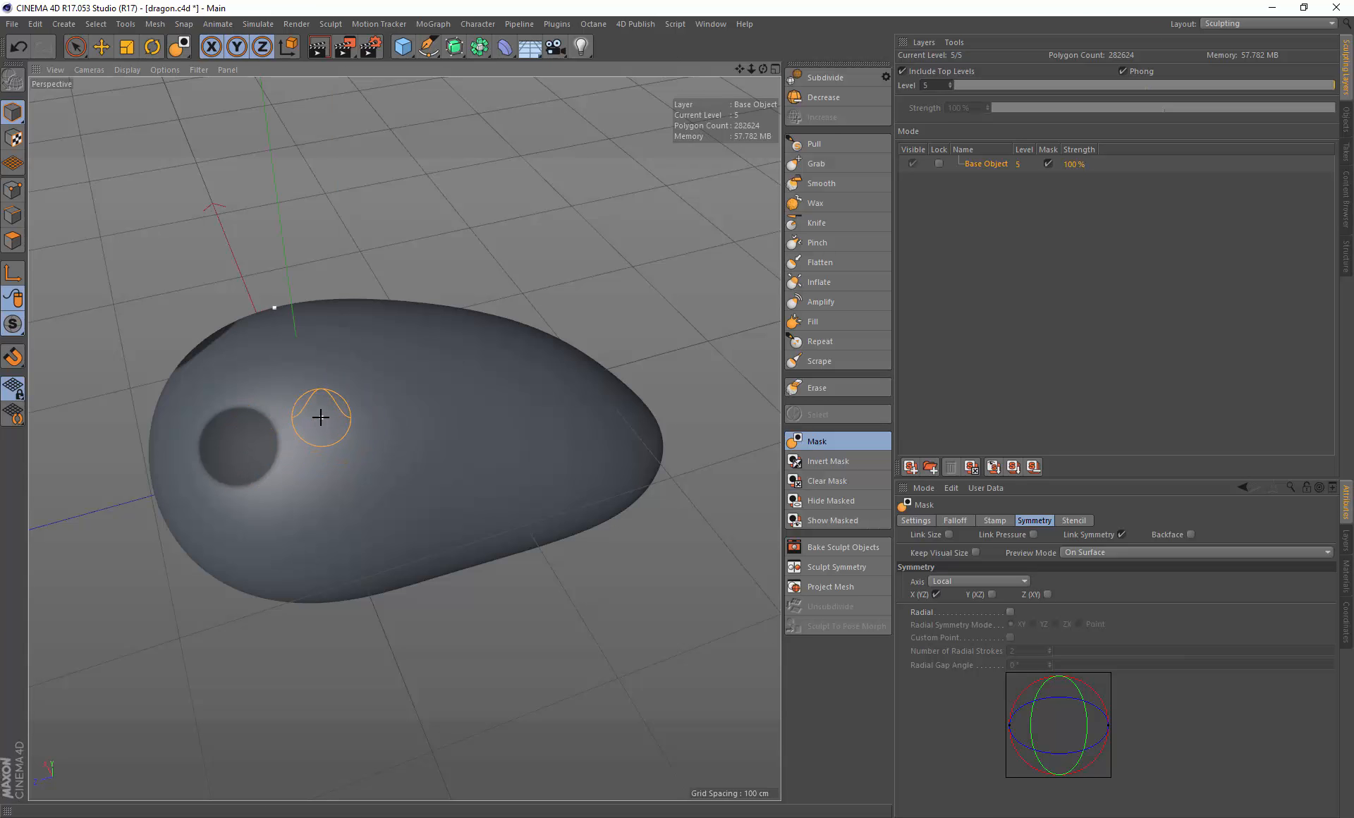
drag(317, 410, 320, 411)
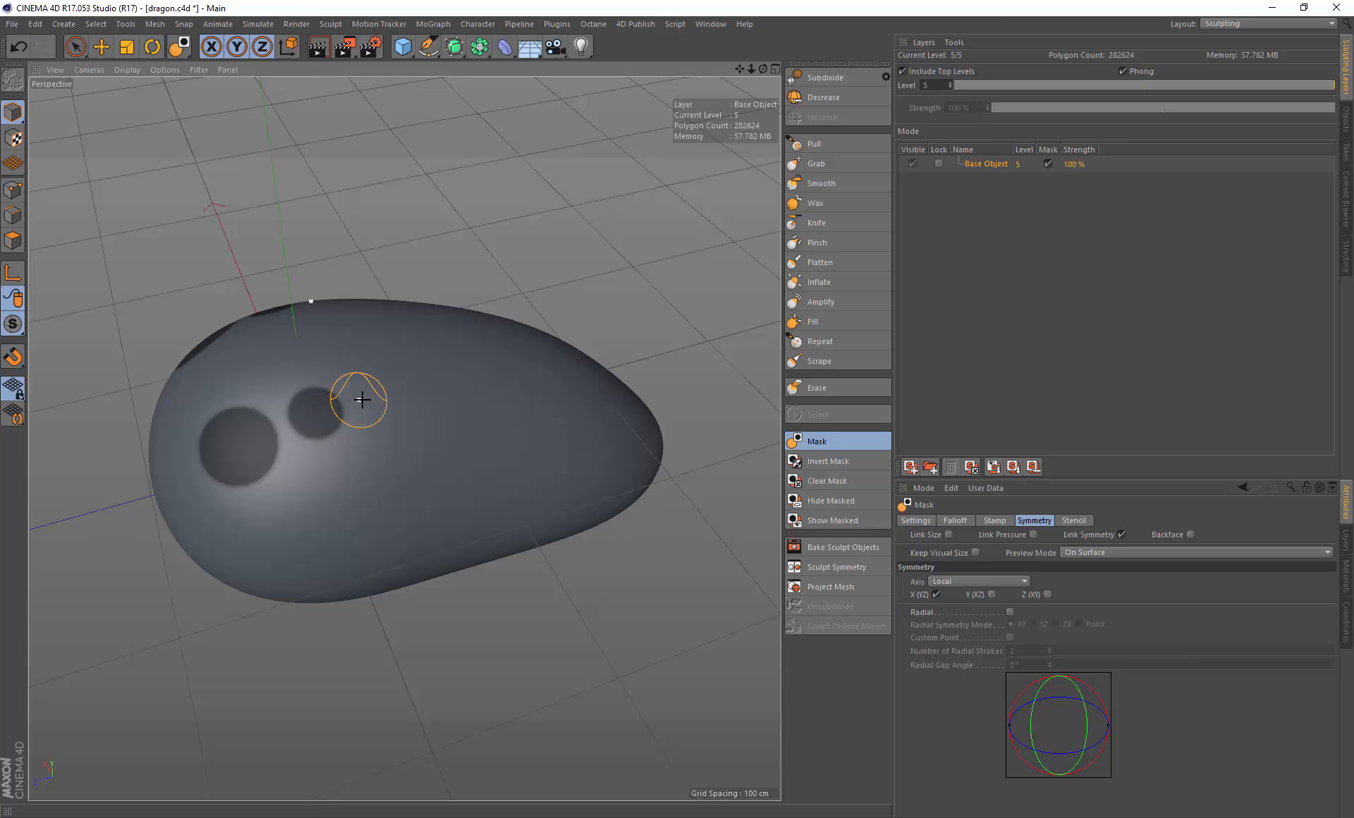
middle_drag(369, 397, 366, 394)
alt+drag(345, 372, 747, 426)
click(833, 462)
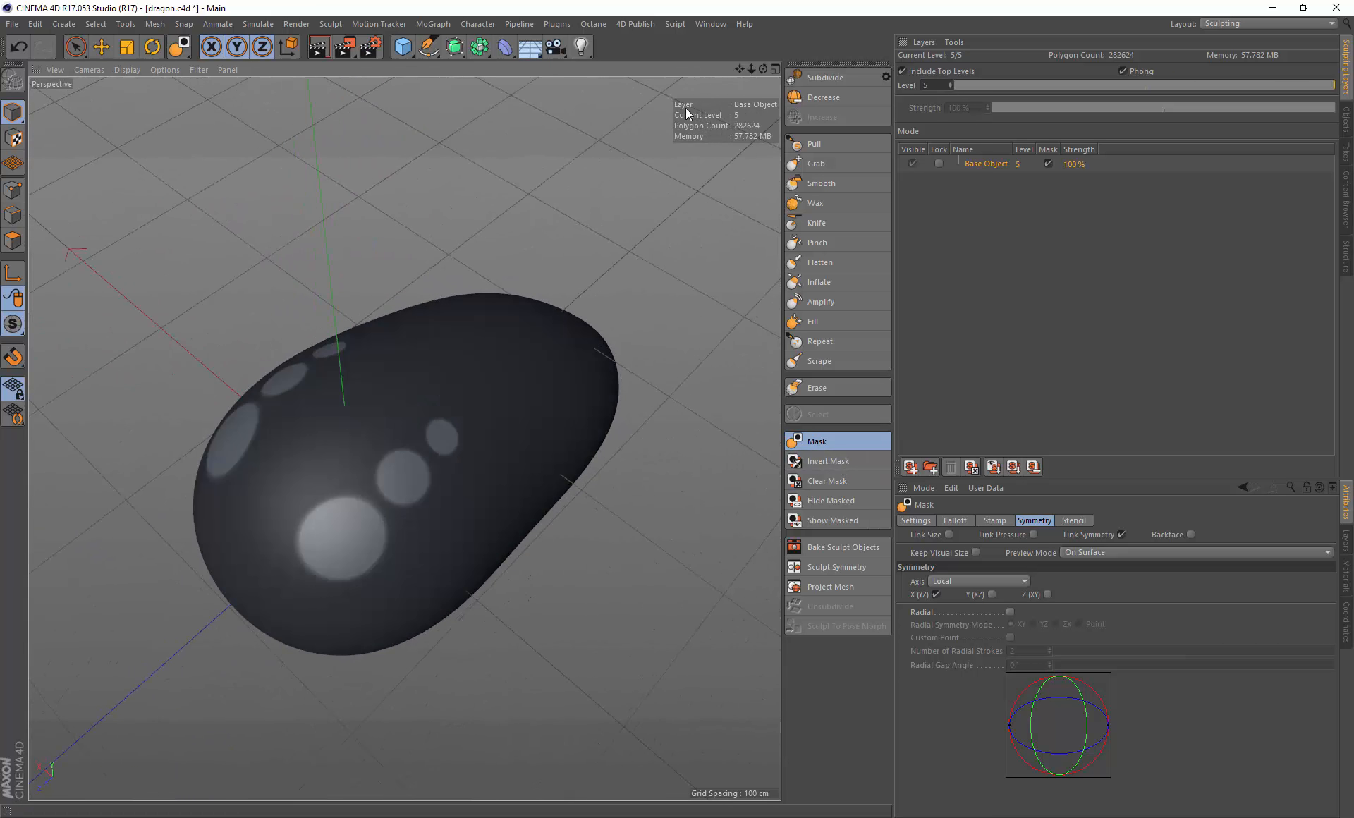
Step: Set the Grab direction to Normal and pull the largest unmasked spots out into long horns with a brush size of about 33
click(816, 163)
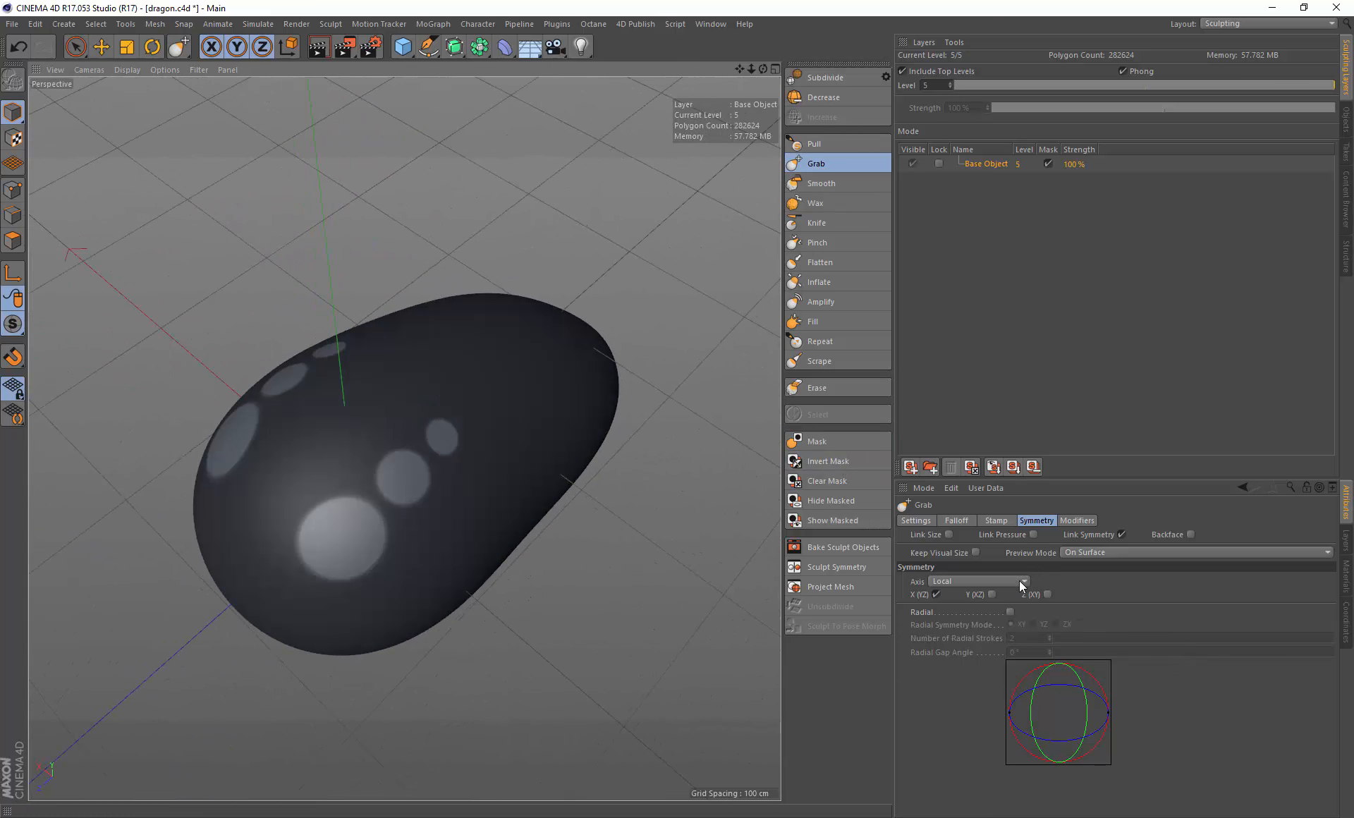
click(917, 522)
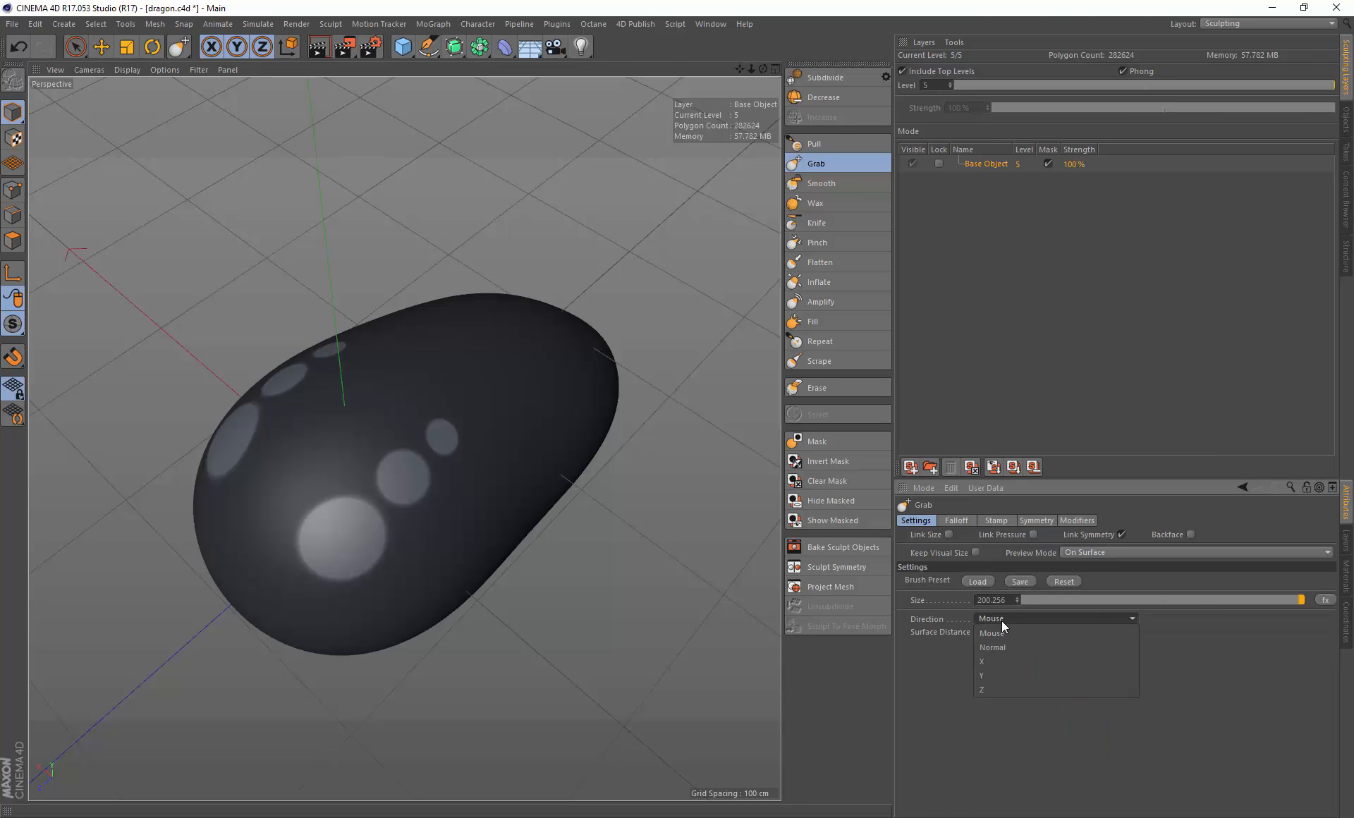
click(1016, 646)
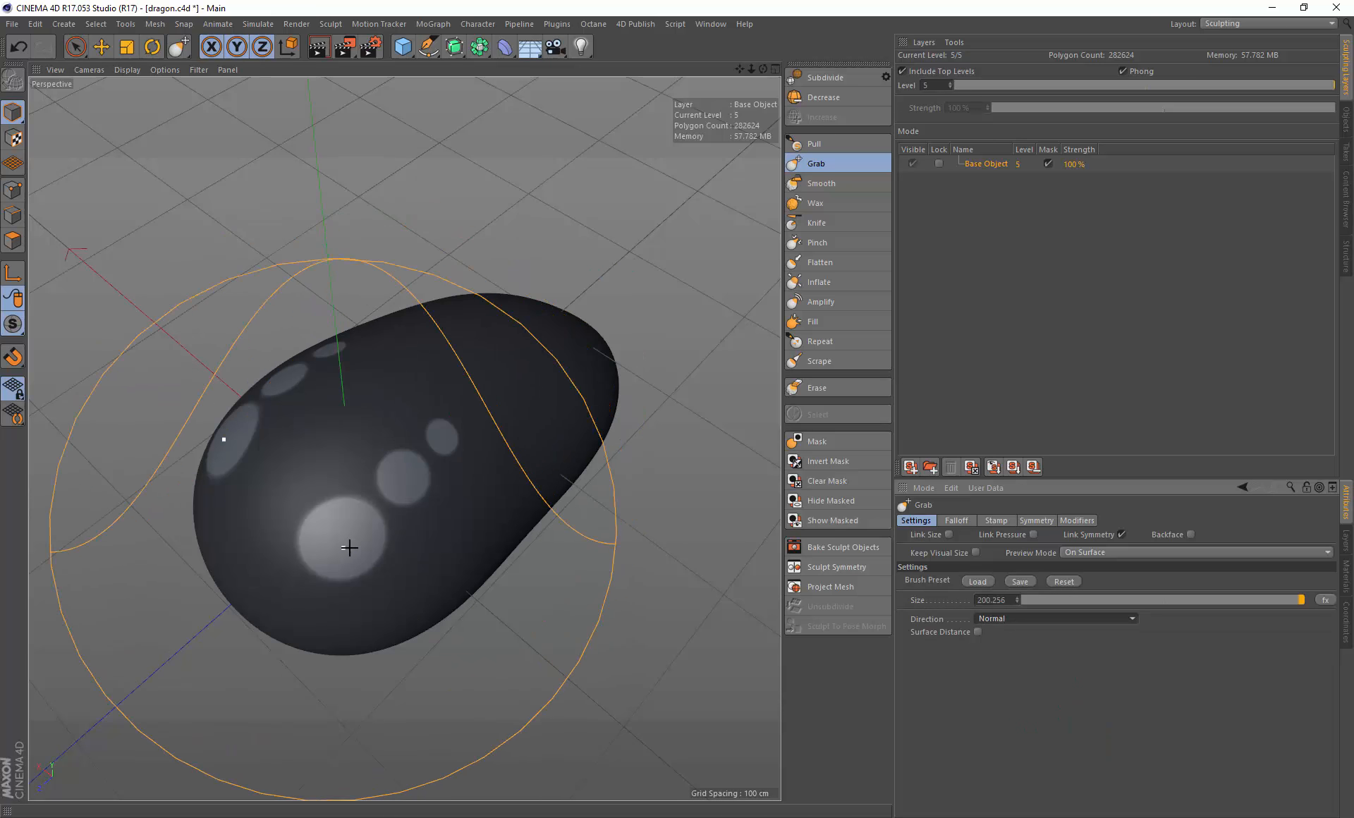
mouse_move(371, 532)
alt+mouse_down()
mouse_move(290, 501)
mouse_move(306, 472)
mouse_move(367, 502)
mouse_move(378, 490)
alt+mouse_up()
mouse_move(357, 475)
middle_down()
mouse_move(278, 472)
mouse_move(374, 472)
mouse_move(351, 479)
middle_up()
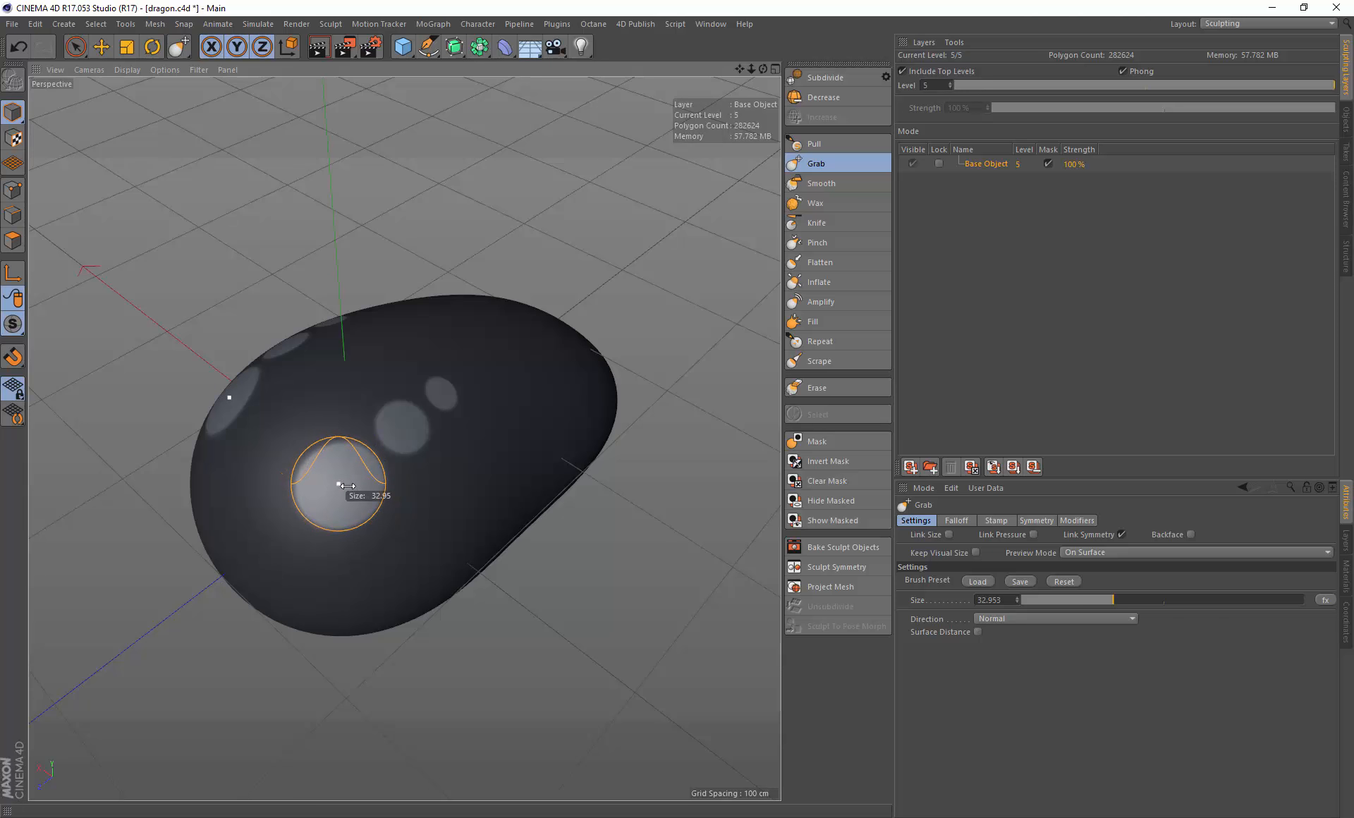
mouse_move(387, 467)
alt+mouse_down()
mouse_move(266, 396)
mouse_move(163, 272)
mouse_move(68, 192)
alt+mouse_up()
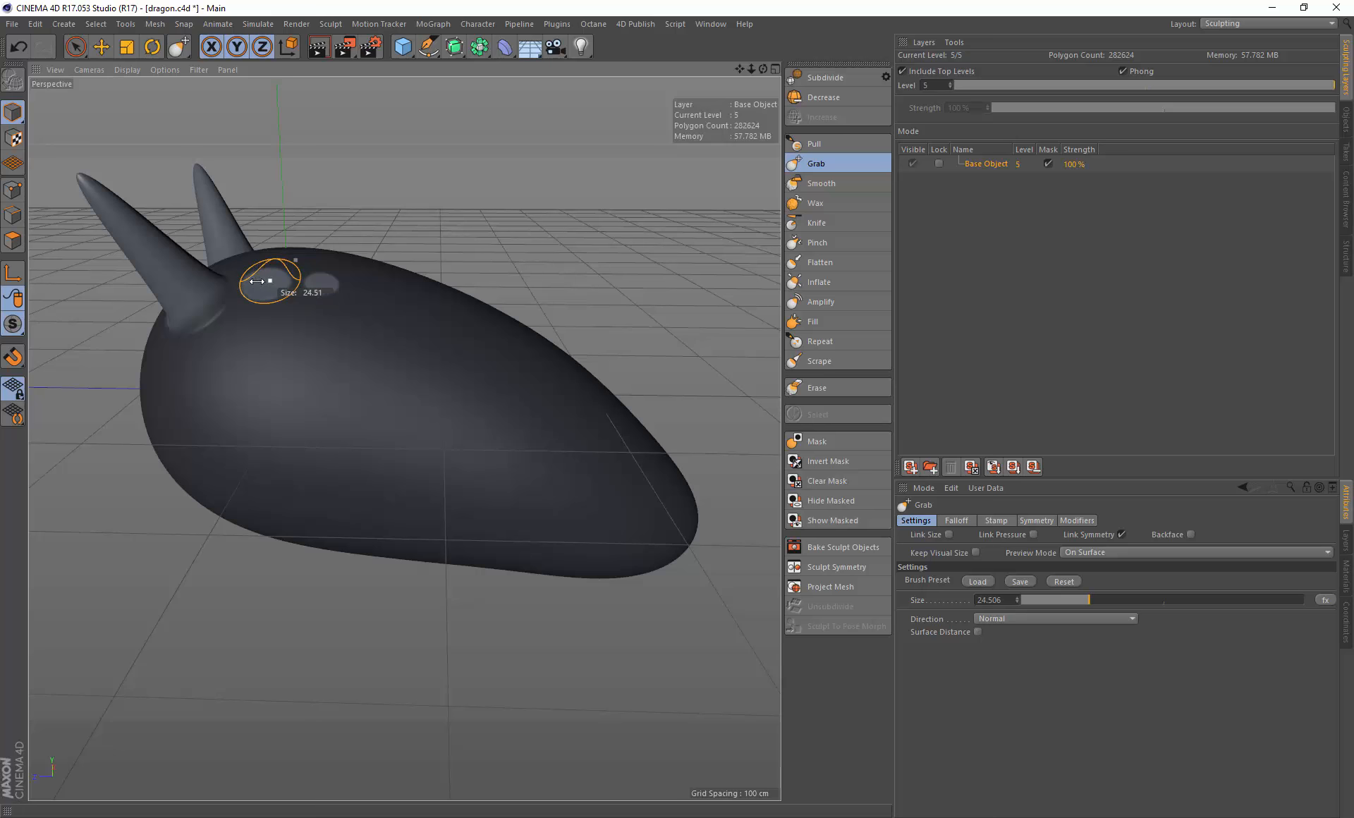
Step: Pull out the middle and small horn pairs with Grab sizes of about 24.5 and 16.9, and clear the mask
drag(247, 270, 258, 222)
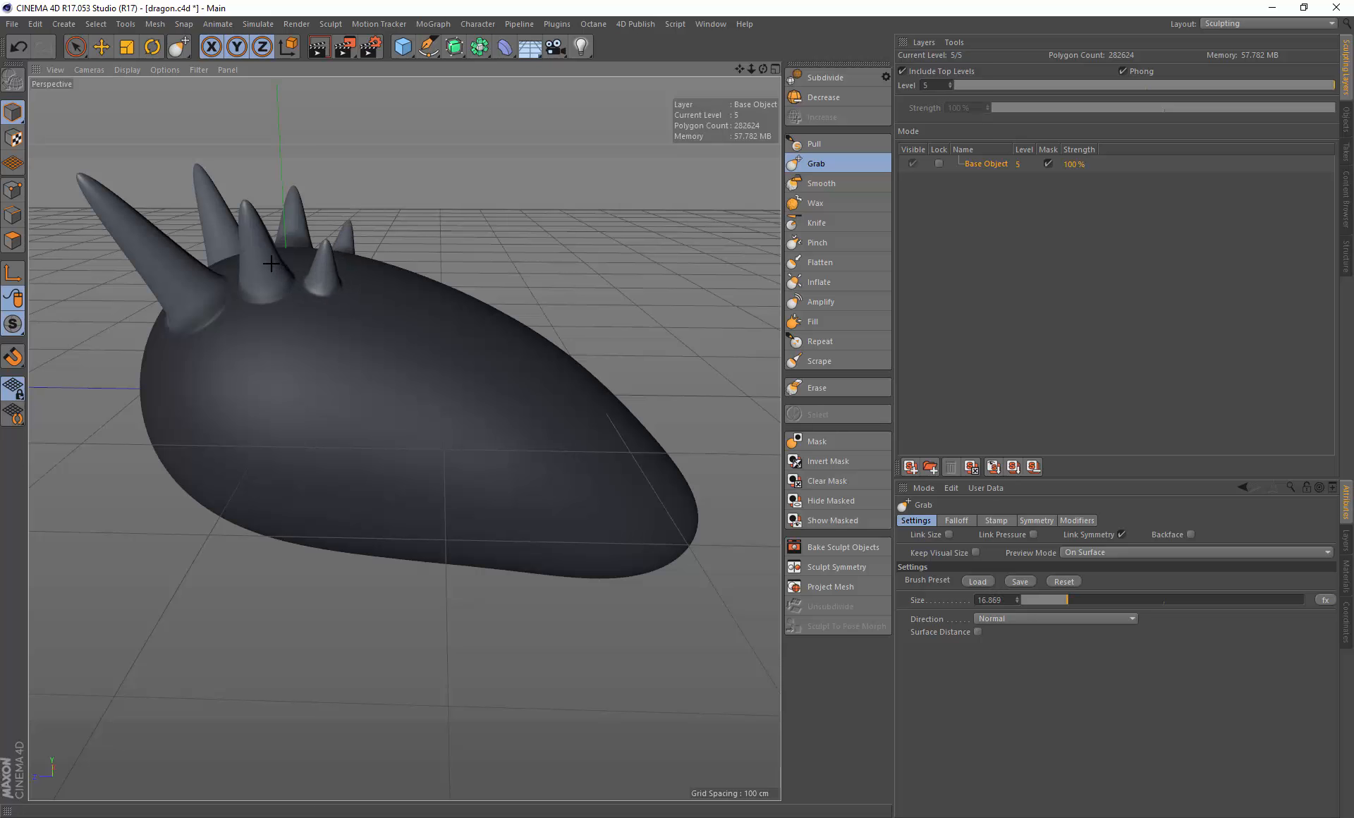
alt+drag(402, 441, 405, 438)
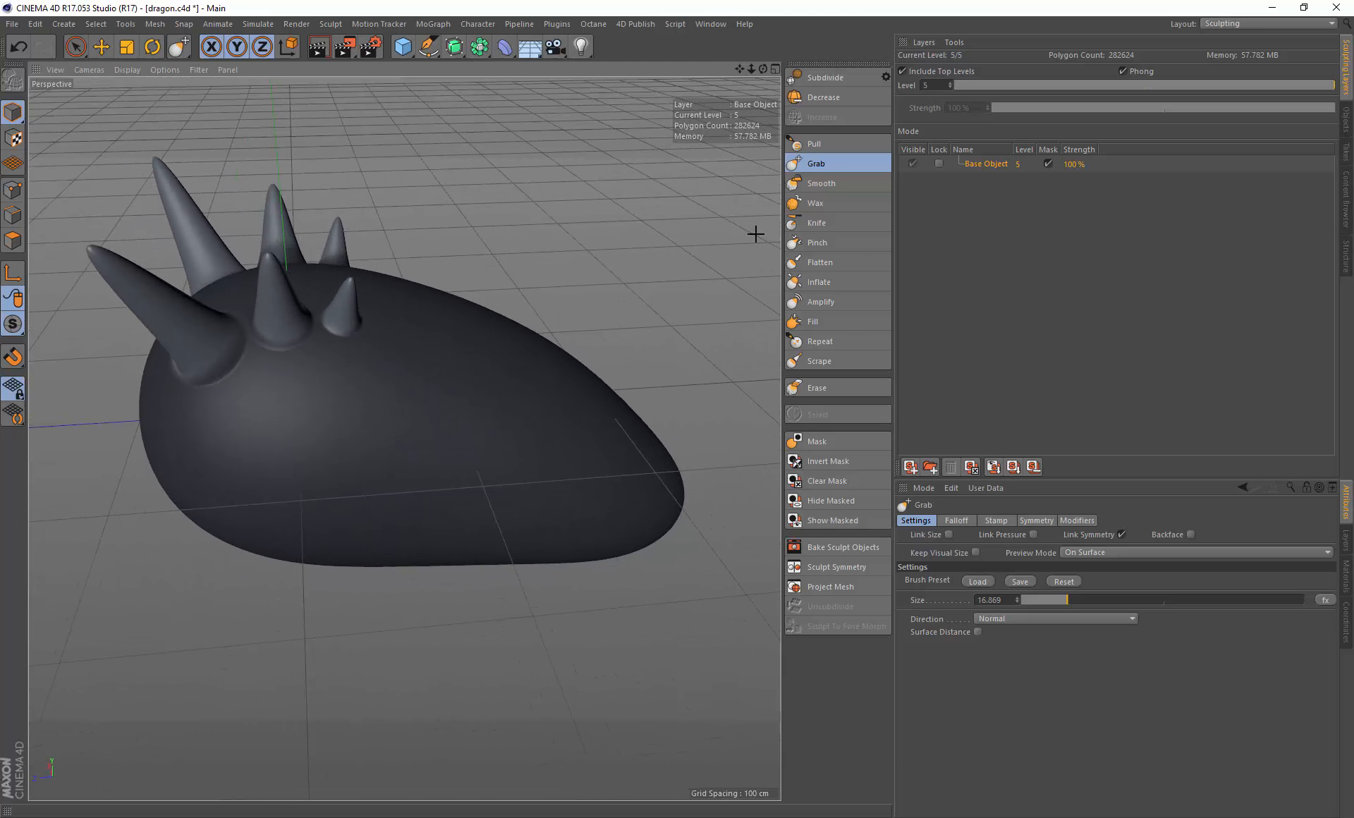
click(818, 480)
Step: Paint an oval eye mask symmetrically on the head below the smallest horns, refining its edges at a brush size of about 28
mouse_move(468, 324)
alt+mouse_down()
mouse_move(484, 317)
mouse_move(317, 378)
mouse_move(359, 362)
mouse_move(403, 410)
alt+mouse_up()
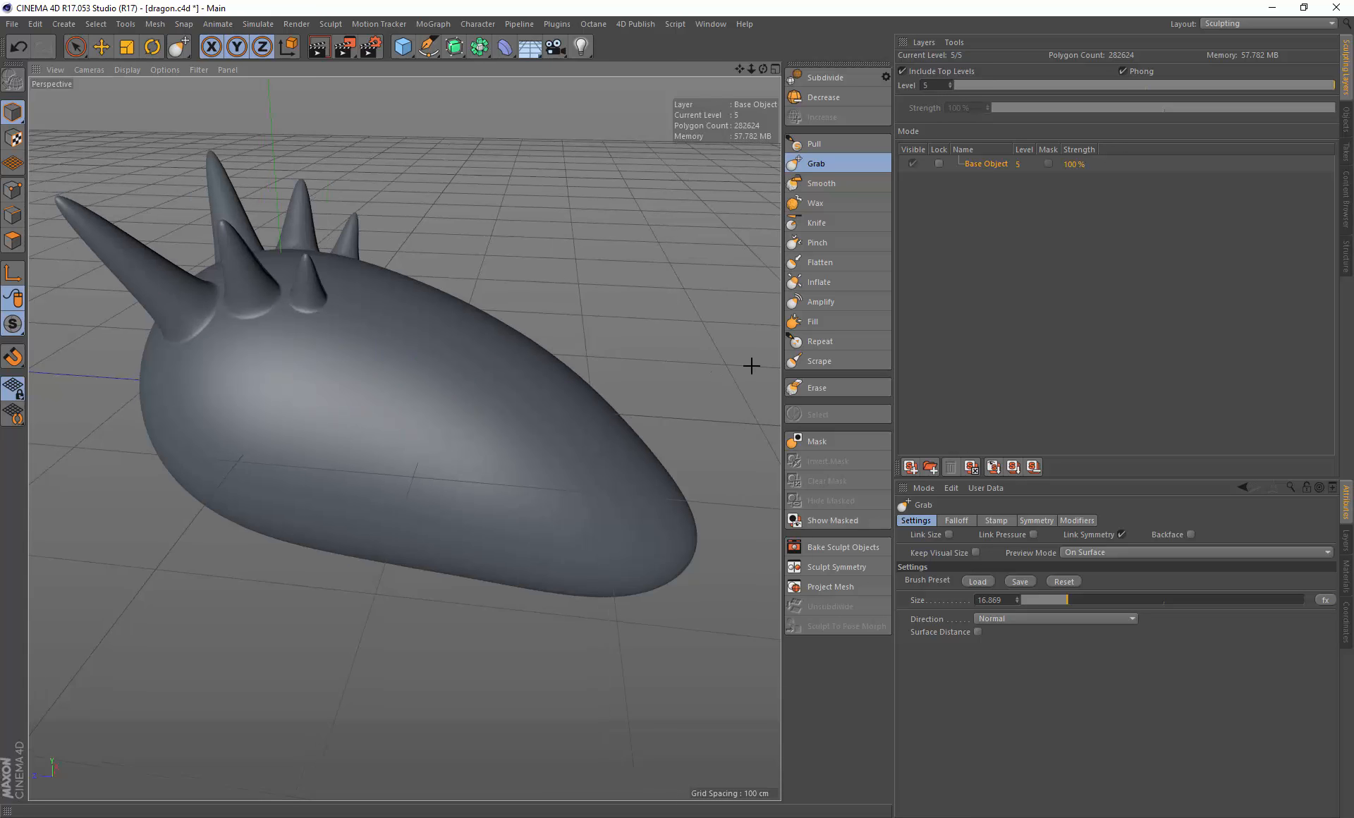
click(822, 440)
mouse_move(356, 362)
middle_down()
mouse_move(350, 353)
mouse_move(381, 364)
middle_up()
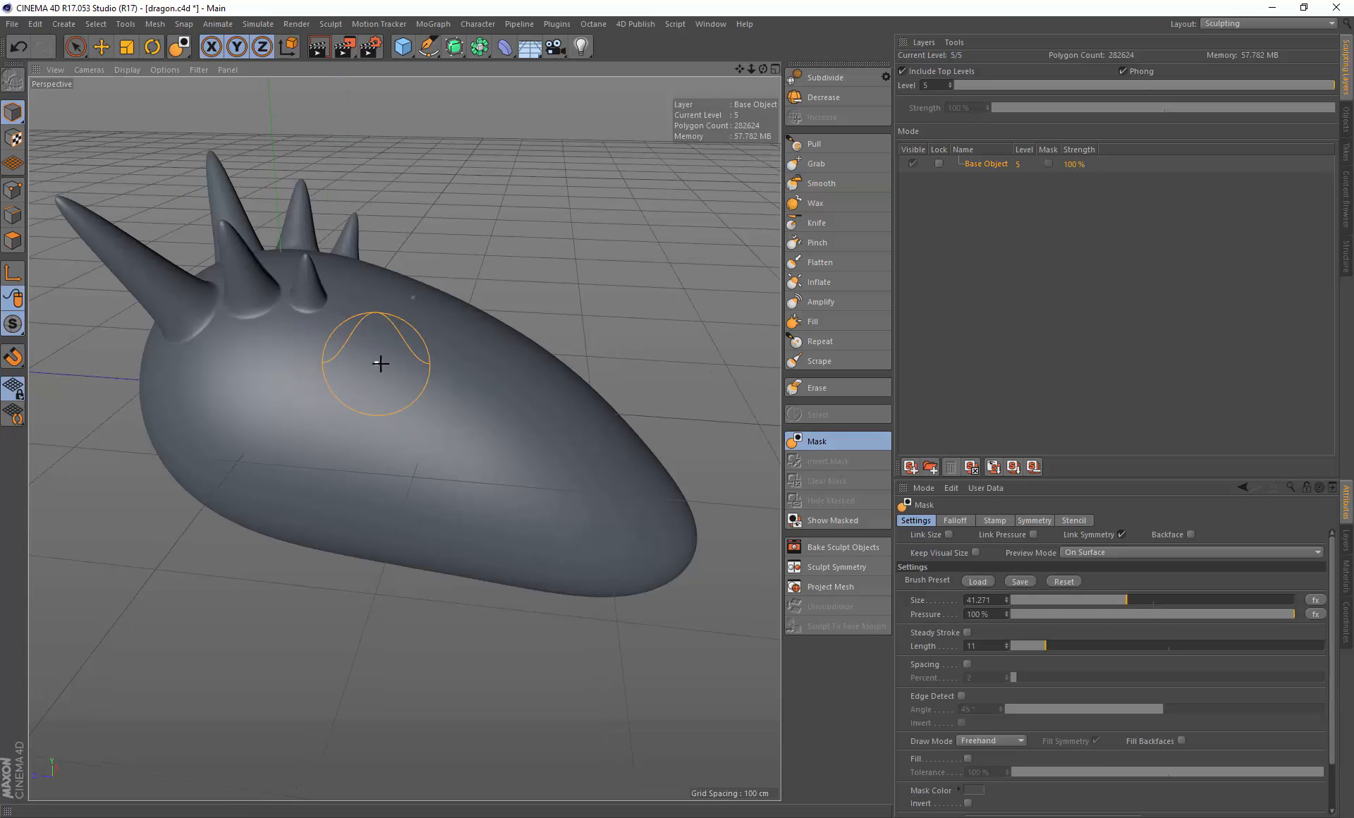
mouse_move(381, 364)
mouse_down()
mouse_move(360, 371)
mouse_move(372, 366)
mouse_up()
middle_drag(372, 366, 346, 367)
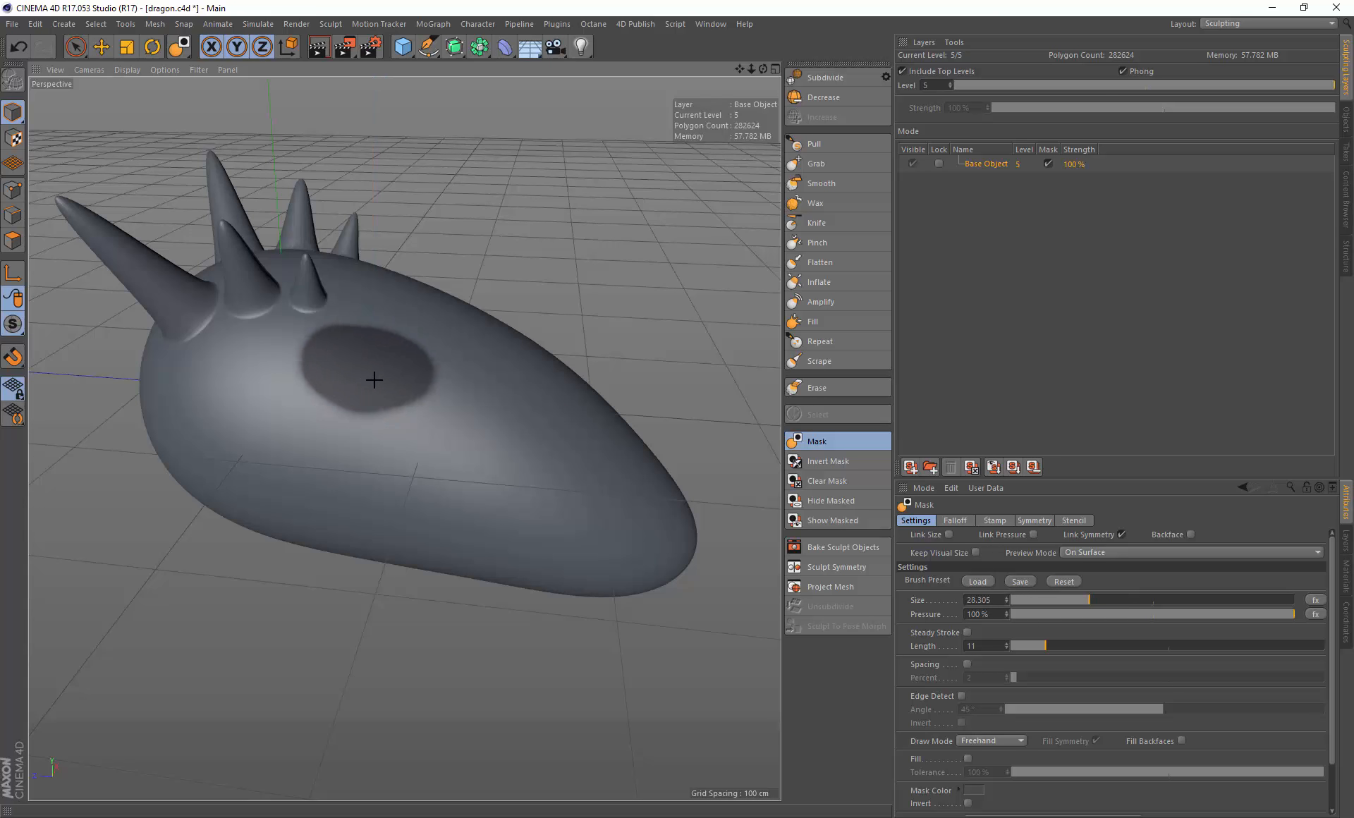
mouse_move(374, 356)
alt+mouse_down()
mouse_move(226, 360)
mouse_move(388, 342)
alt+mouse_up()
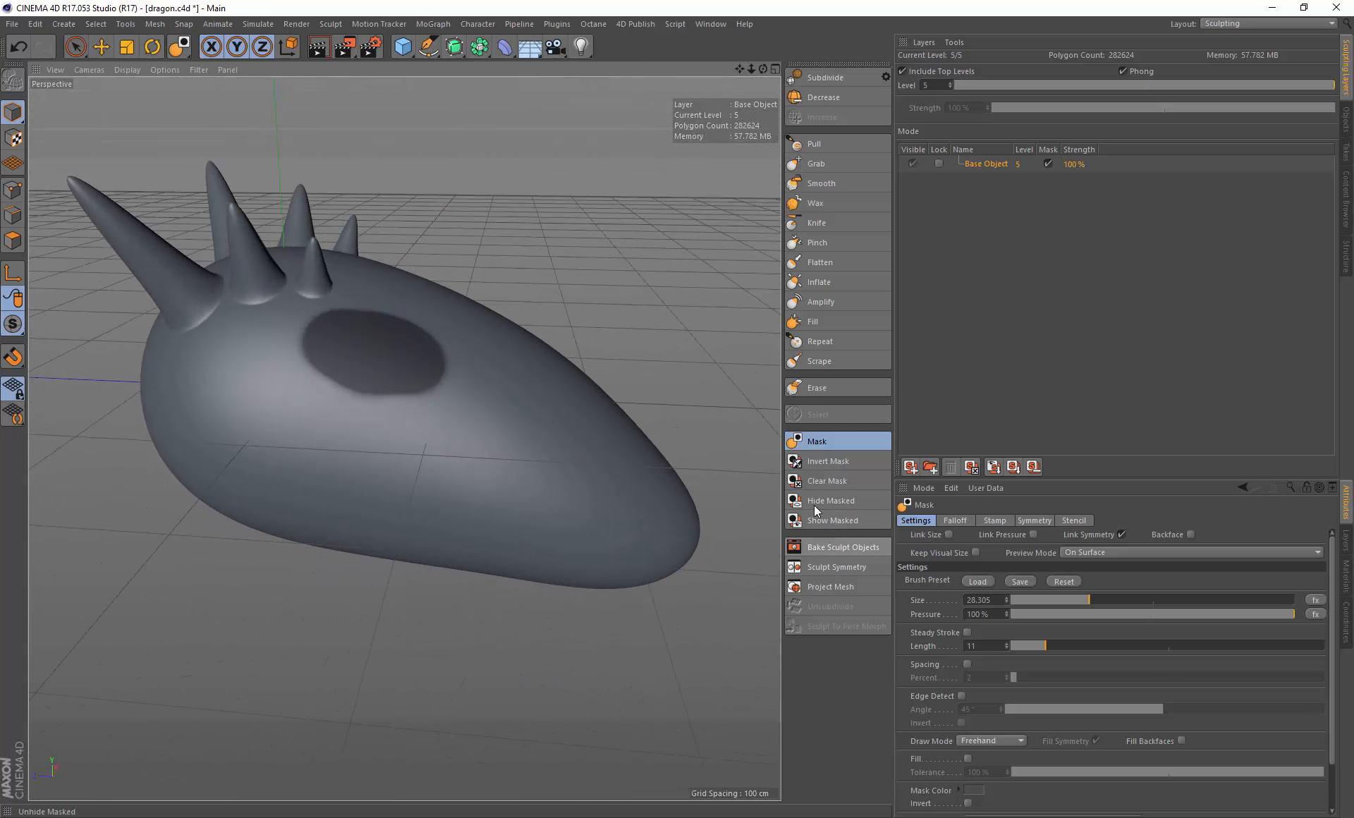
Step: Invert the eye mask and sink the unmasked eye areas with an Inflate interactive flood of about -48
click(831, 461)
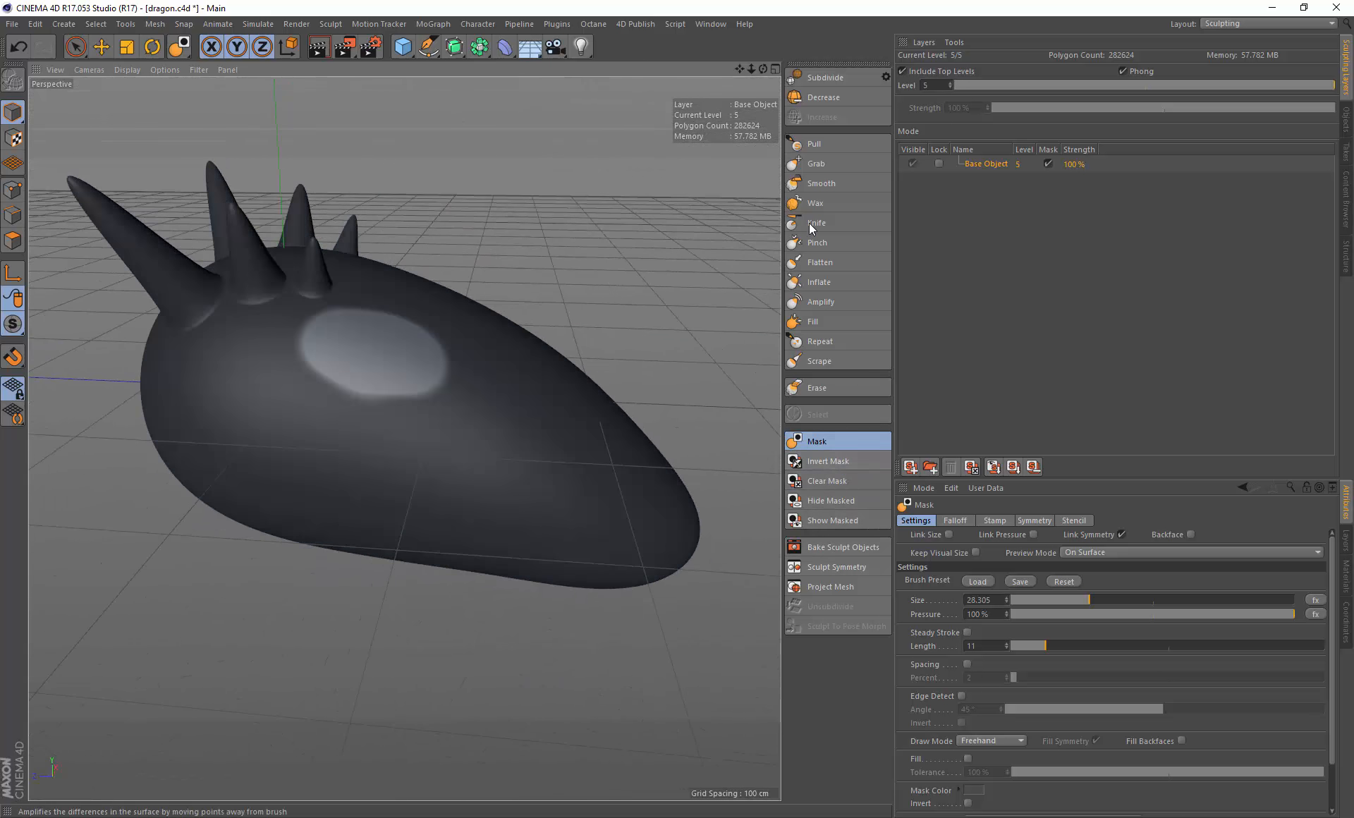
click(804, 263)
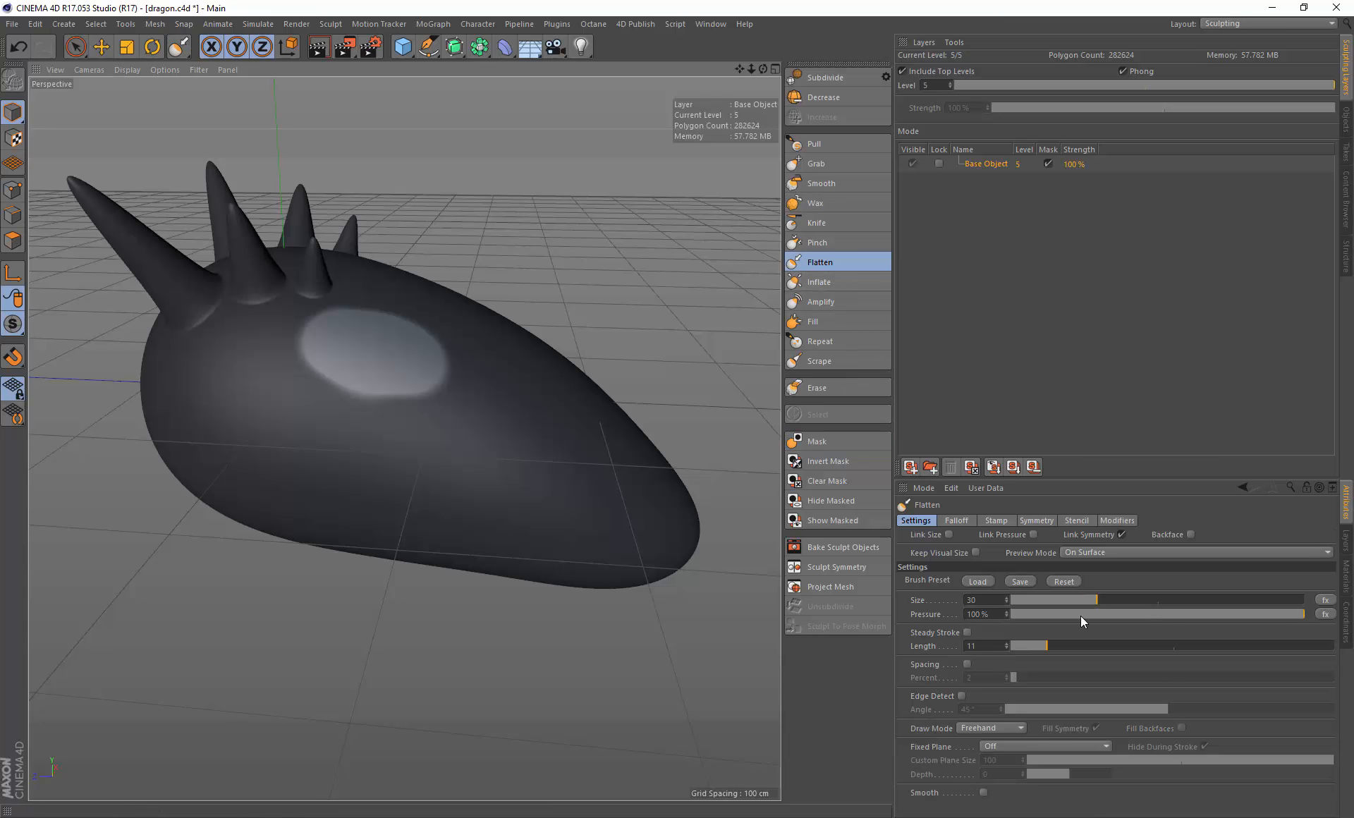
click(819, 281)
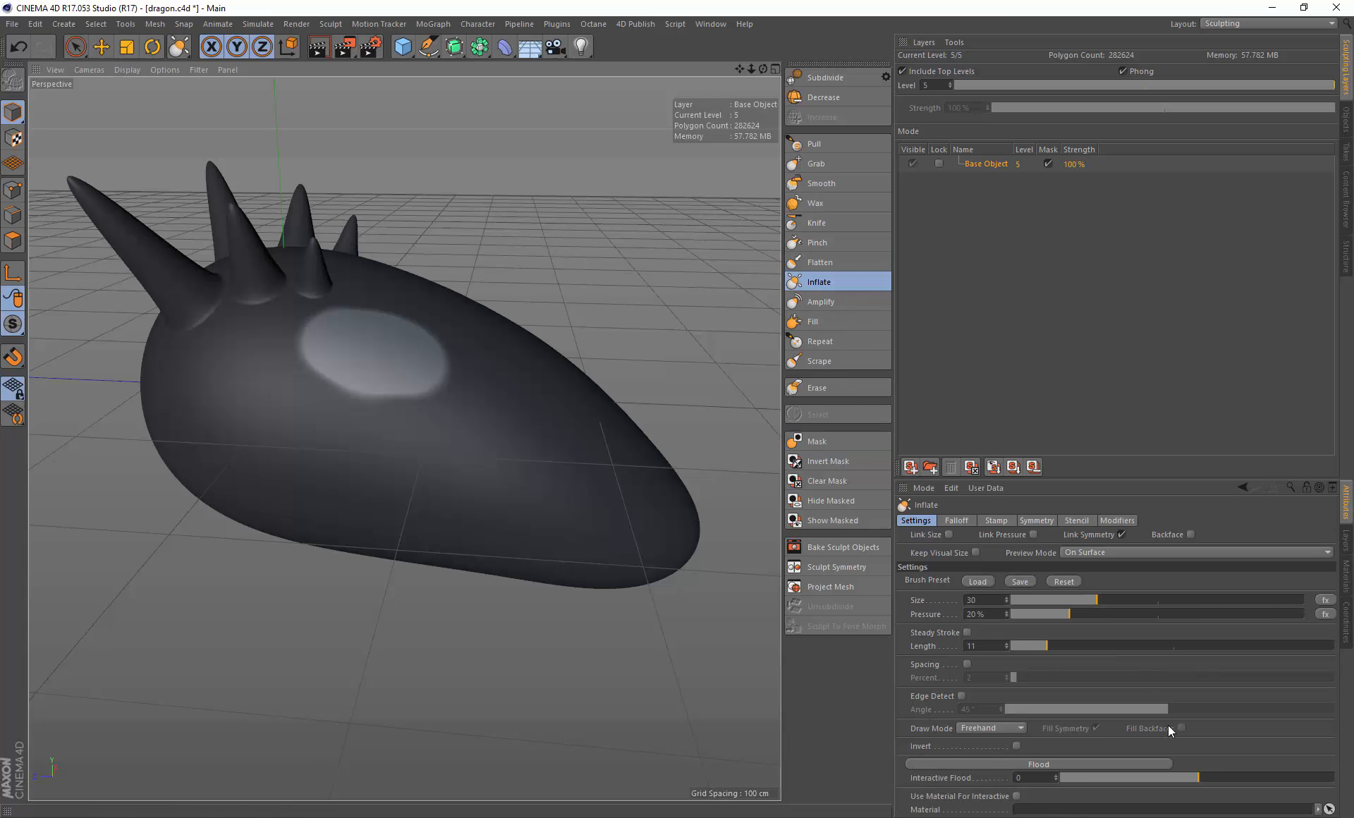
drag(1200, 776, 1167, 776)
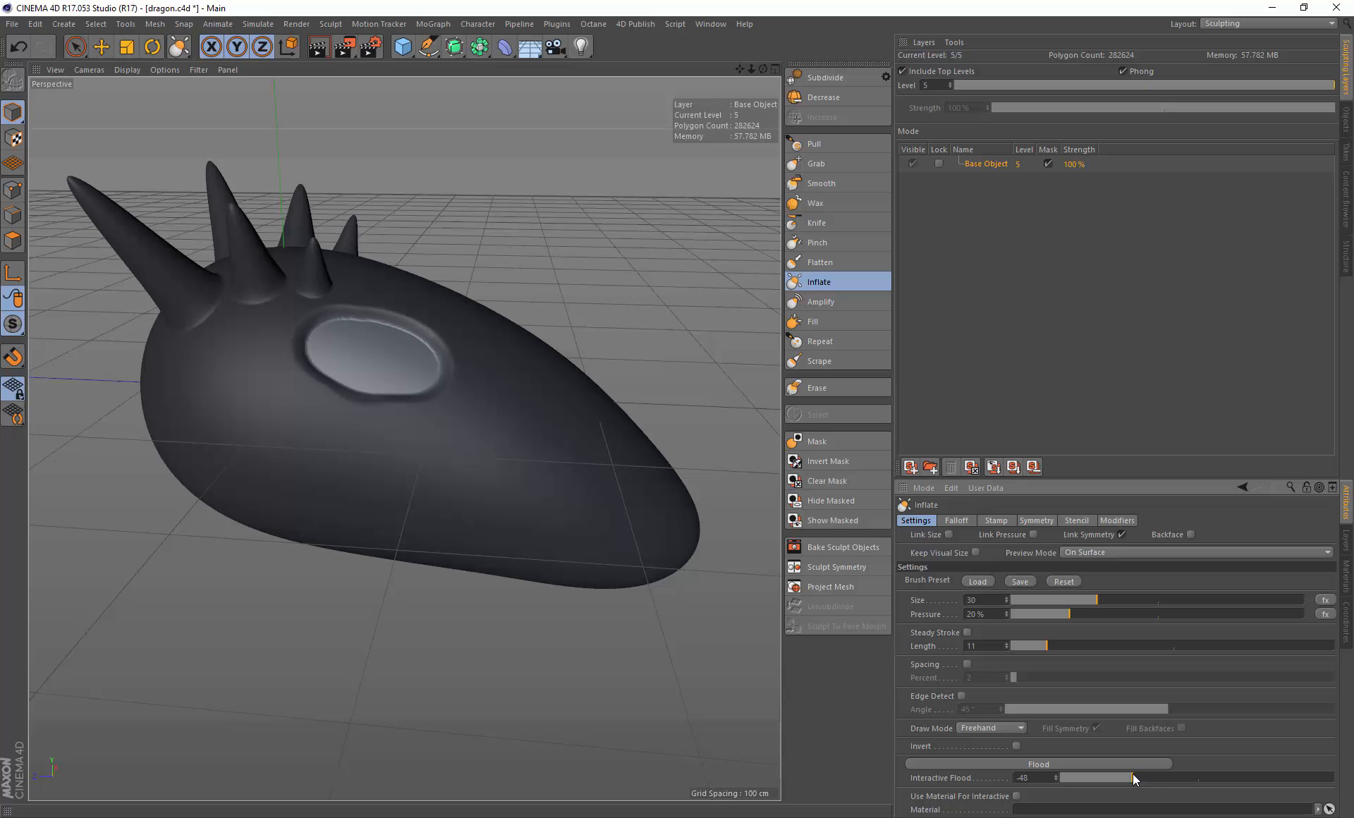
drag(1134, 774, 1135, 778)
mouse_move(503, 326)
alt+mouse_down()
mouse_move(536, 331)
mouse_move(456, 349)
mouse_move(508, 340)
mouse_move(454, 325)
alt+mouse_up()
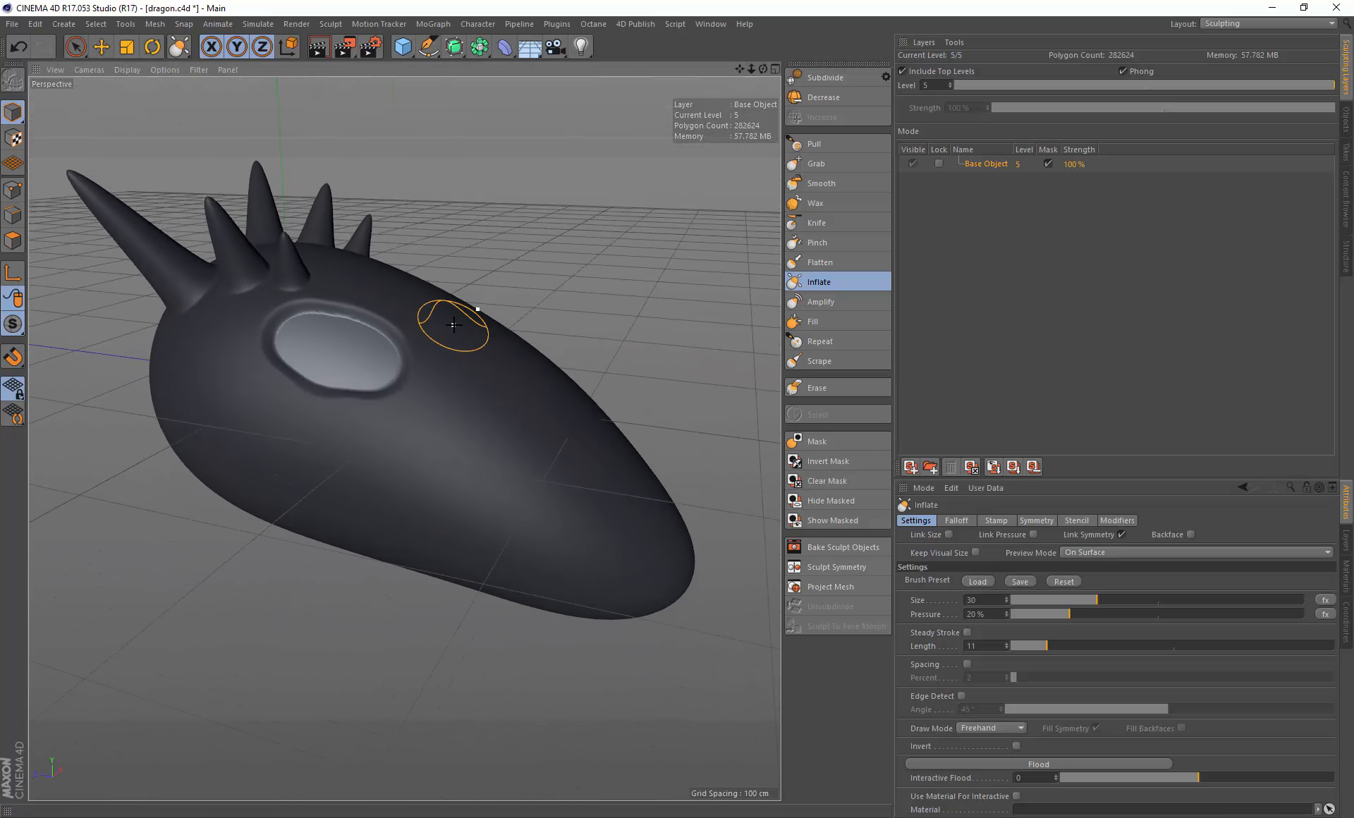
click(830, 484)
mouse_move(478, 405)
alt+mouse_down()
mouse_move(324, 381)
mouse_move(415, 373)
mouse_move(519, 396)
mouse_move(493, 396)
alt+mouse_up()
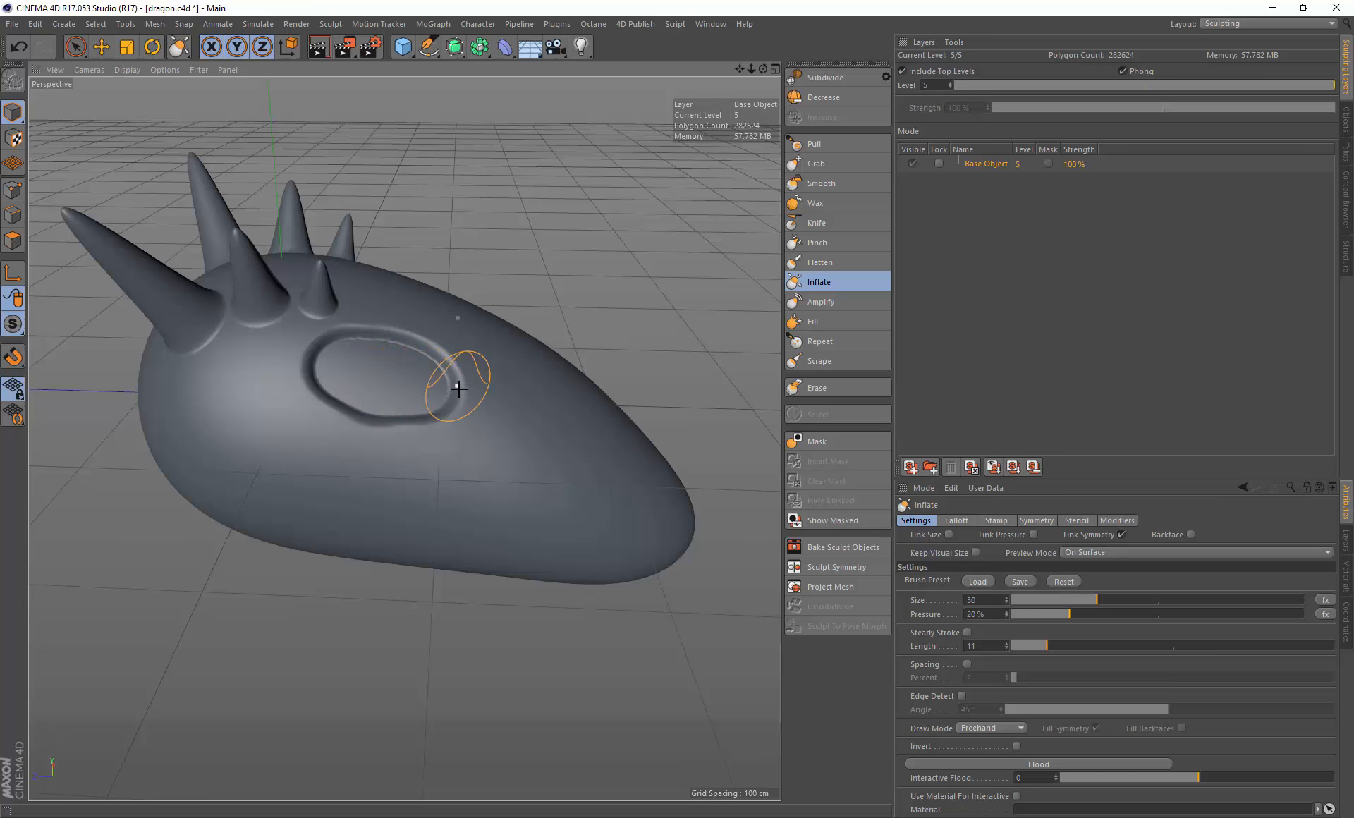
key(ctrl+z)
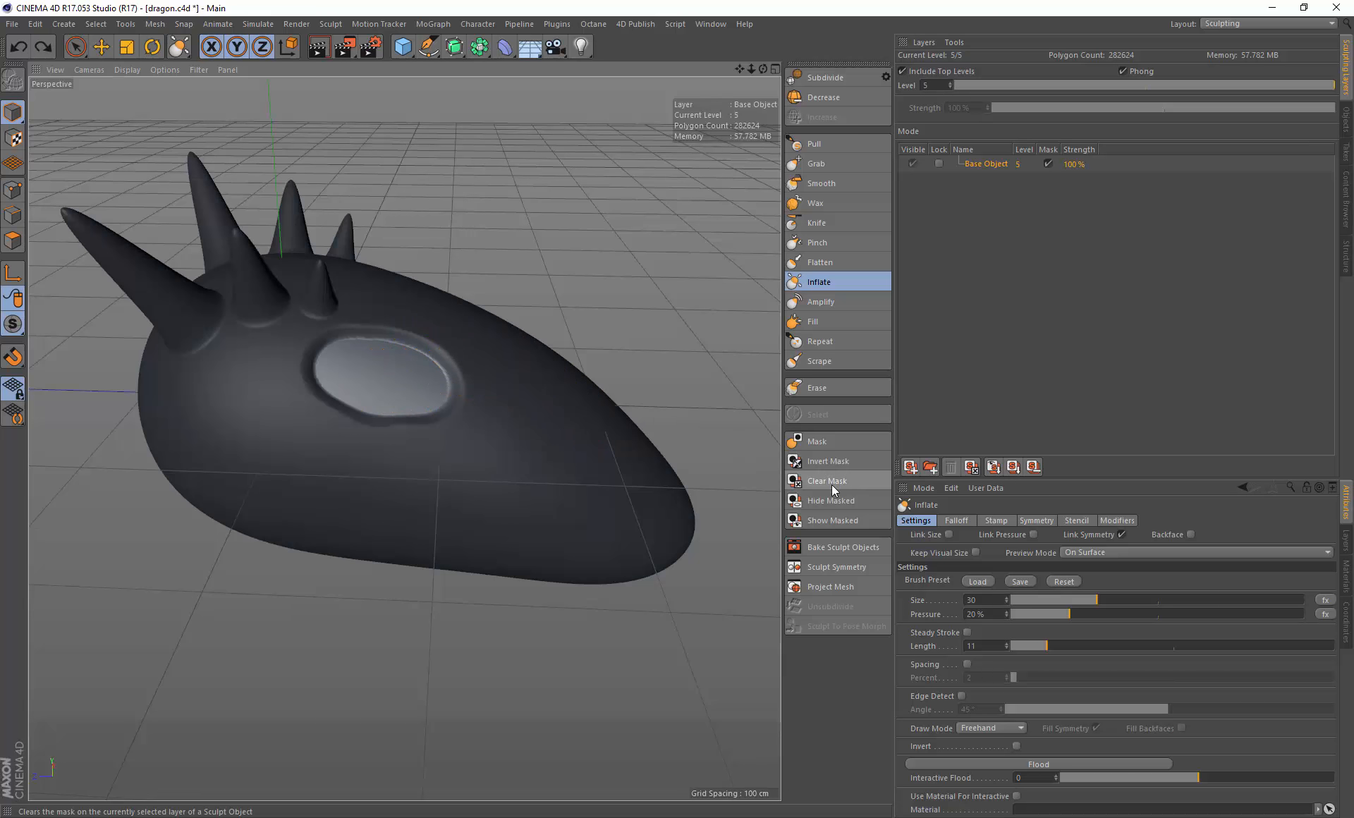
Step: Mask the inner rim of the sunken eye areas with a Mask brush size of about 9.1
click(829, 439)
middle_drag(385, 351, 347, 350)
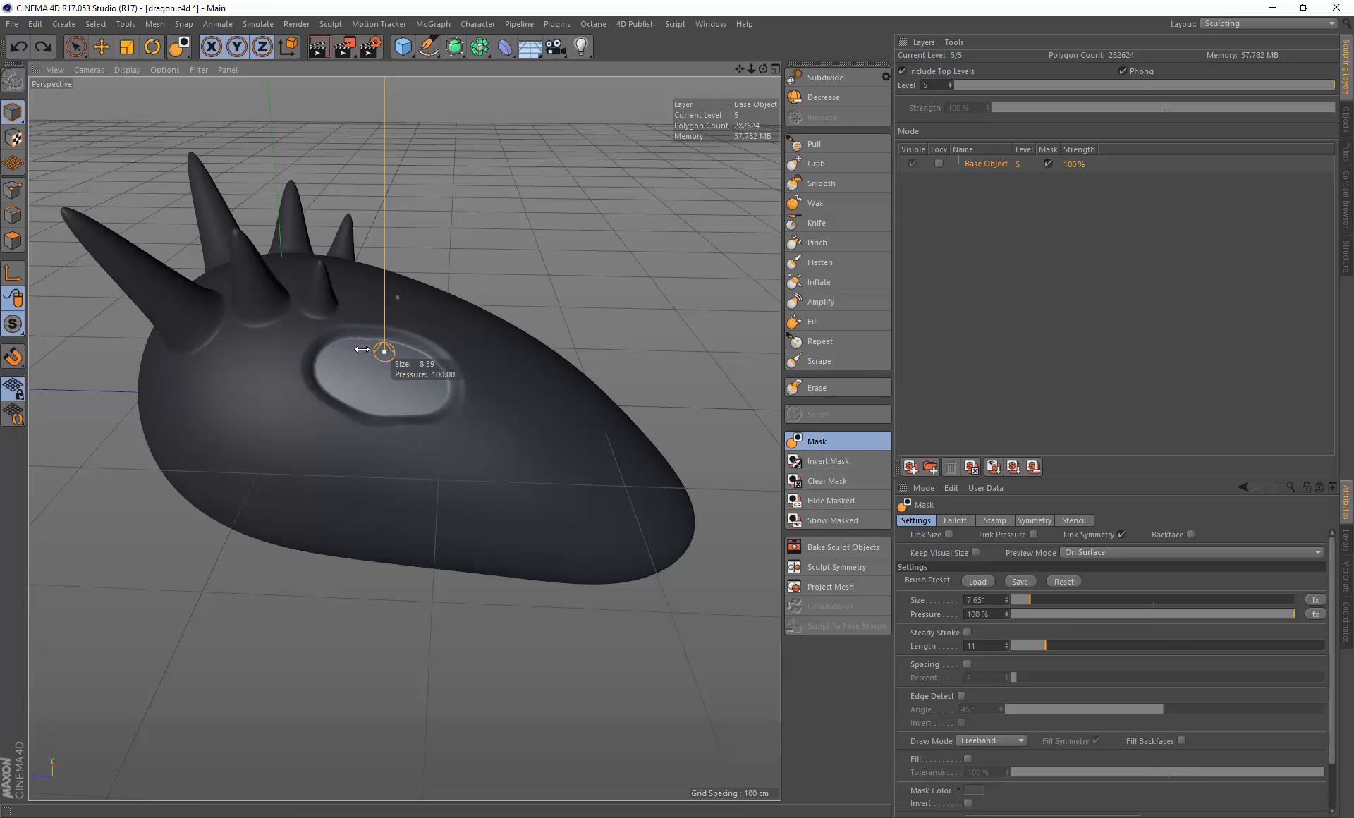
drag(354, 338, 412, 343)
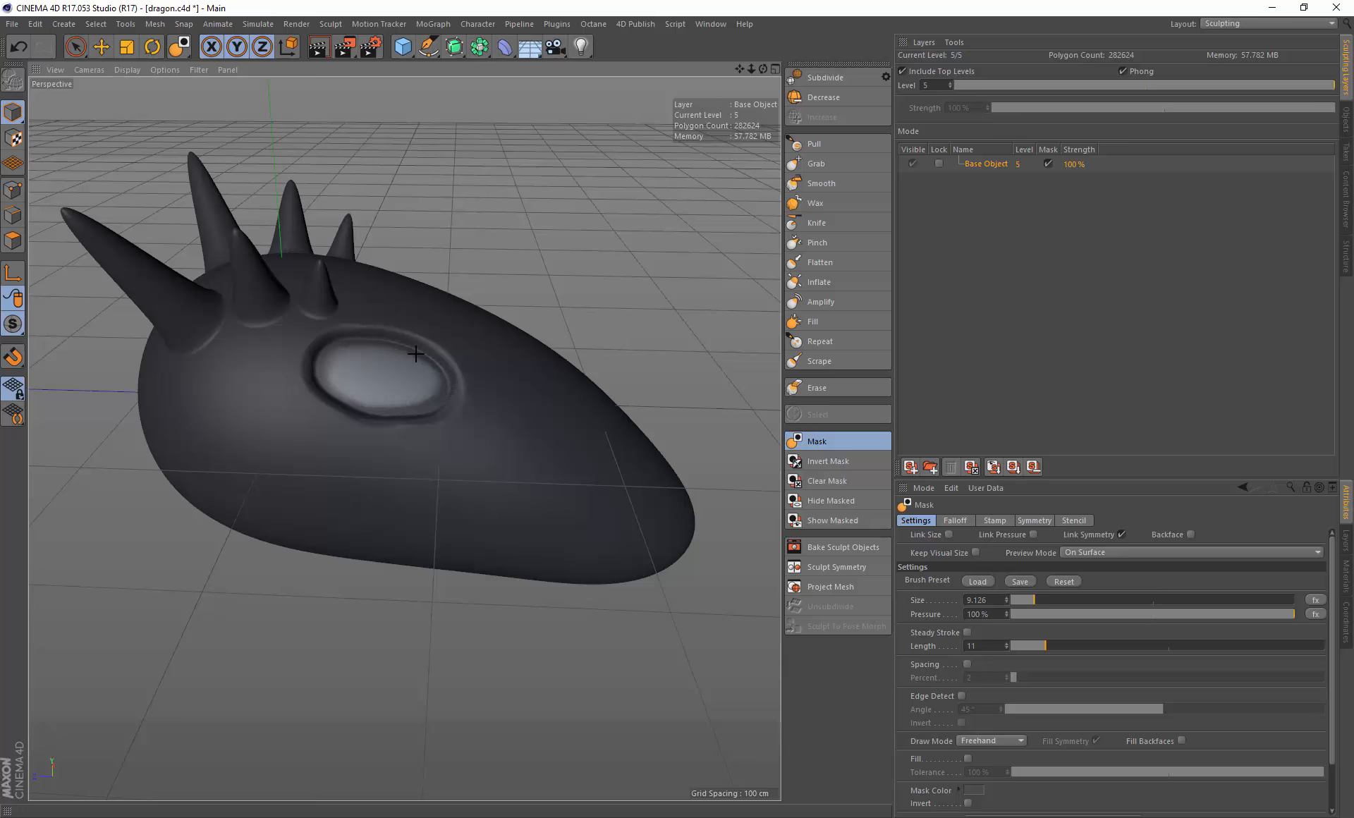
Step: Pull the unmasked eye centres outward into rounded eyeballs with a Grab size of about 79, and clear the mask
click(832, 162)
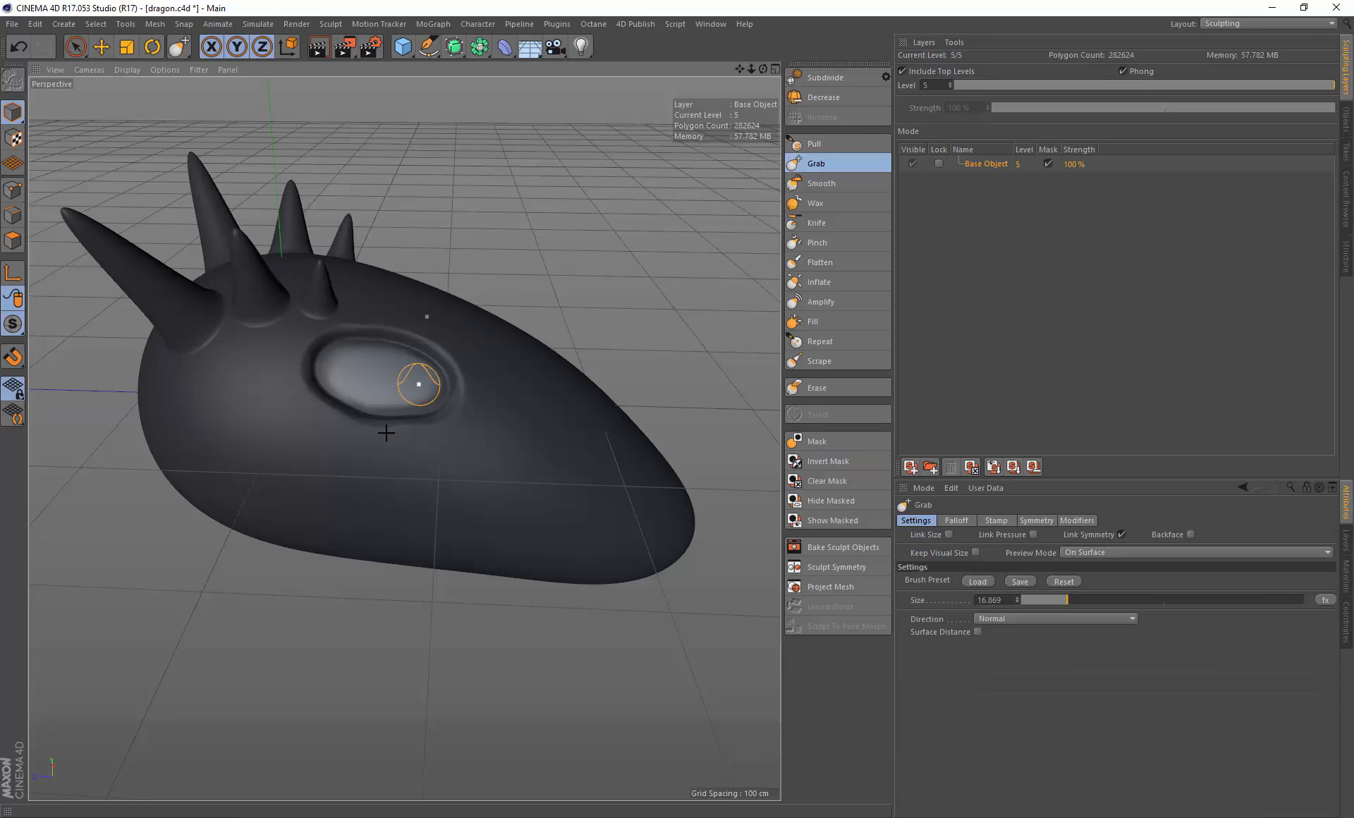
alt+drag(412, 389, 431, 394)
middle_drag(416, 381, 460, 392)
mouse_move(463, 402)
alt+mouse_down()
mouse_move(402, 441)
mouse_move(493, 353)
alt+mouse_up()
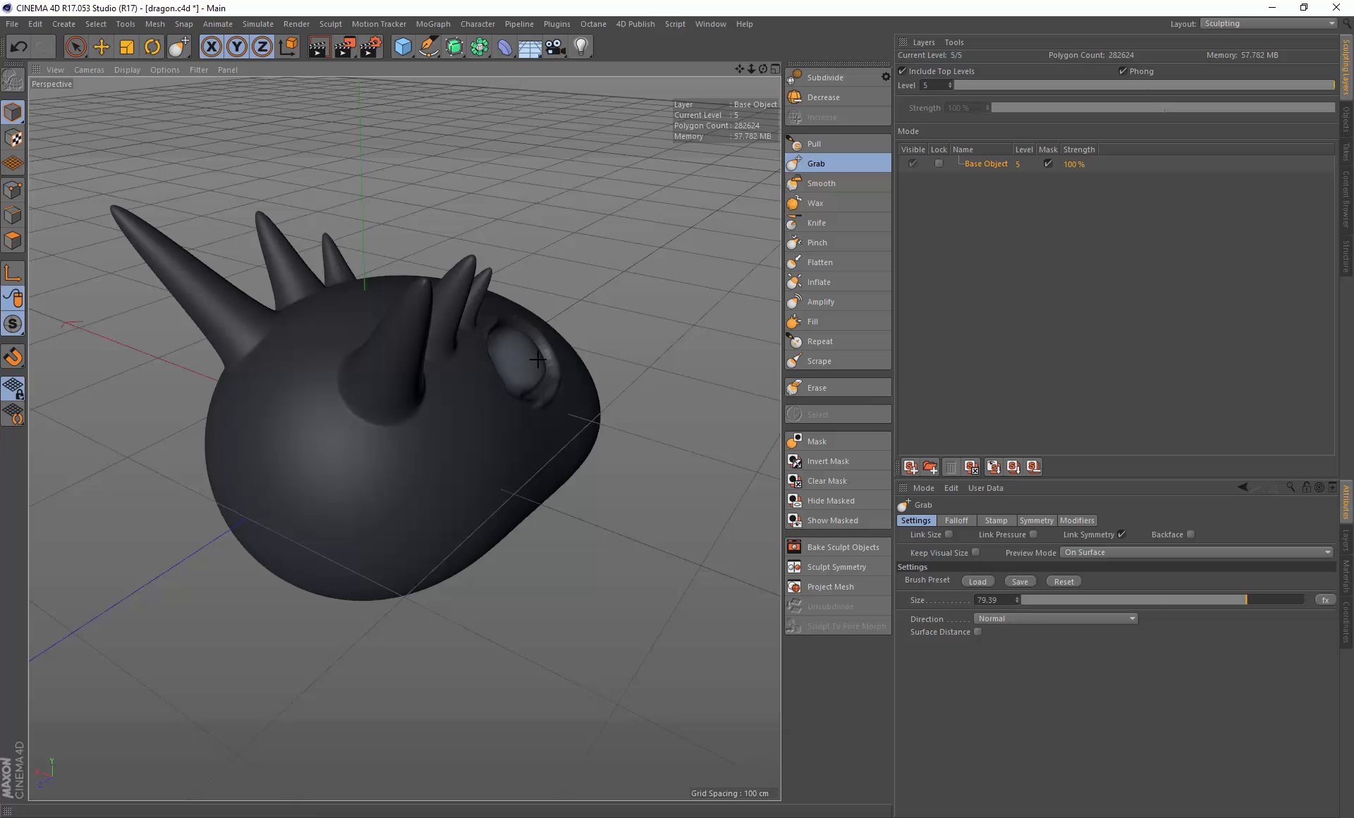
mouse_move(557, 346)
alt+mouse_down()
mouse_move(395, 451)
mouse_move(430, 347)
alt+mouse_up()
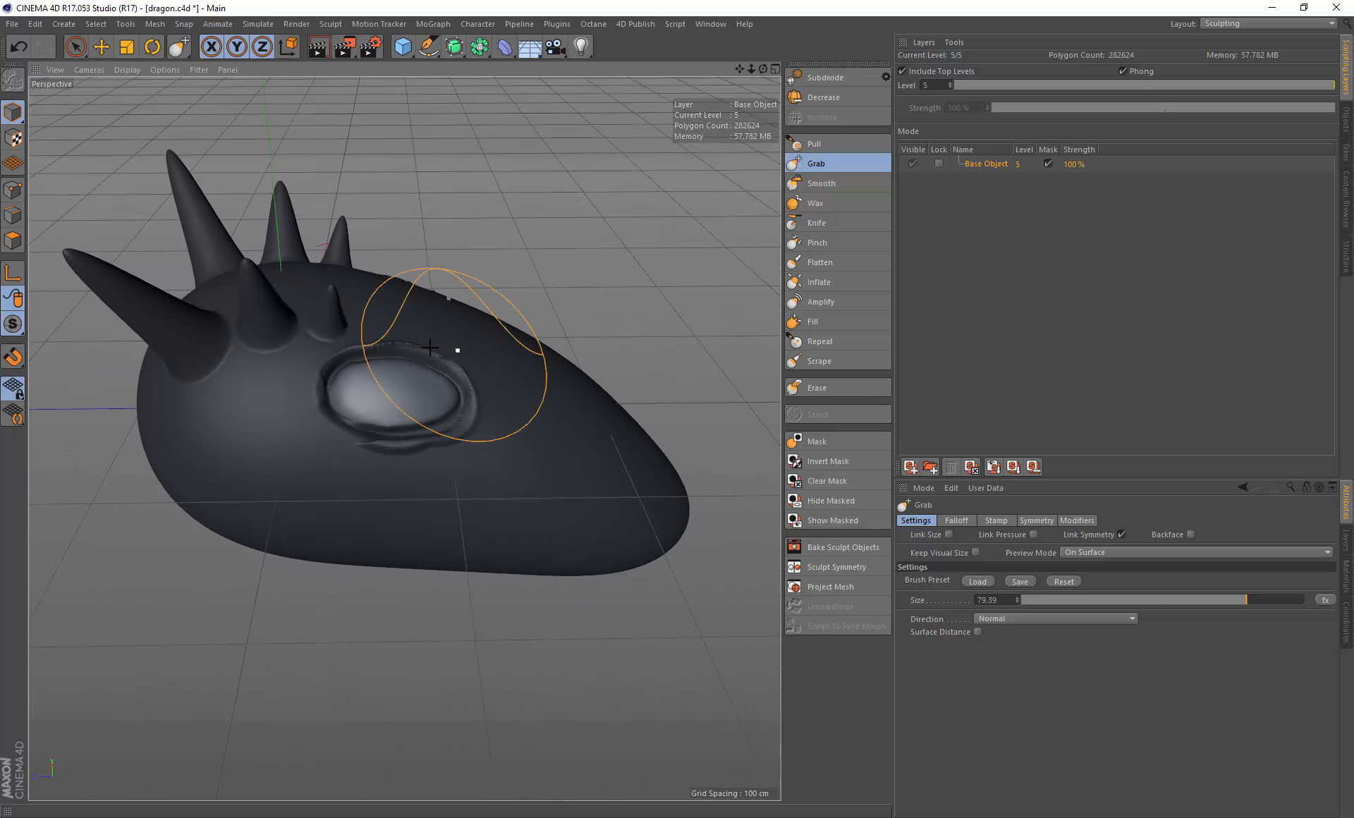
mouse_move(403, 438)
alt+mouse_down()
mouse_move(423, 347)
mouse_move(470, 417)
mouse_move(451, 424)
mouse_move(416, 402)
mouse_move(480, 405)
mouse_move(494, 392)
alt+mouse_up()
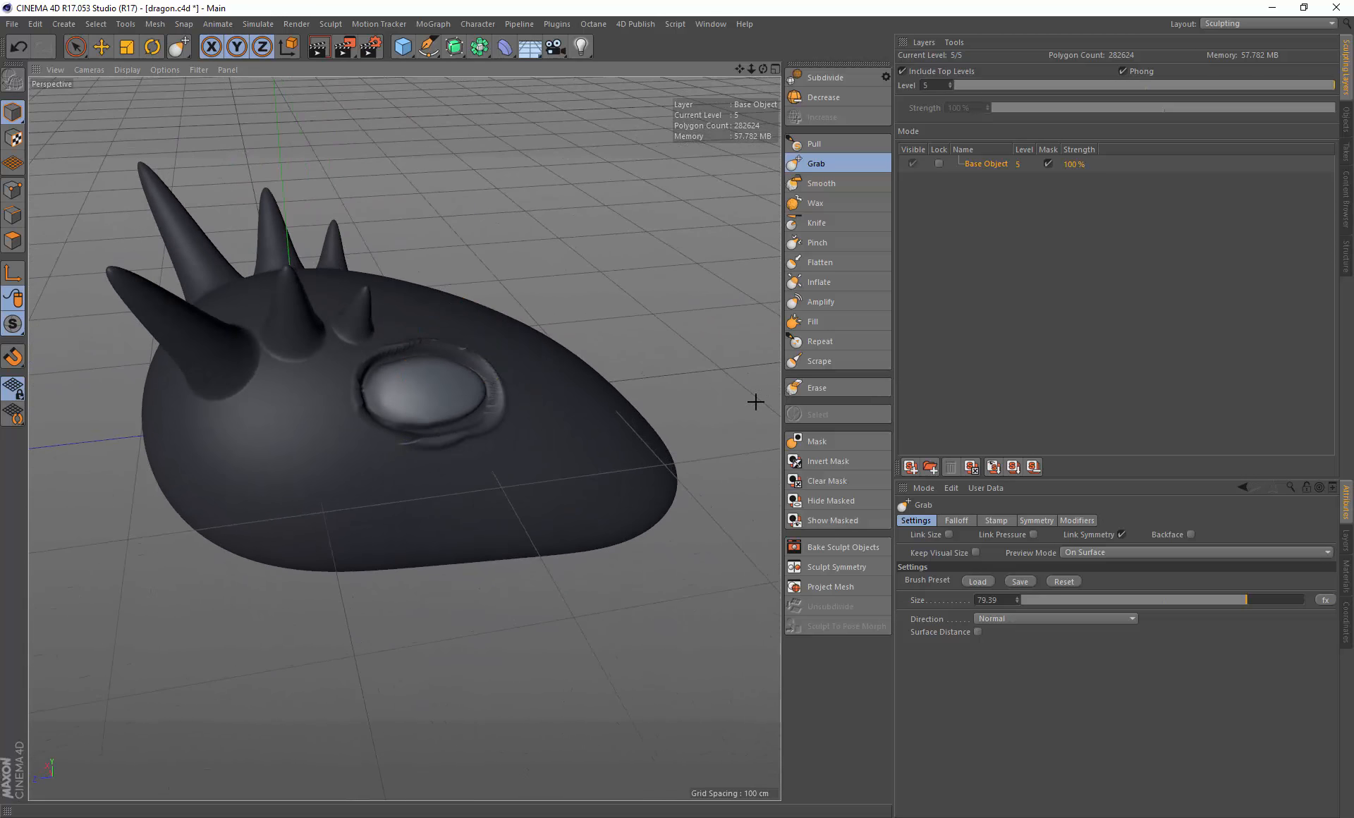
click(819, 484)
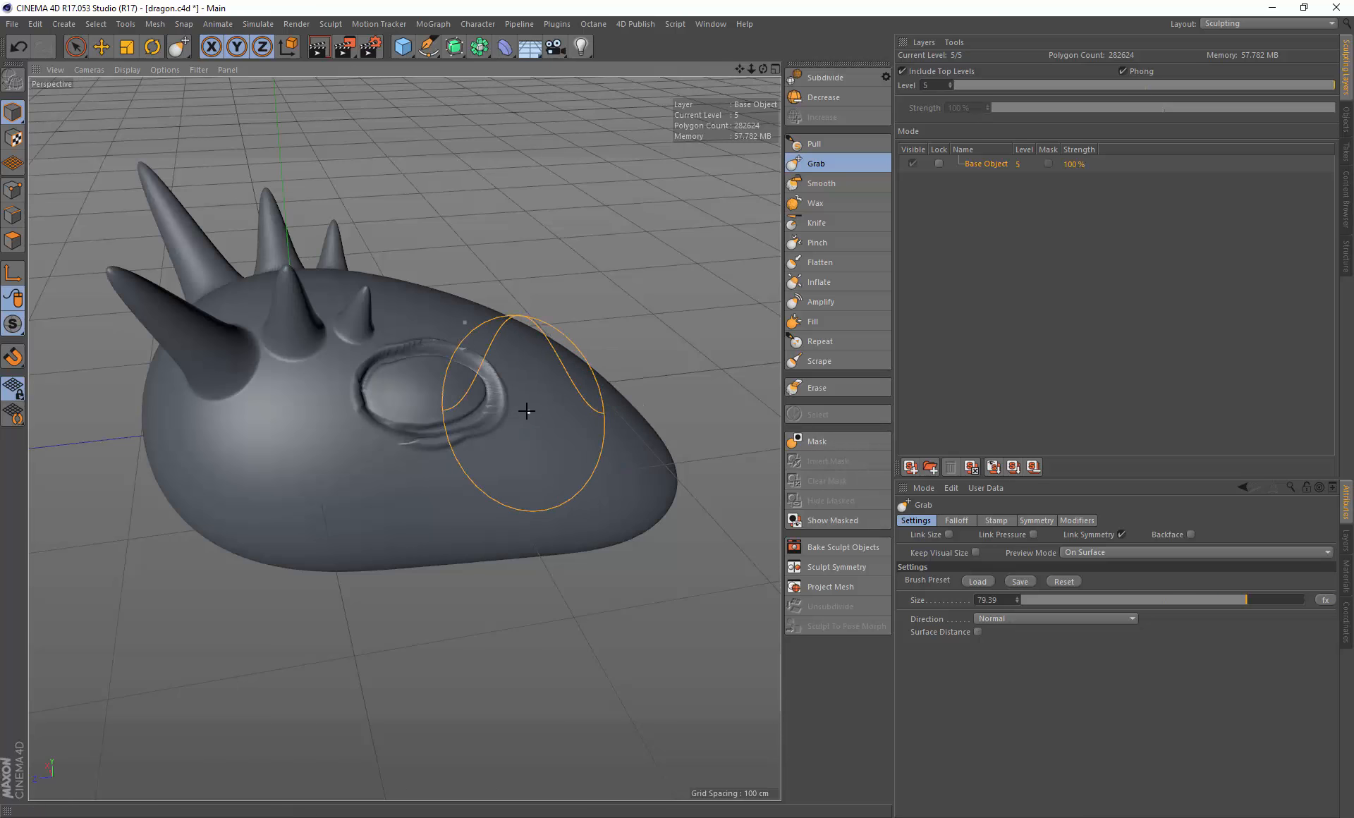
Step: Flatten the rough ridge around the eye sockets with the Flatten brush at a size of about 14.3
middle_drag(527, 411, 483, 405)
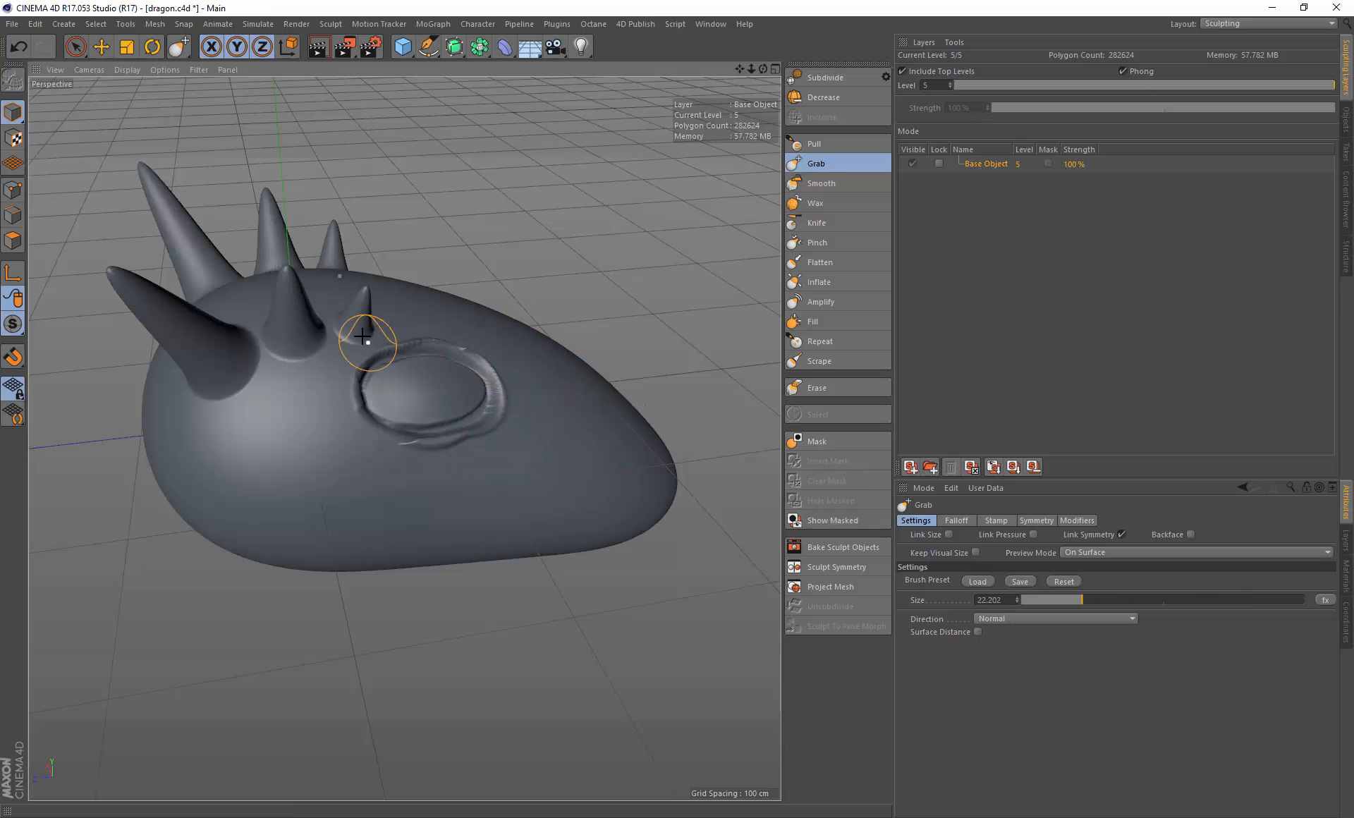
alt+drag(363, 337, 678, 355)
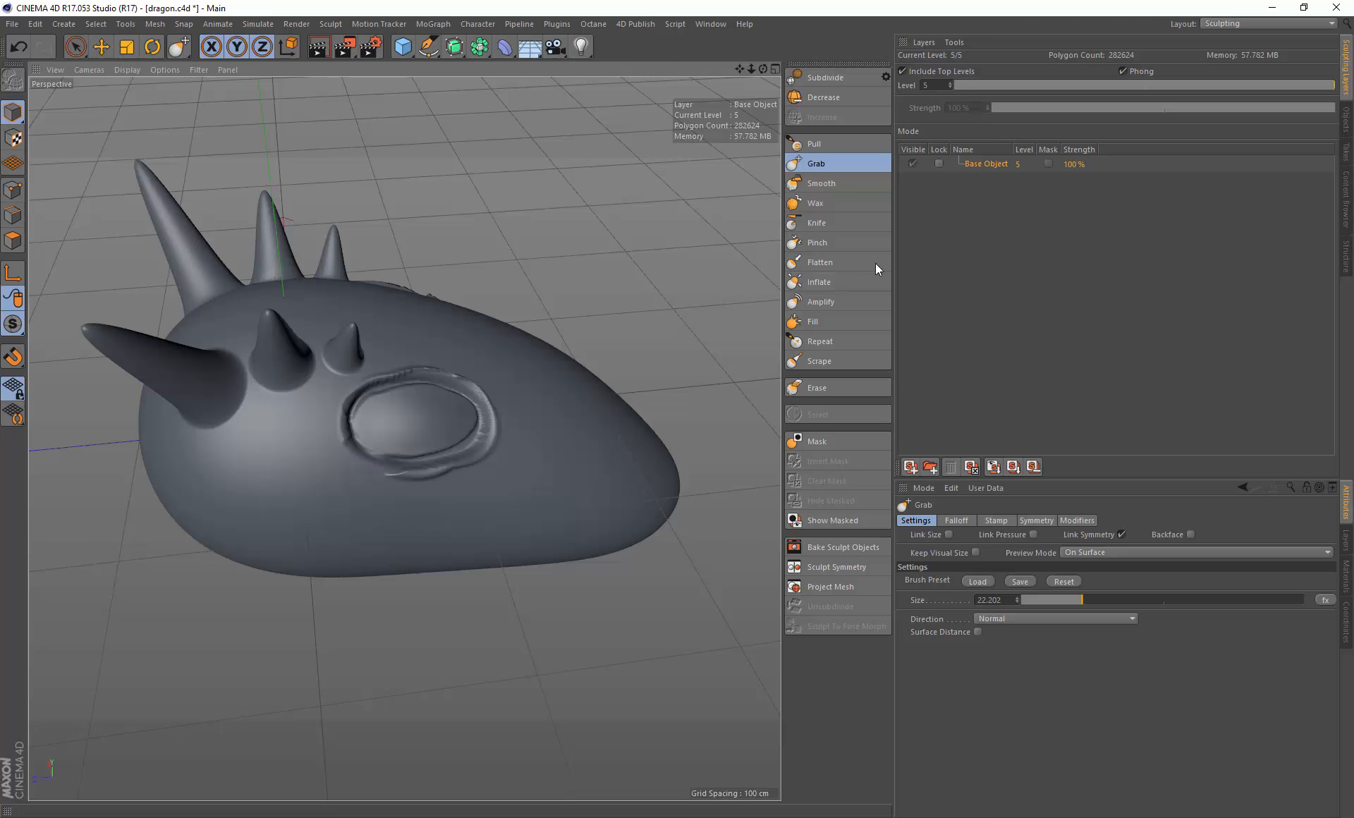
click(827, 263)
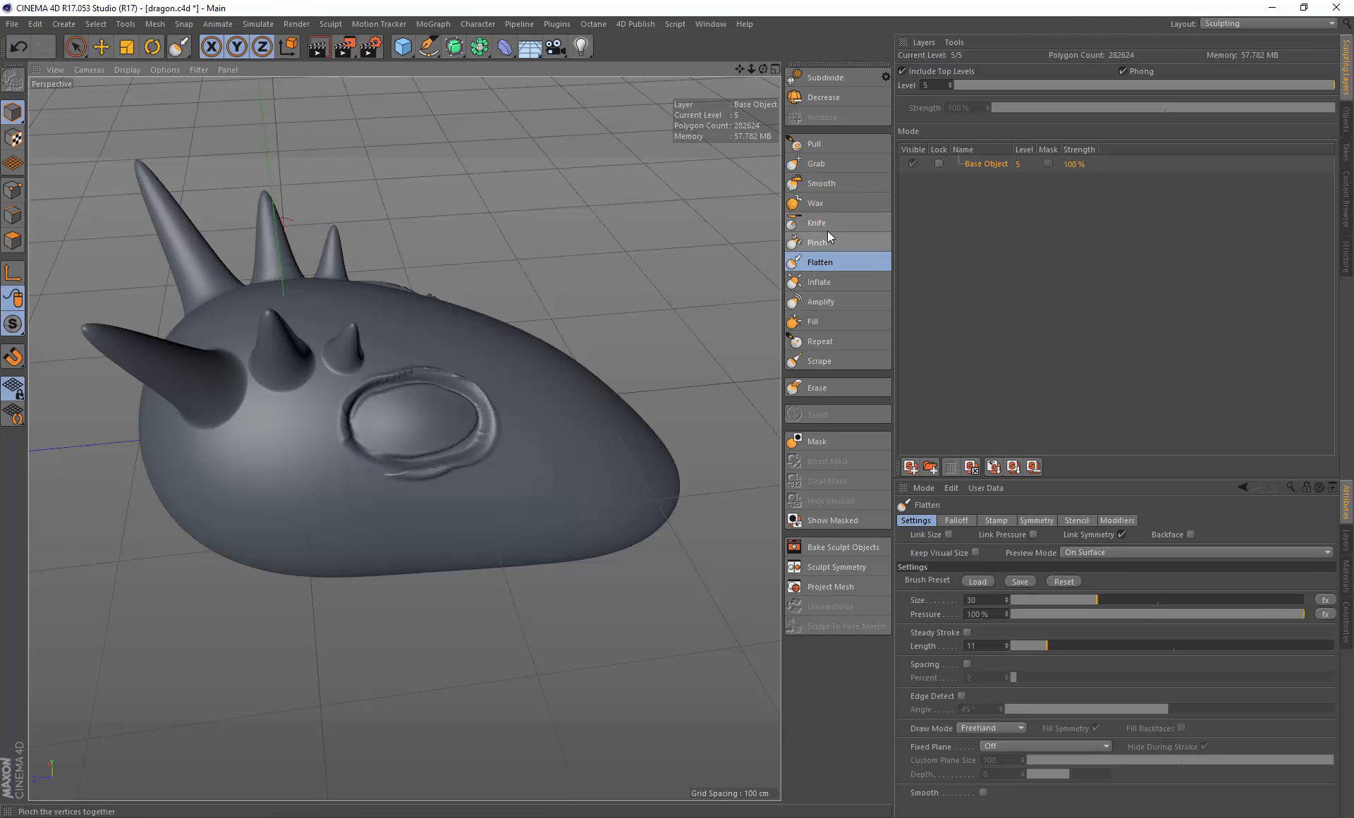
middle_drag(416, 376, 379, 379)
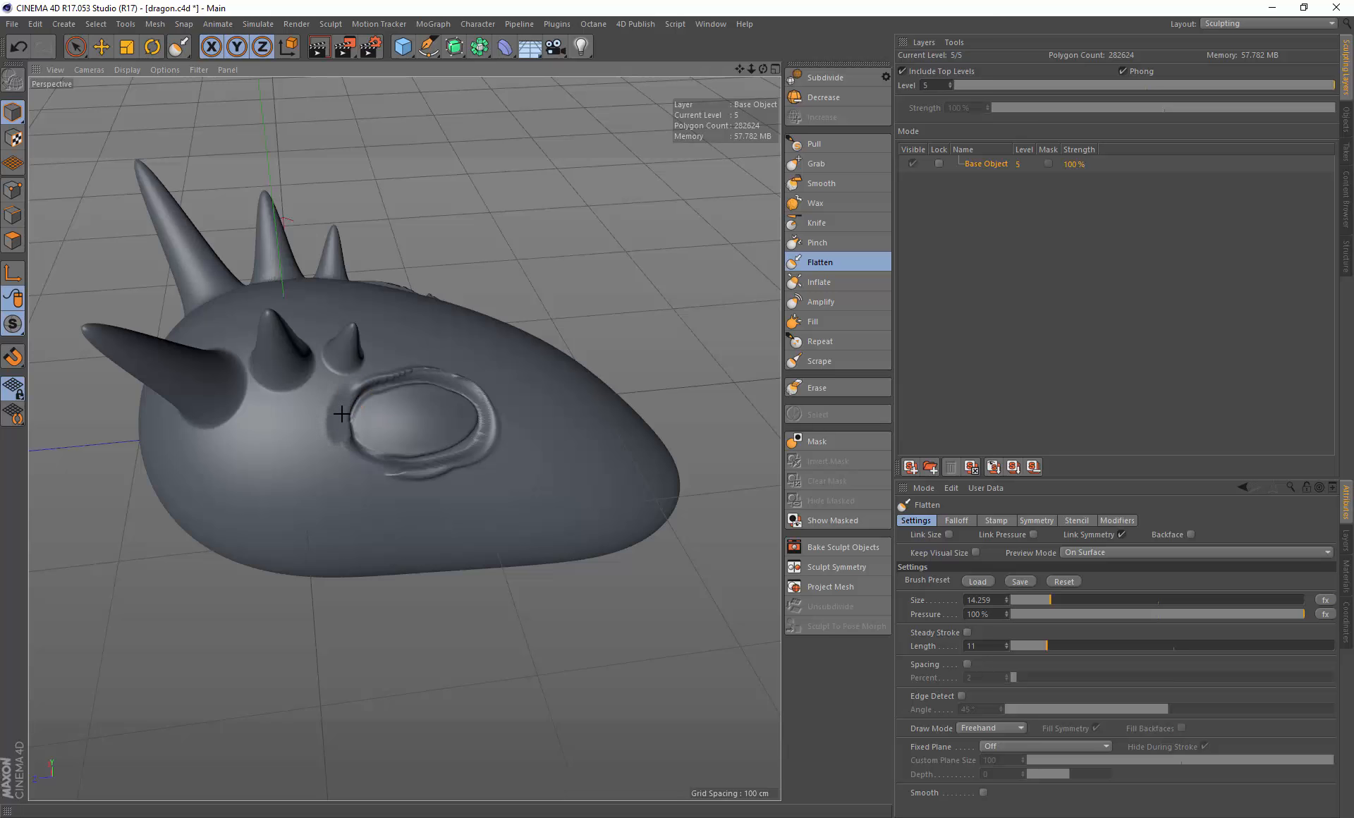
drag(371, 378, 426, 370)
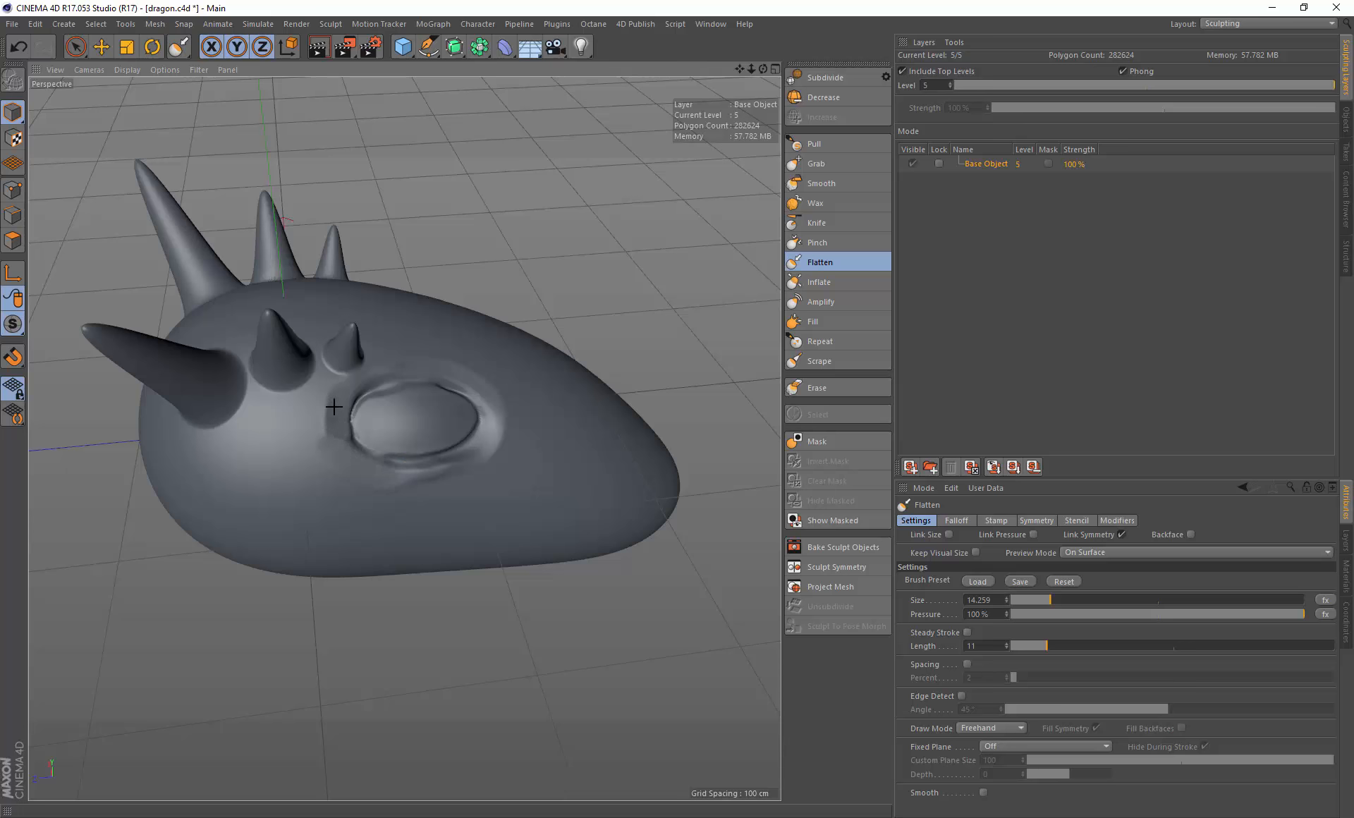
mouse_move(469, 368)
alt+mouse_down()
mouse_move(142, 245)
mouse_move(453, 341)
mouse_move(408, 369)
mouse_move(439, 251)
mouse_move(409, 345)
mouse_move(339, 360)
mouse_move(429, 381)
mouse_move(406, 391)
mouse_move(433, 282)
mouse_move(459, 396)
mouse_move(276, 361)
mouse_move(310, 338)
mouse_move(303, 328)
mouse_move(438, 311)
mouse_move(370, 323)
alt+mouse_up()
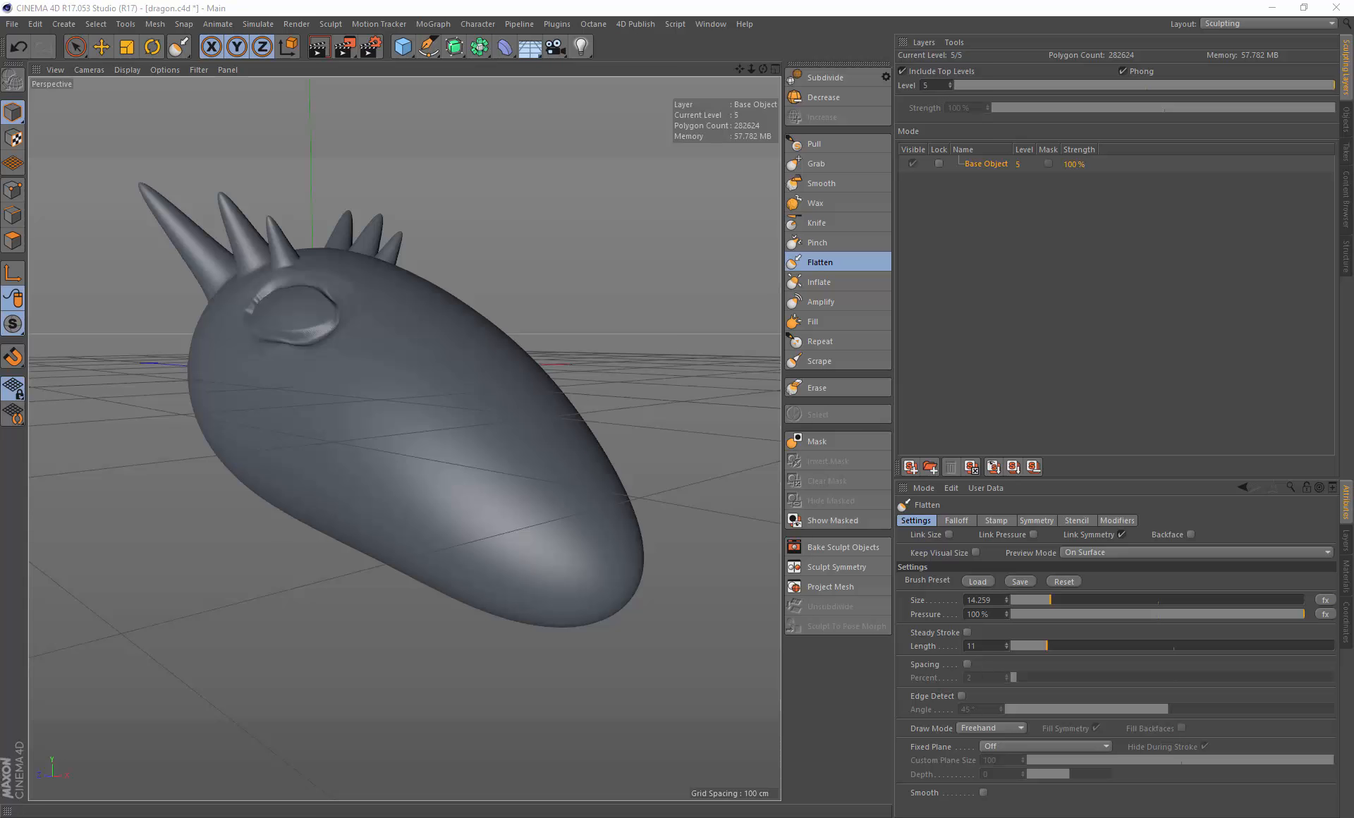
alt+drag(369, 387, 433, 390)
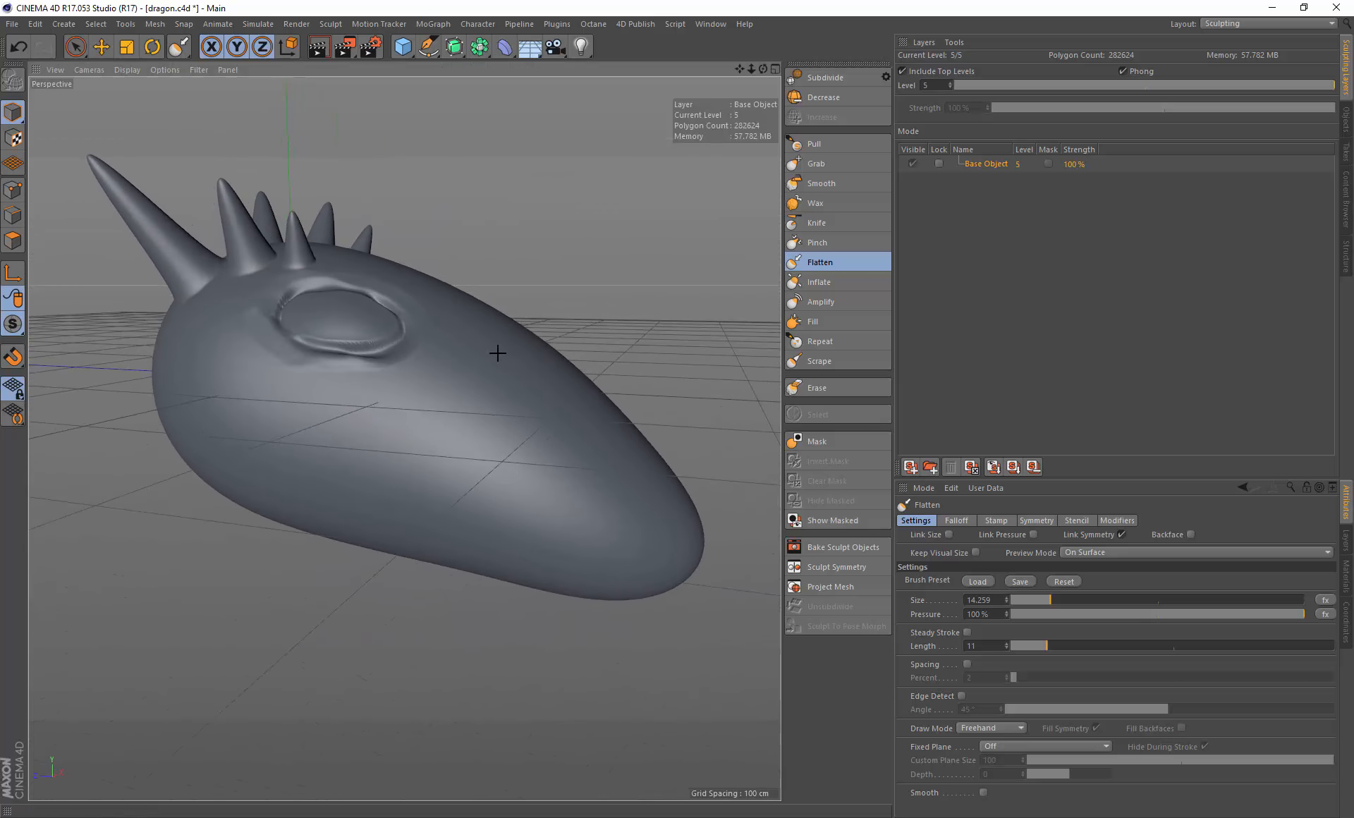
mouse_move(498, 354)
alt+mouse_down()
mouse_move(393, 412)
mouse_move(423, 395)
alt+mouse_up()
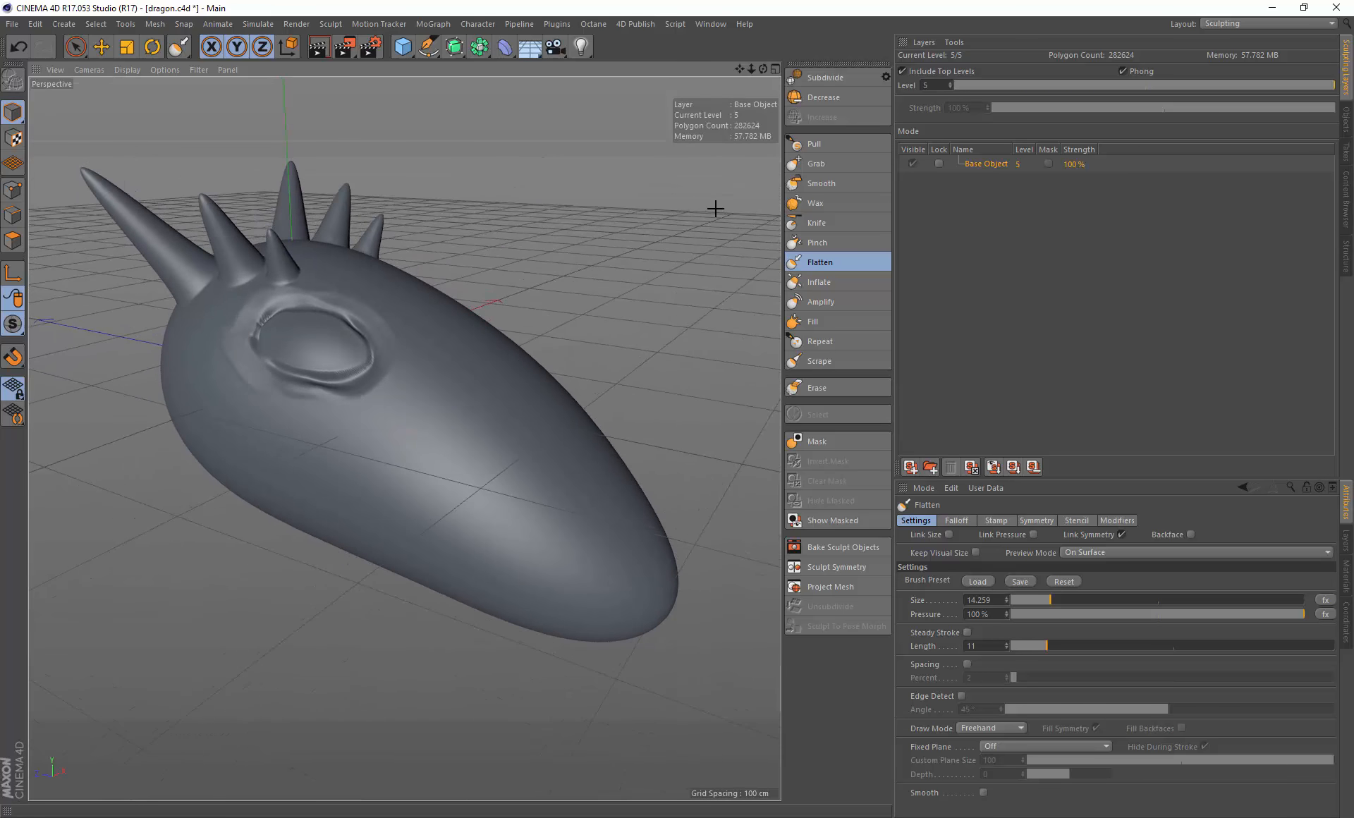
Step: Carve a long, deep mouth opening along both sides and around the snout tip with the Pull brush at a size of about 19
click(800, 204)
alt+drag(268, 474, 363, 409)
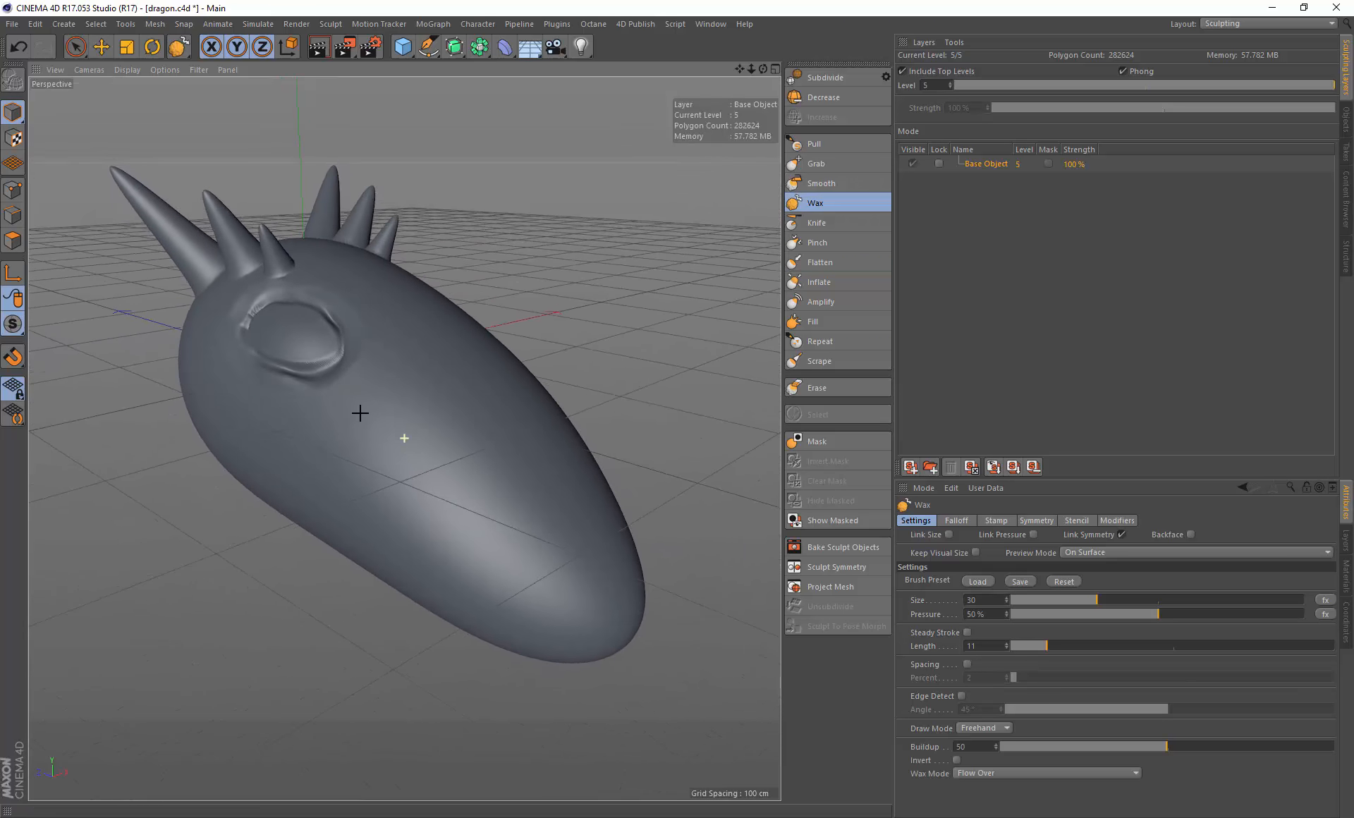
click(812, 144)
mouse_move(453, 399)
alt+mouse_down()
mouse_move(426, 374)
mouse_move(201, 401)
alt+mouse_up()
alt+drag(423, 469, 454, 459)
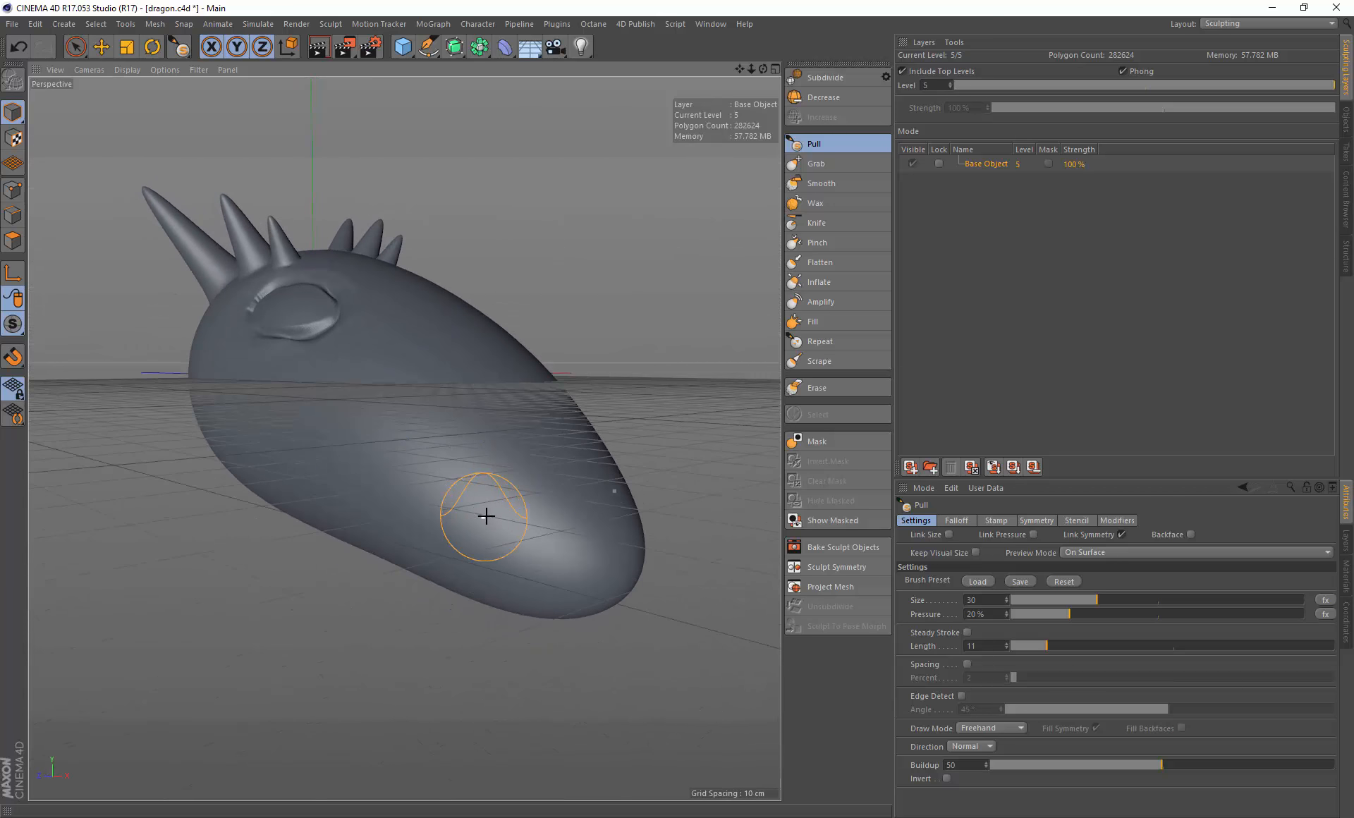
middle_drag(497, 512, 477, 515)
mouse_move(438, 517)
mouse_down()
mouse_move(505, 546)
mouse_move(499, 556)
mouse_move(620, 574)
mouse_move(537, 554)
mouse_up()
mouse_move(402, 540)
mouse_down()
mouse_move(351, 544)
mouse_move(461, 500)
mouse_move(367, 547)
mouse_move(608, 501)
mouse_move(542, 490)
mouse_move(544, 474)
mouse_move(378, 447)
mouse_move(620, 490)
mouse_move(543, 495)
mouse_move(393, 444)
mouse_move(254, 497)
mouse_move(146, 515)
mouse_move(156, 533)
mouse_up()
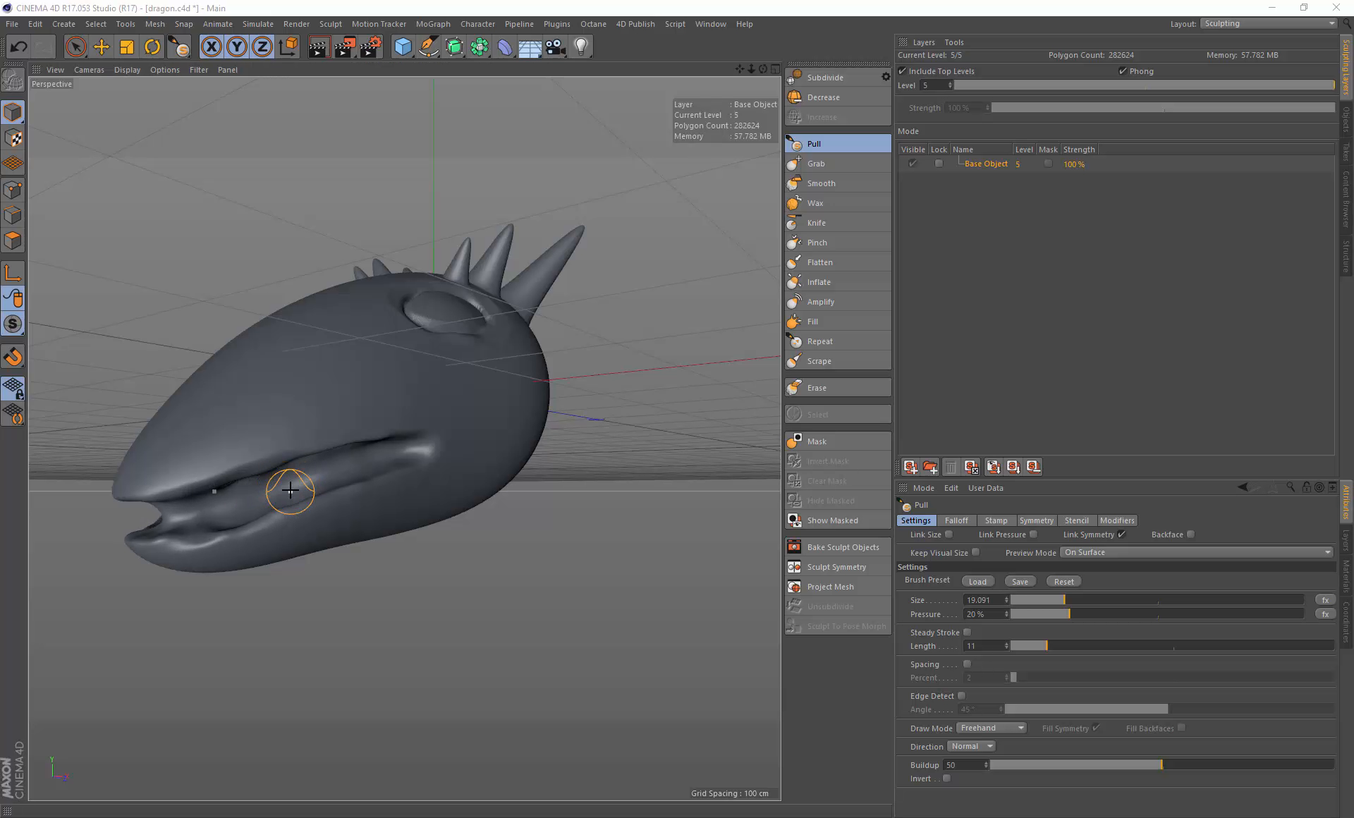
mouse_move(307, 474)
alt+mouse_down()
mouse_move(586, 442)
mouse_move(617, 484)
mouse_move(614, 441)
mouse_move(419, 426)
alt+mouse_up()
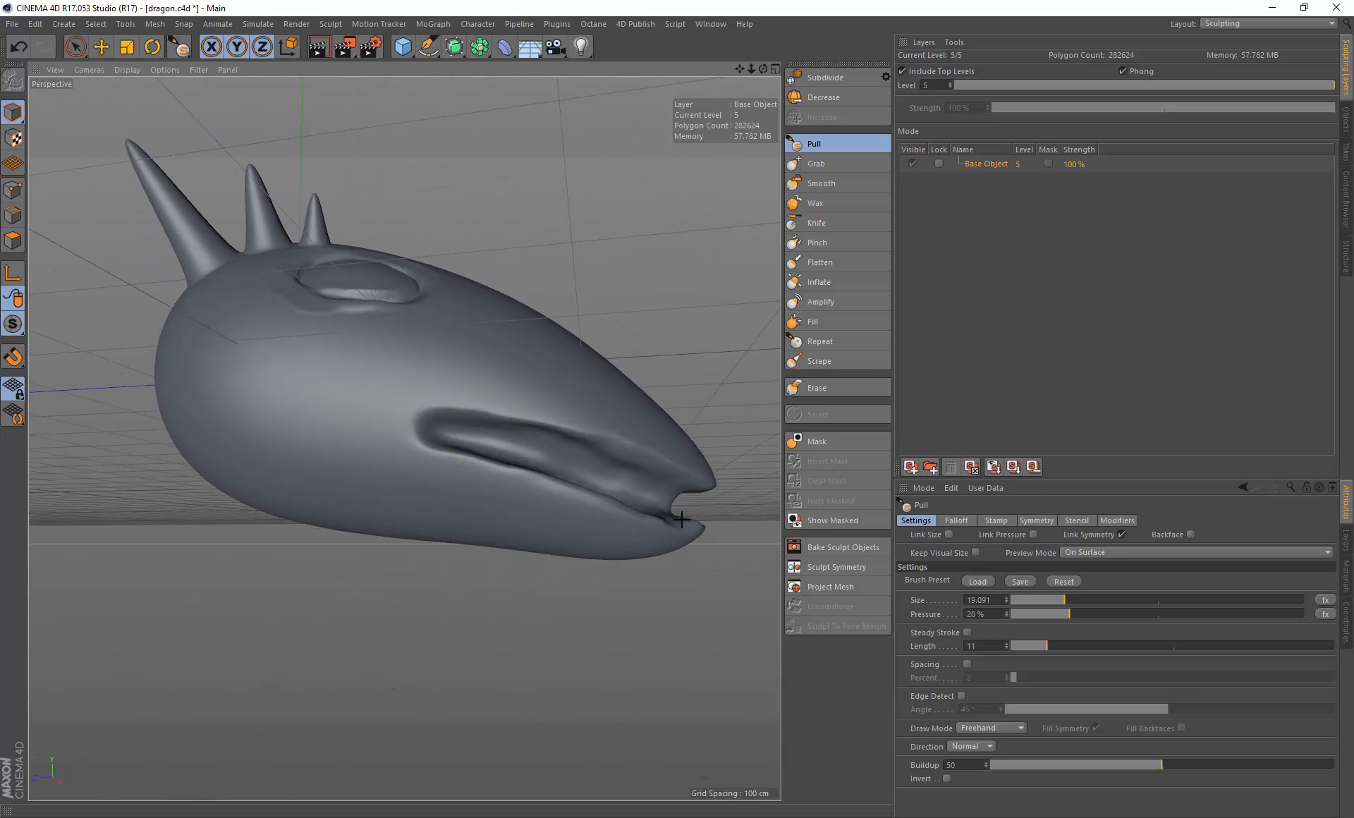
alt+drag(600, 454, 368, 460)
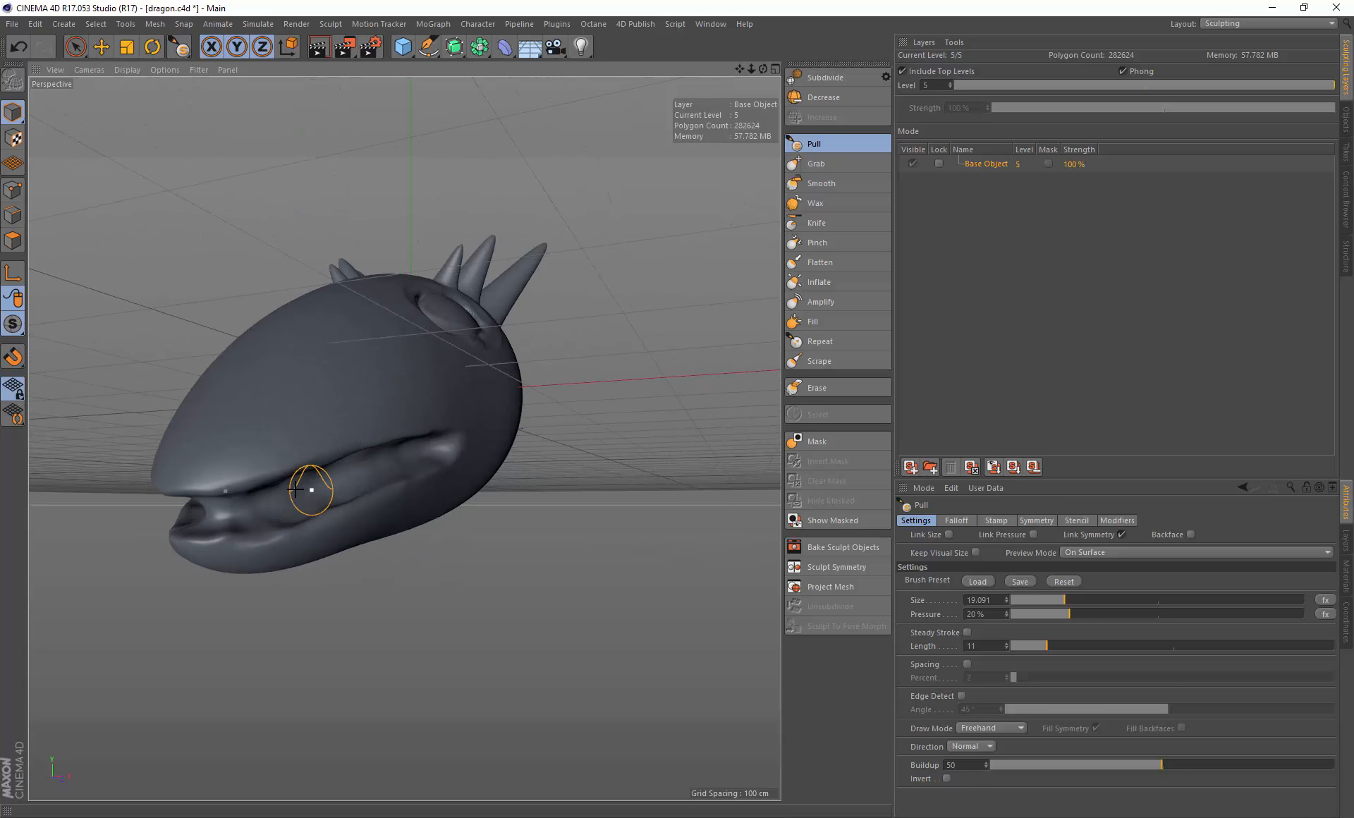
alt+drag(311, 484, 468, 374)
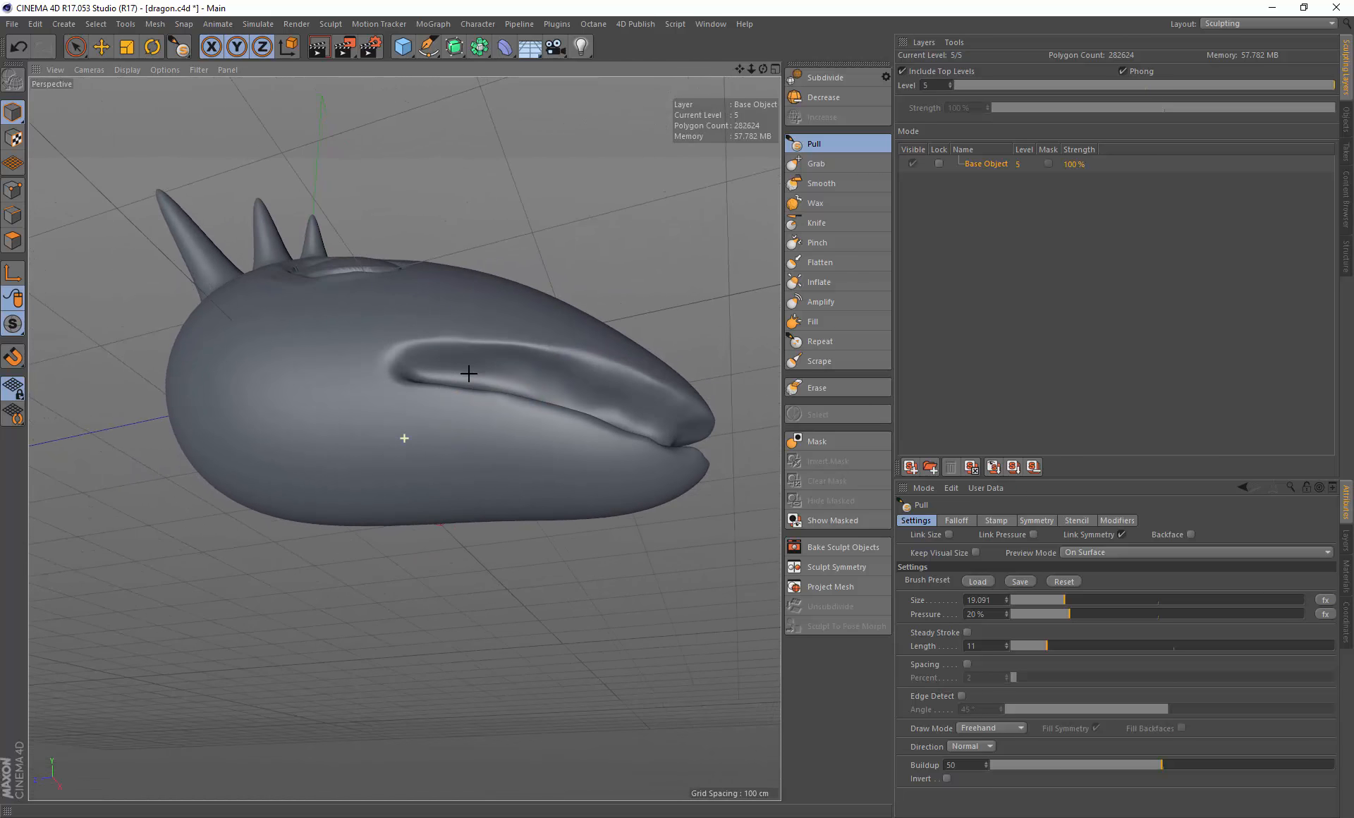
Step: Pull a row of small pointed teeth out of the upper jaw with a Grab size of about 9.5
click(815, 164)
middle_drag(483, 362, 446, 360)
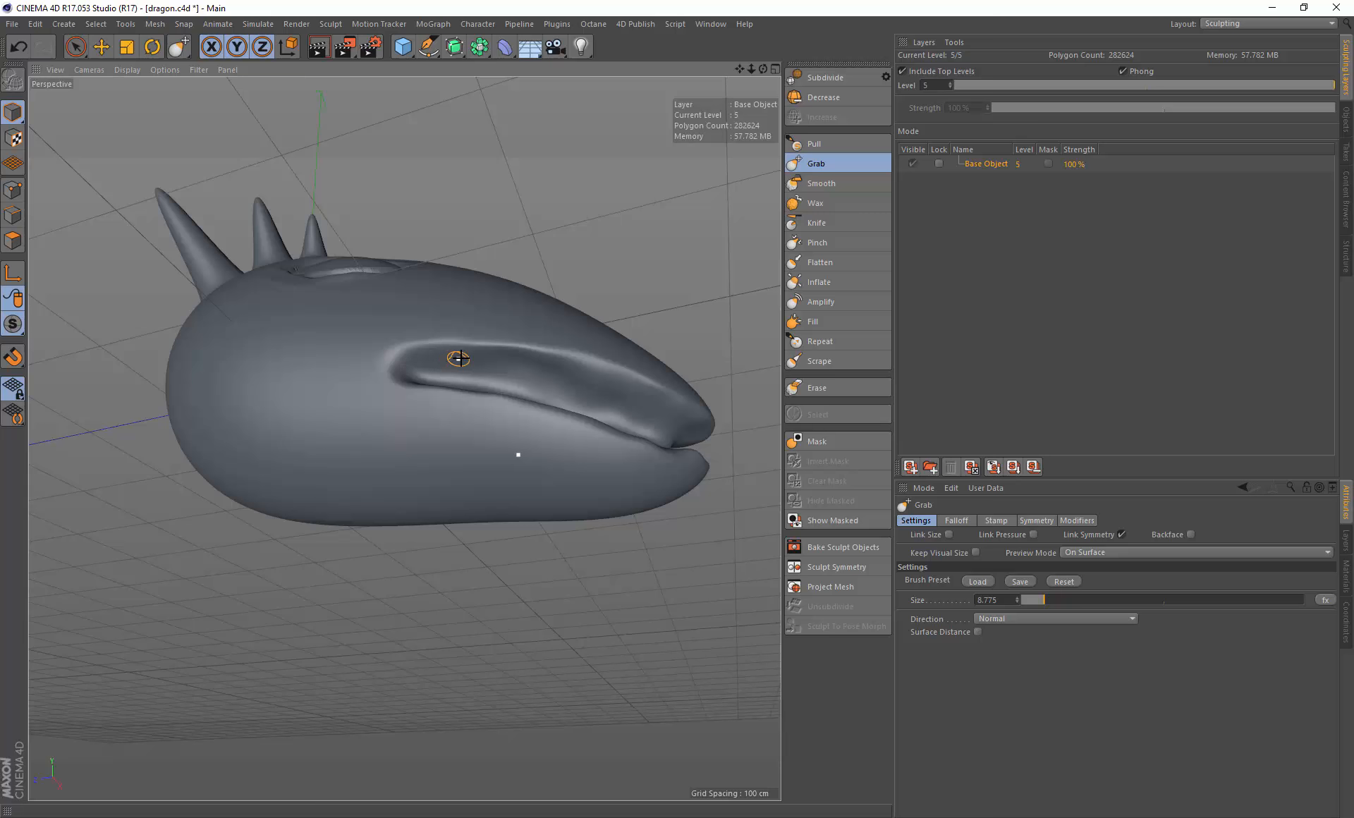
alt+drag(458, 358, 451, 439)
alt+drag(506, 378, 477, 316)
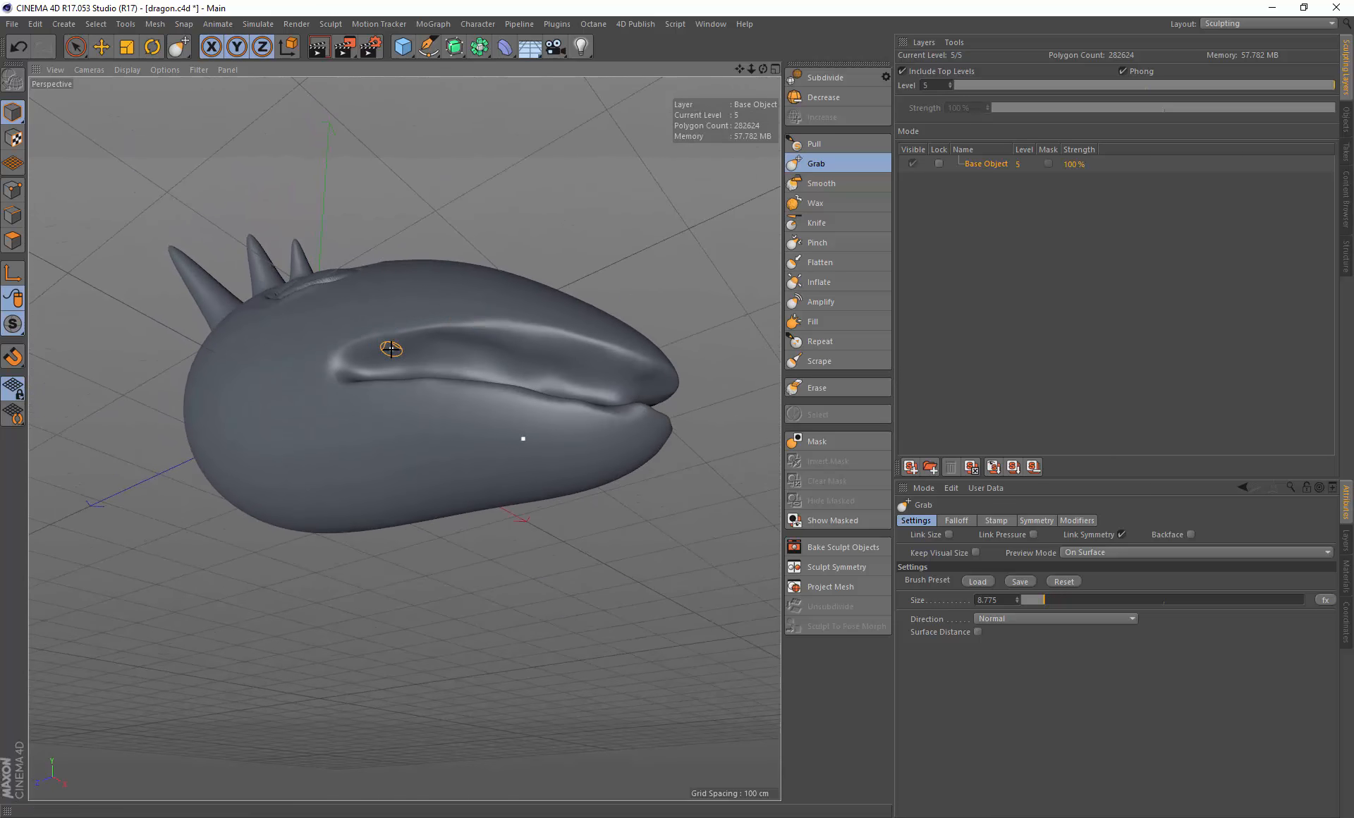
middle_drag(391, 349, 393, 349)
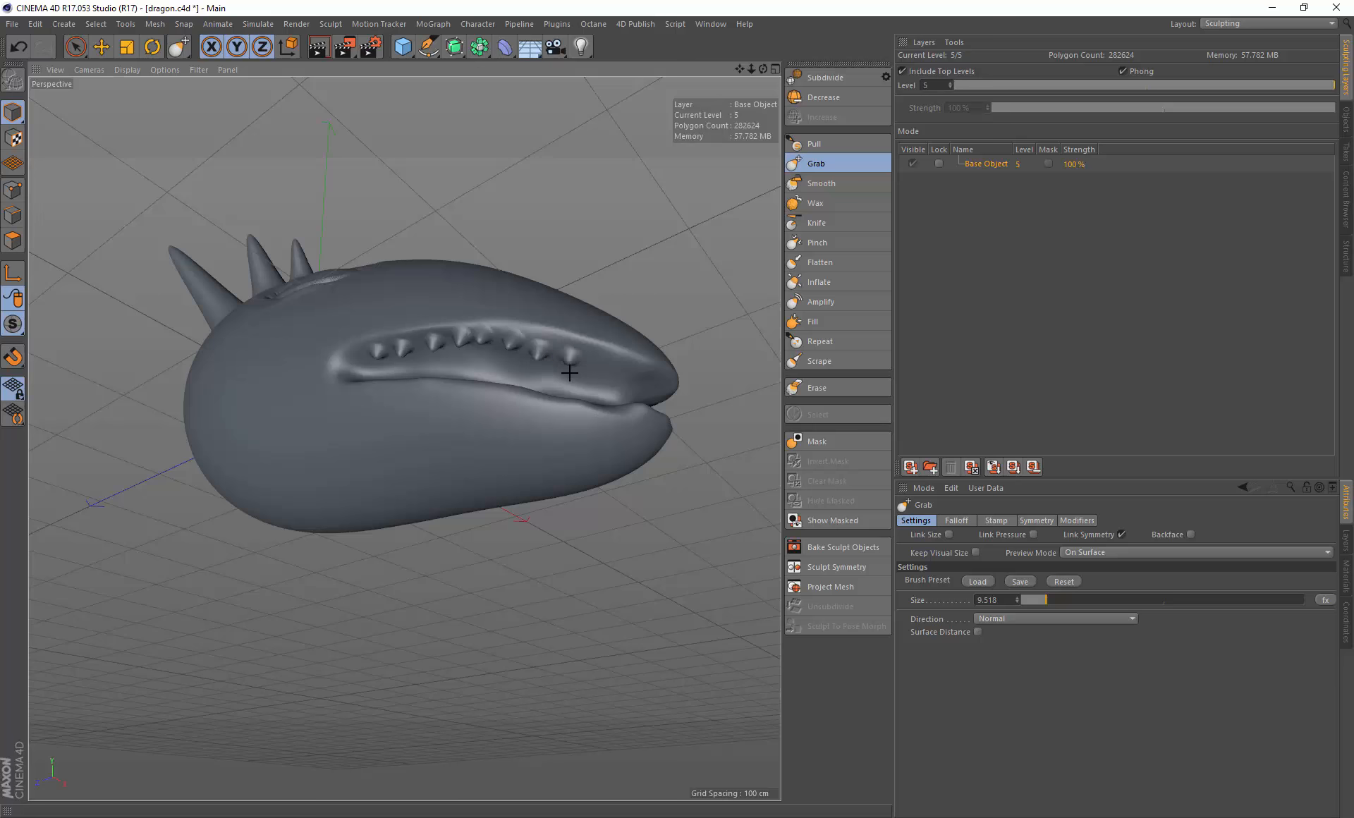
Step: Extend the upper teeth to the snout tip and pull out matching teeth along the lower jaw with the Grab brush
mouse_move(627, 377)
alt+mouse_down()
mouse_move(392, 363)
mouse_move(447, 424)
mouse_move(396, 441)
mouse_move(488, 429)
mouse_move(412, 472)
alt+mouse_up()
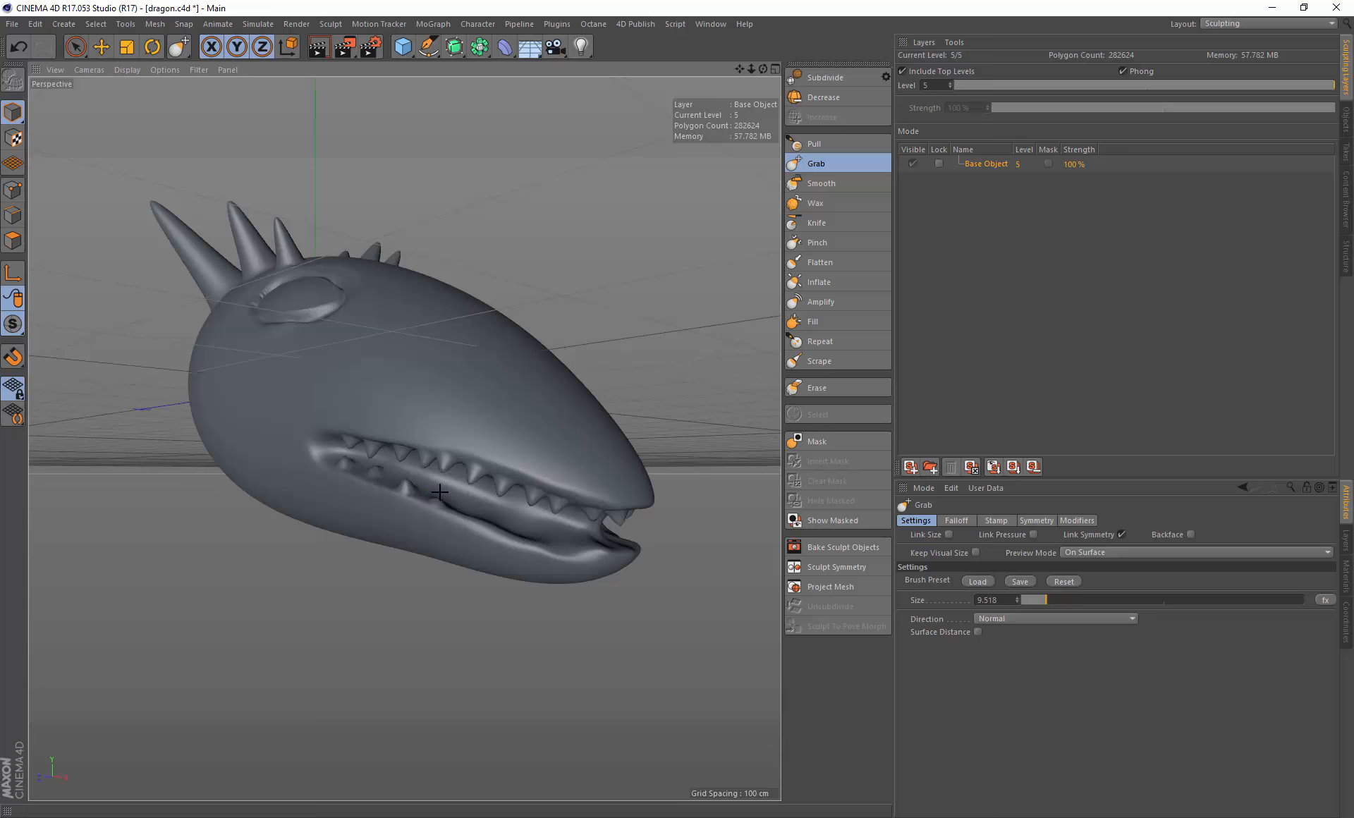
alt+drag(473, 506, 497, 480)
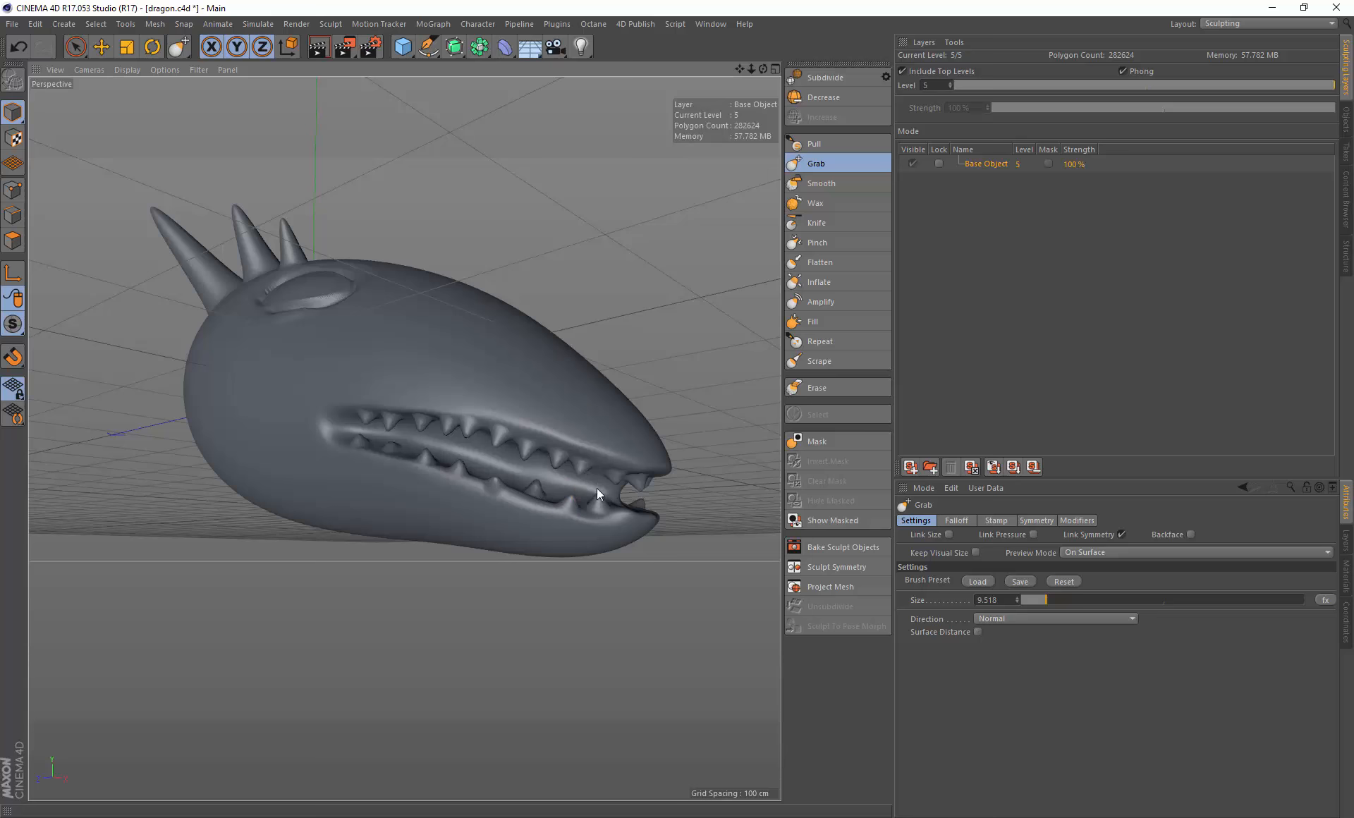
alt+drag(597, 494, 404, 438)
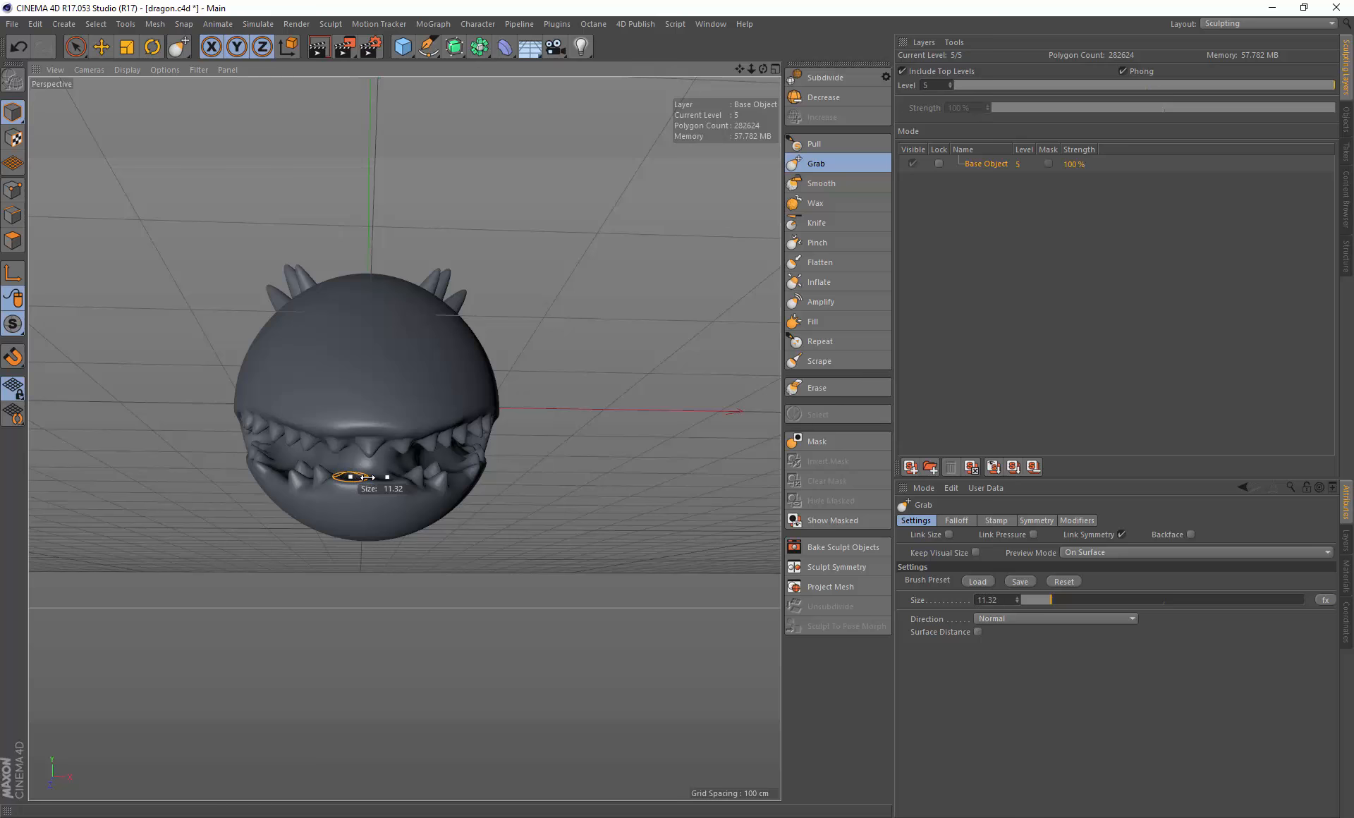
mouse_move(354, 474)
alt+mouse_down()
mouse_move(360, 504)
mouse_move(390, 447)
alt+mouse_up()
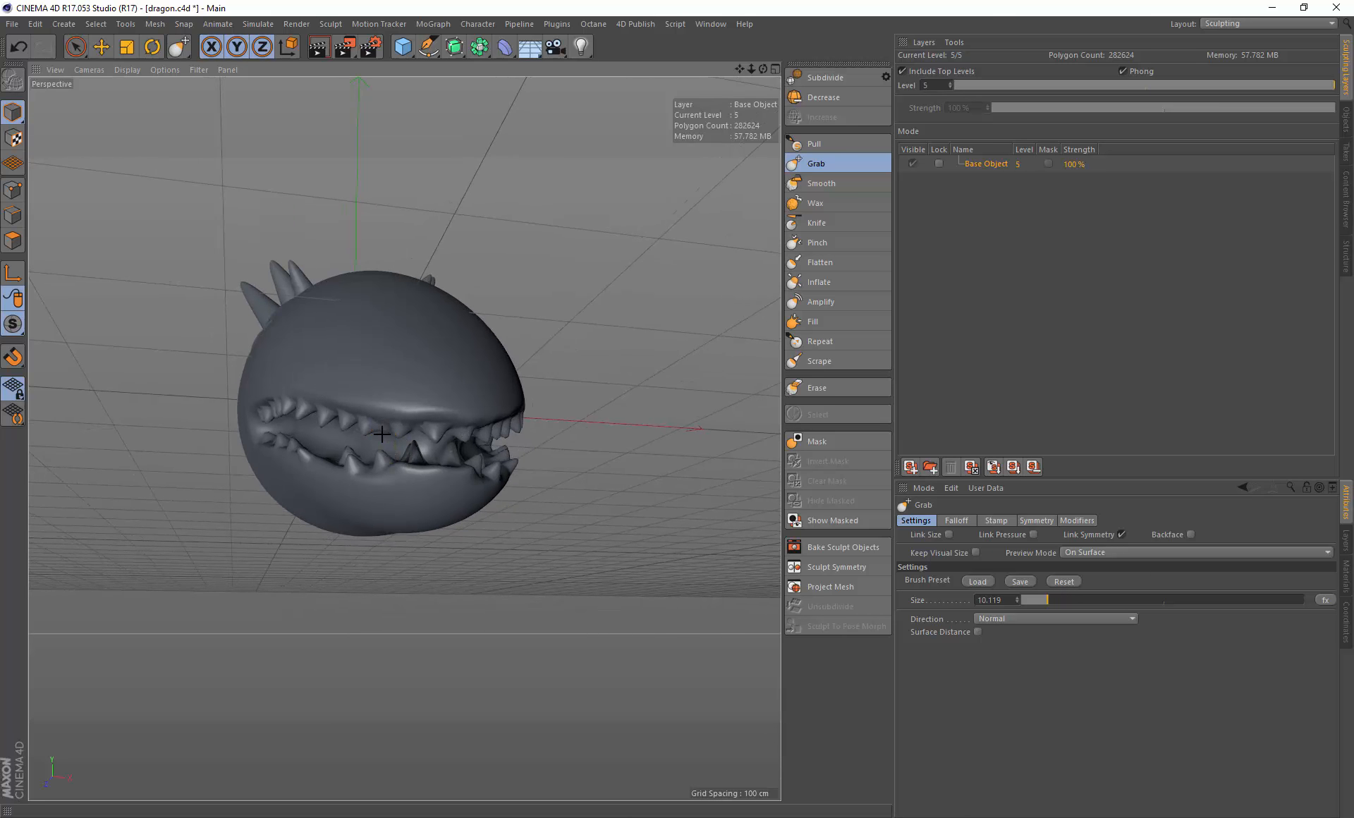
Step: Carve a symmetric pair of nostrils above the snout tip with the Pull brush at a size of about 19
key(ctrl+z)
mouse_move(453, 402)
alt+mouse_down()
mouse_move(505, 419)
mouse_move(571, 411)
mouse_move(493, 469)
alt+mouse_up()
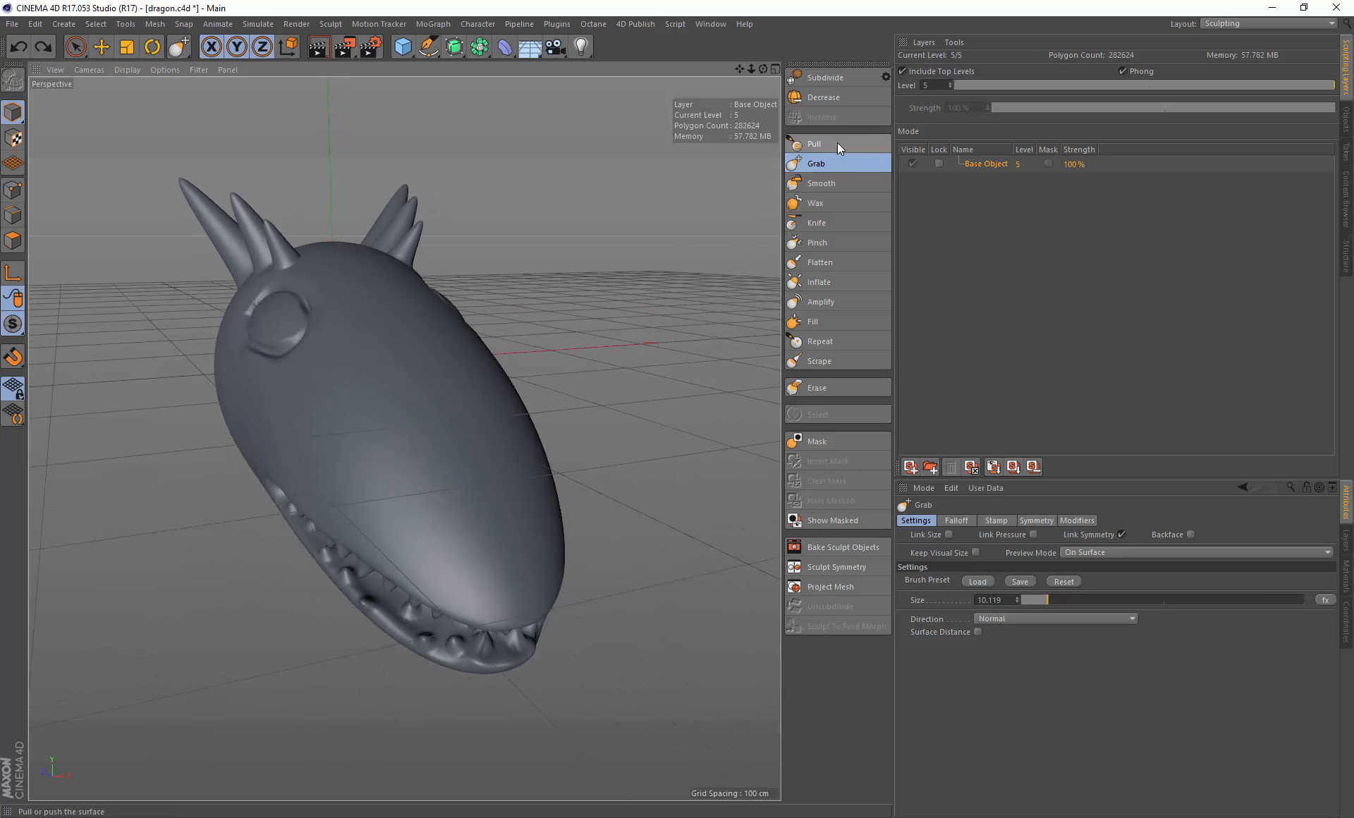
click(815, 144)
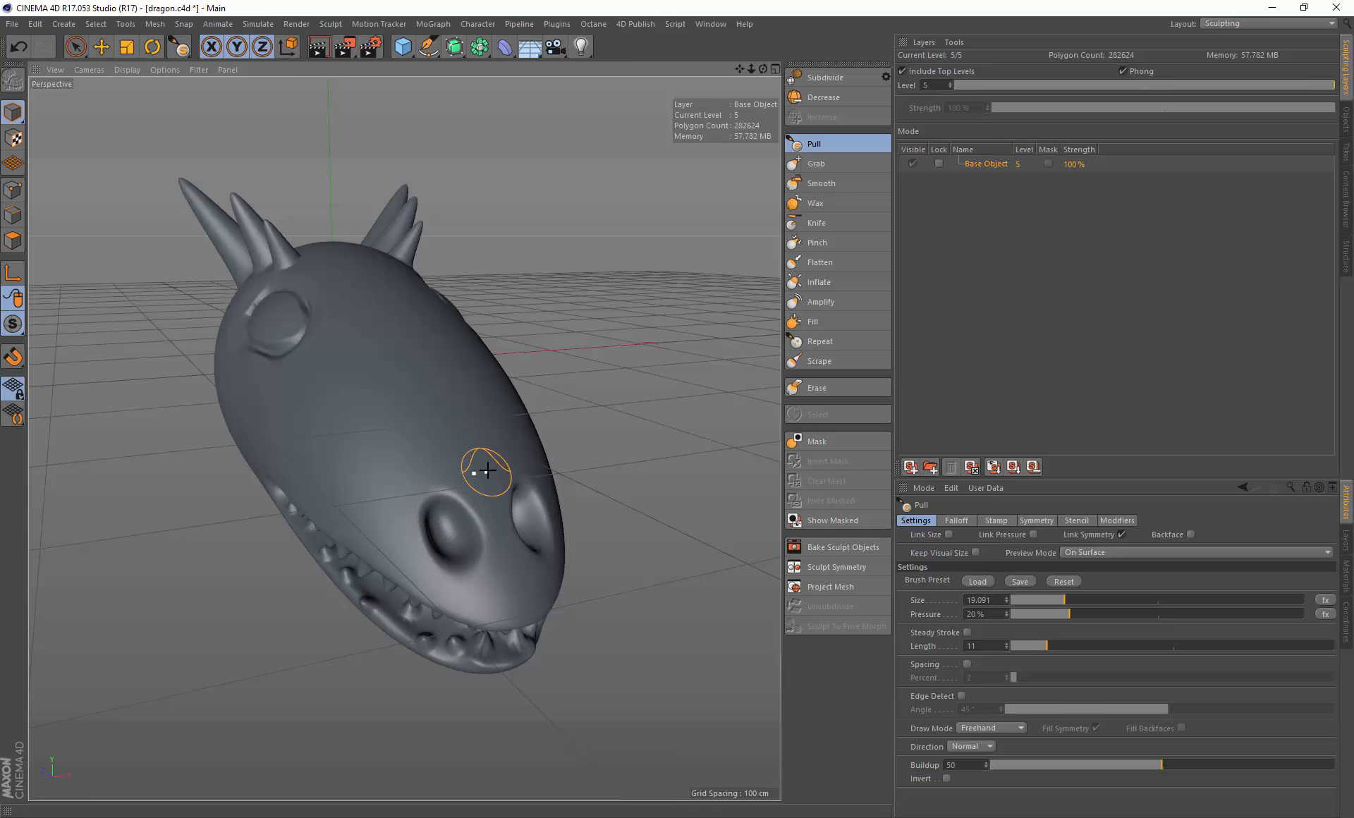
Step: Raise a ridge around both eye sockets with the Pull brush at a size of about 19 and 20% pressure
mouse_move(488, 470)
alt+mouse_down()
mouse_move(341, 453)
mouse_move(459, 451)
mouse_move(565, 477)
mouse_move(592, 432)
mouse_move(408, 489)
mouse_move(547, 504)
mouse_move(493, 451)
mouse_move(460, 471)
mouse_move(484, 444)
mouse_move(562, 413)
mouse_move(541, 363)
mouse_move(477, 431)
mouse_move(332, 442)
mouse_move(423, 438)
mouse_move(488, 416)
mouse_move(454, 425)
mouse_move(484, 387)
mouse_move(476, 400)
mouse_move(489, 405)
alt+mouse_up()
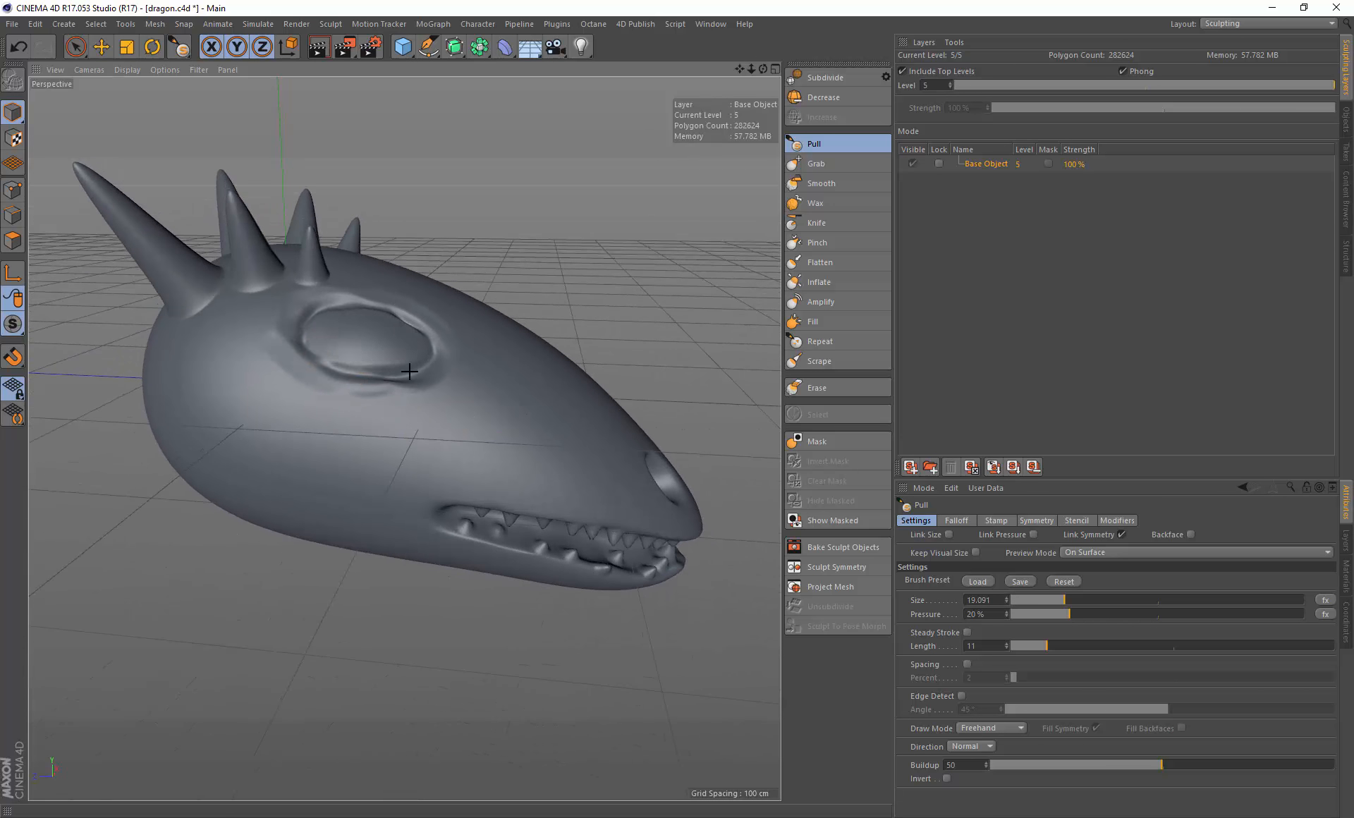
alt+drag(397, 379, 663, 269)
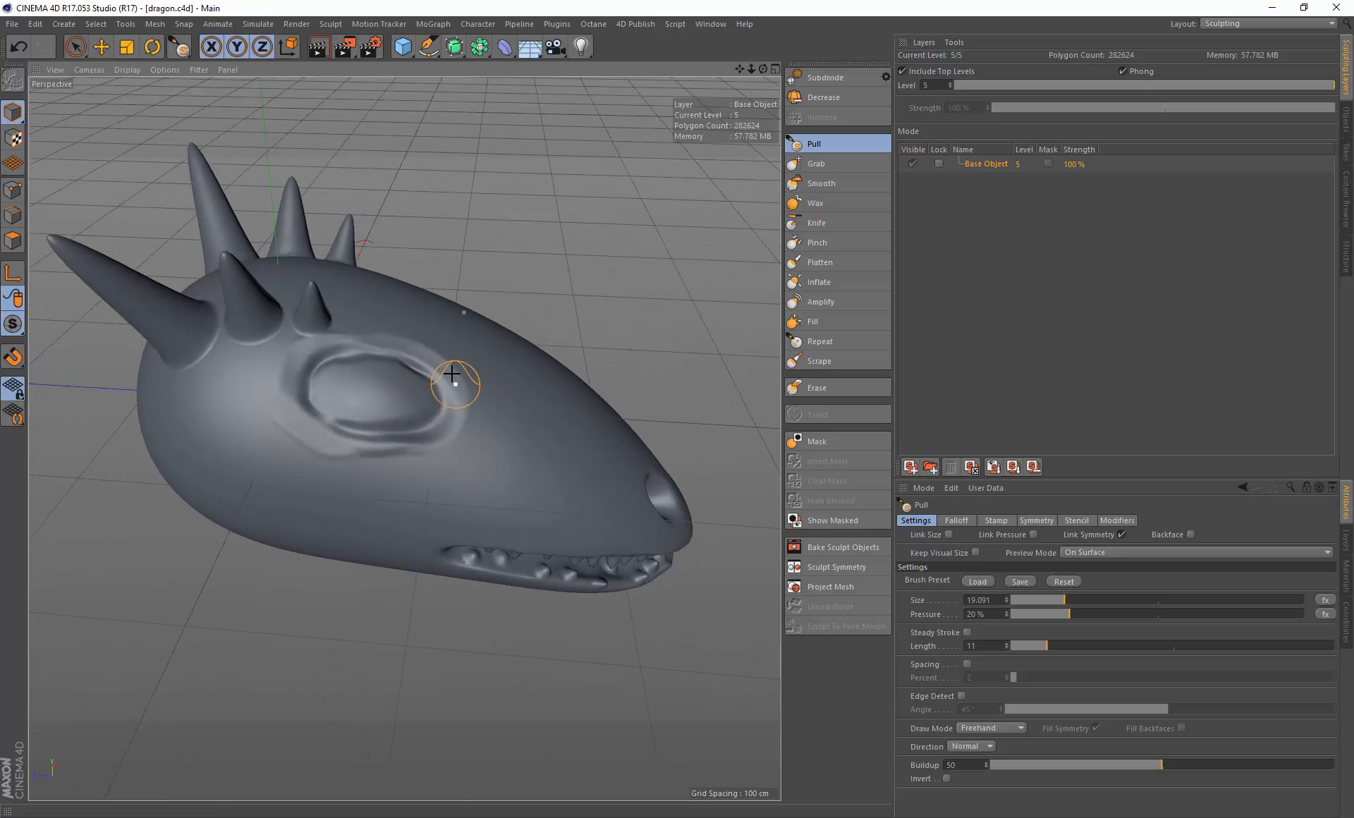
alt+drag(454, 375, 619, 368)
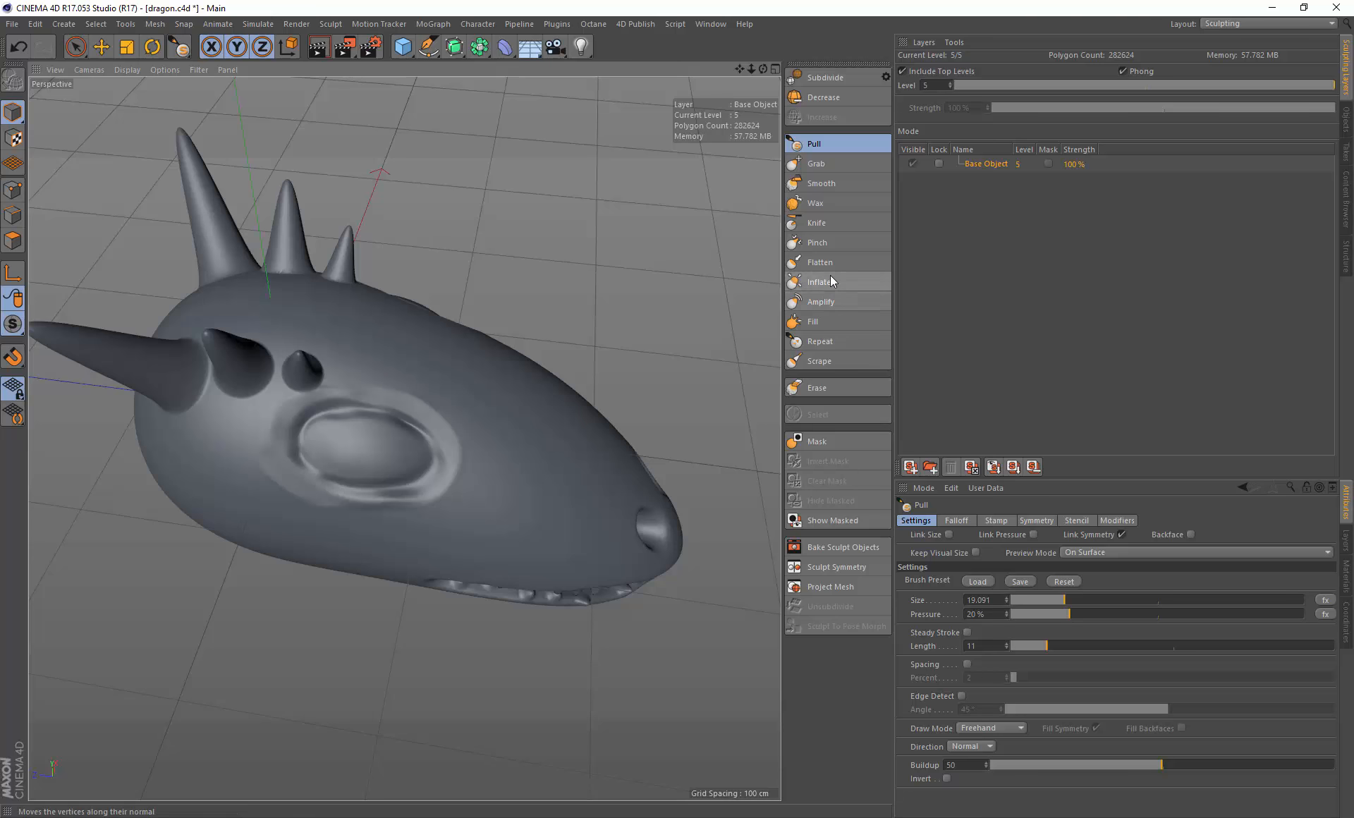
Step: Cut a sharp crease around the outline of the eyes with the Knife brush at size 30 and 20% pressure
click(837, 222)
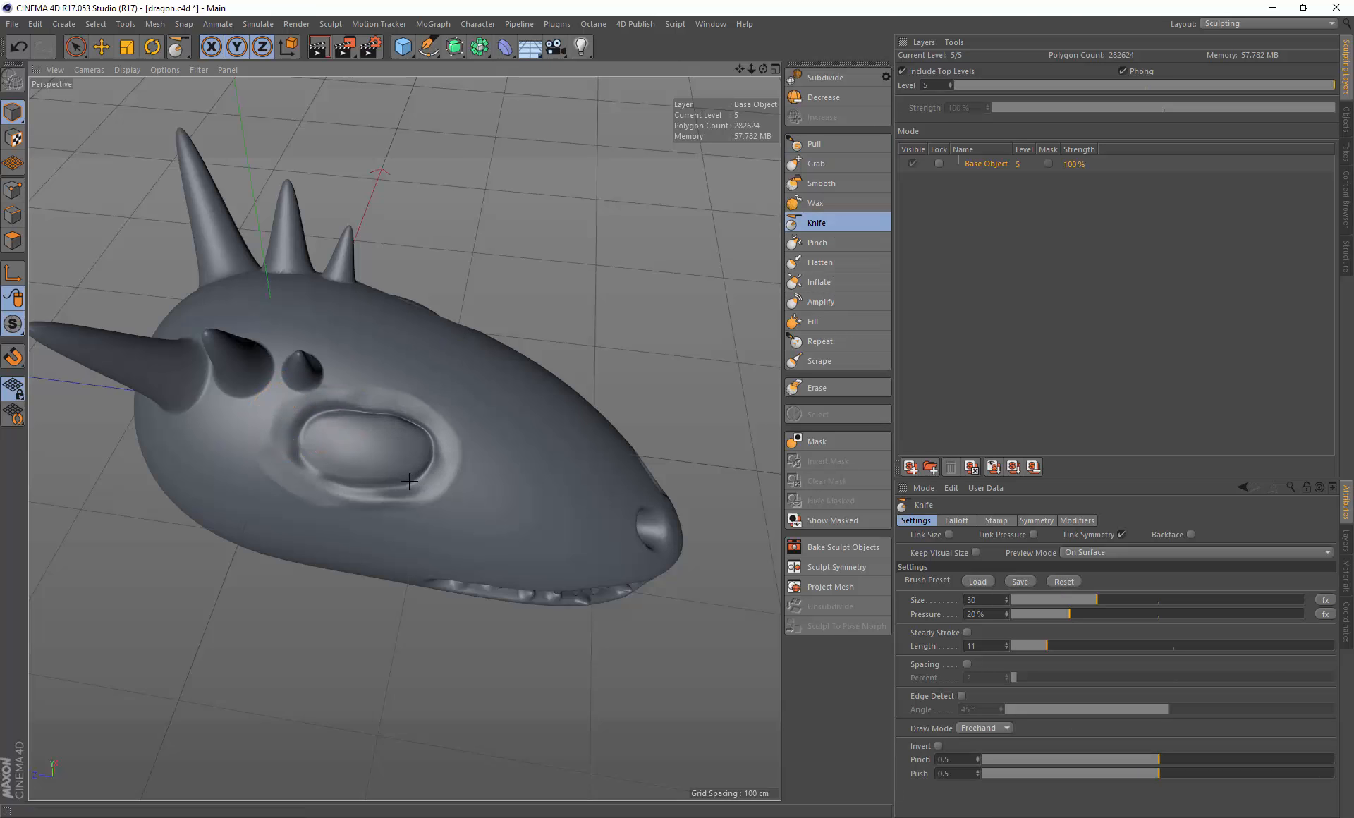
mouse_move(409, 482)
mouse_down()
mouse_move(341, 489)
mouse_move(306, 471)
mouse_up()
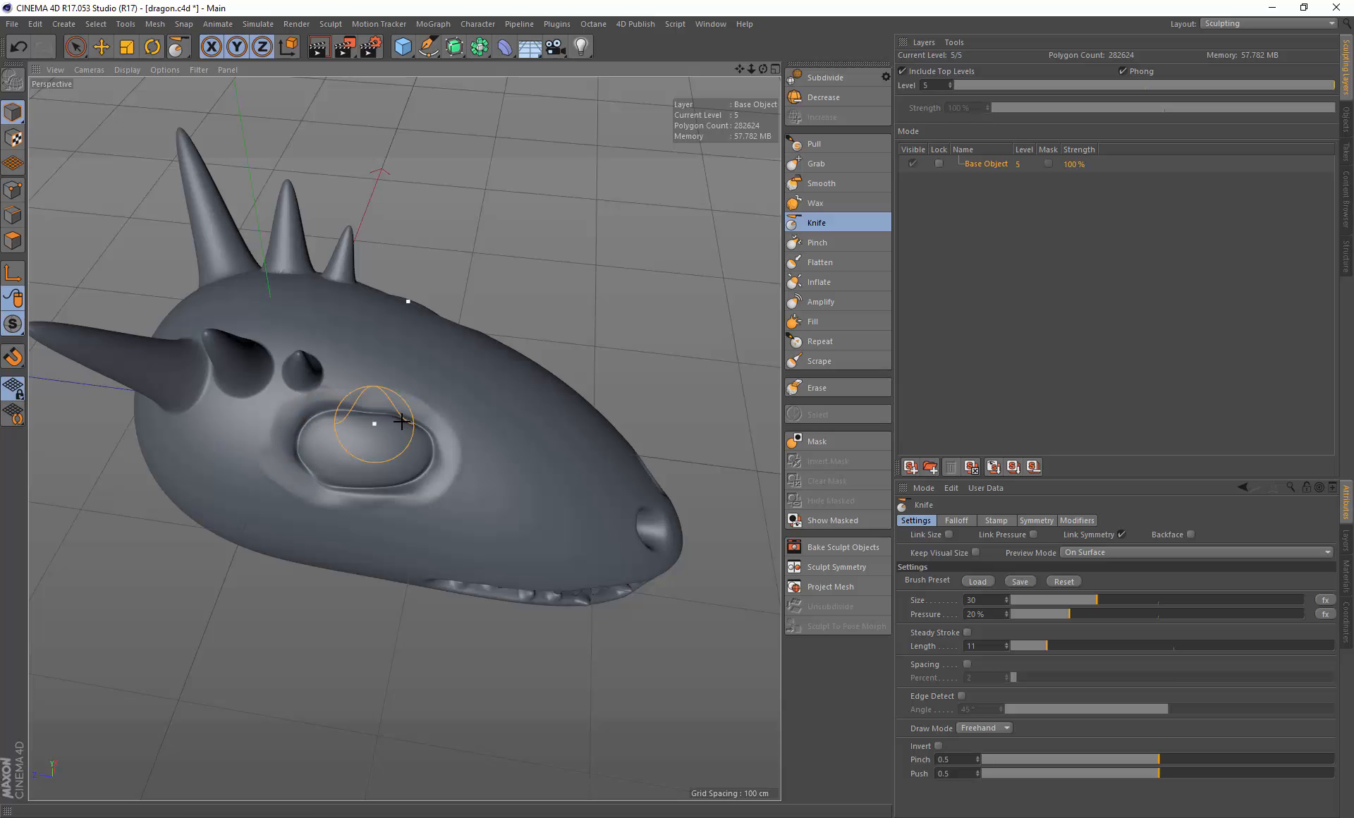
mouse_move(402, 421)
alt+mouse_down()
mouse_move(544, 348)
mouse_move(493, 353)
mouse_move(520, 347)
mouse_move(380, 417)
alt+mouse_up()
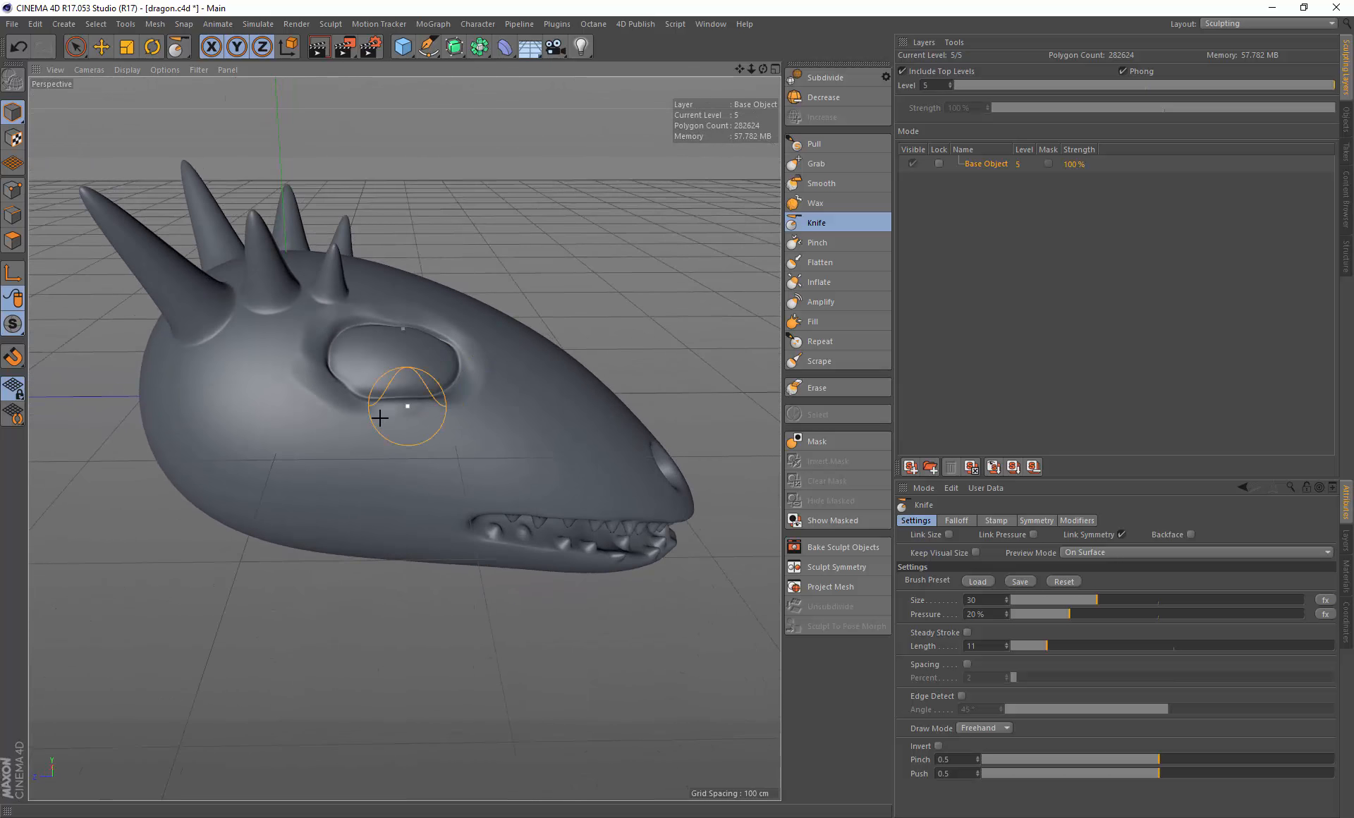
Step: Build up the brow area around the eyes with the Wax brush at size 30 and 50% pressure
mouse_move(352, 345)
alt+mouse_down()
mouse_move(419, 319)
mouse_move(181, 315)
mouse_move(318, 294)
mouse_move(454, 296)
mouse_move(364, 285)
alt+mouse_up()
click(811, 204)
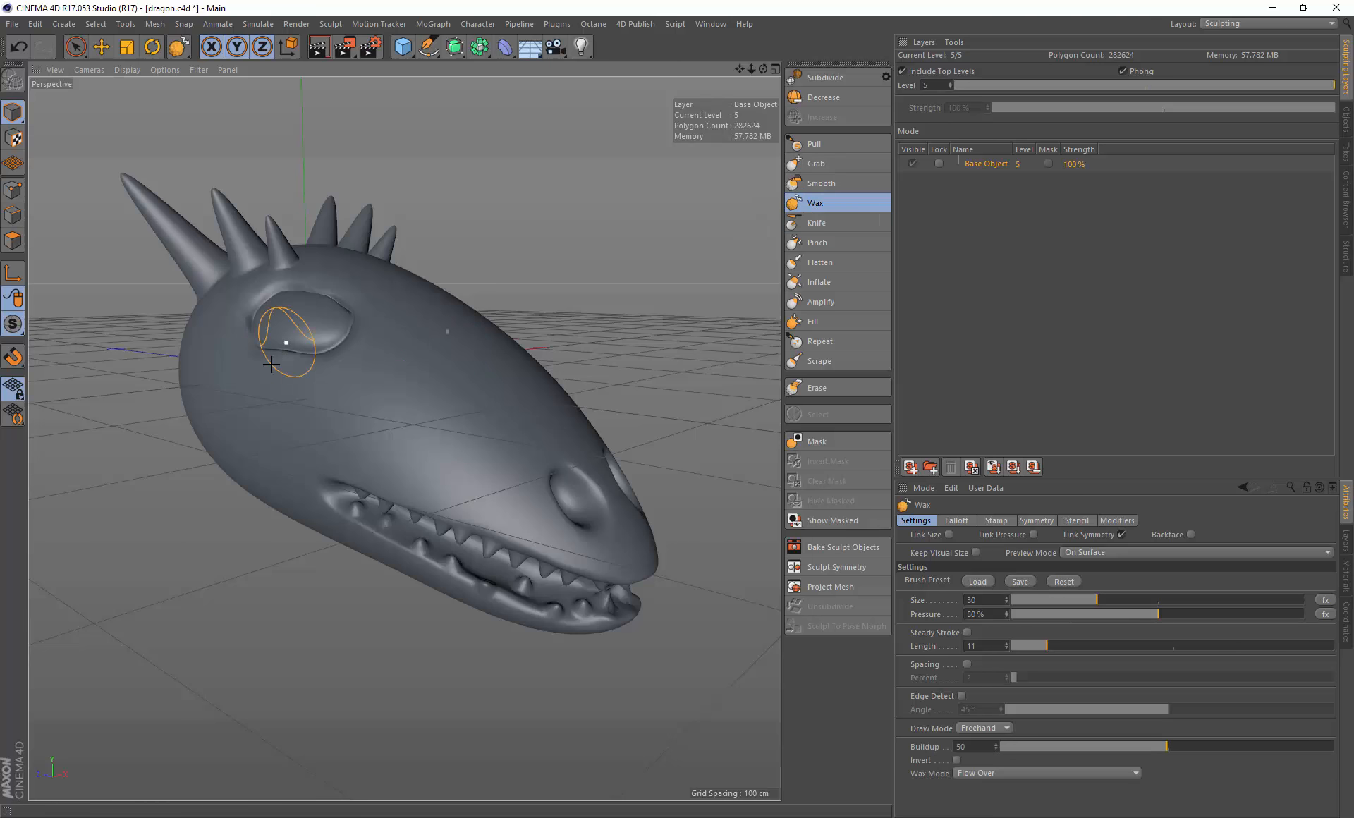
mouse_move(447, 357)
alt+mouse_down()
mouse_move(442, 342)
mouse_move(481, 345)
mouse_move(387, 387)
mouse_move(368, 372)
mouse_move(469, 336)
mouse_move(458, 329)
mouse_move(617, 206)
alt+mouse_up()
alt+drag(510, 305, 582, 309)
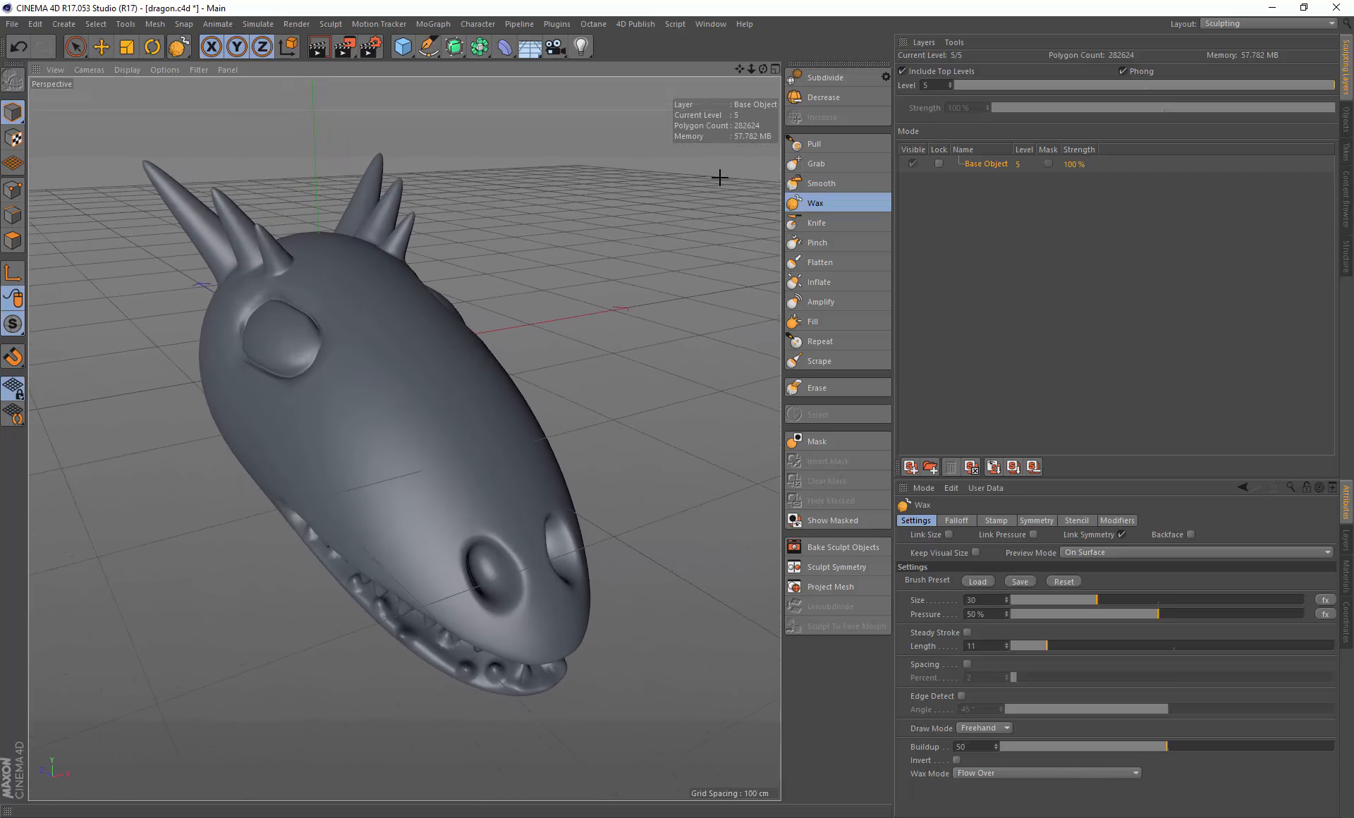
Step: Open the 4D Publish Content View, dock it beneath the perspective viewport and reduce its height
click(635, 24)
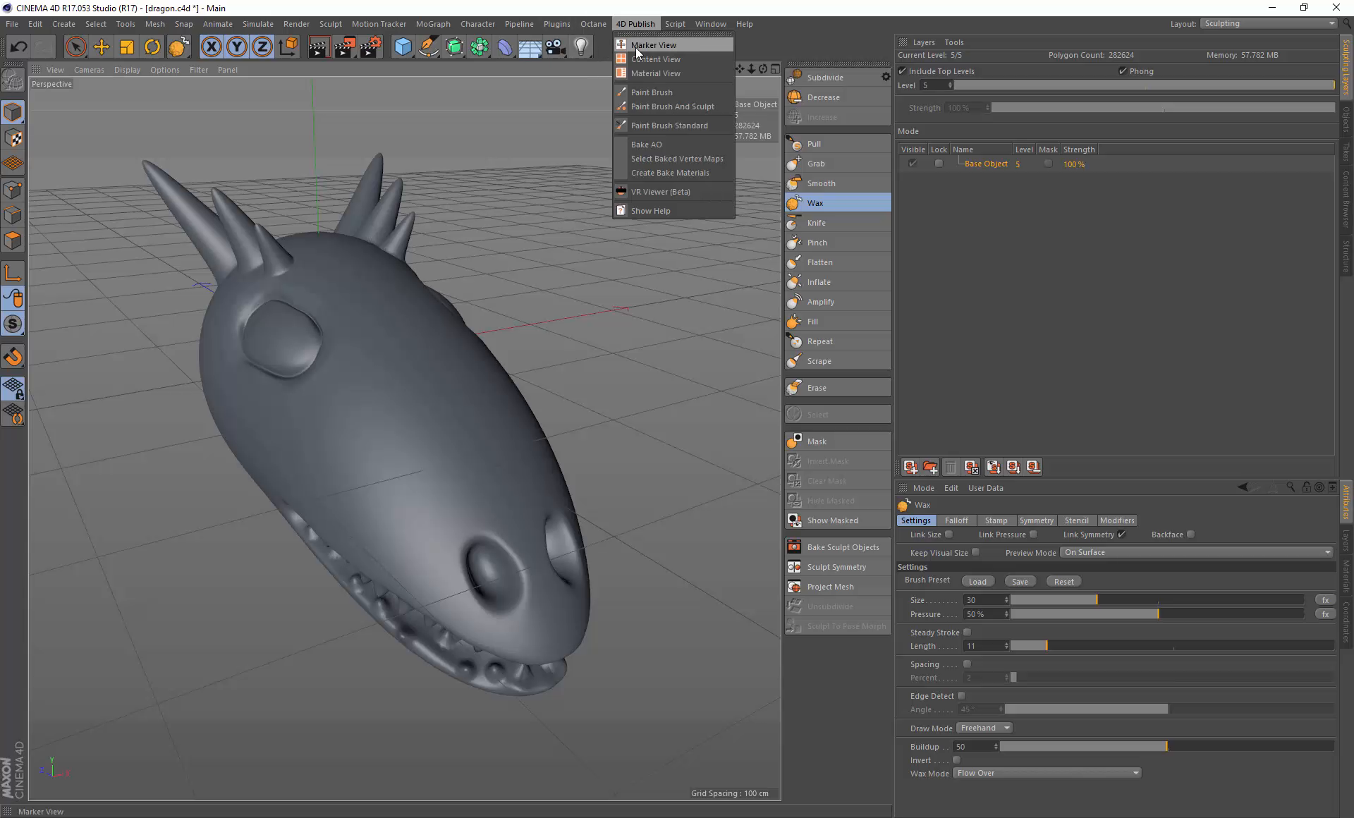
click(617, 72)
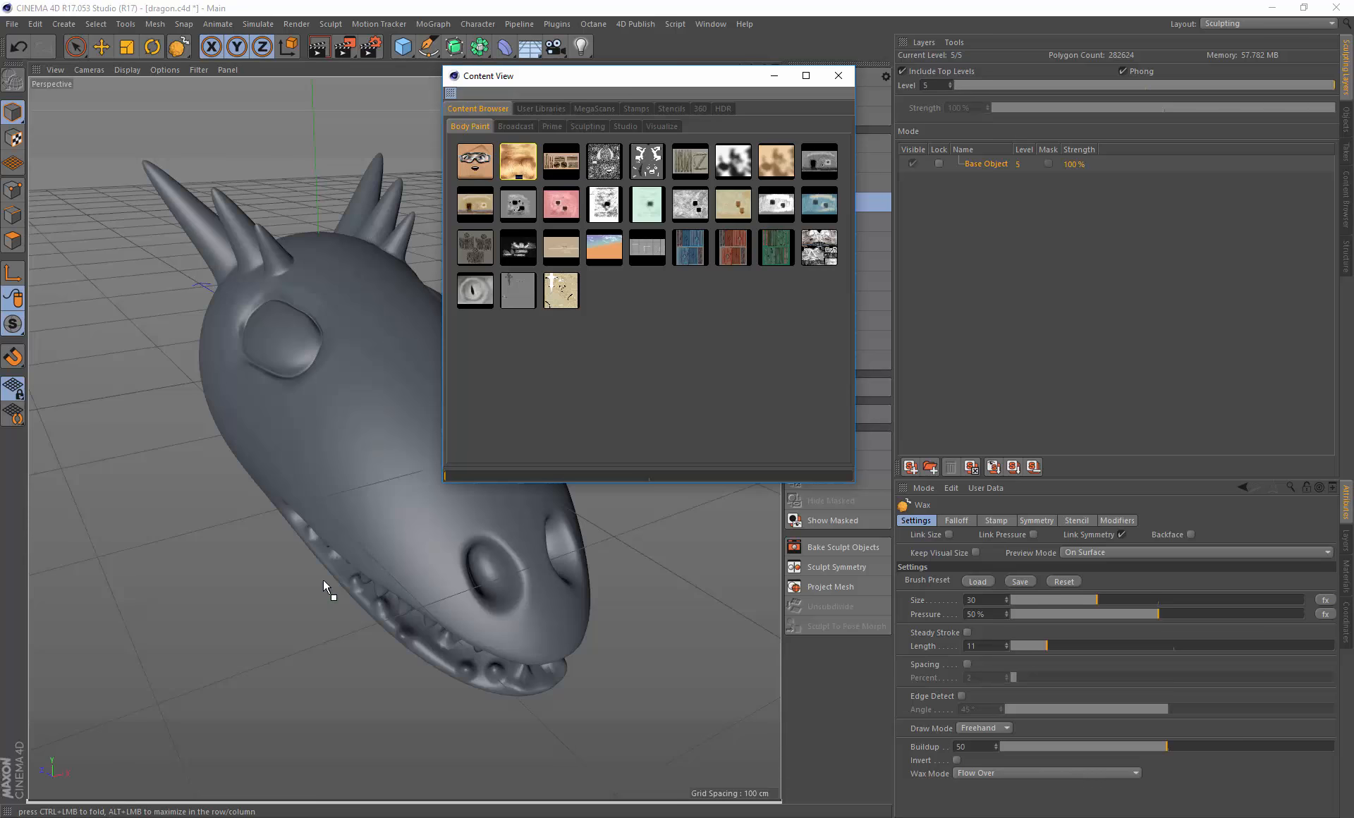
drag(270, 786, 271, 790)
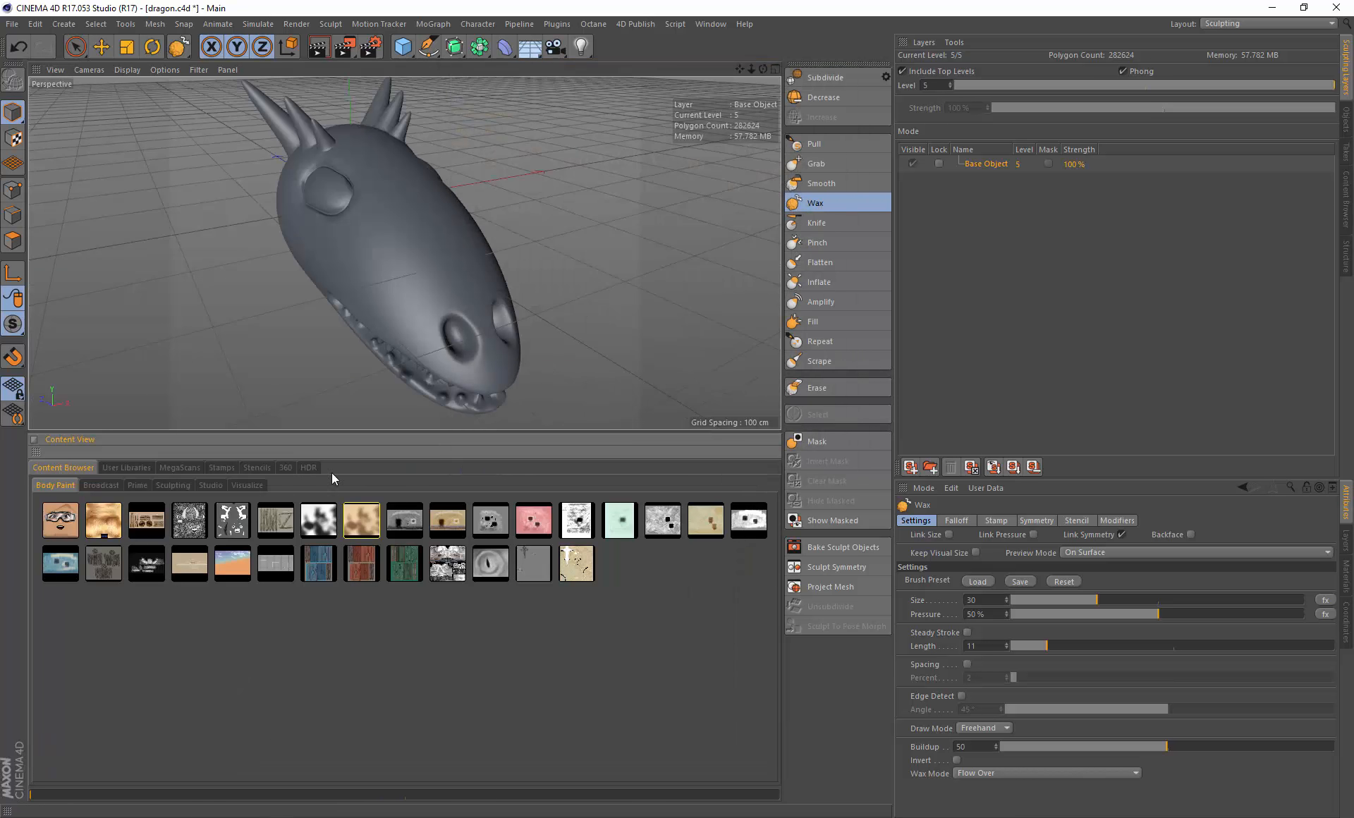
click(329, 428)
drag(333, 429, 330, 562)
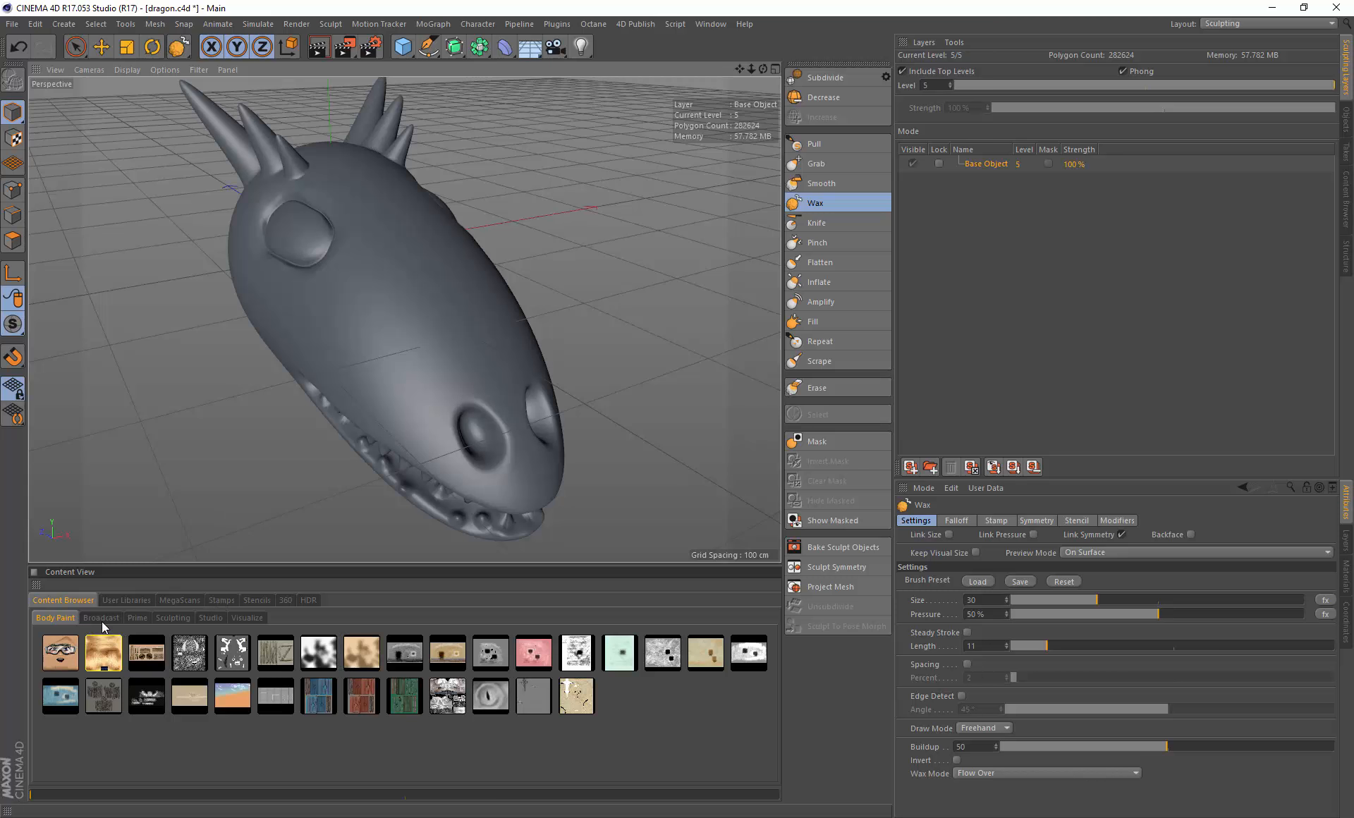
Step: Load the dragonskin single scale image from the Sculpting presets as the stamp of the Repeat brush
click(170, 617)
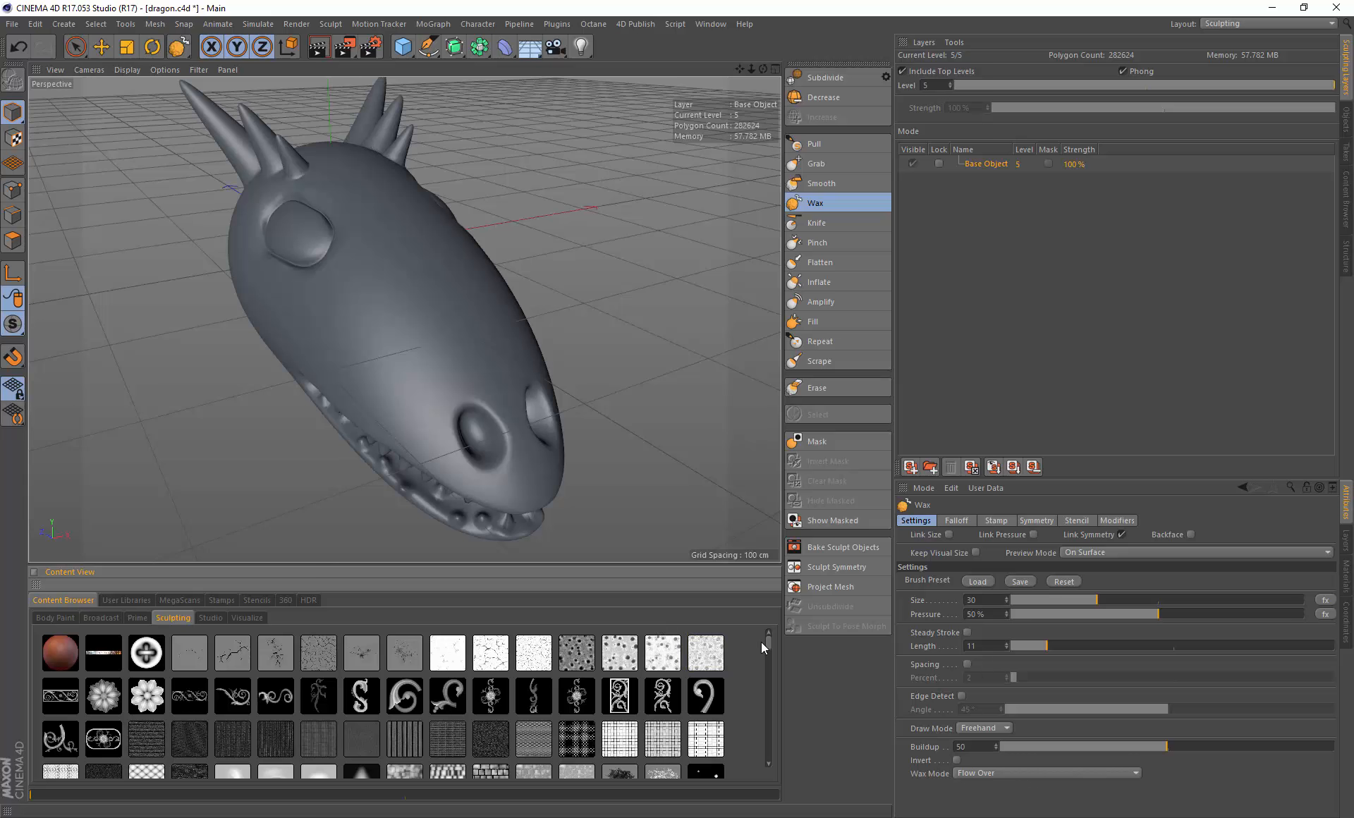
drag(769, 646, 770, 657)
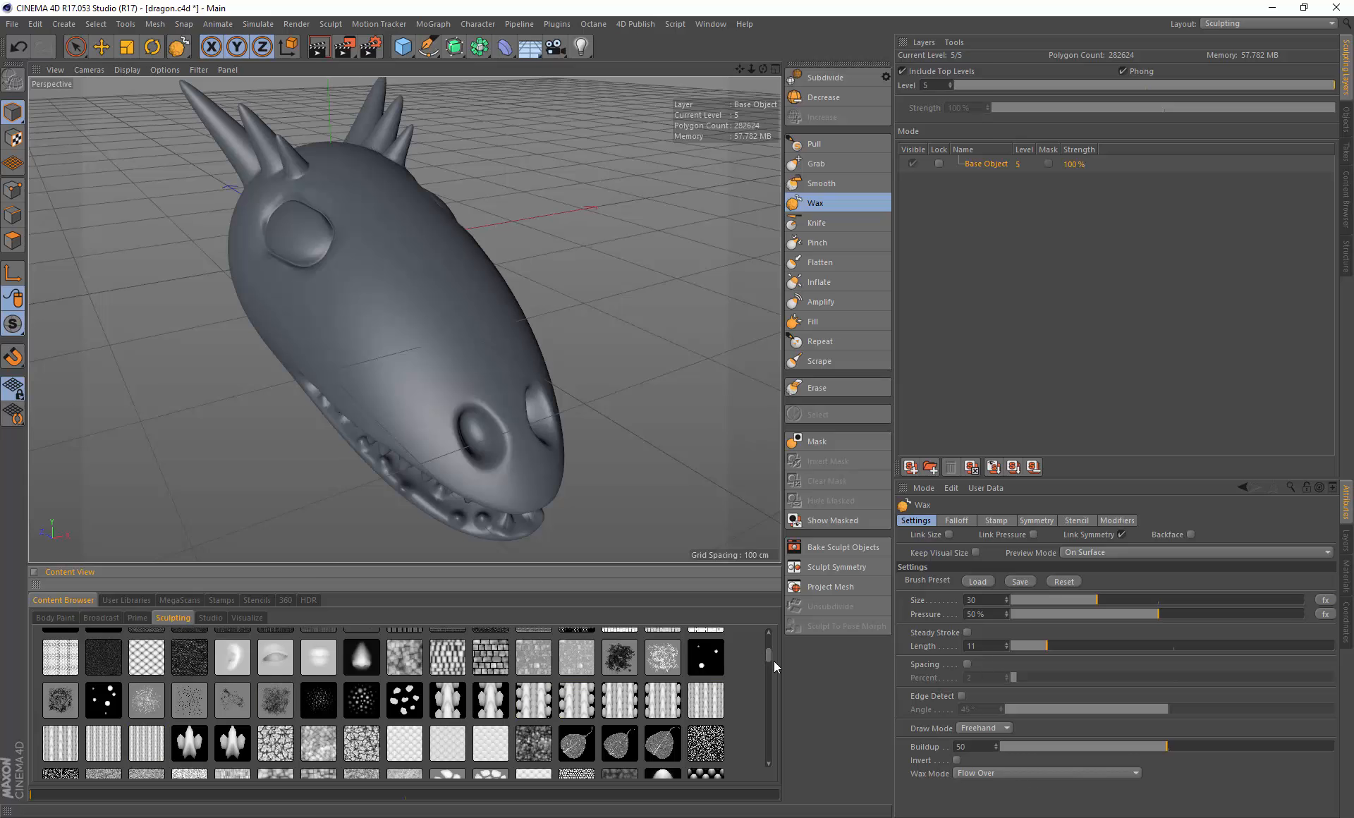
drag(768, 657, 763, 655)
click(190, 740)
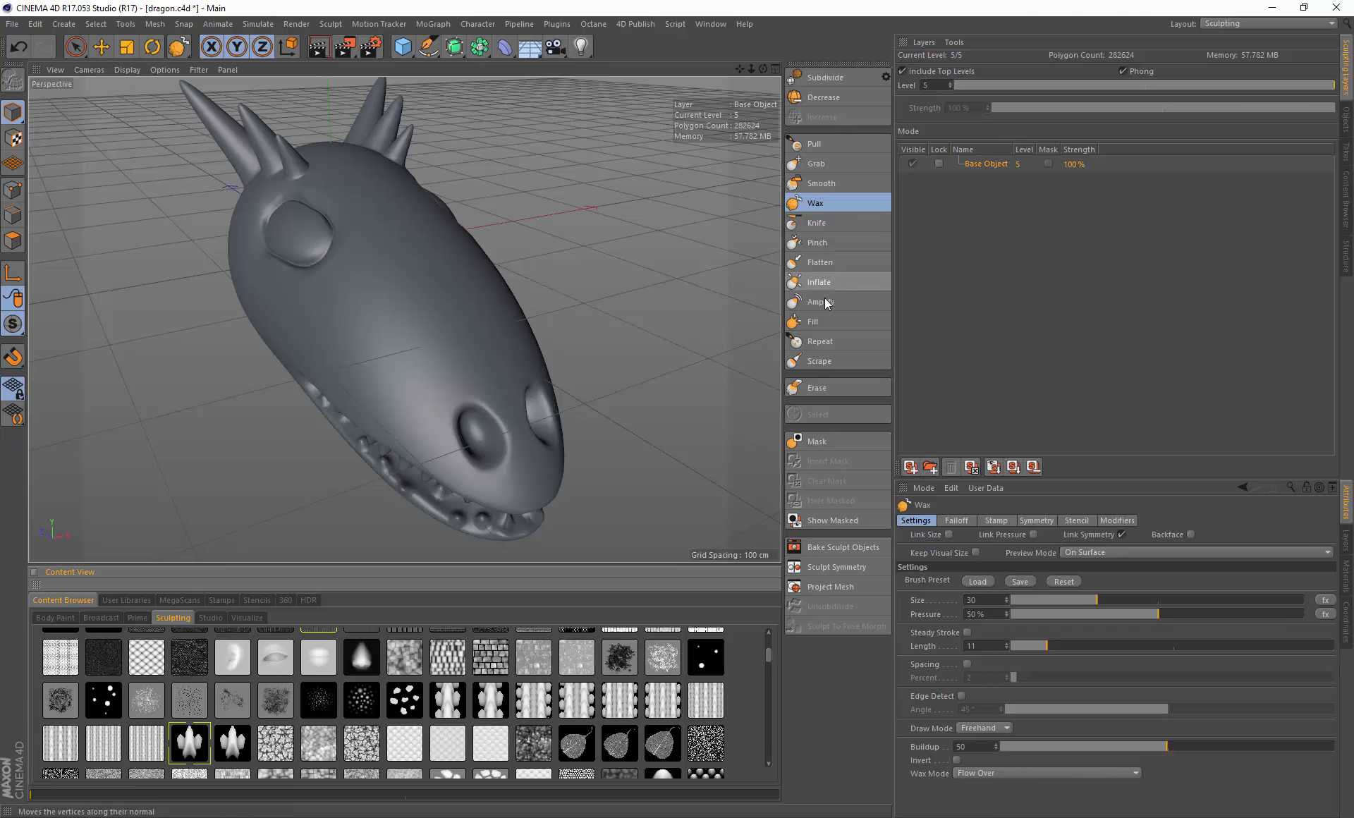
click(819, 341)
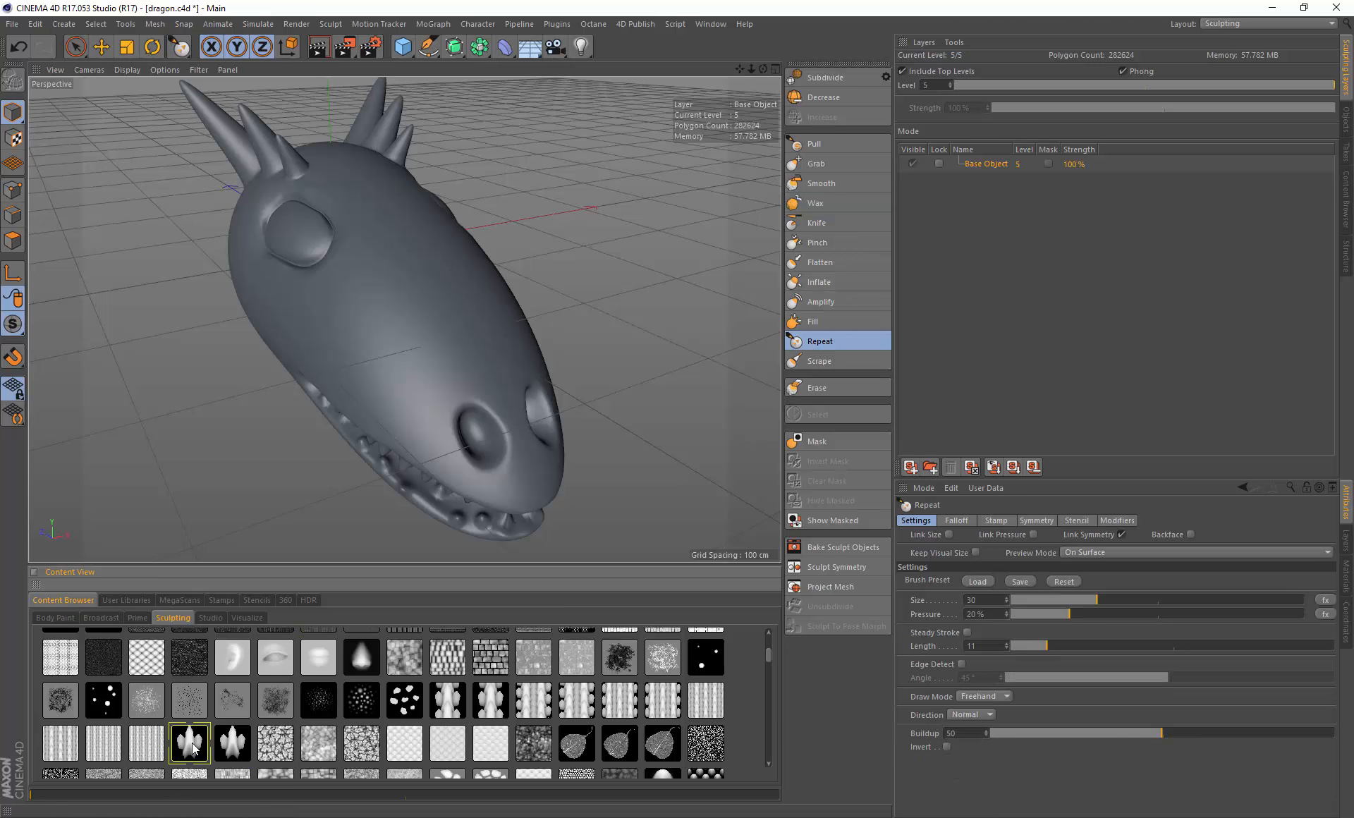
click(994, 524)
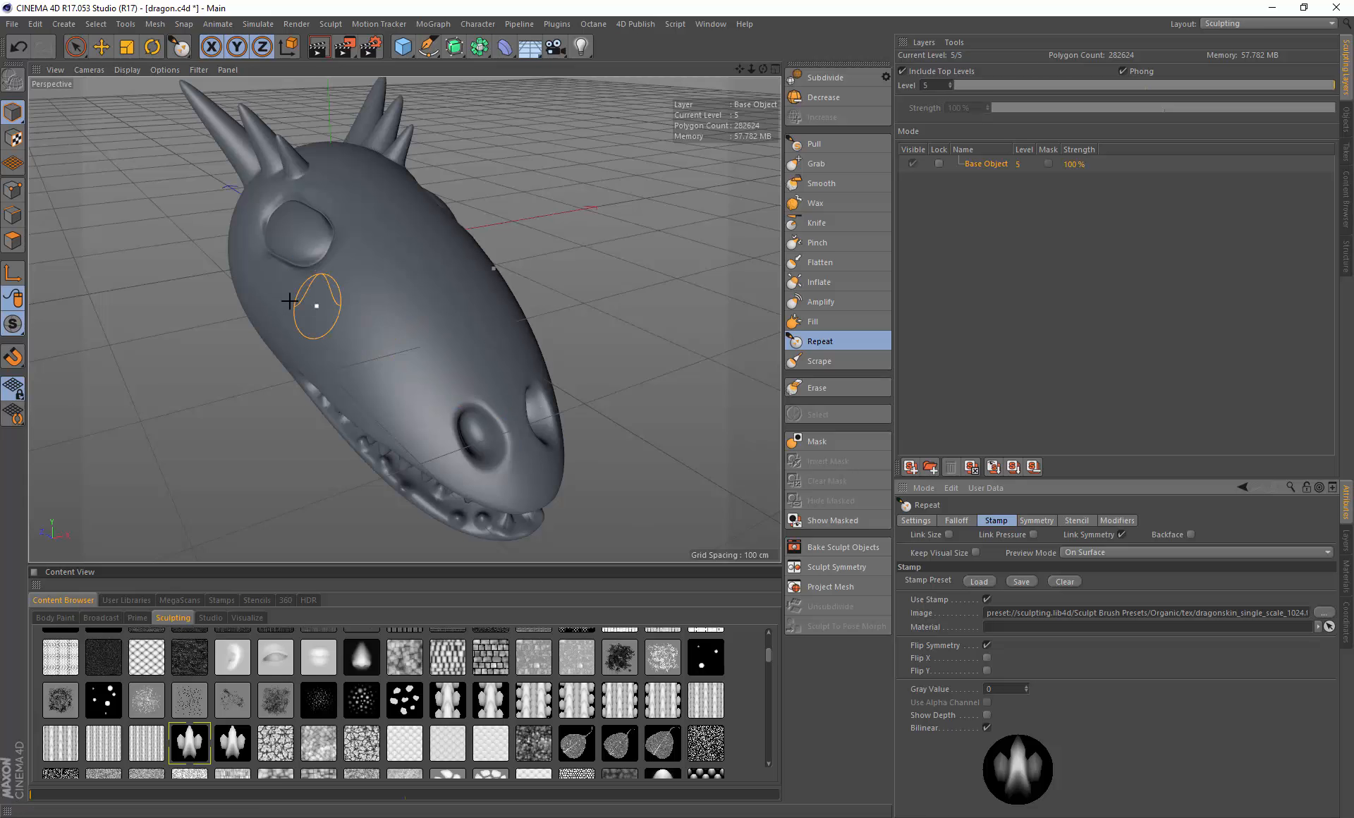
Step: Try stamping rows of dragon scales across the cheek with the Repeat brush and undo the strokes
drag(311, 302, 414, 378)
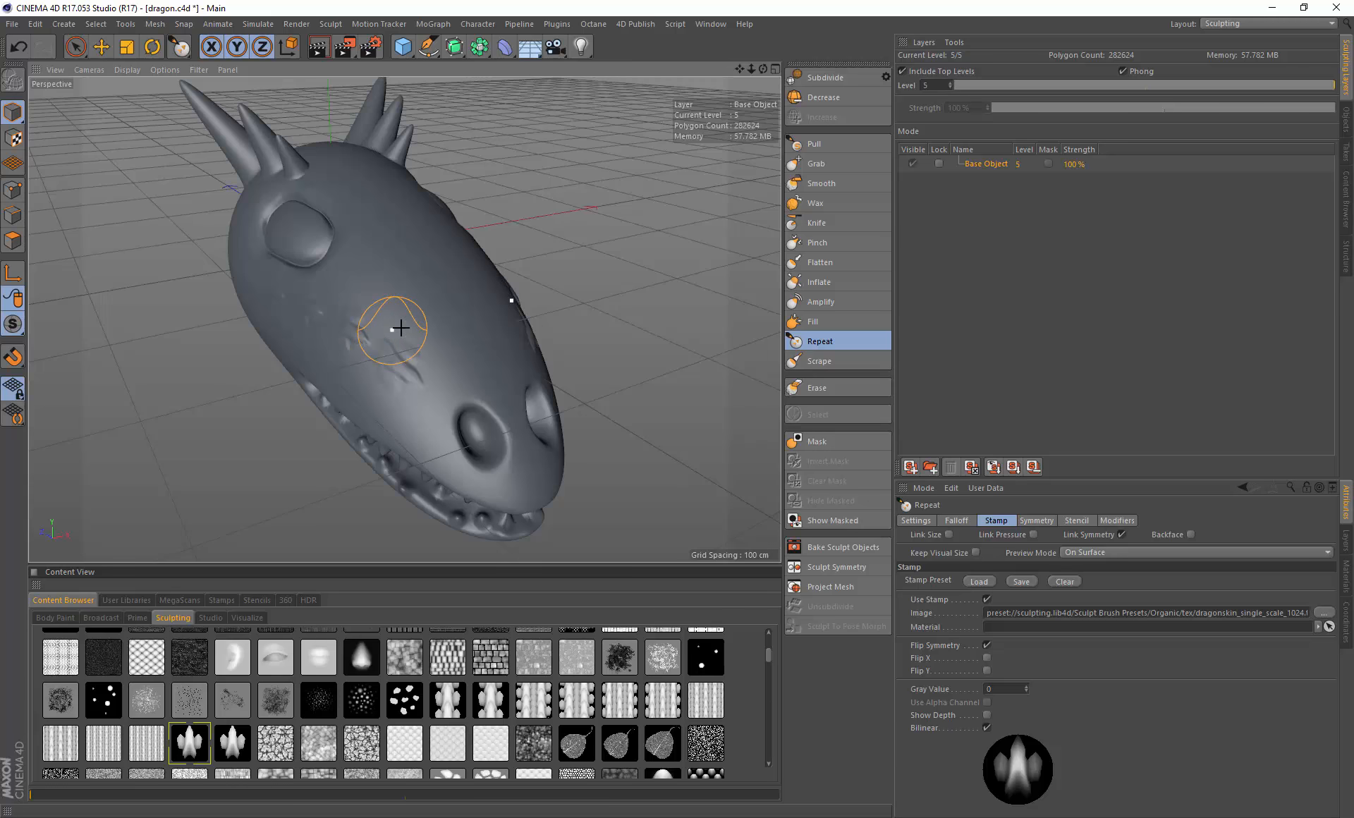
alt+drag(400, 326, 466, 315)
drag(311, 302, 520, 378)
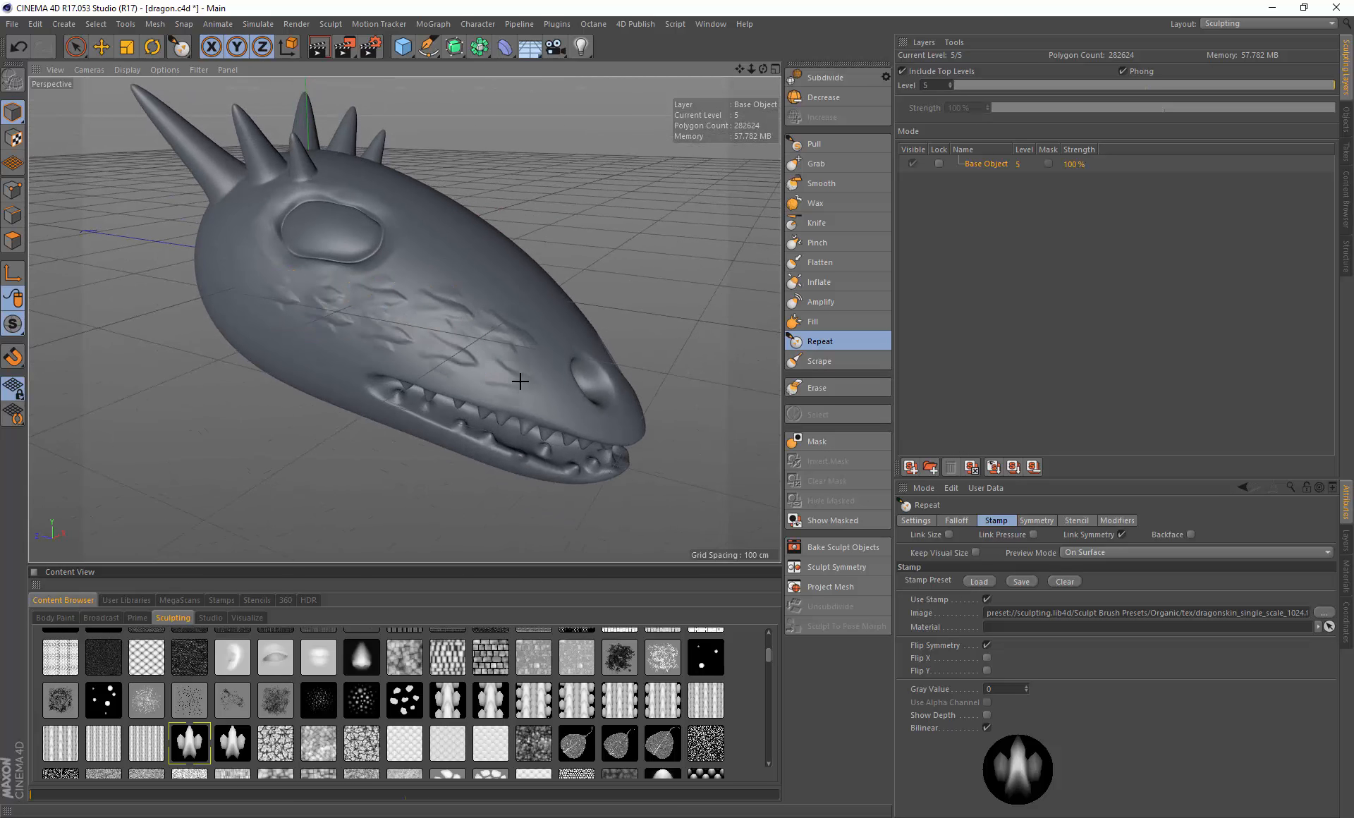
key(ctrl+z)
key(ctrl+z)
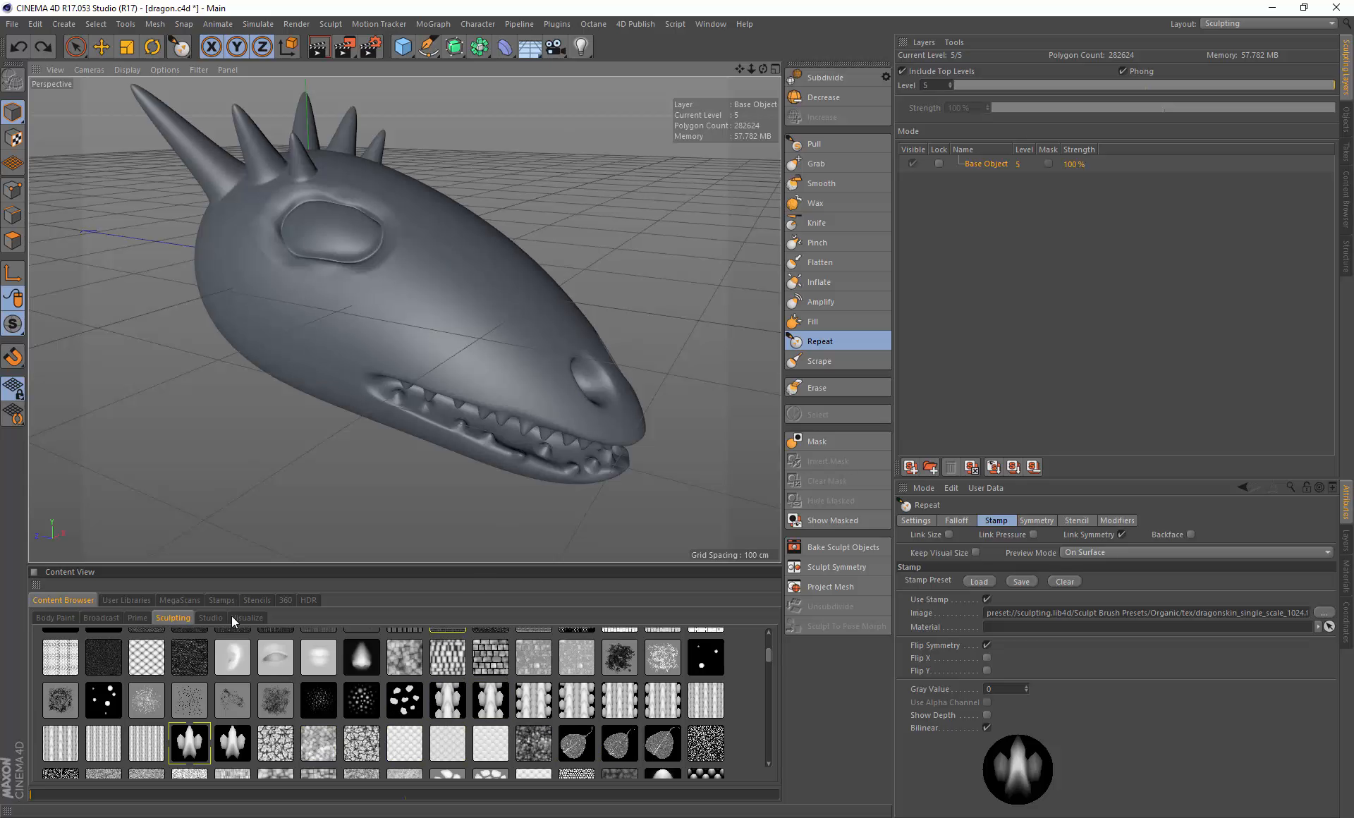
Step: Load the dark scaly skin photo as a stencil for the Repeat brush and position it over the head
click(257, 600)
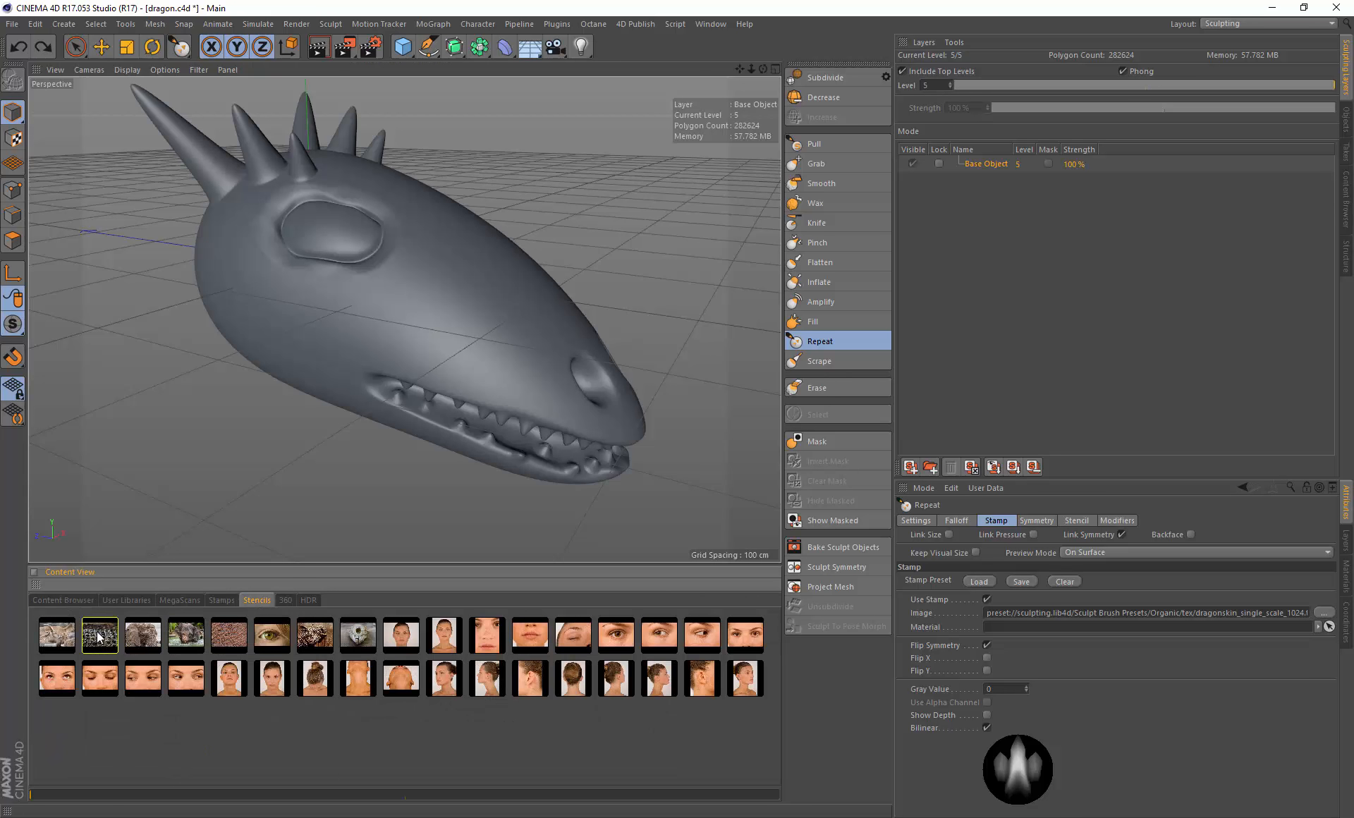
click(99, 637)
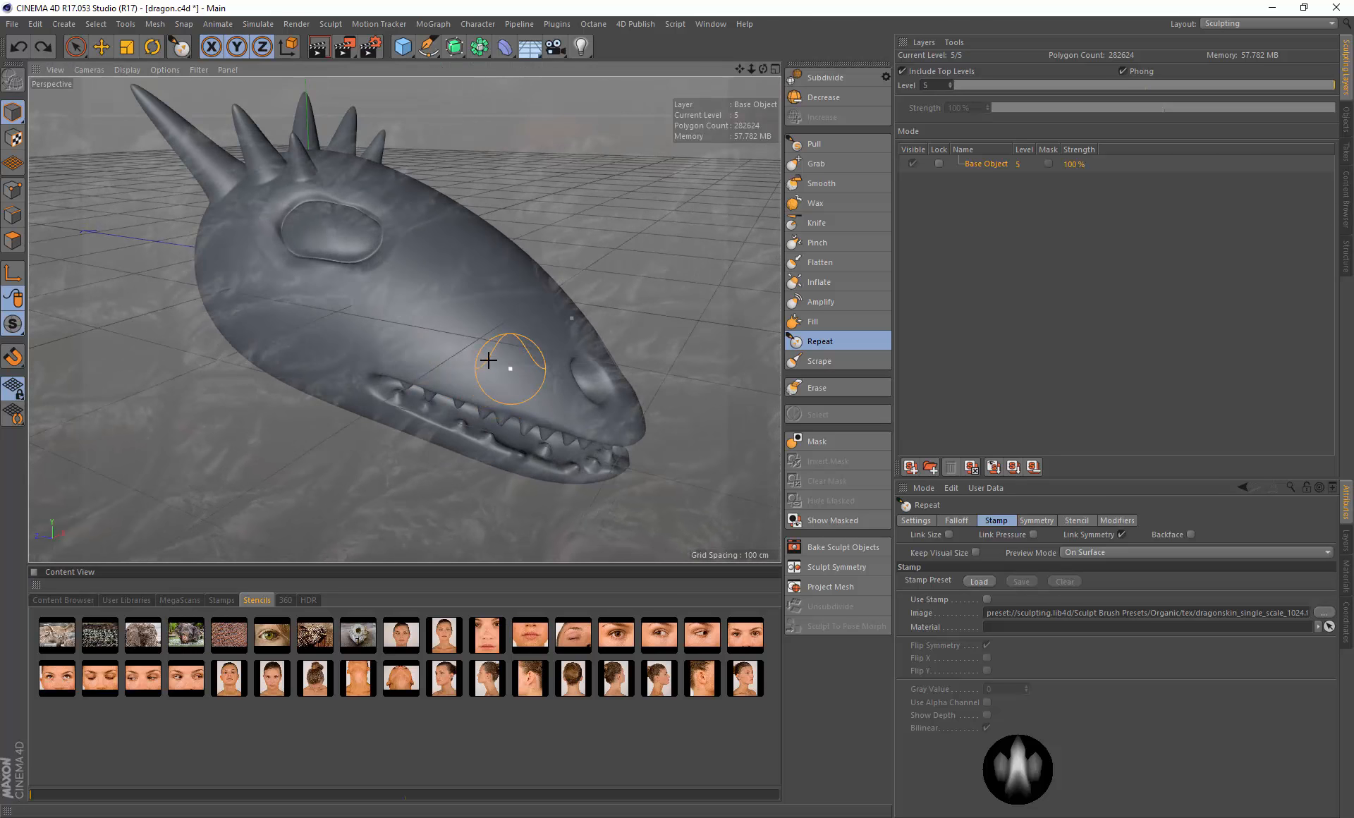
right_drag(555, 333, 511, 353)
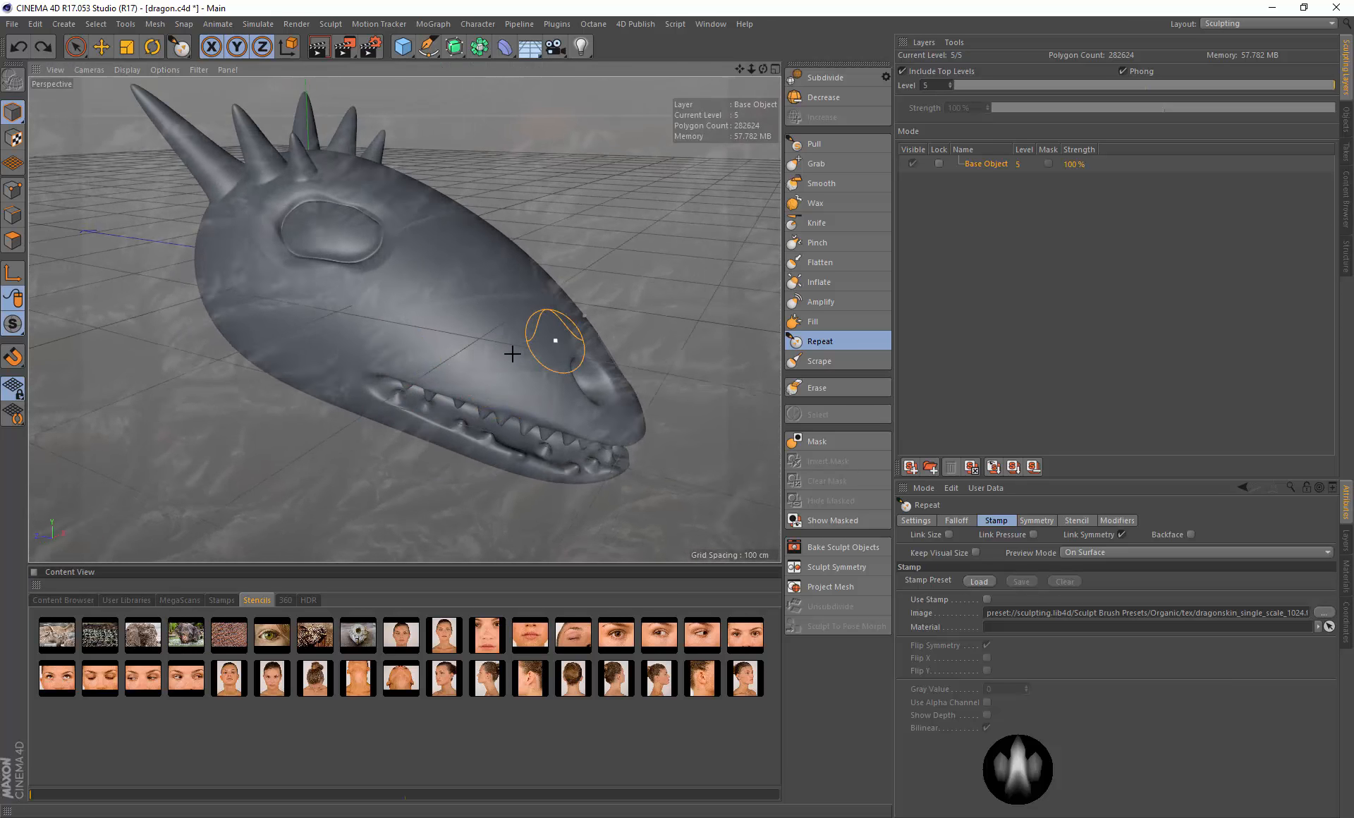
mouse_move(575, 310)
right_down()
mouse_move(501, 336)
mouse_move(518, 338)
right_up()
Step: Try imprinting the scaly skin stencil into the cheek and jaw with the Repeat brush and undo the strokes
drag(309, 322, 431, 339)
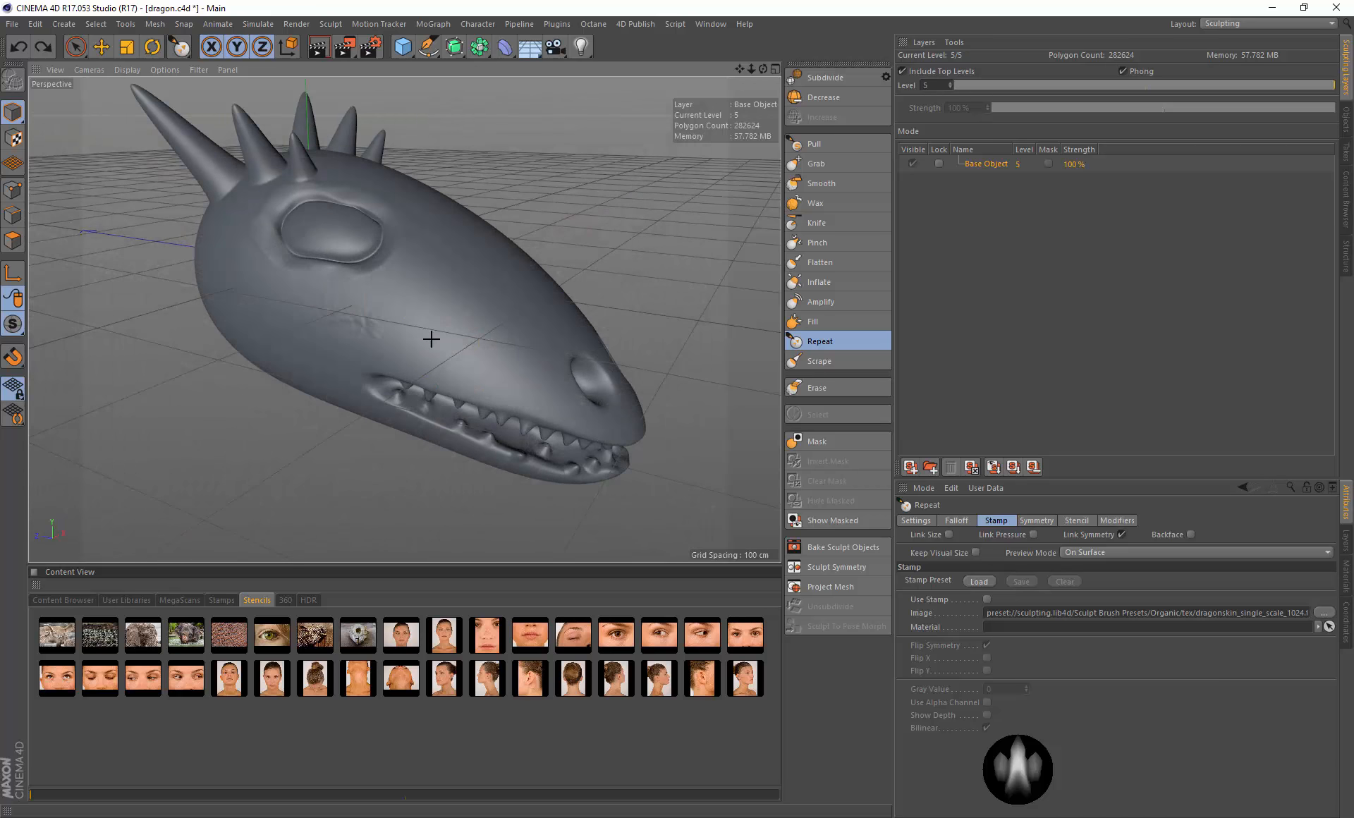
drag(341, 294, 416, 290)
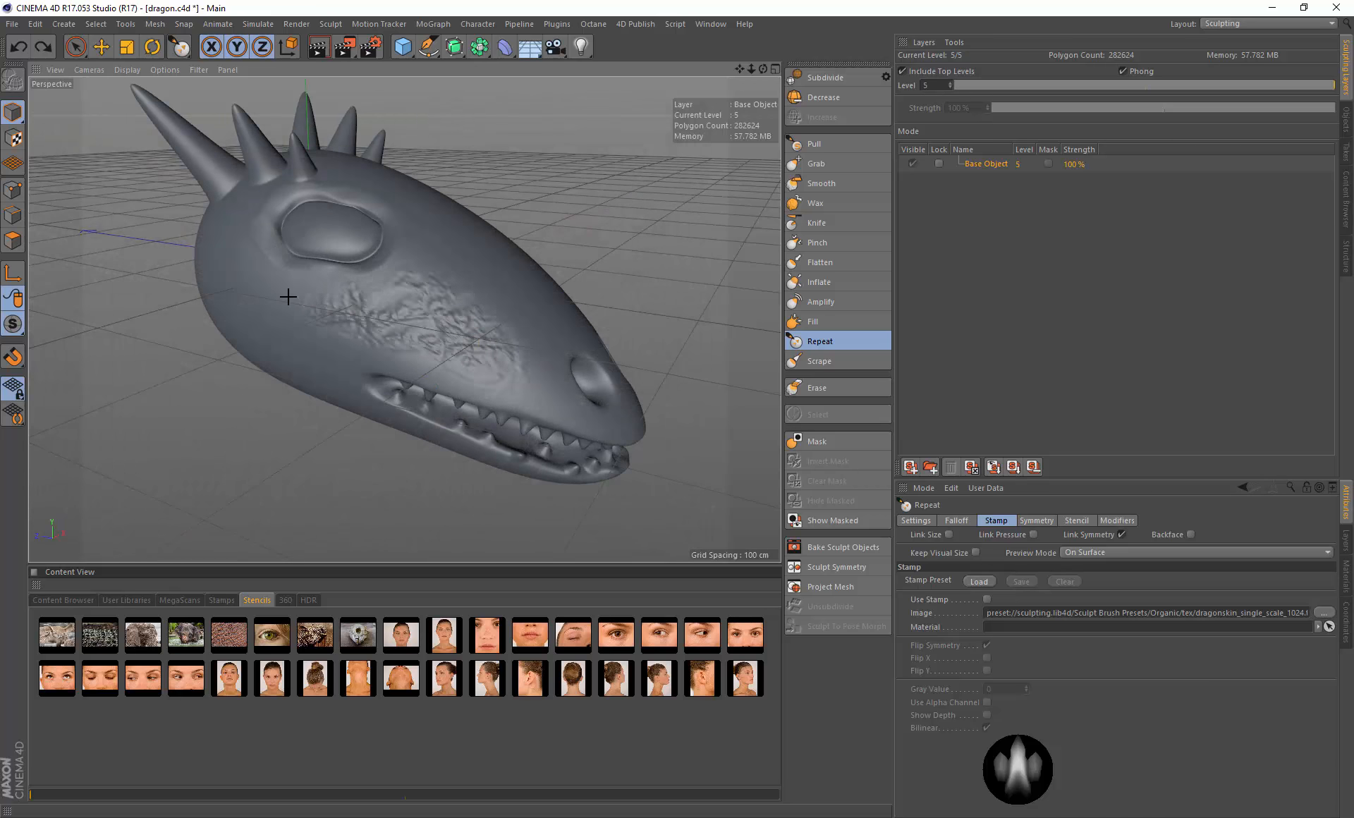
drag(357, 377, 360, 368)
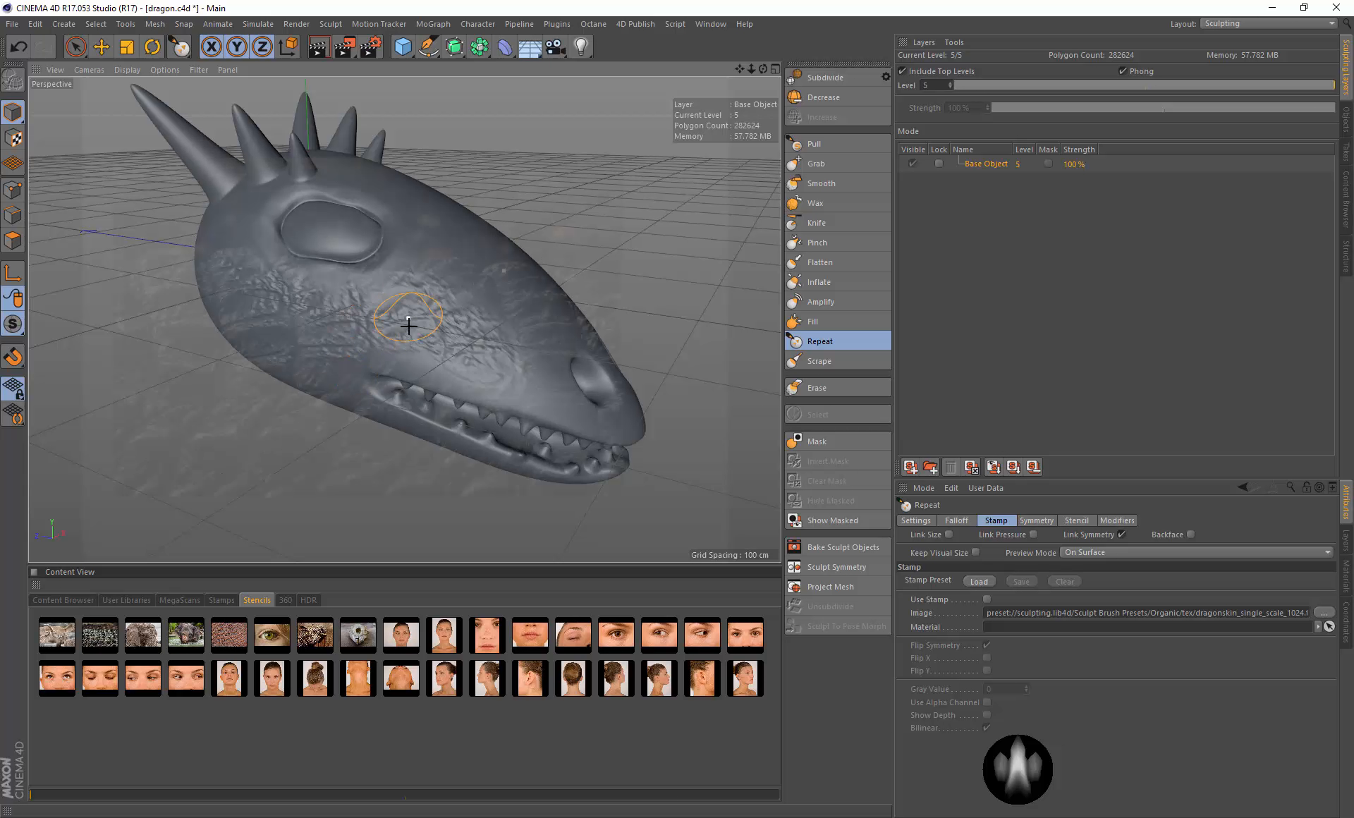
drag(409, 326, 409, 340)
key(ctrl+z)
key(ctrl+z)
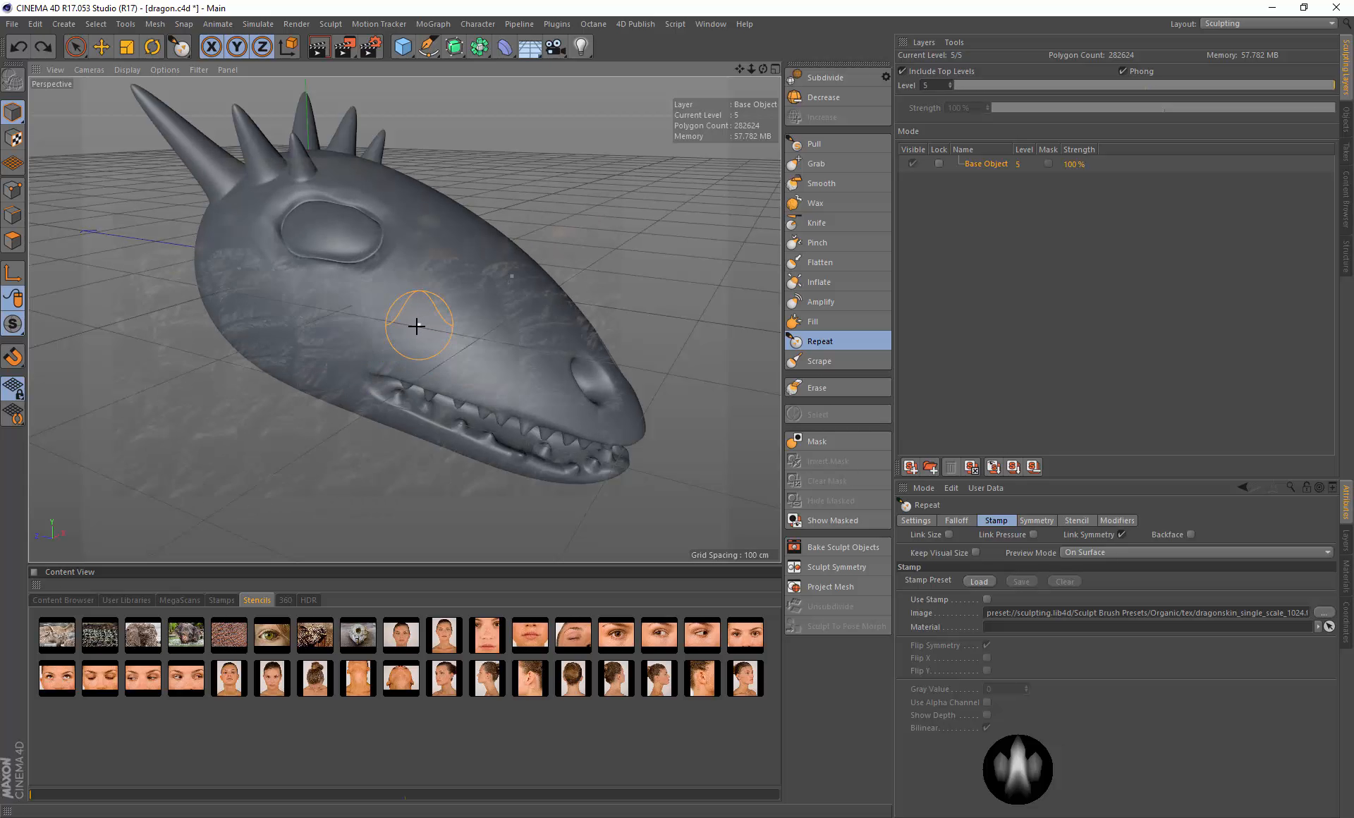
Step: Redo the skin imprint on the cheek, check it from the side and undo it again
key(ctrl+y)
key(ctrl+y)
alt+drag(431, 320, 463, 323)
key(ctrl+z)
key(ctrl+z)
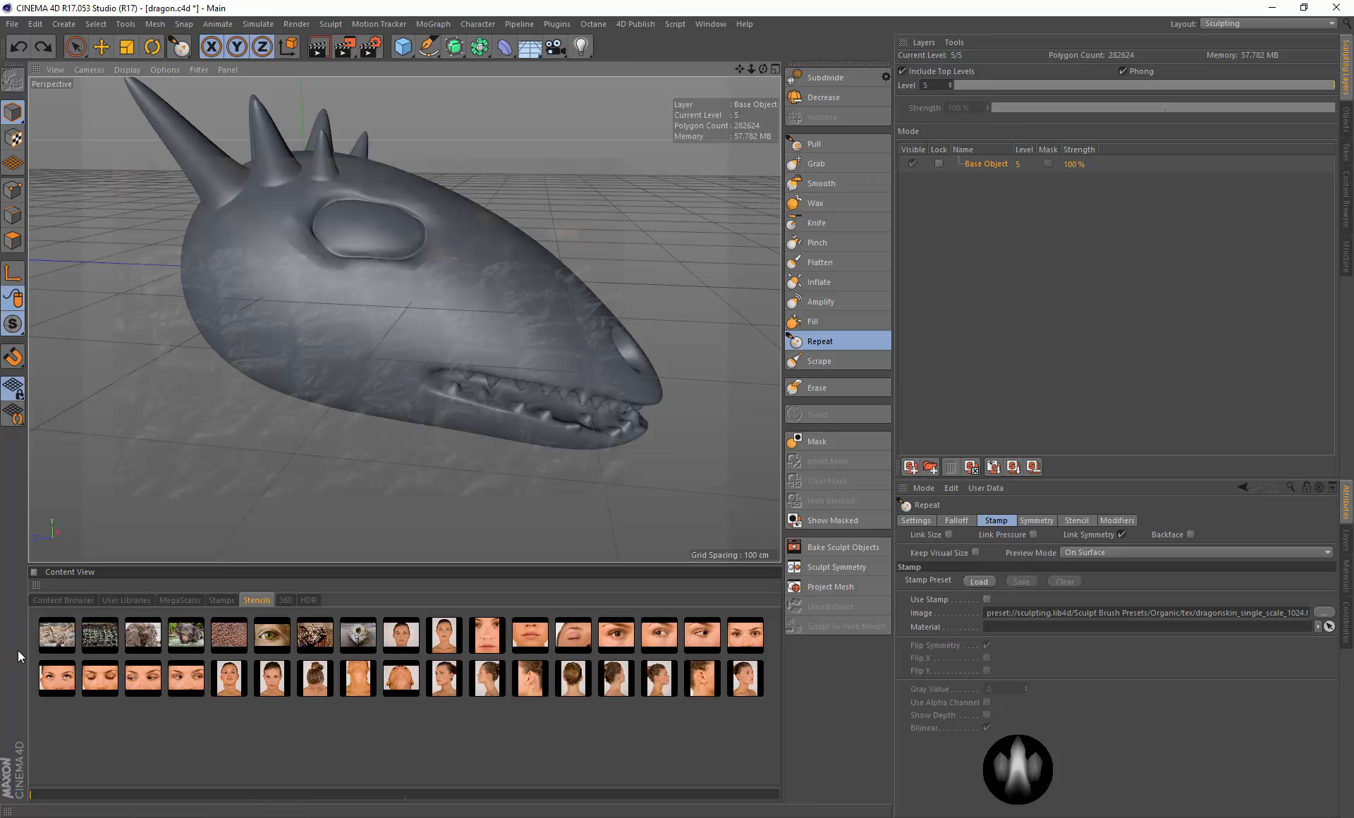
Step: Activate the Paint Brush And Sculpt tool and load the dark scaly skin photo as its stencil
click(633, 26)
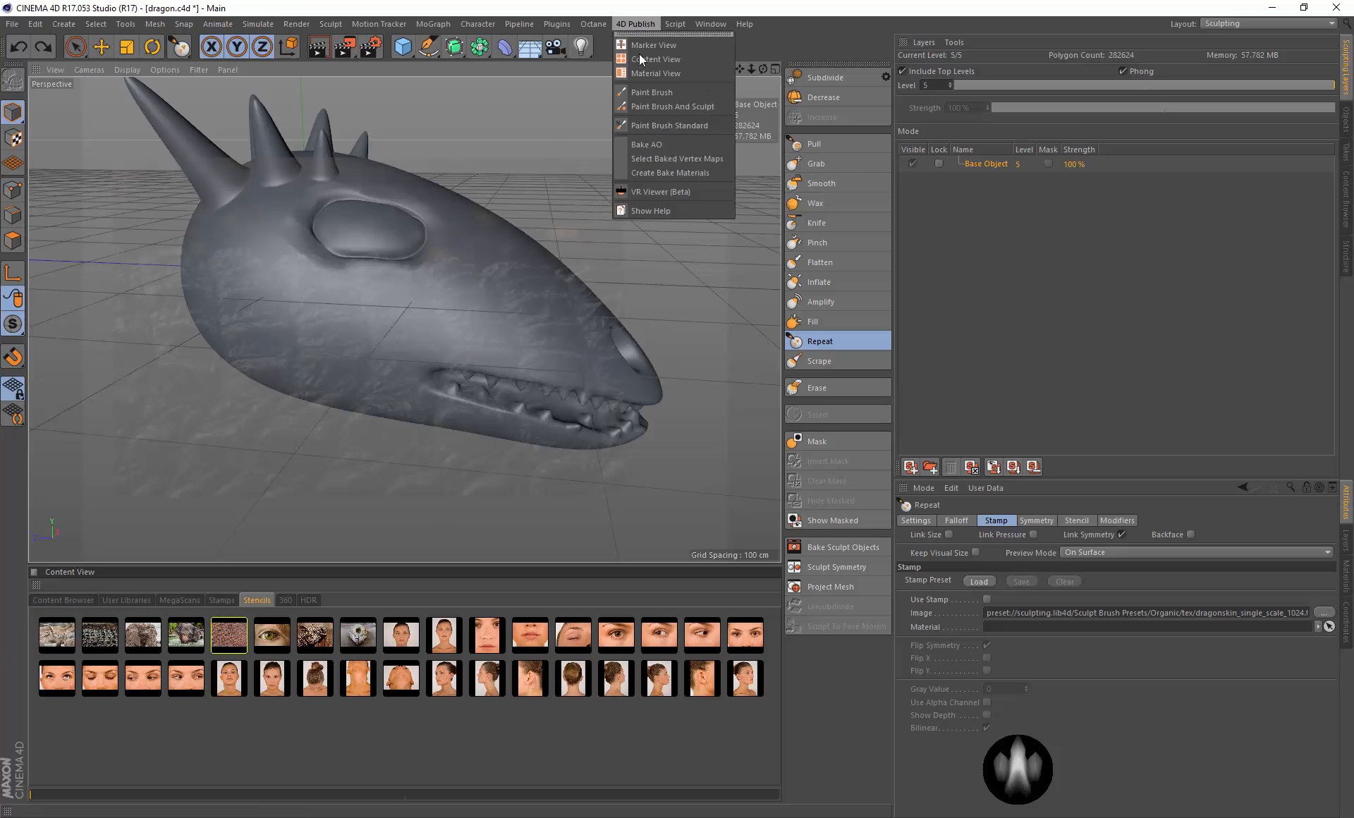
click(700, 107)
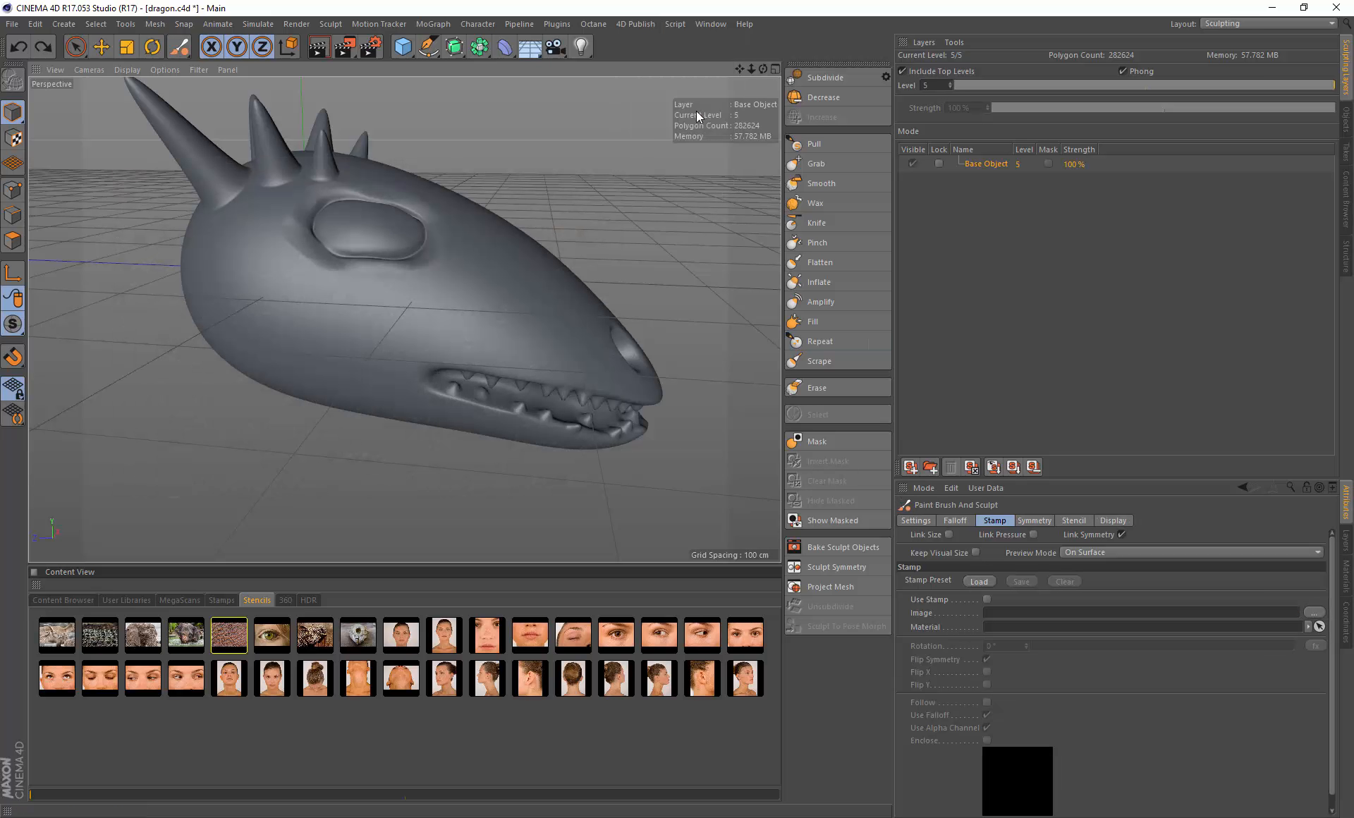
click(99, 637)
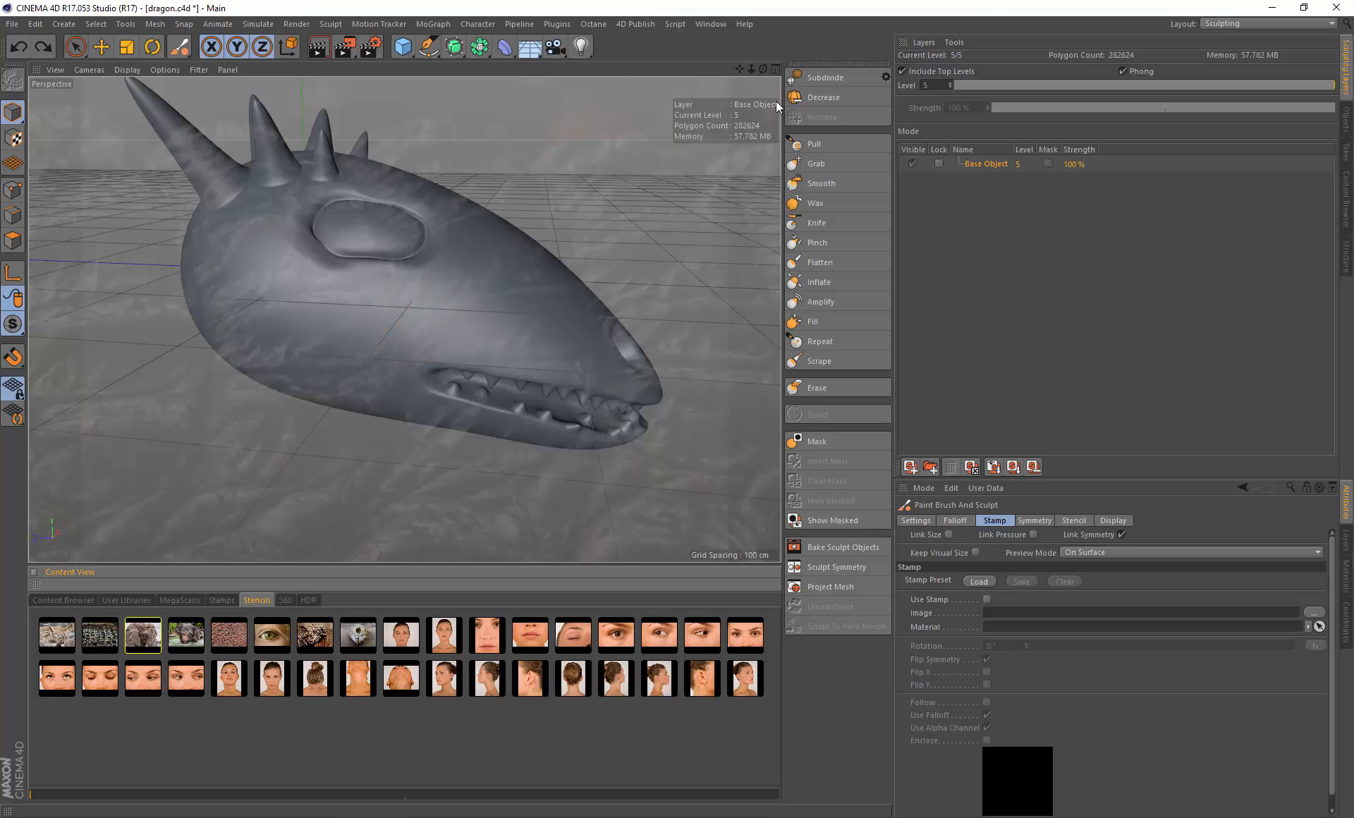
Step: Create a paint material per UV island for the head and select its Background color layer
click(642, 23)
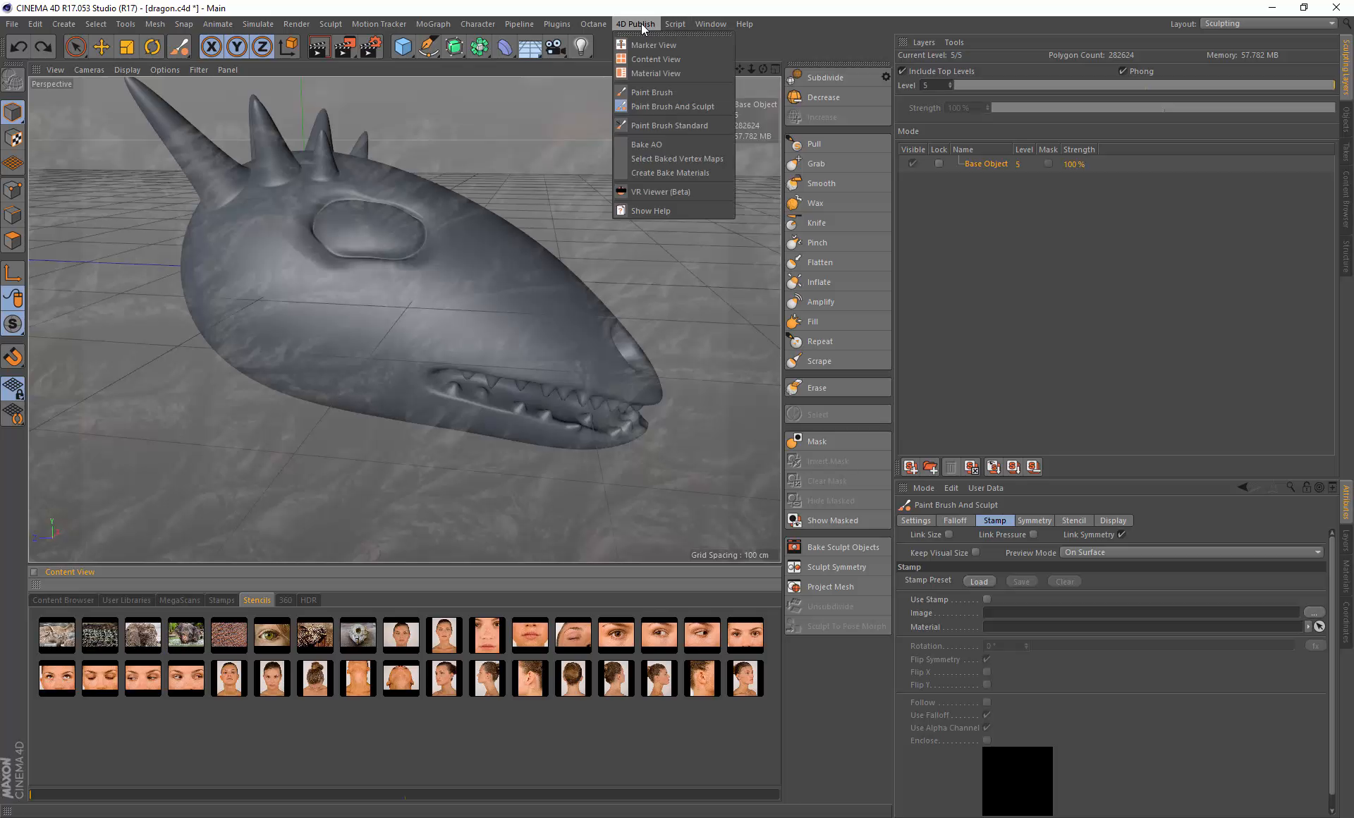
click(641, 66)
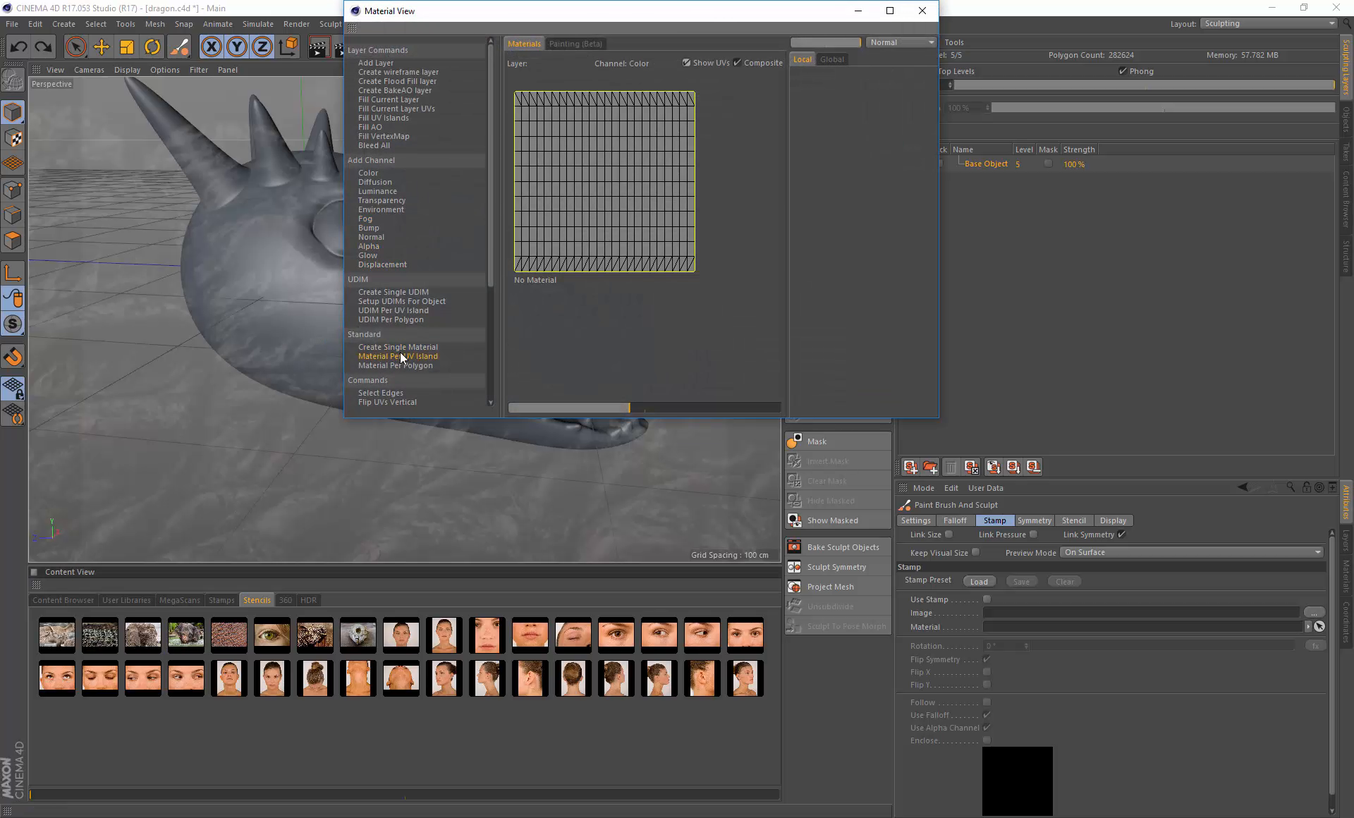
click(401, 357)
click(892, 137)
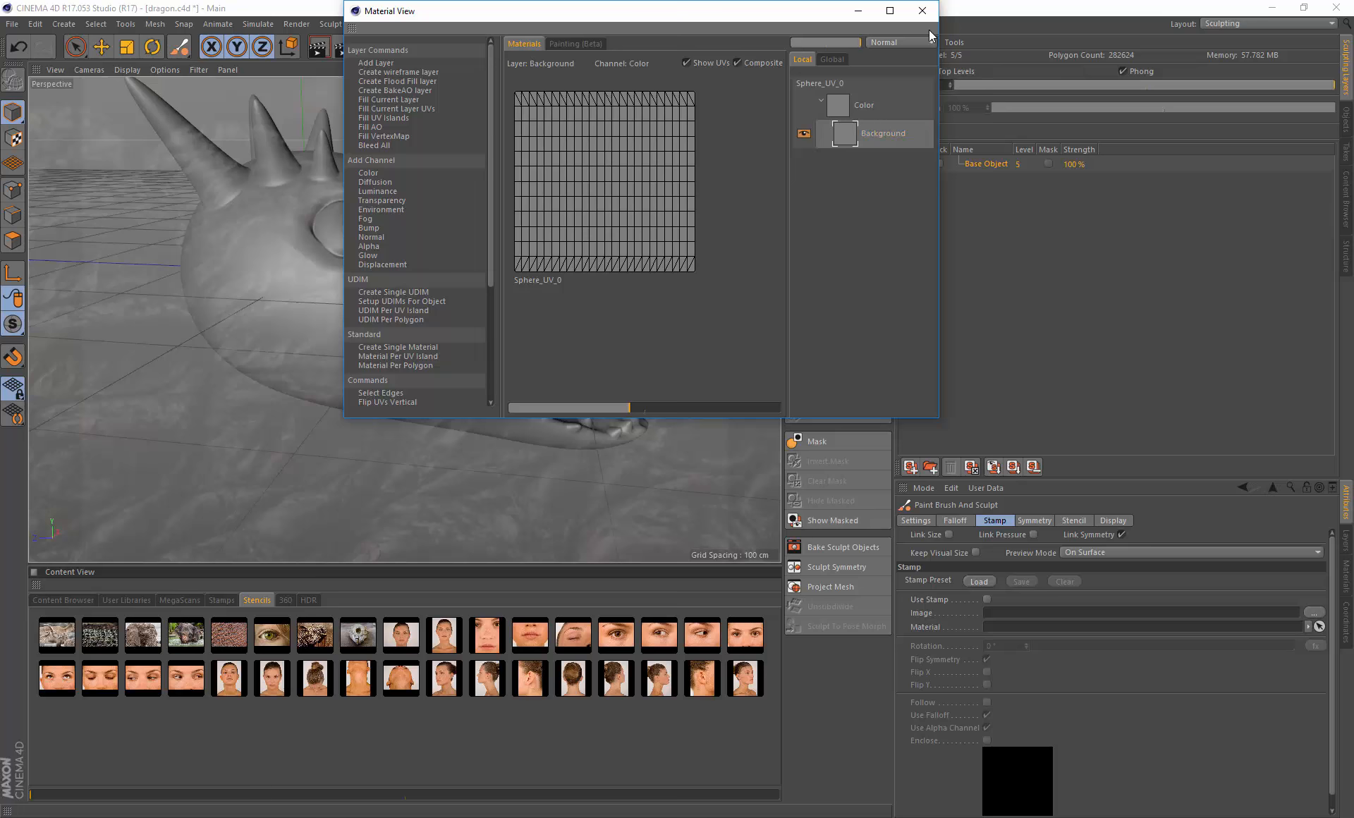
click(922, 11)
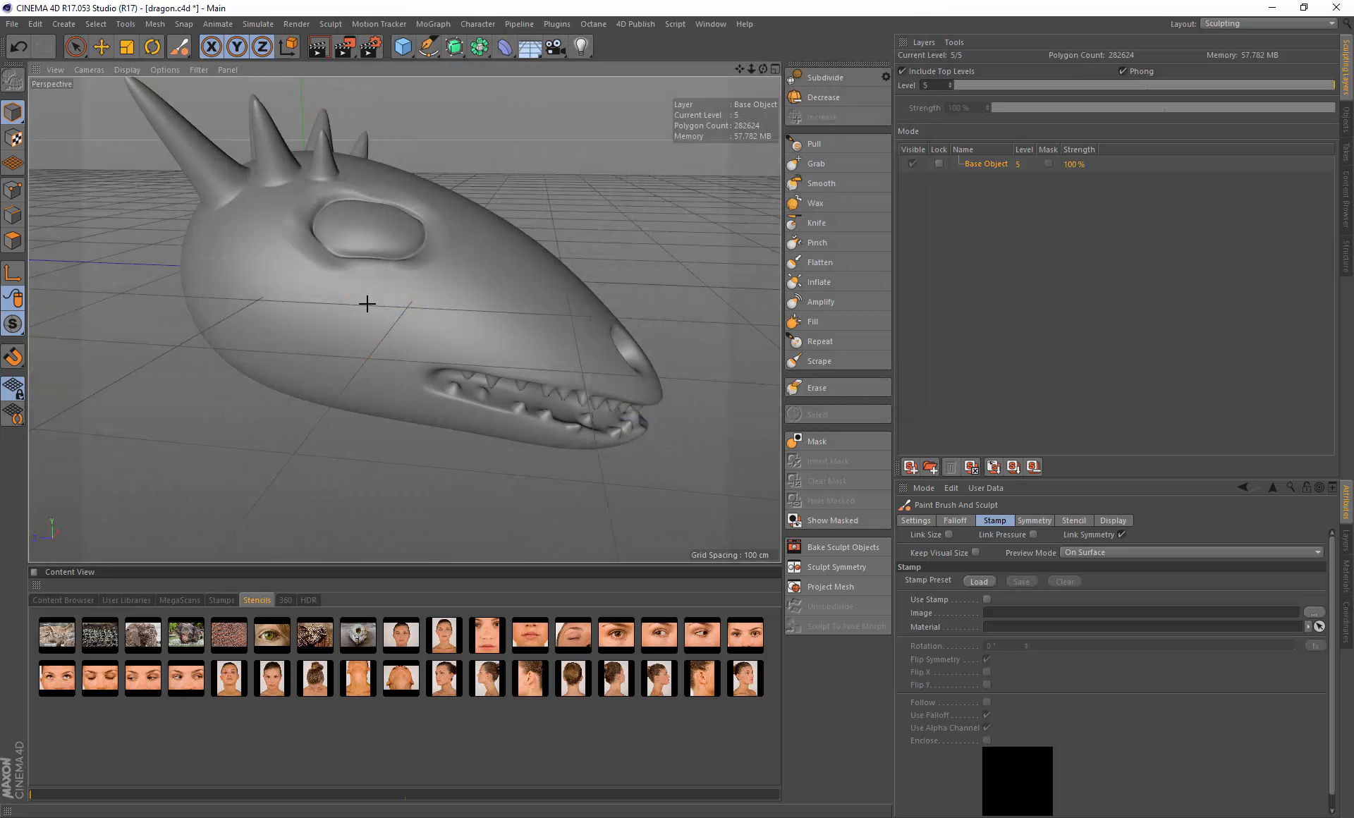
Step: Try painting and sculpting the dark crocodile skin stencil onto the cheek and undo the stroke
mouse_move(367, 304)
mouse_down()
mouse_move(458, 303)
mouse_move(331, 297)
mouse_move(498, 288)
mouse_move(357, 297)
mouse_move(462, 289)
mouse_move(436, 320)
mouse_up()
key(ctrl+z)
key(ctrl+z)
mouse_move(543, 322)
alt+mouse_down()
mouse_move(495, 330)
mouse_move(512, 319)
alt+mouse_up()
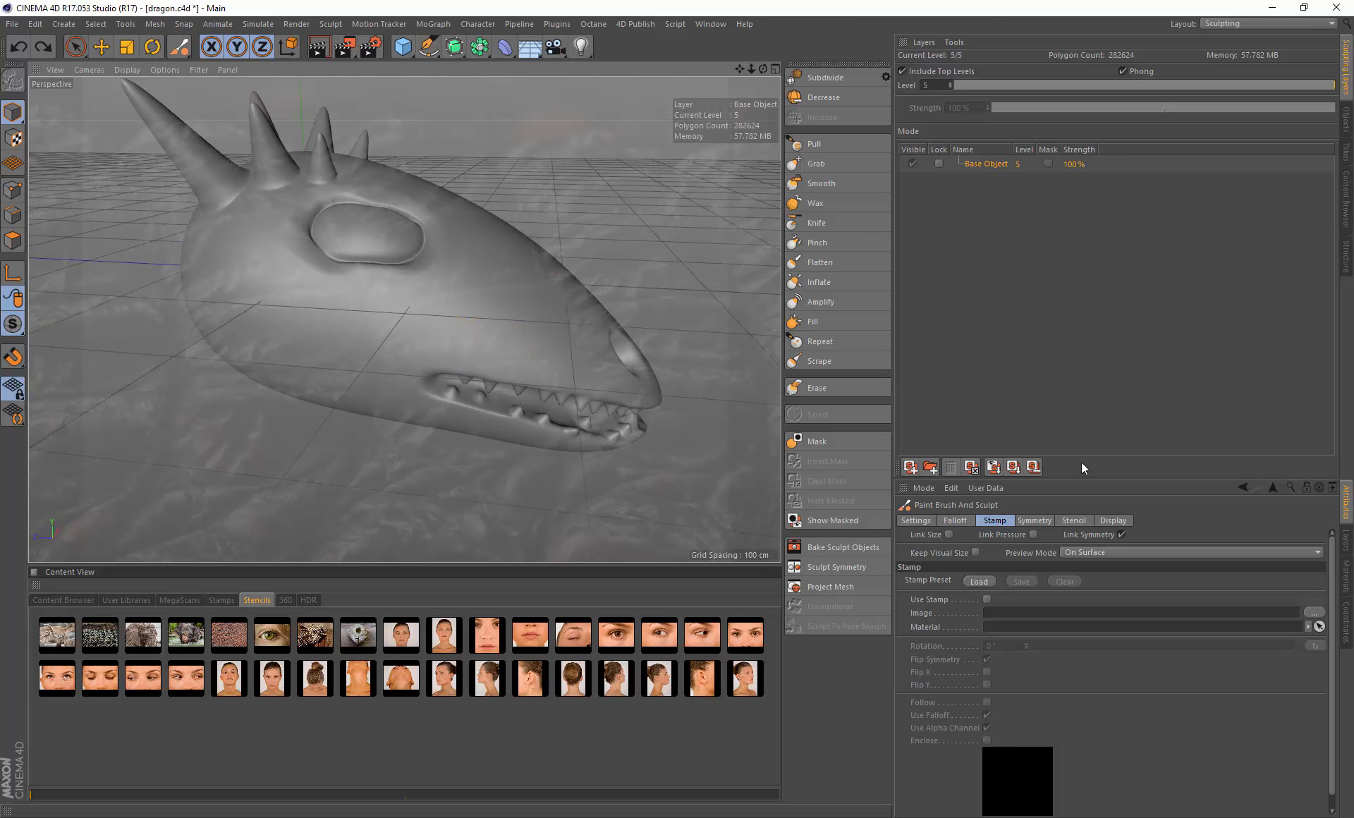
Step: Set the crocodile stencil's scale to 0.3 and angle to 159°, and test it with a stroke on the cheek that is undone
click(1073, 520)
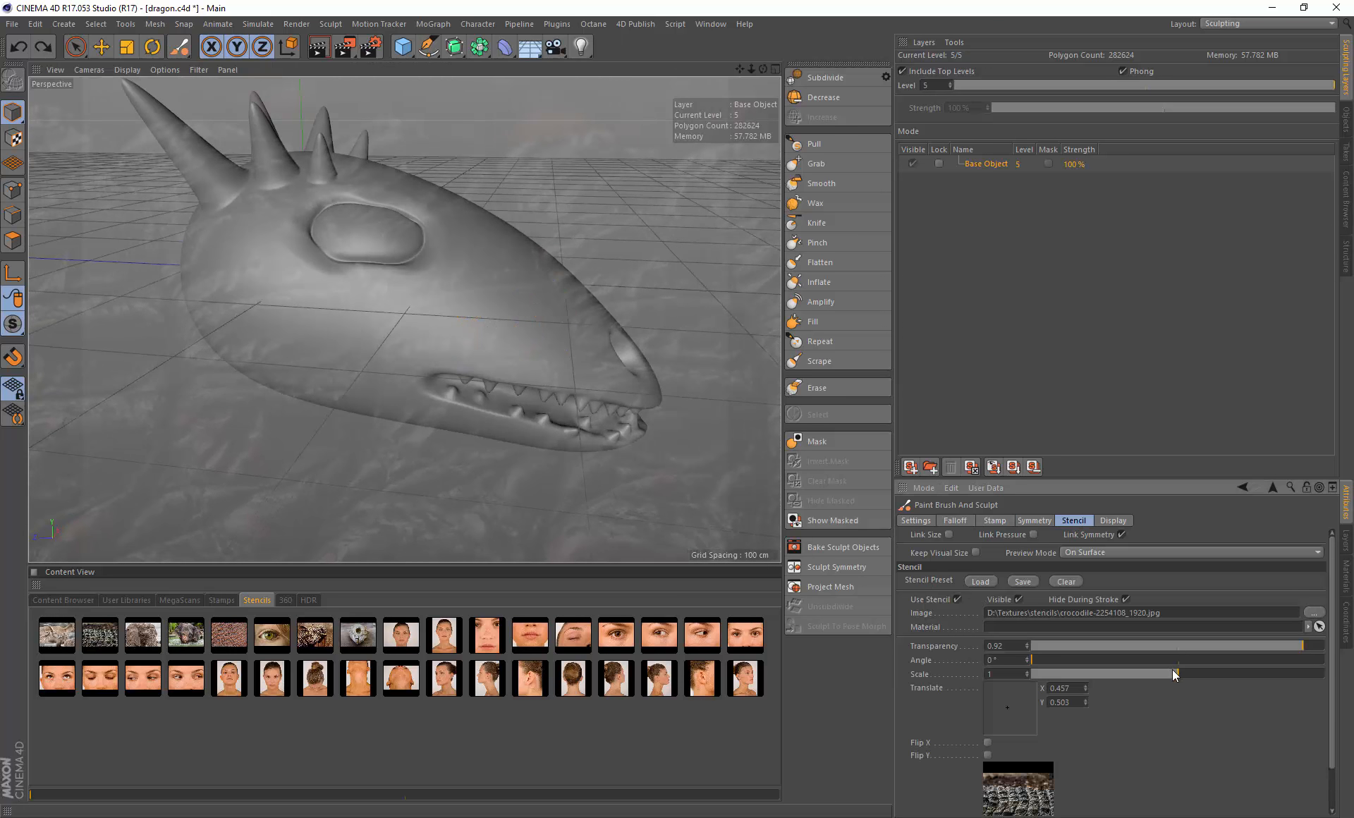
drag(1155, 676, 1079, 676)
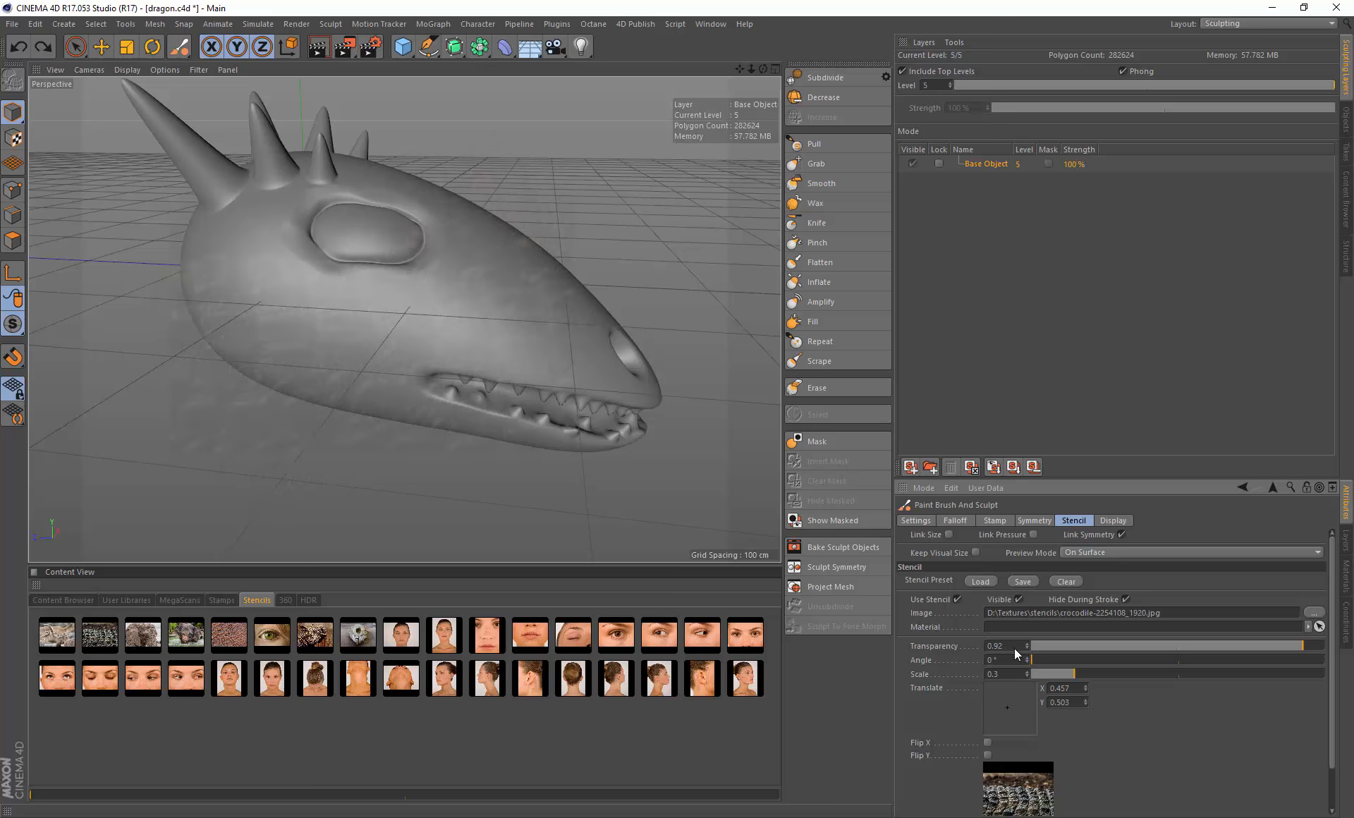
drag(1051, 660, 1160, 660)
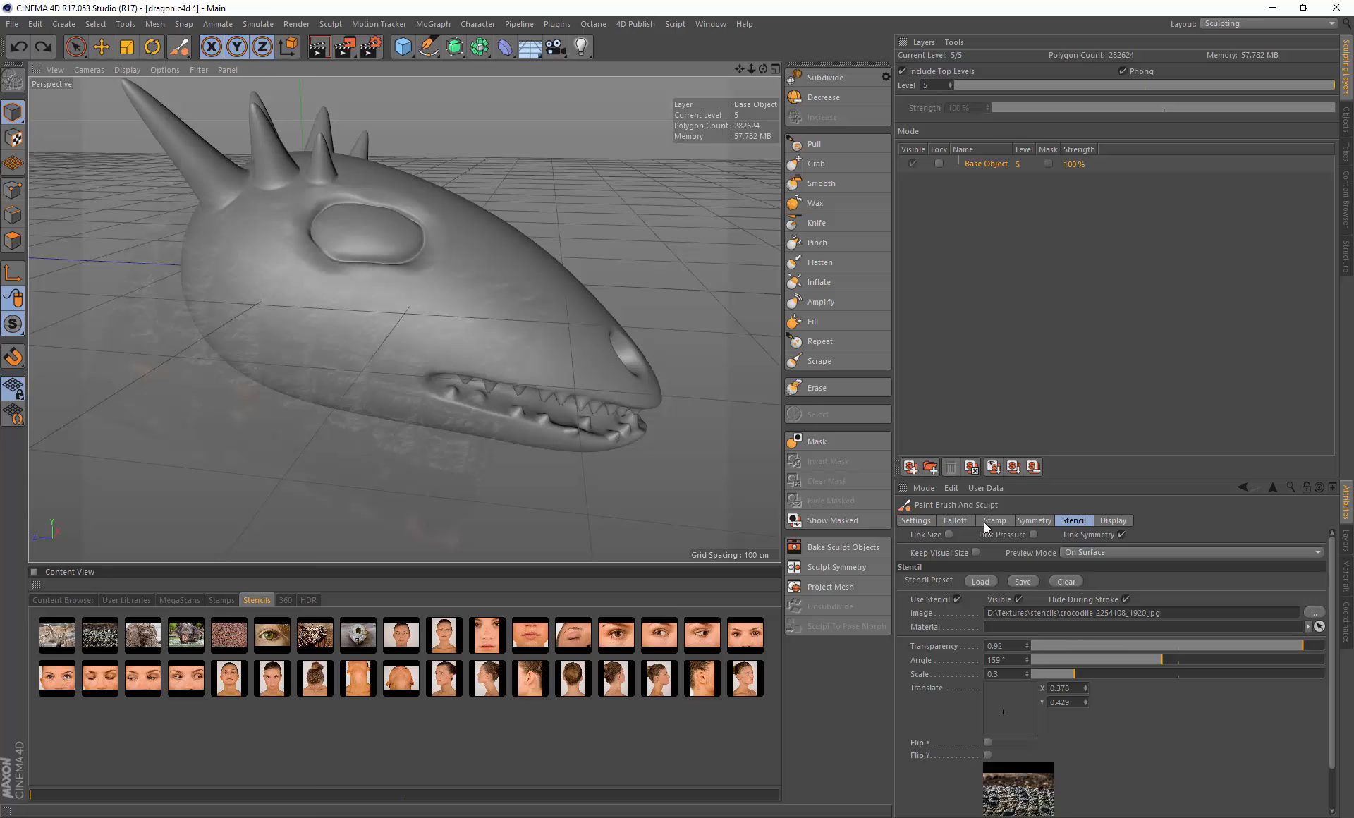
drag(373, 328, 508, 311)
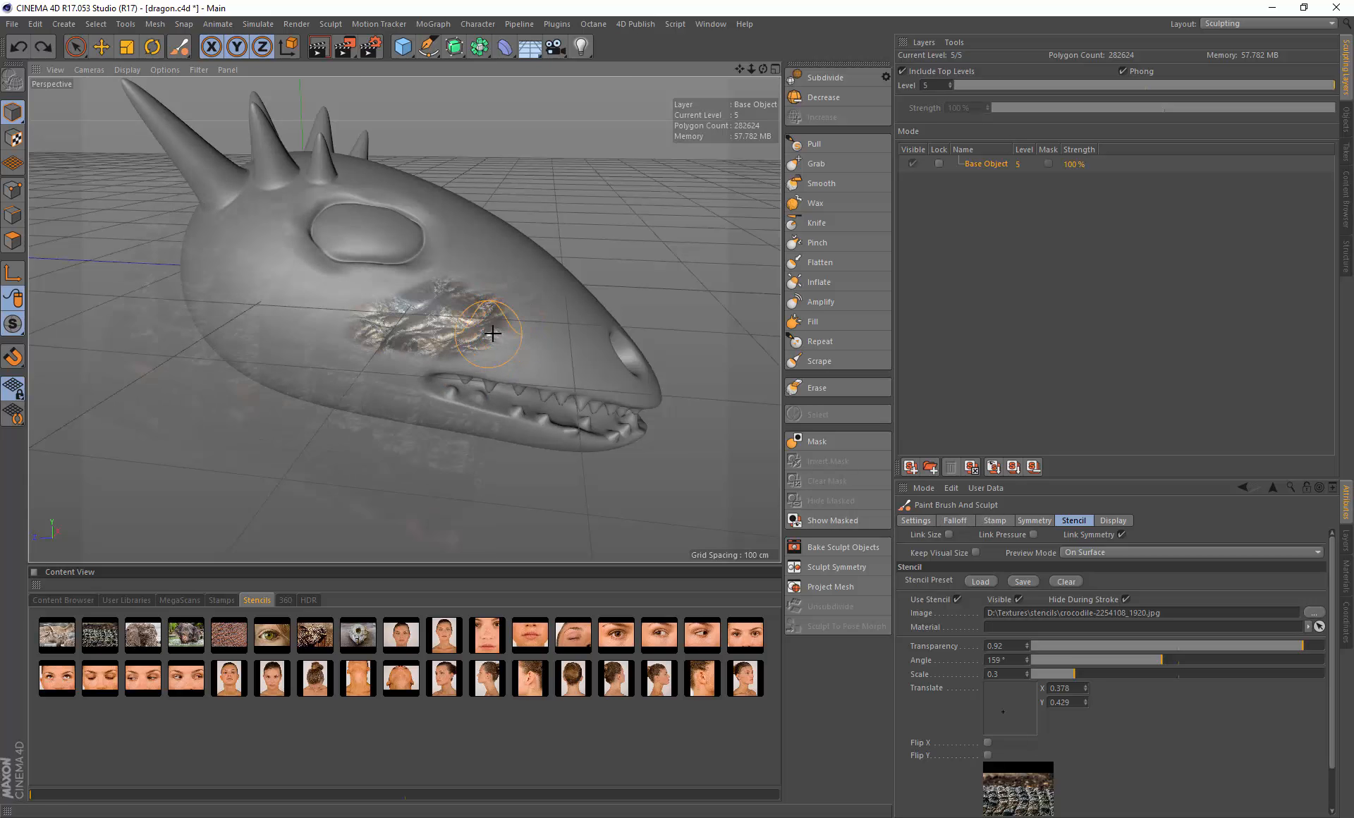
key(ctrl+z)
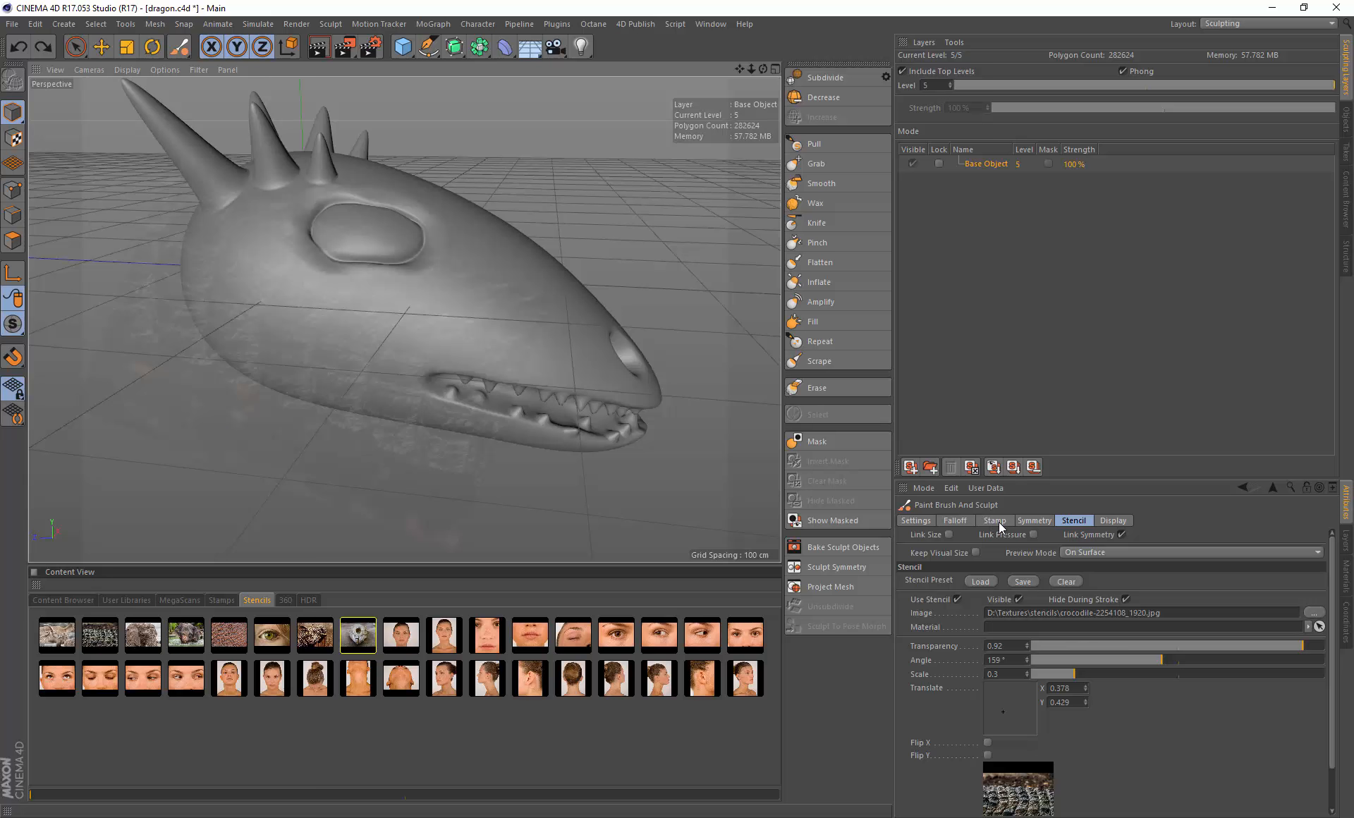
Step: Set the brush pressure to 300% and test the crocodile stencil across the cheek, undoing the stroke
click(915, 521)
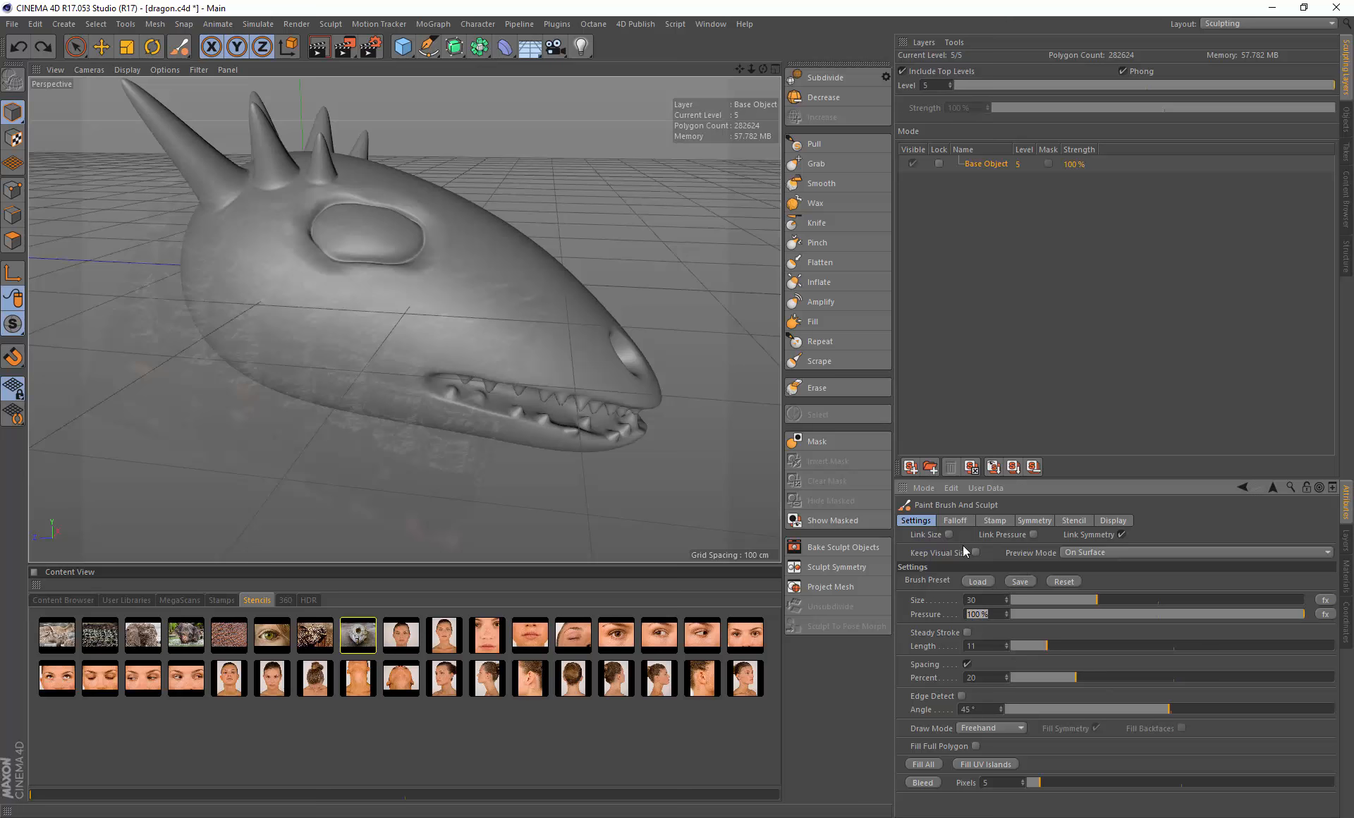
text(300)
key(Return)
mouse_move(324, 350)
mouse_down()
mouse_move(409, 321)
mouse_move(487, 324)
mouse_move(281, 285)
mouse_move(479, 345)
mouse_up()
key(ctrl+z)
key(ctrl+z)
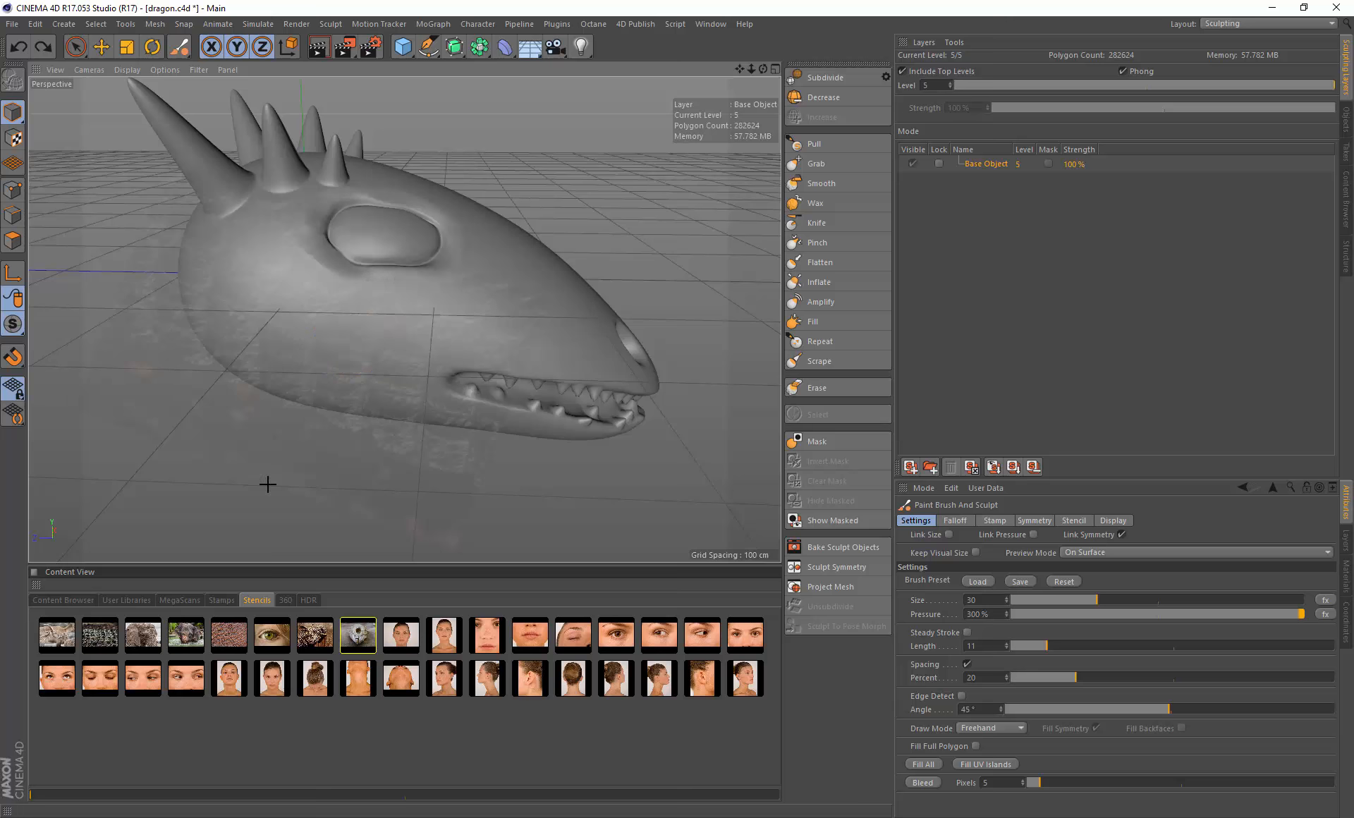
Step: Try the reddish-brown wrinkled skin photo as the stencil with a stroke along the cheek and undo it
click(226, 638)
click(309, 372)
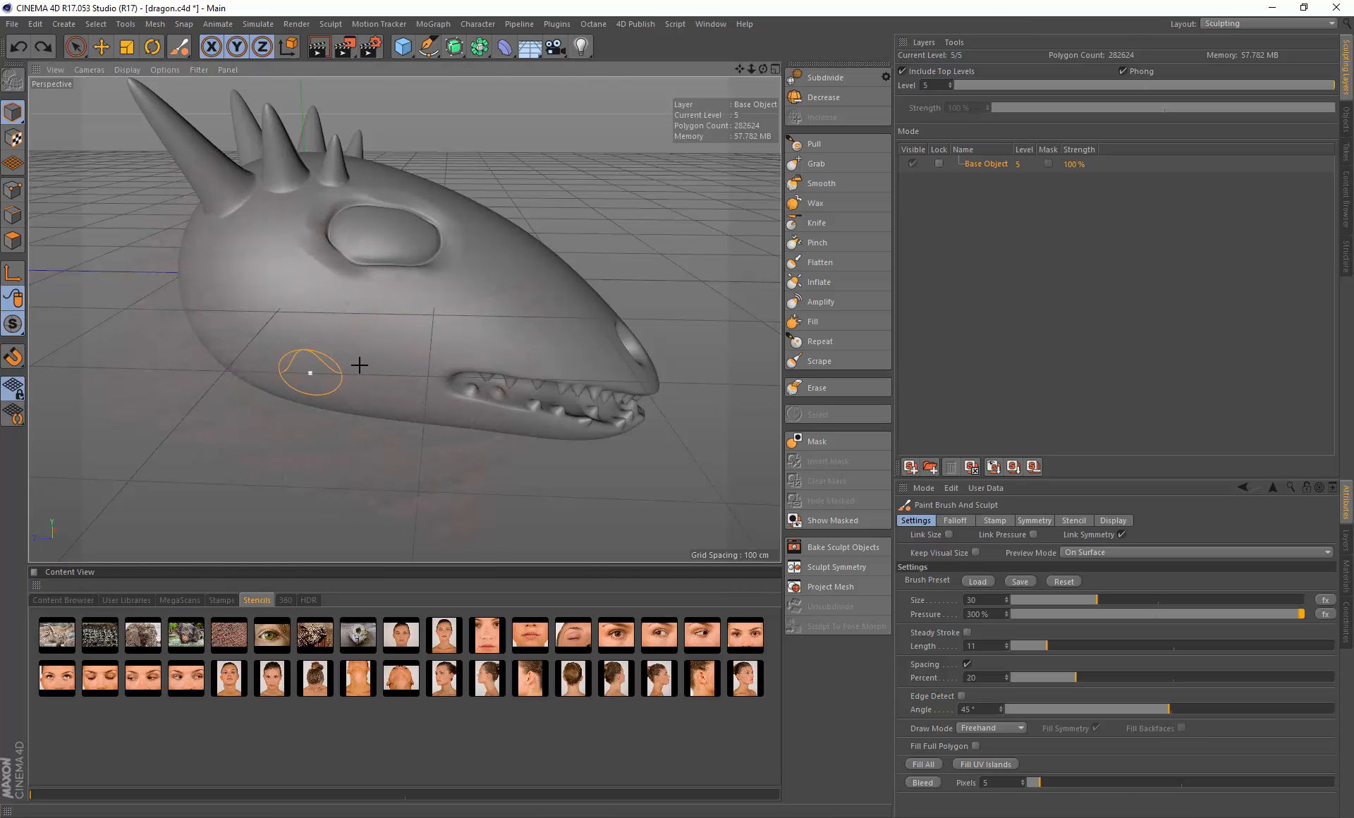
mouse_move(447, 311)
mouse_down()
mouse_move(493, 323)
mouse_move(432, 322)
mouse_move(551, 343)
mouse_move(404, 363)
mouse_move(308, 312)
mouse_up()
alt+drag(455, 322, 483, 332)
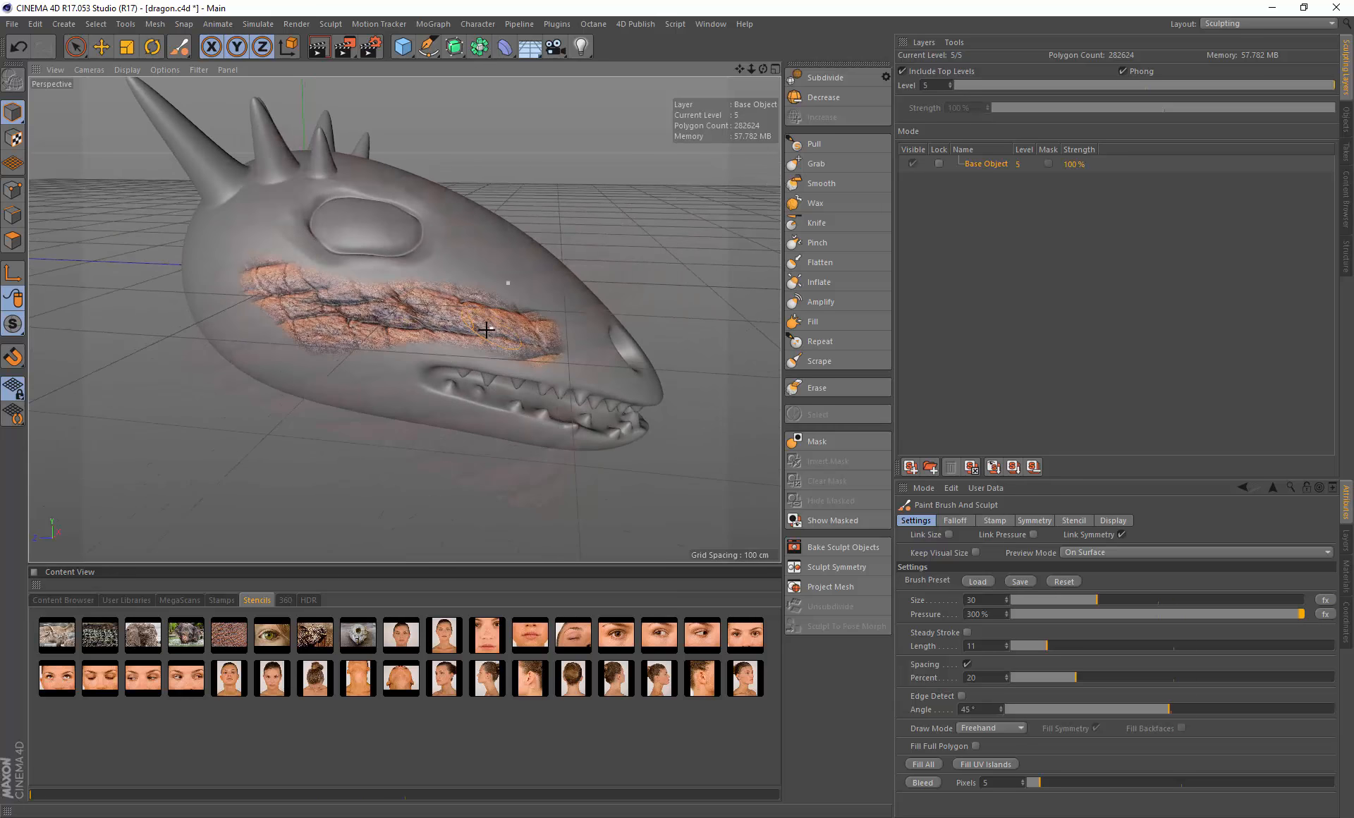
key(ctrl+z)
Step: Try the grey wrinkled animal photo as the stencil with a stroke across the cheek and undo it
click(100, 635)
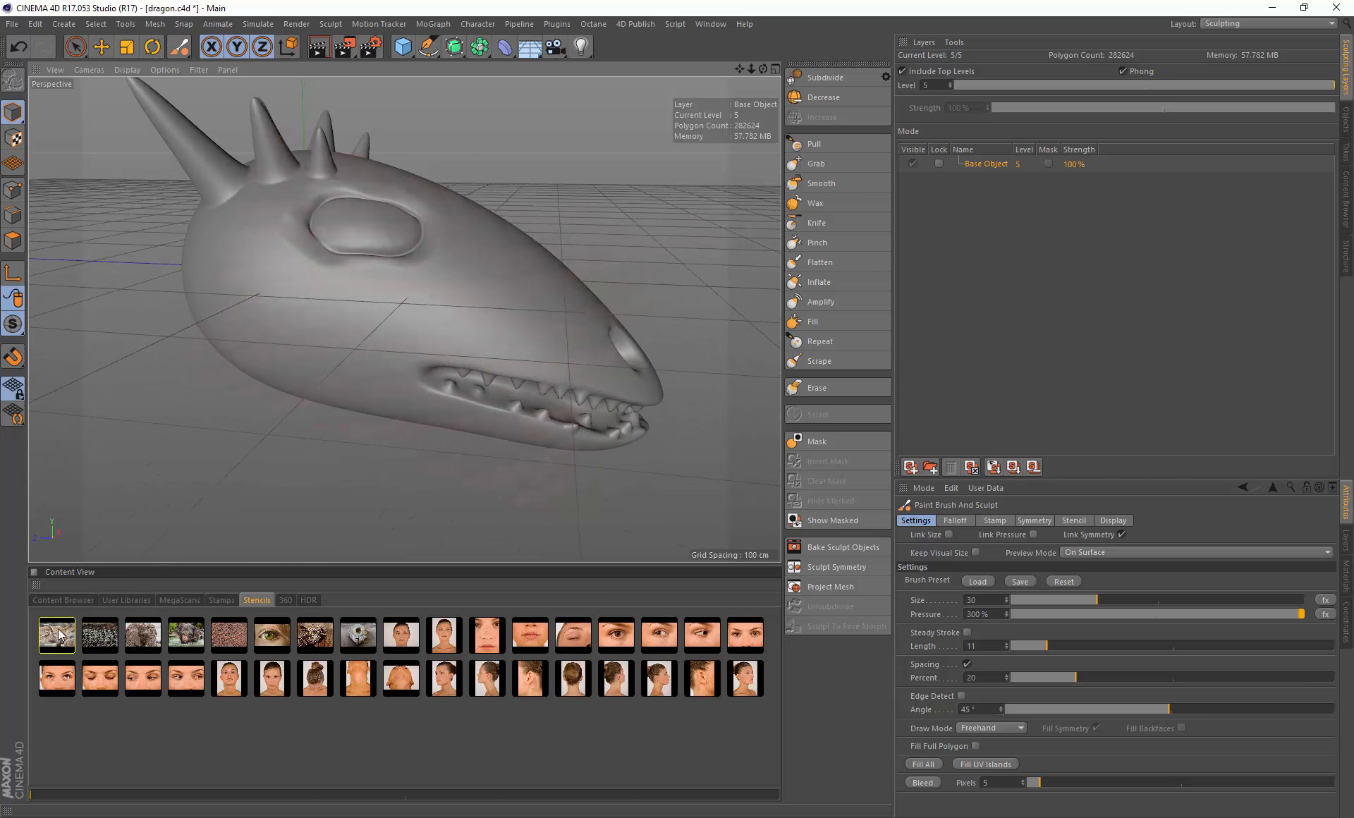
click(143, 635)
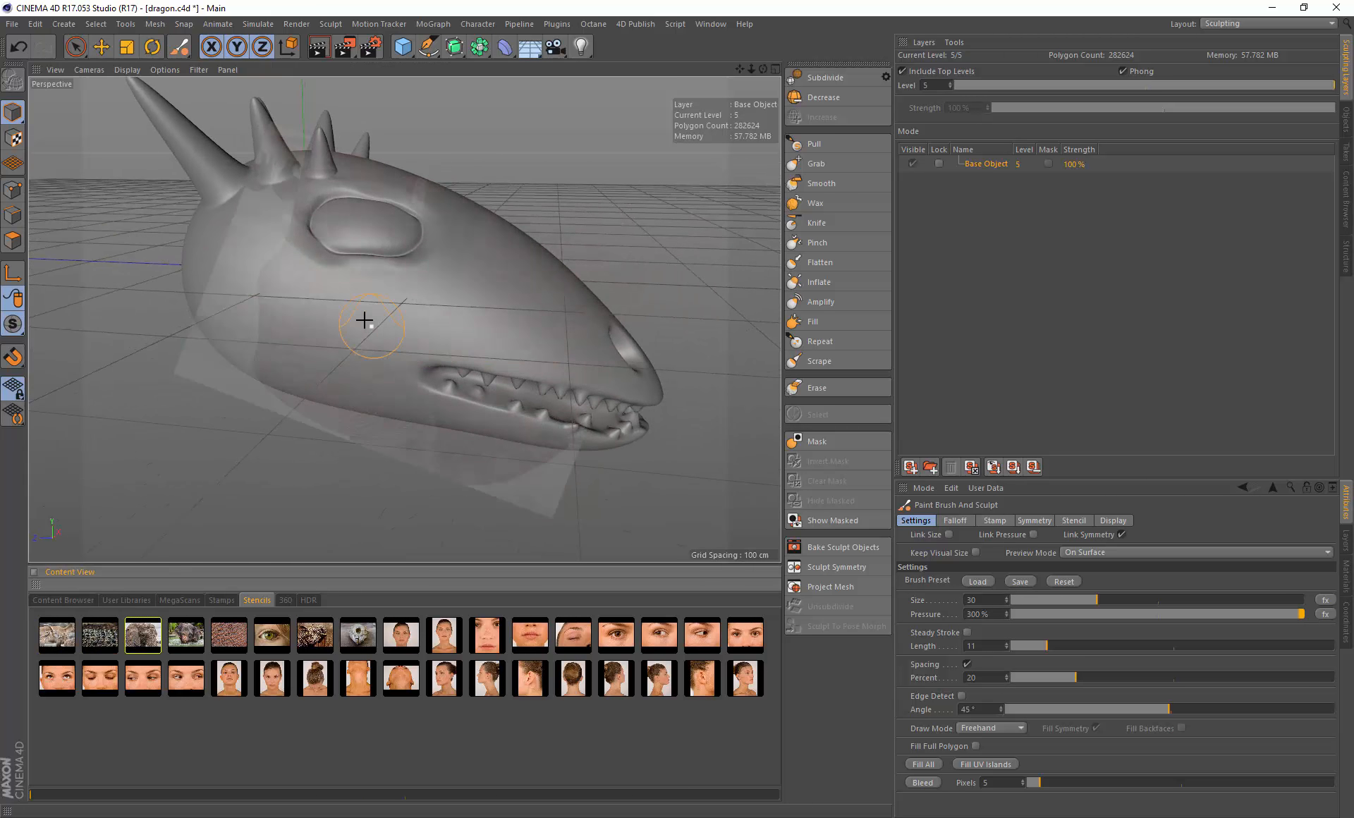
mouse_move(365, 321)
mouse_down()
mouse_move(356, 306)
mouse_move(492, 315)
mouse_up()
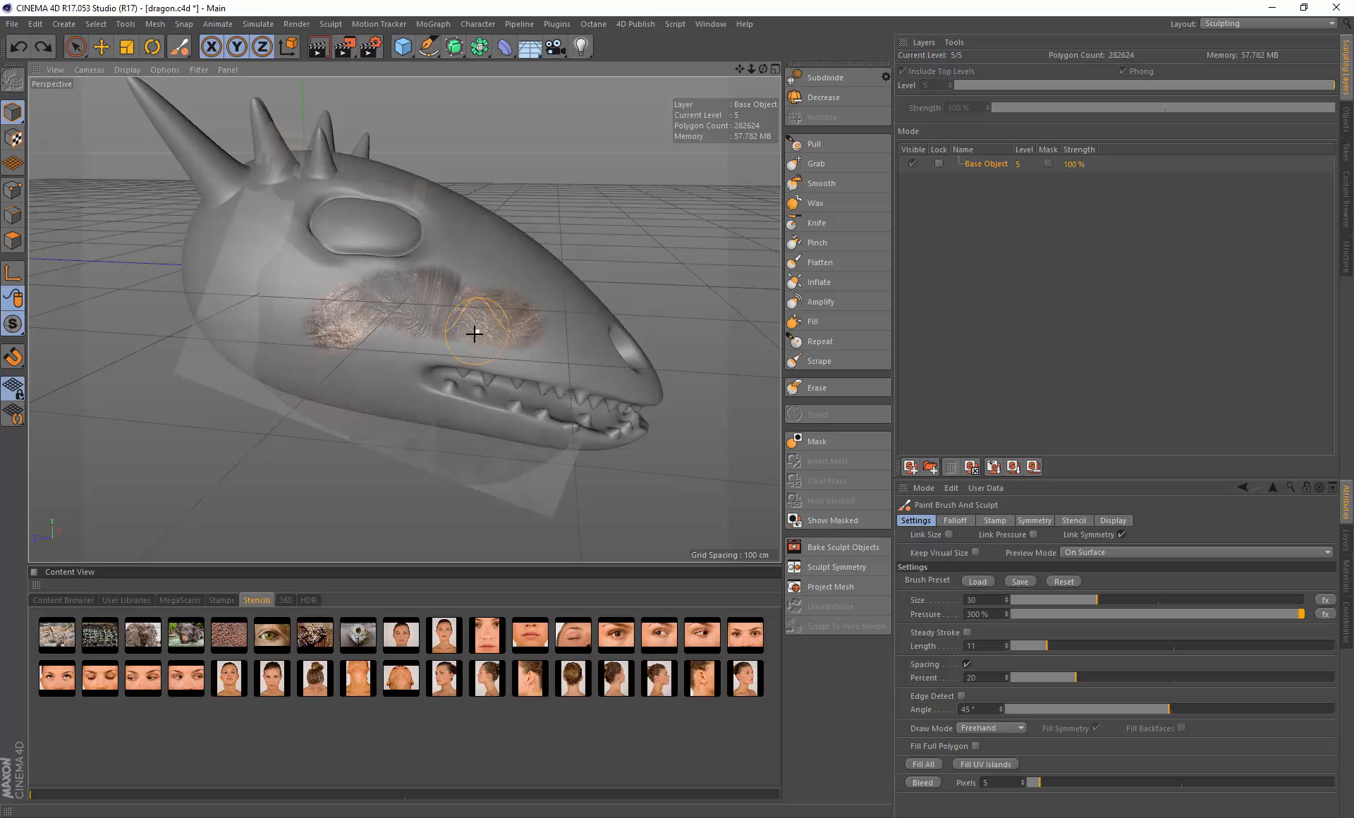
key(ctrl+z)
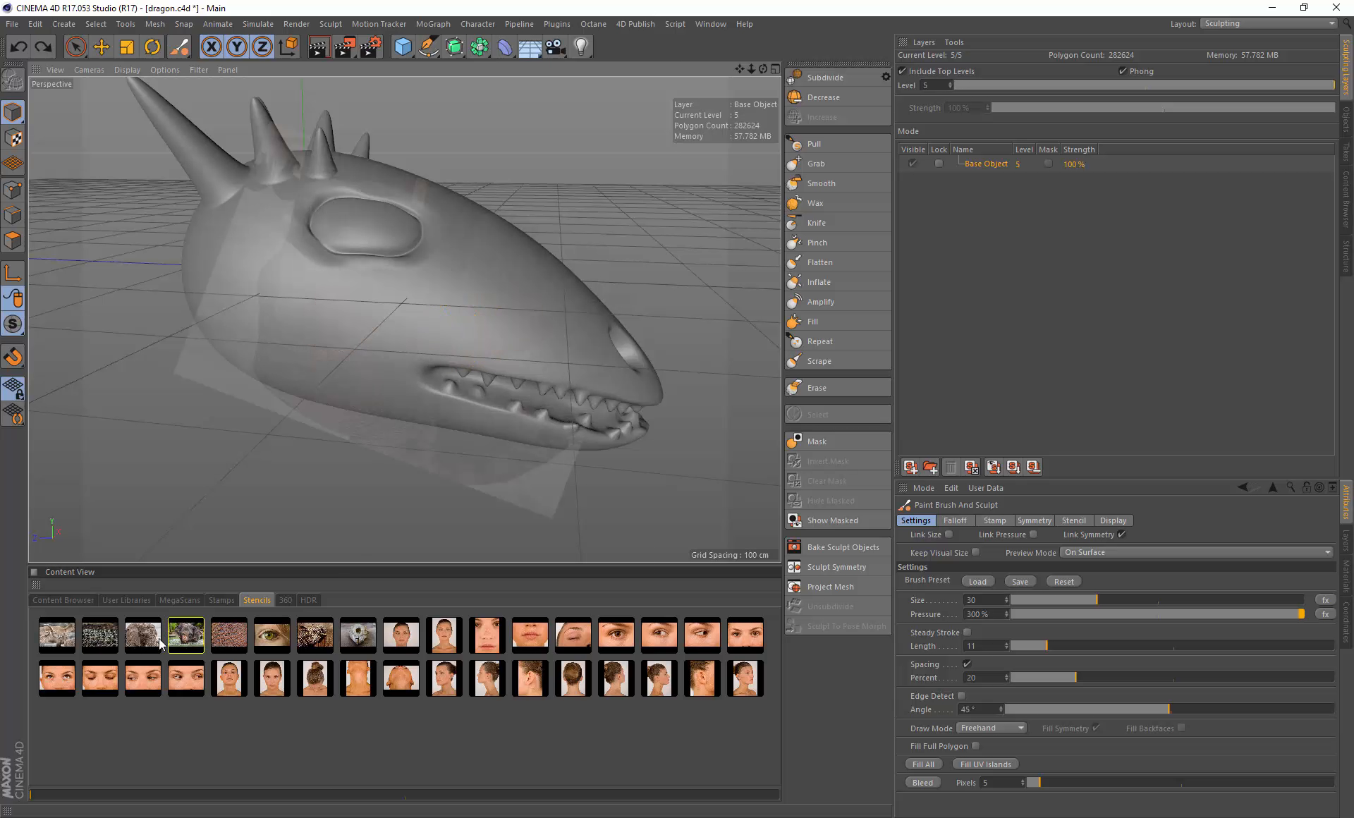
Step: Load the reddish-brown wrinkled skin photo as the stencil again
click(221, 640)
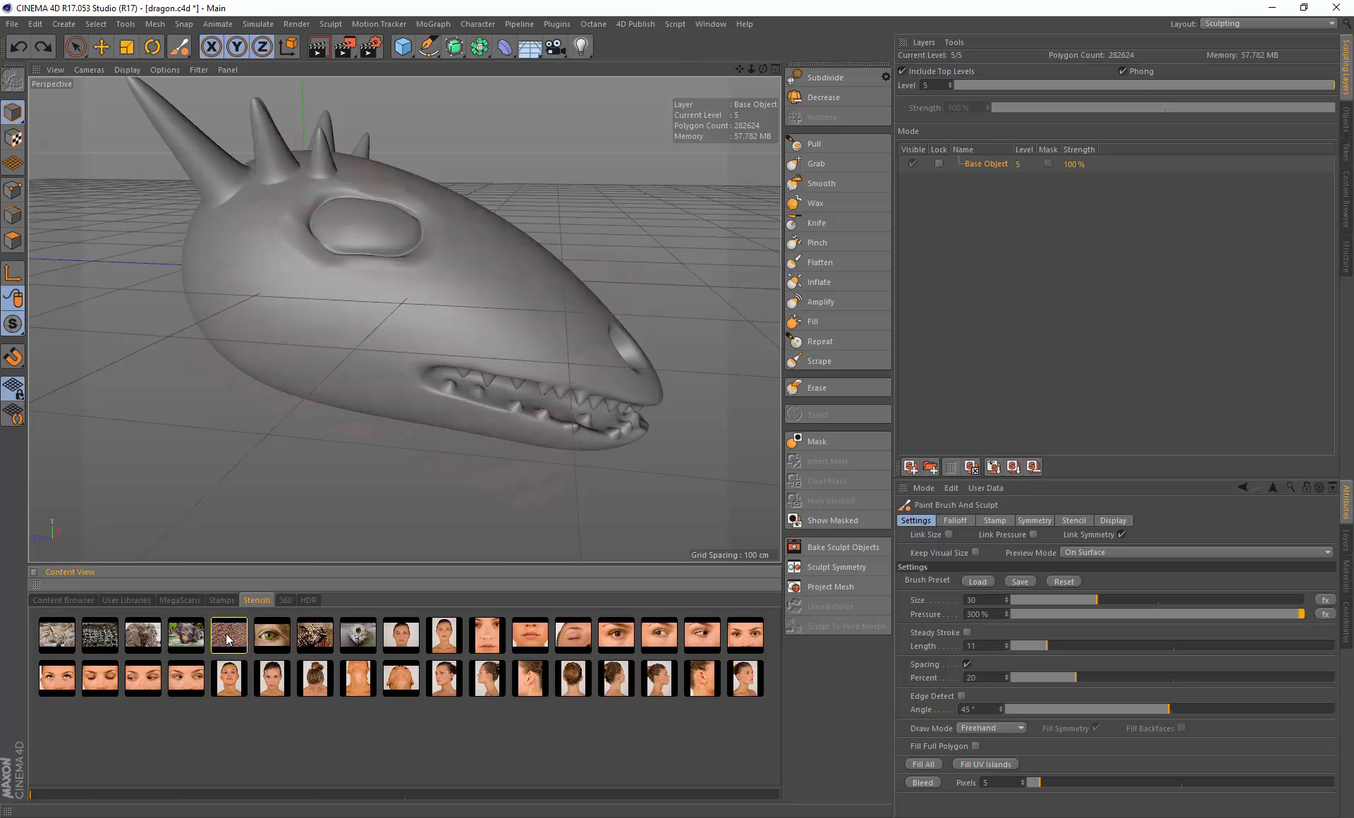
mouse_move(489, 324)
mouse_down()
mouse_move(520, 325)
mouse_move(496, 323)
mouse_up()
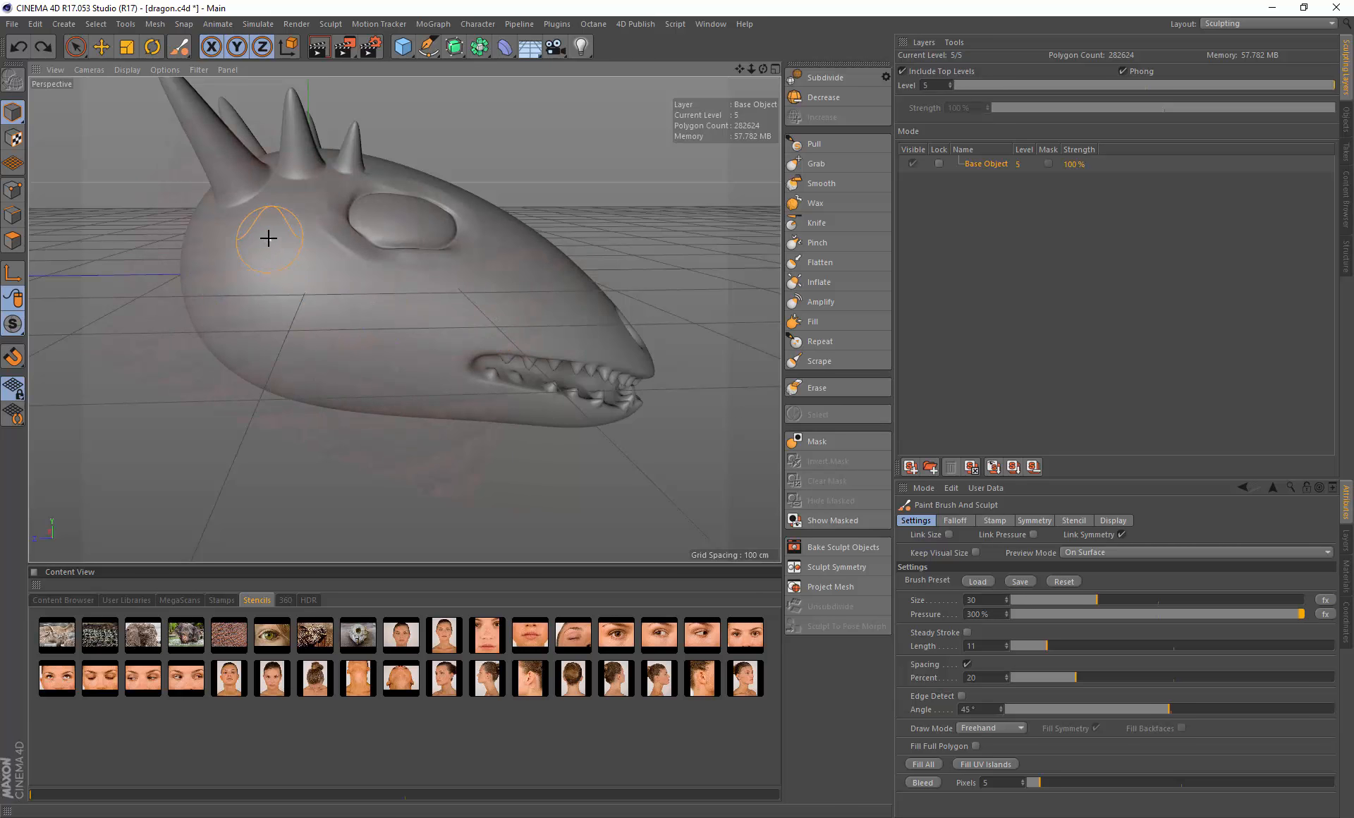
Step: Paint and sculpt the reddish-brown skin over the side of the head, from behind the eye to the snout and jaw
mouse_move(277, 223)
mouse_down()
mouse_move(237, 247)
mouse_move(237, 317)
mouse_move(303, 209)
mouse_up()
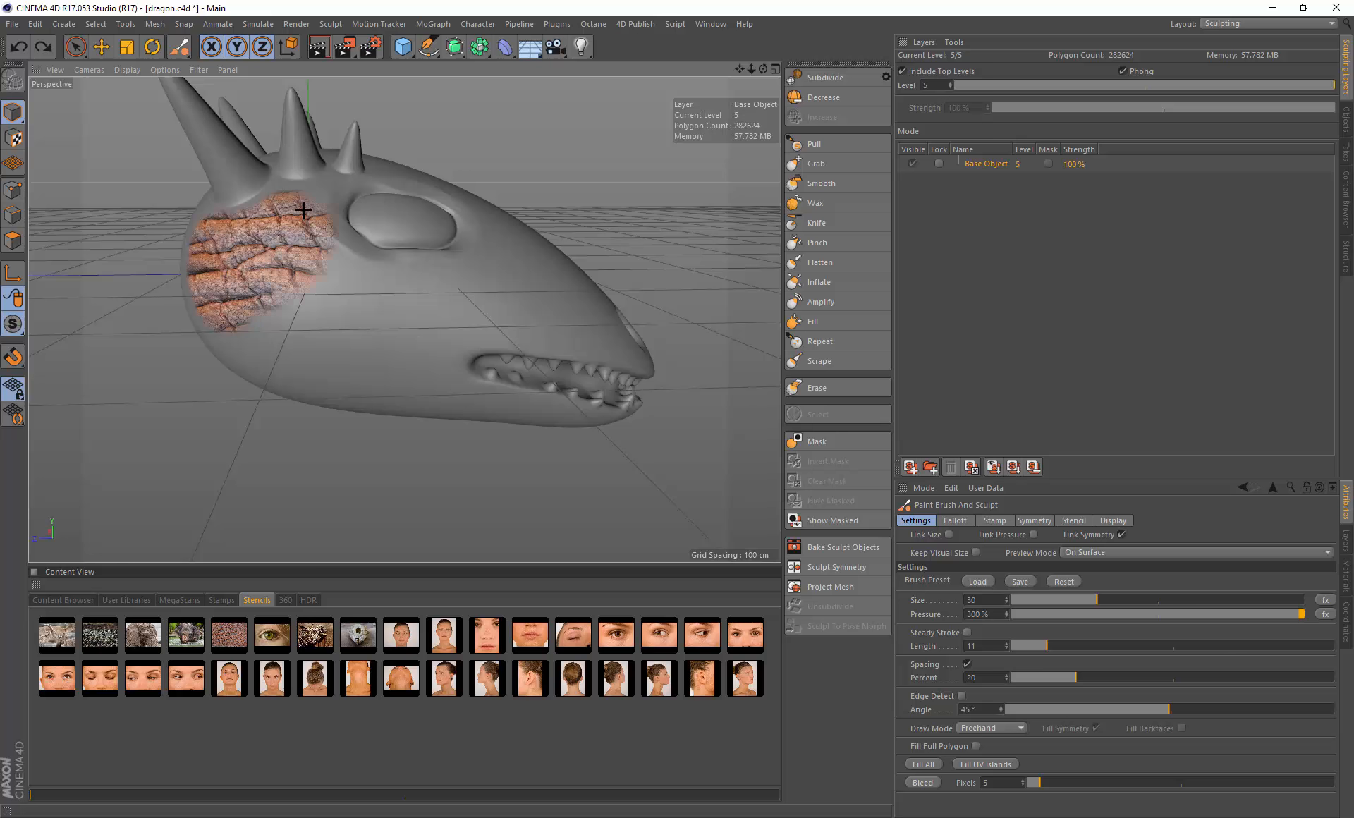
mouse_move(349, 268)
mouse_down()
mouse_move(445, 297)
mouse_move(283, 318)
mouse_move(266, 348)
mouse_move(350, 383)
mouse_move(494, 325)
mouse_move(481, 286)
mouse_up()
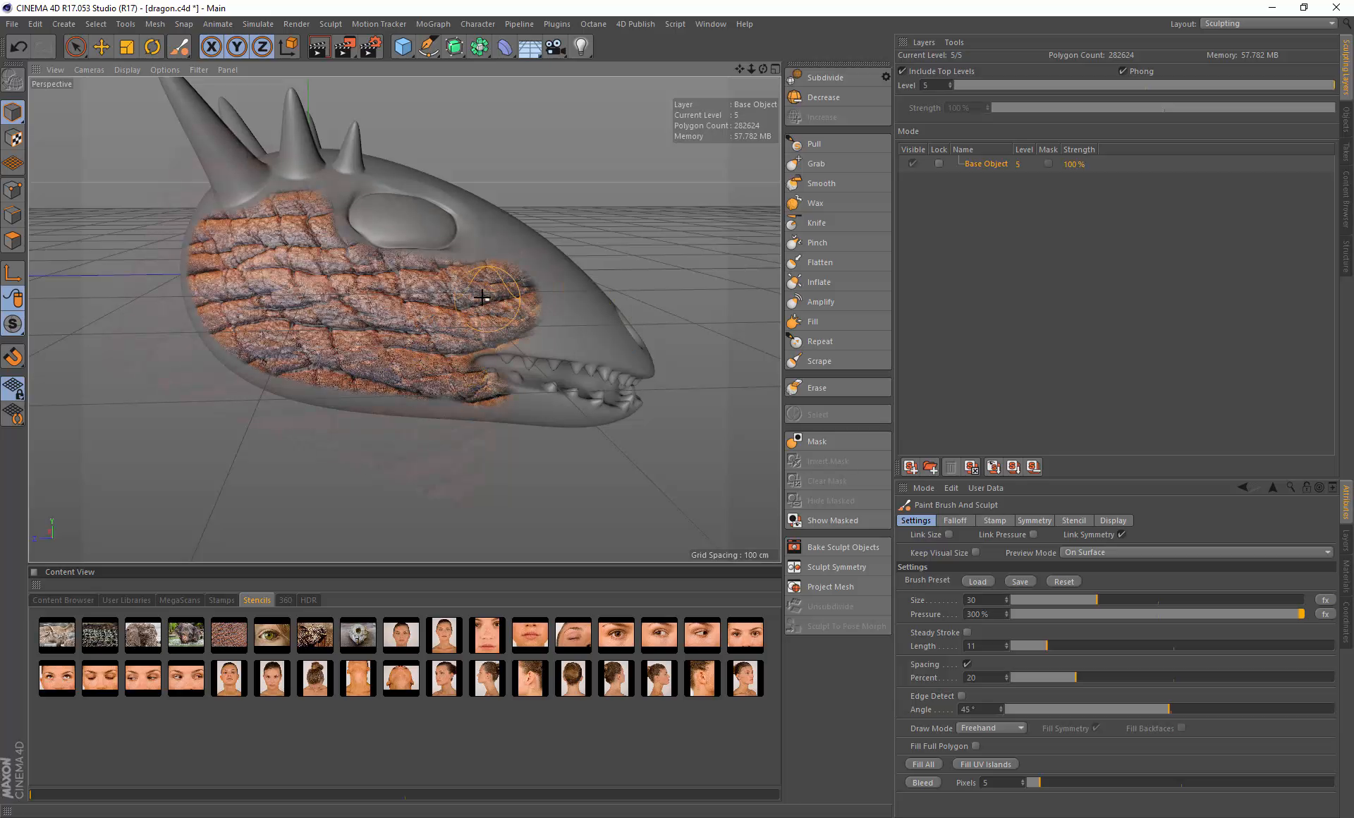
mouse_move(555, 309)
mouse_down()
mouse_move(575, 331)
mouse_move(608, 334)
mouse_up()
mouse_move(490, 374)
mouse_down()
mouse_move(539, 409)
mouse_move(600, 422)
mouse_move(430, 397)
mouse_move(458, 399)
mouse_move(497, 374)
mouse_move(303, 373)
mouse_move(229, 353)
mouse_move(345, 395)
mouse_move(473, 381)
mouse_up()
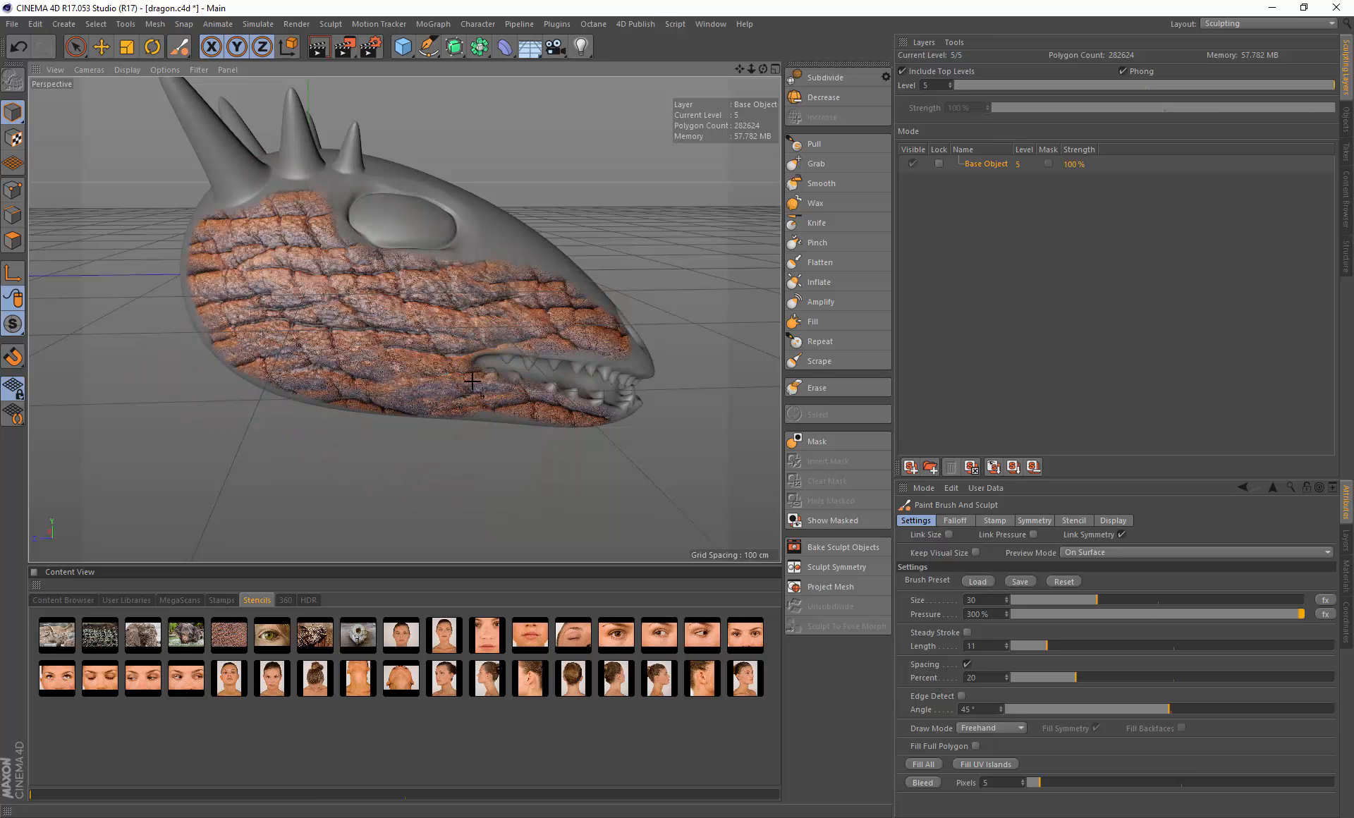
Step: Extend the reddish-brown skin over the forehead, the snout and around the nostrils and upper lip
mouse_move(531, 280)
mouse_down()
mouse_move(434, 320)
mouse_move(508, 309)
mouse_move(565, 278)
mouse_move(264, 351)
mouse_move(348, 351)
mouse_move(300, 328)
mouse_move(335, 226)
mouse_move(262, 191)
mouse_up()
mouse_move(344, 192)
mouse_down()
mouse_move(369, 279)
mouse_move(349, 282)
mouse_move(324, 370)
mouse_move(377, 329)
mouse_move(413, 396)
mouse_move(395, 352)
mouse_move(353, 416)
mouse_move(417, 441)
mouse_move(432, 472)
mouse_move(402, 519)
mouse_move(489, 456)
mouse_move(552, 369)
mouse_move(373, 328)
mouse_up()
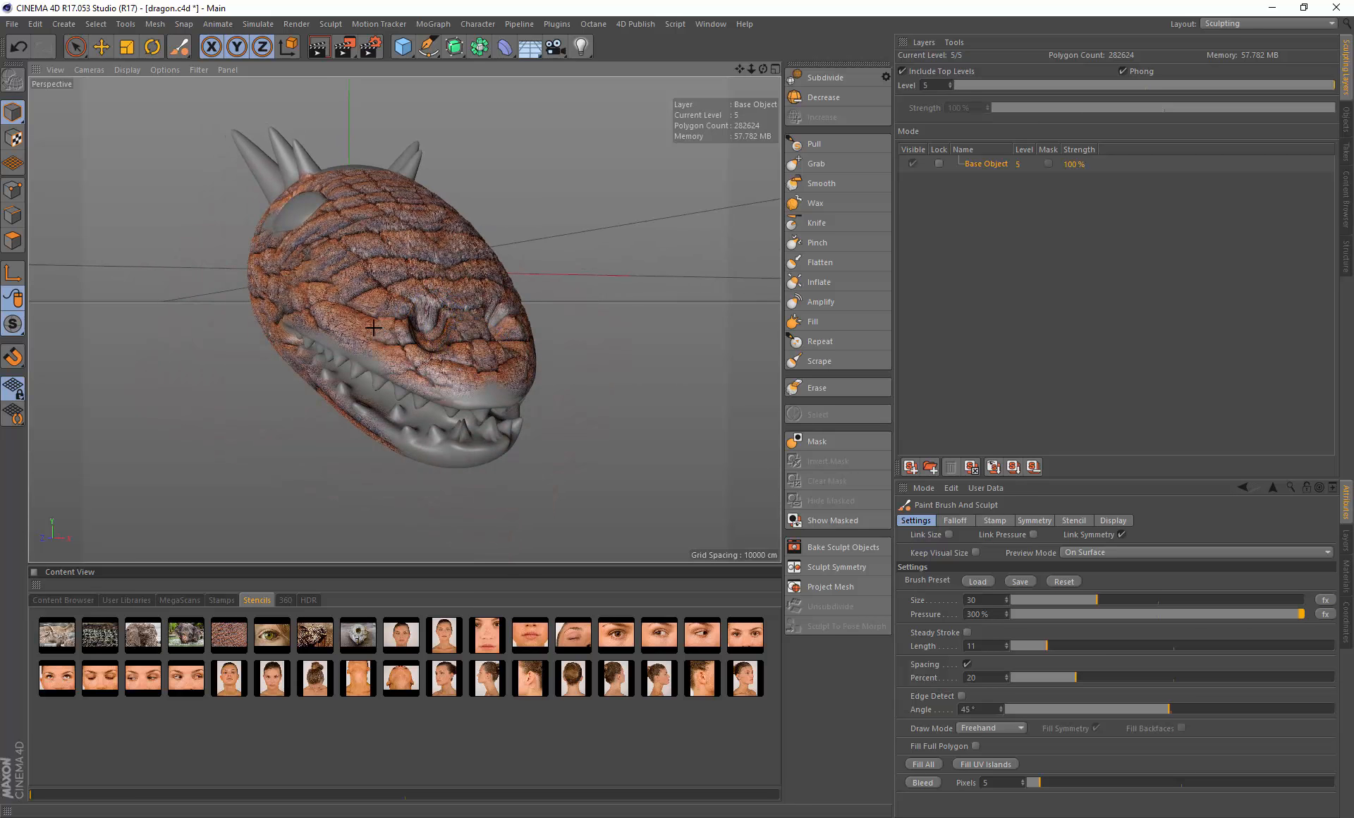
drag(473, 376, 485, 392)
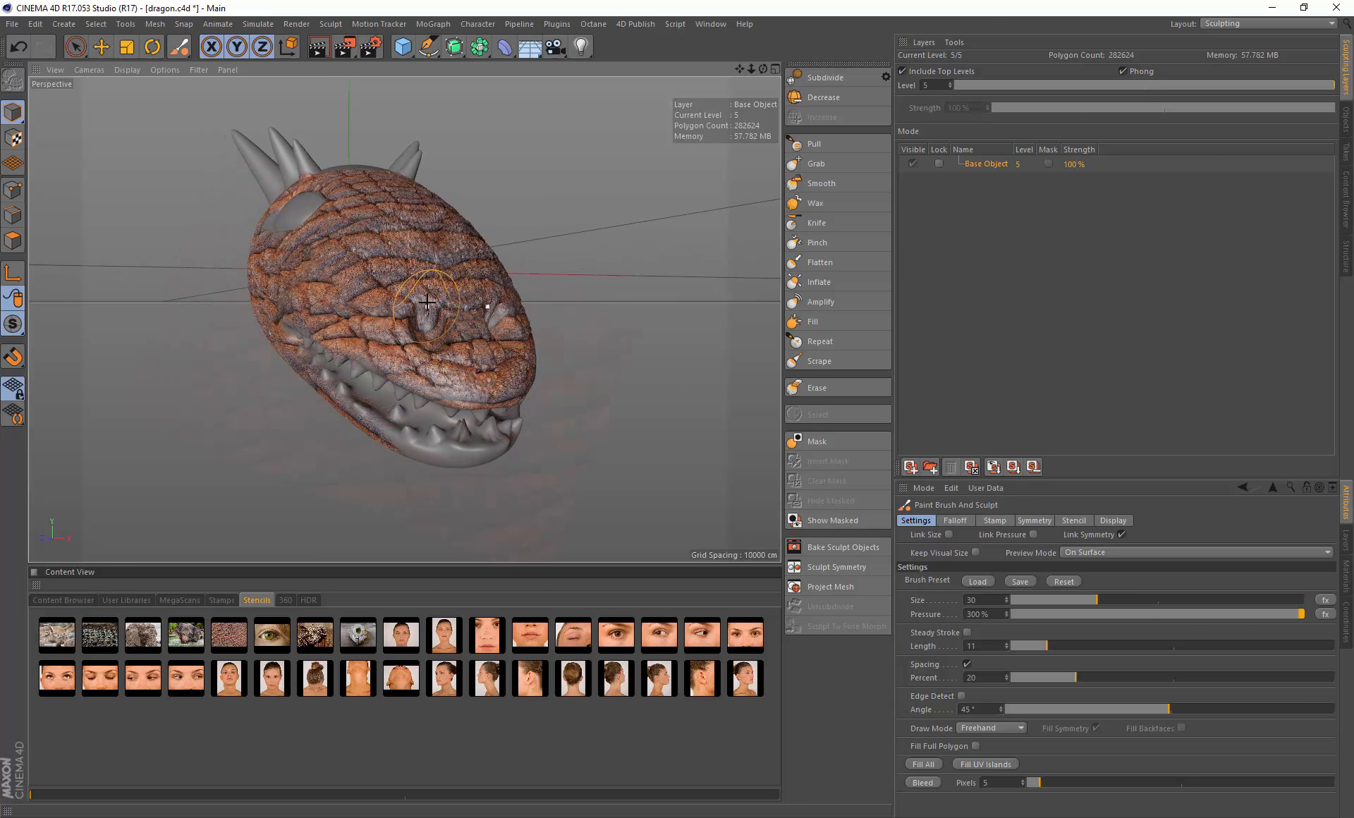
mouse_move(421, 296)
alt+mouse_down()
mouse_move(408, 338)
mouse_move(629, 314)
mouse_move(670, 269)
alt+mouse_up()
mouse_move(477, 325)
mouse_down()
mouse_move(432, 281)
mouse_move(523, 397)
mouse_move(498, 365)
mouse_move(244, 438)
mouse_move(233, 462)
mouse_up()
Step: Undo all the reddish-brown skin strokes on the head
key(ctrl+z)
key(ctrl+z)
key(ctrl+z)
key(ctrl+z)
key(ctrl+z)
key(ctrl+z)
key(ctrl+z)
key(ctrl+z)
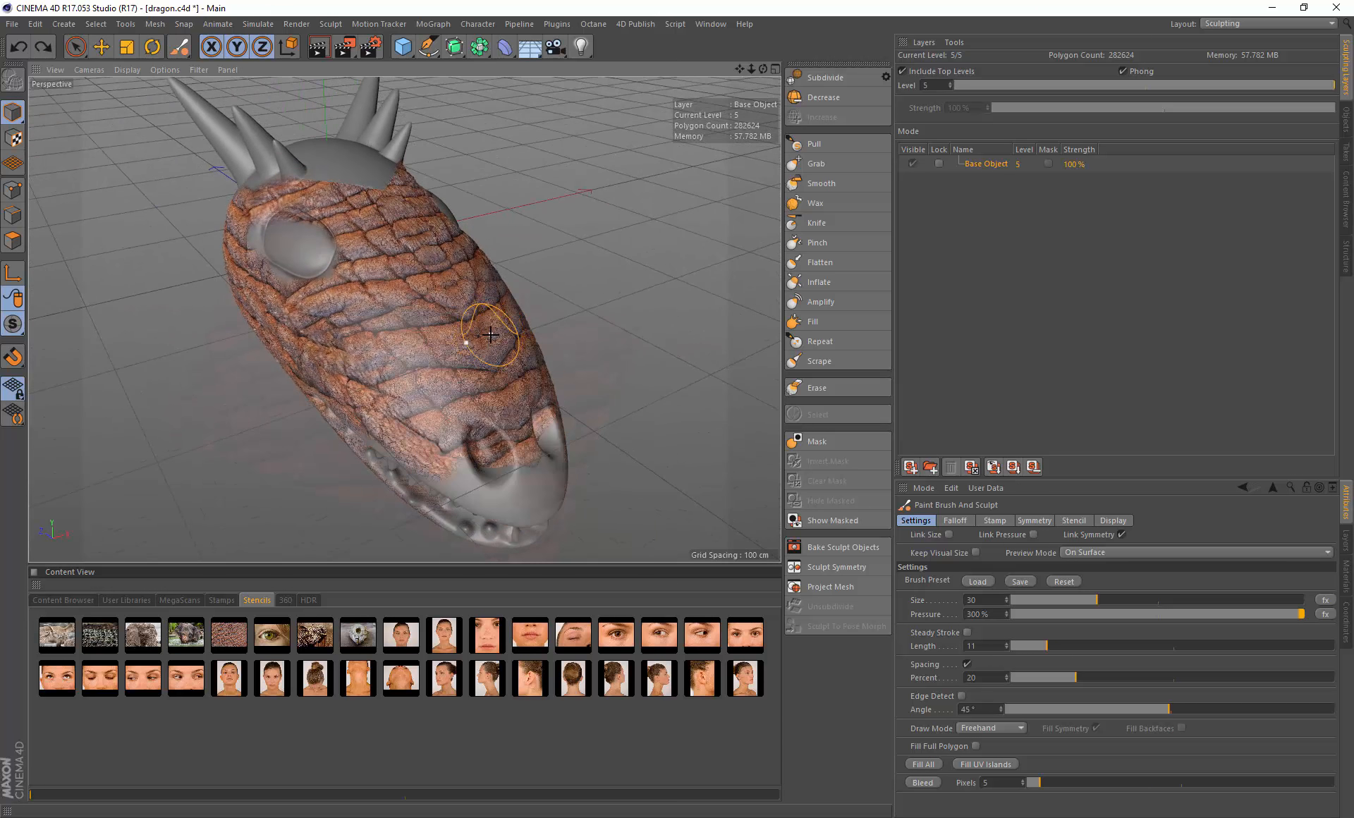
key(ctrl+z)
key(ctrl+z)
key(ctrl+z)
key(ctrl+z)
key(ctrl+z)
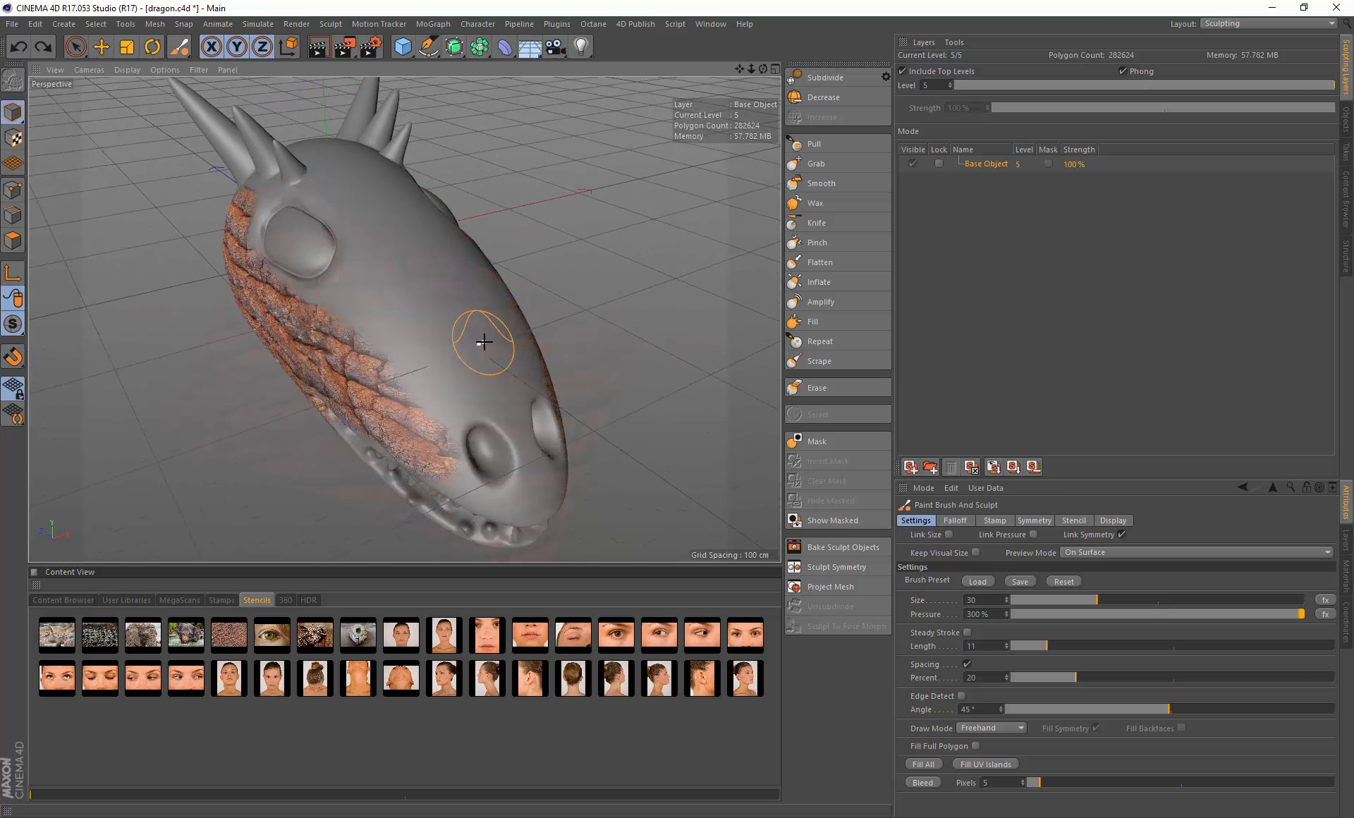
Step: Subdivide the head to level 6 and add a new sculpting layer above the base object
alt+drag(404, 302, 555, 292)
click(823, 79)
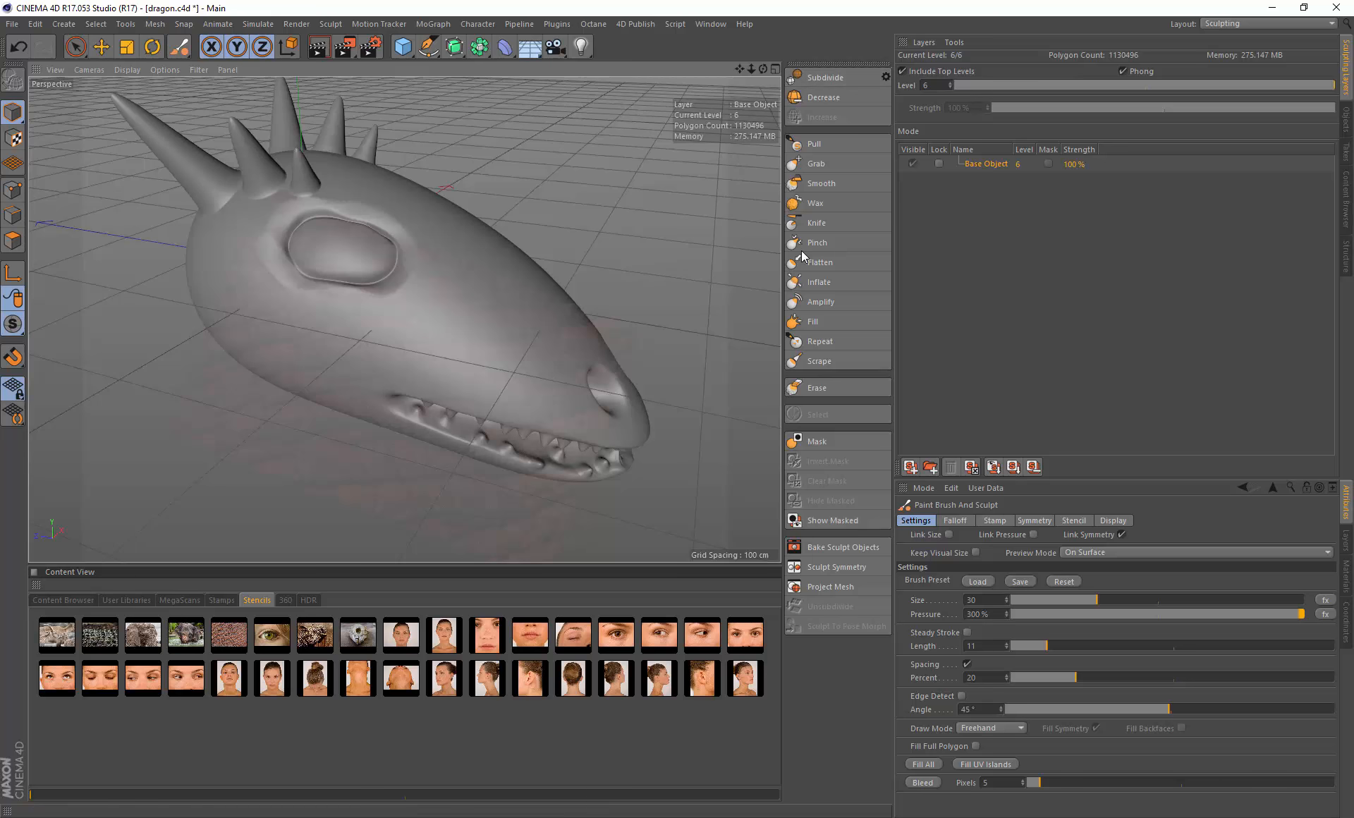
click(911, 468)
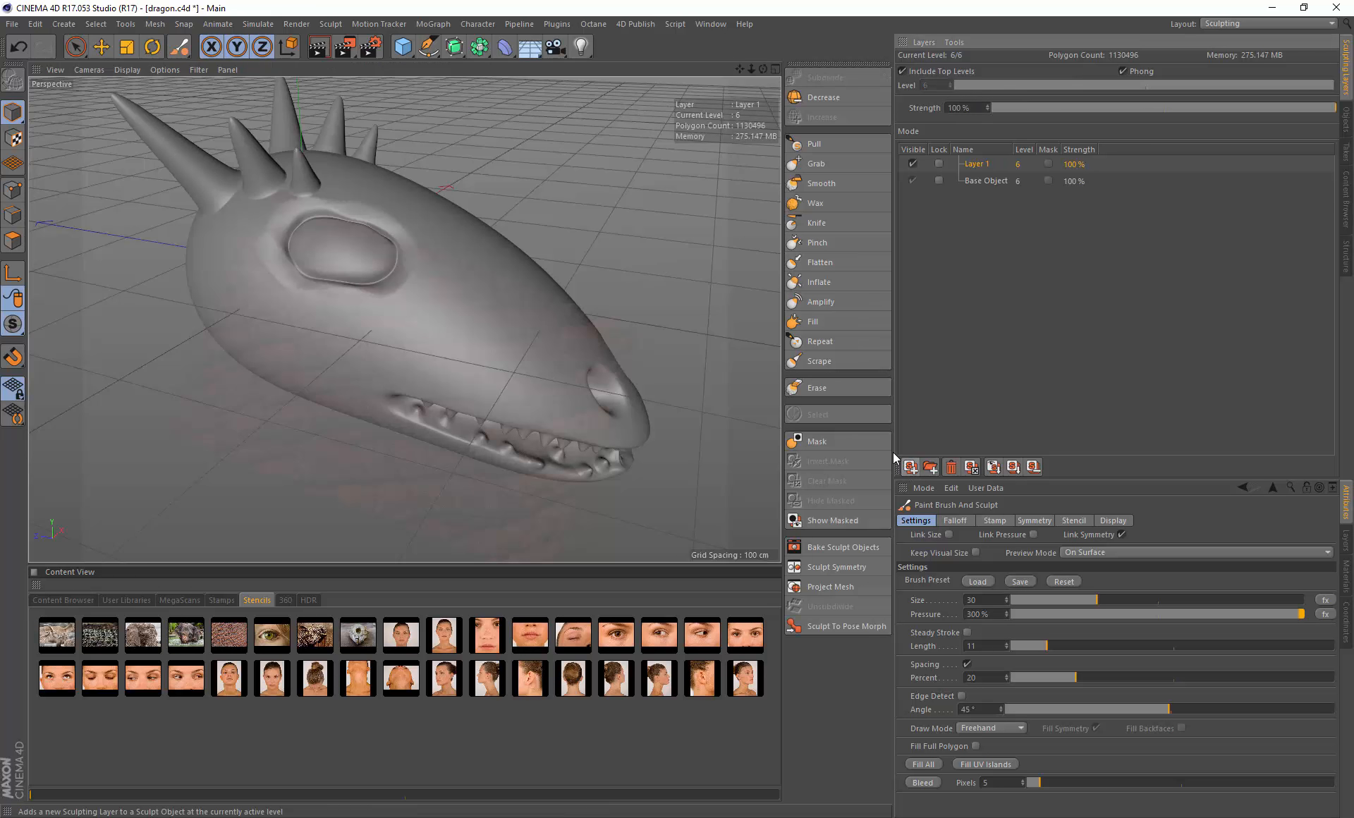
Step: Paint and sculpt the reddish-brown skin on the new layer over the back of the head behind the eye
mouse_move(495, 357)
alt+mouse_down()
mouse_move(544, 323)
mouse_move(482, 339)
alt+mouse_up()
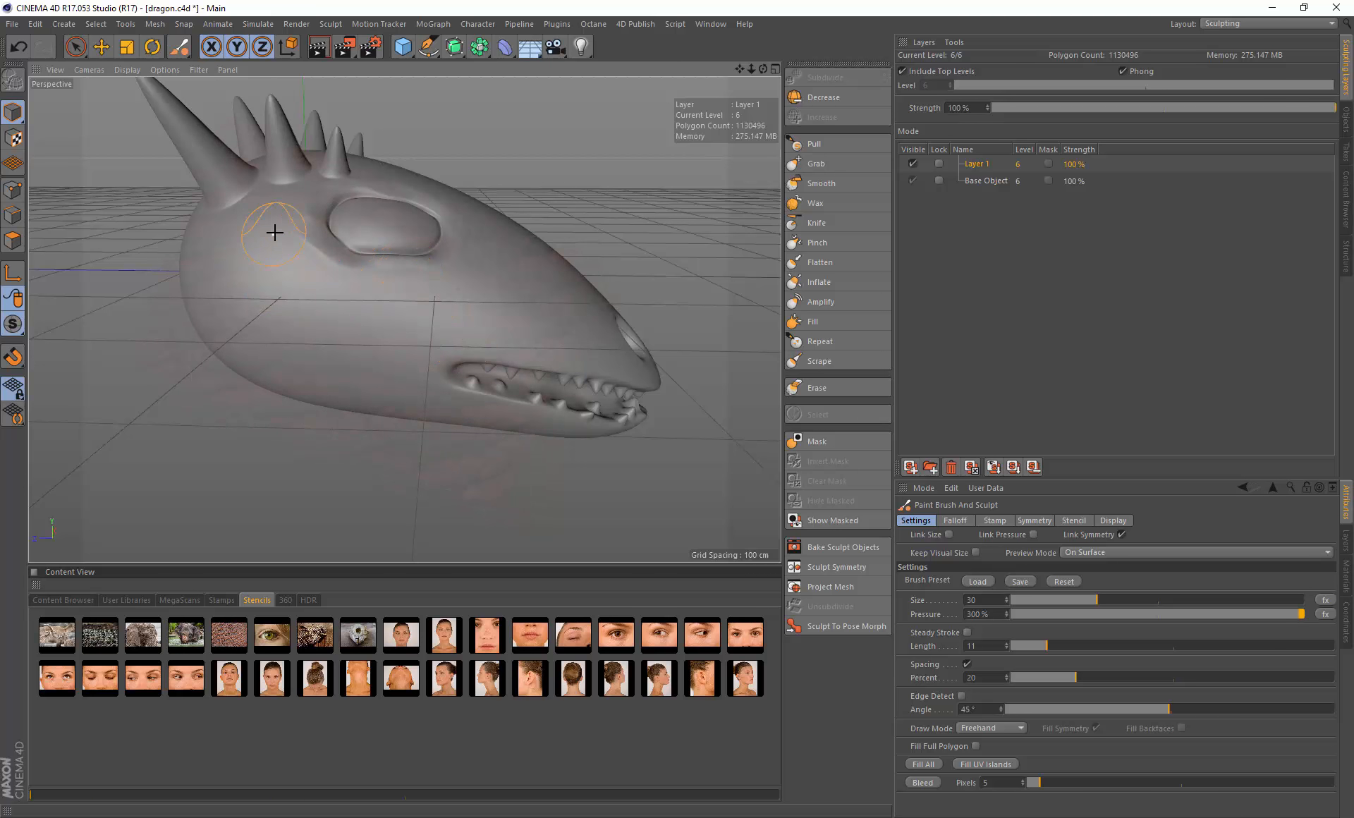
mouse_move(269, 212)
mouse_down()
mouse_move(222, 236)
mouse_move(201, 279)
mouse_up()
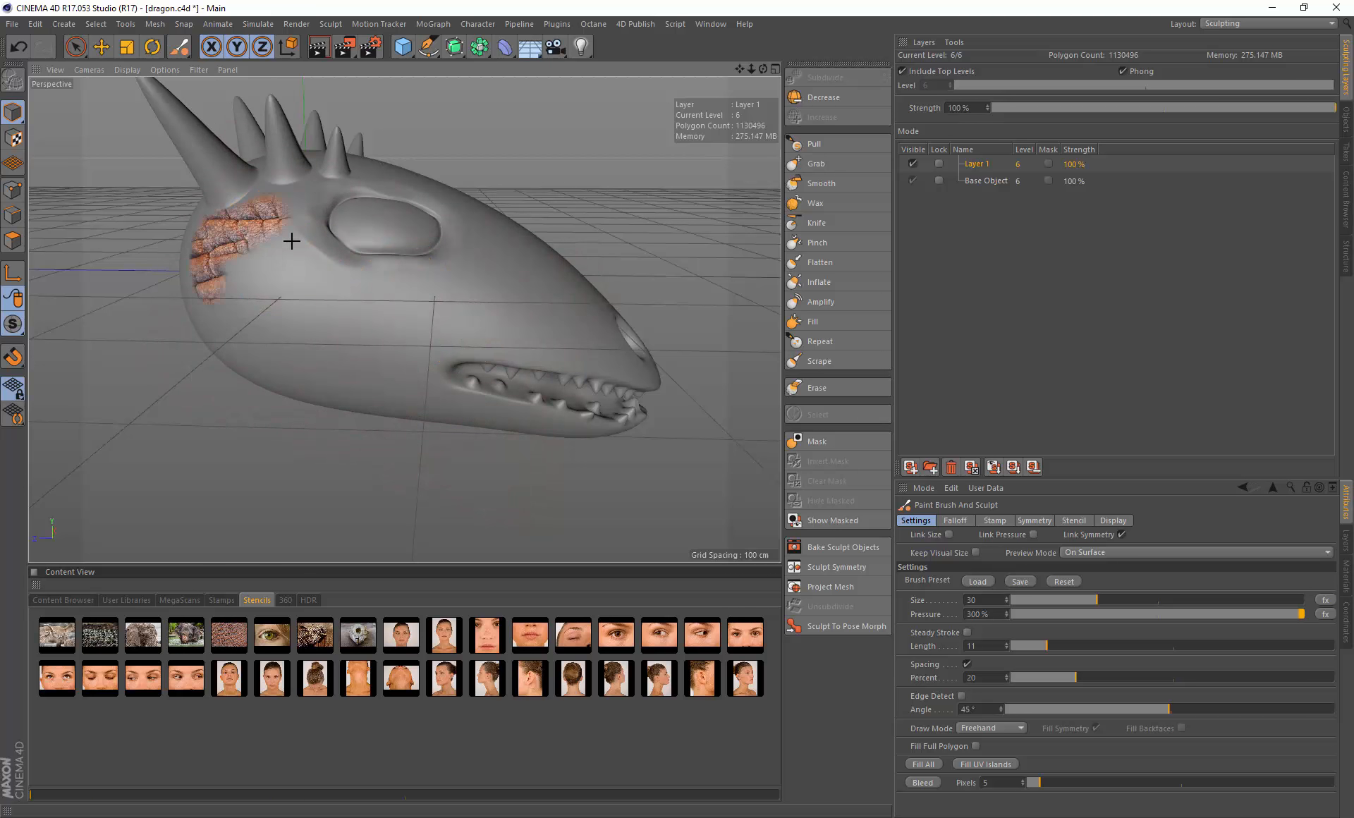
drag(292, 241, 226, 331)
mouse_move(339, 385)
mouse_down()
mouse_move(296, 306)
mouse_move(285, 341)
mouse_up()
Step: Reduce the brush size to 21.967 and extend the reddish-brown skin over the cheek below the eye to the mouth corner and lower jaw
middle_drag(326, 318, 331, 297)
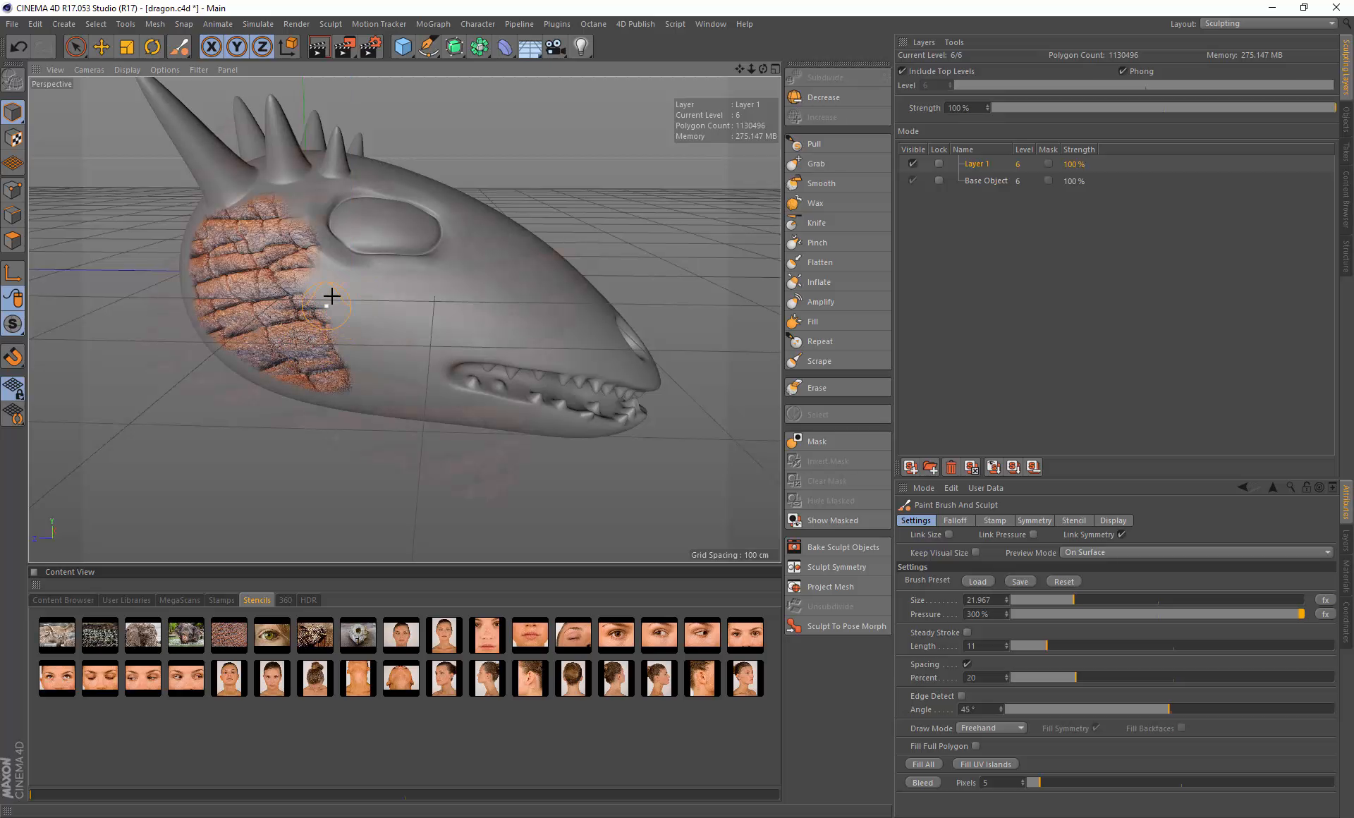
mouse_move(323, 283)
mouse_down()
mouse_move(335, 318)
mouse_move(487, 275)
mouse_move(346, 316)
mouse_move(406, 328)
mouse_move(364, 368)
mouse_move(490, 321)
mouse_up()
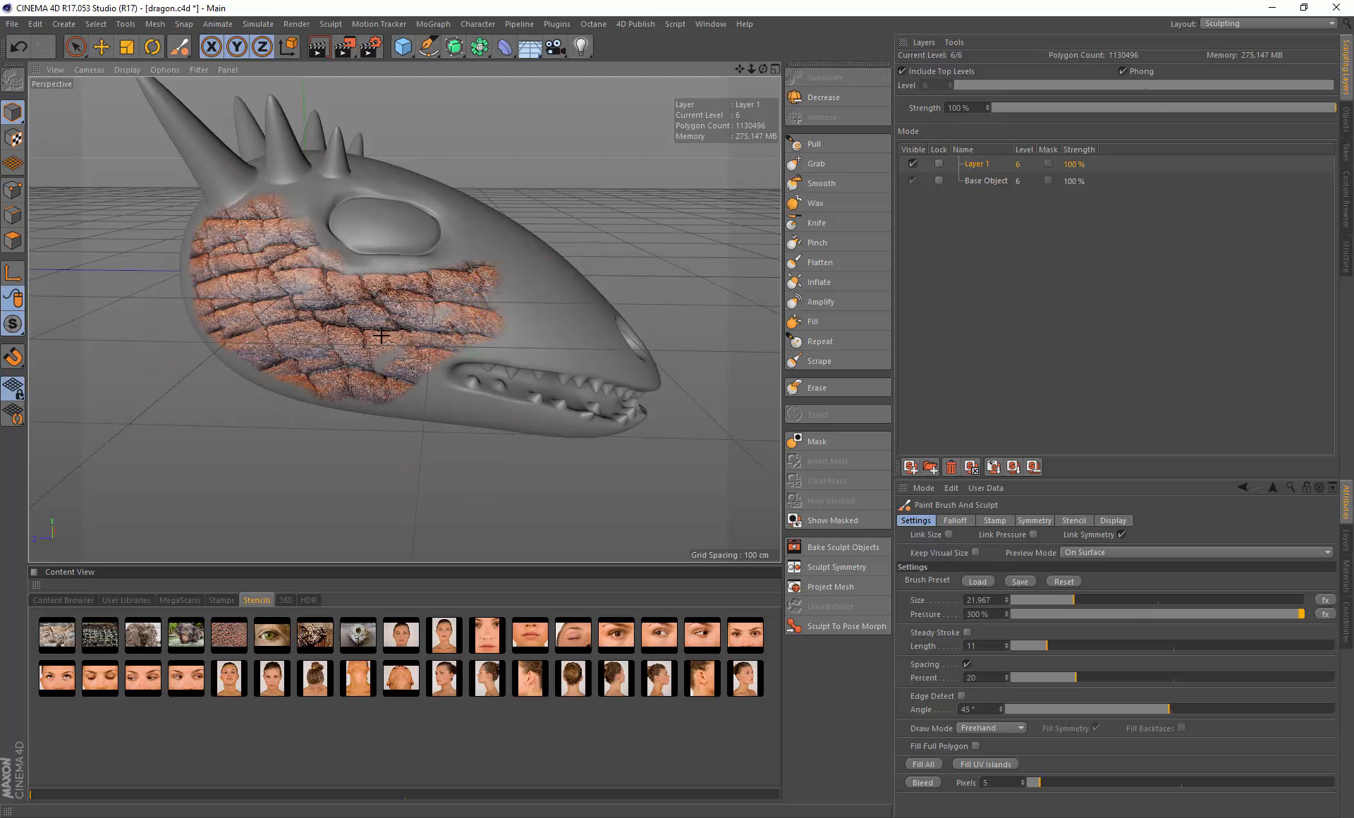
drag(392, 377, 500, 415)
mouse_move(433, 375)
mouse_down()
mouse_move(553, 357)
mouse_move(501, 291)
mouse_up()
drag(403, 275, 330, 276)
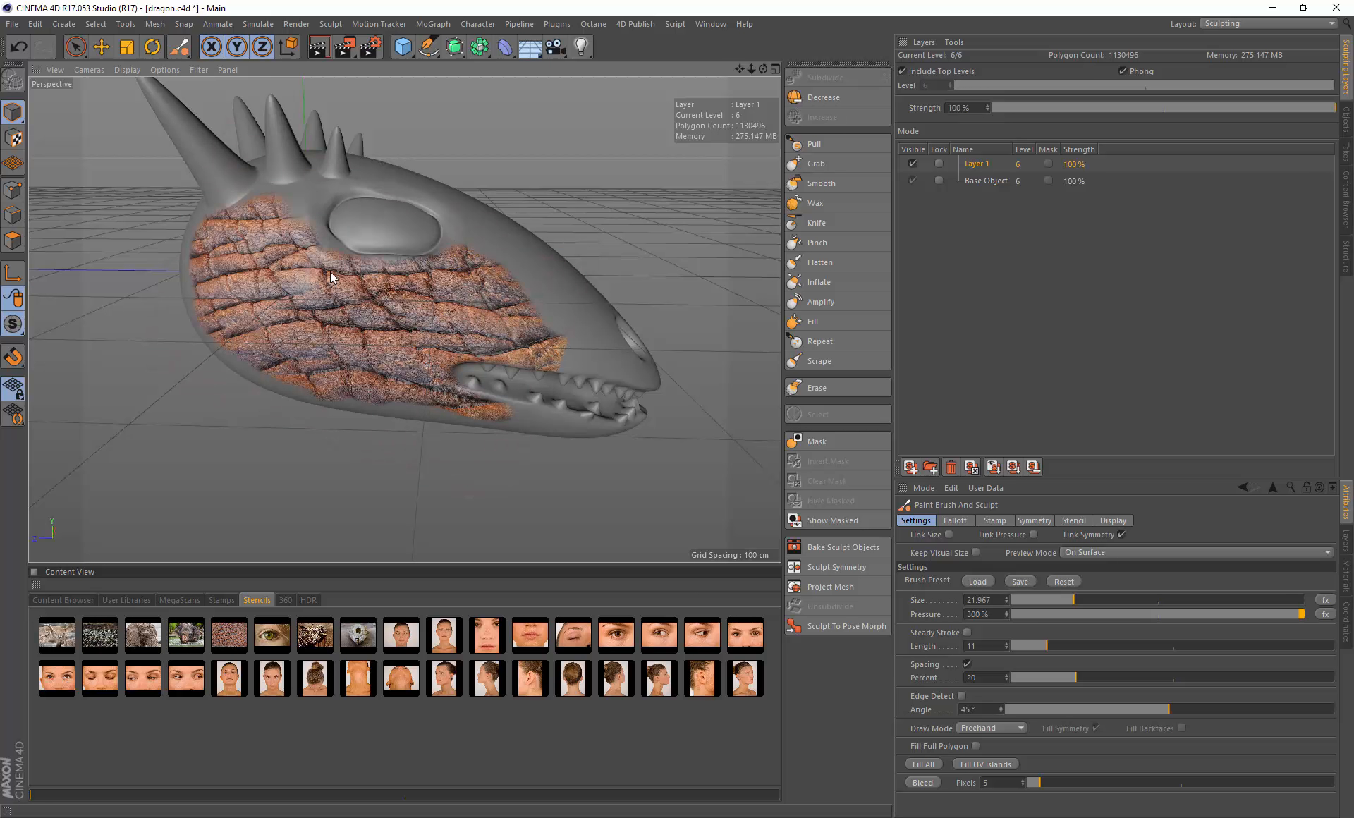
Step: Paint and sculpt the reddish-brown skin over the snout, around the nostrils, and up the forehead around the eyes
alt+drag(561, 312, 396, 275)
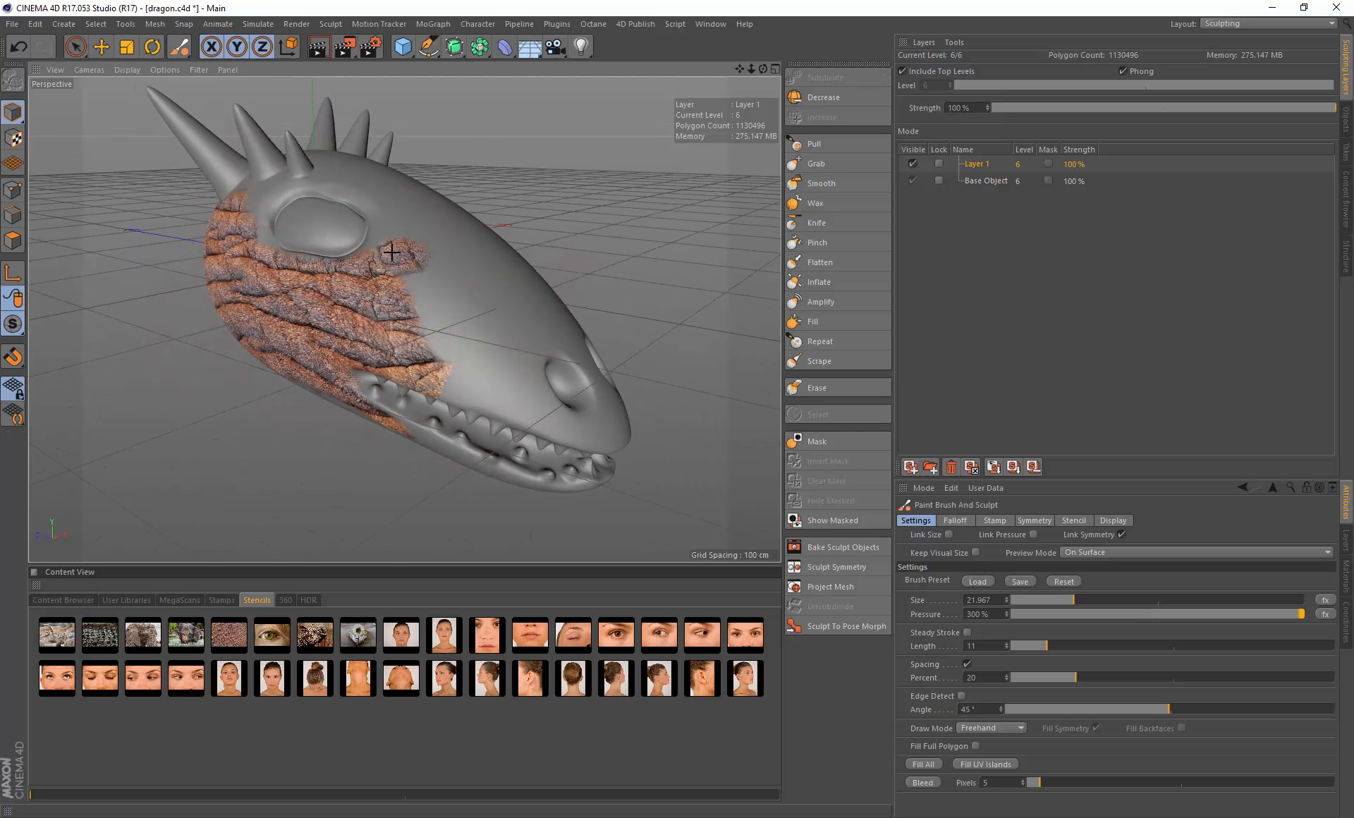
mouse_move(459, 356)
mouse_down()
mouse_move(487, 393)
mouse_move(522, 405)
mouse_move(424, 272)
mouse_move(530, 389)
mouse_move(443, 390)
mouse_move(416, 409)
mouse_move(533, 399)
mouse_move(505, 356)
mouse_move(508, 427)
mouse_move(385, 257)
mouse_move(466, 310)
mouse_move(442, 265)
mouse_move(426, 379)
mouse_up()
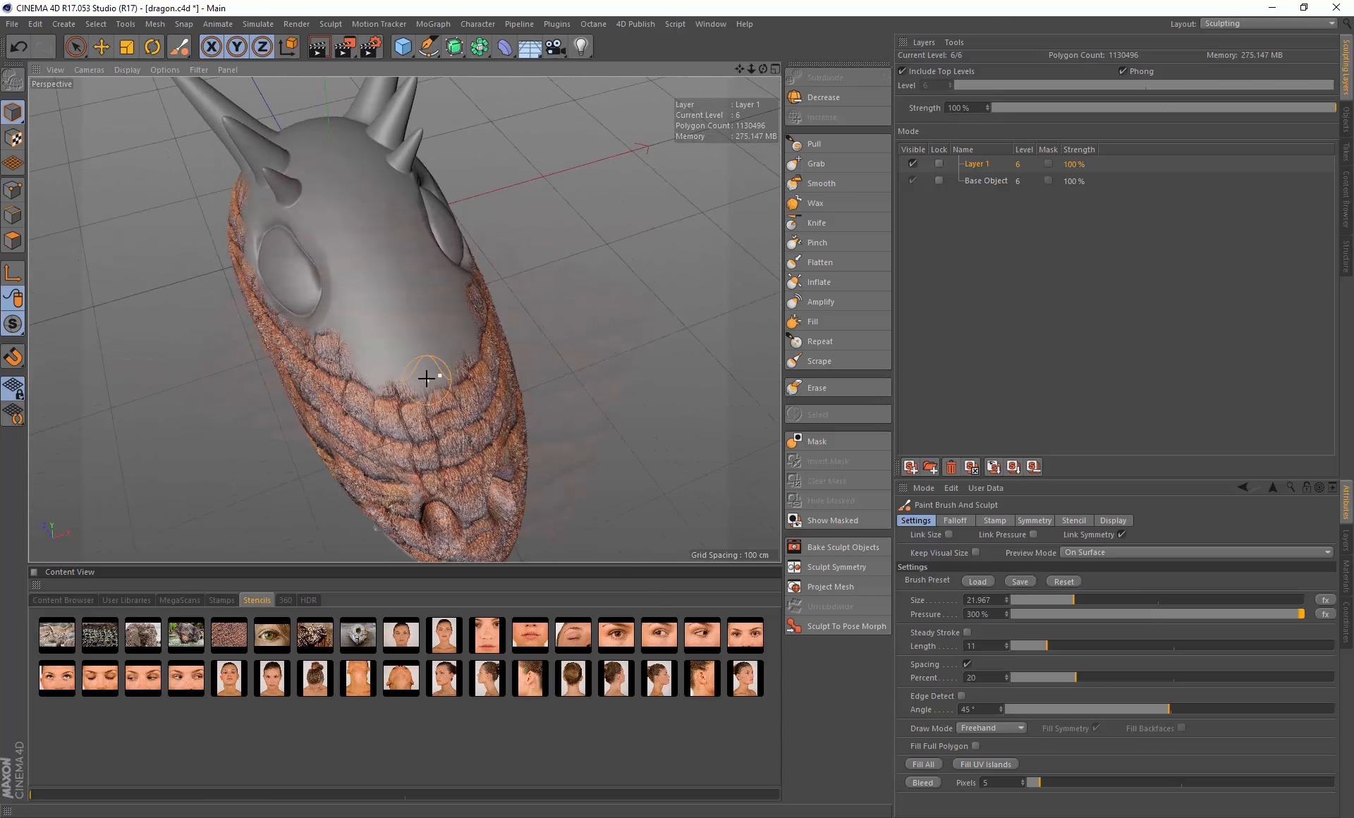
mouse_move(360, 318)
mouse_down()
mouse_move(437, 374)
mouse_move(352, 262)
mouse_move(368, 240)
mouse_move(328, 297)
mouse_move(320, 255)
mouse_up()
drag(245, 206, 252, 222)
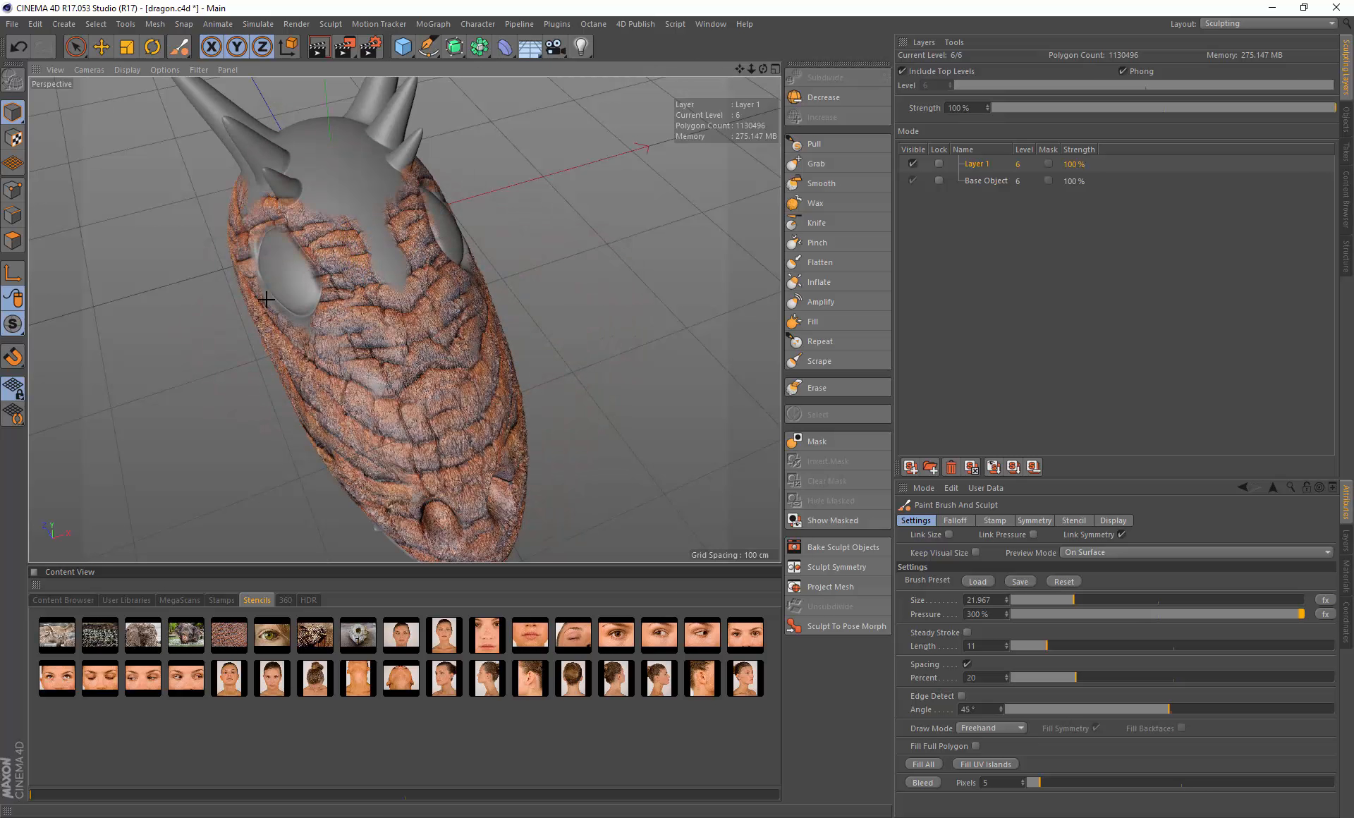
Step: Cover the crown between the horns and the back of the head with the reddish-brown skin
mouse_move(344, 227)
mouse_down()
mouse_move(387, 263)
mouse_move(359, 215)
mouse_move(406, 244)
mouse_move(534, 261)
mouse_up()
mouse_move(414, 266)
mouse_down()
mouse_move(299, 268)
mouse_move(342, 309)
mouse_move(392, 278)
mouse_move(465, 271)
mouse_move(498, 251)
mouse_up()
drag(381, 245, 390, 234)
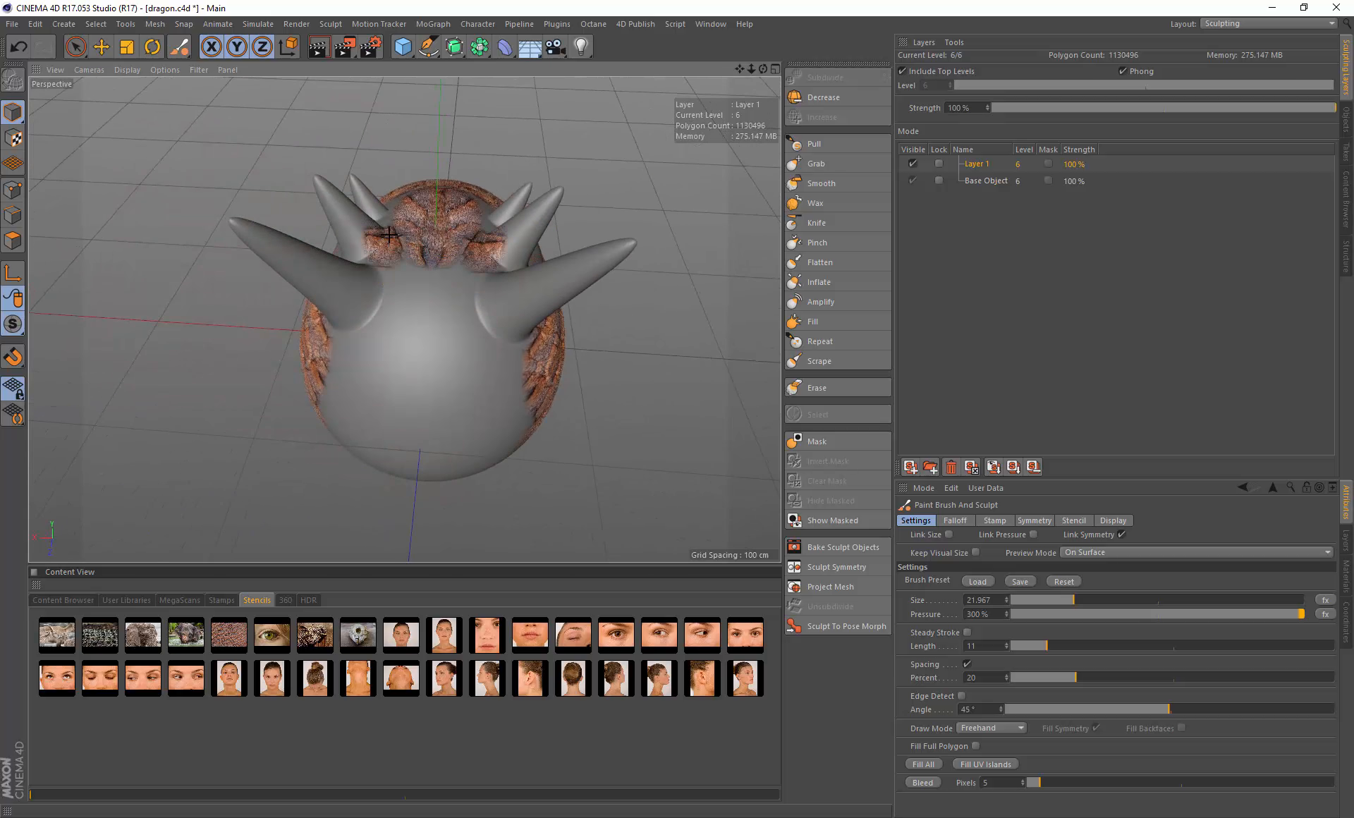
mouse_move(392, 287)
mouse_down()
mouse_move(402, 321)
mouse_move(420, 321)
mouse_move(363, 359)
mouse_move(328, 349)
mouse_move(339, 378)
mouse_move(387, 365)
mouse_move(402, 336)
mouse_up()
mouse_move(440, 288)
mouse_down()
mouse_move(384, 300)
mouse_move(448, 258)
mouse_up()
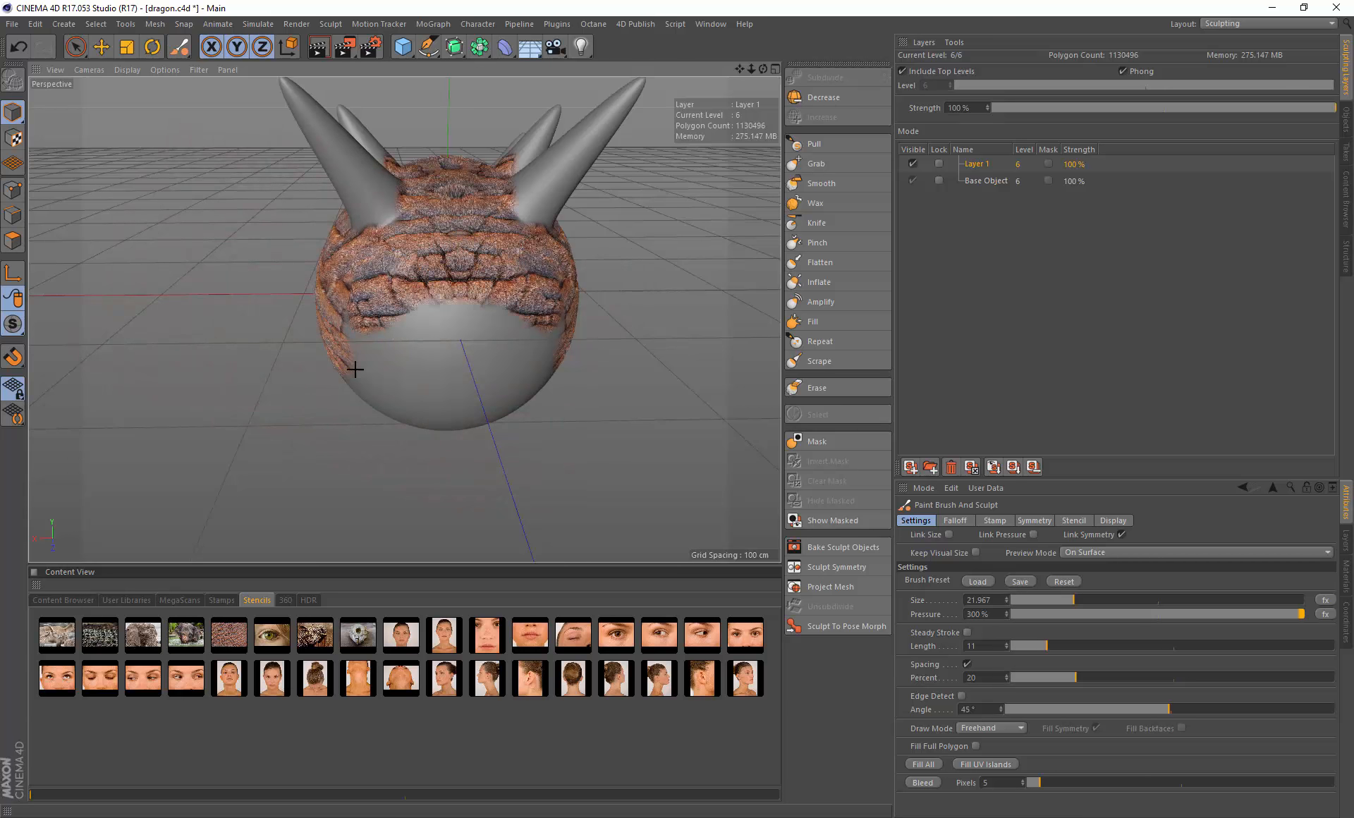
mouse_move(354, 369)
mouse_down()
mouse_move(432, 398)
mouse_move(372, 342)
mouse_move(460, 323)
mouse_move(422, 362)
mouse_move(450, 380)
mouse_move(403, 312)
mouse_move(477, 254)
mouse_move(502, 266)
mouse_move(432, 269)
mouse_move(484, 230)
mouse_move(408, 233)
mouse_move(324, 266)
mouse_move(353, 329)
mouse_move(384, 260)
mouse_move(421, 295)
mouse_move(414, 316)
mouse_move(379, 279)
mouse_move(552, 284)
mouse_up()
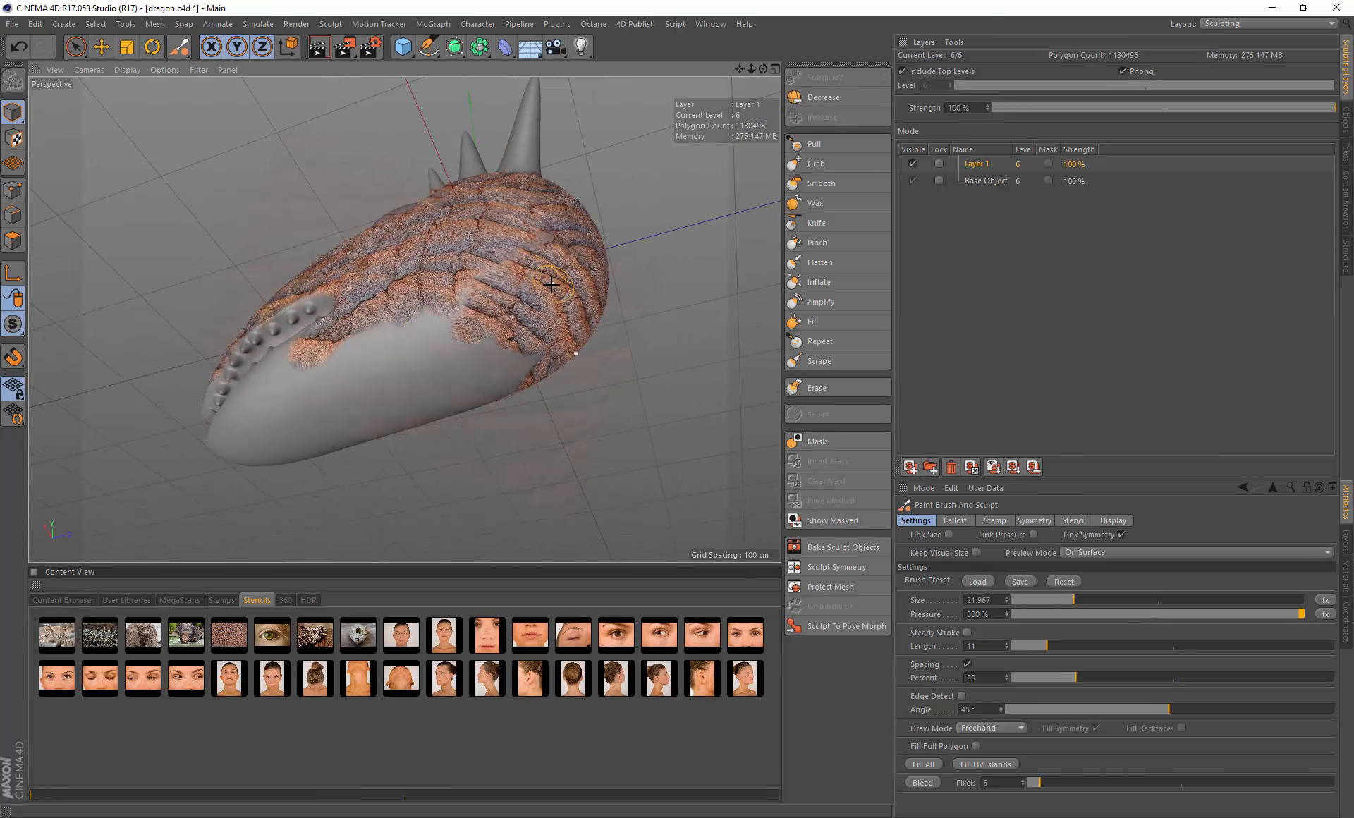
Step: Fill the underside of the lower jaw and throat with the reddish-brown skin
mouse_move(426, 332)
mouse_down()
mouse_move(293, 372)
mouse_move(454, 348)
mouse_move(358, 389)
mouse_move(393, 303)
mouse_move(499, 318)
mouse_move(414, 323)
mouse_move(320, 294)
mouse_move(424, 307)
mouse_move(405, 311)
mouse_move(442, 277)
mouse_move(423, 319)
mouse_move(374, 284)
mouse_move(332, 305)
mouse_move(342, 324)
mouse_up()
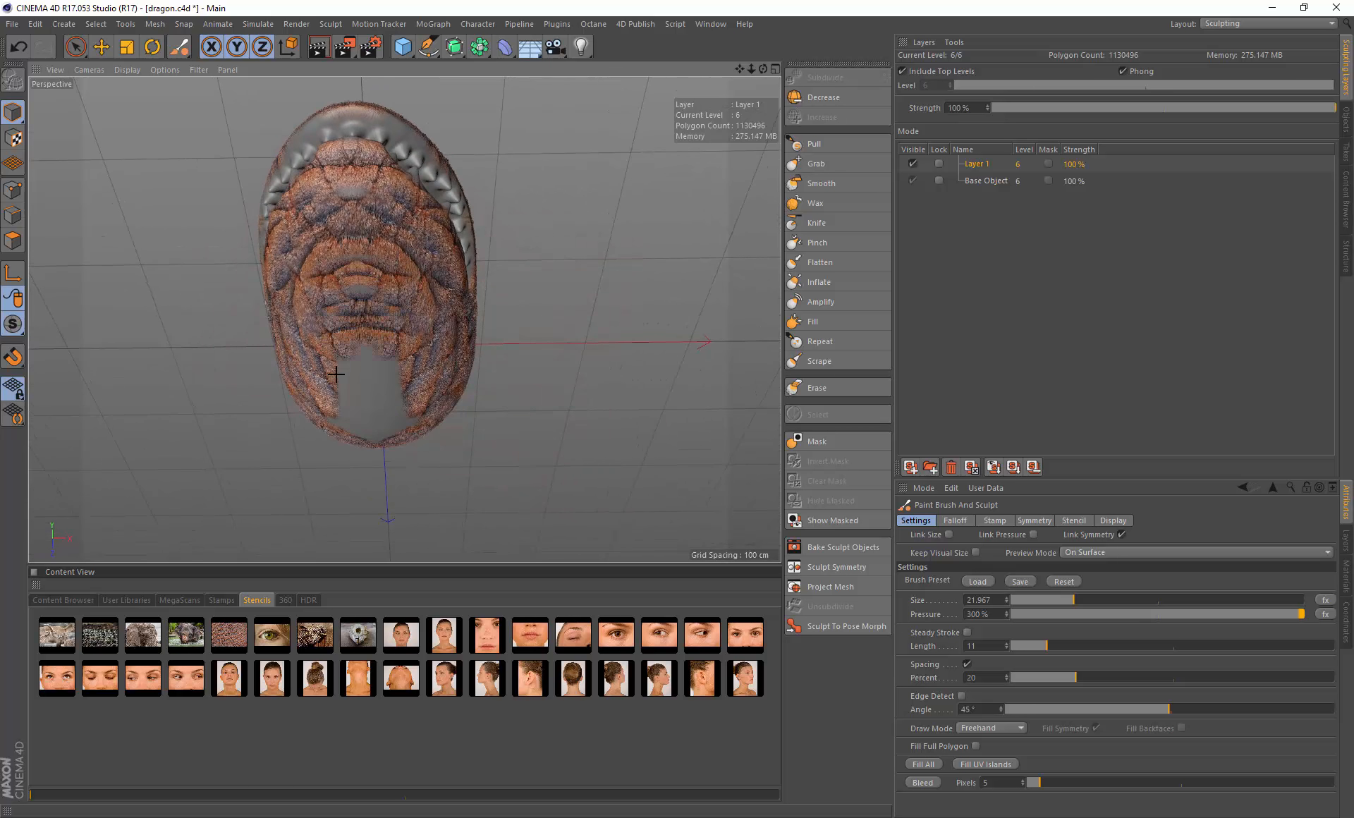
drag(335, 375, 341, 435)
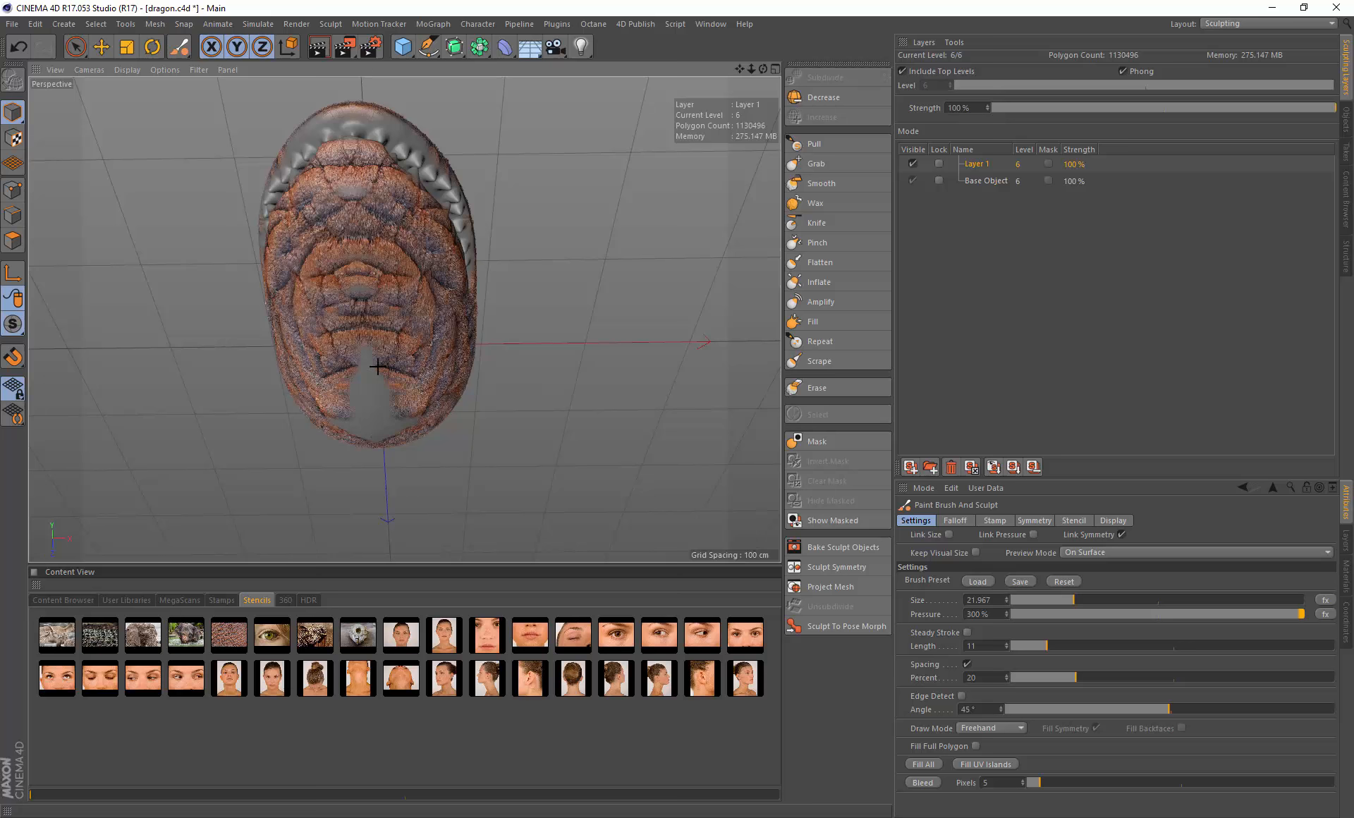
mouse_move(378, 366)
mouse_down()
mouse_move(363, 332)
mouse_move(380, 400)
mouse_up()
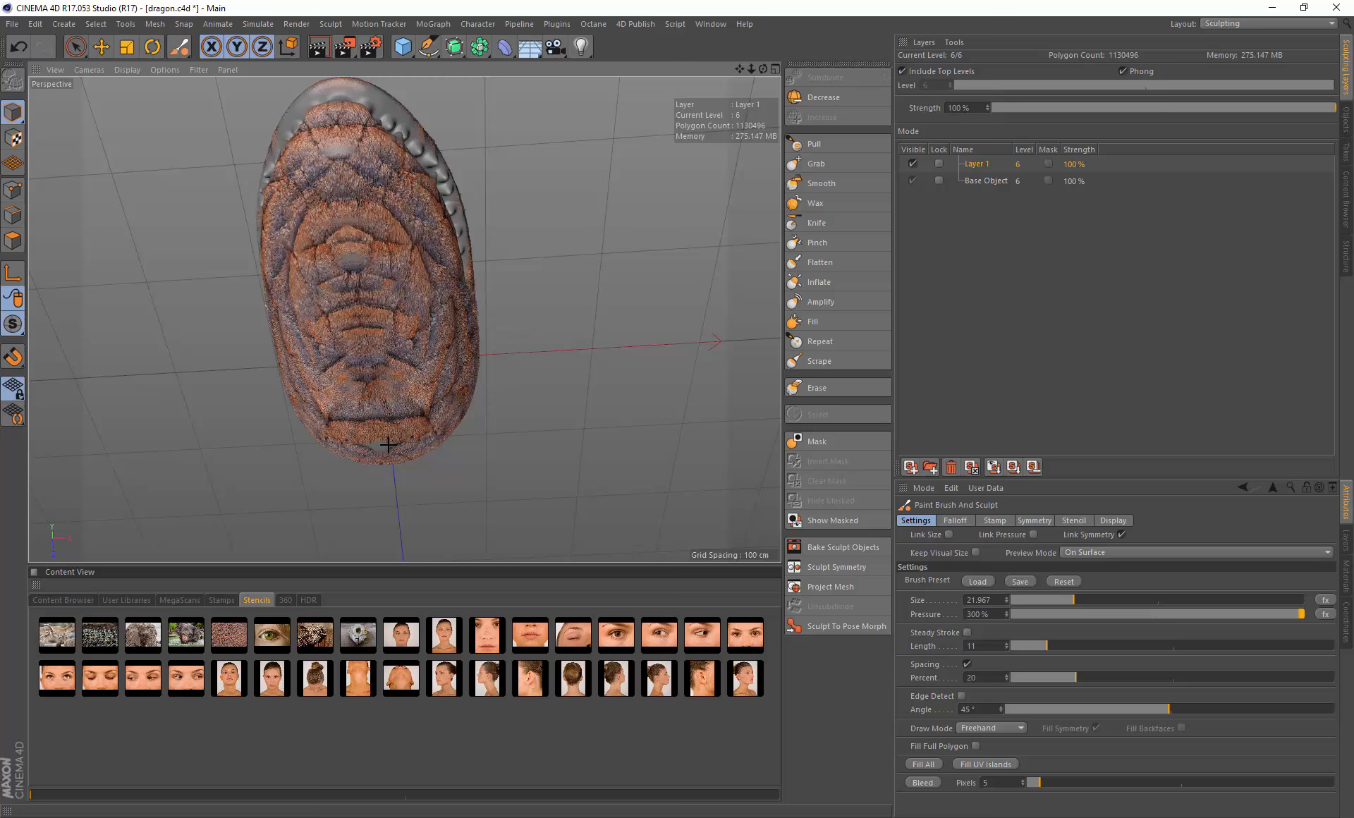
Step: Try Layer 1 strengths of 43%, 0% and 91% to compare the depth of the skin relief
mouse_move(378, 342)
alt+mouse_down()
mouse_move(403, 305)
mouse_move(484, 386)
mouse_move(352, 381)
mouse_move(476, 378)
mouse_move(451, 374)
mouse_move(399, 311)
mouse_move(647, 453)
mouse_move(429, 362)
mouse_move(420, 289)
mouse_move(438, 348)
mouse_move(456, 255)
mouse_move(741, 332)
alt+mouse_up()
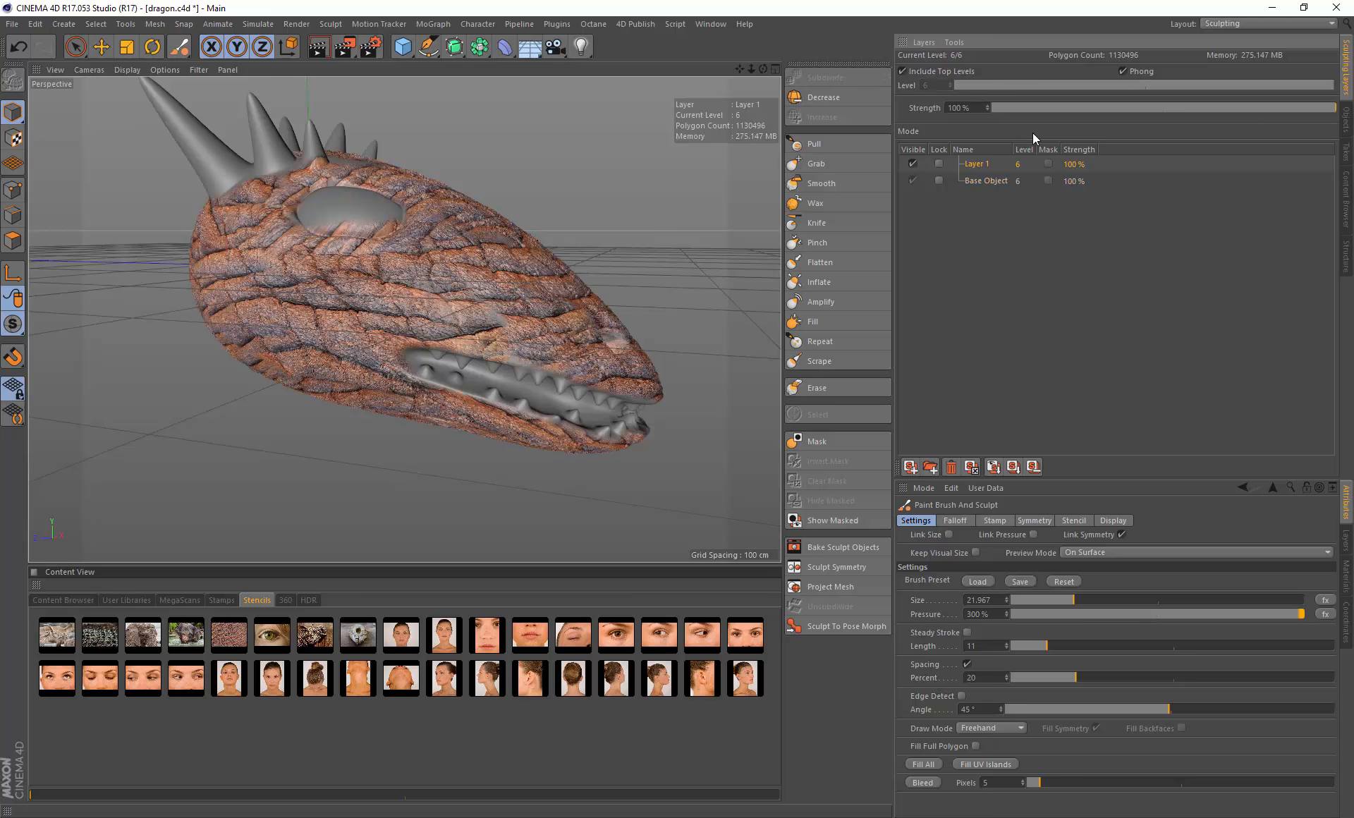
drag(1203, 111, 1140, 108)
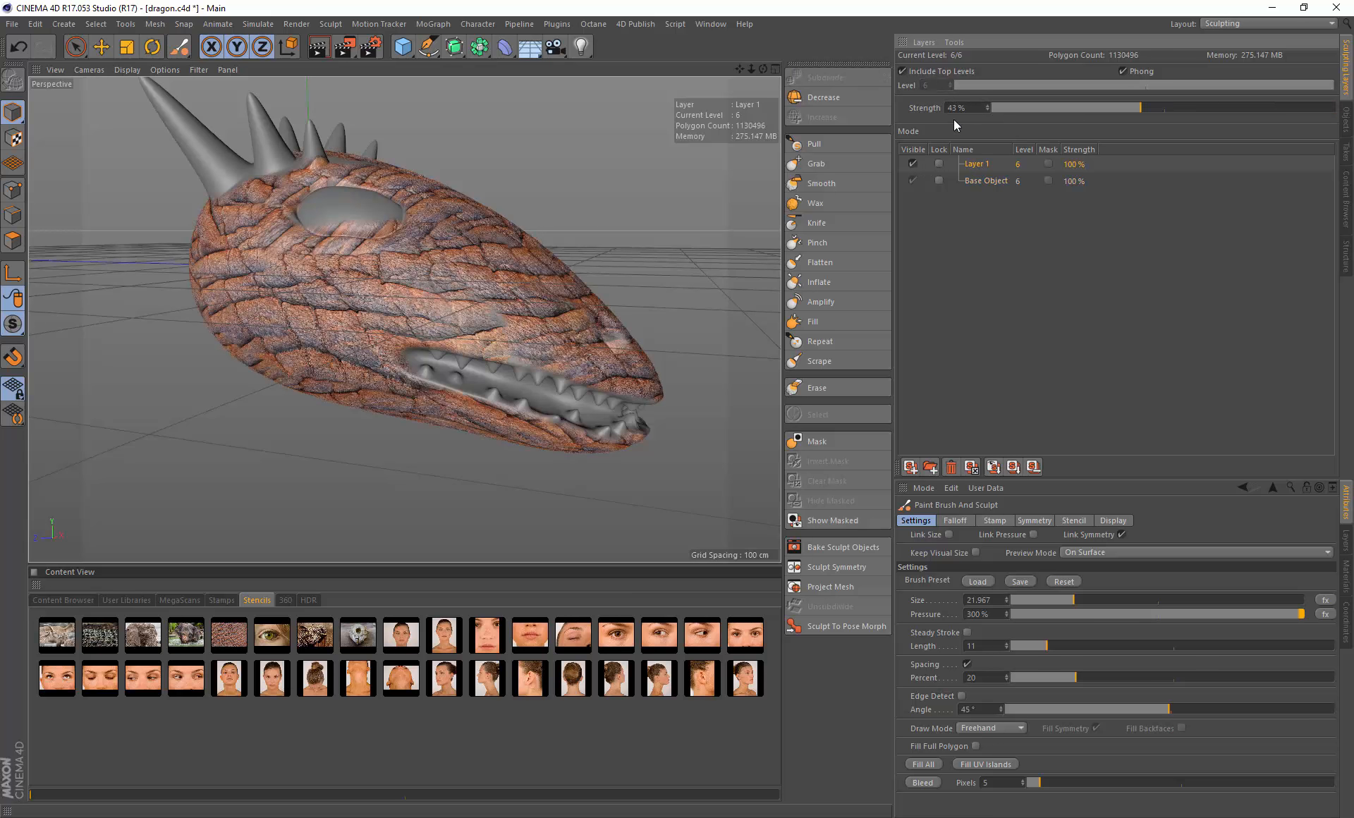
drag(953, 119, 971, 112)
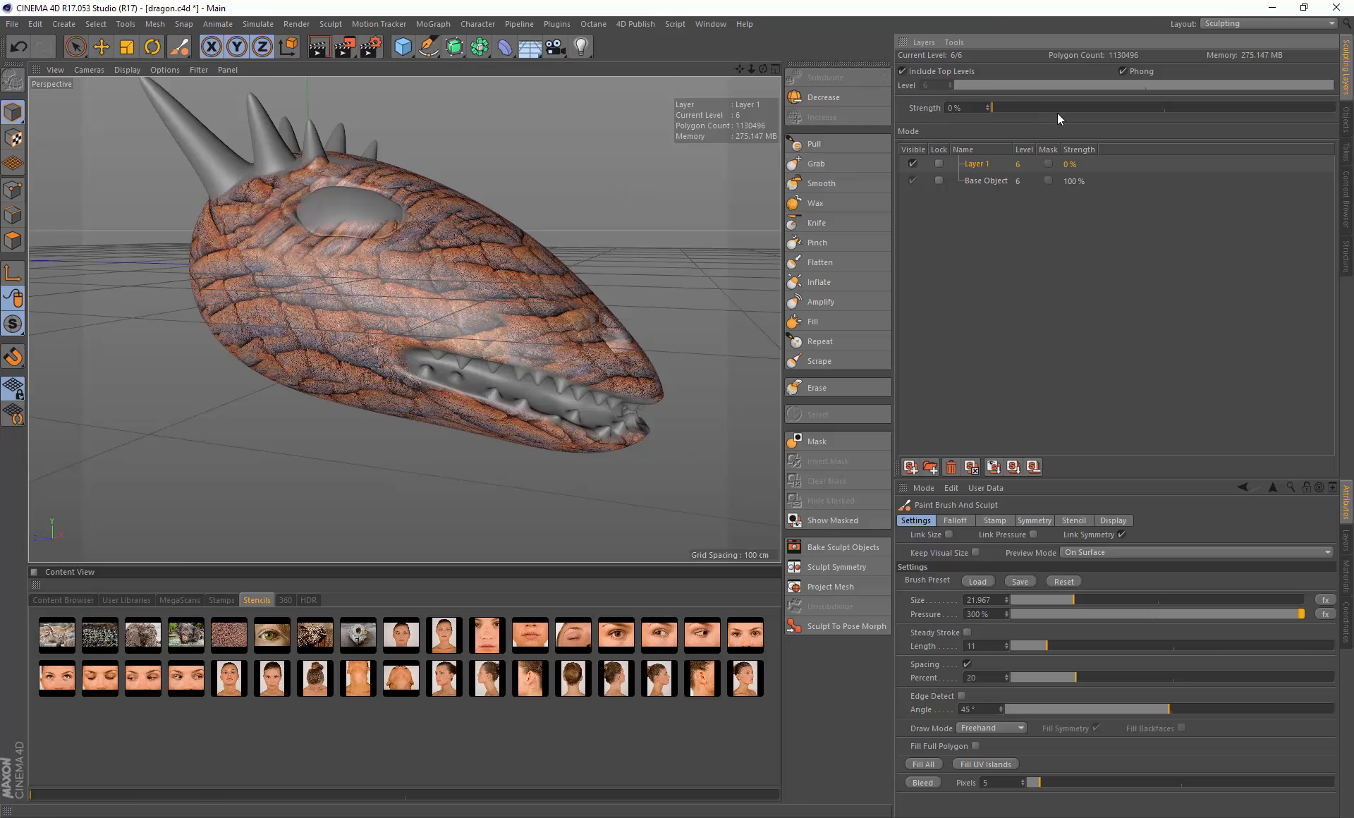
drag(1165, 106, 1346, 107)
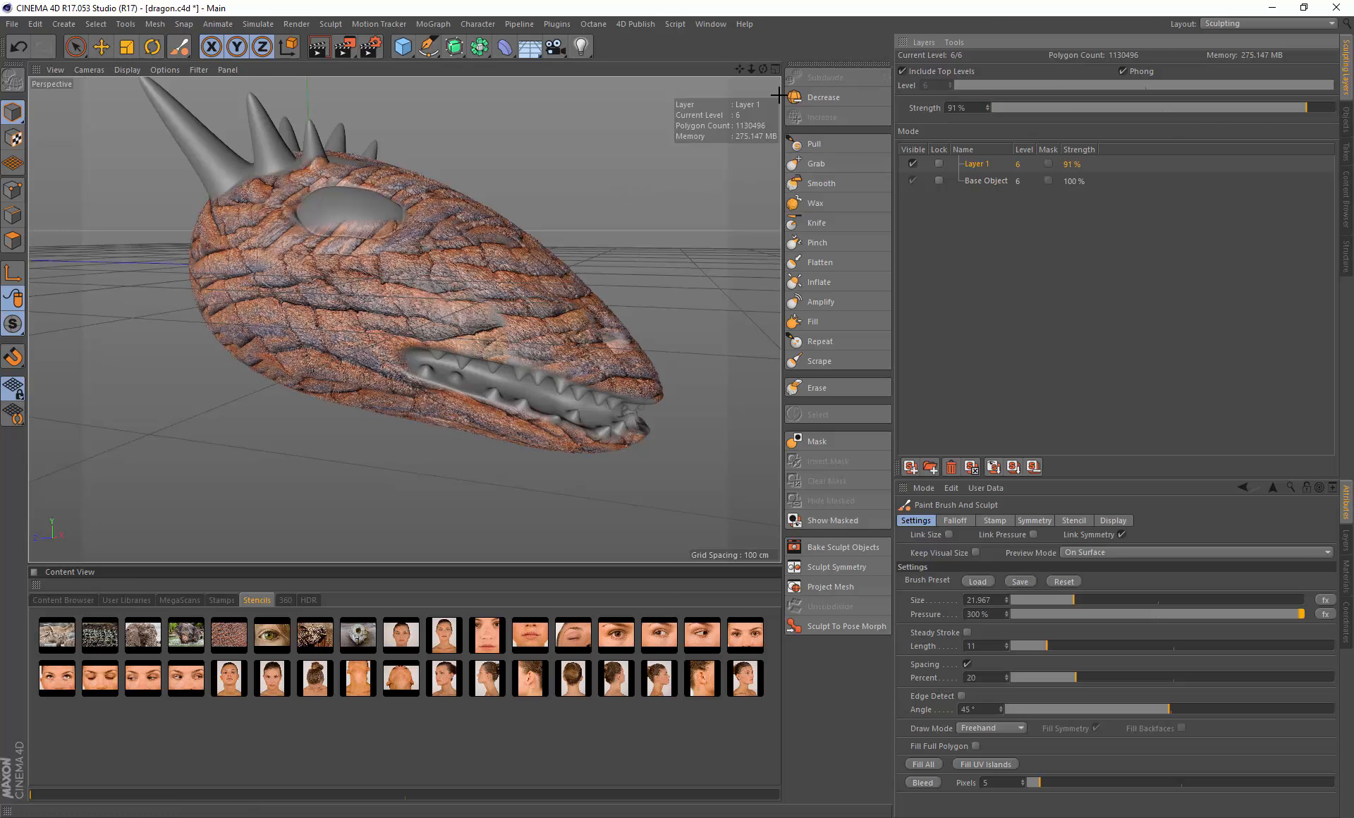
drag(759, 74, 635, 199)
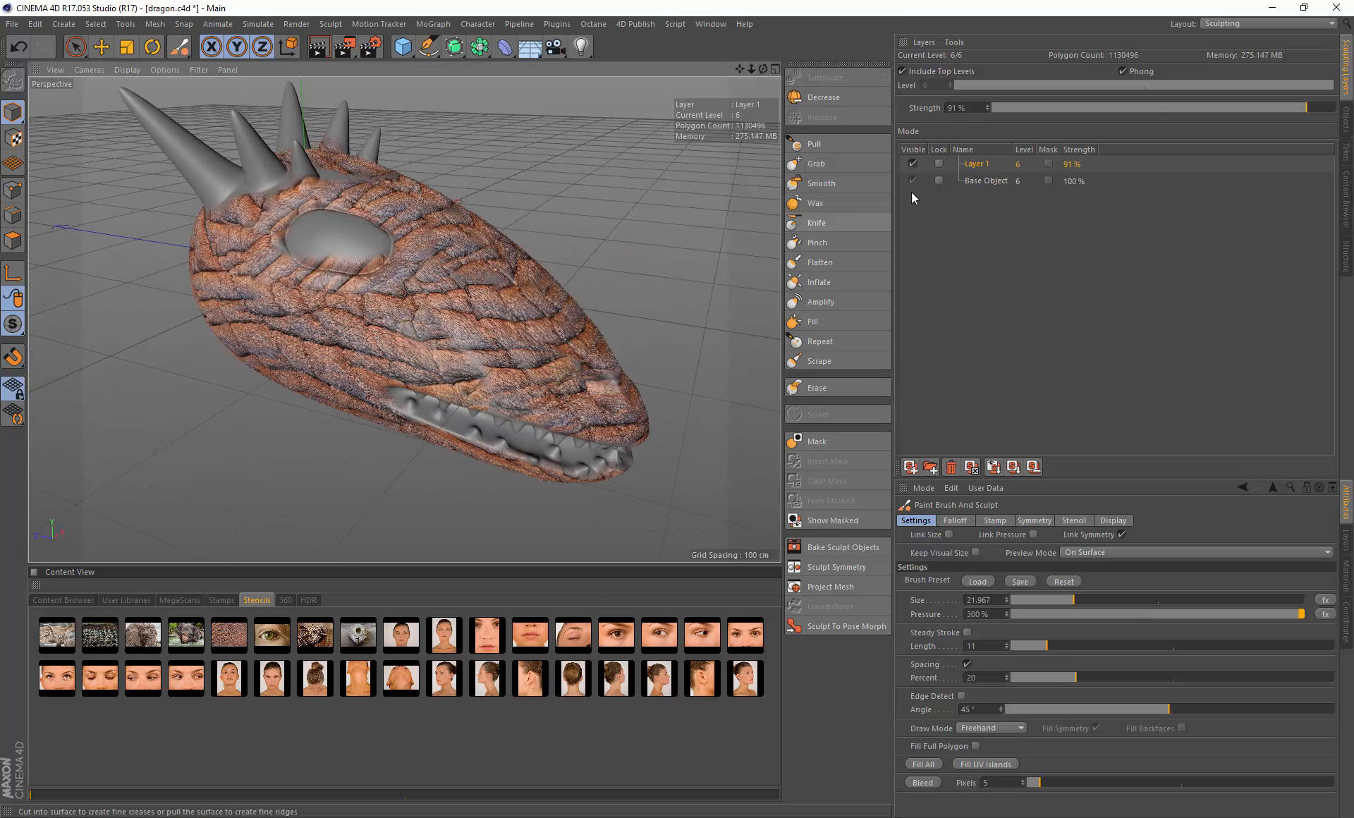
Step: Set the strength of Layer 1 to 300% and render the view to examine the exaggerated skin relief
click(984, 110)
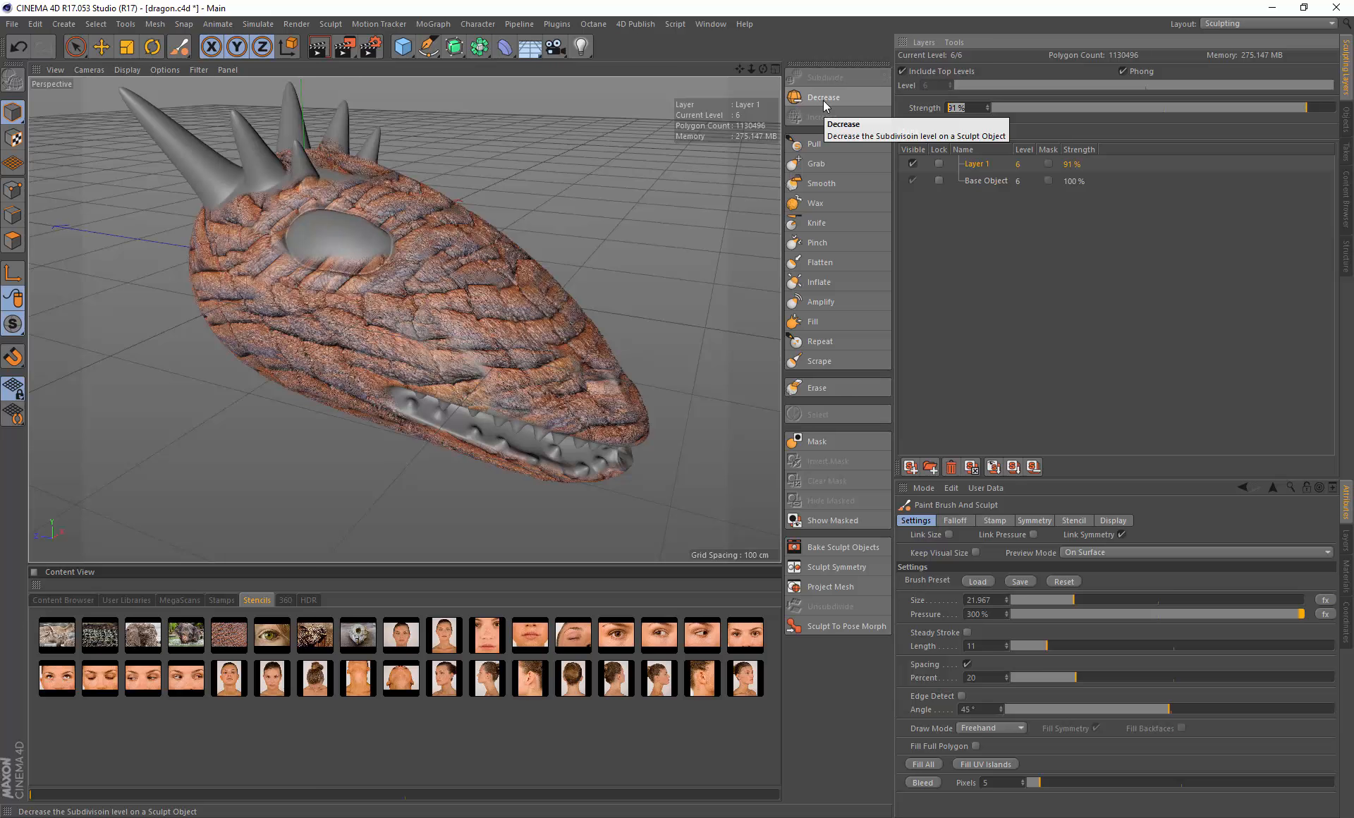
text(300)
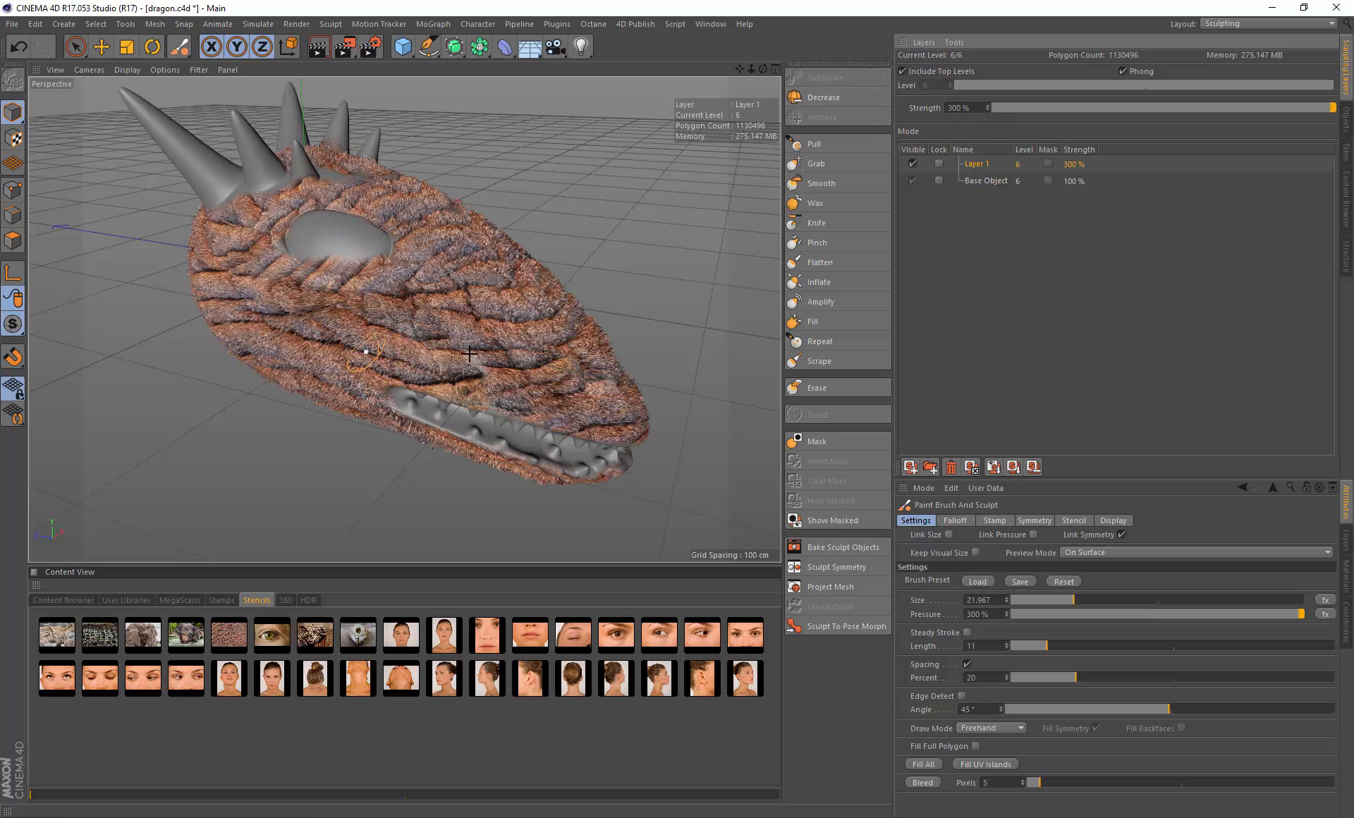
alt+drag(469, 354, 409, 368)
alt+drag(482, 324, 413, 129)
click(319, 50)
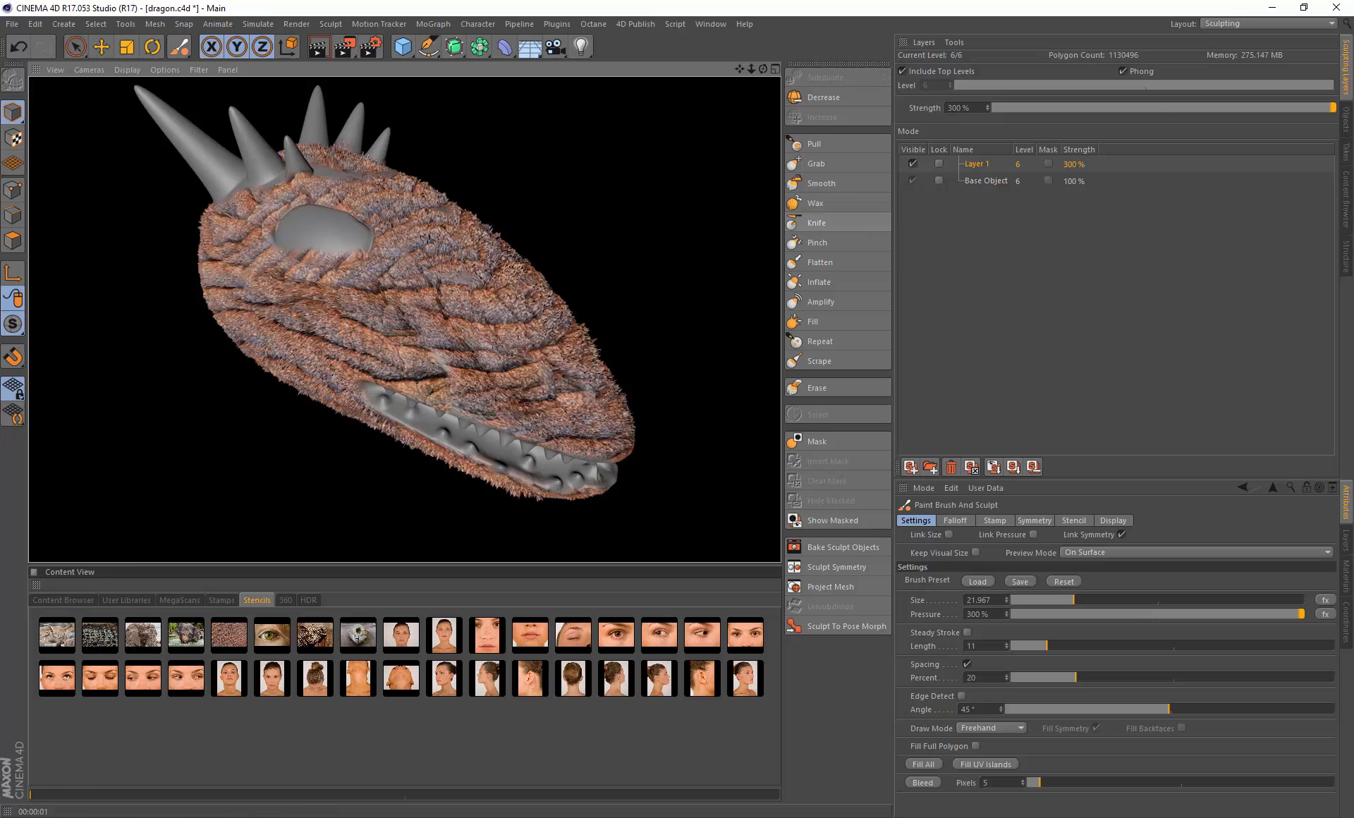
alt+drag(502, 247, 729, 181)
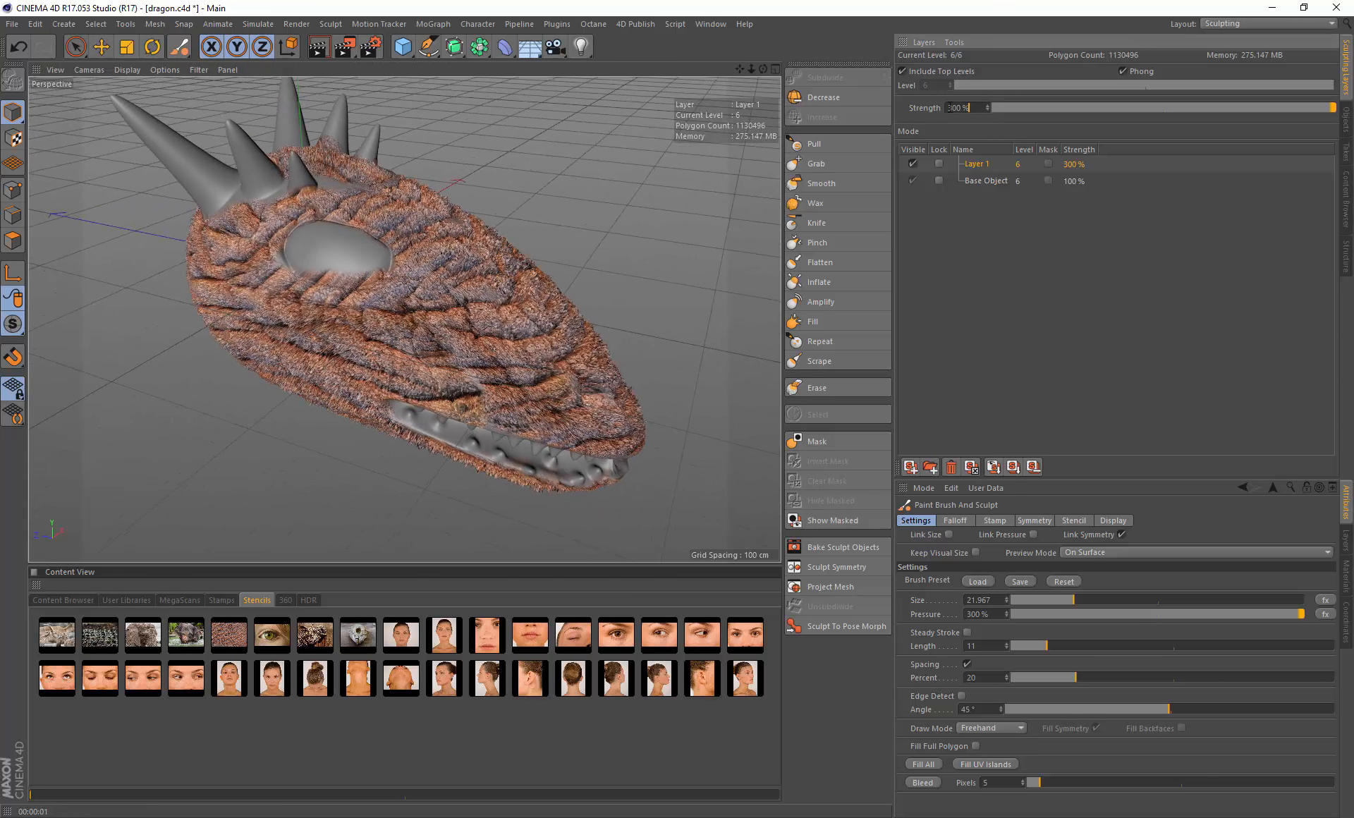
Step: Set the strength of Layer 1 to 100%
text(100)
mouse_move(468, 272)
alt+mouse_down()
mouse_move(395, 254)
mouse_move(534, 289)
mouse_move(566, 226)
alt+mouse_up()
drag(746, 63, 738, 76)
click(637, 26)
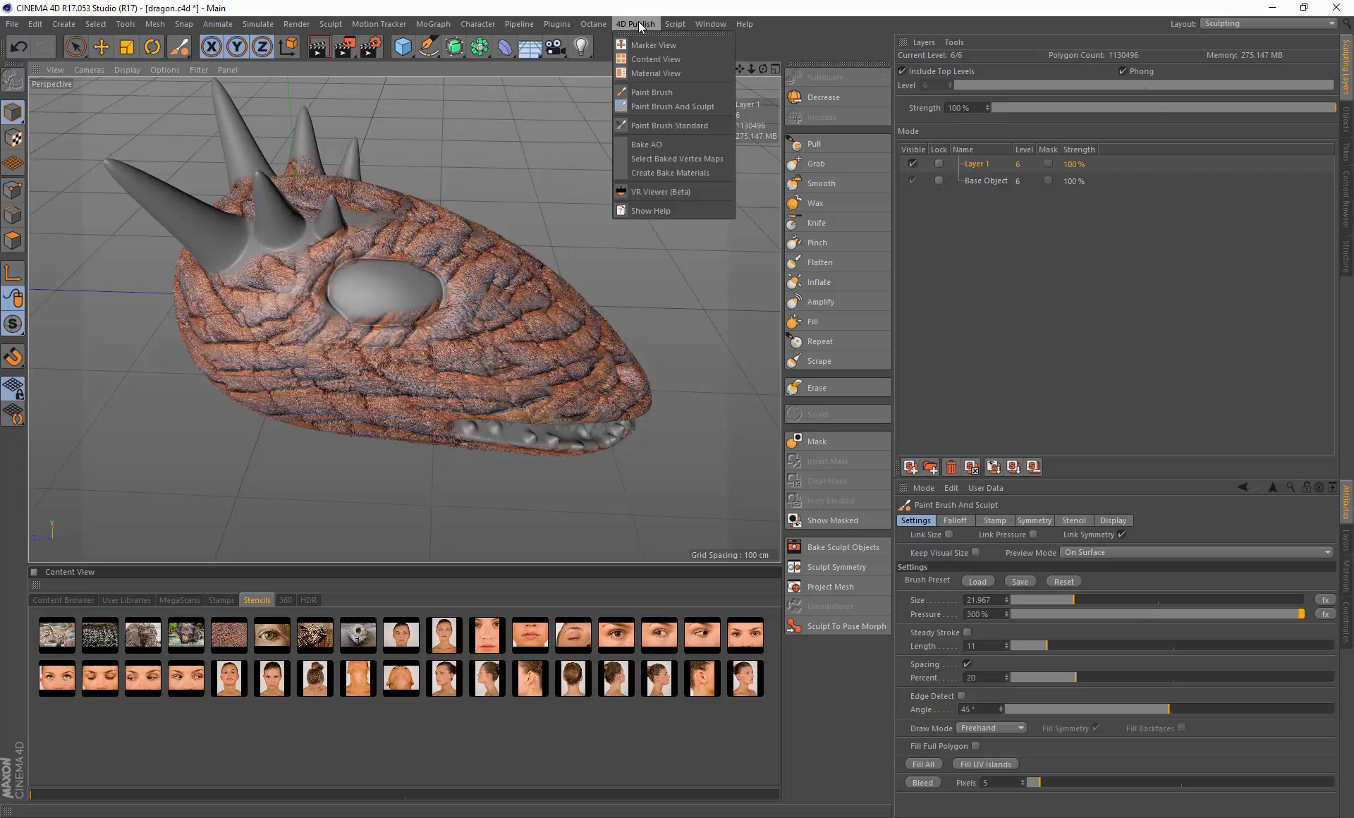
click(399, 183)
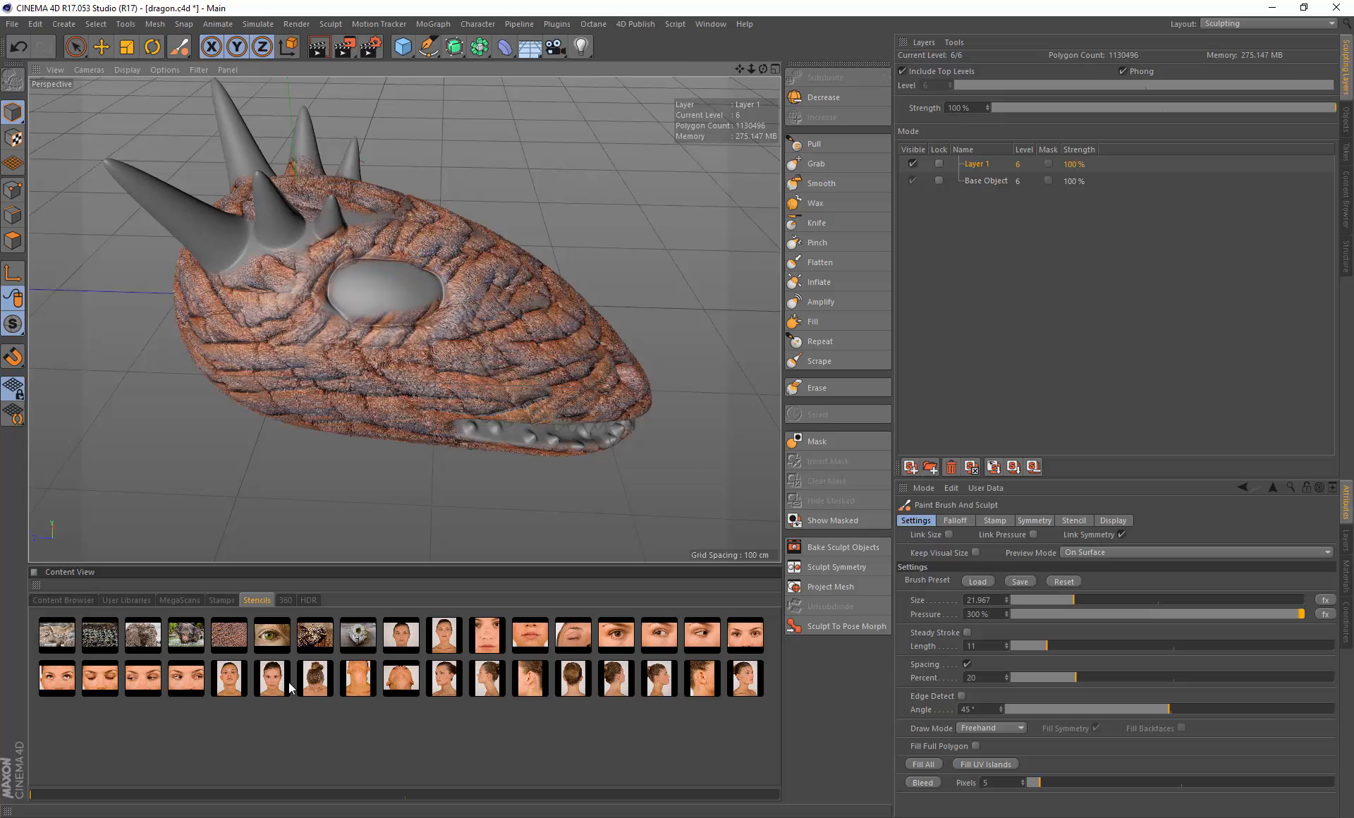
Step: Switch to the Pull brush and load the green eye photo as its stencil
click(275, 643)
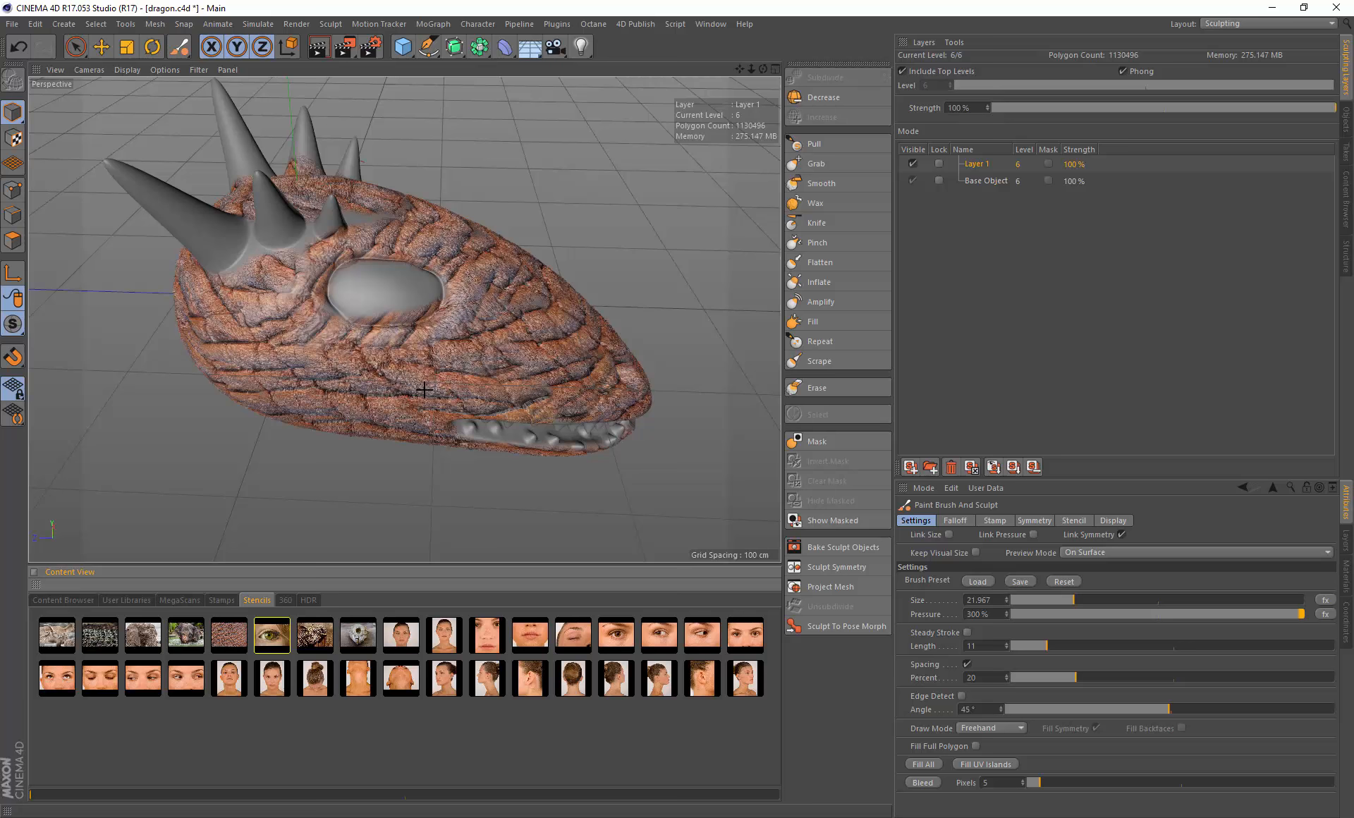
alt+drag(431, 327, 425, 280)
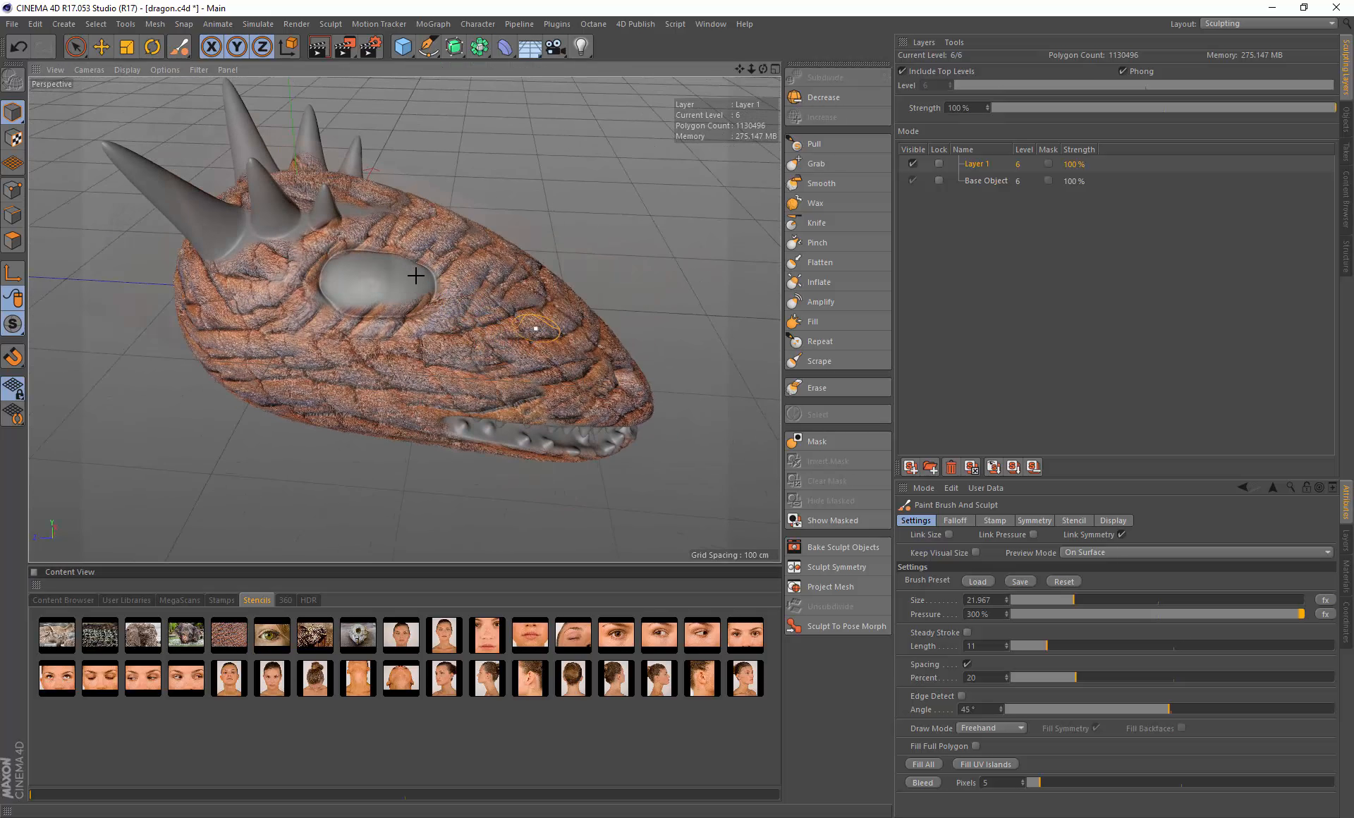
click(833, 143)
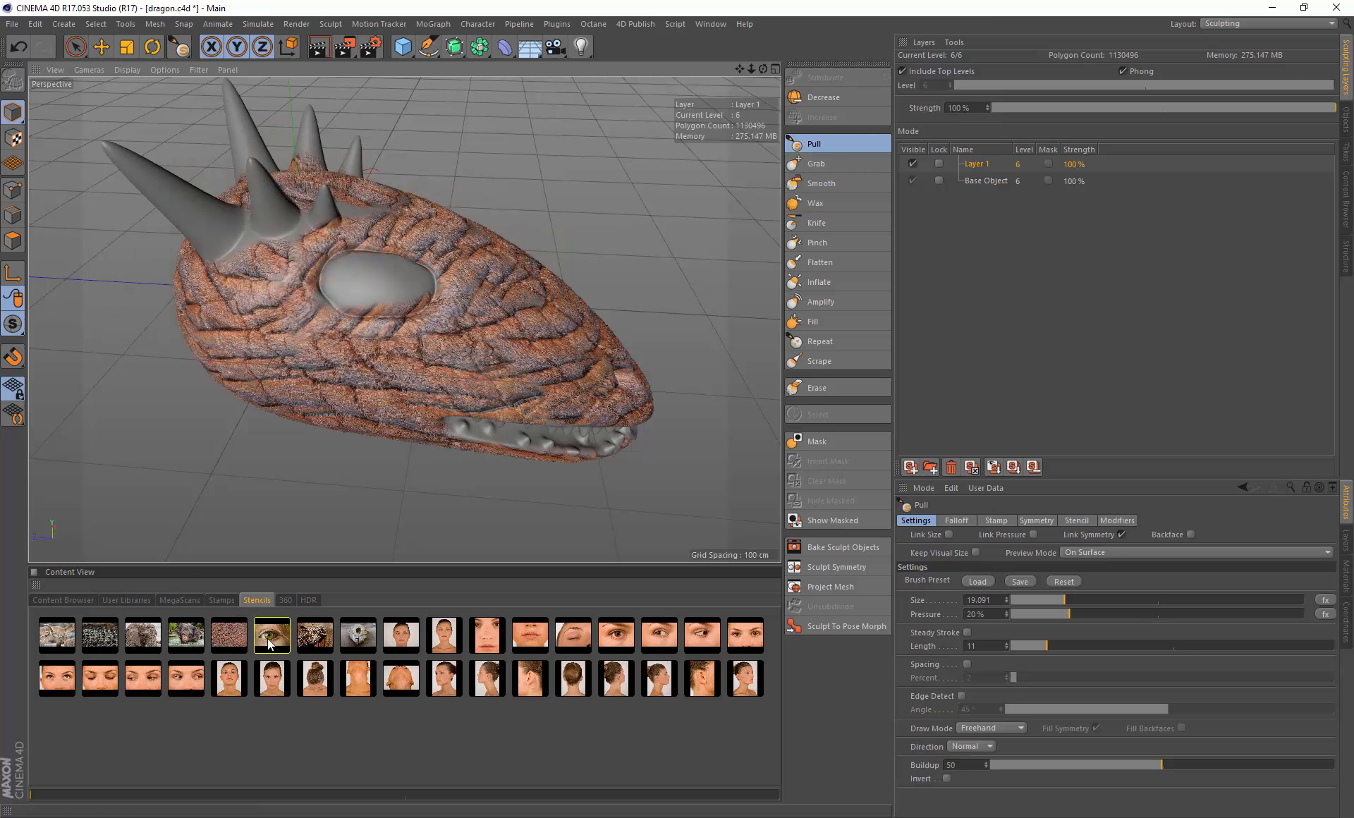
click(271, 639)
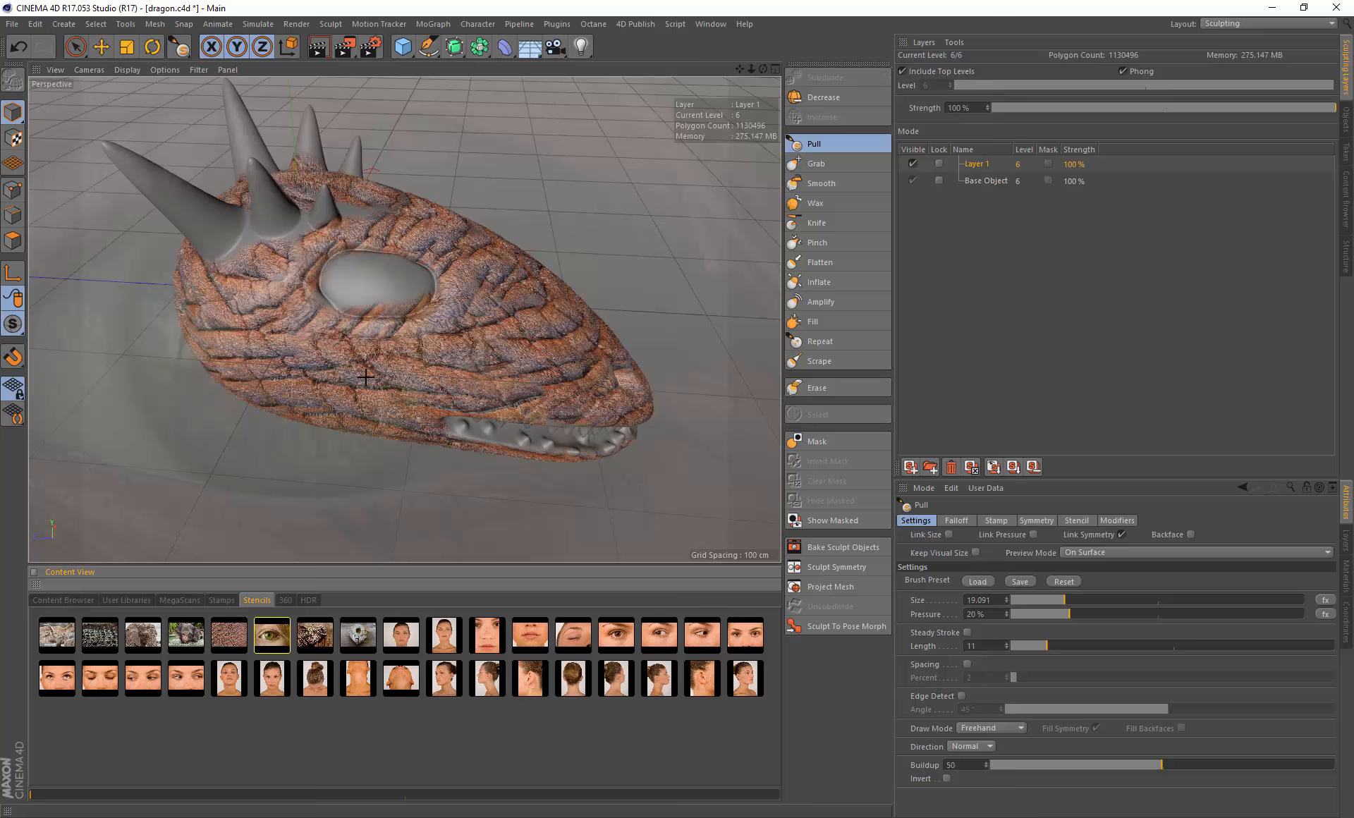
click(470, 313)
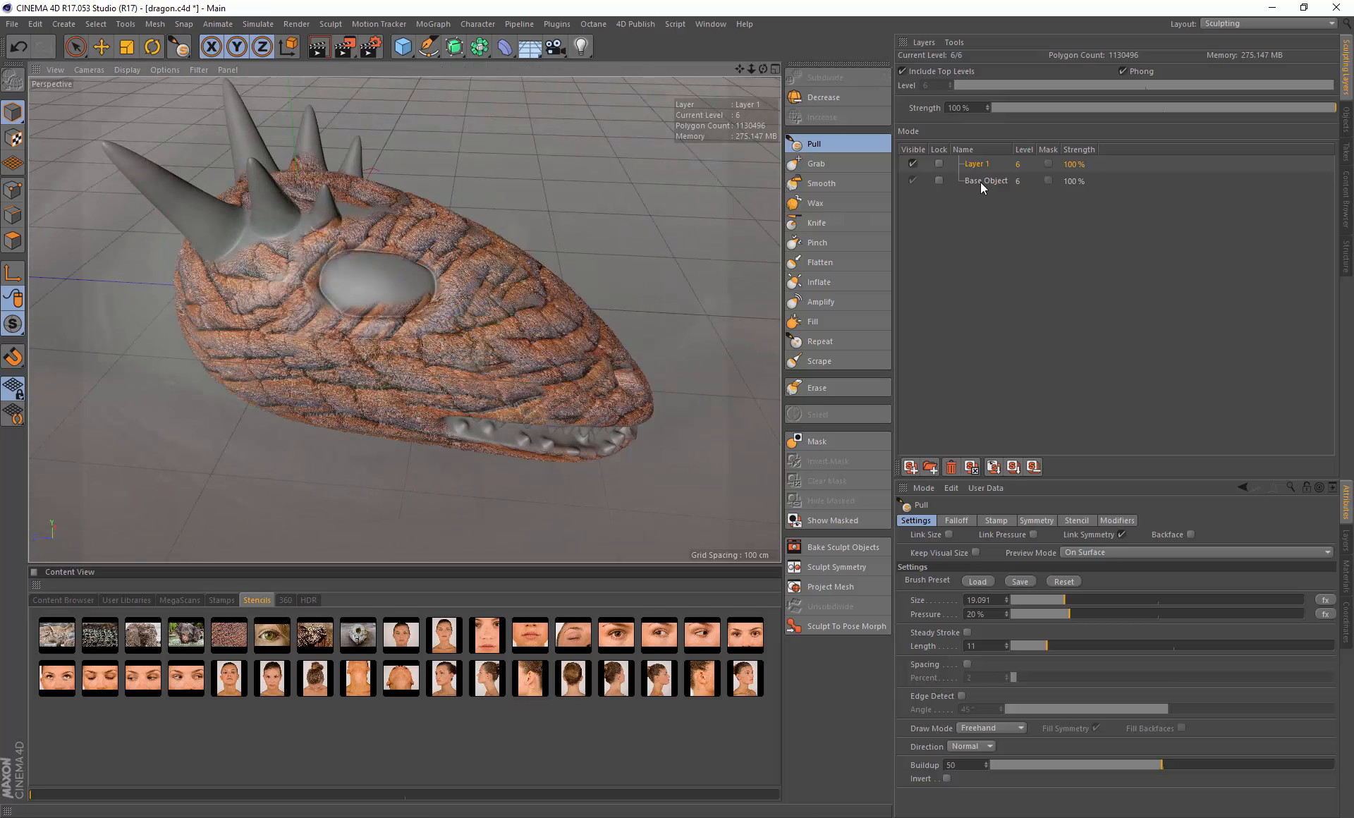
Step: Set the eye stencil's transparency to 0.38, its angle to 353° and its scale to 0.17
click(959, 522)
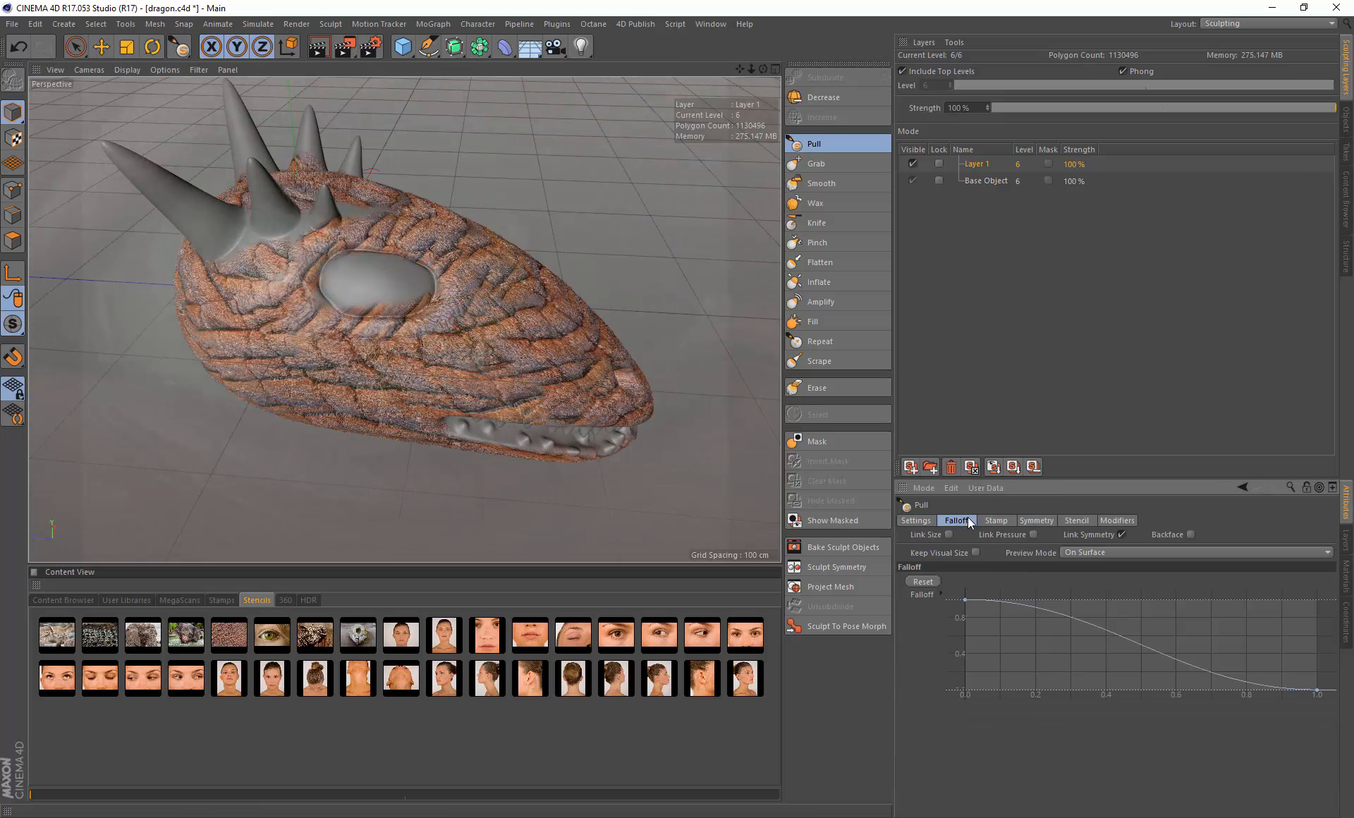
click(932, 521)
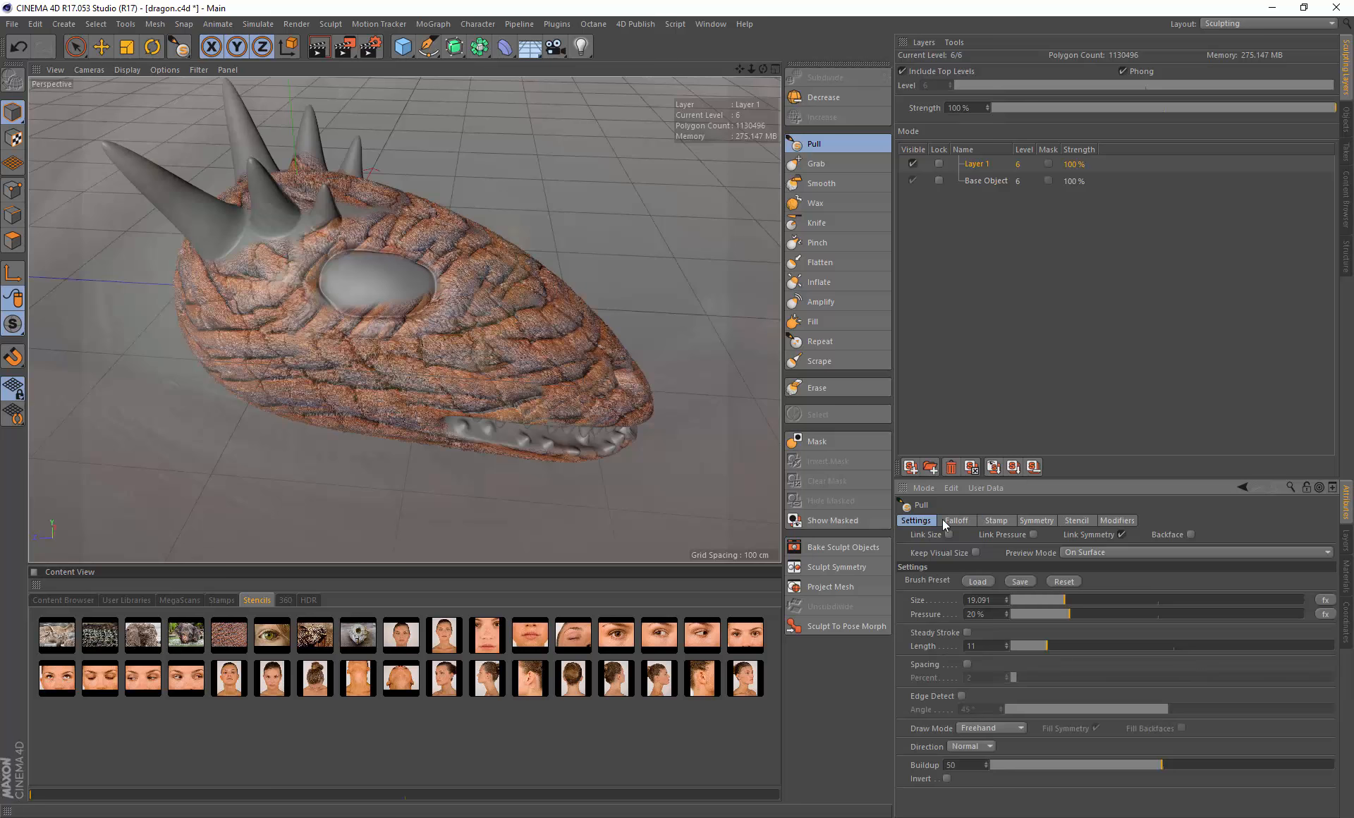
click(1072, 522)
drag(1163, 643, 1076, 671)
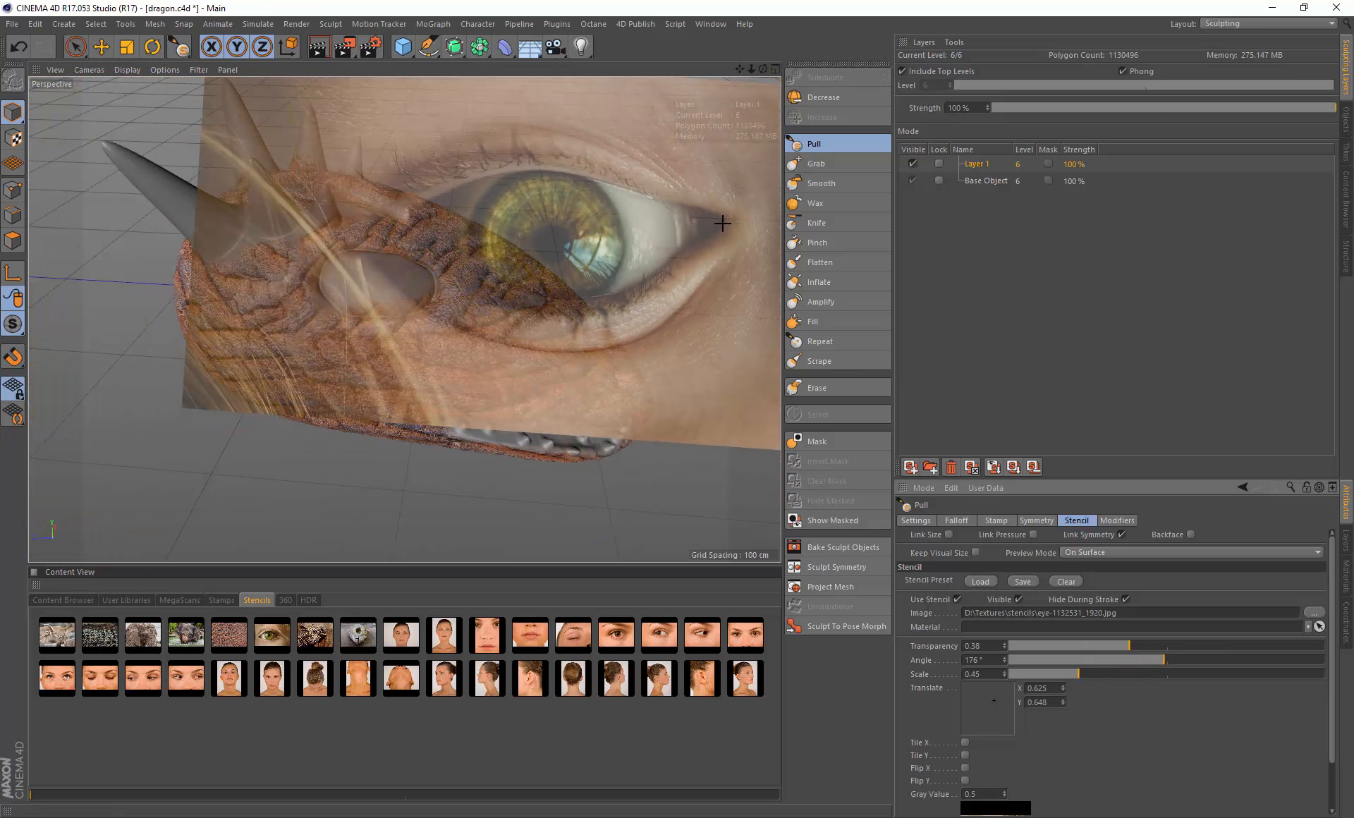
drag(1164, 659, 1317, 656)
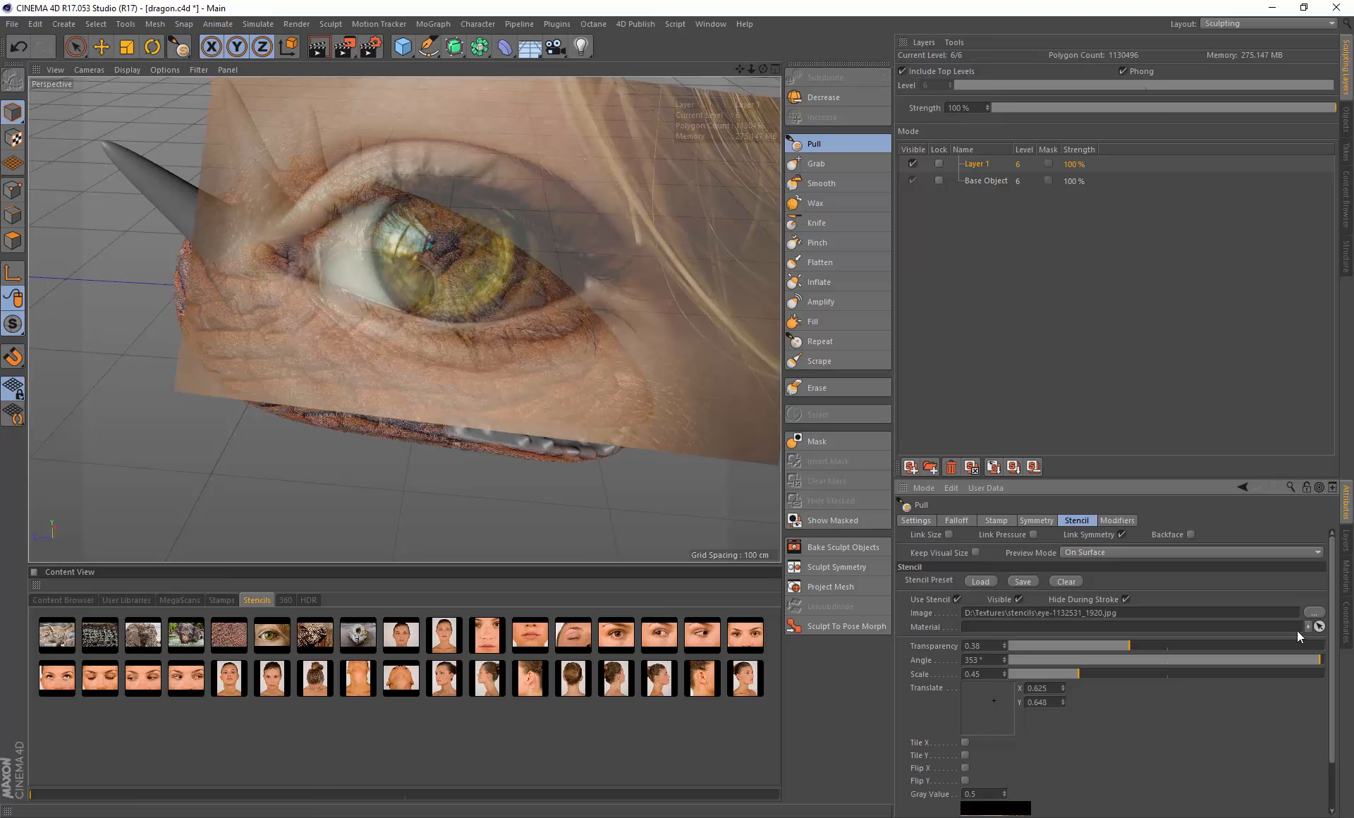
drag(1075, 675, 1034, 674)
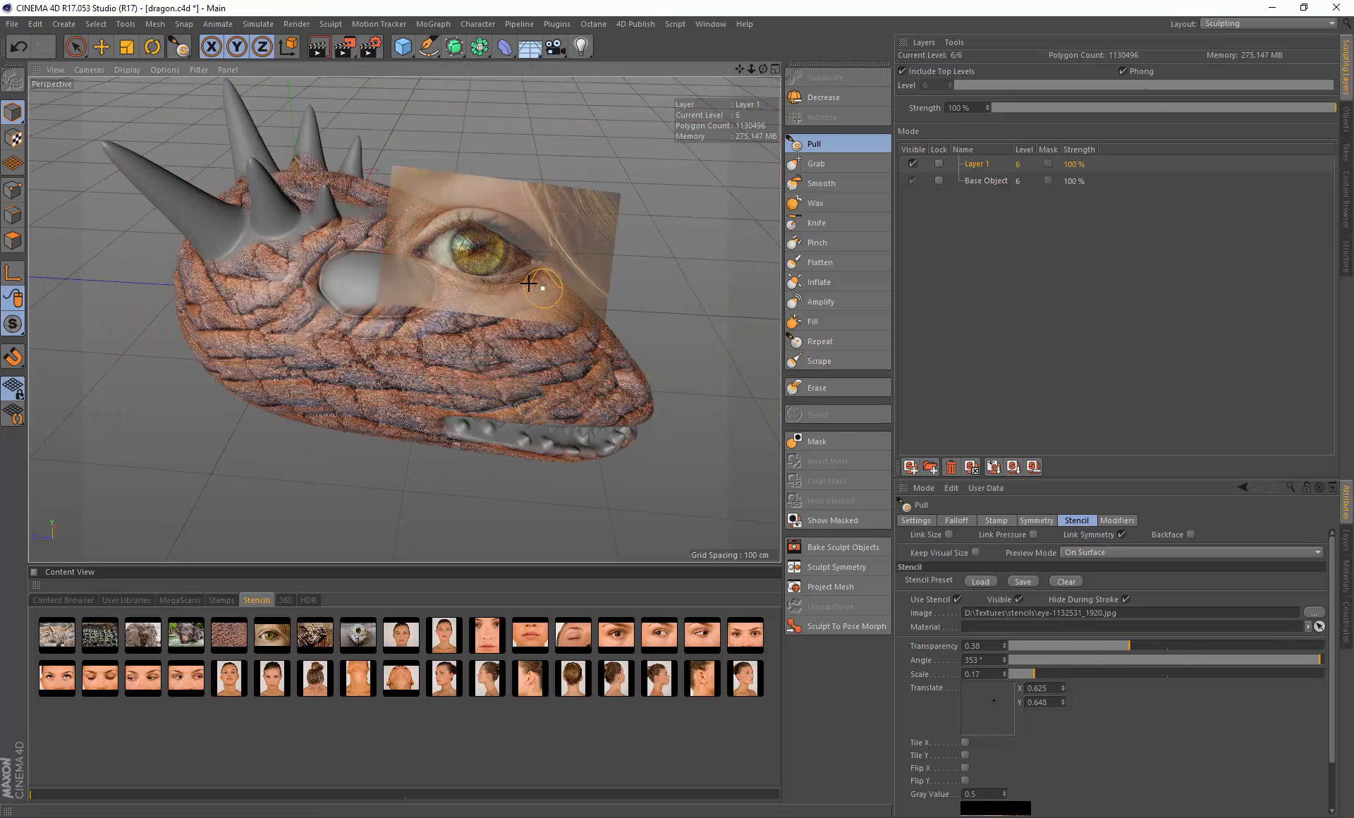
Step: Try to sculpt the green eye stencil onto the dragon's eye socket with the Pull brush, and undo the stroke
drag(485, 253, 377, 282)
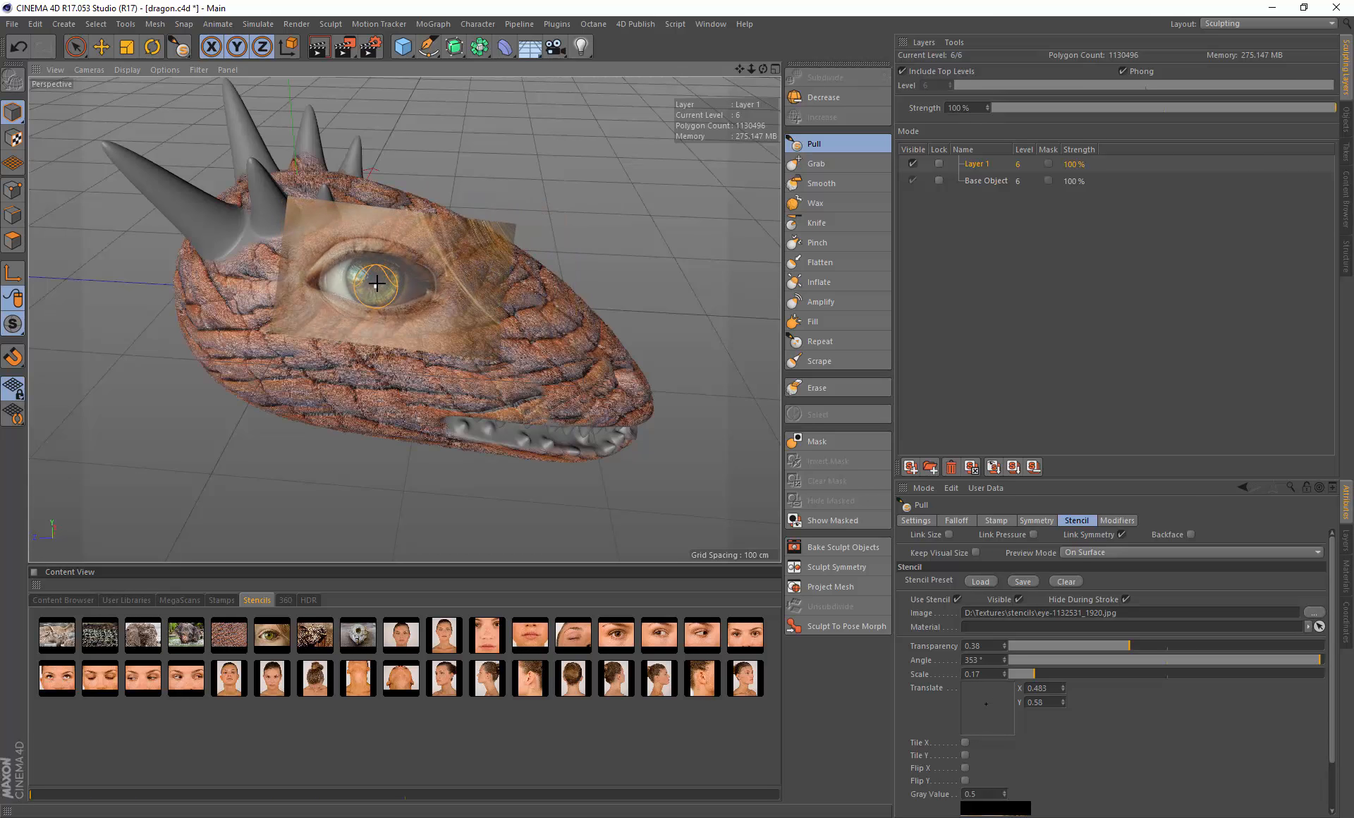
middle_drag(393, 284, 339, 274)
drag(331, 280, 340, 275)
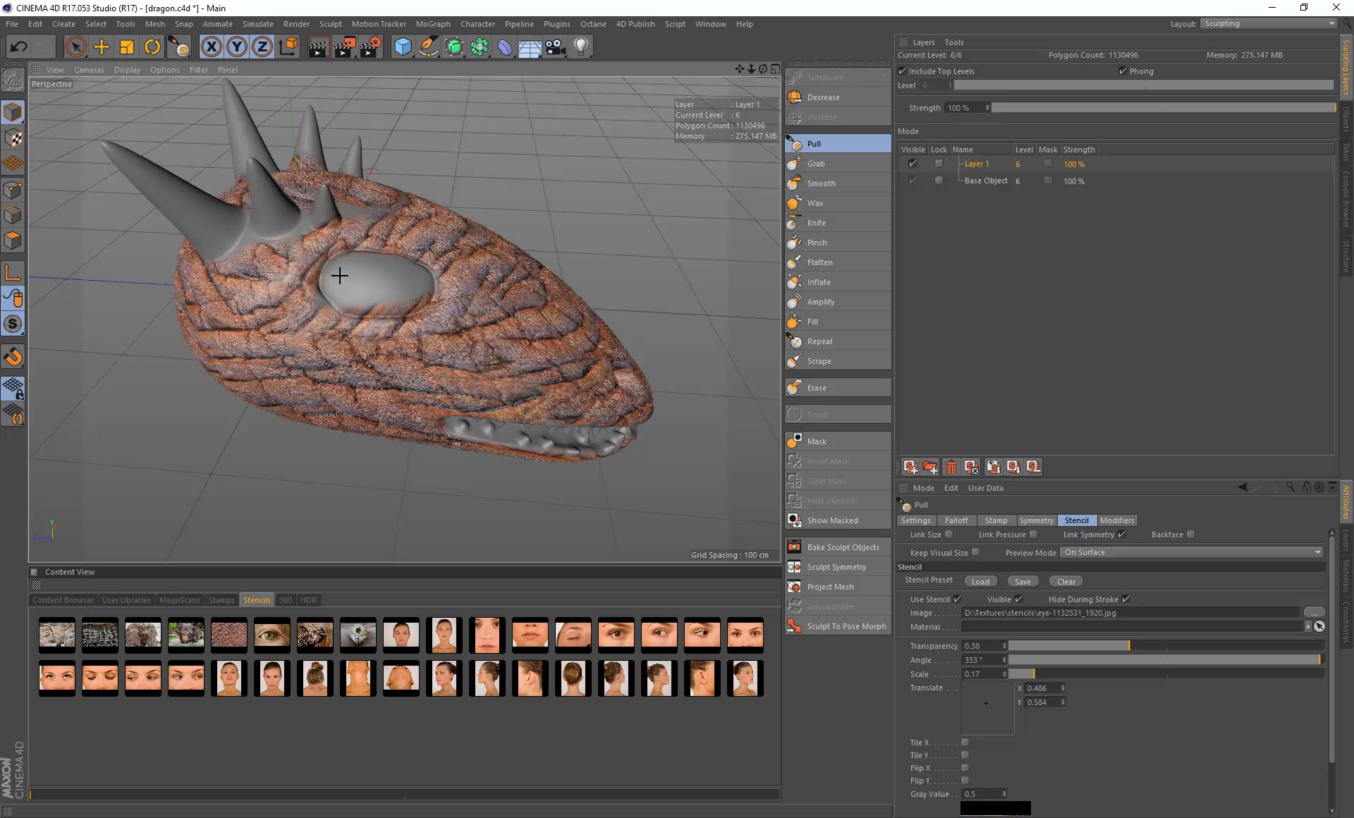
middle_drag(383, 277, 368, 277)
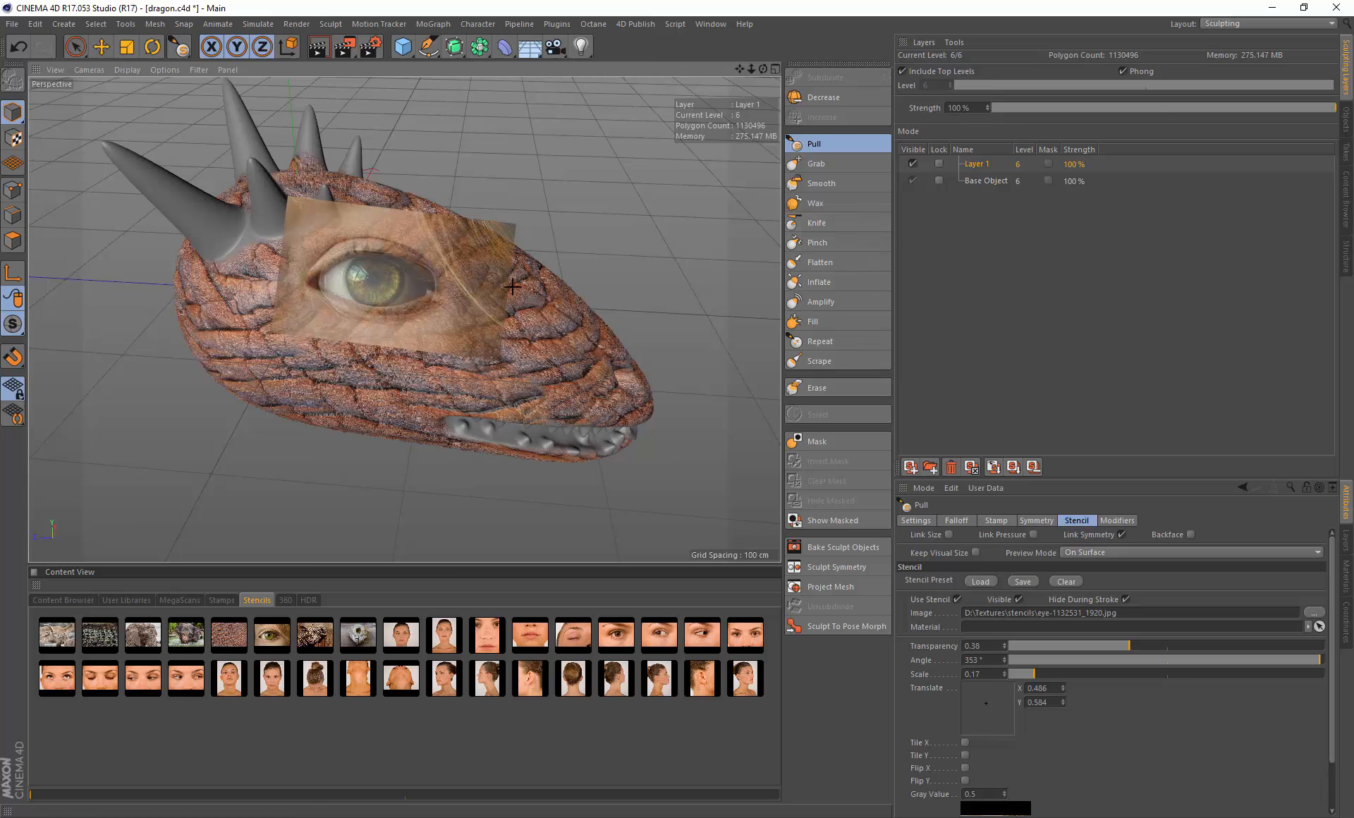
key(ctrl+z)
Step: Switch to the combined-texture Paint Brush and load the green eye photo eye-1132531_1920.jpg as its stencil
click(638, 24)
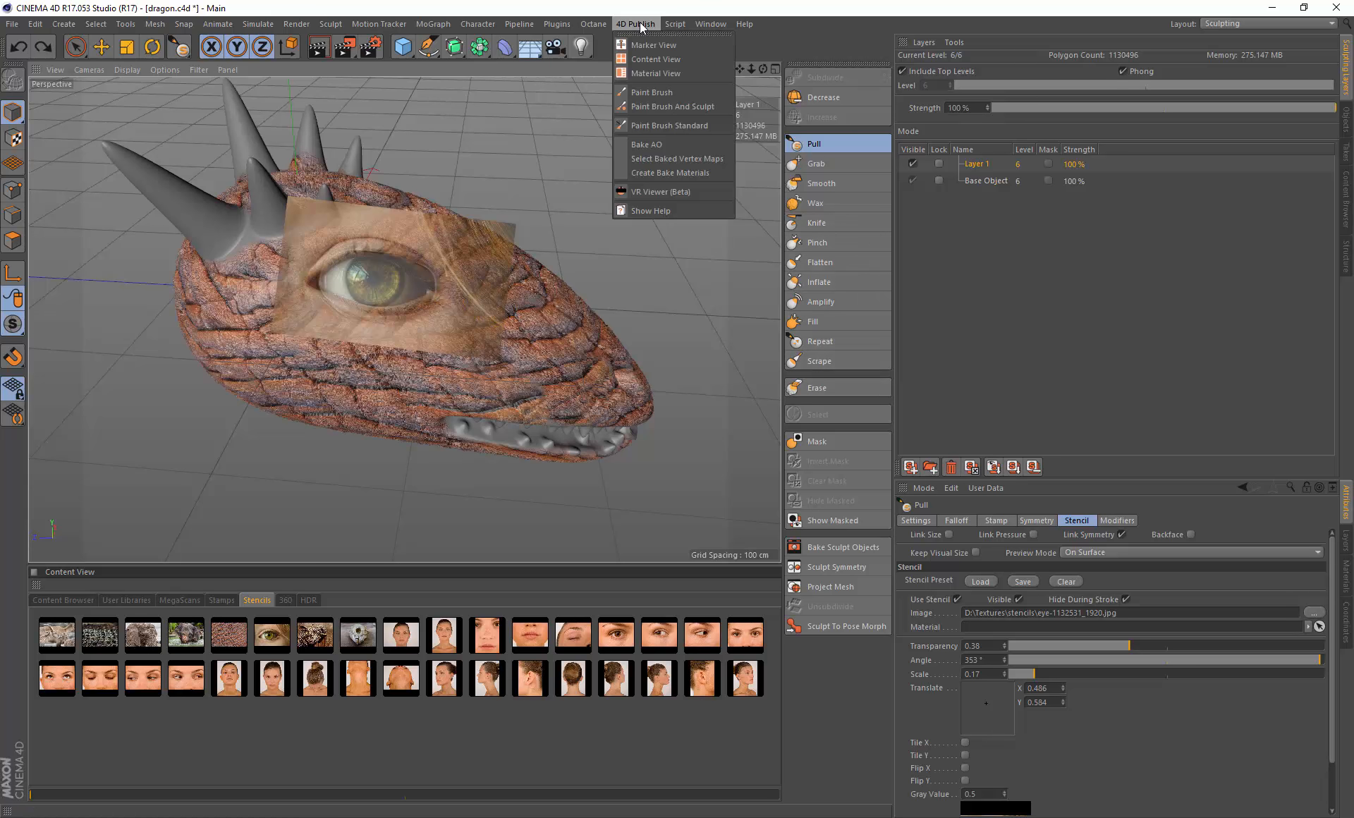
click(649, 93)
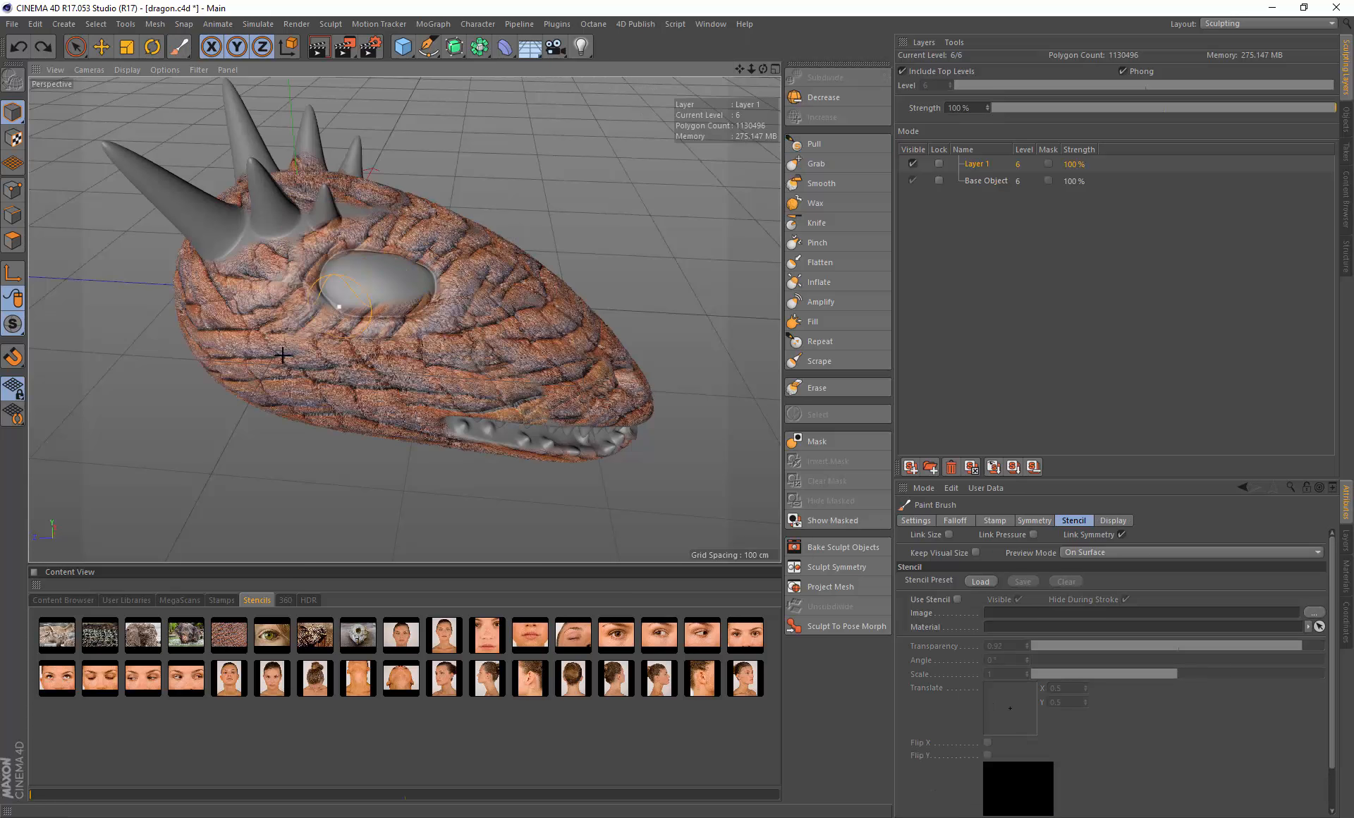
click(272, 635)
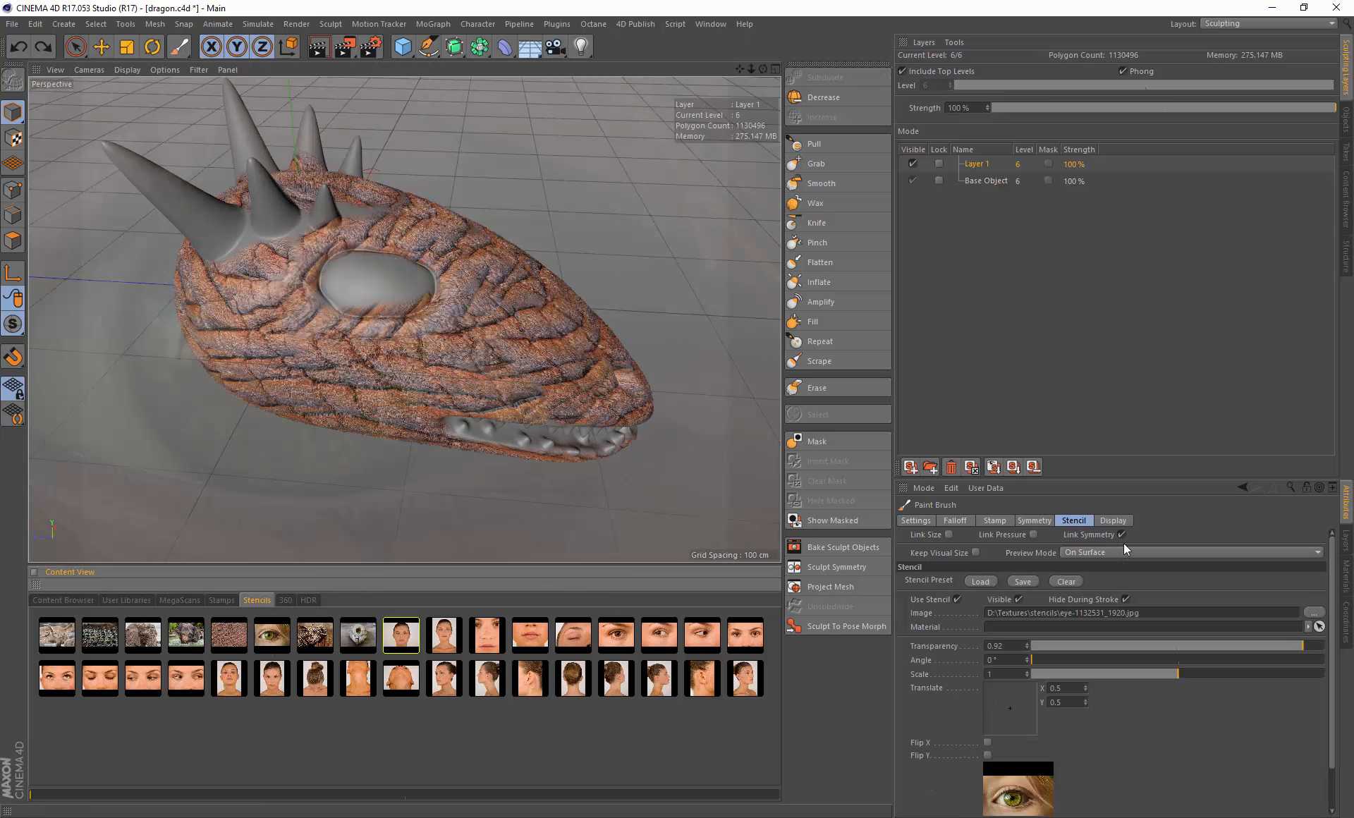
Step: Fit the eye stencil over the blank eye socket with transparency 0.45, angle 355° and scale 0.2
drag(1136, 645, 1291, 654)
drag(404, 317, 402, 282)
drag(1329, 659, 1324, 663)
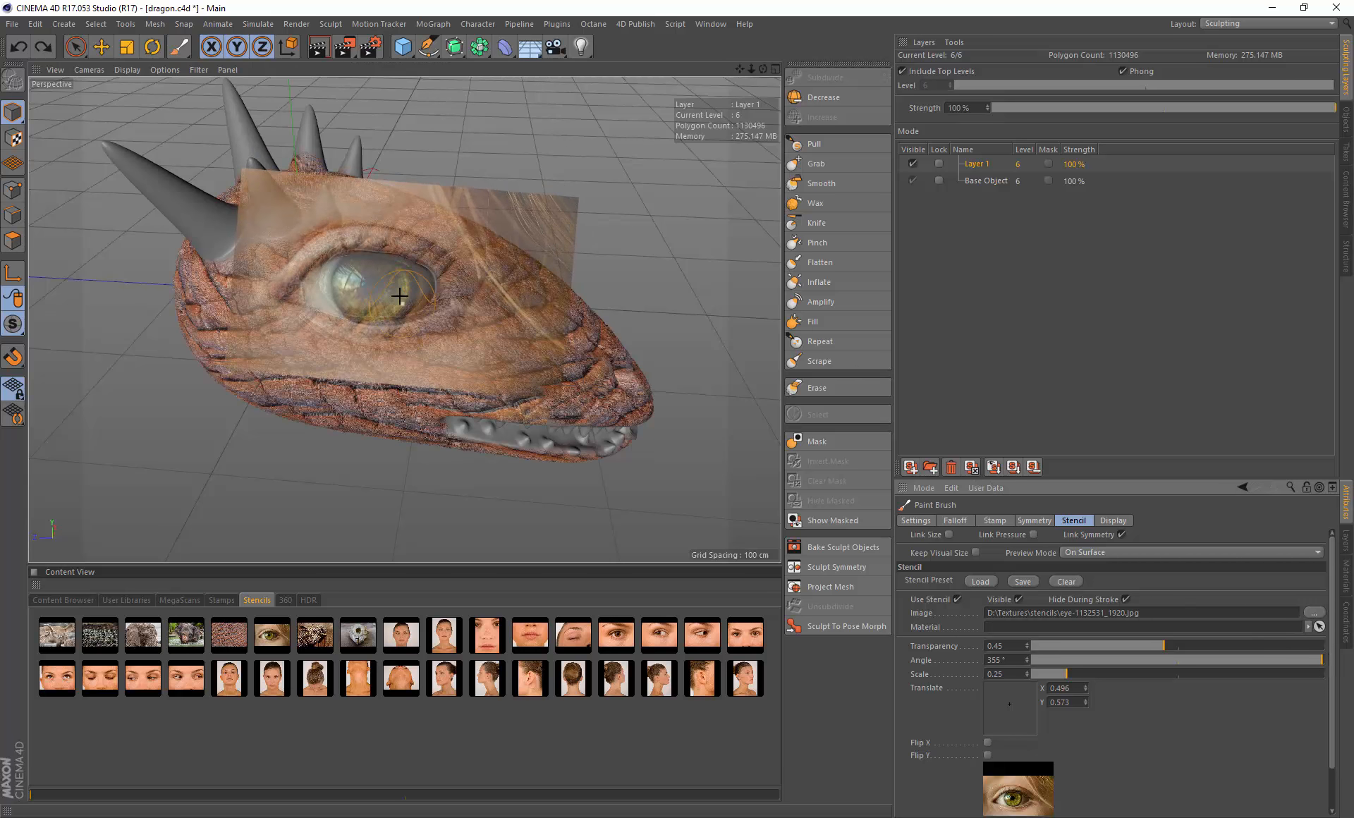
drag(1068, 674, 1060, 675)
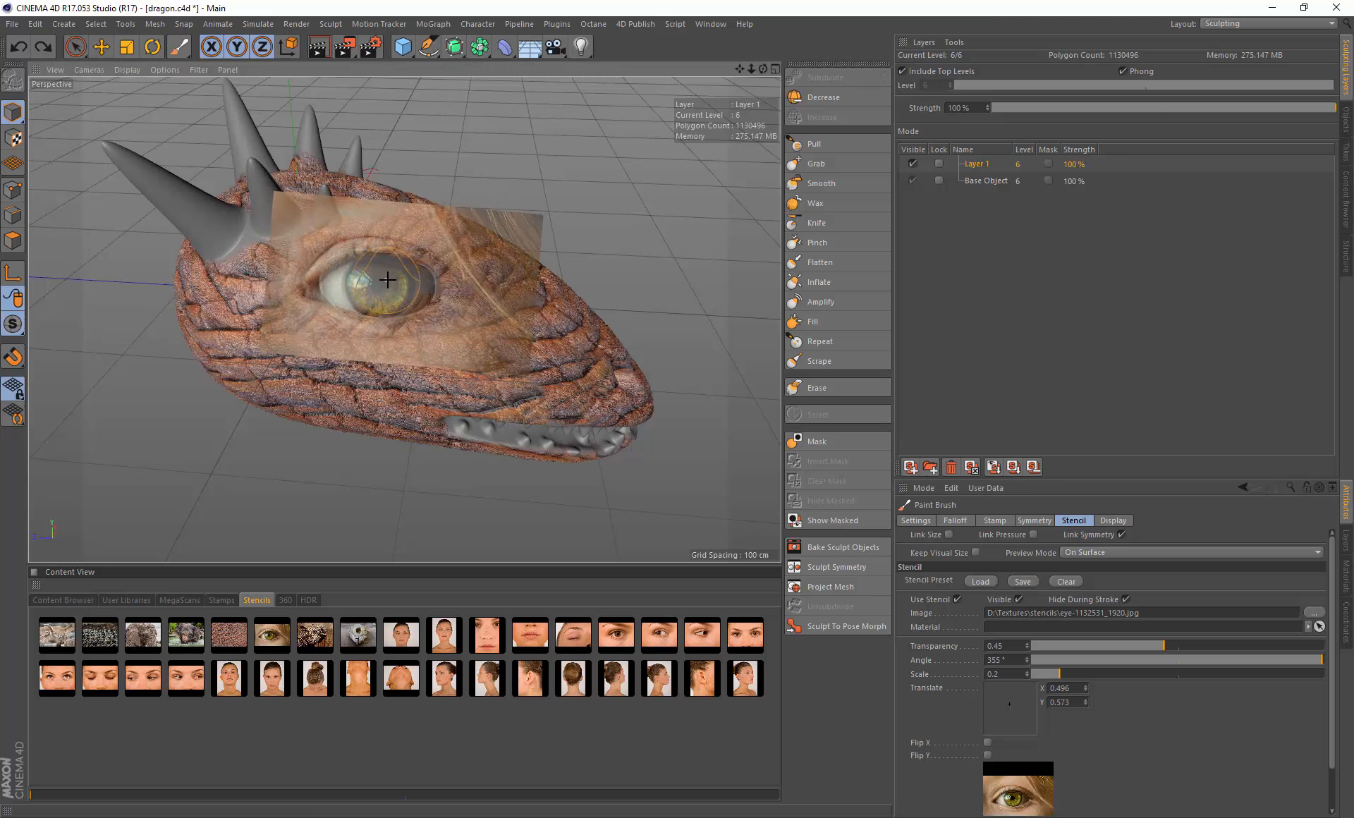
Step: Paint the green eye from the stencil across the whole blank eyeball
middle_drag(387, 280, 380, 276)
drag(354, 278, 372, 275)
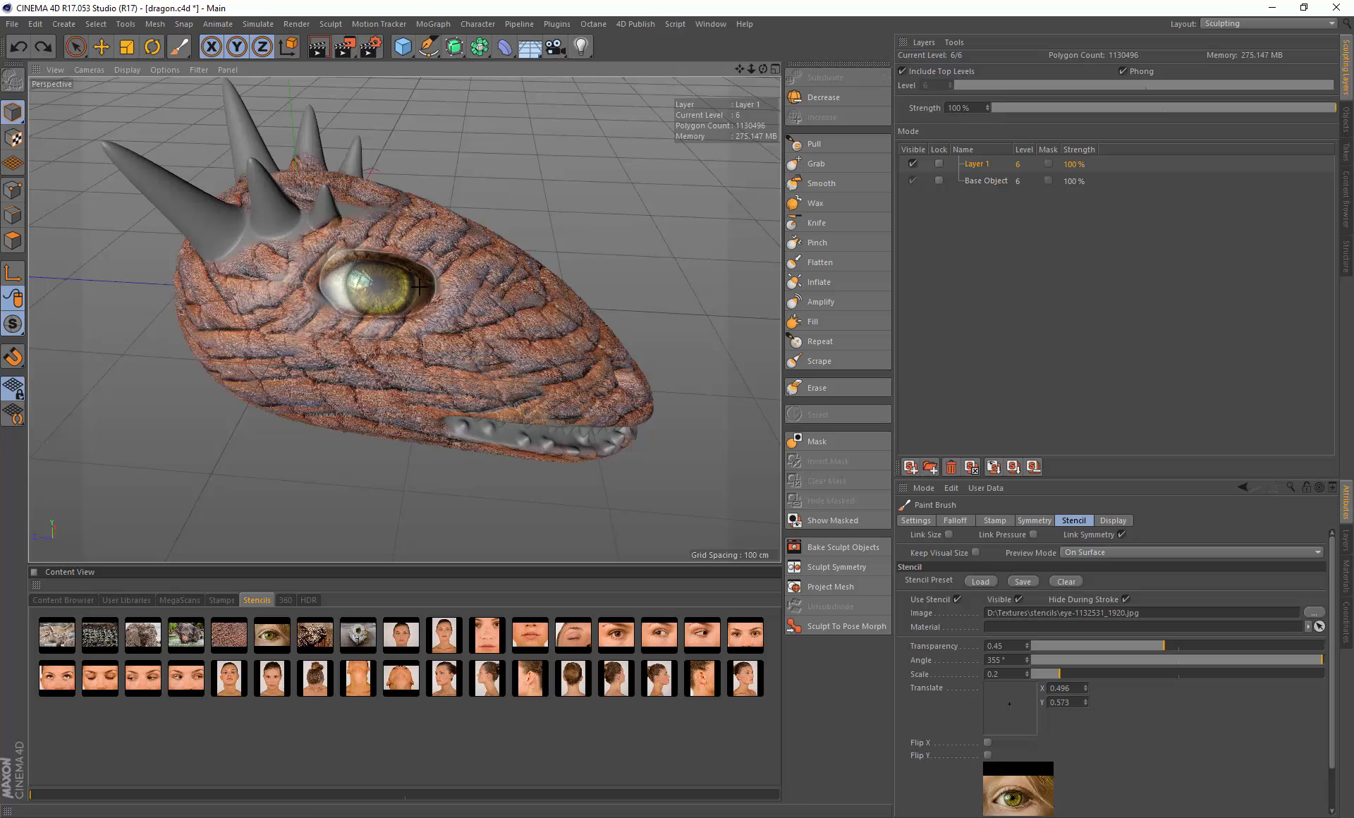
drag(419, 286, 459, 262)
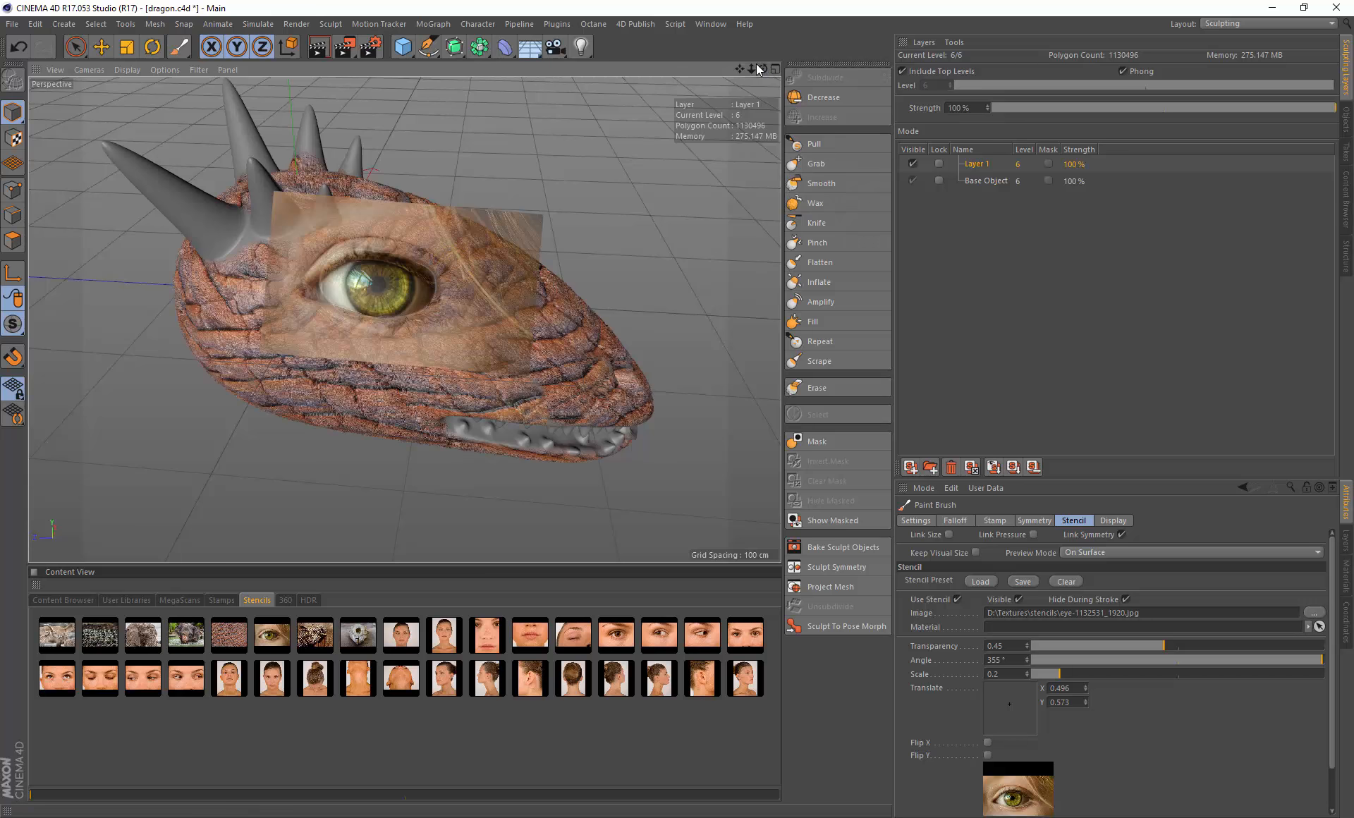
Step: Hide the eye stencil and decrease the sculpt's subdivision to level 5
drag(760, 65, 711, 17)
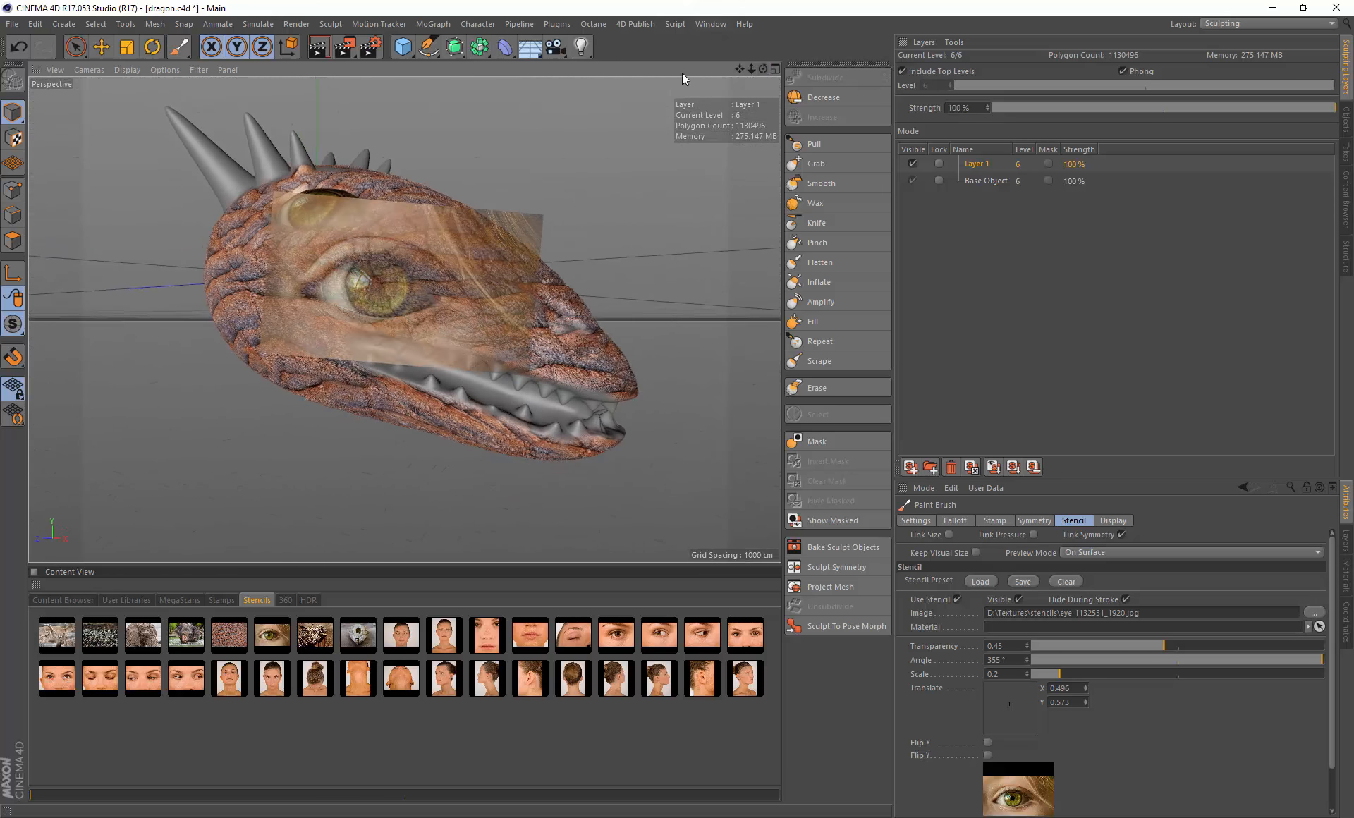
key(t)
mouse_move(404, 320)
alt+mouse_down()
mouse_move(396, 347)
mouse_move(437, 316)
mouse_move(356, 312)
mouse_move(415, 296)
mouse_move(378, 304)
mouse_move(415, 347)
mouse_move(365, 339)
mouse_move(423, 340)
mouse_move(509, 371)
mouse_move(482, 358)
alt+mouse_up()
click(837, 97)
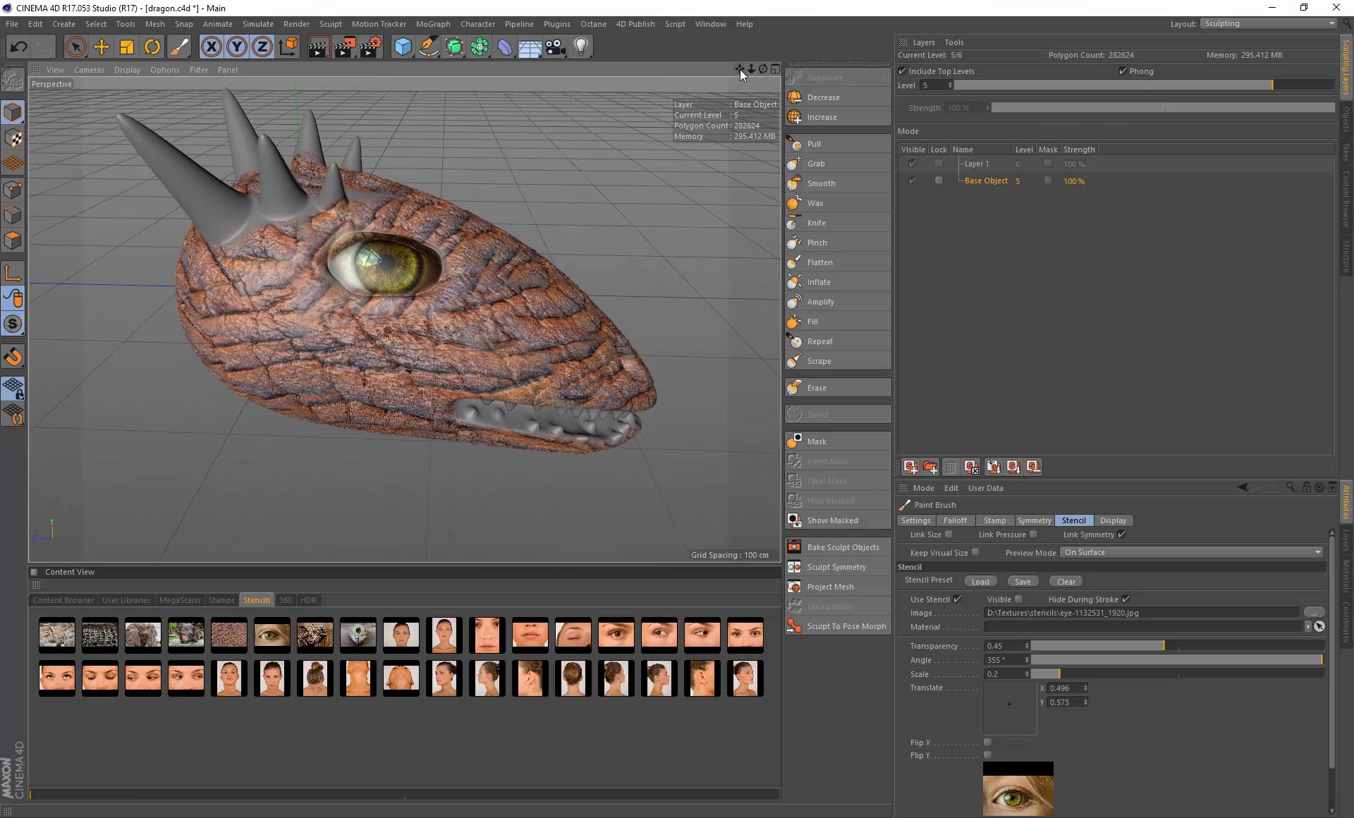
Step: Load the goat photo capricorn-2462514_1920.jpg as the stencil and display it over the dragon's head
drag(740, 69, 817, 130)
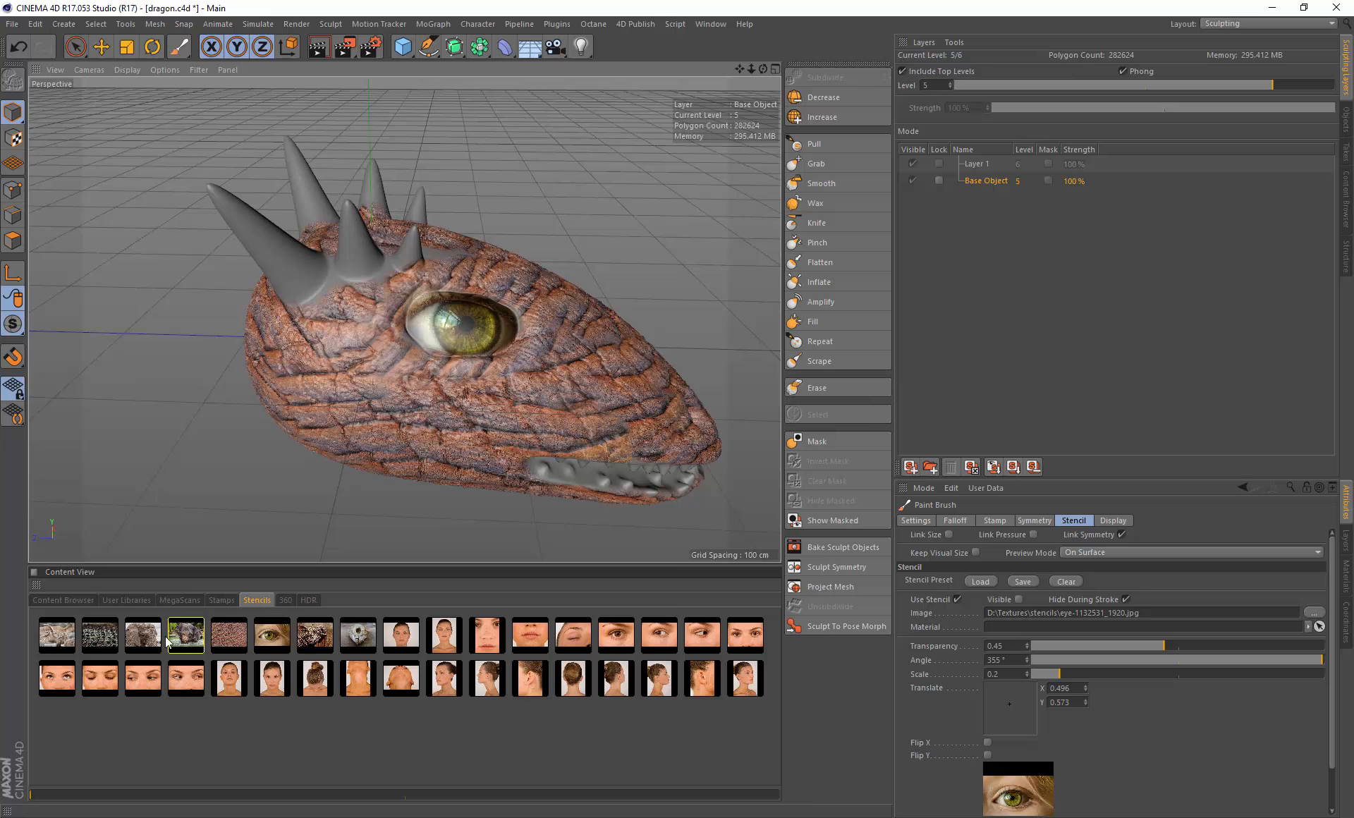
click(55, 639)
alt+drag(278, 356, 352, 309)
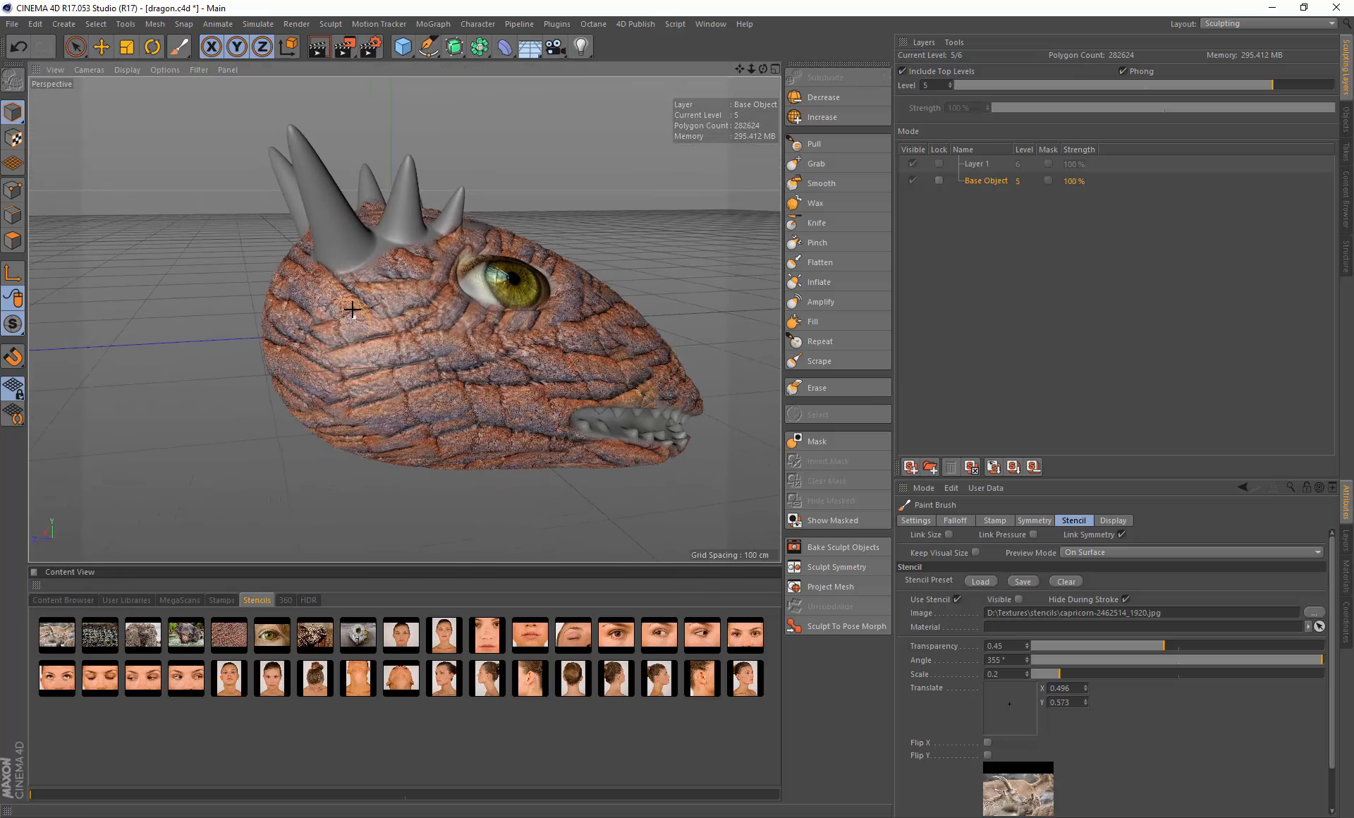
drag(452, 321, 444, 308)
mouse_move(388, 264)
mouse_down()
mouse_move(404, 285)
mouse_move(378, 268)
mouse_up()
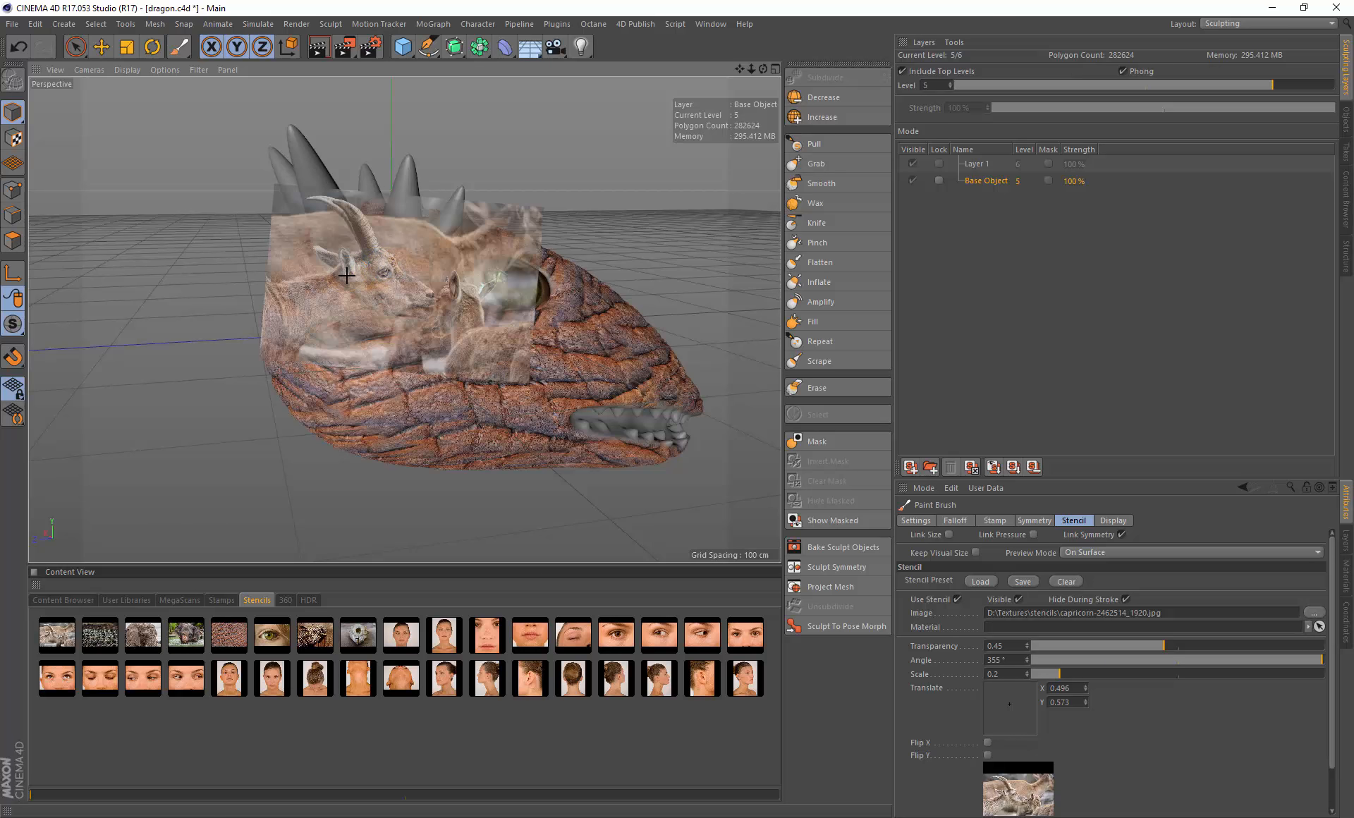
Step: Enlarge the goat stencil to a scale of about 0.6 and reposition it over the head
middle_drag(347, 276, 322, 267)
right_drag(322, 267, 342, 256)
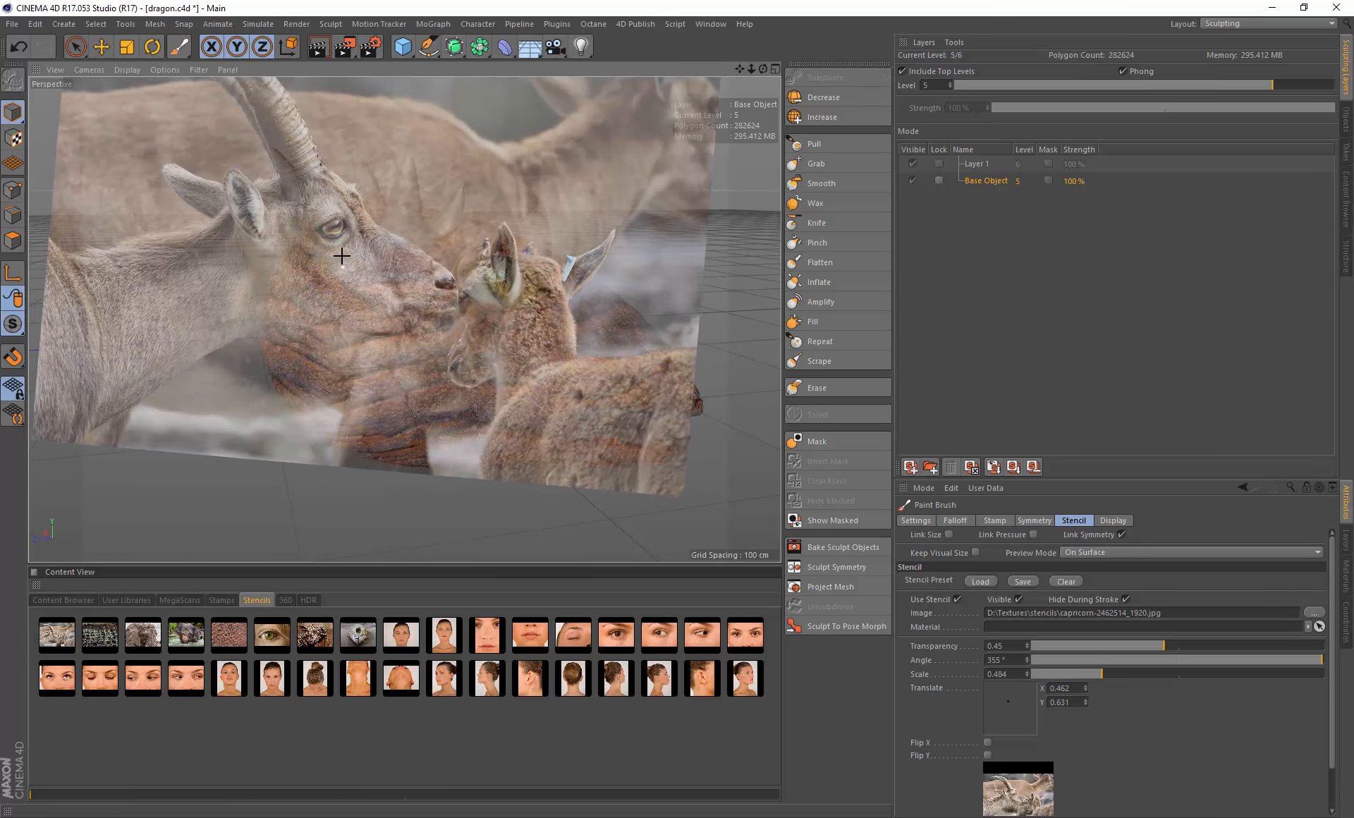
mouse_move(341, 256)
middle_down()
mouse_move(359, 280)
mouse_move(354, 242)
mouse_move(327, 243)
middle_up()
right_drag(327, 243, 338, 252)
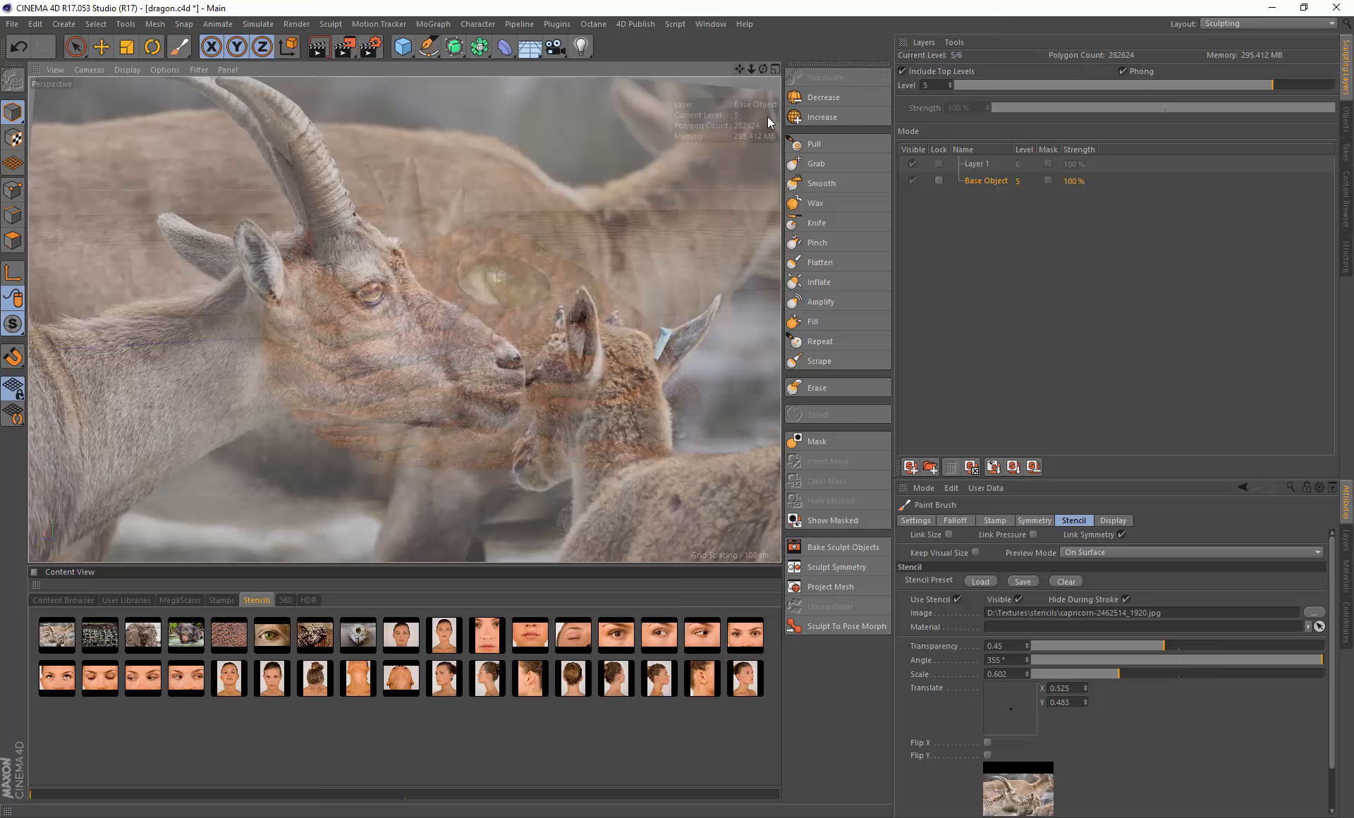
Step: Line up the goat's horn with the dragon's tall rear horn in a close view, enlarging the stencil to a scale of about 1.35
drag(741, 72, 816, 175)
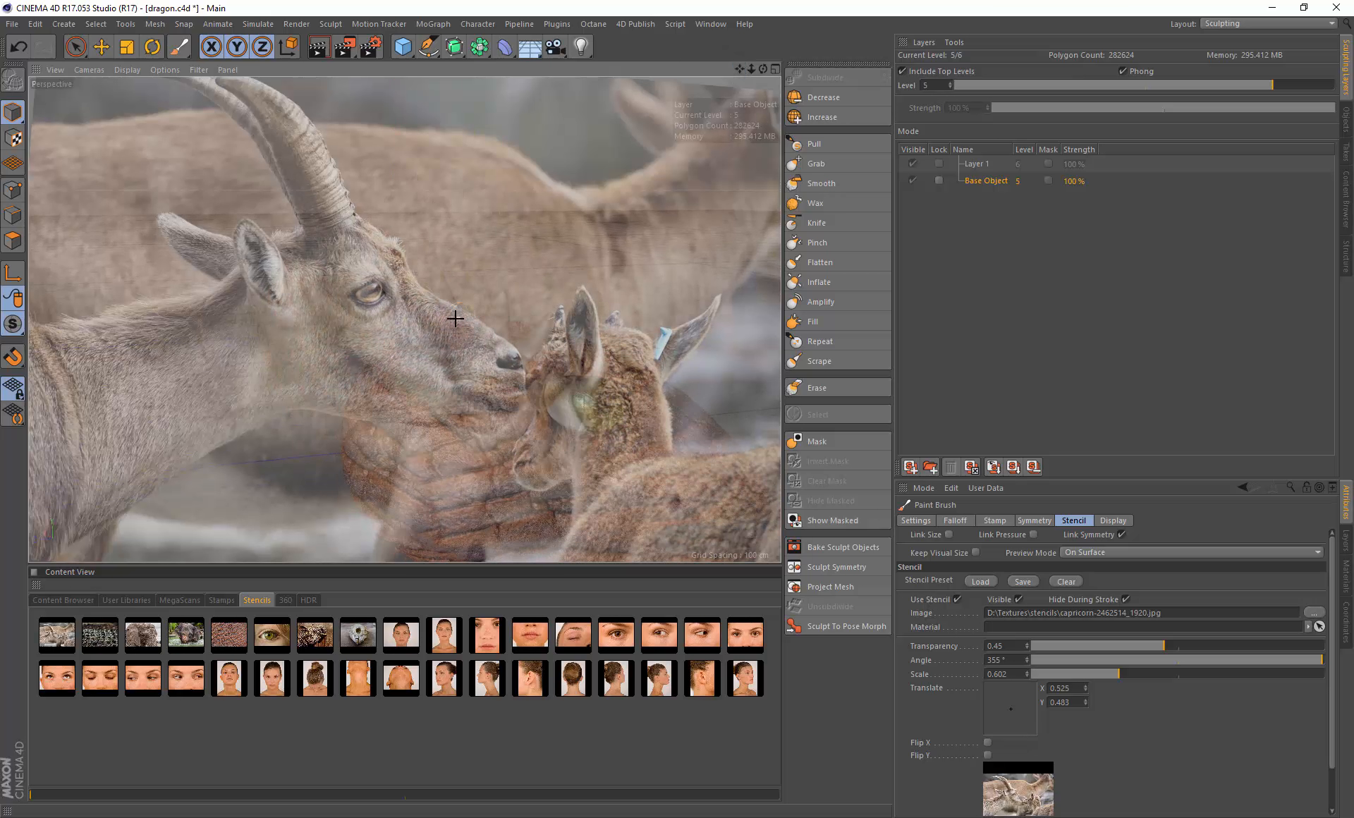
drag(749, 67, 824, 62)
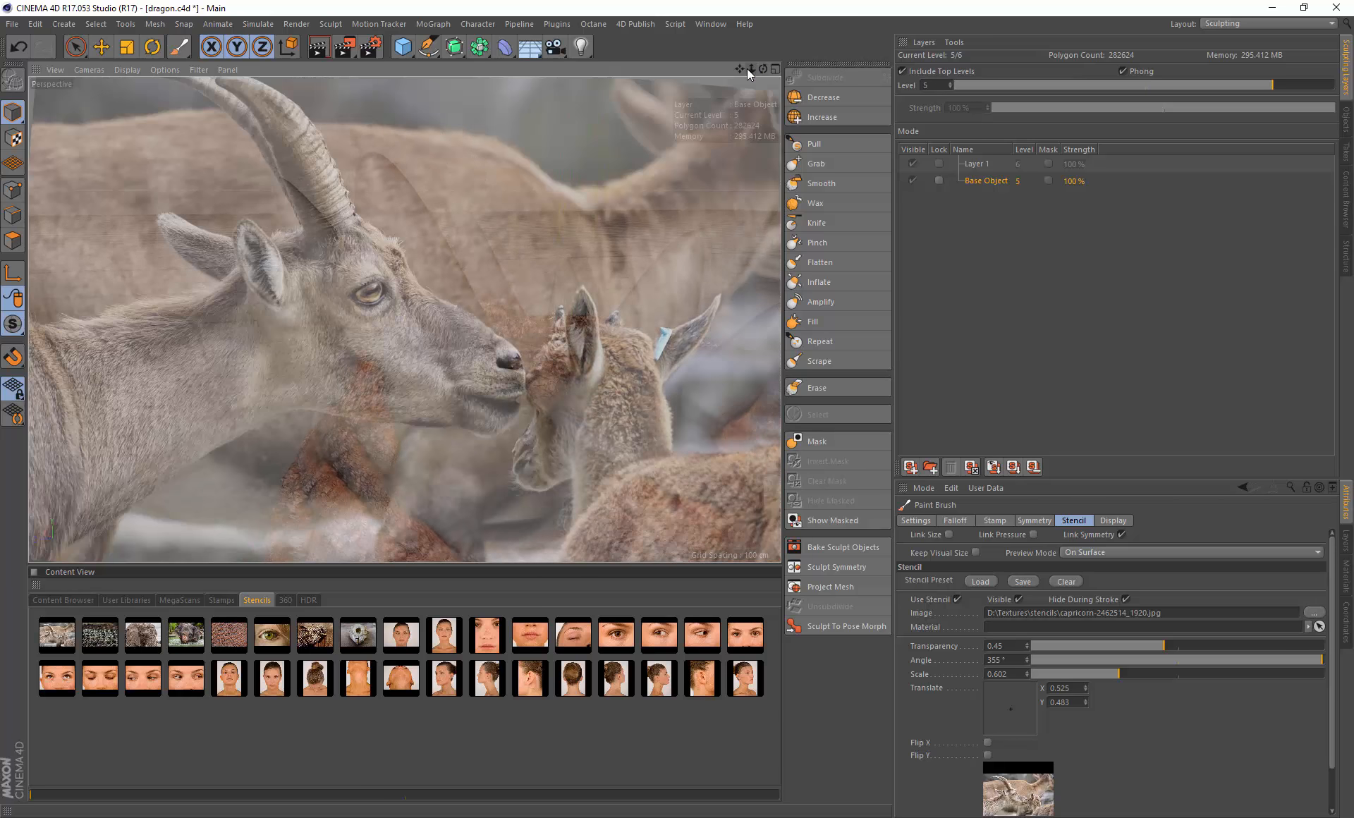
drag(740, 69, 698, 50)
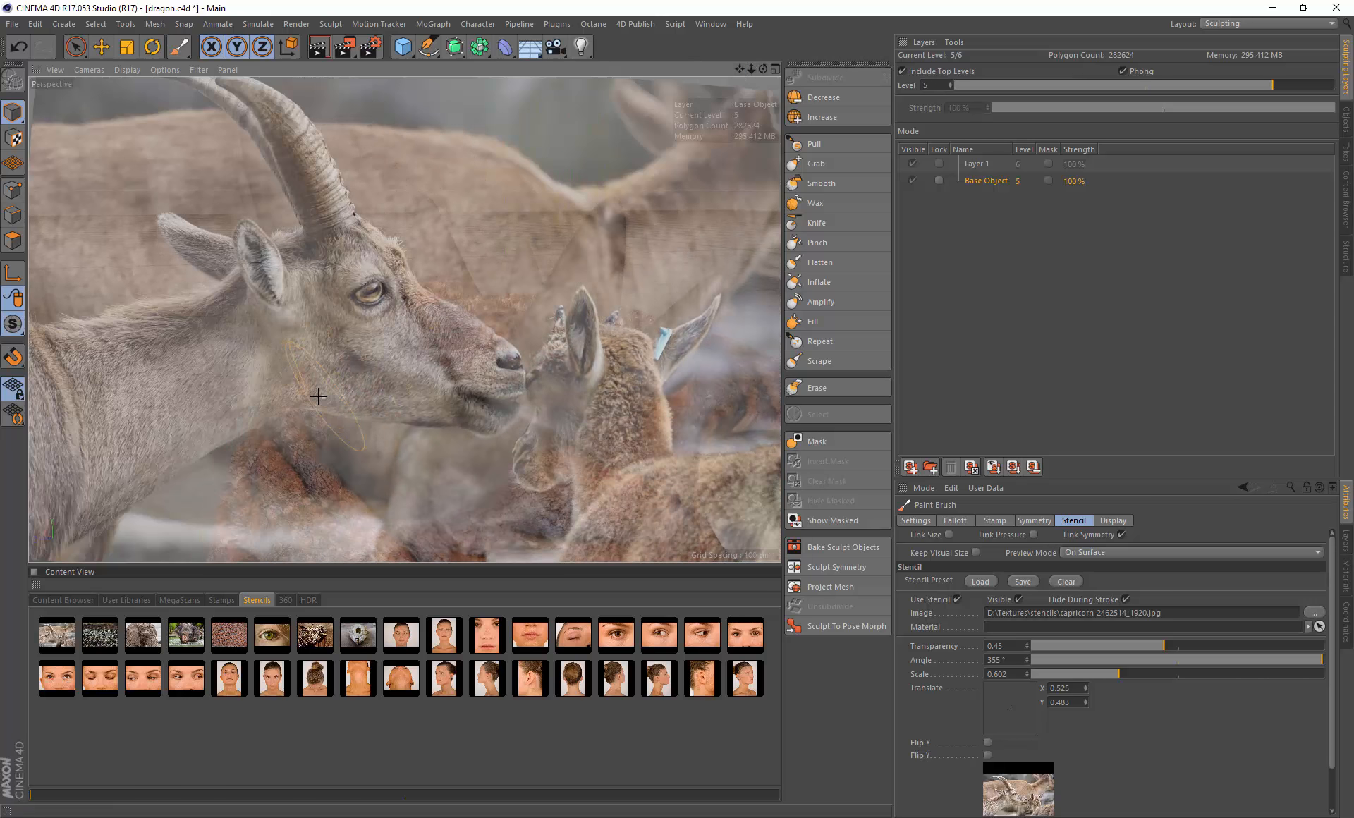
drag(313, 383, 381, 442)
right_drag(381, 442, 402, 400)
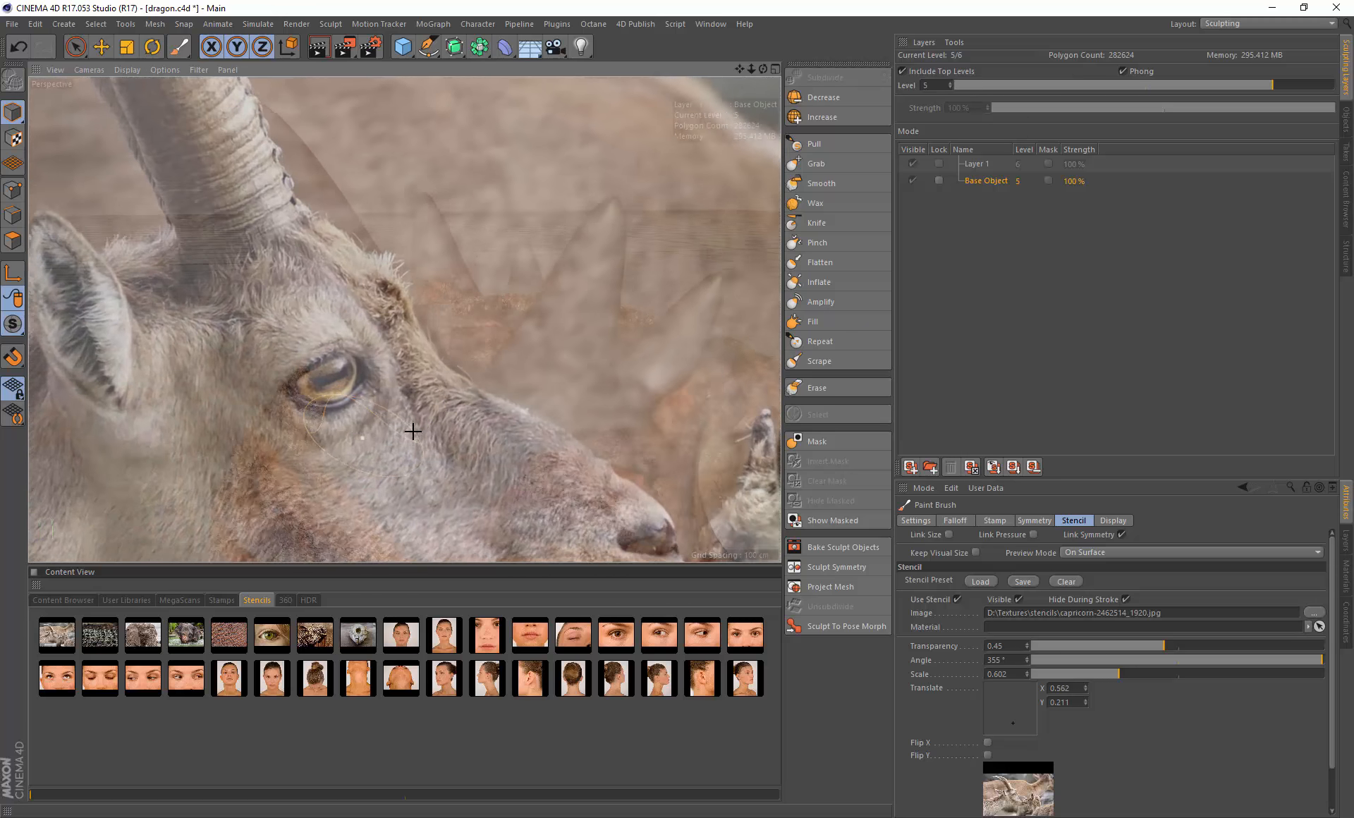
drag(399, 396, 518, 537)
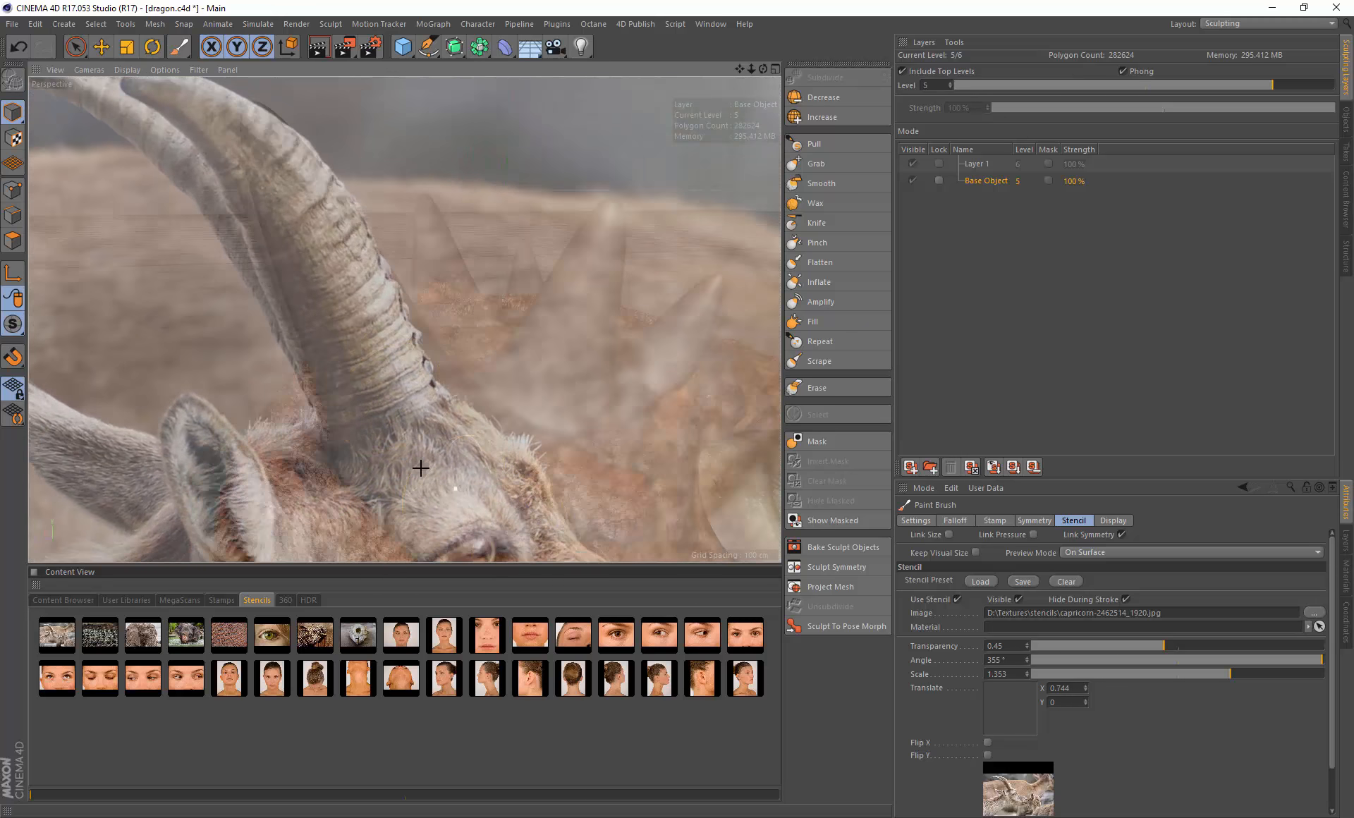
mouse_move(420, 468)
mouse_down()
mouse_move(383, 445)
mouse_move(392, 452)
mouse_up()
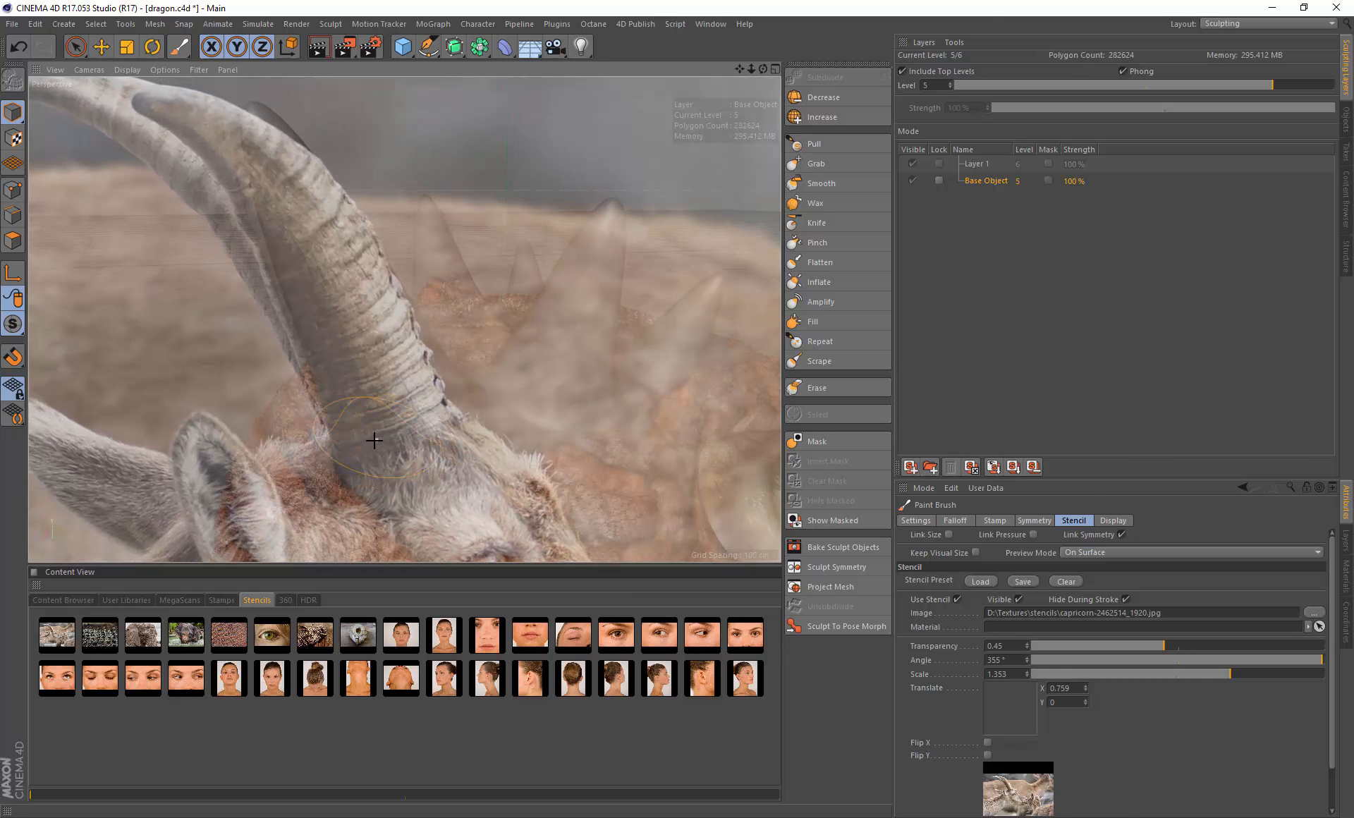
Step: Adjust the goat stencil to a scale of 1.59 and paint its horn texture over the tall rear horn
right_drag(372, 445, 403, 446)
drag(381, 433, 386, 434)
right_drag(392, 432, 398, 429)
mouse_move(383, 413)
middle_down()
mouse_move(404, 433)
mouse_move(393, 431)
middle_up()
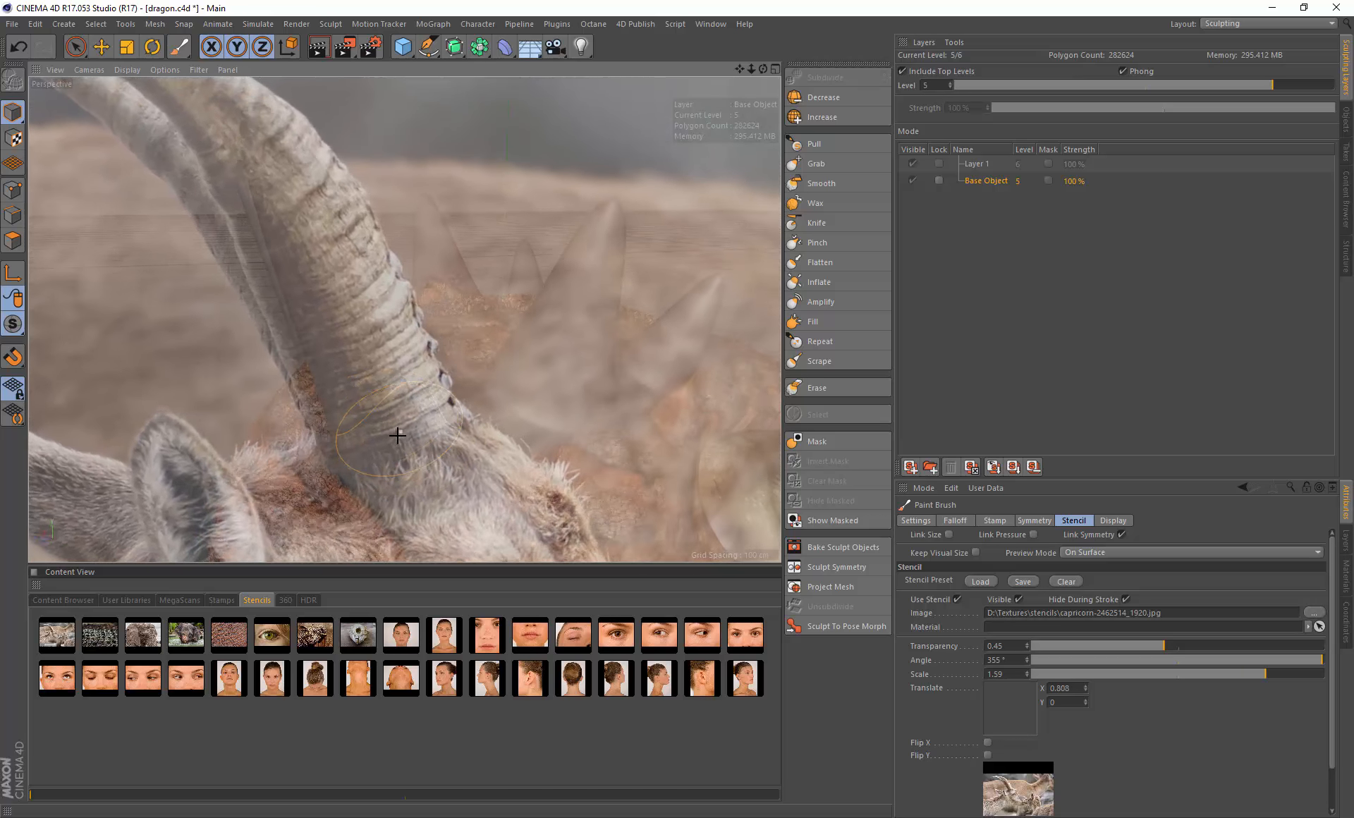
mouse_move(366, 409)
mouse_down()
mouse_move(393, 353)
mouse_move(445, 442)
mouse_move(332, 367)
mouse_move(287, 172)
mouse_move(453, 389)
mouse_move(438, 486)
mouse_move(386, 477)
mouse_up()
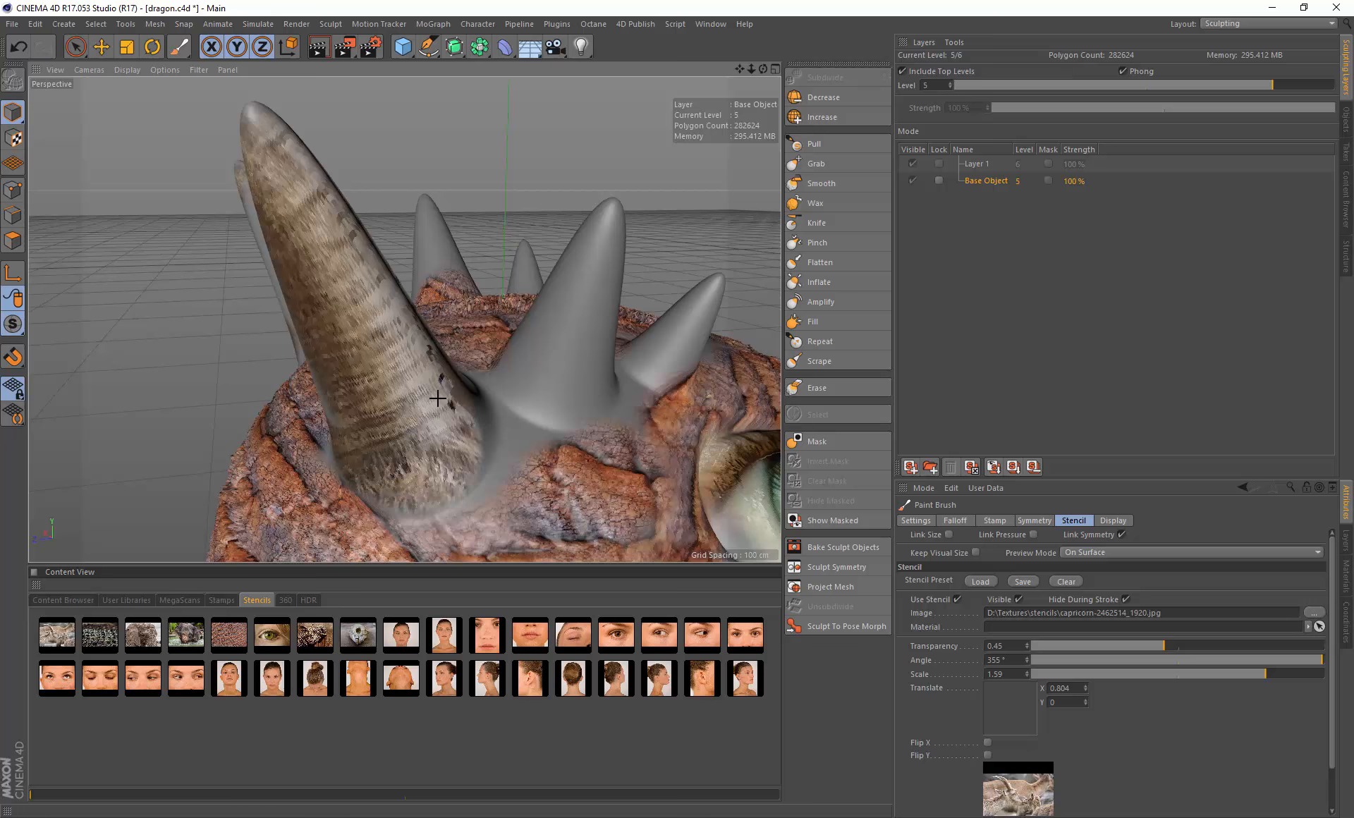
Step: Shift the goat's horn over the middle horn and try flipping the stencil horizontally
mouse_move(438, 399)
mouse_down()
mouse_move(352, 368)
mouse_move(618, 295)
mouse_up()
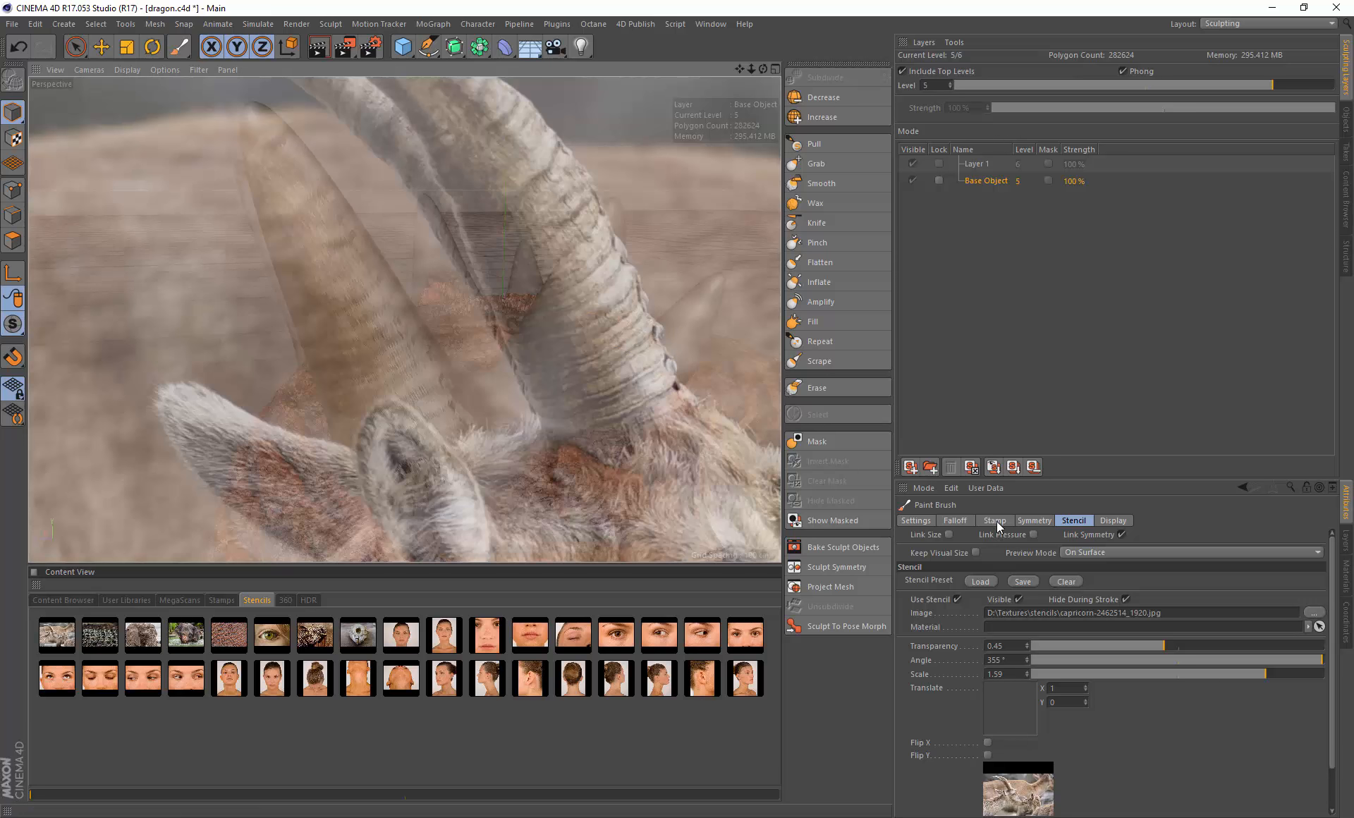
click(987, 743)
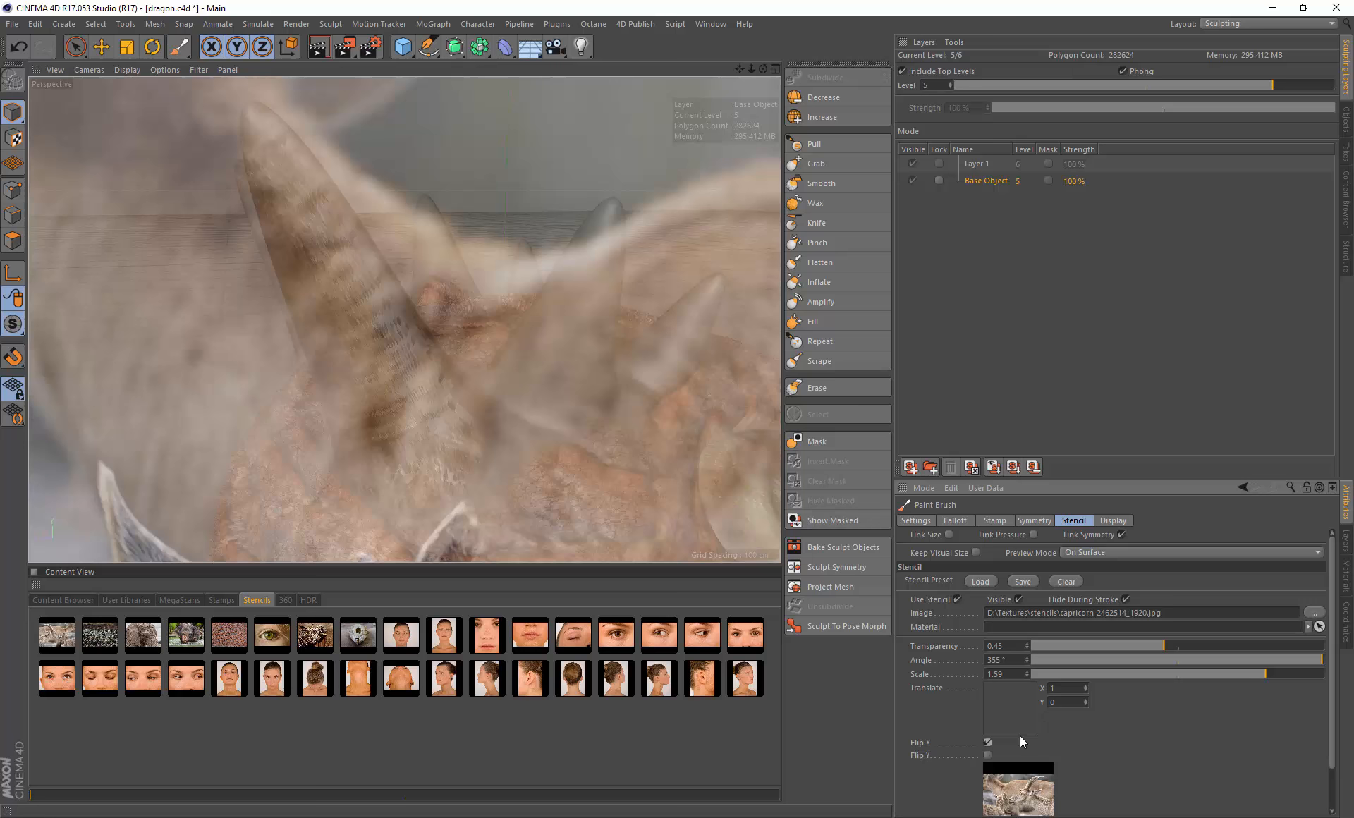
click(988, 743)
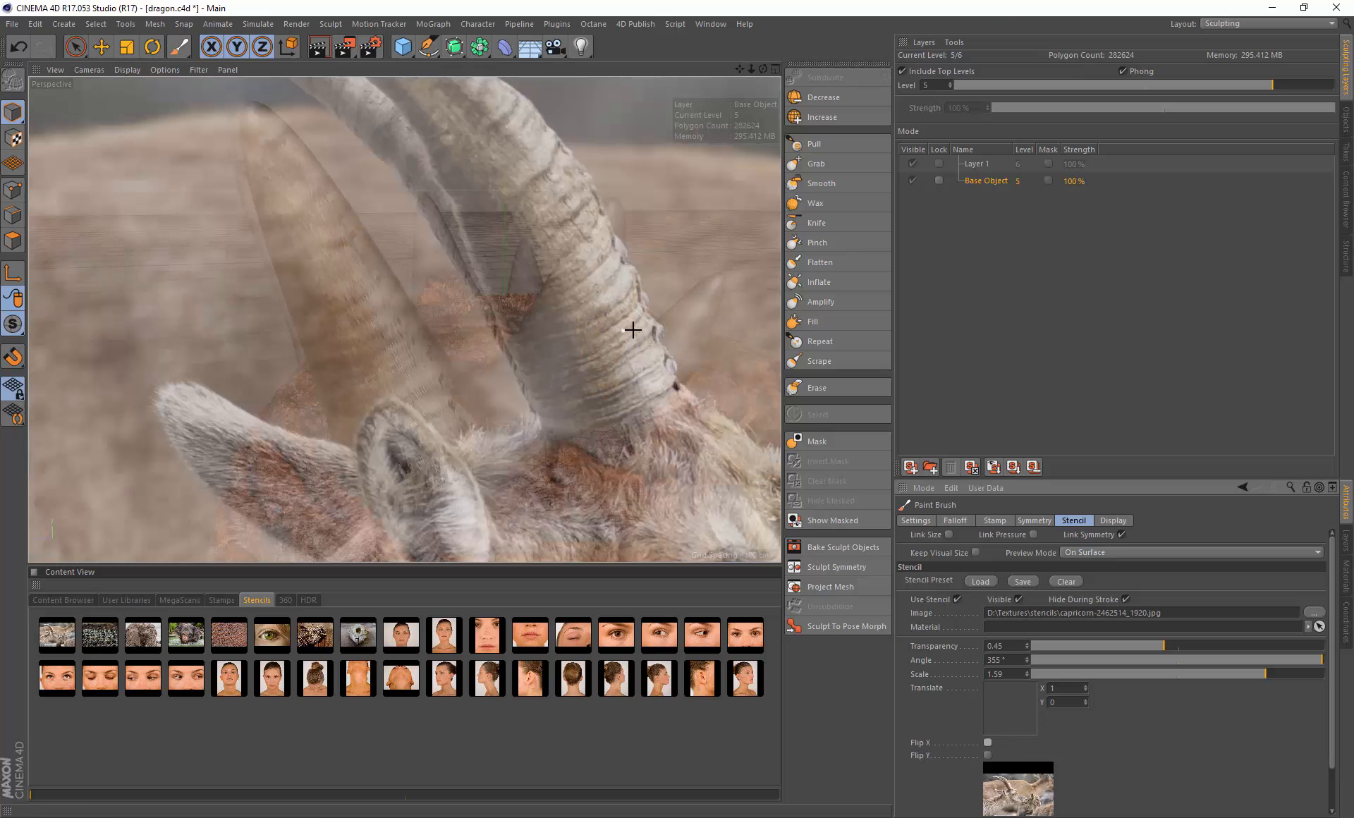
Step: Paint the goat-horn texture onto the middle and small horns from the head's other side, with the stencil scaled to 1.165
alt+drag(634, 331, 177, 297)
mouse_move(540, 267)
alt+mouse_down()
mouse_move(384, 275)
mouse_move(466, 297)
mouse_move(565, 296)
mouse_move(579, 327)
mouse_move(416, 293)
mouse_move(432, 278)
mouse_move(411, 289)
mouse_move(383, 221)
mouse_move(375, 259)
alt+mouse_up()
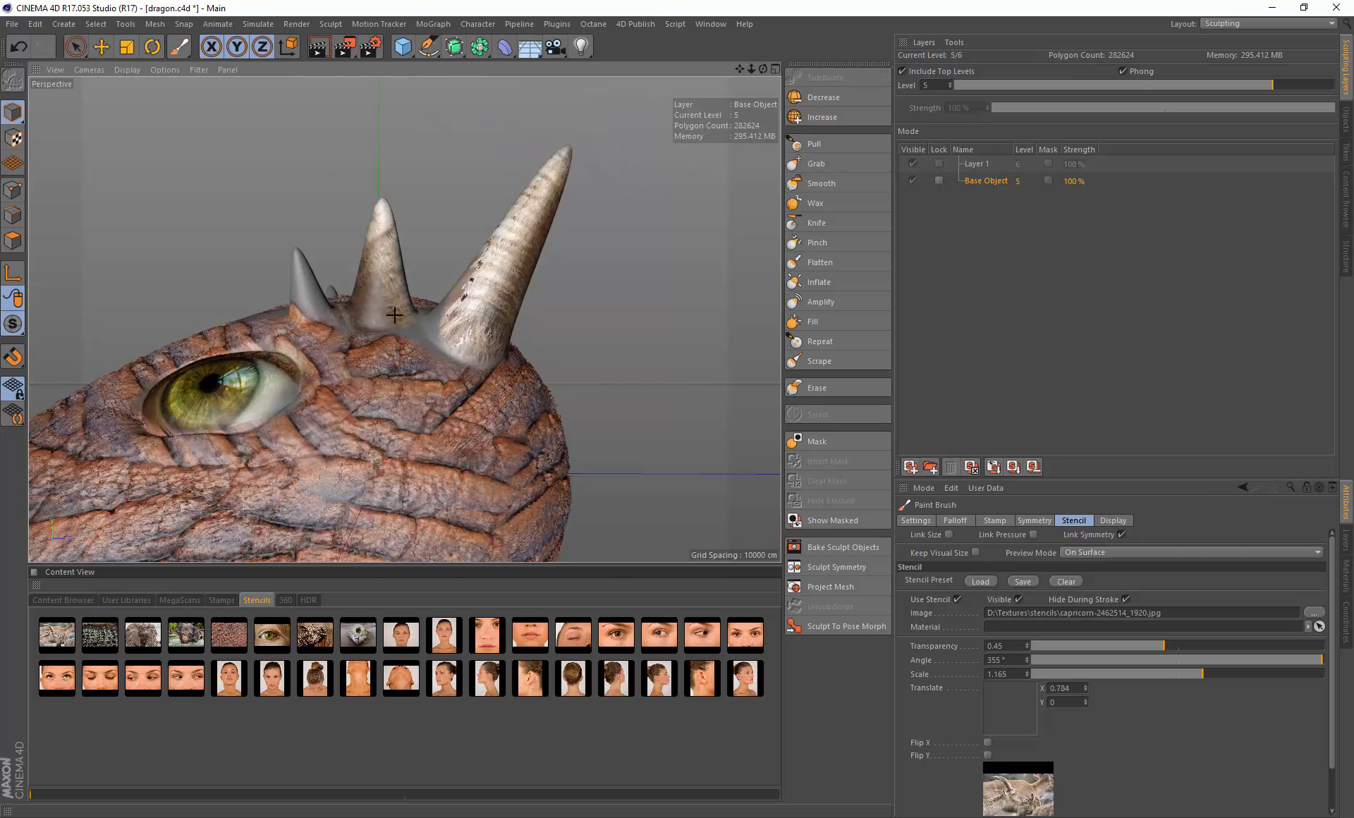
mouse_move(449, 326)
mouse_down()
mouse_move(325, 276)
mouse_move(363, 290)
mouse_move(290, 288)
mouse_move(323, 307)
mouse_up()
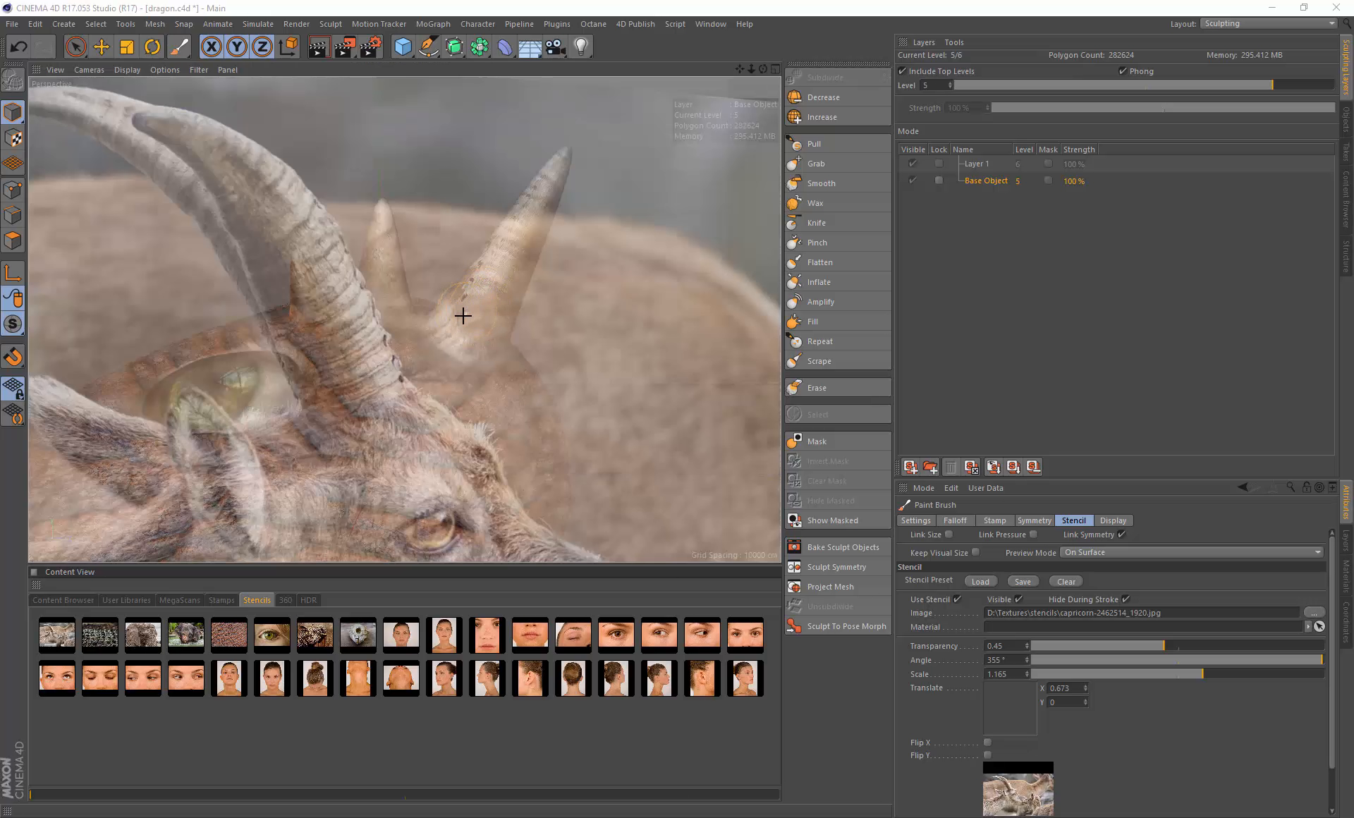
mouse_move(455, 315)
mouse_down()
mouse_move(551, 257)
mouse_move(487, 269)
mouse_move(453, 330)
mouse_move(460, 345)
mouse_move(427, 324)
mouse_move(599, 369)
mouse_move(750, 385)
mouse_up()
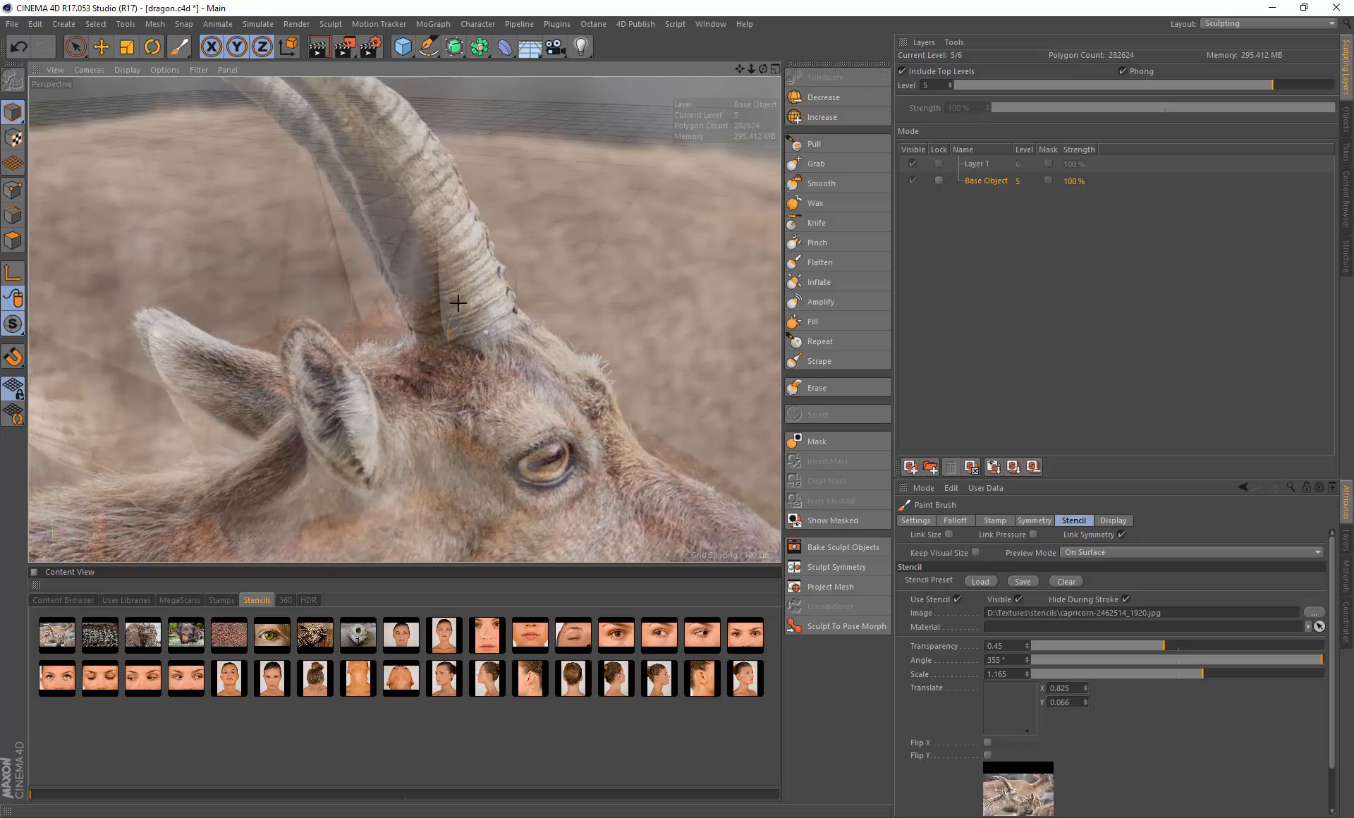
Step: Reposition the goat stencil around the head and paint its horn texture onto the remaining bare horn surfaces
mouse_move(506, 286)
alt+mouse_down()
mouse_move(423, 256)
mouse_move(415, 265)
mouse_move(435, 247)
mouse_move(505, 294)
mouse_move(538, 290)
mouse_move(514, 302)
mouse_move(526, 264)
mouse_move(247, 278)
alt+mouse_up()
scroll(460, 274, up, 3)
mouse_move(207, 189)
mouse_down()
mouse_move(258, 186)
mouse_move(310, 320)
mouse_move(319, 280)
mouse_move(381, 303)
mouse_up()
alt+drag(238, 341, 596, 247)
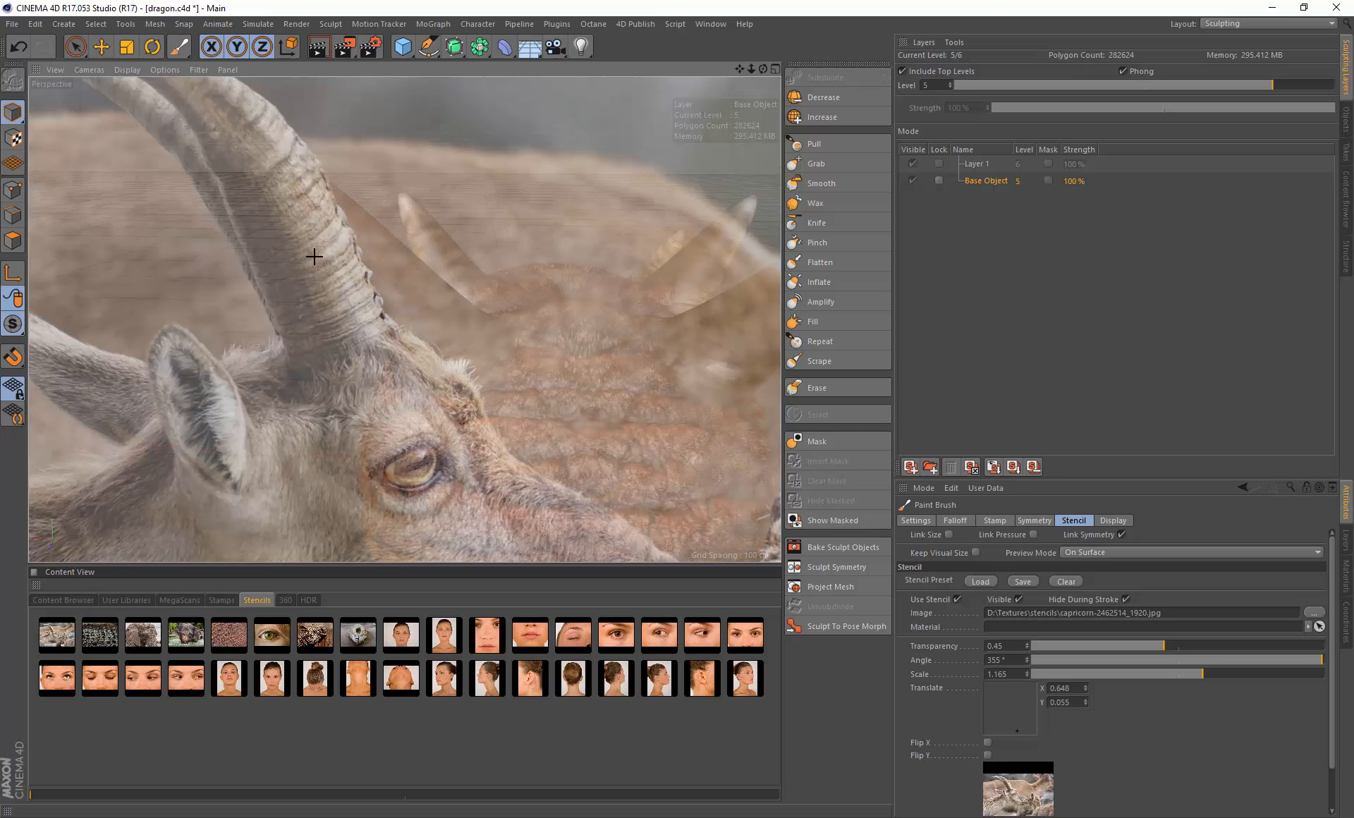
mouse_move(314, 256)
mouse_down()
mouse_move(350, 255)
mouse_move(463, 351)
mouse_move(368, 285)
mouse_move(327, 215)
mouse_move(437, 297)
mouse_move(458, 339)
mouse_up()
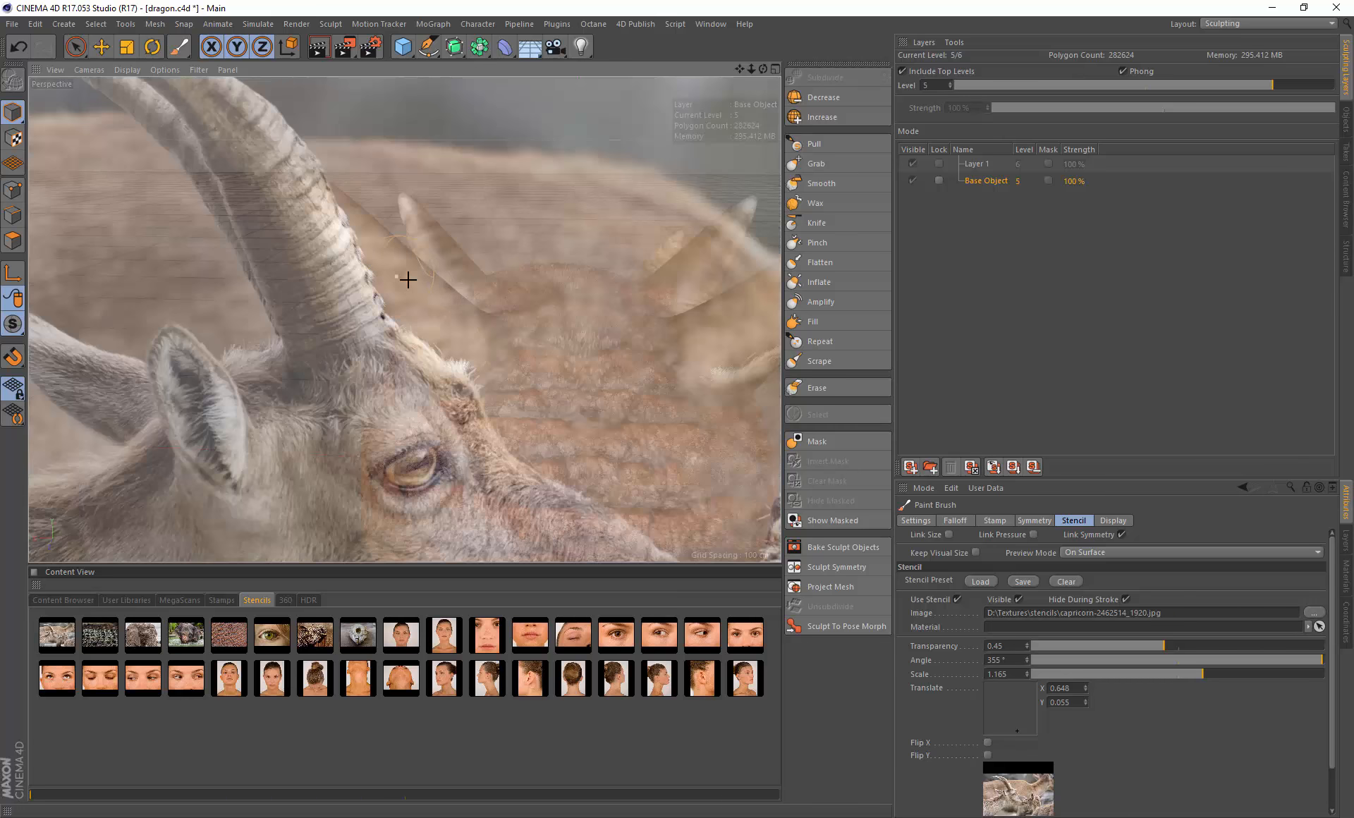
Step: Hide the goat stencil and view the painted horns from above
alt+drag(408, 280, 651, 319)
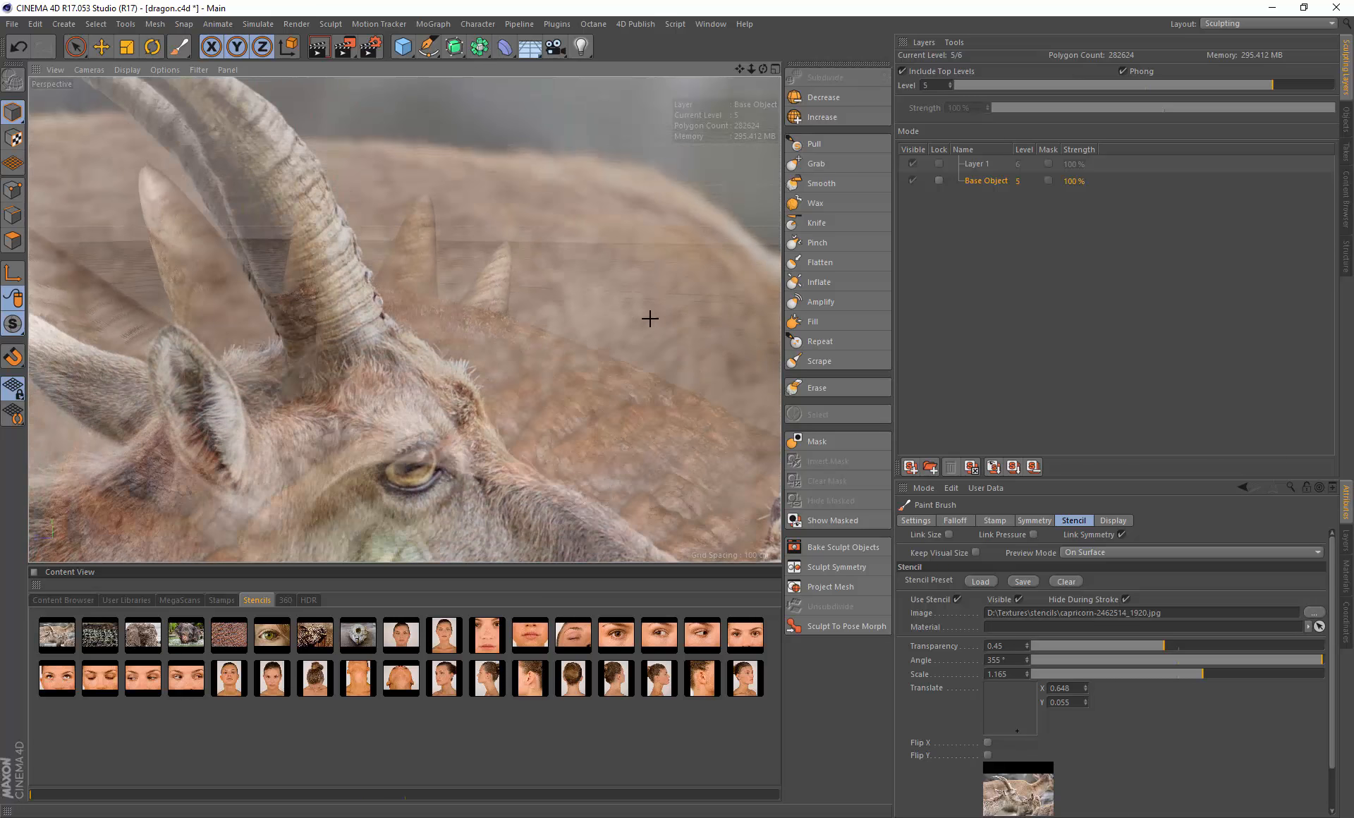
key(y)
alt+drag(482, 338, 513, 368)
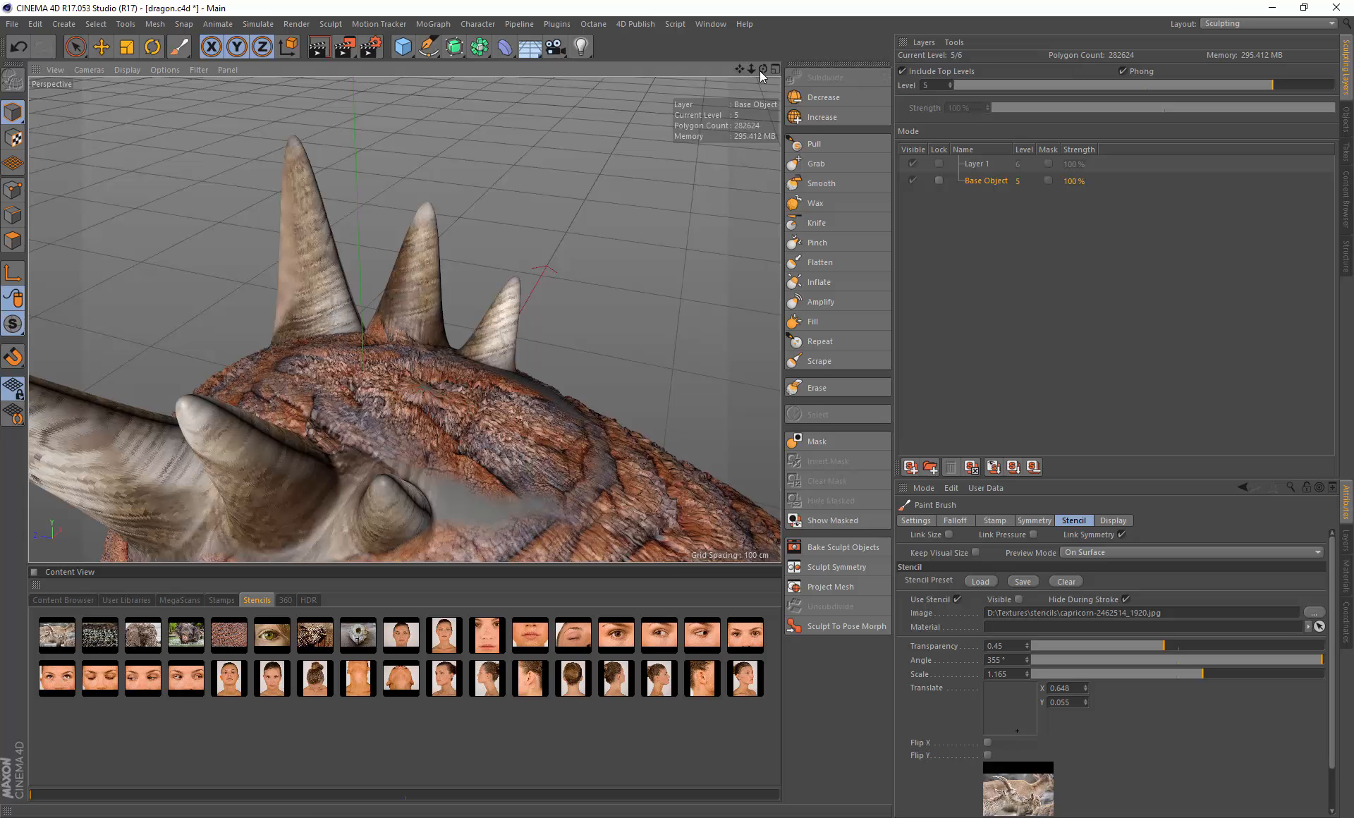
Step: Activate the Pull sculpting brush, adjust its size to about 22, and clear its eye stencil
drag(760, 70, 555, 147)
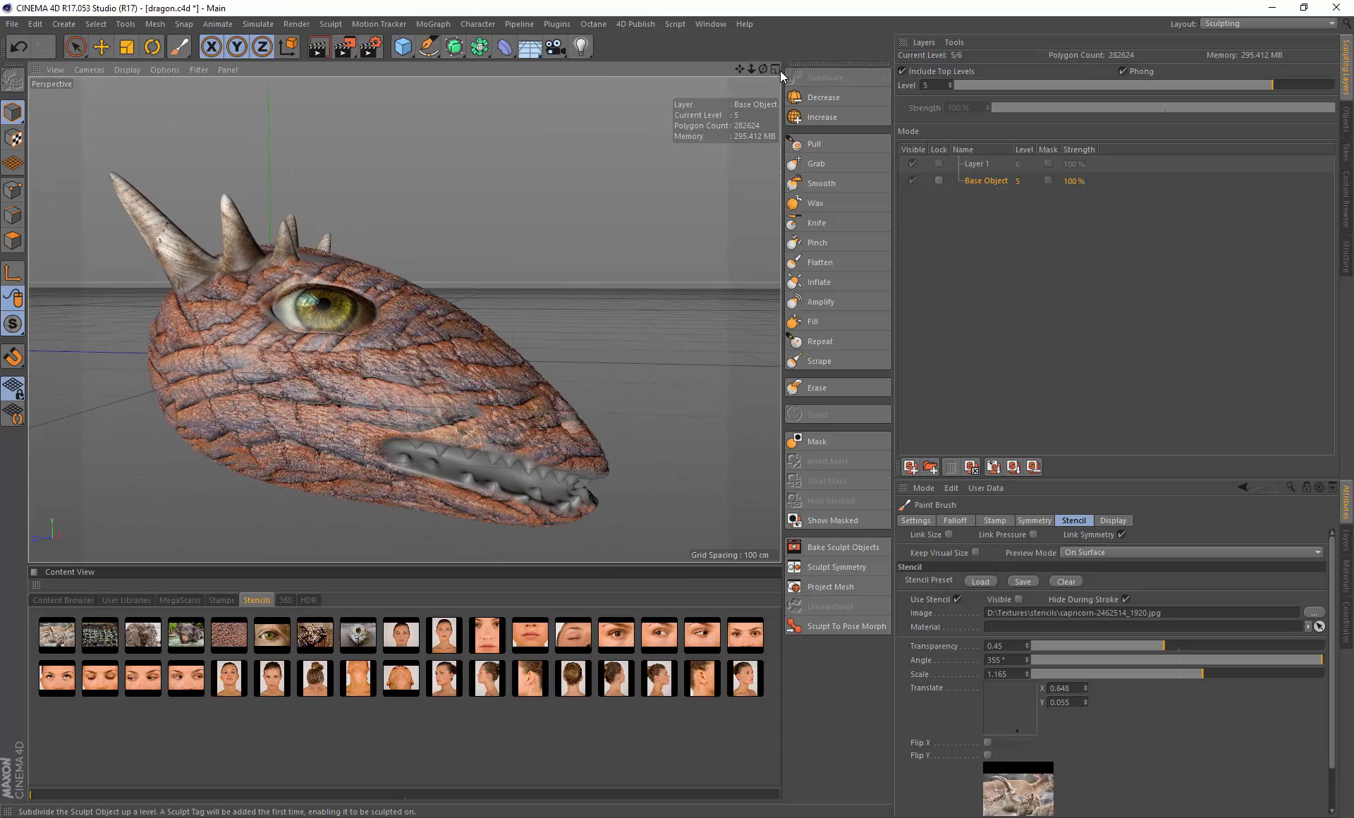
mouse_move(762, 70)
mouse_down()
mouse_move(690, 68)
mouse_move(732, 72)
mouse_move(797, 44)
mouse_move(803, 92)
mouse_move(718, 195)
mouse_up()
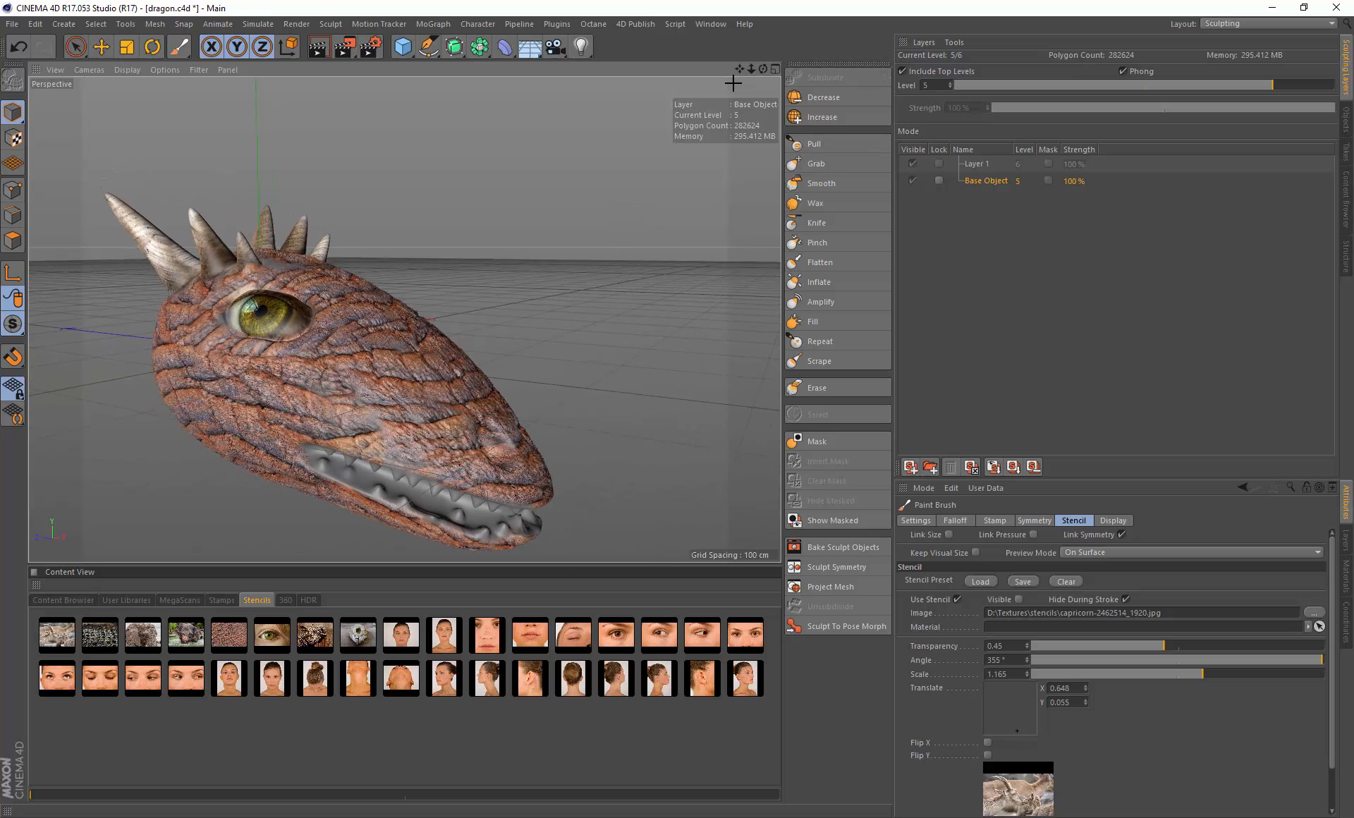
drag(739, 71, 759, 53)
click(815, 204)
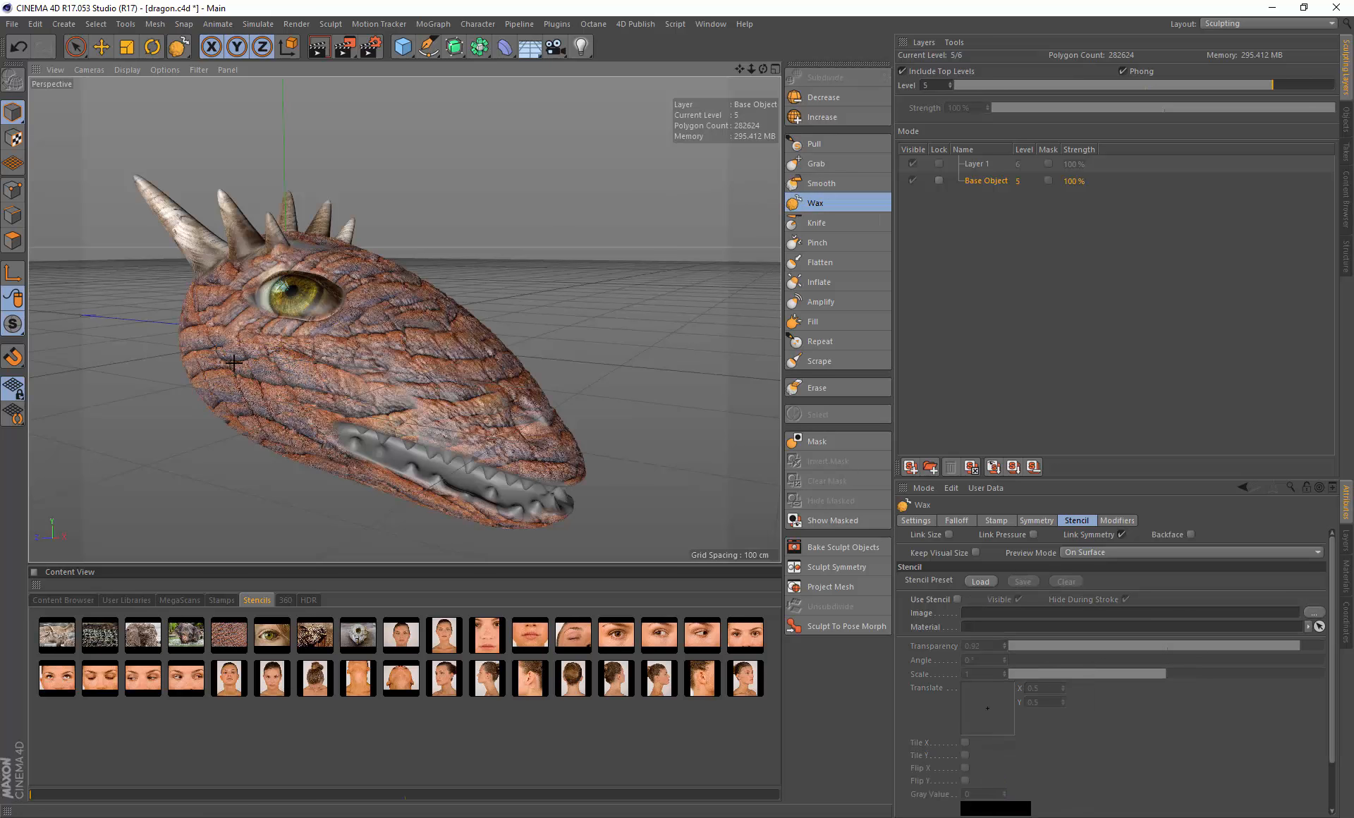
mouse_move(324, 374)
alt+mouse_down()
mouse_move(272, 383)
mouse_move(318, 376)
alt+mouse_up()
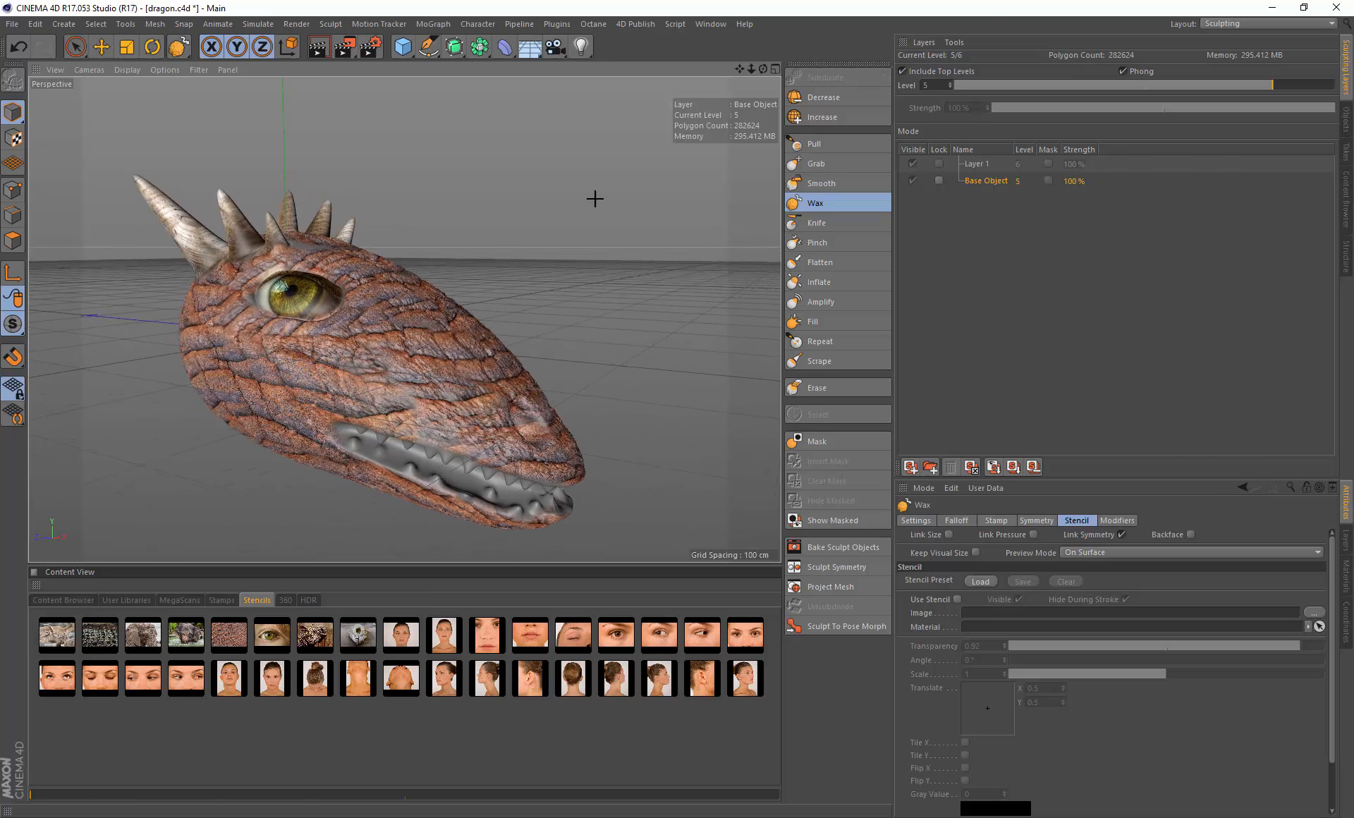
click(814, 144)
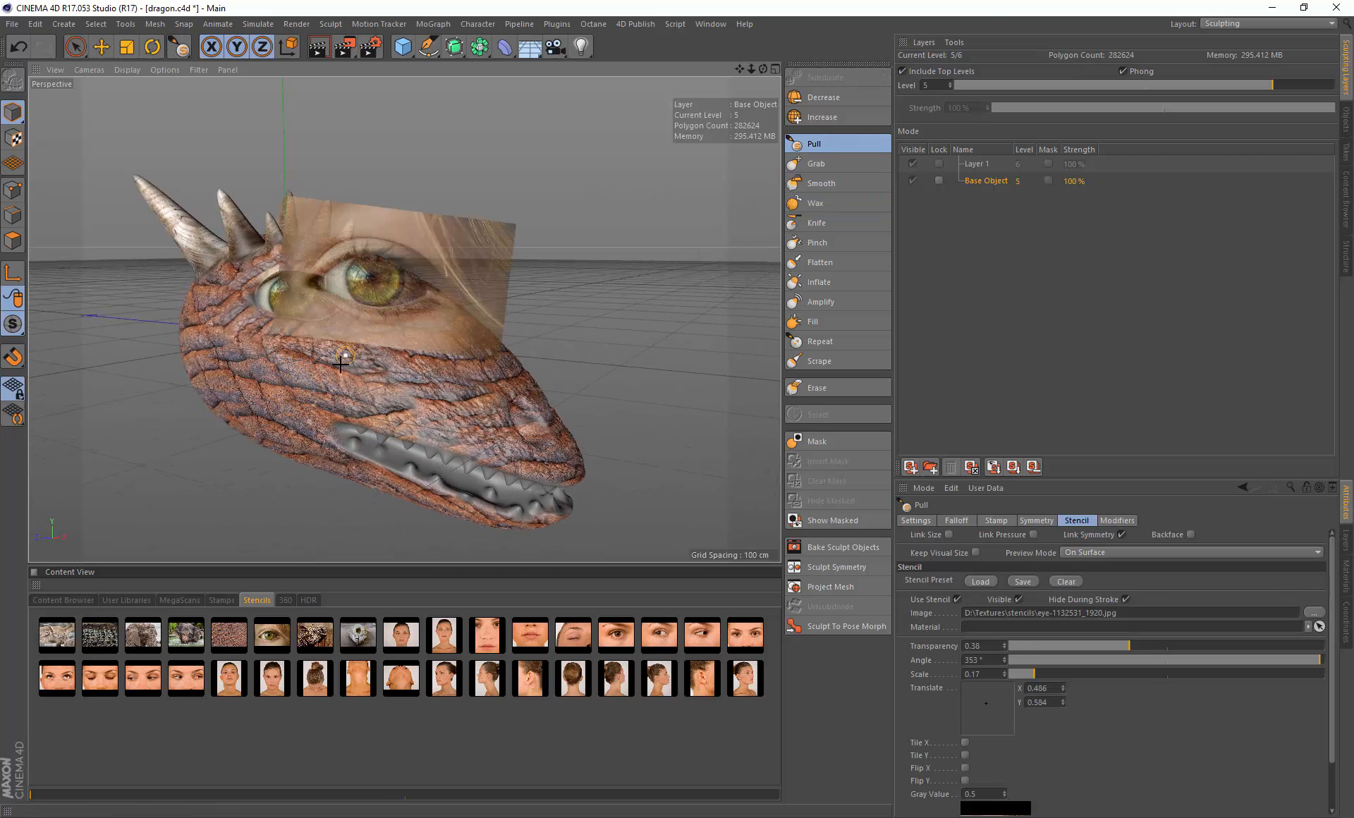
drag(309, 400, 372, 321)
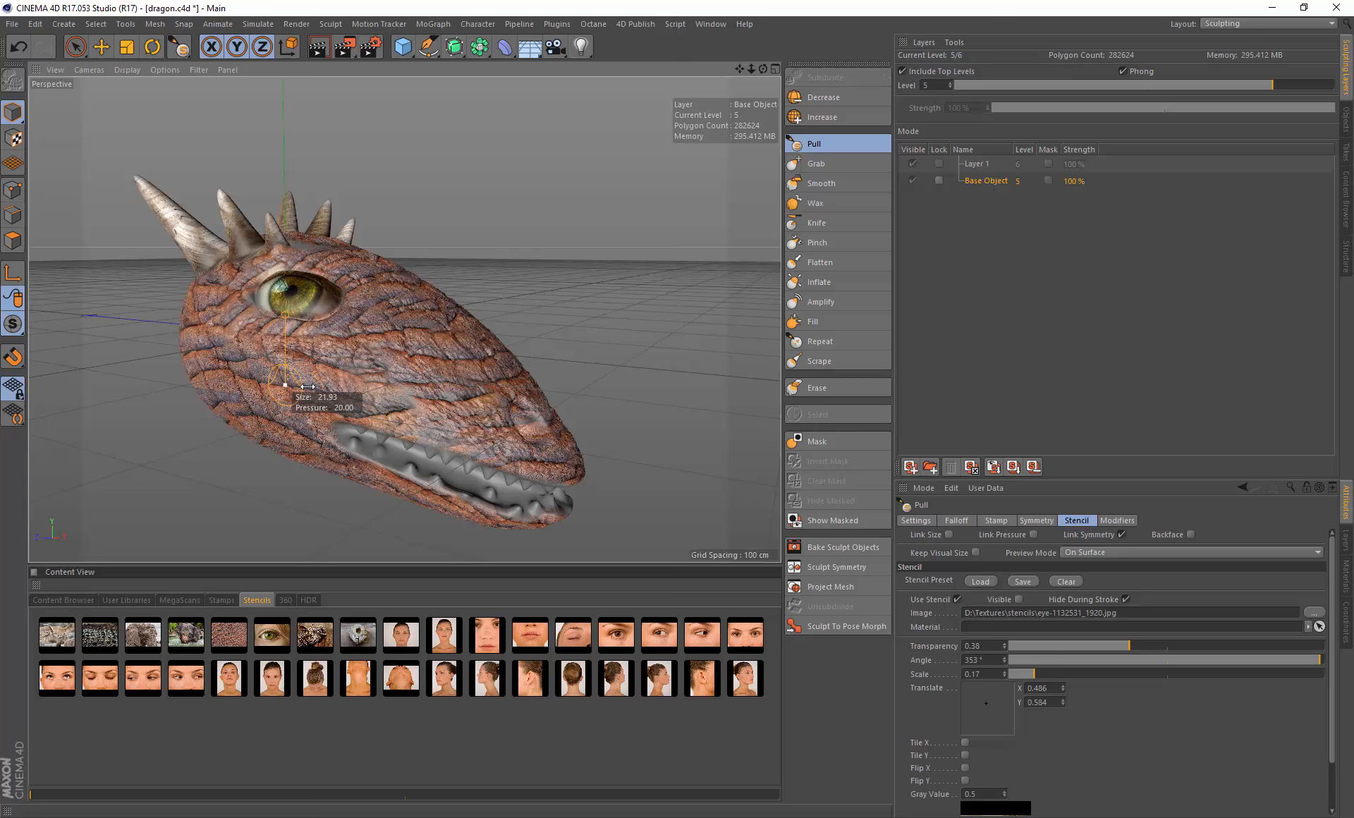
click(1077, 581)
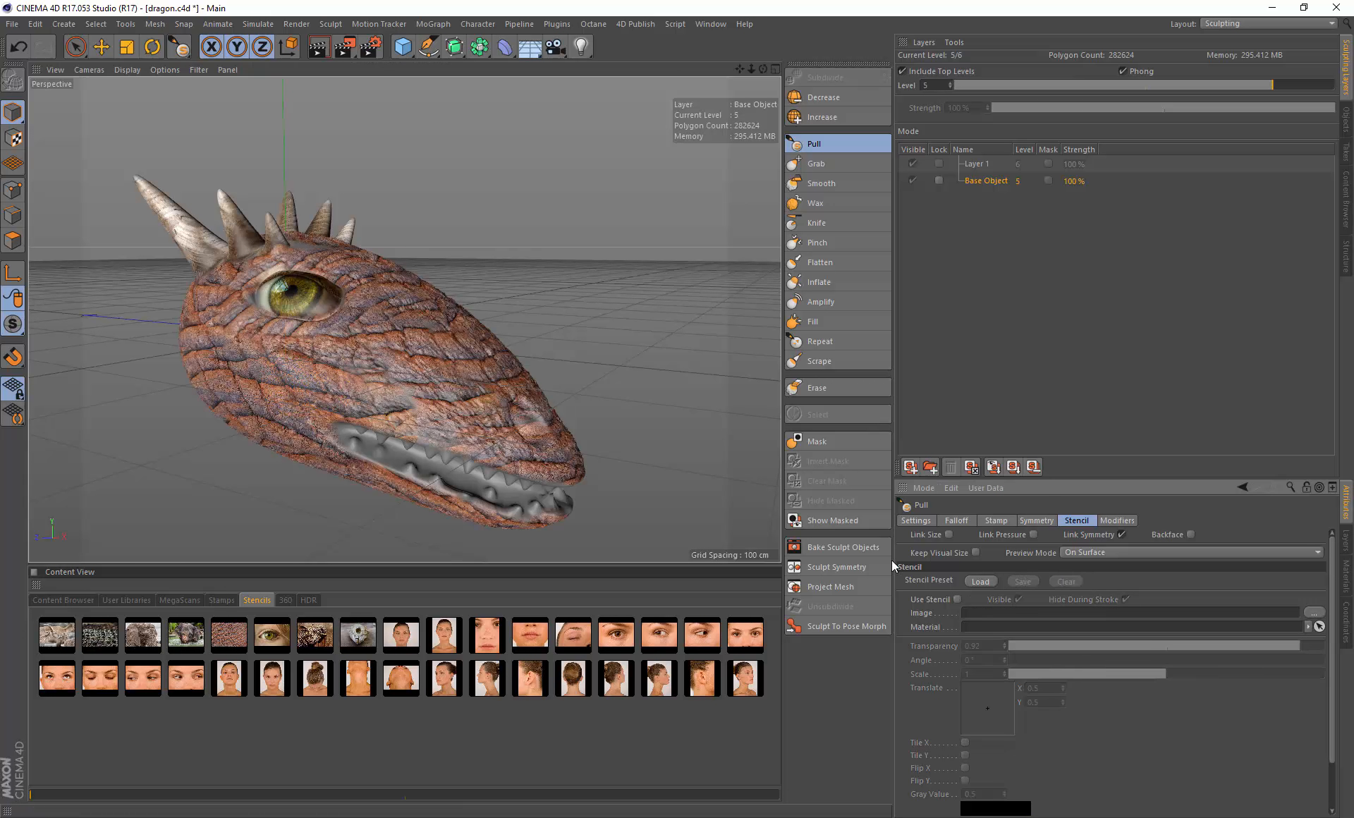
Step: Sculpt raised folds and bulges on the dragon's cheeks, back of the head, jaw, snout and nostrils with the Pull brush
click(256, 383)
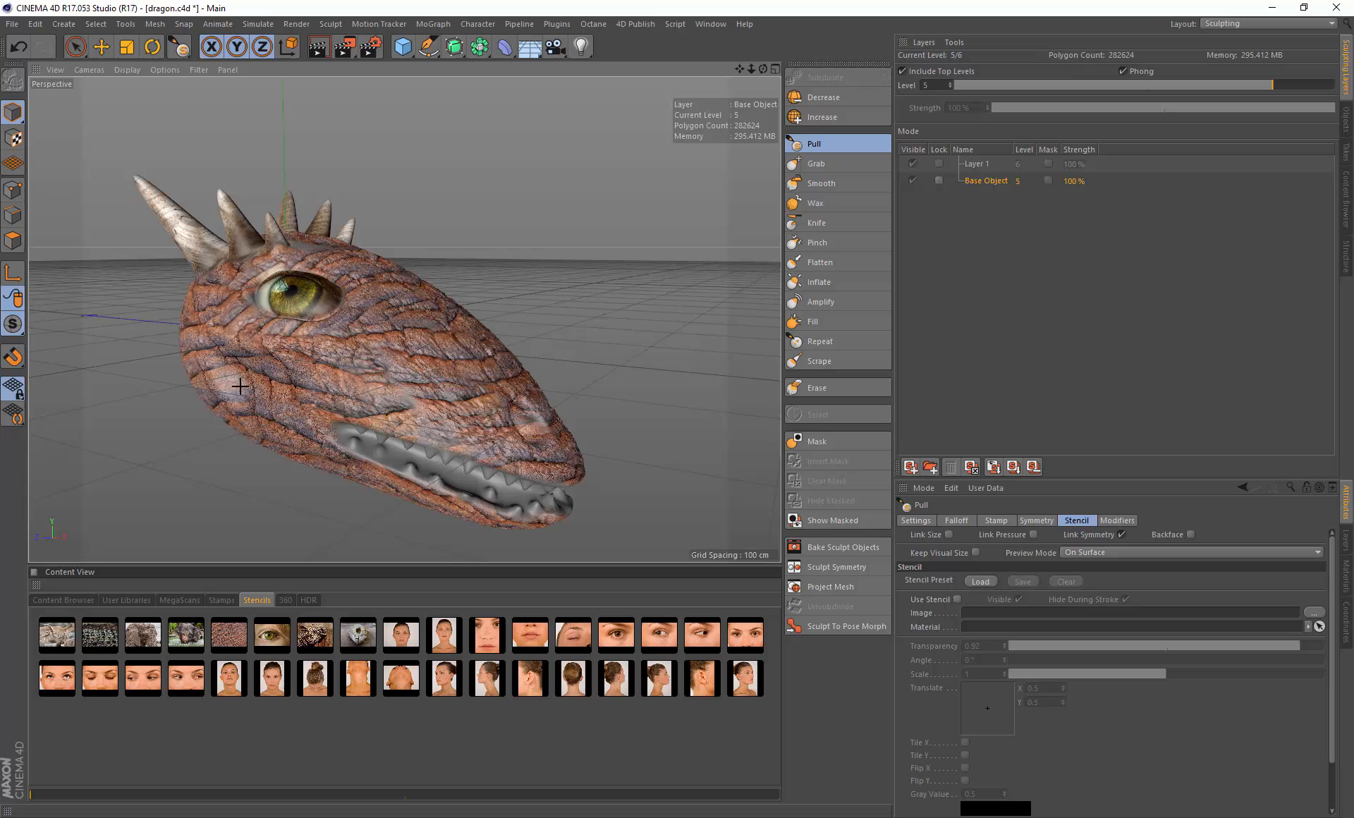
key(ctrl+z)
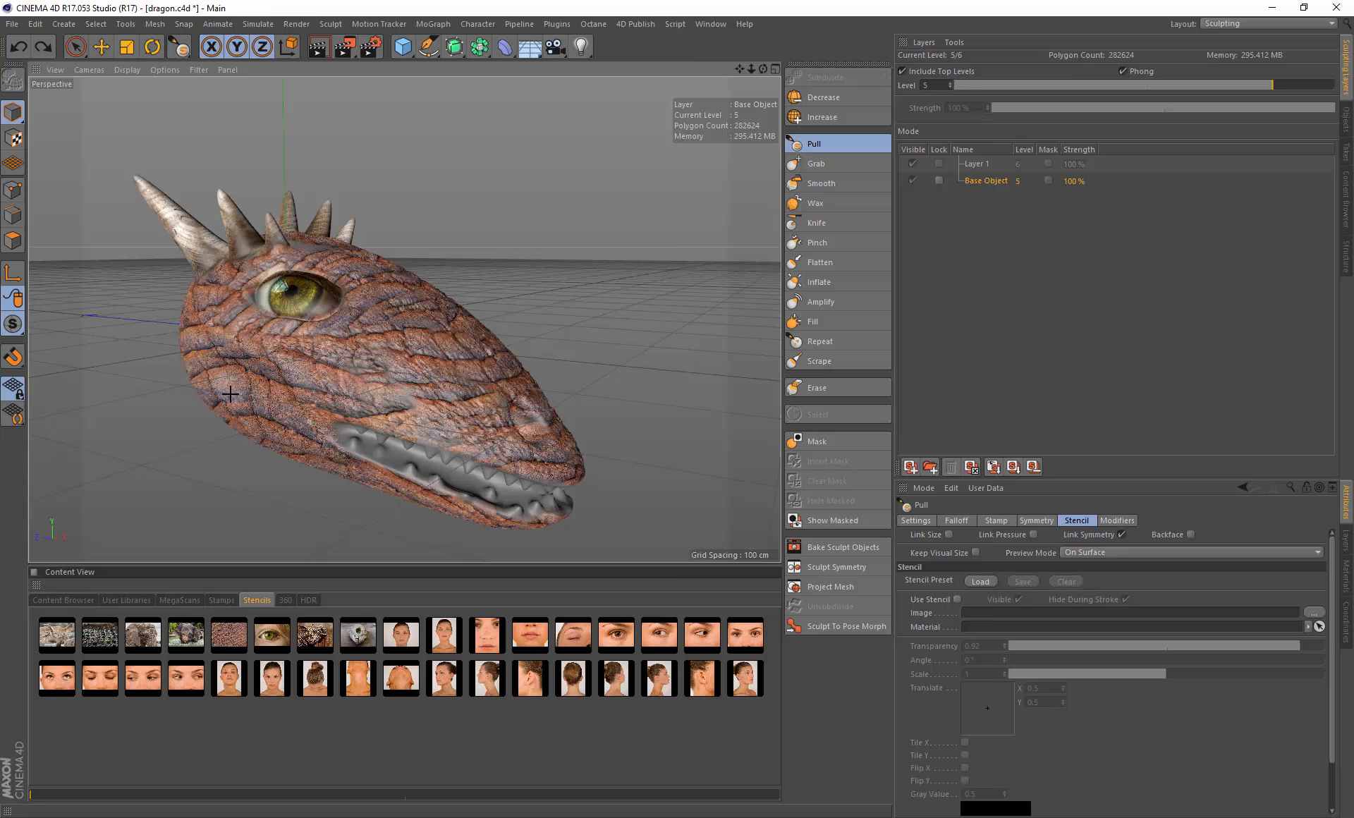
mouse_move(266, 375)
alt+mouse_down()
mouse_move(491, 399)
mouse_move(332, 424)
mouse_move(407, 456)
mouse_move(413, 417)
alt+mouse_up()
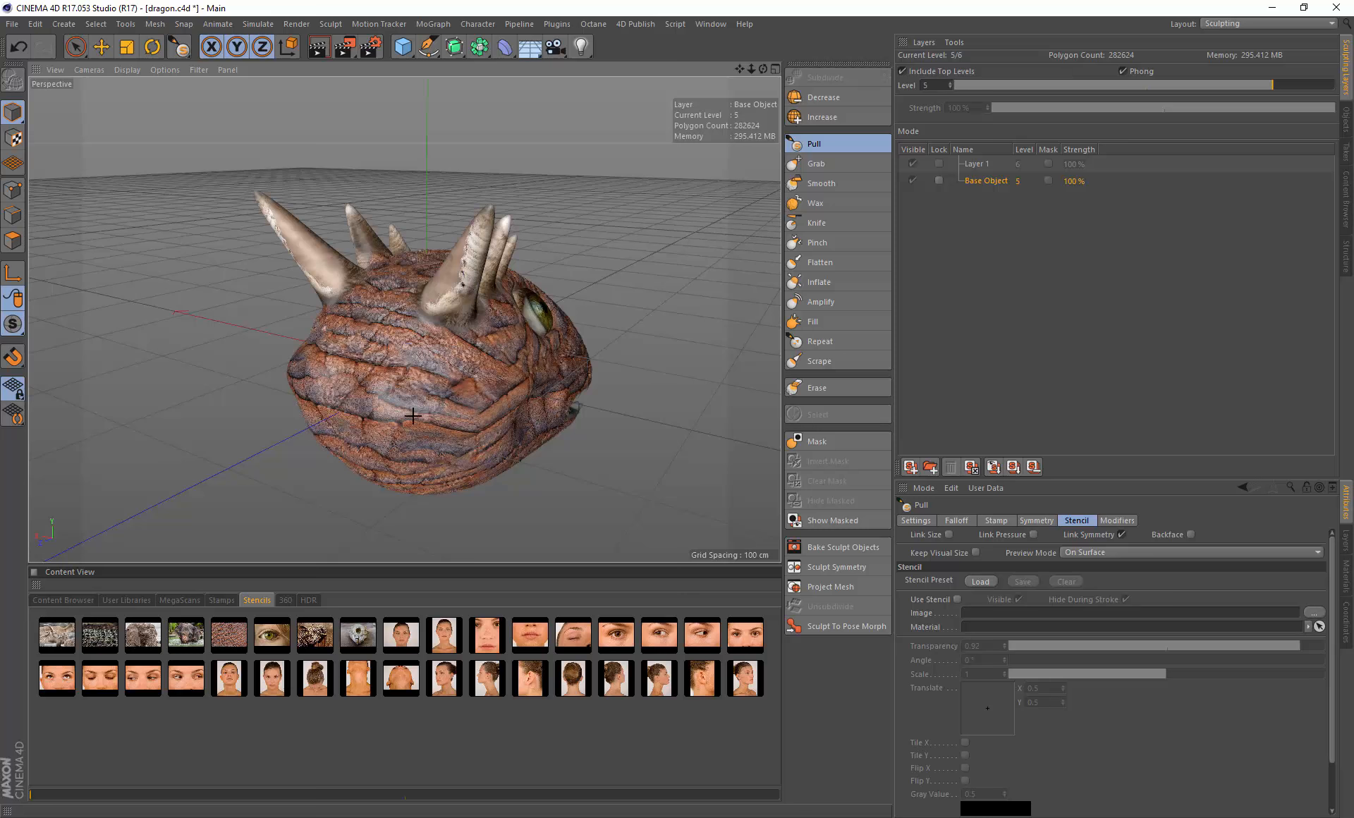
alt+drag(534, 383, 475, 388)
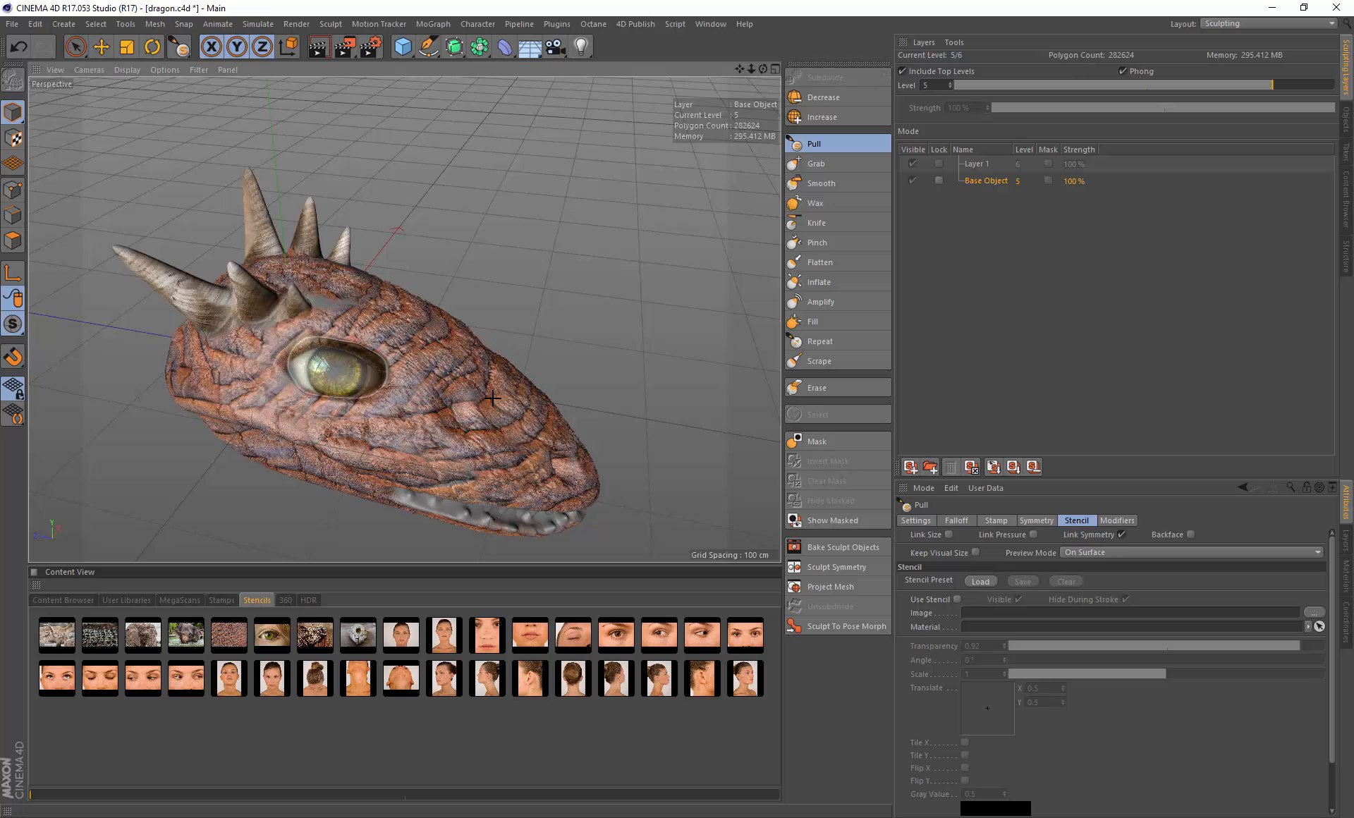
mouse_move(492, 399)
mouse_down()
mouse_move(448, 358)
mouse_move(457, 353)
mouse_move(439, 388)
mouse_move(455, 417)
mouse_move(409, 409)
mouse_up()
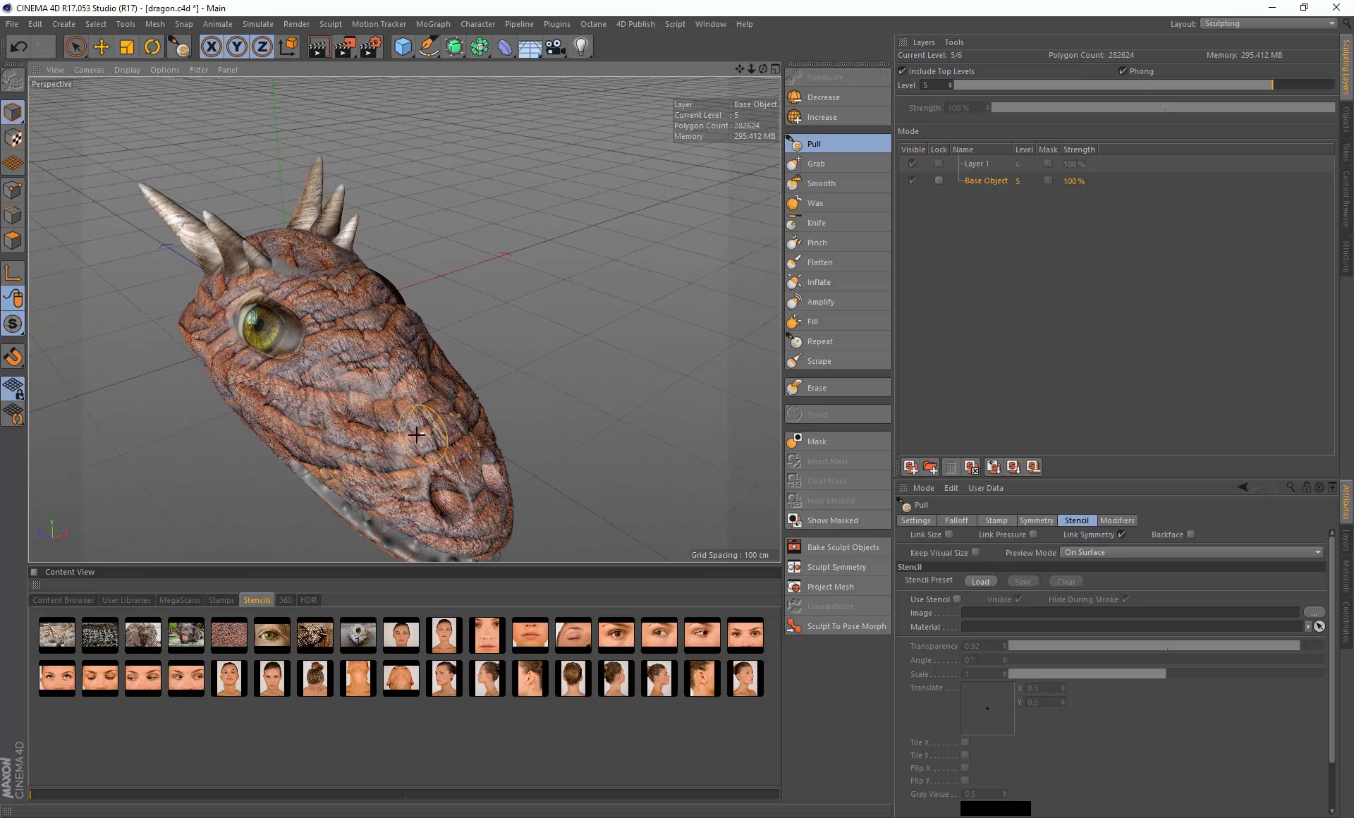
alt+drag(417, 435, 406, 377)
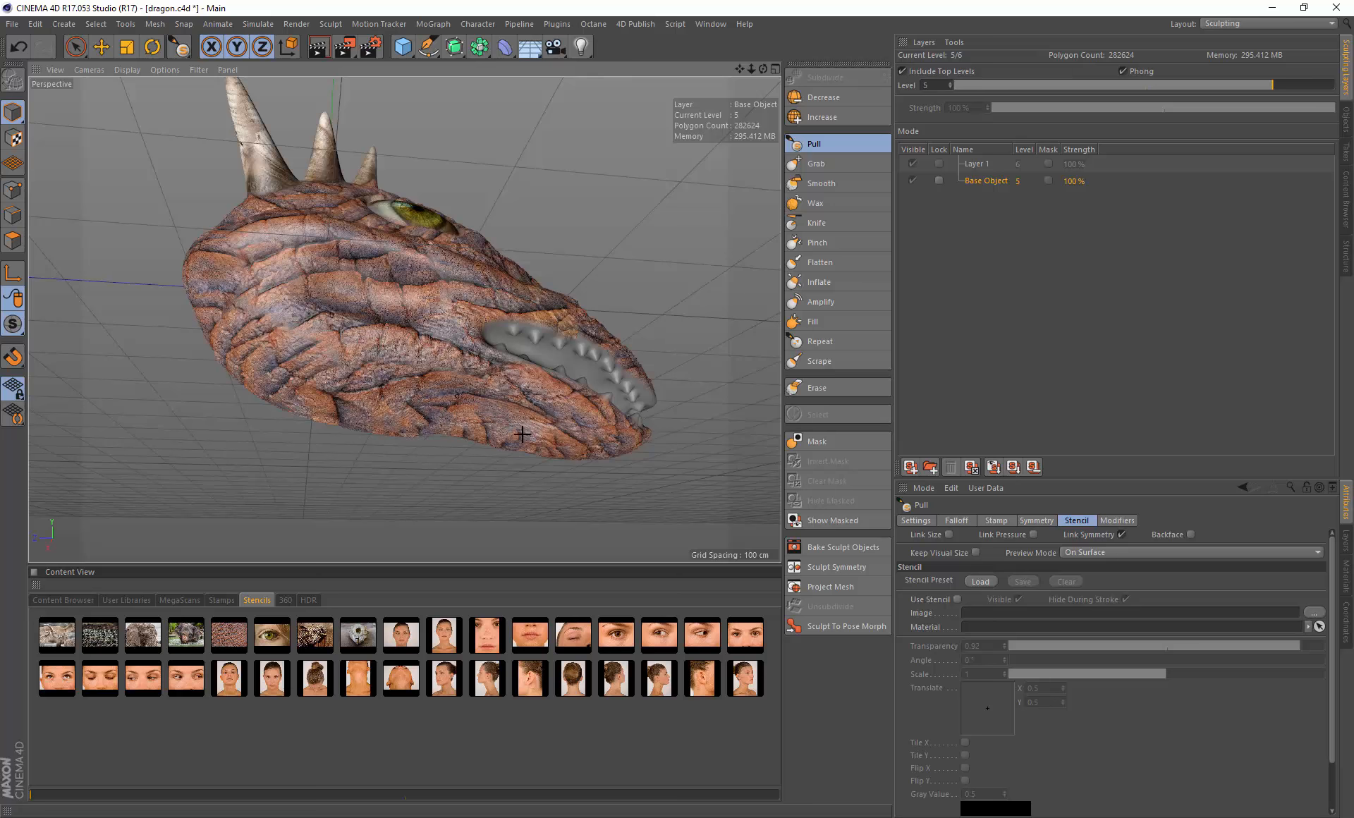
alt+drag(392, 392, 399, 371)
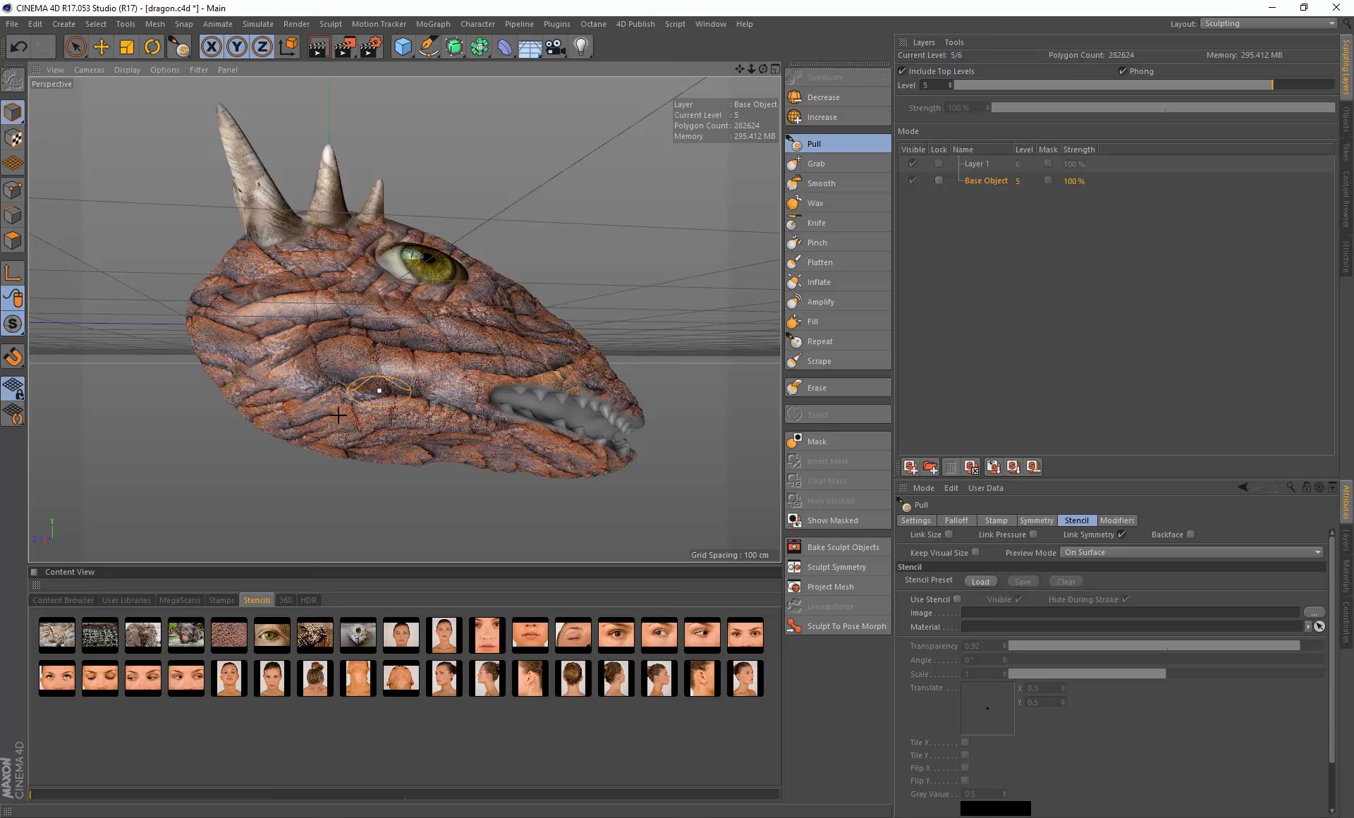
alt+drag(453, 346, 400, 323)
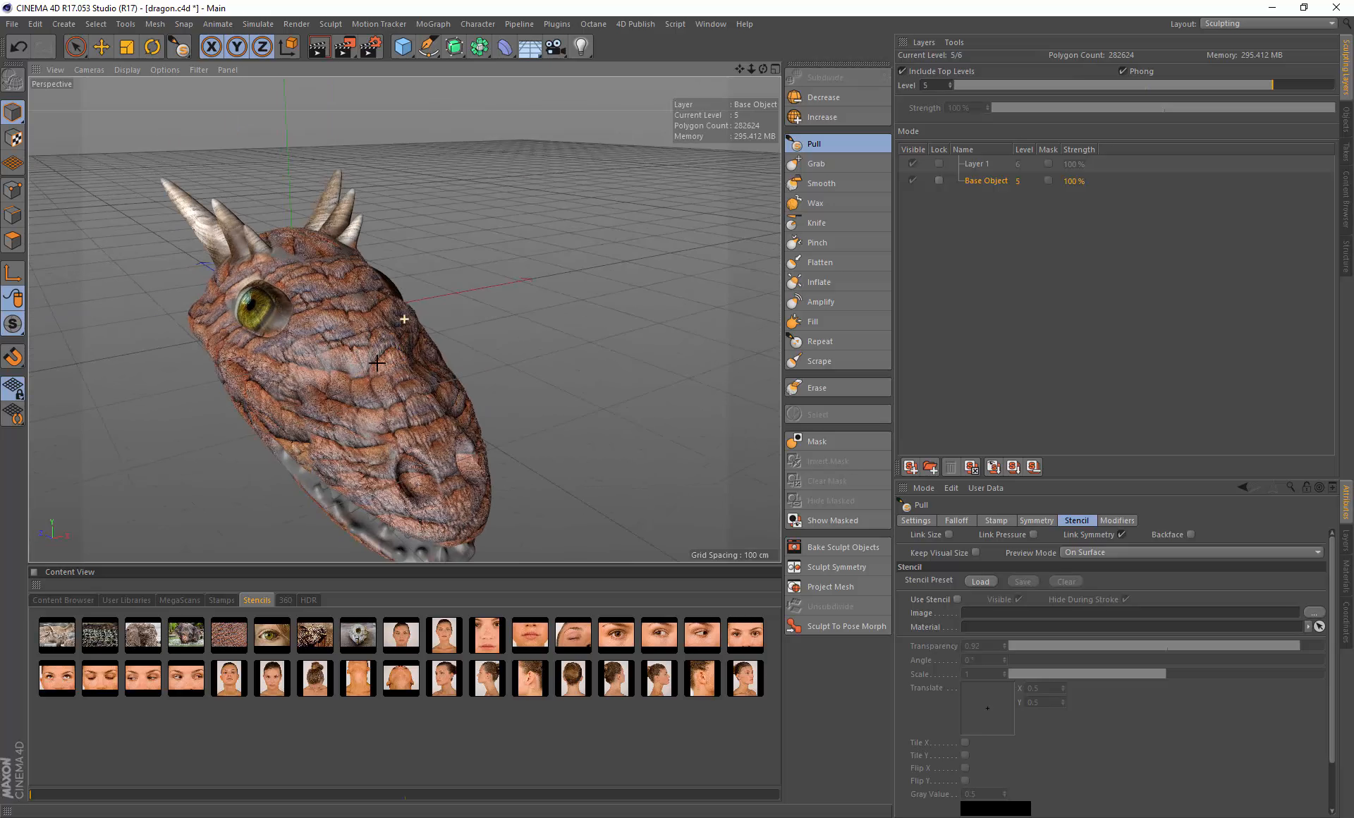
alt+drag(356, 367, 459, 319)
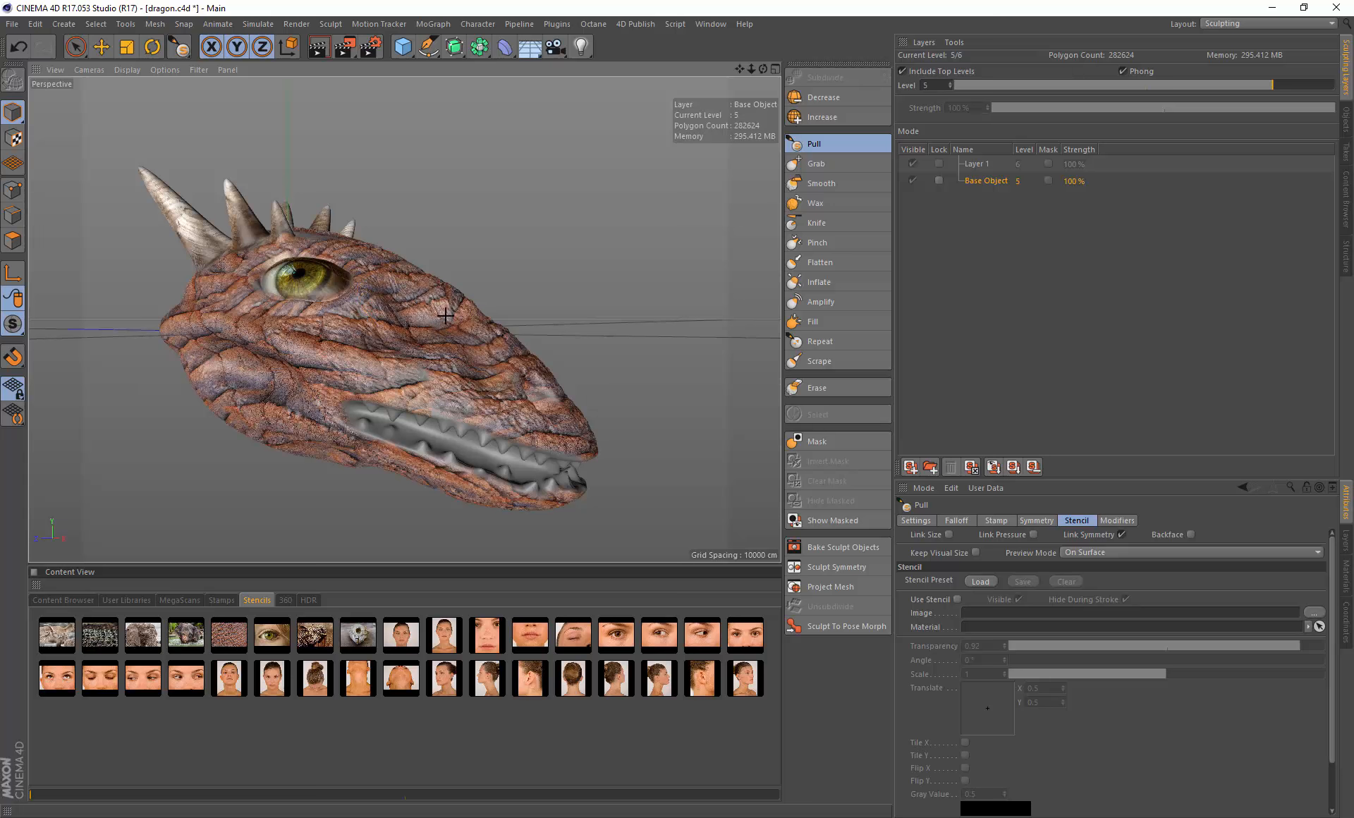
mouse_move(440, 338)
alt+mouse_down()
mouse_move(293, 388)
mouse_move(339, 429)
mouse_move(325, 374)
mouse_move(326, 388)
alt+mouse_up()
Step: Activate the 4D Publish Paint Brush and load crocodile-2254108_1920.jpg as its stencil
click(95, 629)
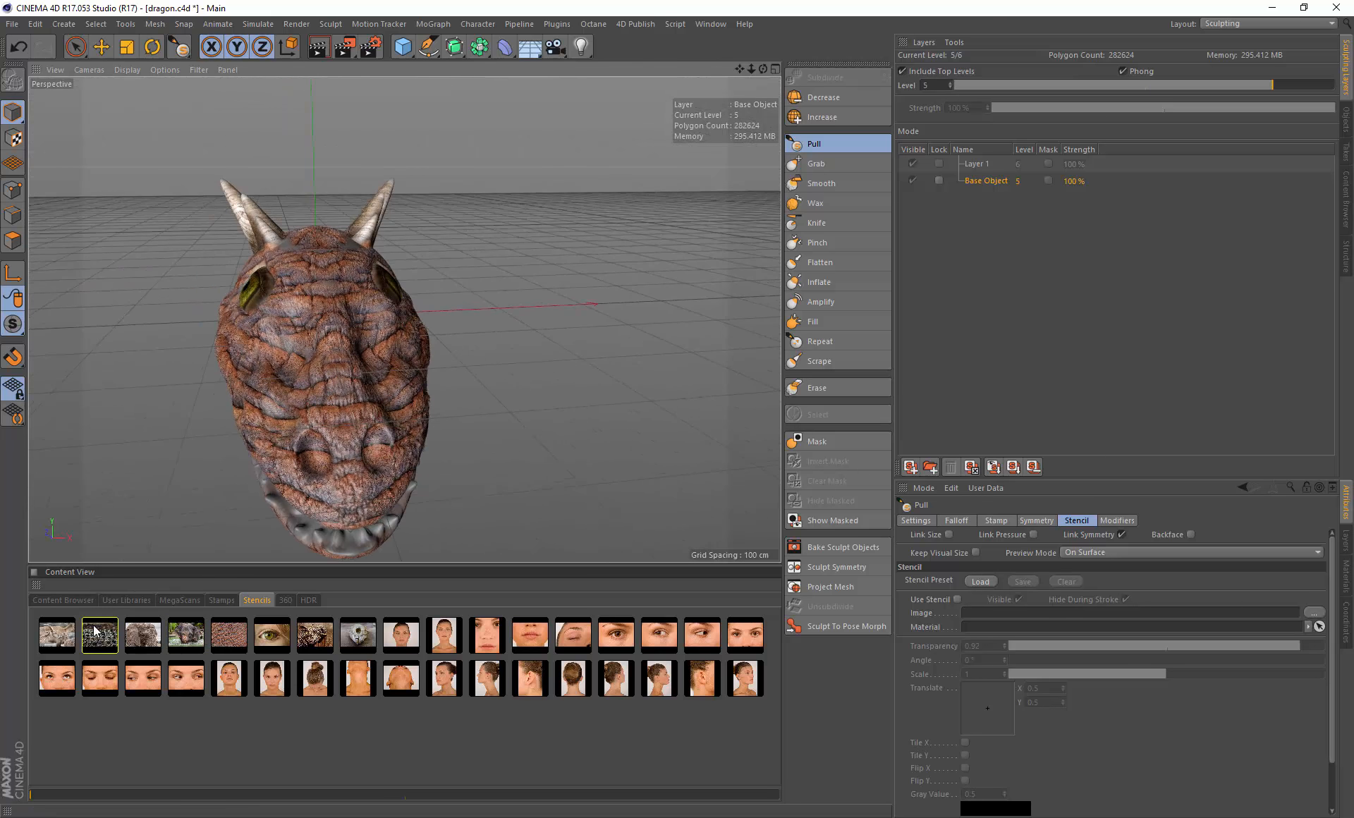
click(143, 635)
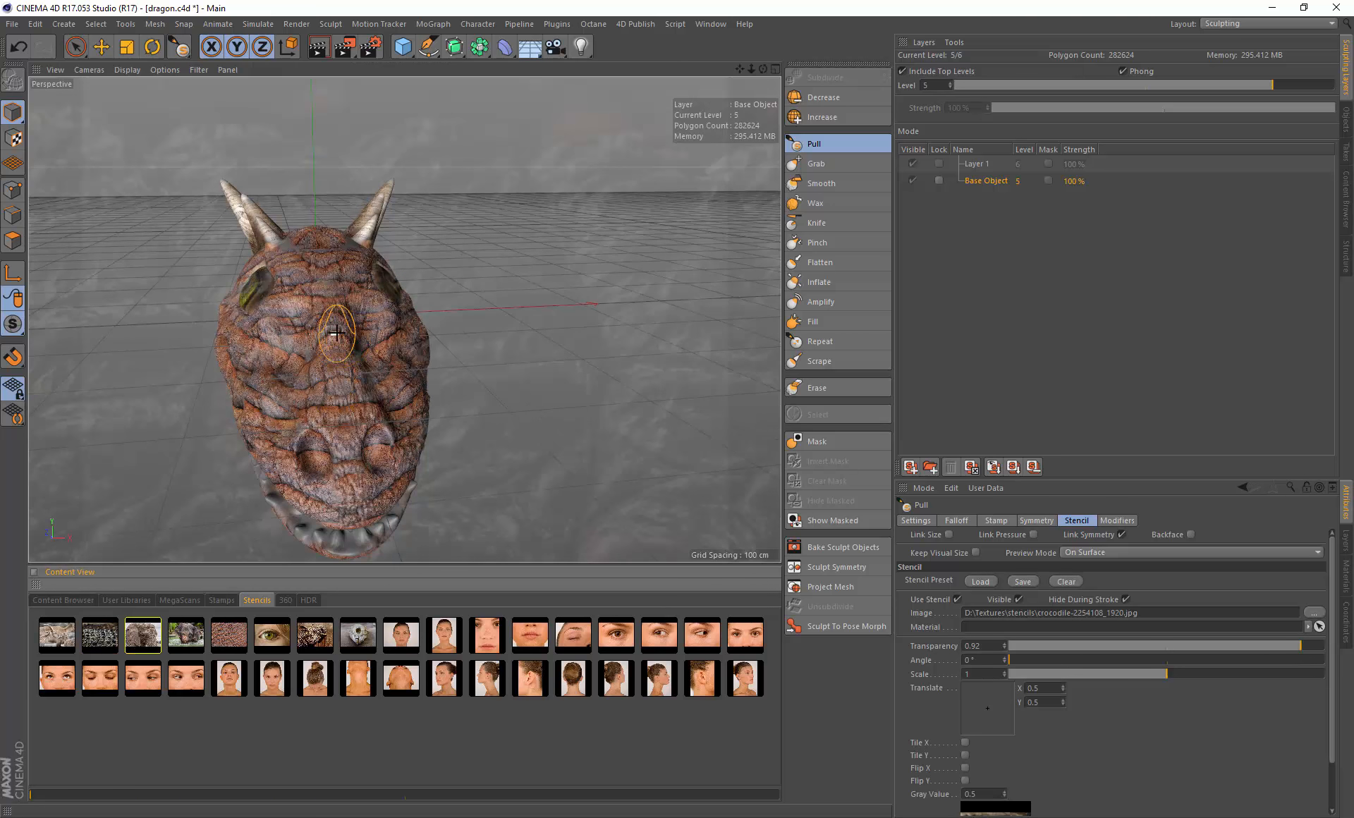
click(635, 24)
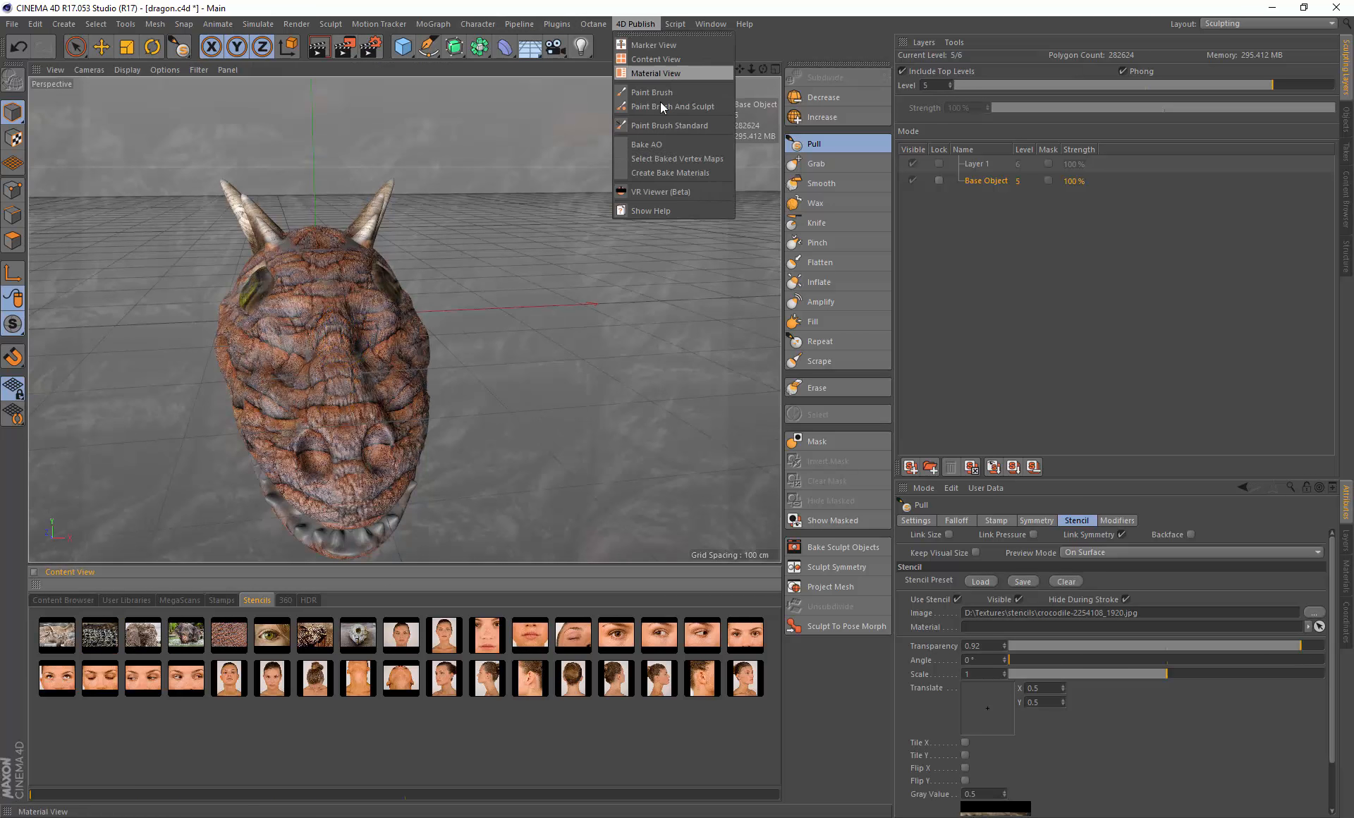
click(652, 92)
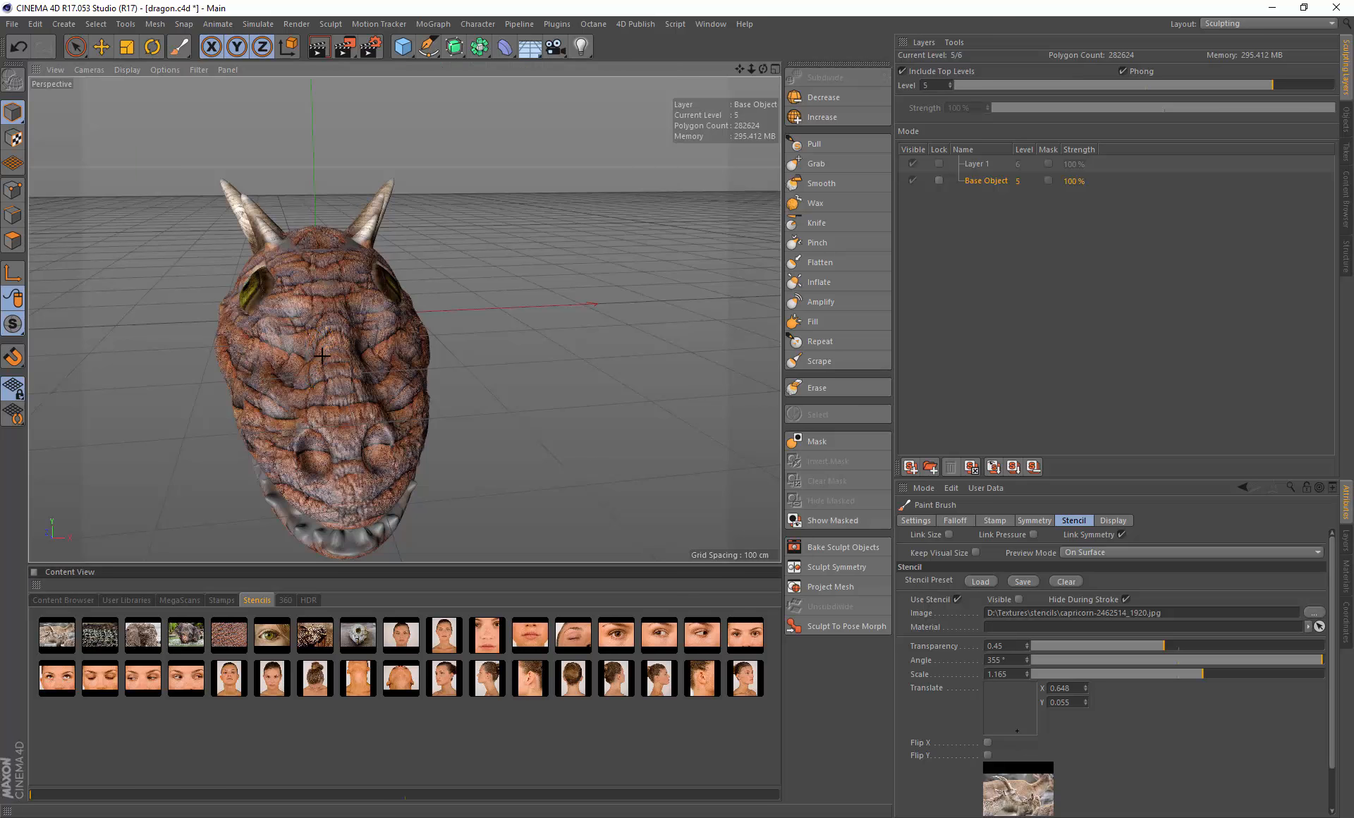
click(100, 634)
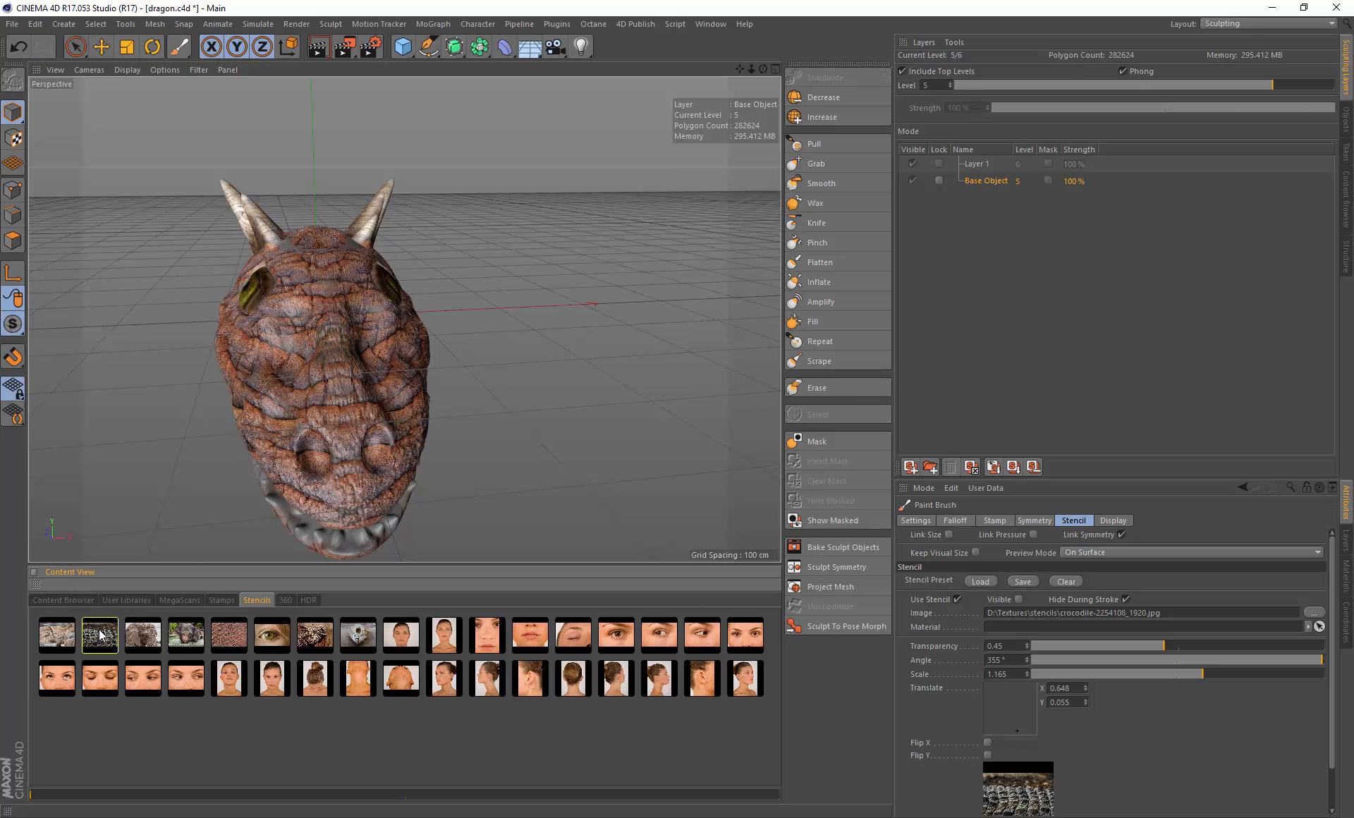
Step: Paint a strip of crocodile texture along the snout ridge from between the eyes down to the nose tip
drag(321, 376, 323, 380)
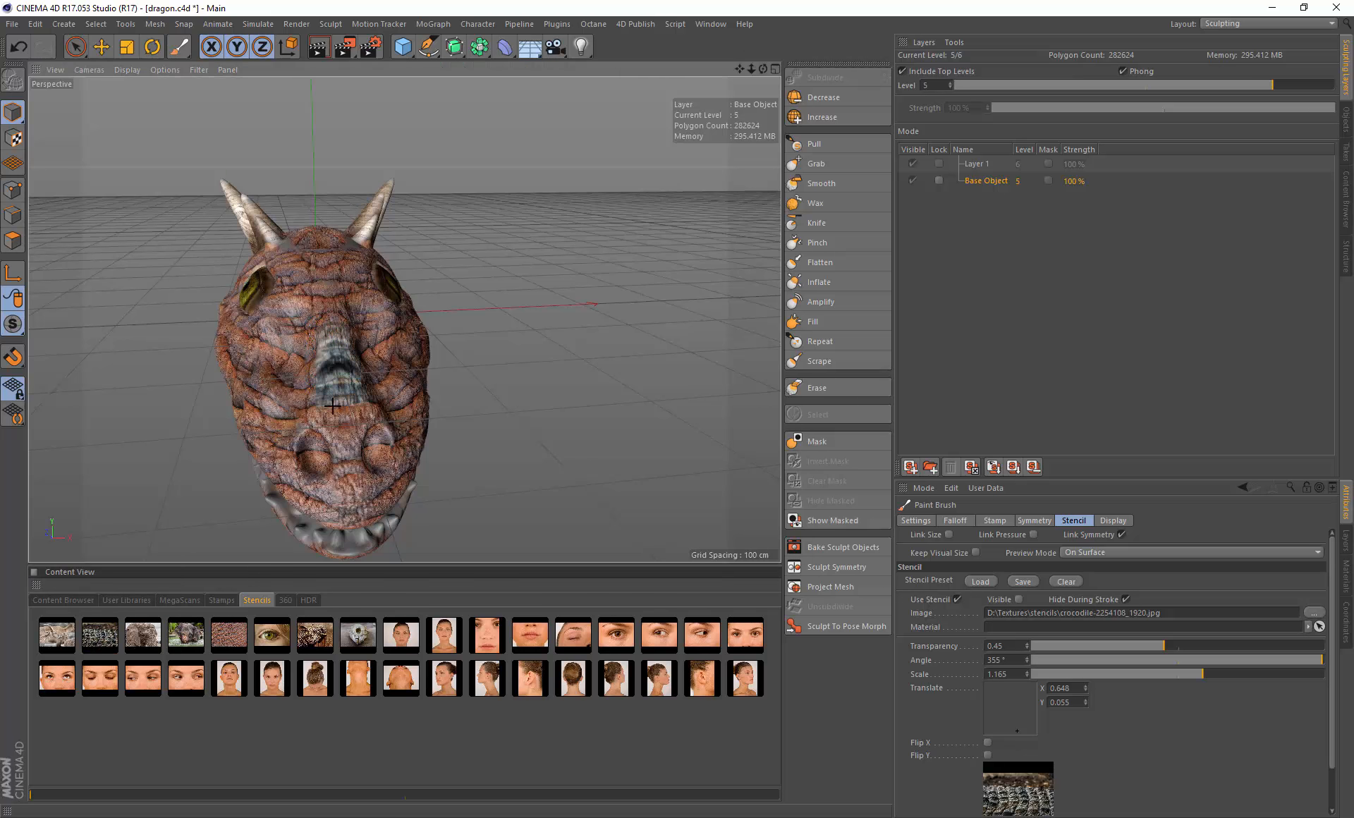
drag(349, 487, 336, 496)
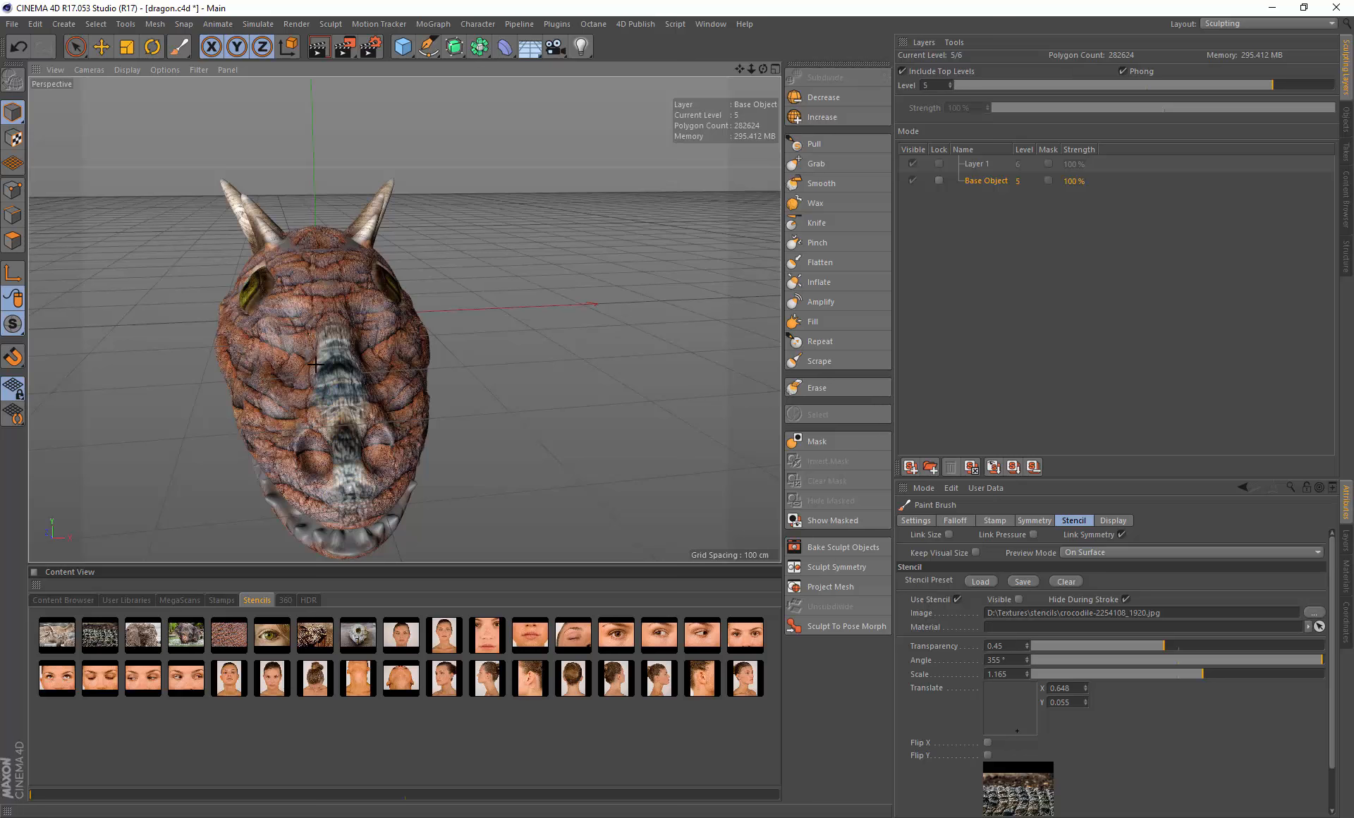
drag(315, 364, 324, 290)
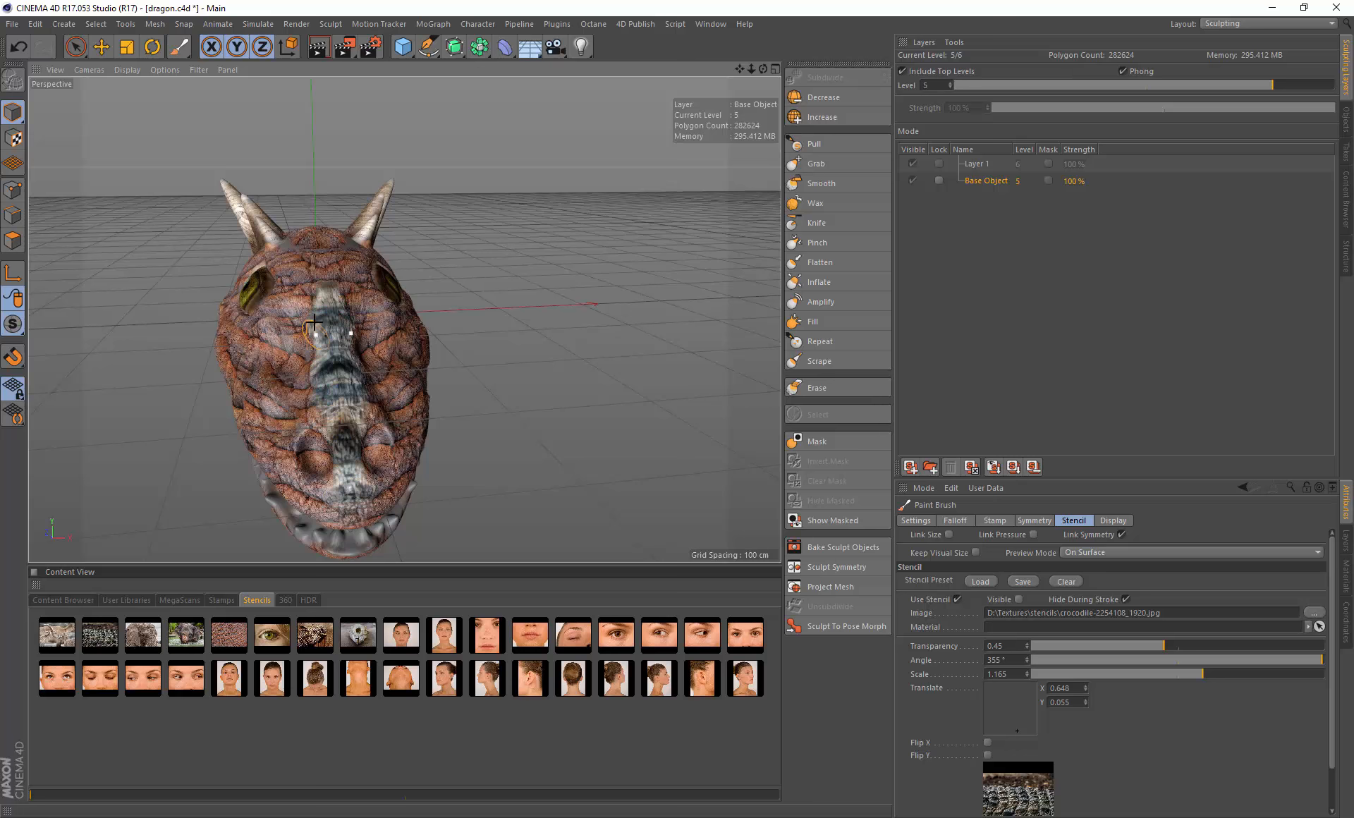
Step: Extend the crocodile texture over the forehead, the sides of the snout, the nostrils and the upper lip
alt+drag(330, 372, 362, 362)
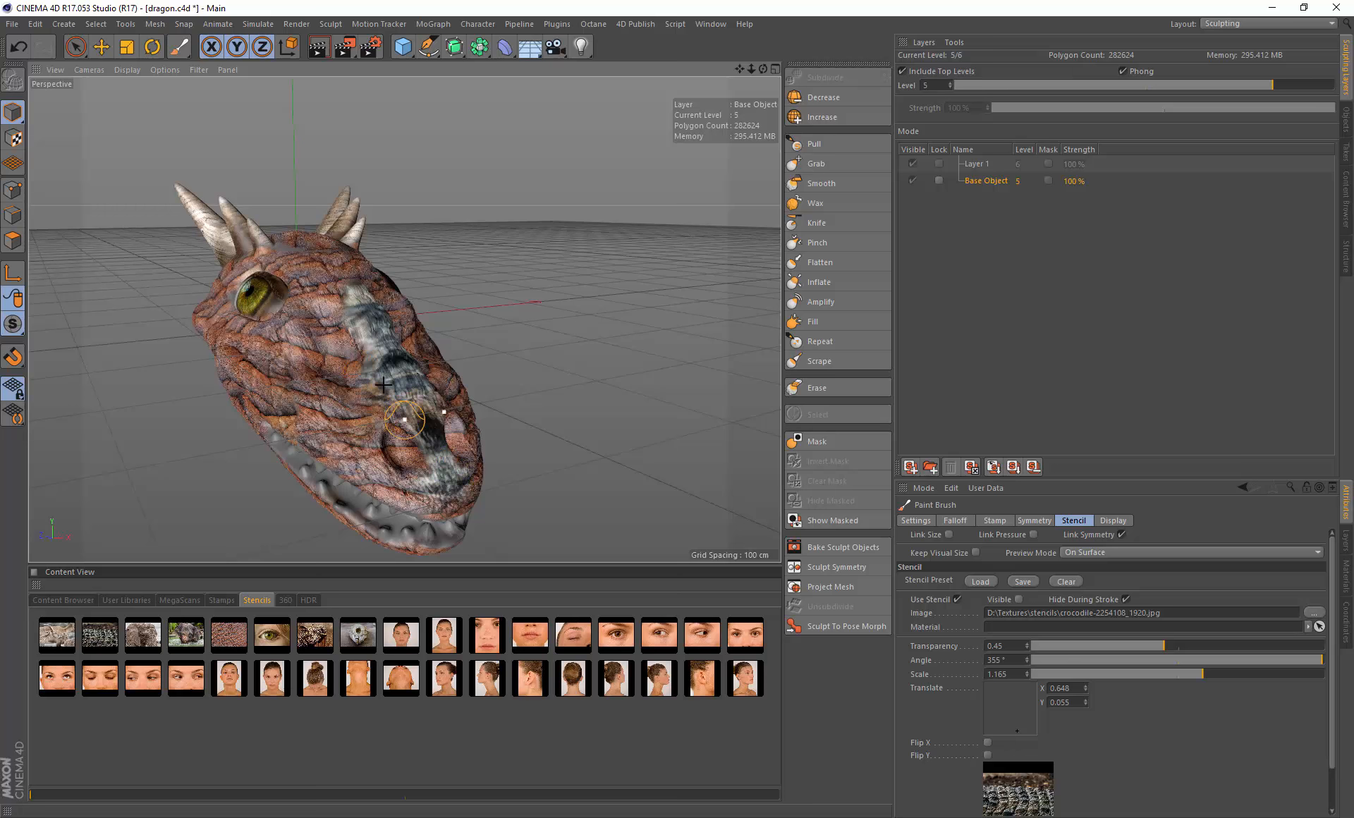
mouse_move(383, 384)
alt+mouse_down()
mouse_move(332, 296)
mouse_move(291, 276)
alt+mouse_up()
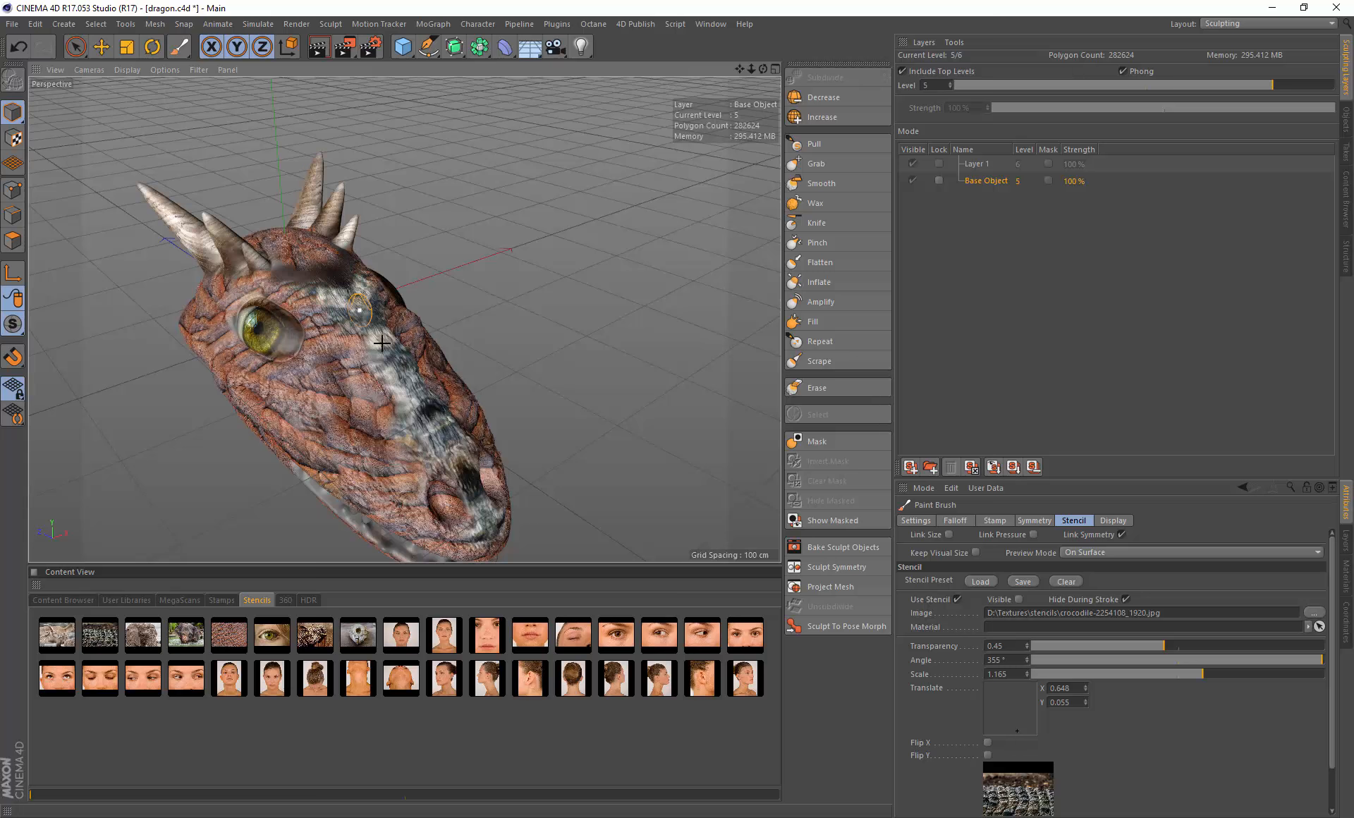
mouse_move(469, 398)
alt+mouse_down()
mouse_move(455, 381)
mouse_move(473, 360)
mouse_move(439, 436)
alt+mouse_up()
mouse_move(493, 473)
alt+mouse_down()
mouse_move(400, 466)
mouse_move(439, 412)
mouse_move(409, 465)
mouse_move(419, 451)
alt+mouse_up()
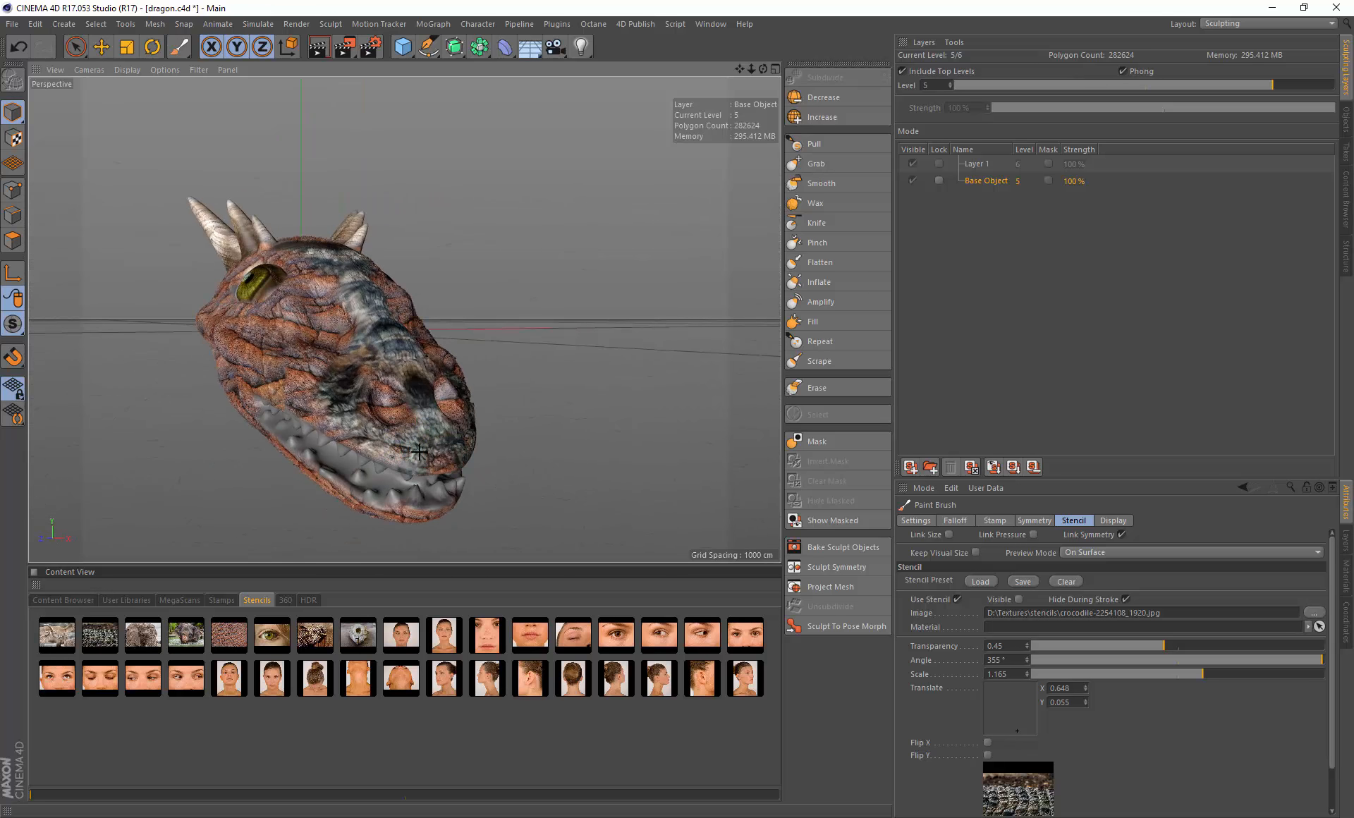
alt+drag(457, 391, 509, 371)
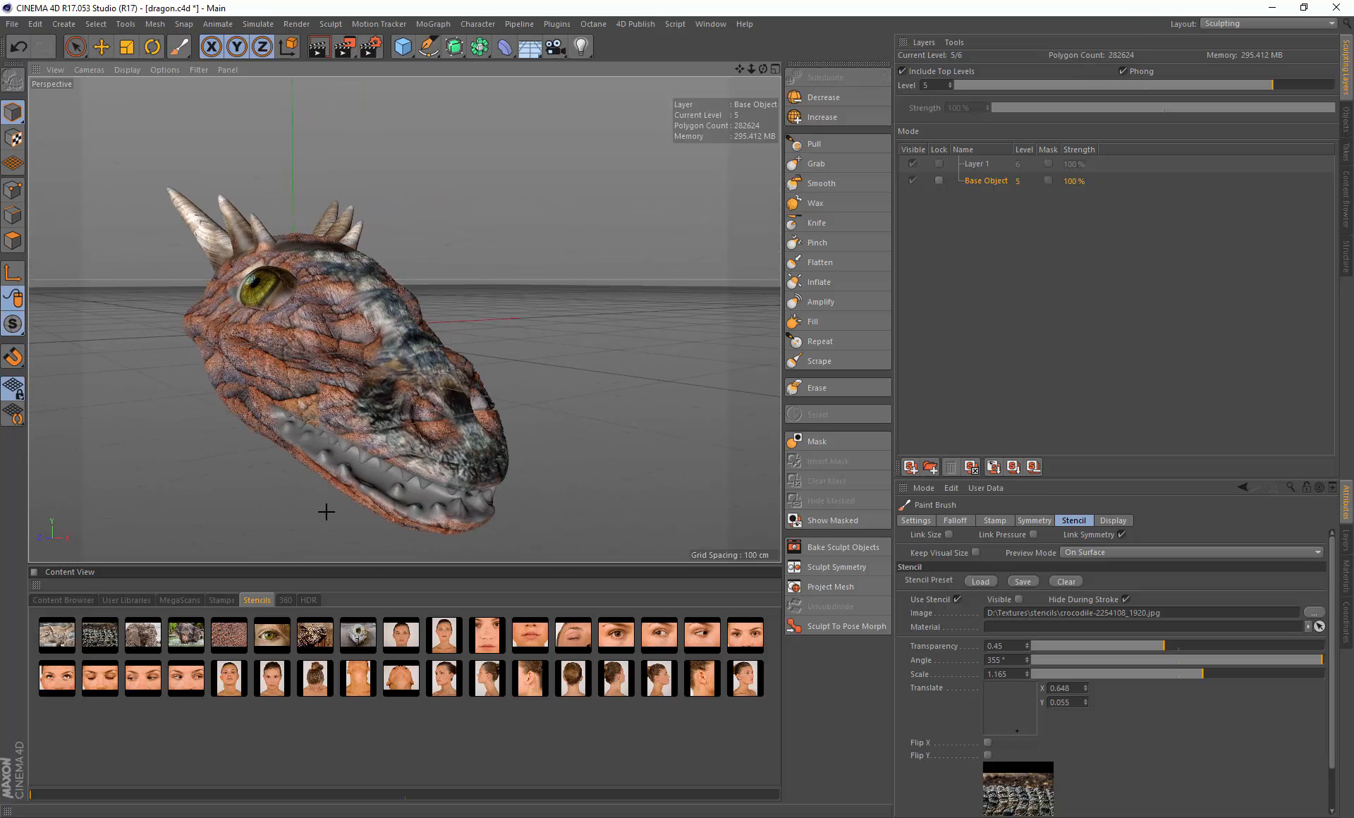
alt+drag(455, 426, 481, 489)
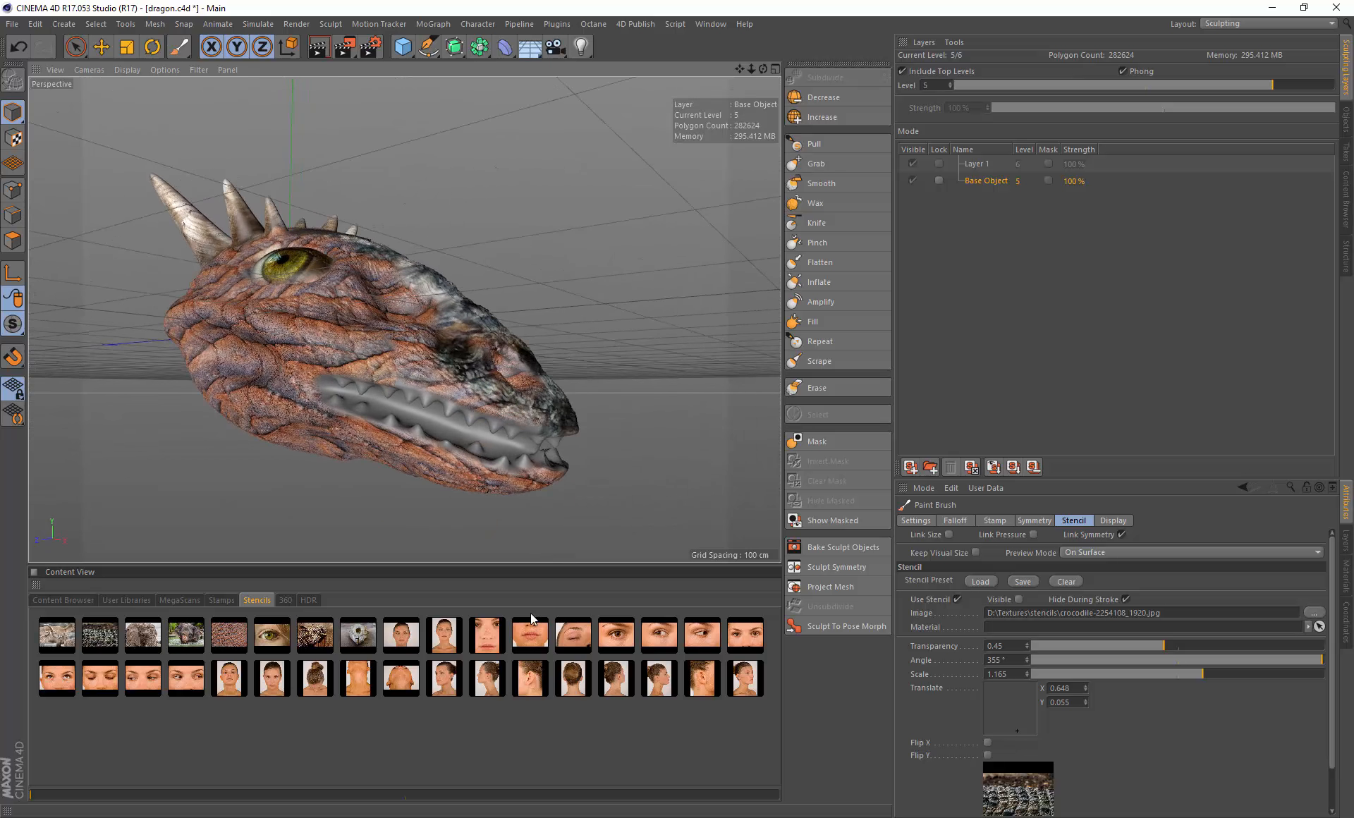
Step: Load the close-up lips photo as a visible stencil, position its red area over the mouth, and paint the mouth interior
click(530, 638)
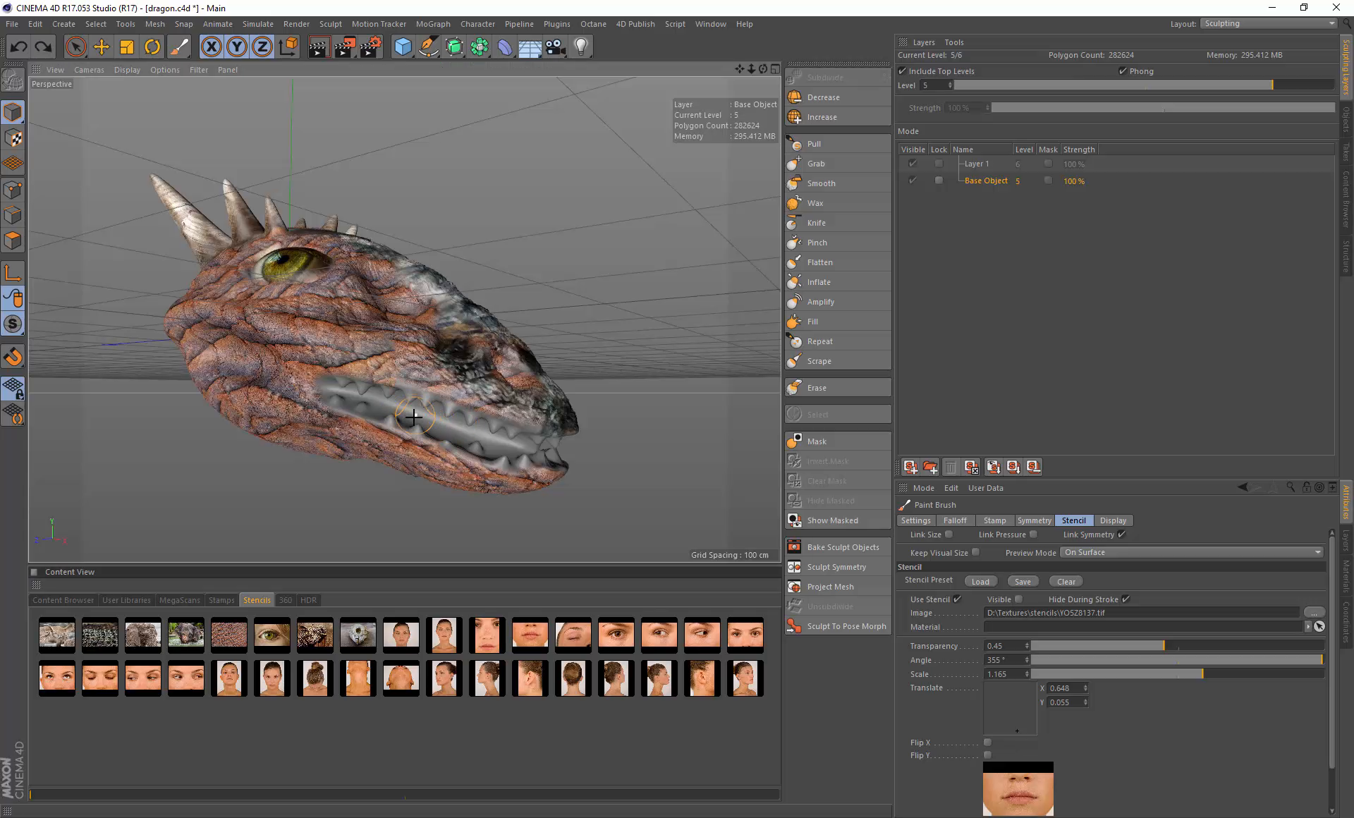
key(t)
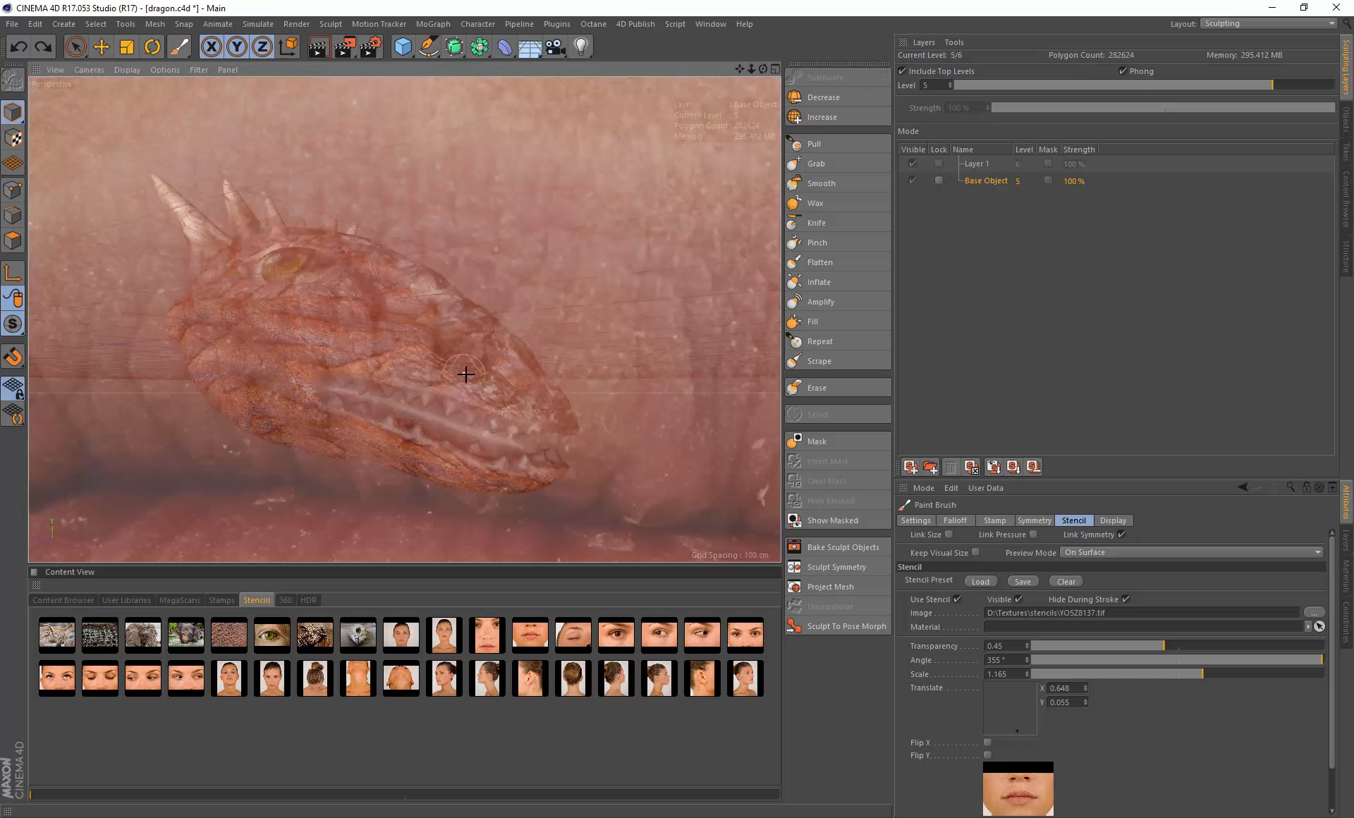
mouse_move(491, 372)
mouse_down()
mouse_move(459, 378)
mouse_move(507, 348)
mouse_move(435, 399)
mouse_move(373, 399)
mouse_move(483, 442)
mouse_up()
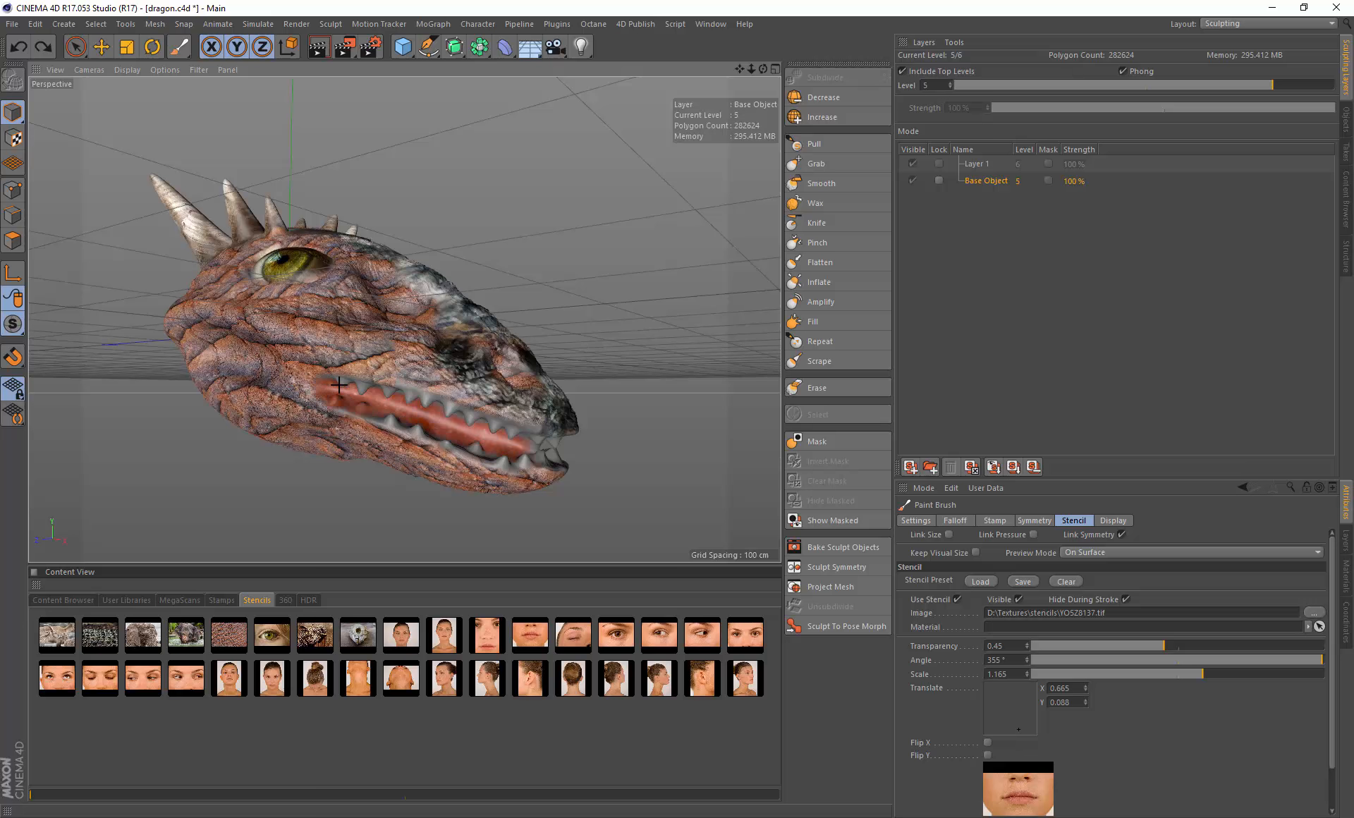
mouse_move(354, 415)
alt+mouse_down()
mouse_move(177, 398)
mouse_move(272, 414)
mouse_move(372, 390)
alt+mouse_up()
drag(330, 387, 345, 381)
mouse_move(346, 382)
alt+mouse_down()
mouse_move(399, 386)
mouse_move(396, 401)
mouse_move(463, 419)
alt+mouse_up()
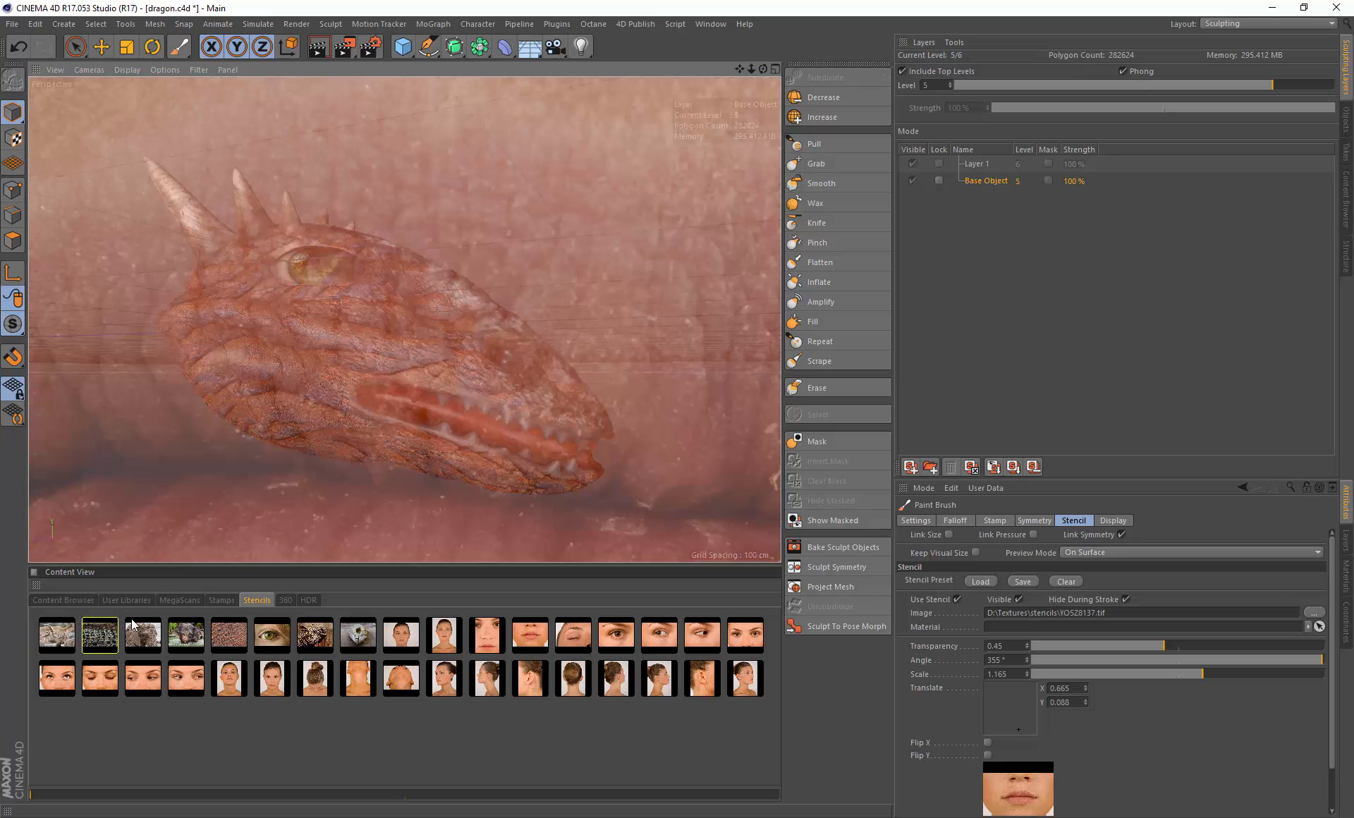
Step: Load skull-1661162_1920.jpg as the visible stencil, scale it to 1.009, and place its teeth over the rear of the dragon's mouth
click(359, 635)
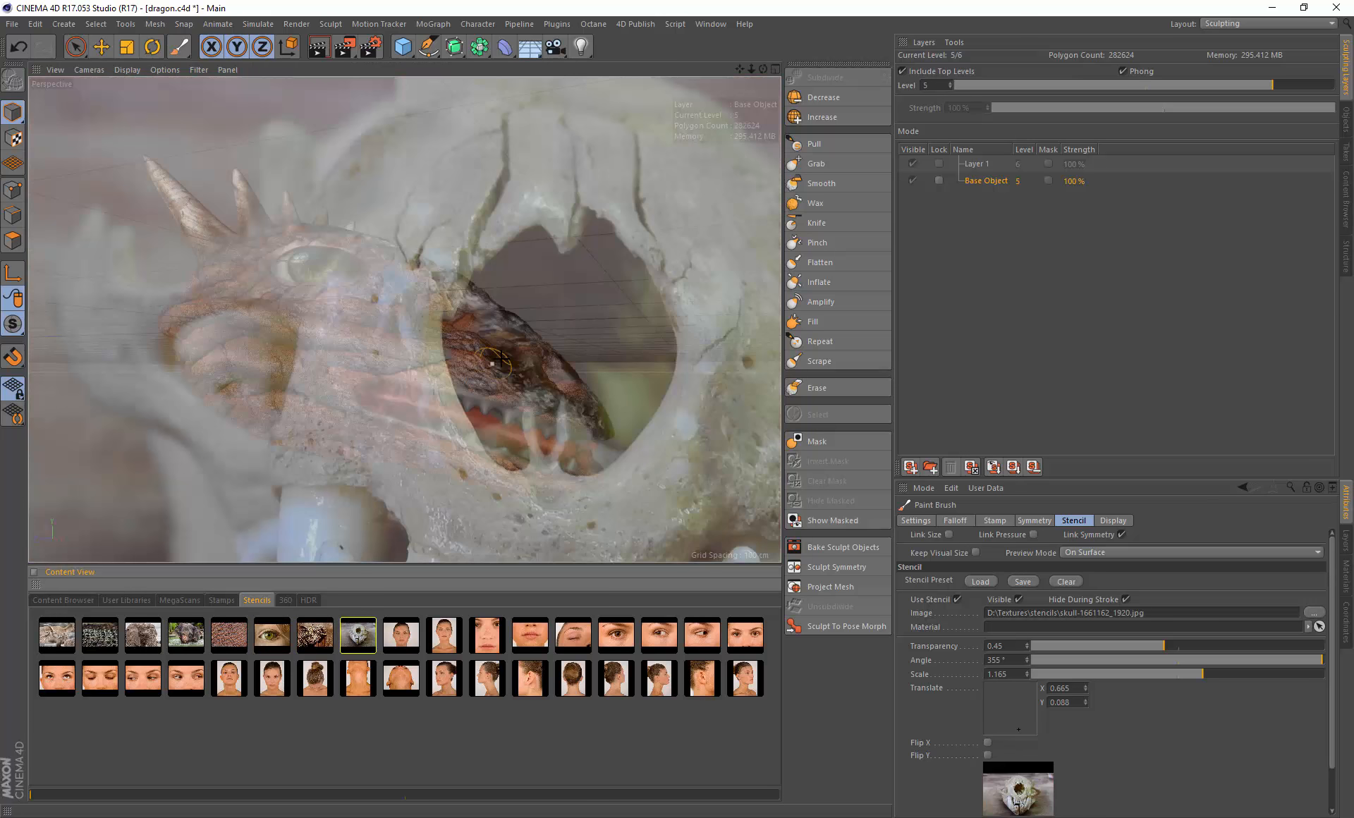
alt+drag(389, 383, 650, 211)
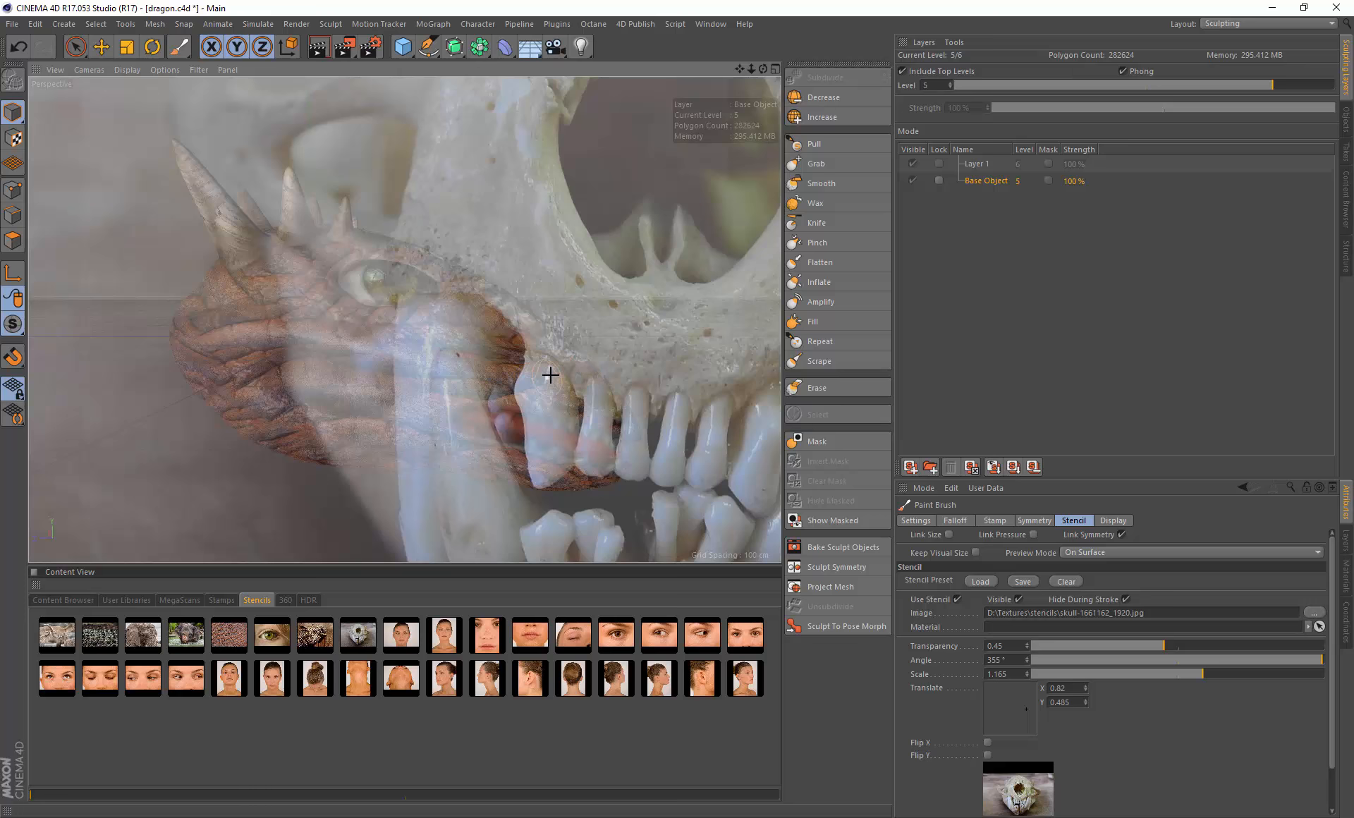
drag(550, 375, 470, 413)
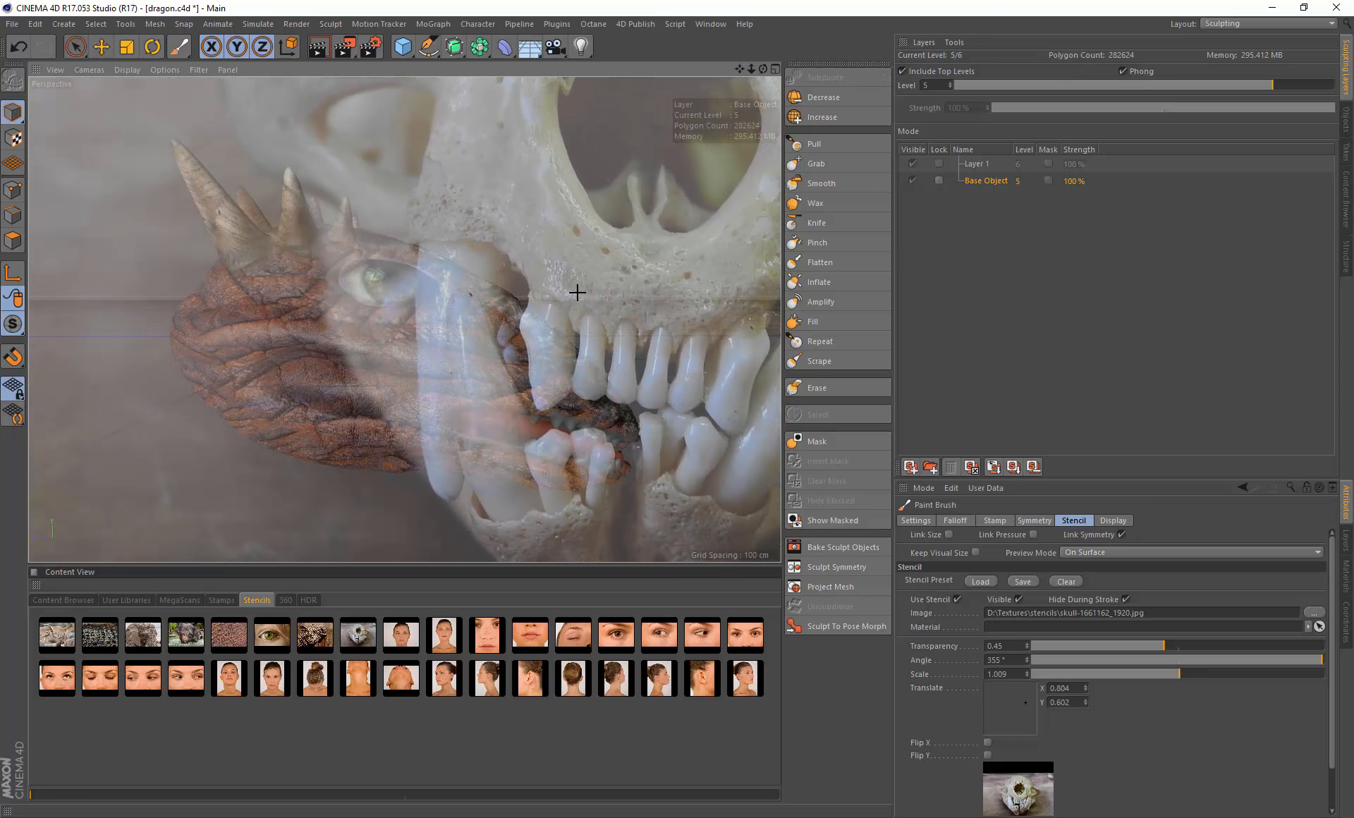
drag(752, 69, 823, 65)
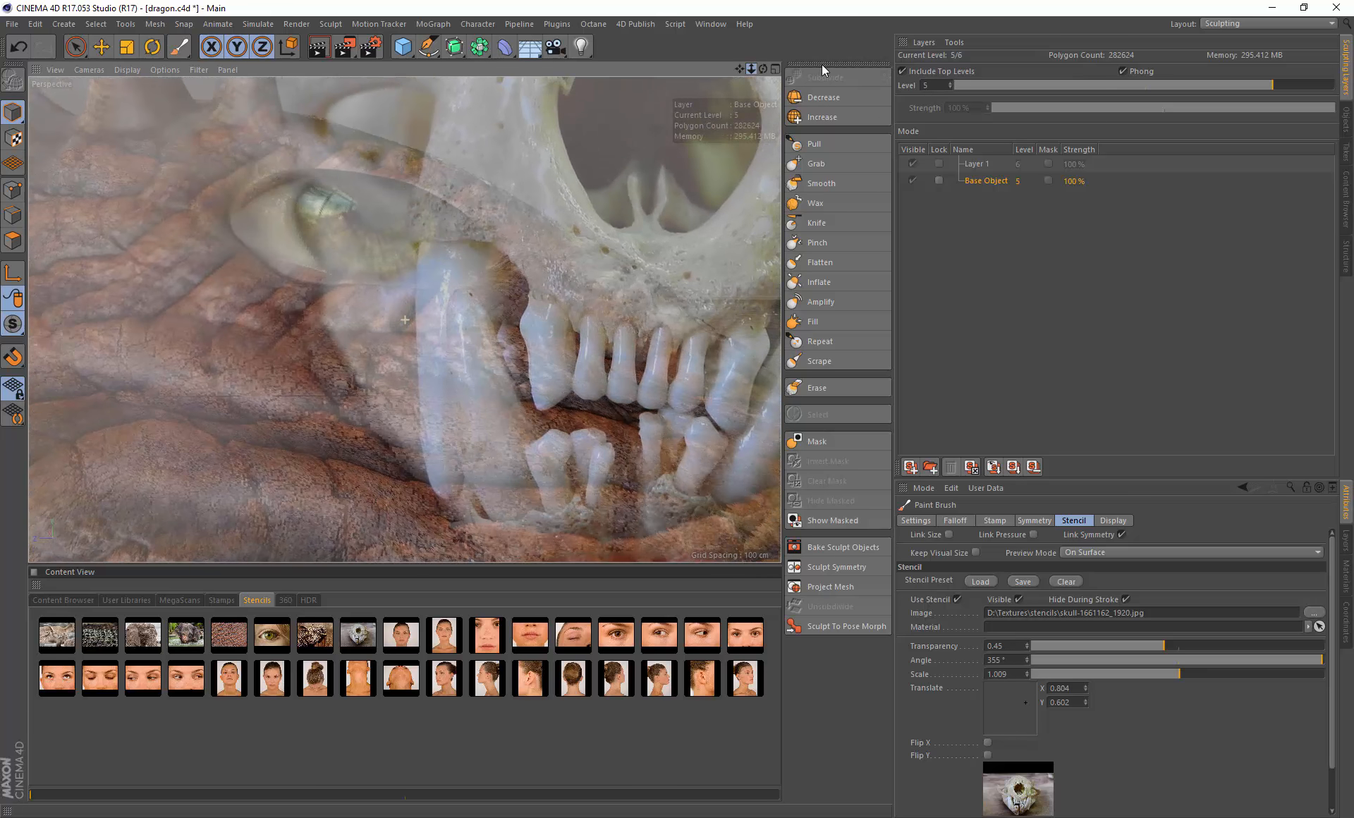
drag(739, 69, 637, 1)
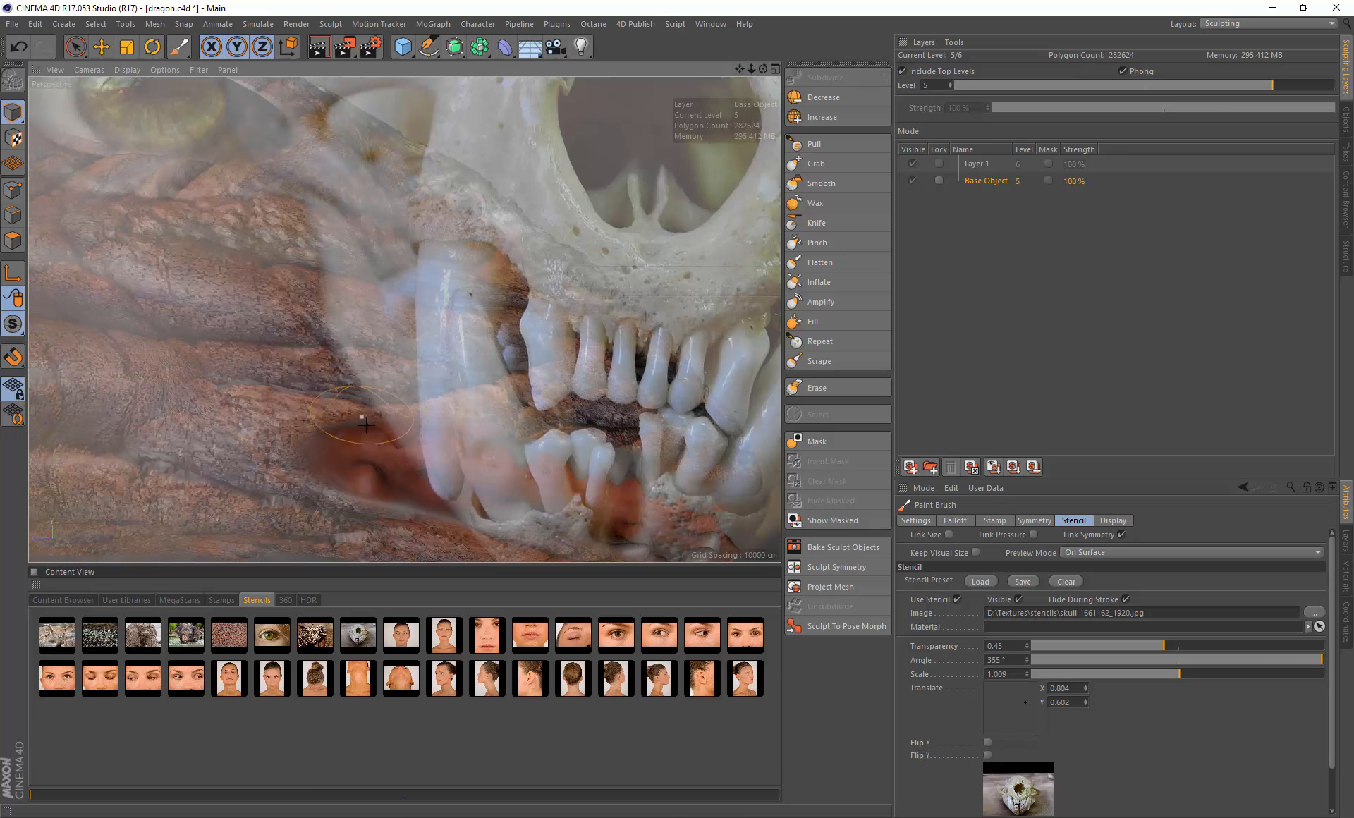
mouse_move(422, 432)
alt+mouse_down()
mouse_move(441, 395)
mouse_move(418, 440)
alt+mouse_up()
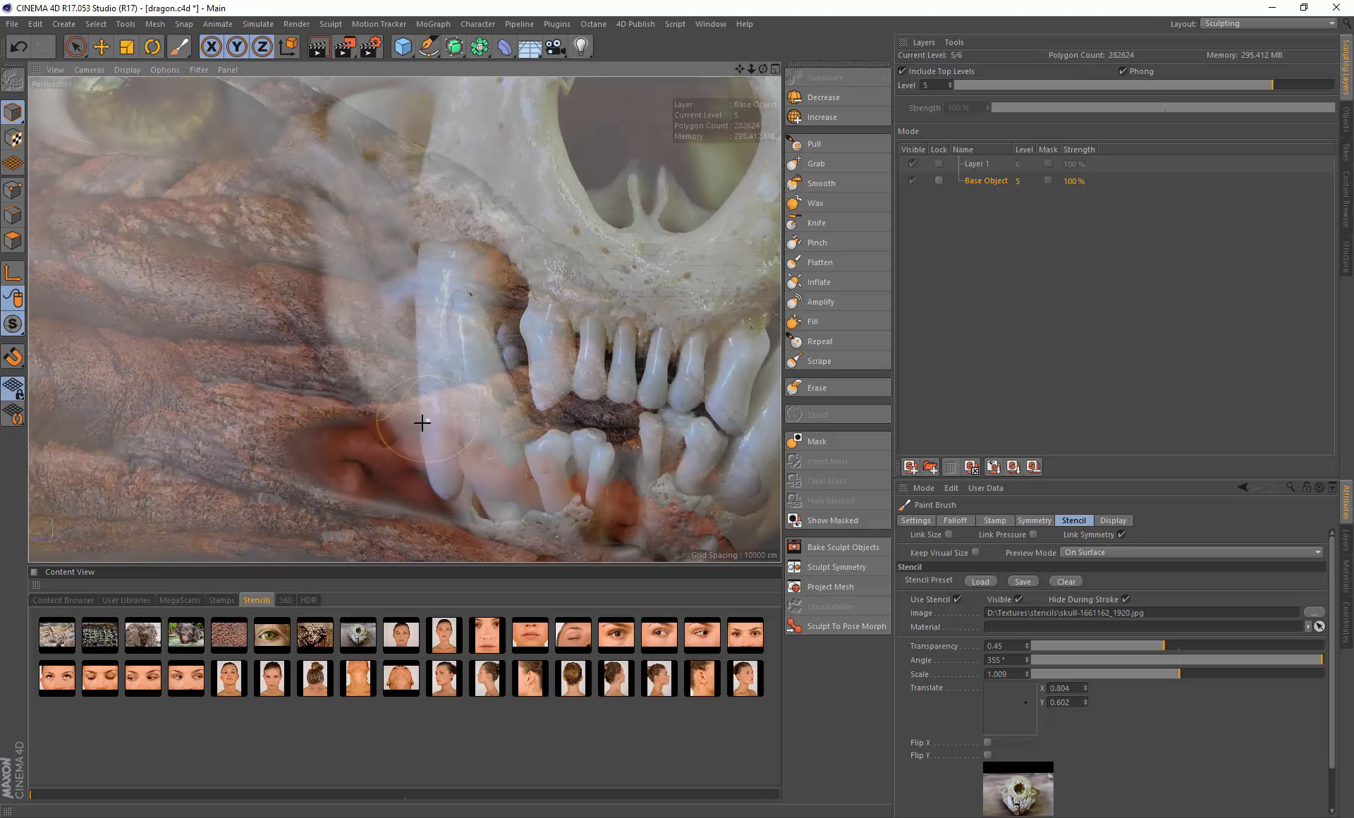
mouse_move(421, 422)
alt+right_down()
mouse_move(452, 417)
mouse_move(426, 429)
alt+right_up()
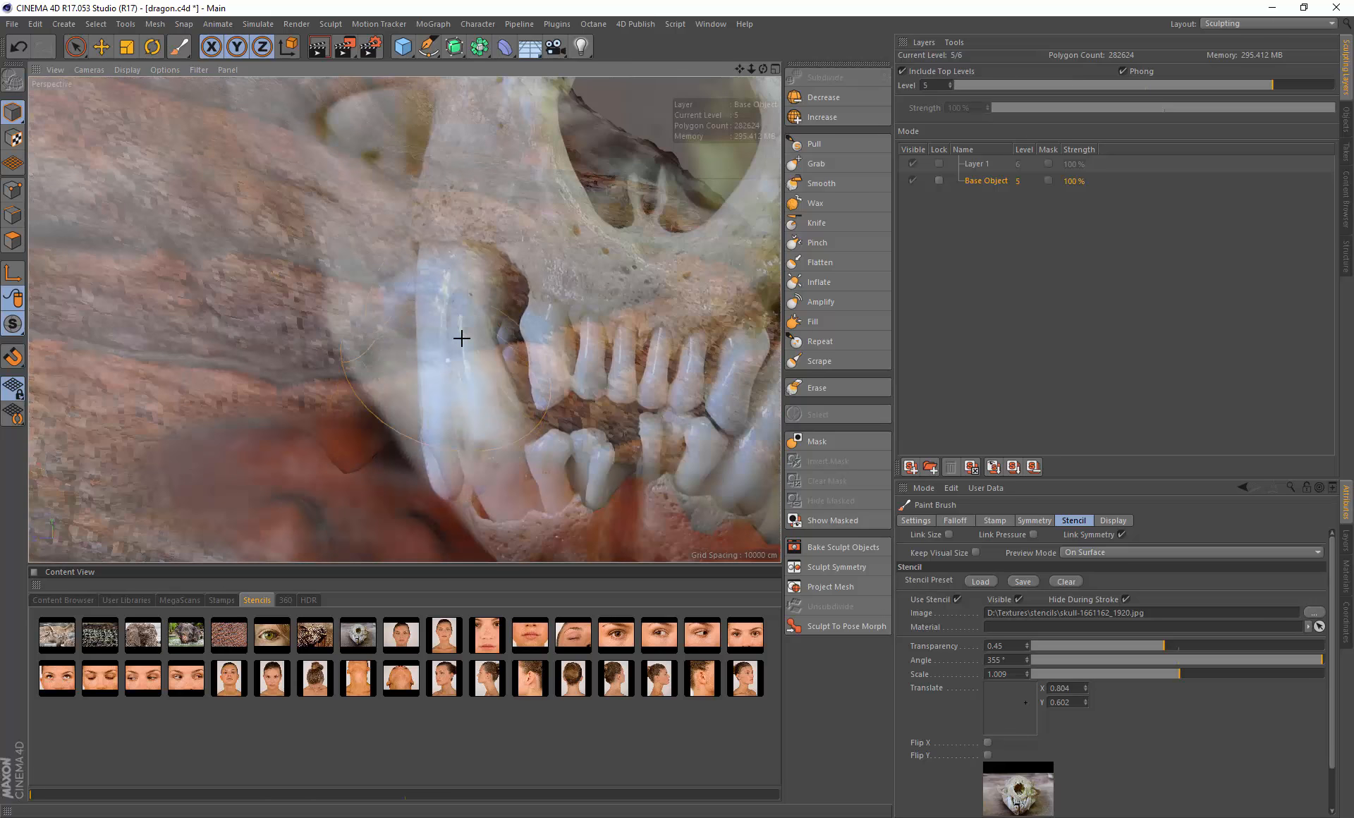
drag(493, 271, 483, 350)
key(ctrl+z)
key(ctrl+z)
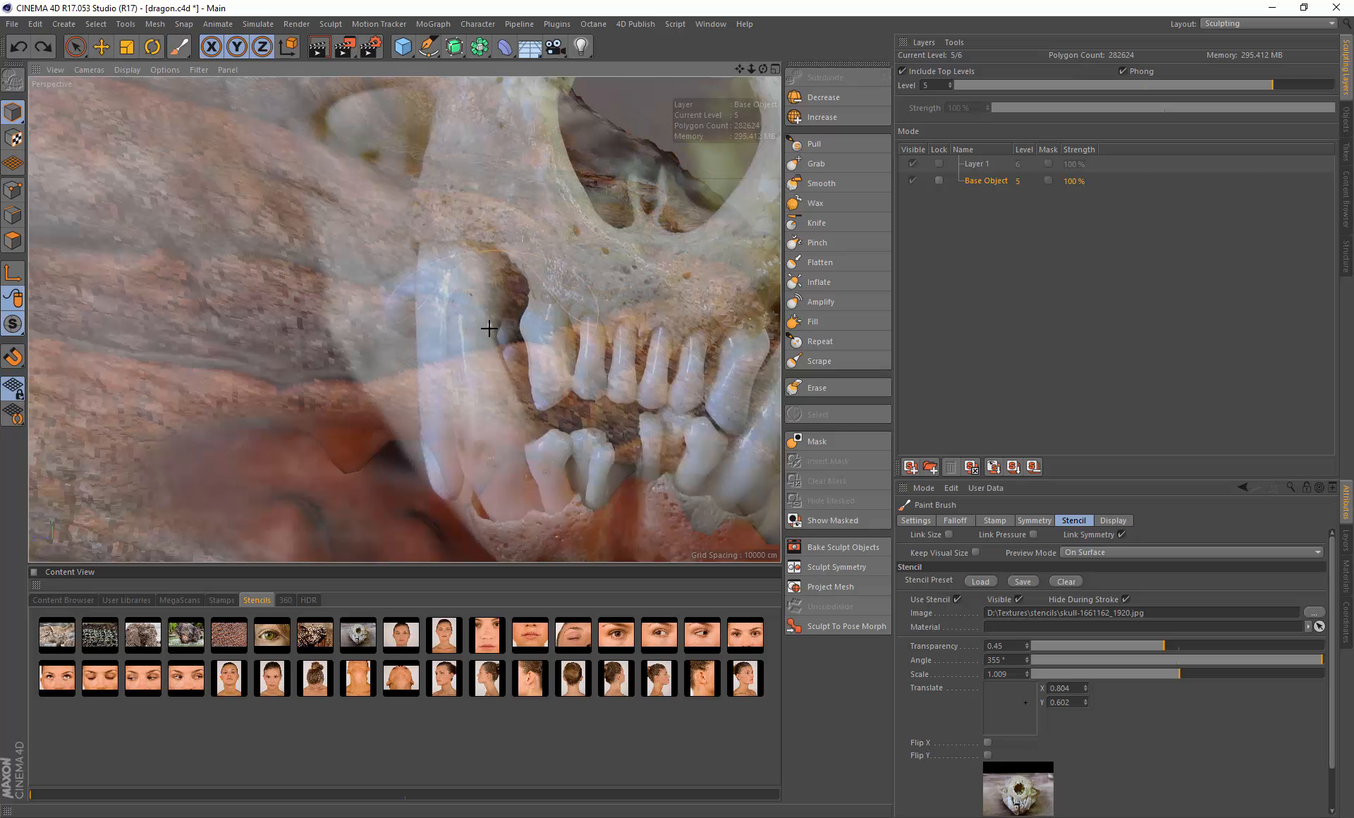
drag(743, 67, 794, 49)
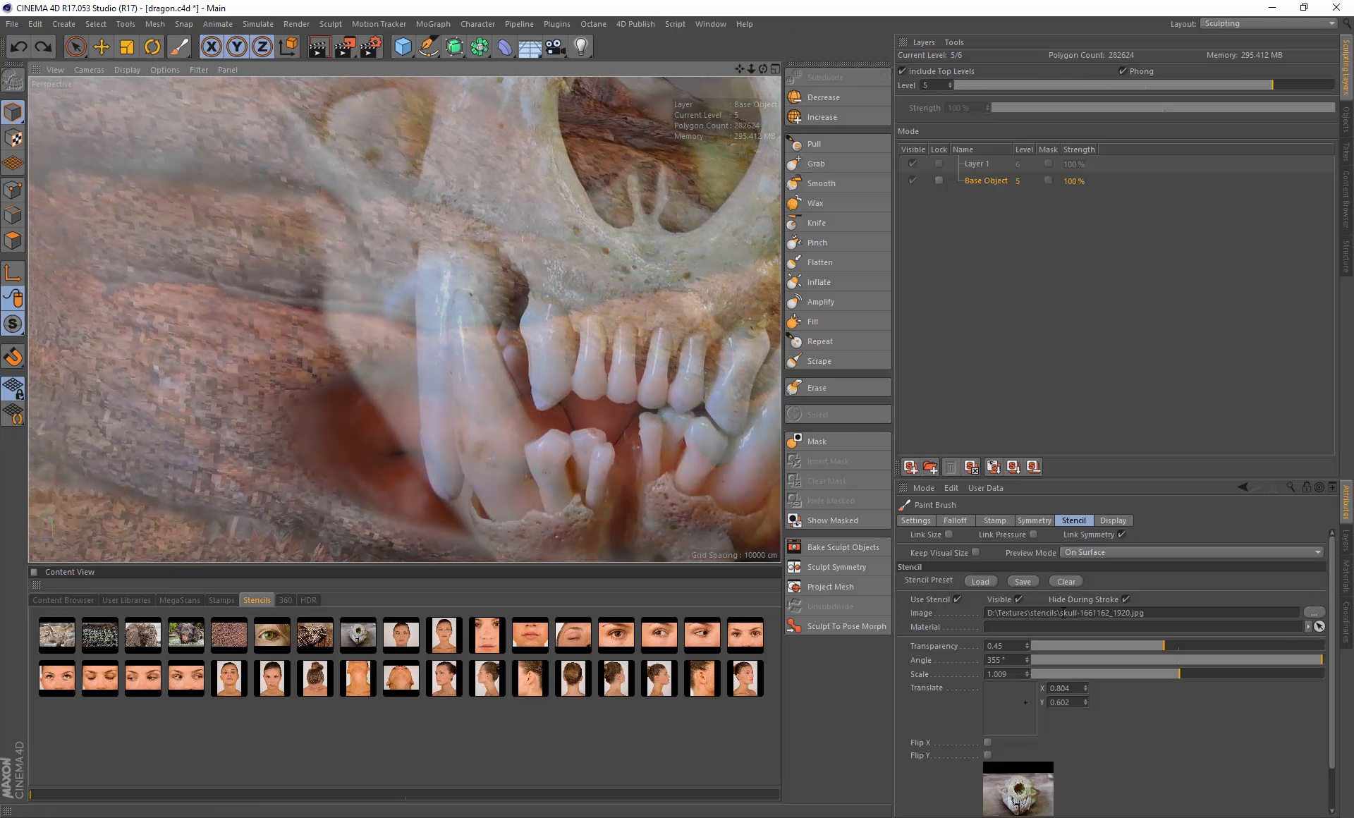
drag(634, 469, 522, 416)
middle_drag(521, 412, 474, 417)
drag(483, 395, 459, 399)
mouse_move(541, 397)
mouse_down()
mouse_move(597, 427)
mouse_move(472, 460)
mouse_move(483, 454)
mouse_up()
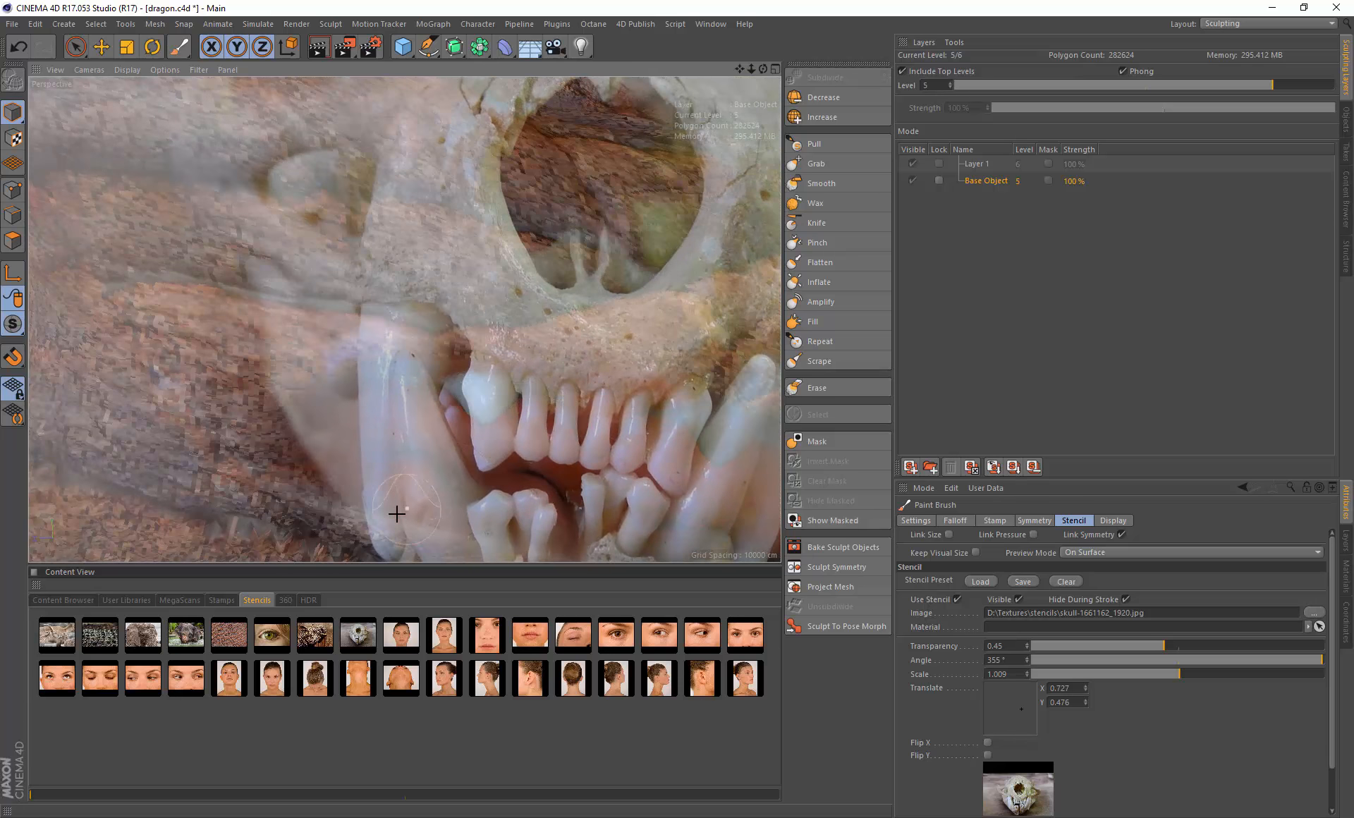
mouse_move(397, 493)
mouse_down()
mouse_move(405, 469)
mouse_move(437, 494)
mouse_move(384, 473)
mouse_move(437, 487)
mouse_up()
key(ctrl+z)
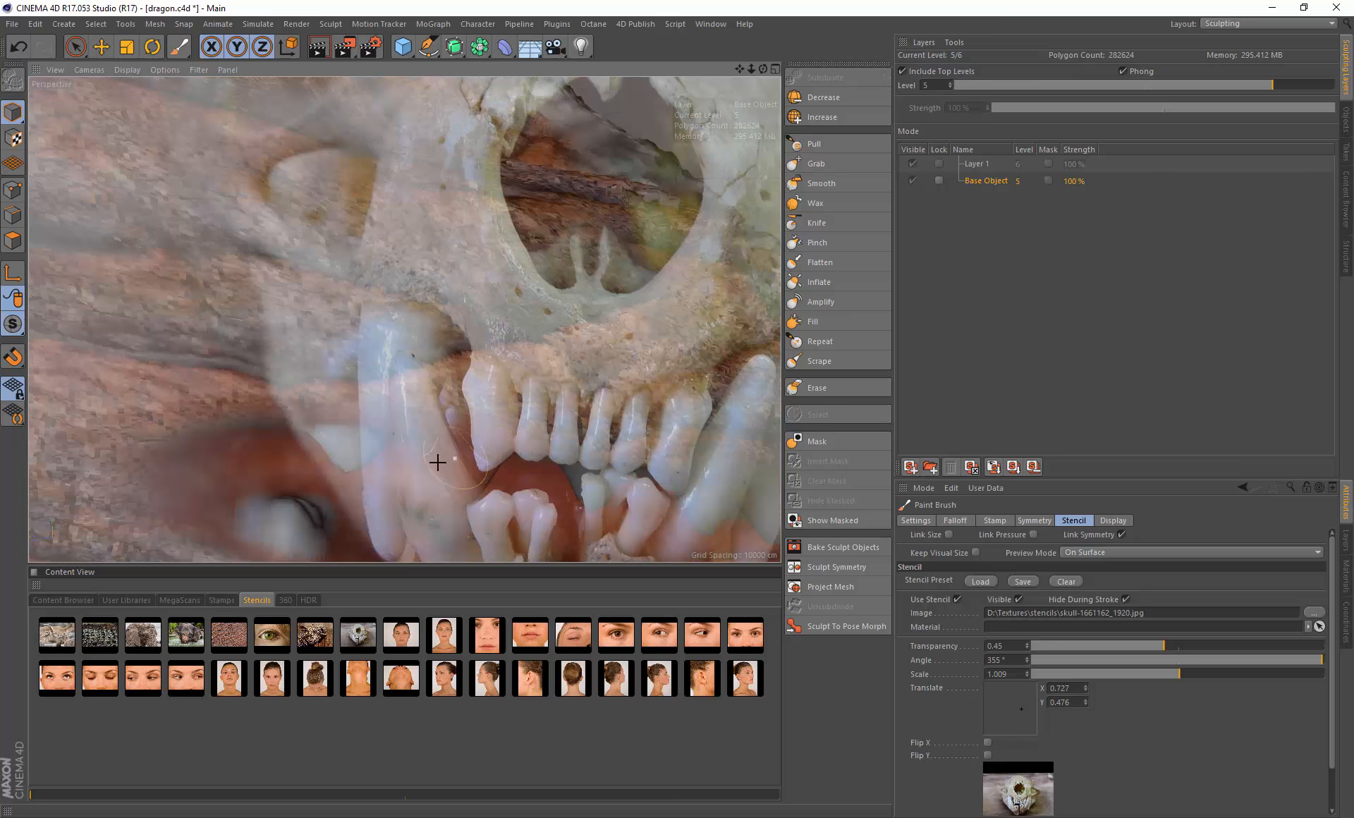
key(ctrl+z)
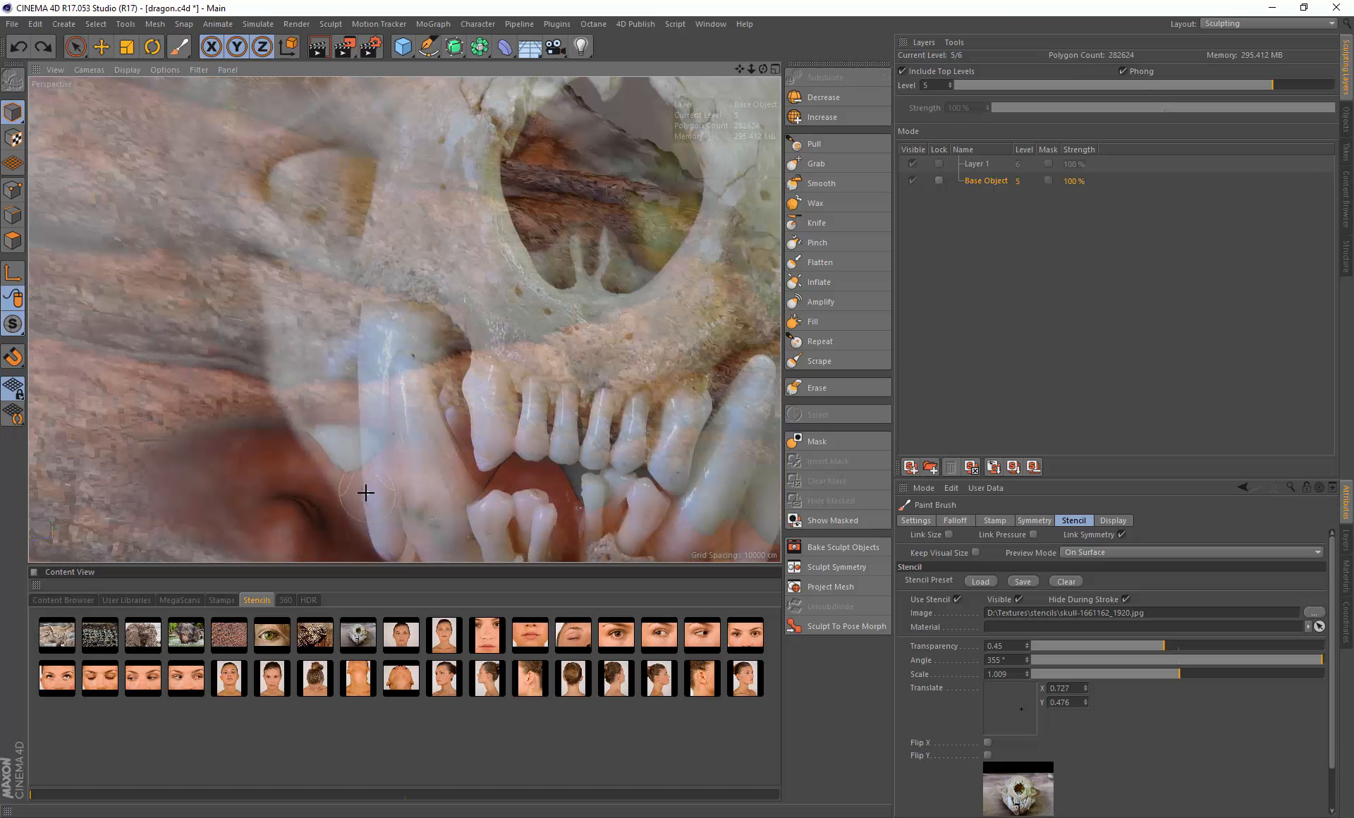
Step: Align the skull's long tooth with the back of the mouth and paint the rearmost upper and lower teeth white
drag(341, 482, 309, 485)
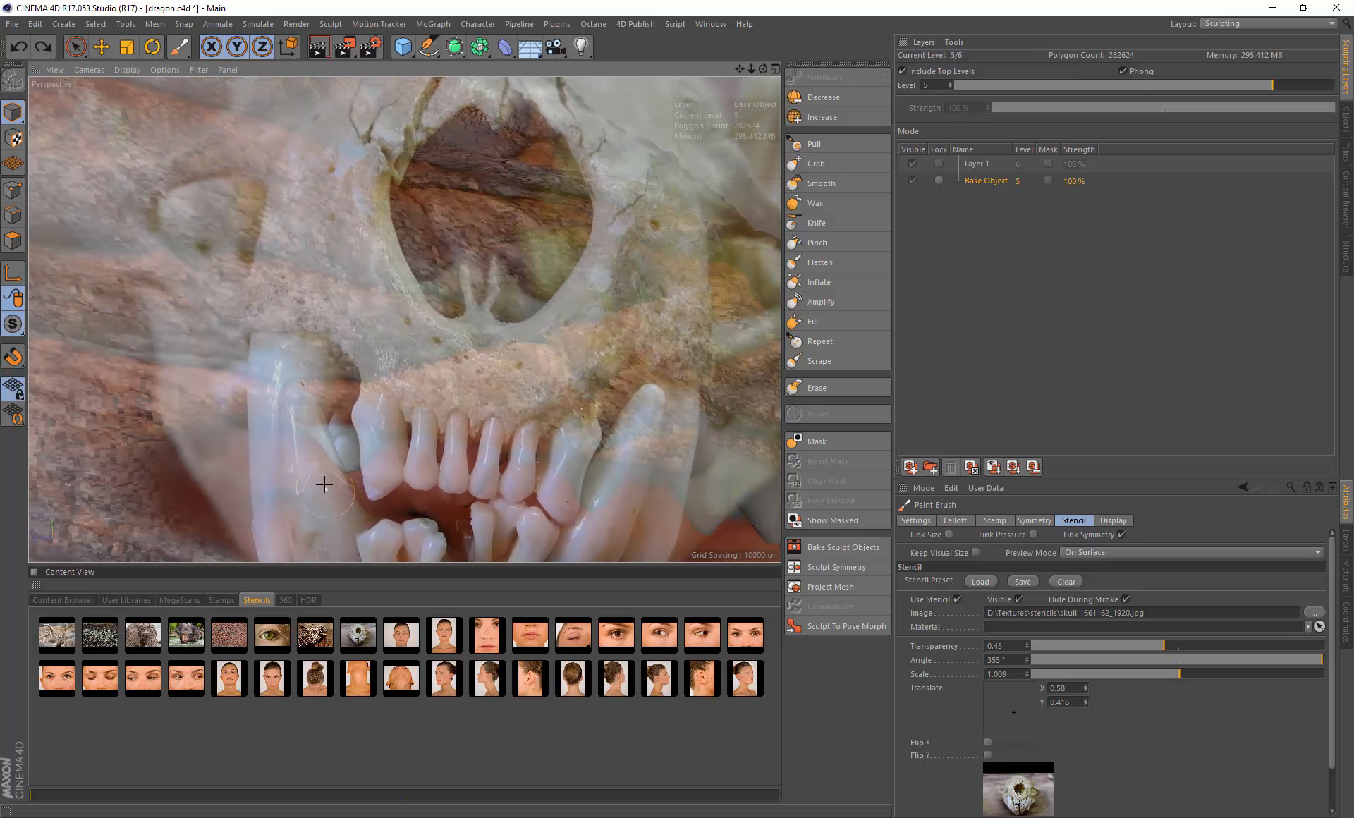
scroll(324, 485, up, 5)
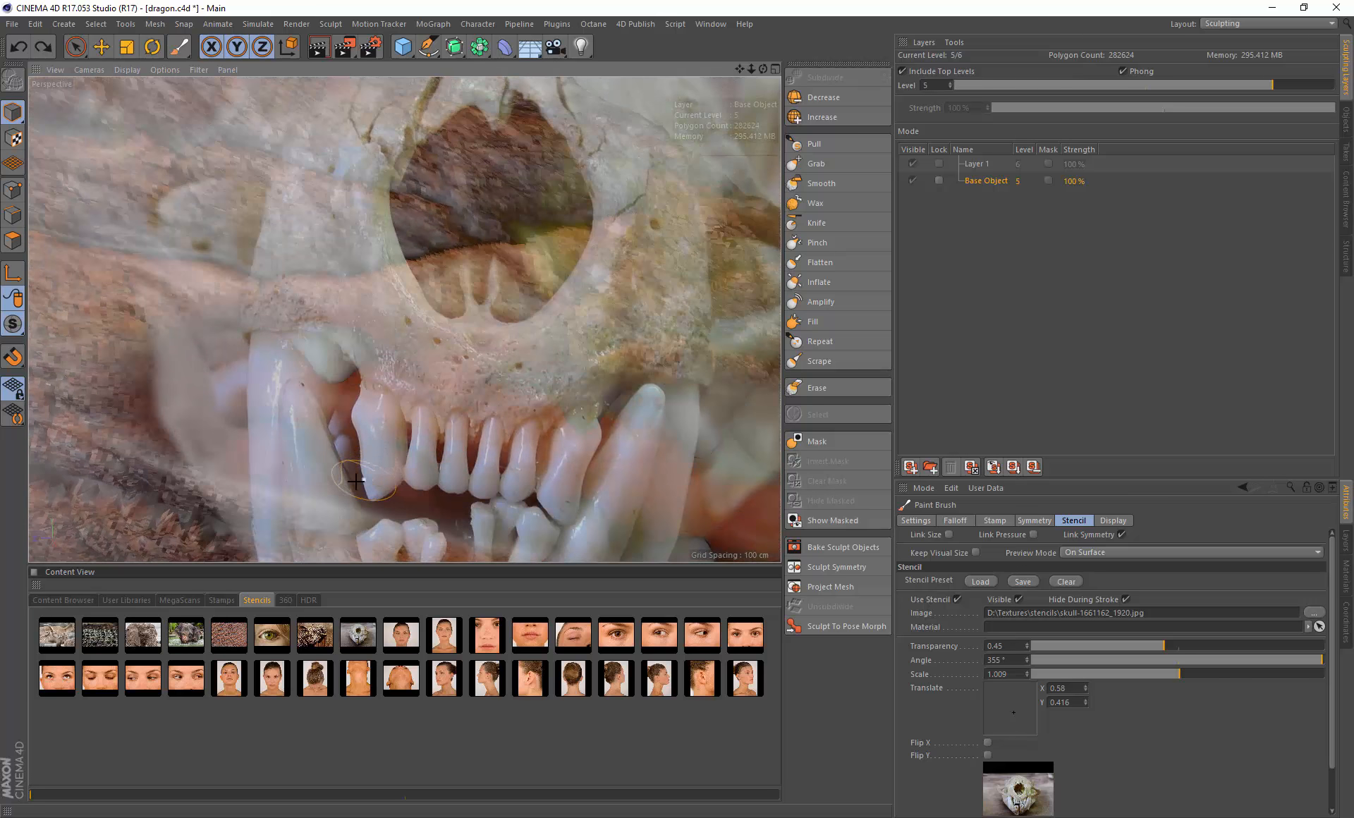
drag(374, 443, 261, 438)
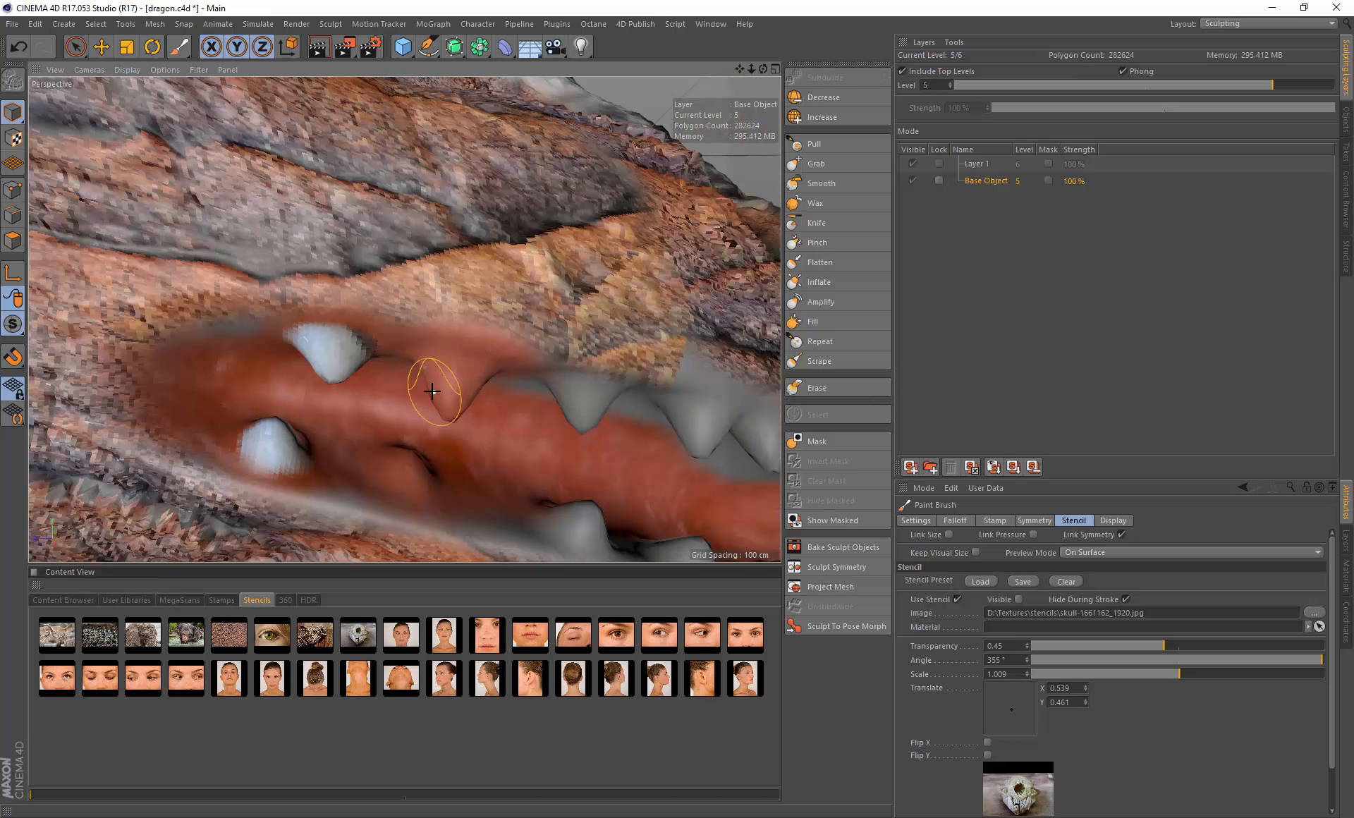
Step: Reposition the skull stencil and paint the second upper and second lower teeth from the back of the mouth
key(t)
middle_drag(453, 381, 641, 304)
mouse_move(454, 380)
mouse_down()
mouse_move(426, 367)
mouse_move(482, 364)
mouse_up()
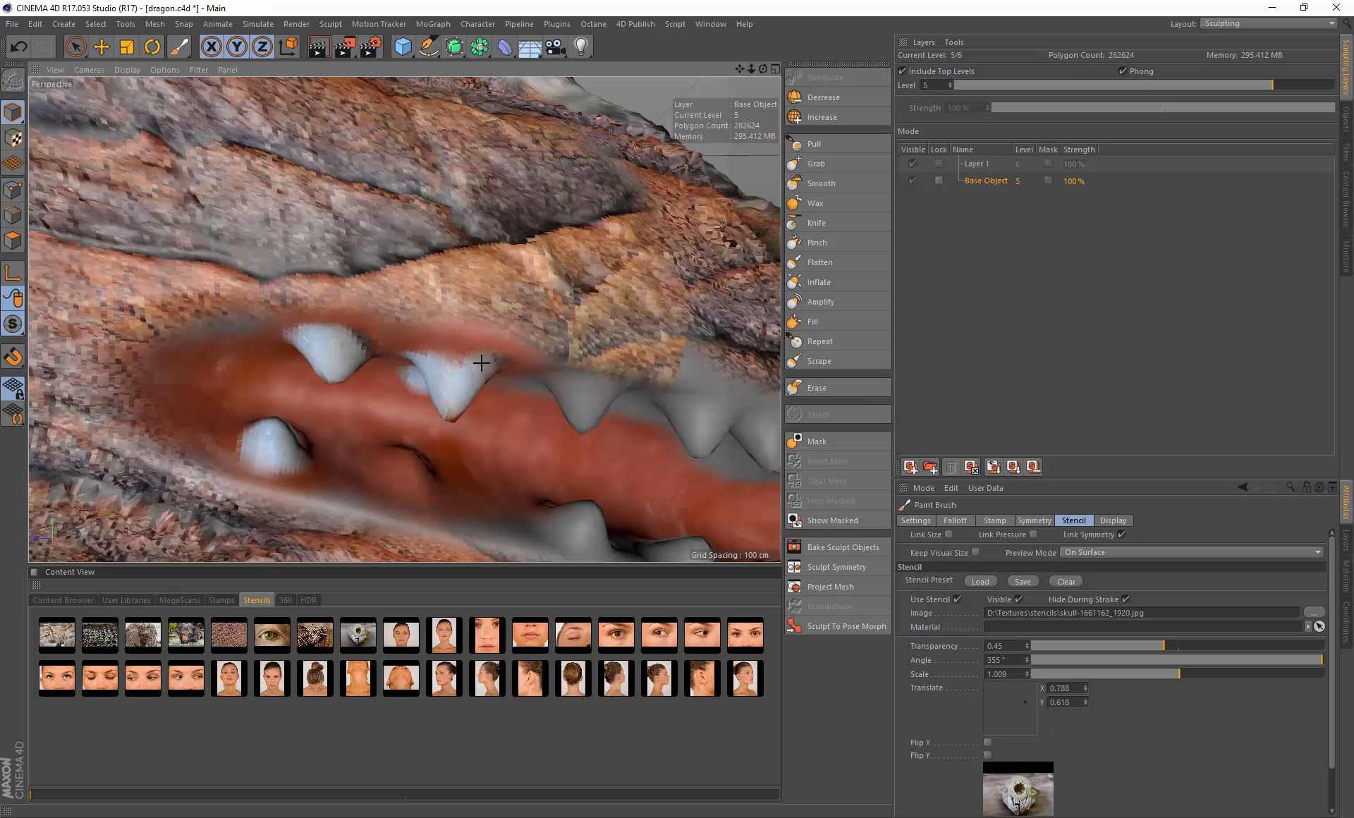
drag(430, 430, 392, 487)
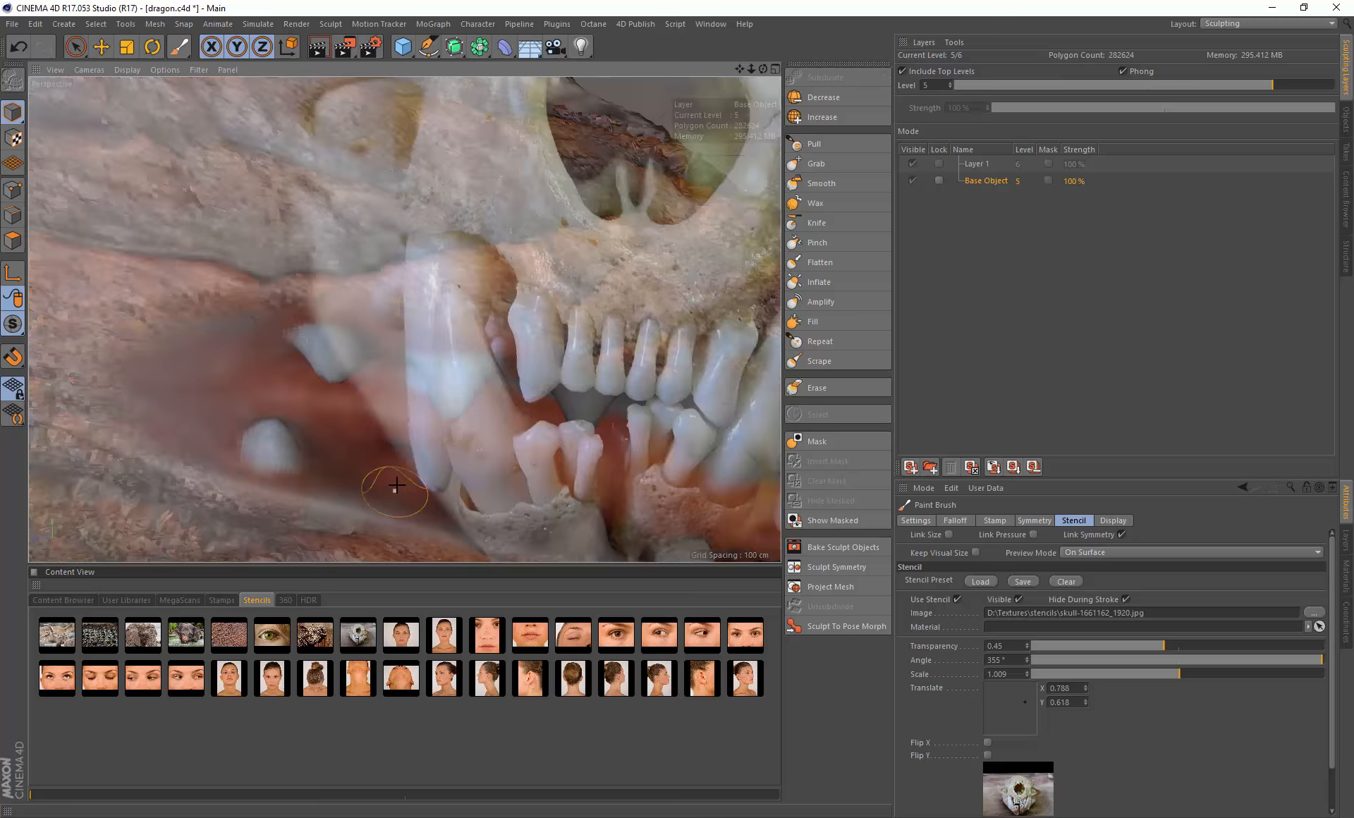
middle_drag(420, 453, 399, 484)
drag(401, 486, 408, 471)
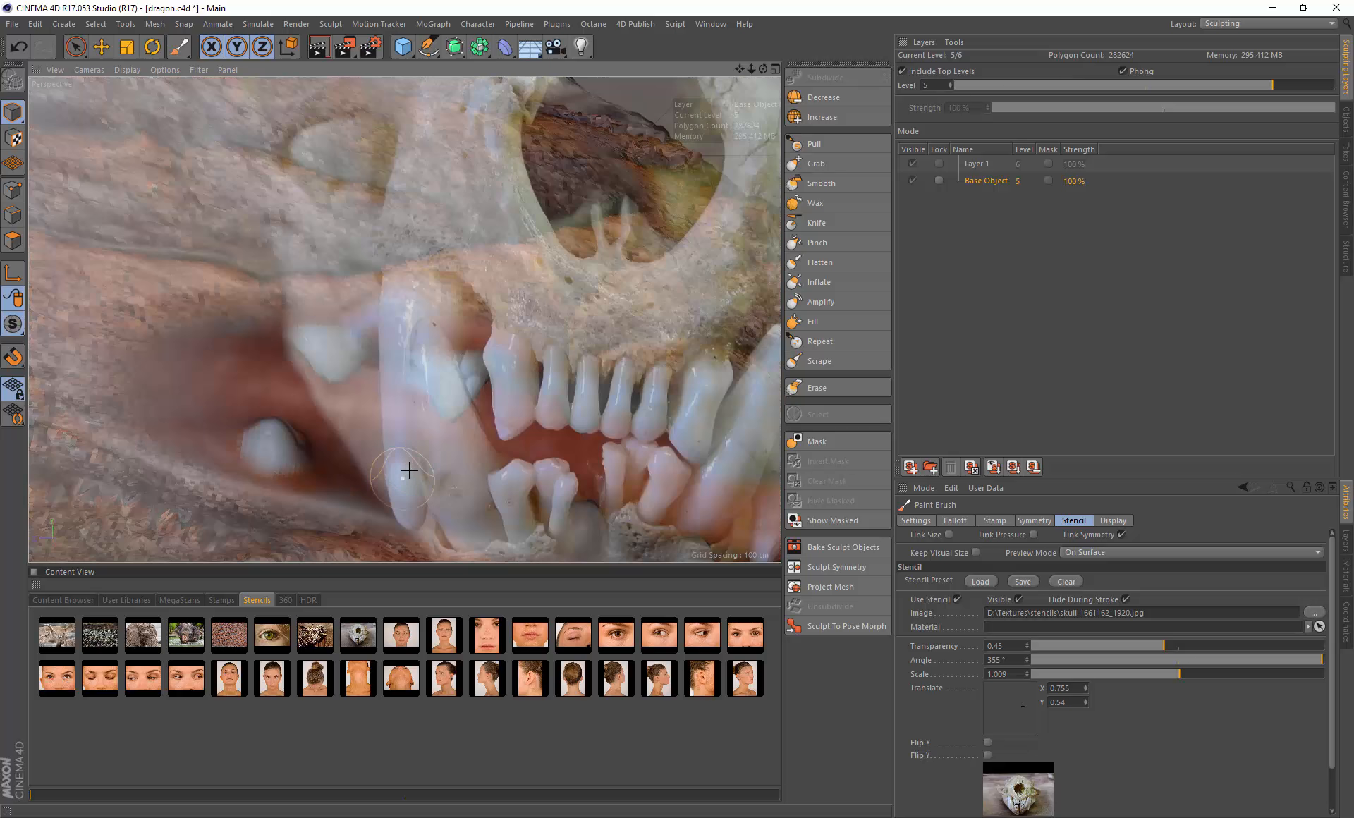
middle_drag(410, 468, 383, 472)
mouse_move(403, 480)
mouse_down()
mouse_move(409, 470)
mouse_move(385, 460)
mouse_up()
Step: Shift the skull stencil forward and paint the third upper and third lower teeth from the back of the mouth
middle_drag(465, 422, 640, 378)
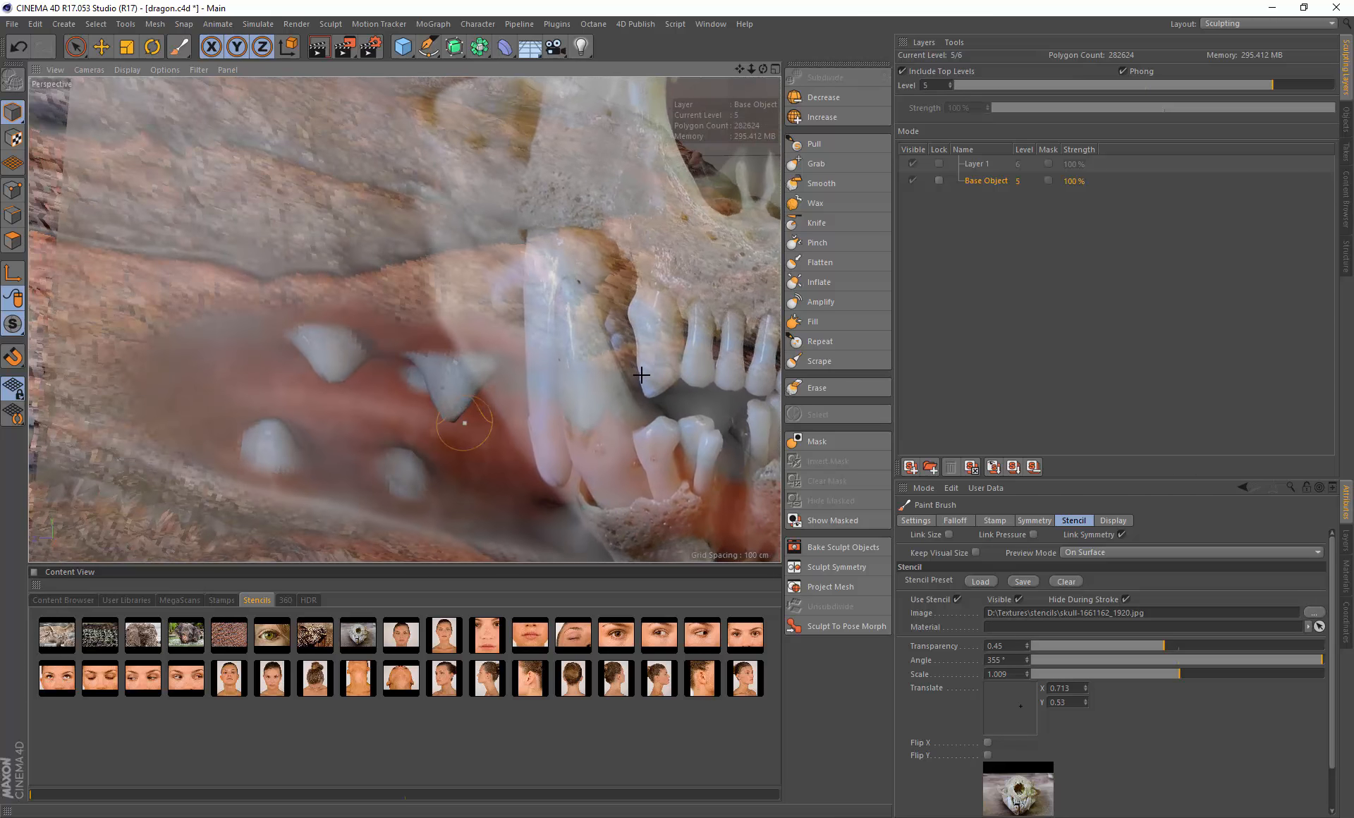
mouse_move(580, 405)
mouse_down()
mouse_move(572, 395)
mouse_move(611, 395)
mouse_up()
middle_drag(590, 409, 572, 534)
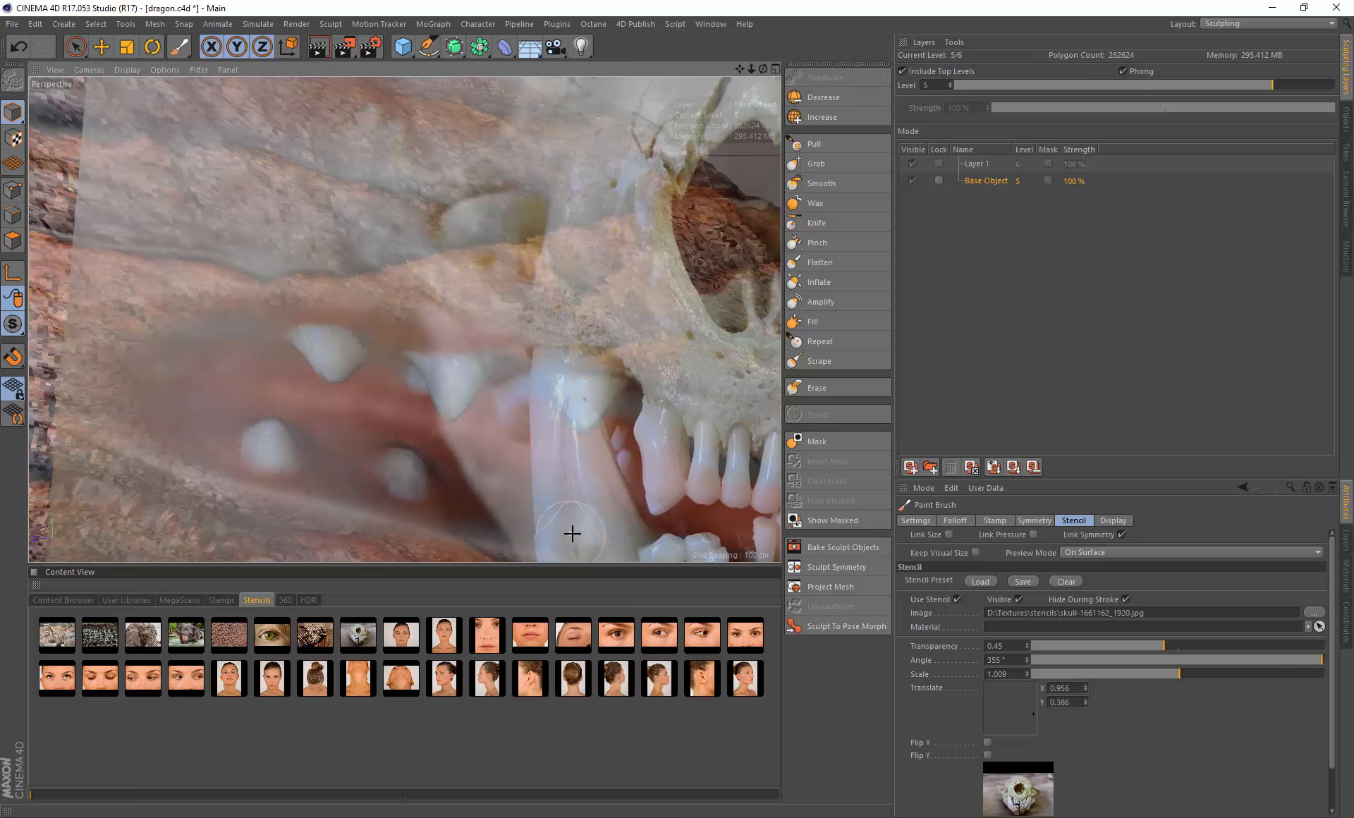
drag(741, 65, 710, 6)
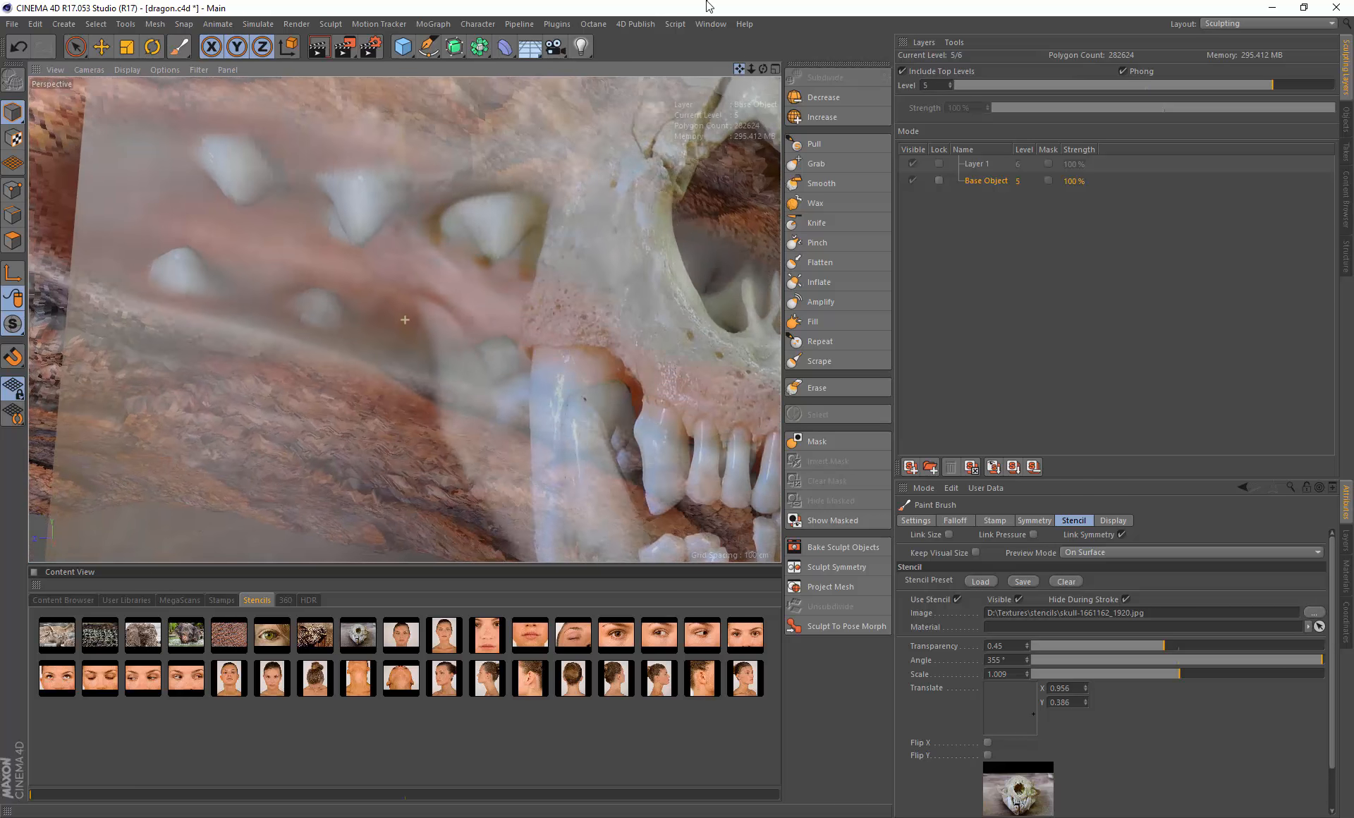
mouse_move(426, 446)
middle_down()
mouse_move(353, 357)
mouse_move(339, 314)
mouse_move(339, 328)
mouse_move(315, 309)
mouse_move(317, 291)
middle_up()
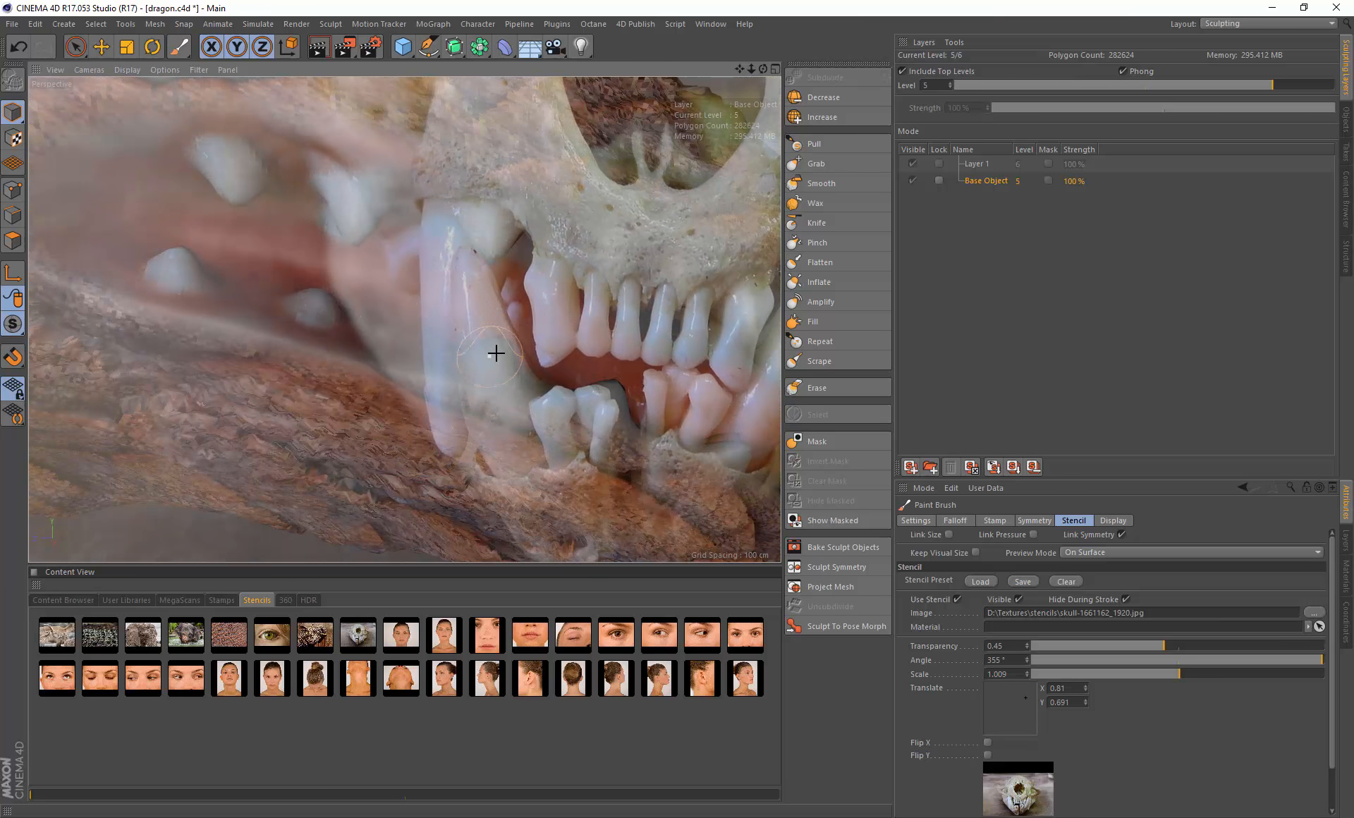
drag(497, 353, 515, 337)
Step: Keep moving the skull stencil along the jaw to paint the next two upper teeth and the lower tooth beneath them
mouse_move(571, 311)
middle_down()
mouse_move(632, 257)
mouse_move(677, 242)
middle_up()
mouse_move(599, 259)
mouse_down()
mouse_move(591, 245)
mouse_move(607, 255)
mouse_up()
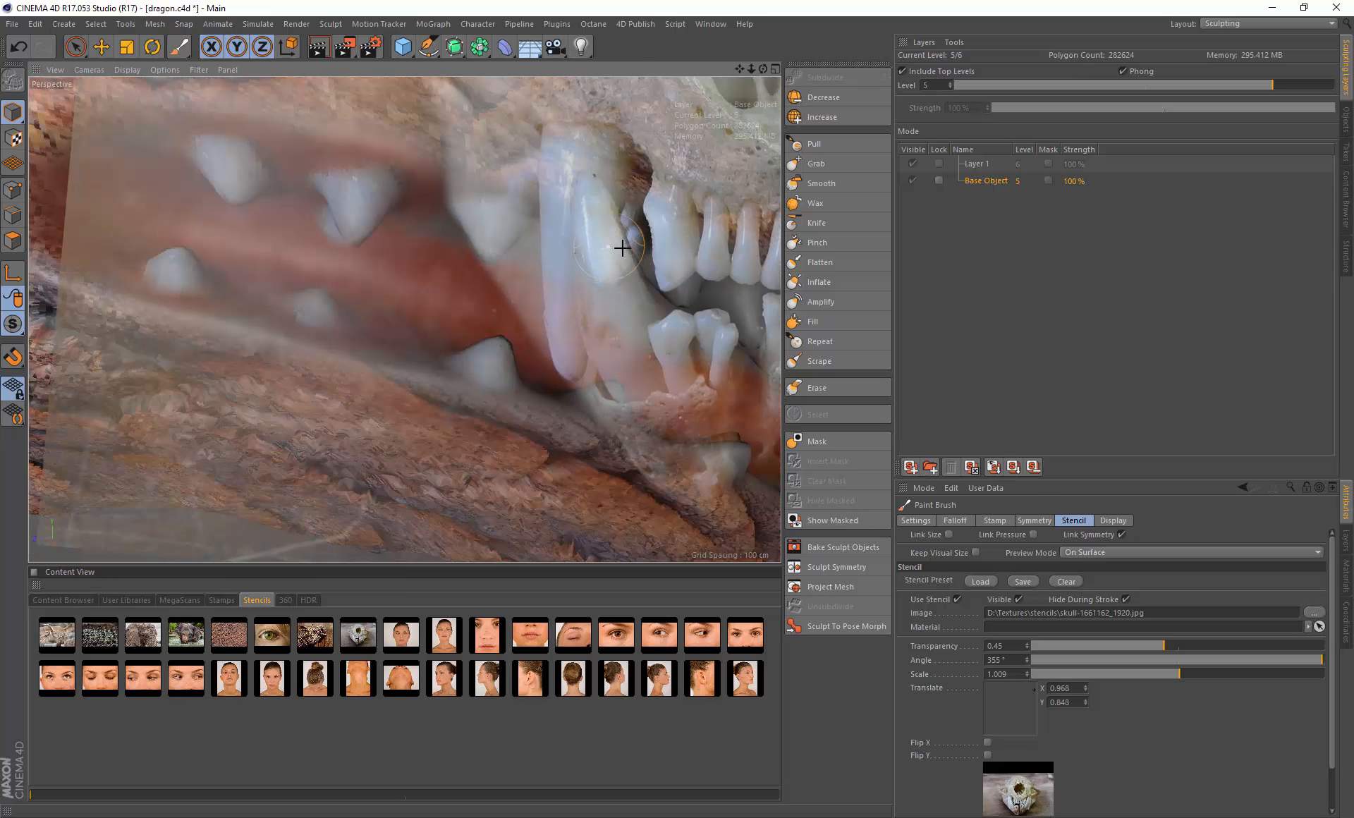
mouse_move(622, 248)
middle_down()
mouse_move(623, 209)
mouse_move(627, 237)
middle_up()
drag(603, 239, 616, 250)
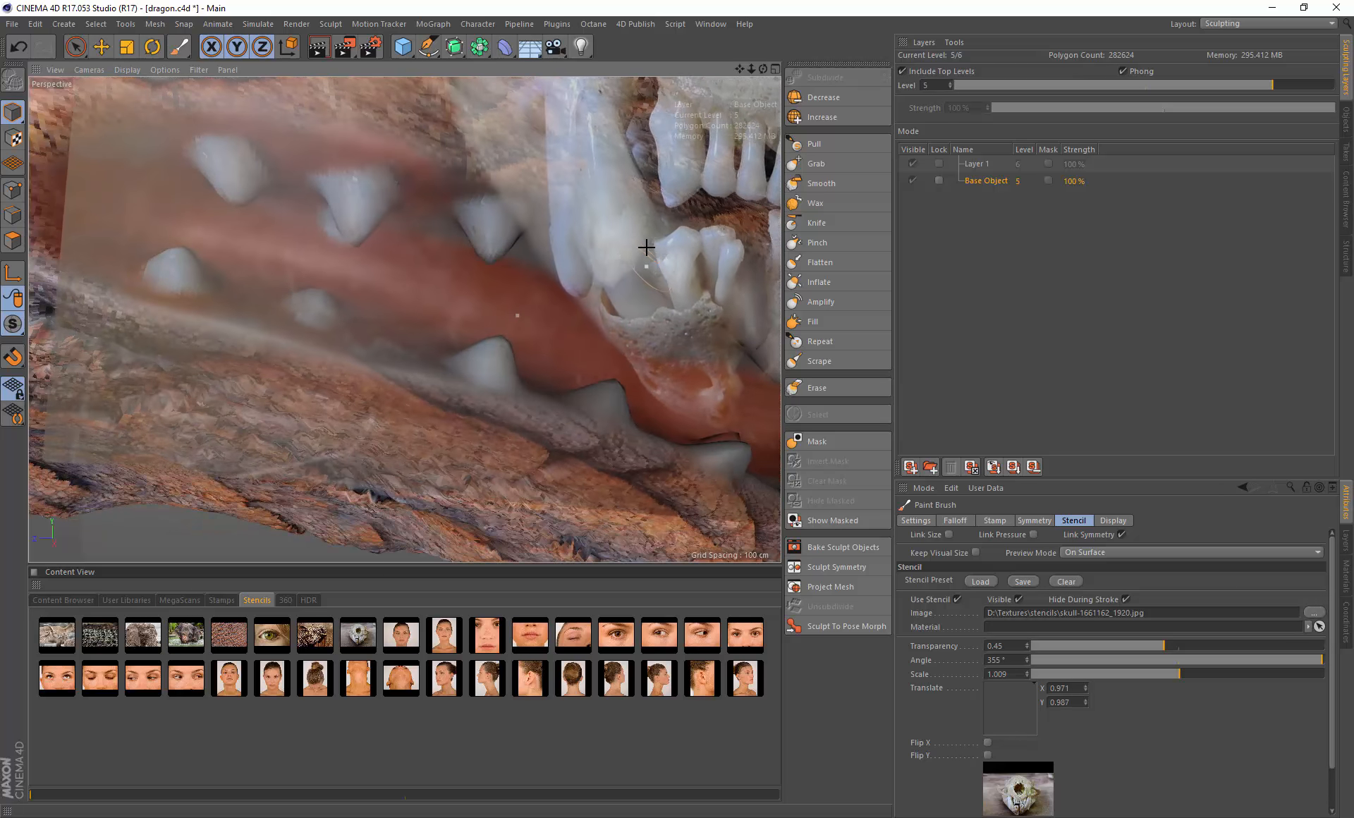
middle_drag(647, 248, 730, 282)
drag(671, 282, 680, 281)
mouse_move(647, 316)
middle_down()
mouse_move(594, 370)
mouse_move(580, 420)
middle_up()
drag(607, 385, 608, 392)
Step: Paint two more upper teeth and one lower tooth midway along the jaw, moving the skull stencil onto each one
alt+drag(623, 385, 604, 368)
mouse_move(605, 317)
middle_down()
mouse_move(336, 254)
mouse_move(360, 257)
middle_up()
drag(352, 297, 385, 305)
mouse_move(397, 319)
middle_down()
mouse_move(441, 327)
mouse_move(474, 377)
middle_up()
mouse_move(441, 346)
mouse_down()
mouse_move(443, 333)
mouse_move(452, 367)
mouse_up()
middle_drag(426, 370, 354, 471)
drag(345, 454, 343, 460)
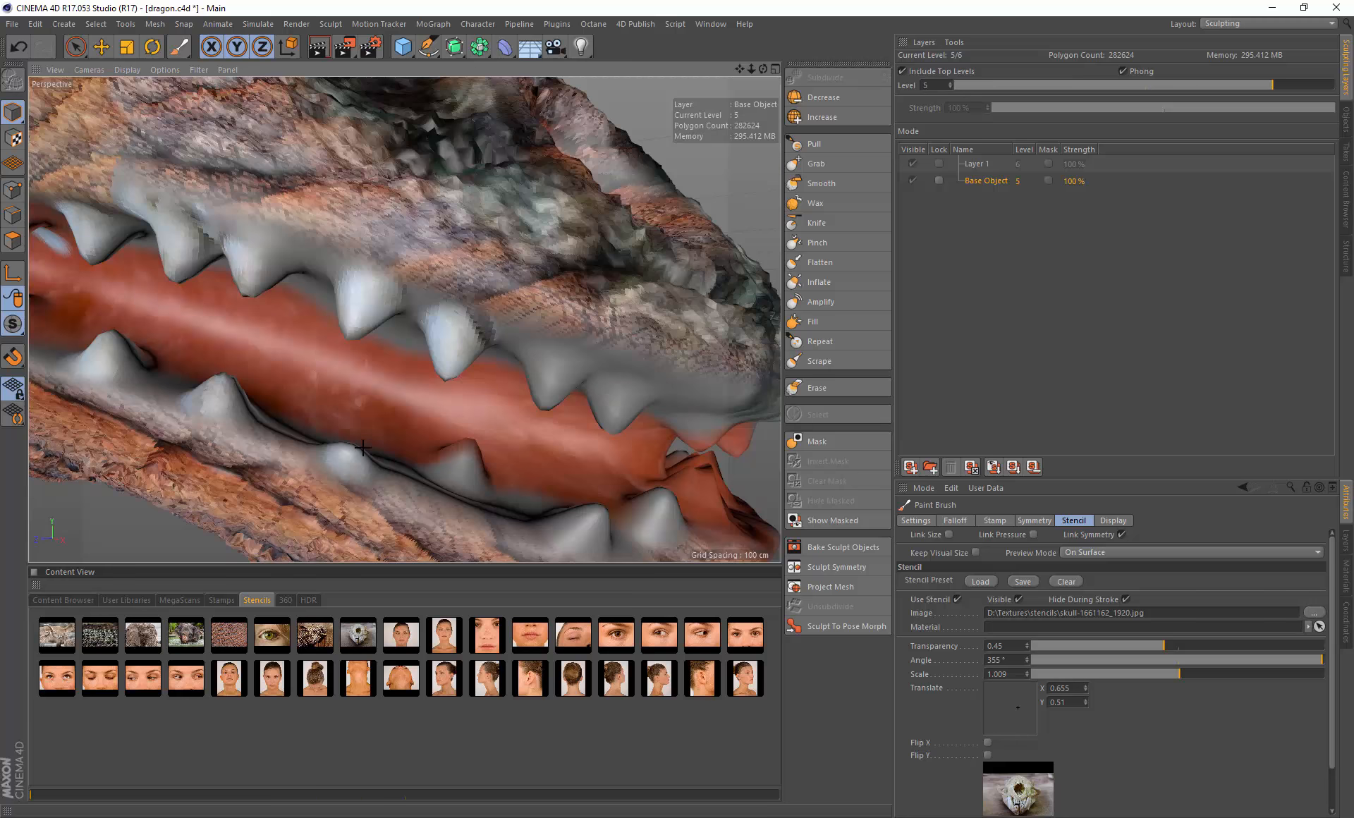
Step: Paint the next two upper and three lower teeth toward the snout tip, moving the skull stencil onto each one
mouse_move(363, 448)
middle_down()
mouse_move(493, 469)
mouse_move(463, 469)
middle_up()
drag(463, 469, 460, 472)
mouse_move(458, 470)
middle_down()
mouse_move(538, 404)
mouse_move(548, 367)
middle_up()
mouse_move(546, 369)
mouse_down()
mouse_move(547, 386)
mouse_move(580, 379)
mouse_up()
middle_drag(576, 379, 638, 409)
drag(611, 387, 618, 407)
middle_drag(591, 454, 583, 556)
drag(573, 528, 598, 523)
mouse_move(600, 522)
middle_down()
mouse_move(689, 527)
mouse_move(641, 521)
middle_up()
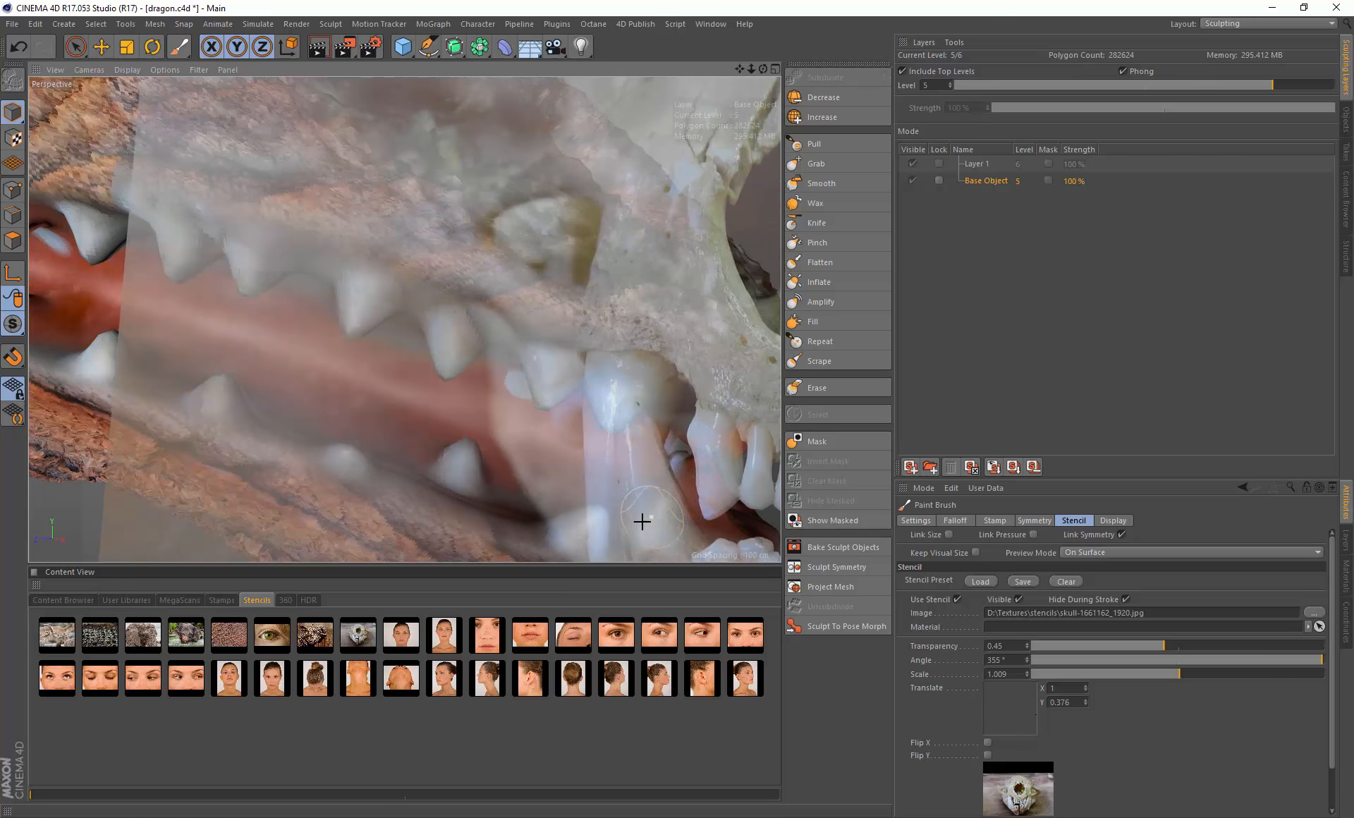
drag(649, 519, 656, 525)
Step: Paint the remaining front teeth around the snout tip with the skull stencil aligned over them
middle_drag(632, 477, 698, 428)
mouse_move(698, 430)
mouse_down()
mouse_move(696, 459)
mouse_move(582, 422)
mouse_up()
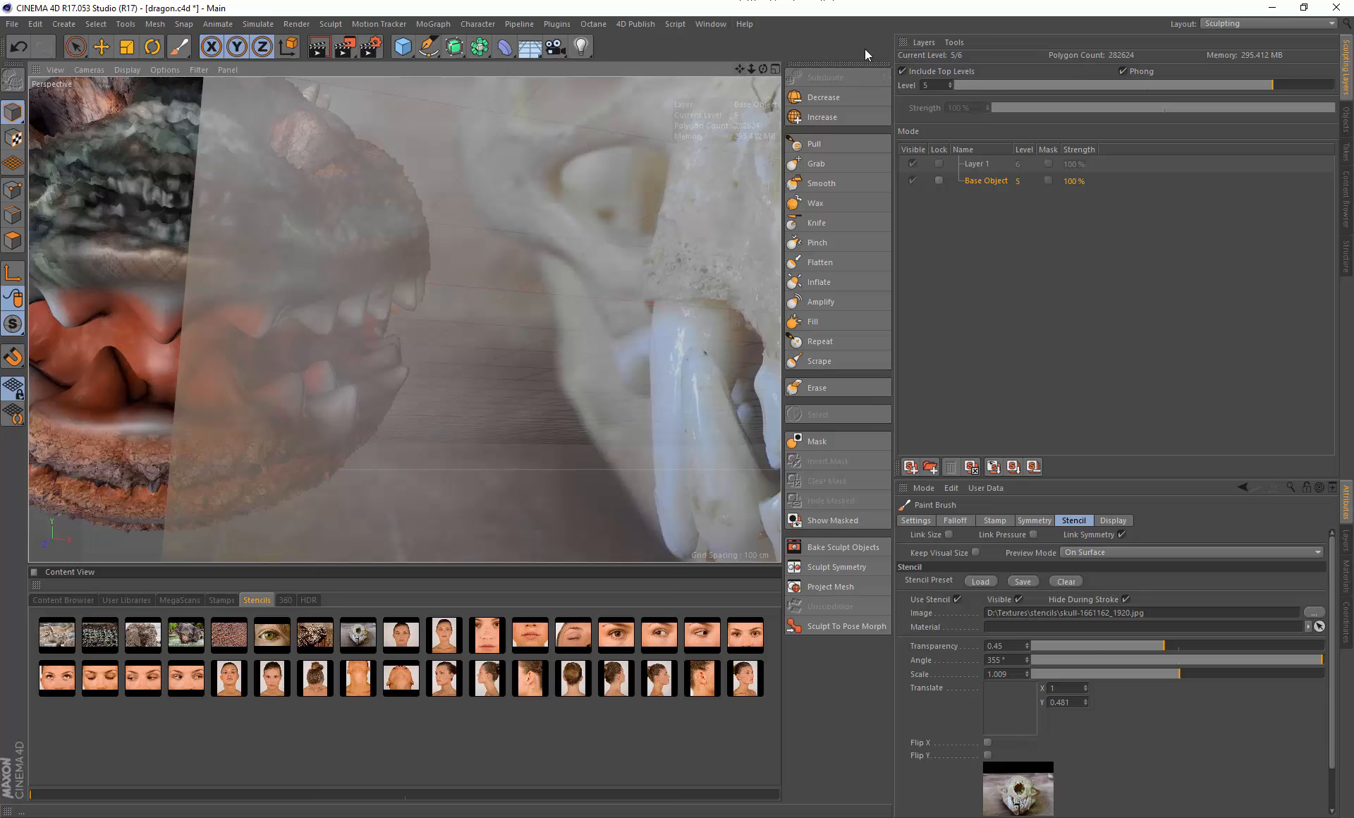
alt+drag(740, 67, 910, 59)
middle_drag(724, 387, 447, 287)
mouse_move(448, 354)
mouse_down()
mouse_move(427, 349)
mouse_move(476, 332)
mouse_up()
middle_drag(448, 328, 400, 240)
drag(402, 261, 426, 271)
drag(416, 265, 424, 275)
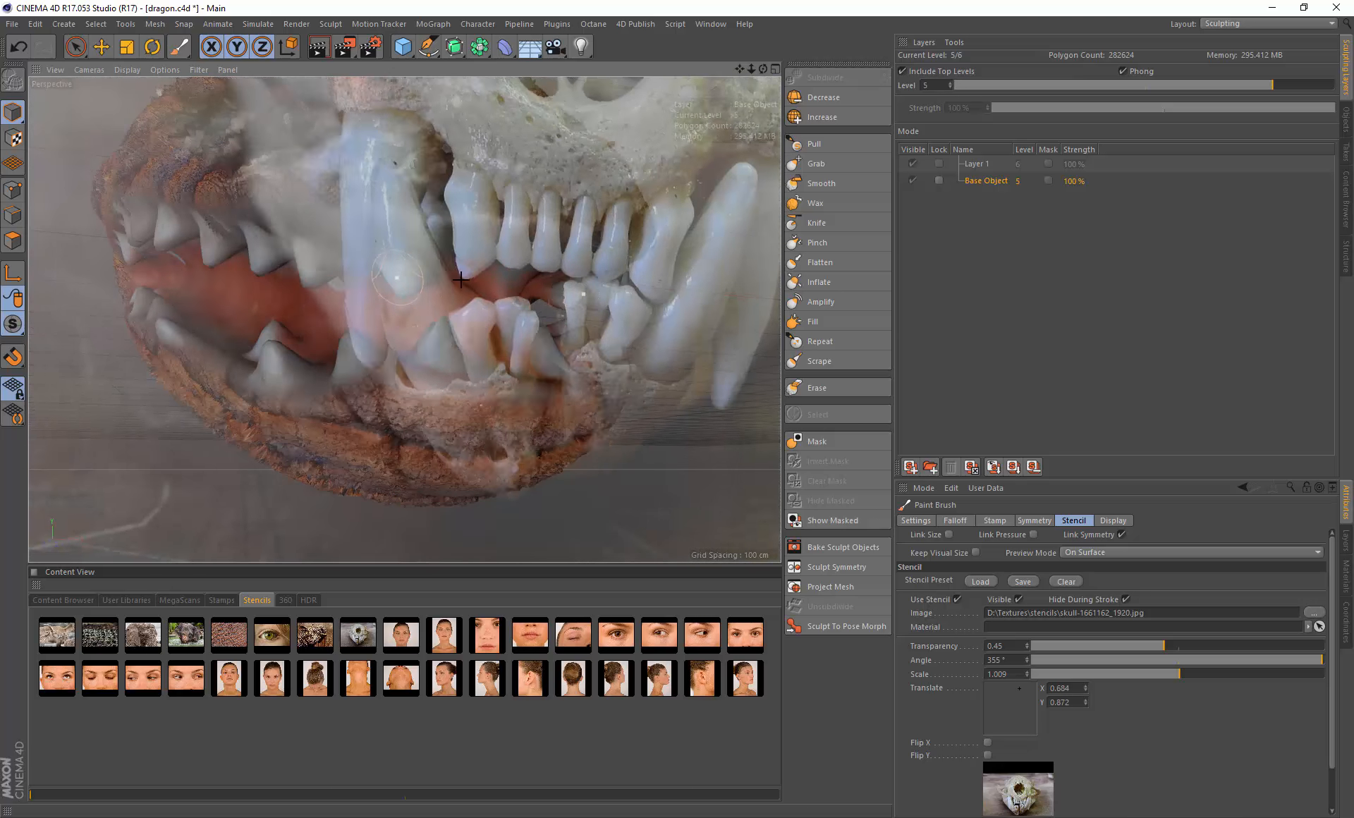
middle_drag(384, 273, 483, 280)
mouse_move(487, 281)
mouse_down()
mouse_move(527, 275)
mouse_move(504, 299)
mouse_move(505, 335)
mouse_move(515, 374)
mouse_move(551, 369)
mouse_move(519, 349)
mouse_move(534, 360)
mouse_up()
mouse_move(551, 297)
mouse_down()
mouse_move(562, 284)
mouse_move(570, 293)
mouse_move(522, 346)
mouse_move(459, 347)
mouse_move(496, 352)
mouse_move(479, 340)
mouse_move(507, 387)
mouse_move(490, 384)
mouse_move(446, 429)
mouse_move(483, 414)
mouse_move(484, 379)
mouse_move(511, 390)
mouse_move(538, 326)
mouse_move(575, 291)
mouse_up()
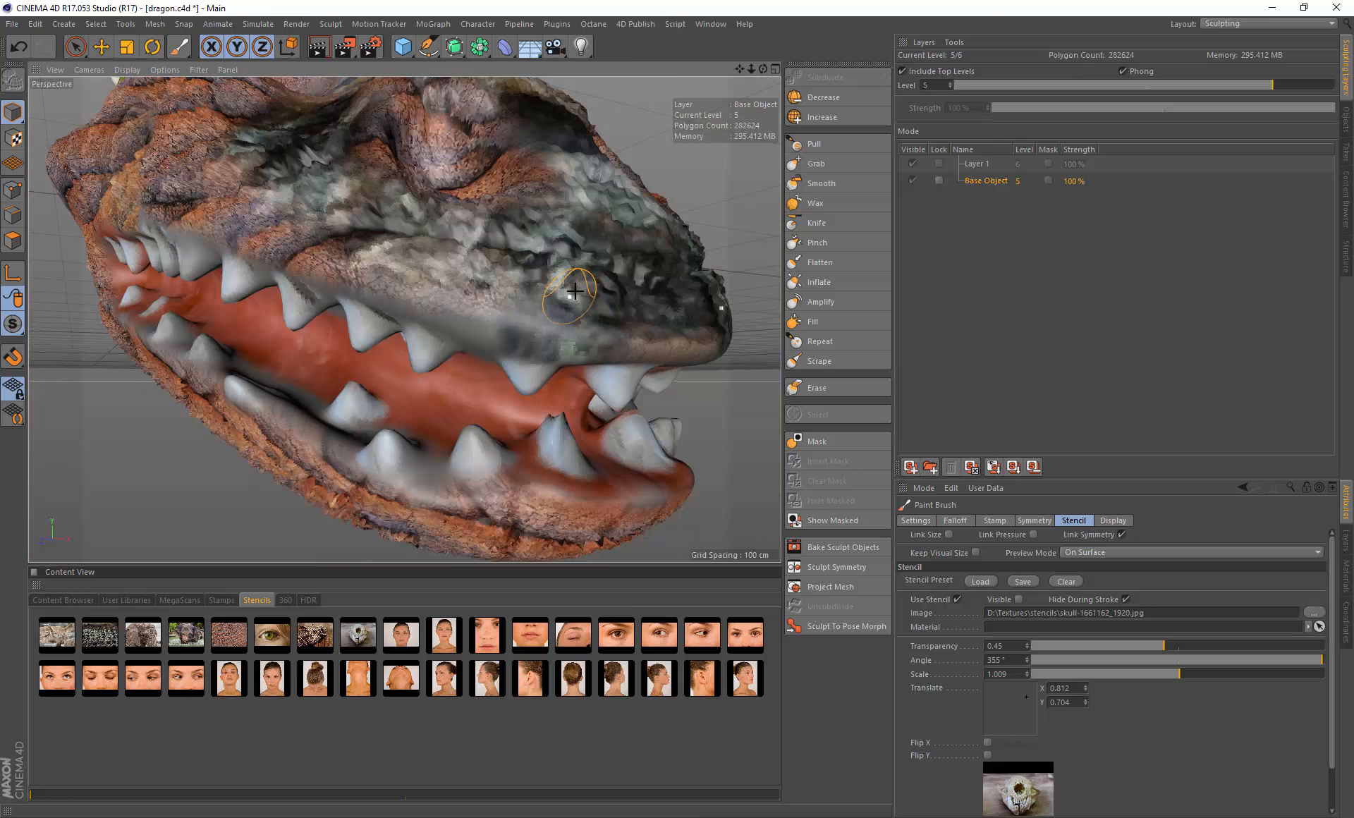
Step: Load rhino-2469079_1920.jpg as the visible stencil, scale it to 0.598, and position its cracked skin over the side of the dragon head
drag(752, 69, 743, 71)
drag(763, 69, 656, 80)
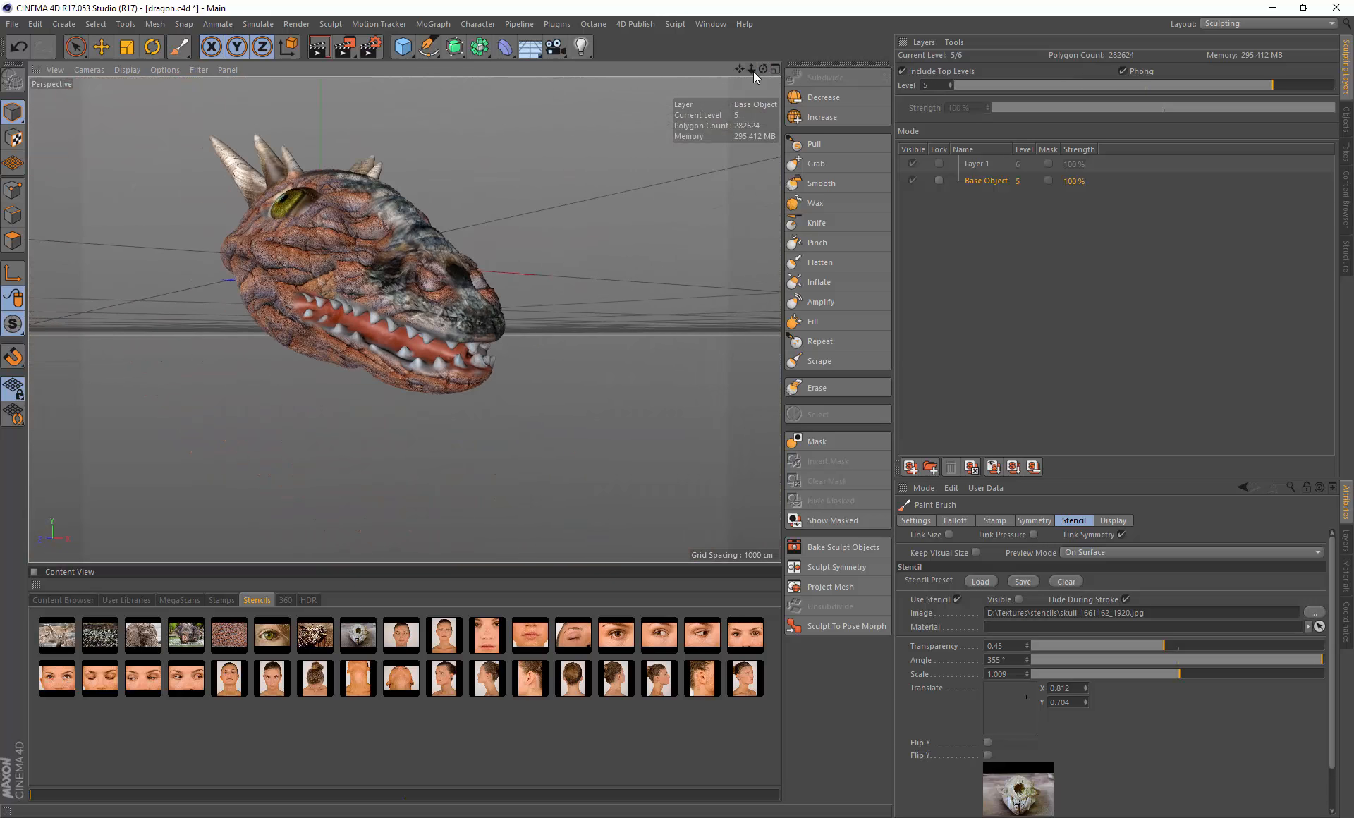
drag(764, 69, 688, 138)
alt+drag(421, 345, 260, 408)
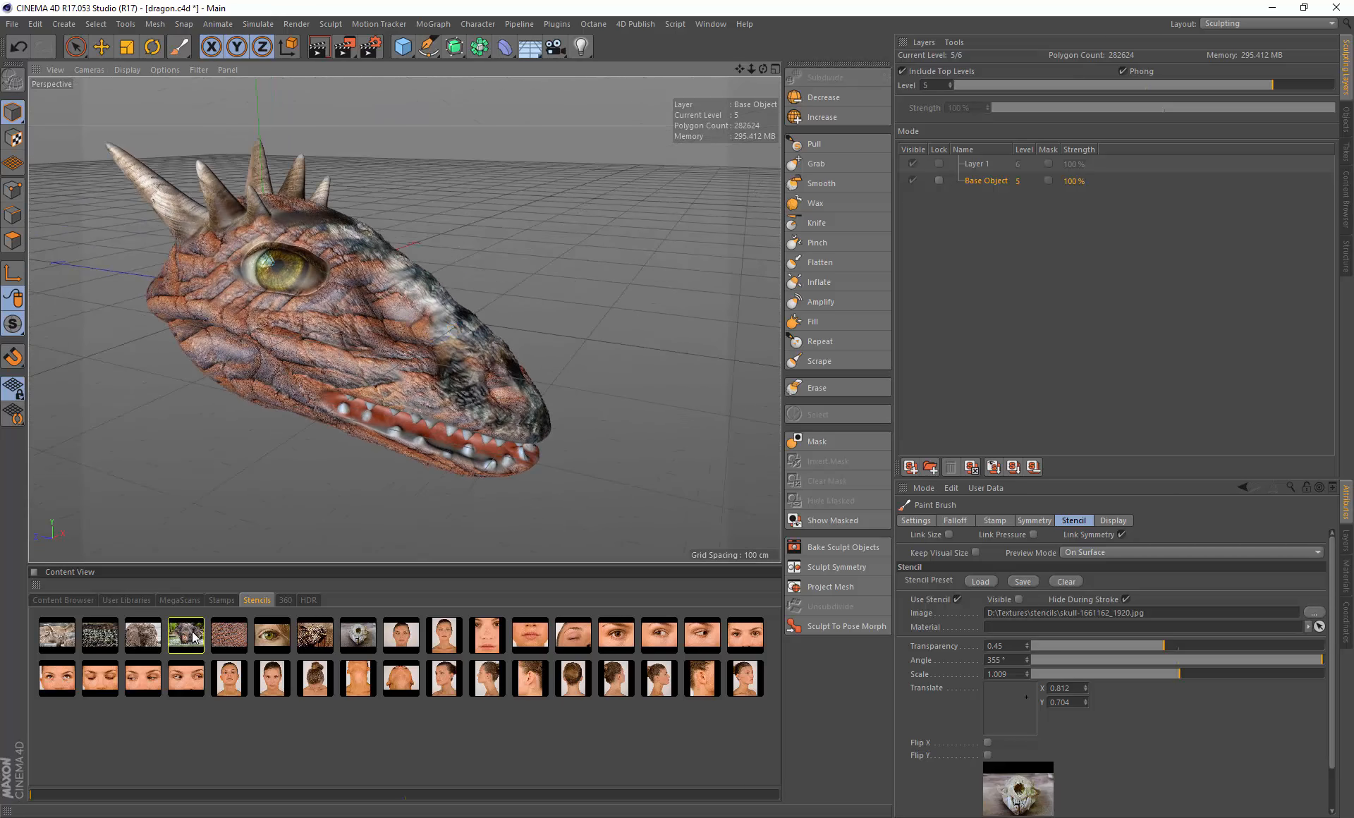
click(311, 636)
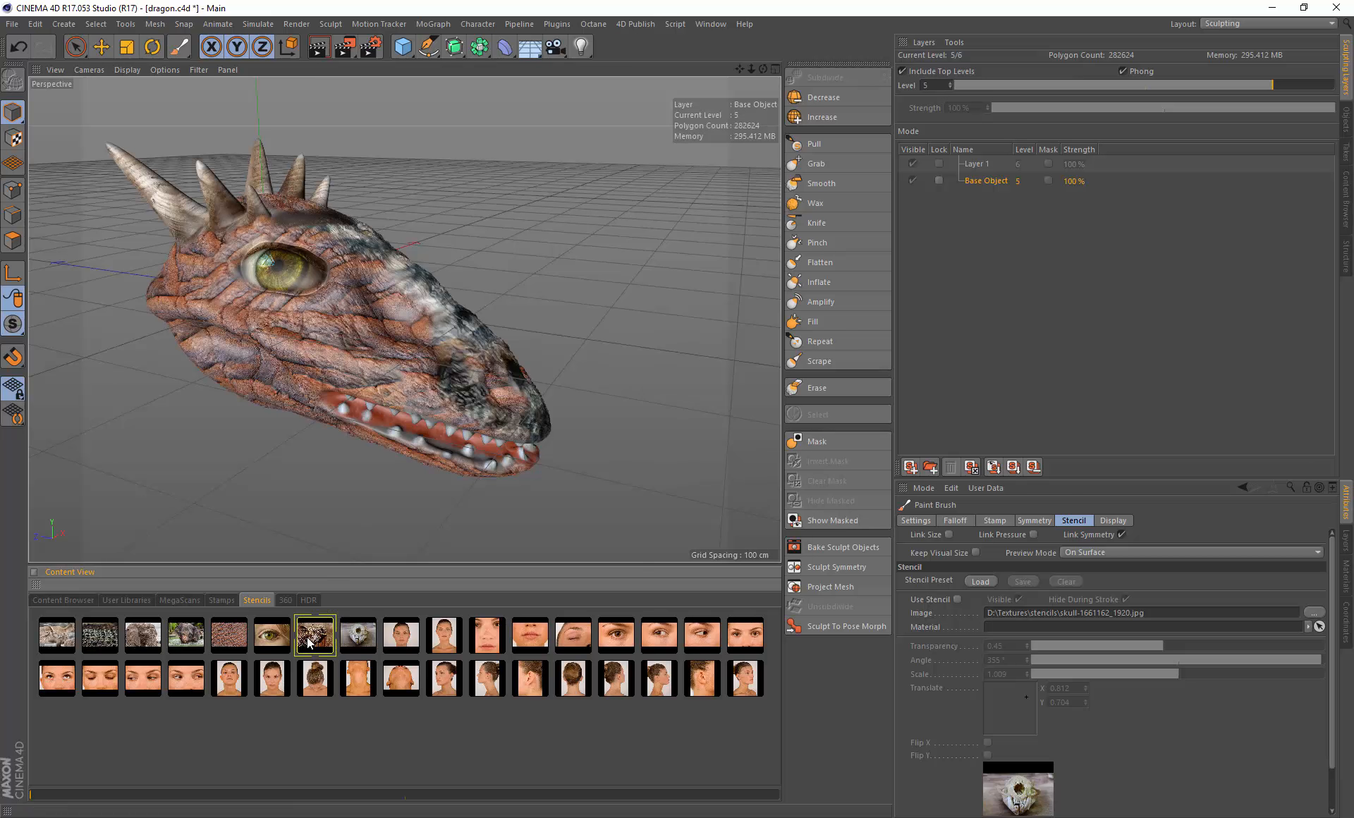
double_click(308, 641)
middle_drag(503, 414, 381, 379)
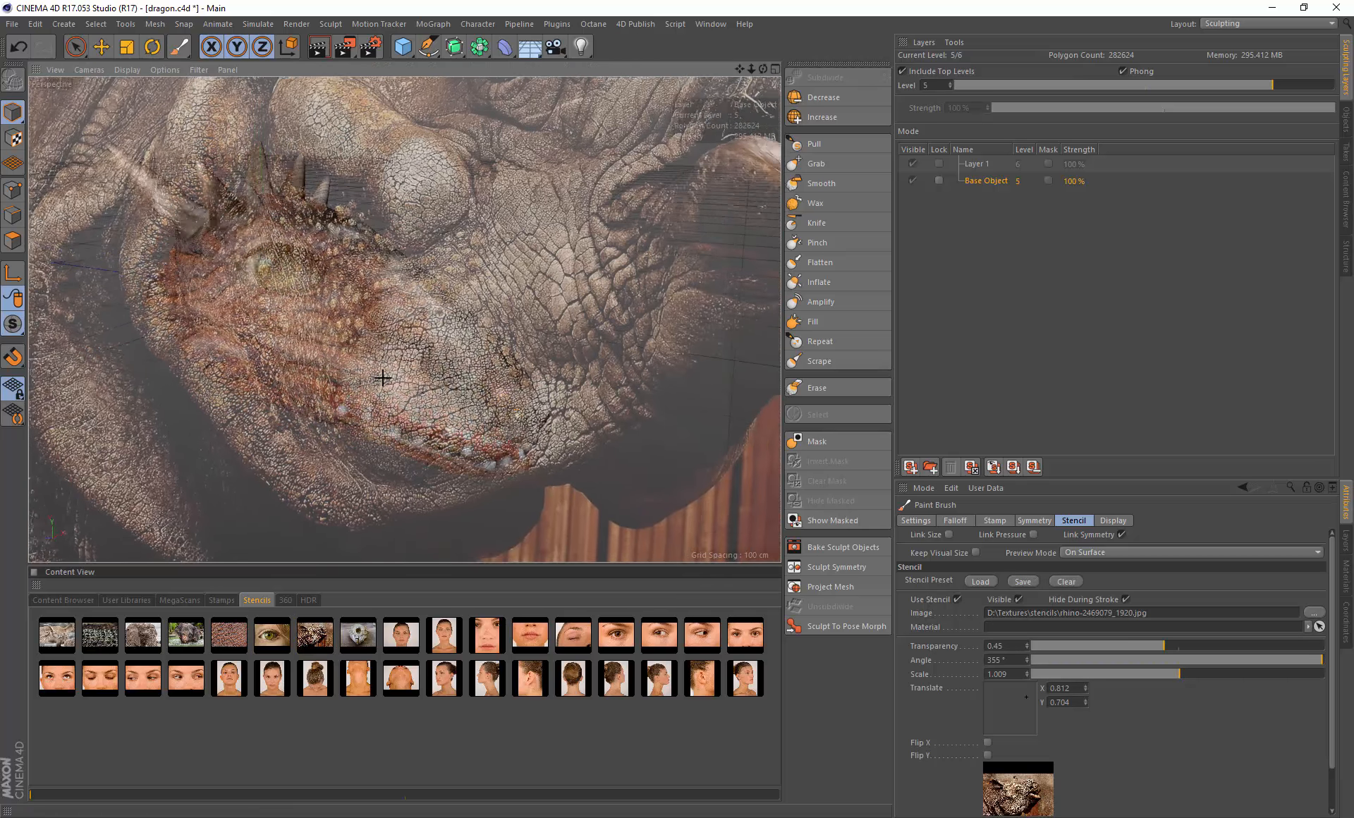
mouse_move(522, 314)
right_down()
mouse_move(451, 332)
mouse_move(538, 297)
right_up()
mouse_move(444, 237)
alt+mouse_down()
mouse_move(182, 341)
mouse_move(520, 242)
mouse_move(580, 261)
alt+mouse_up()
drag(742, 73, 833, 33)
mouse_move(663, 152)
mouse_down()
mouse_move(558, 233)
mouse_move(546, 286)
mouse_move(513, 278)
mouse_move(517, 309)
mouse_move(276, 358)
mouse_move(309, 347)
mouse_move(373, 368)
mouse_move(455, 363)
mouse_move(343, 374)
mouse_move(267, 338)
mouse_move(229, 301)
mouse_move(314, 340)
mouse_move(295, 366)
mouse_move(311, 347)
mouse_up()
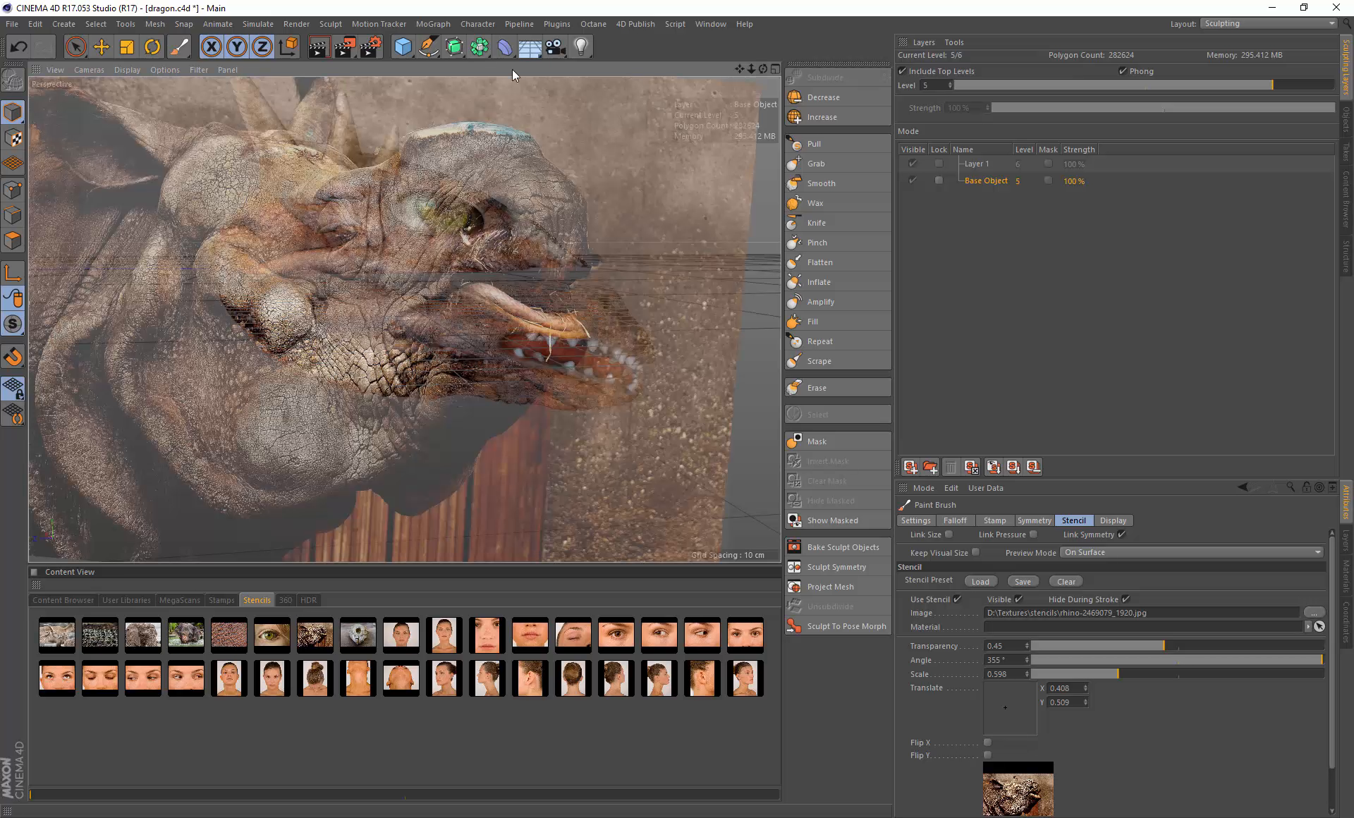
Step: Add a color layer named skin2 above the Background layer of the dragon's material and make it the active paint layer
click(637, 23)
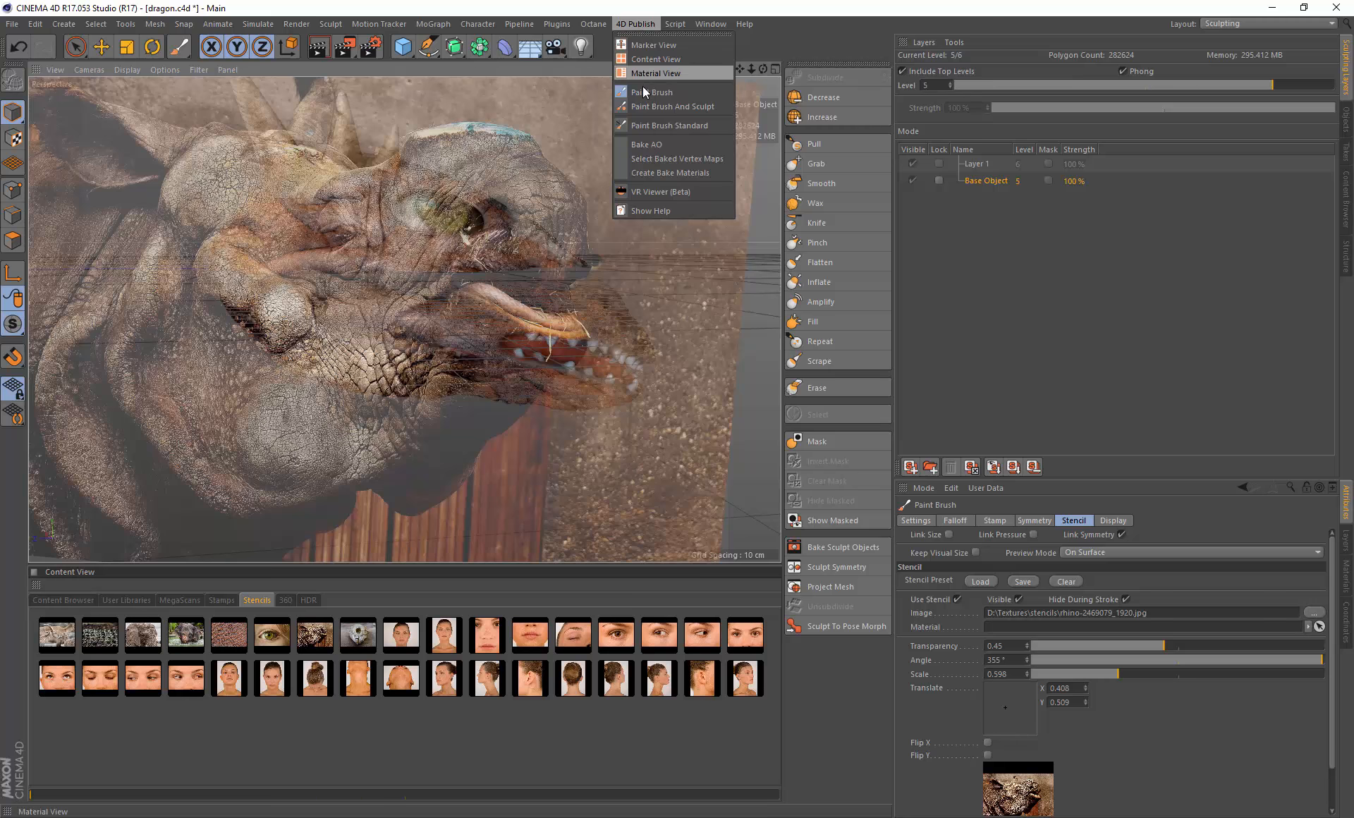
click(652, 71)
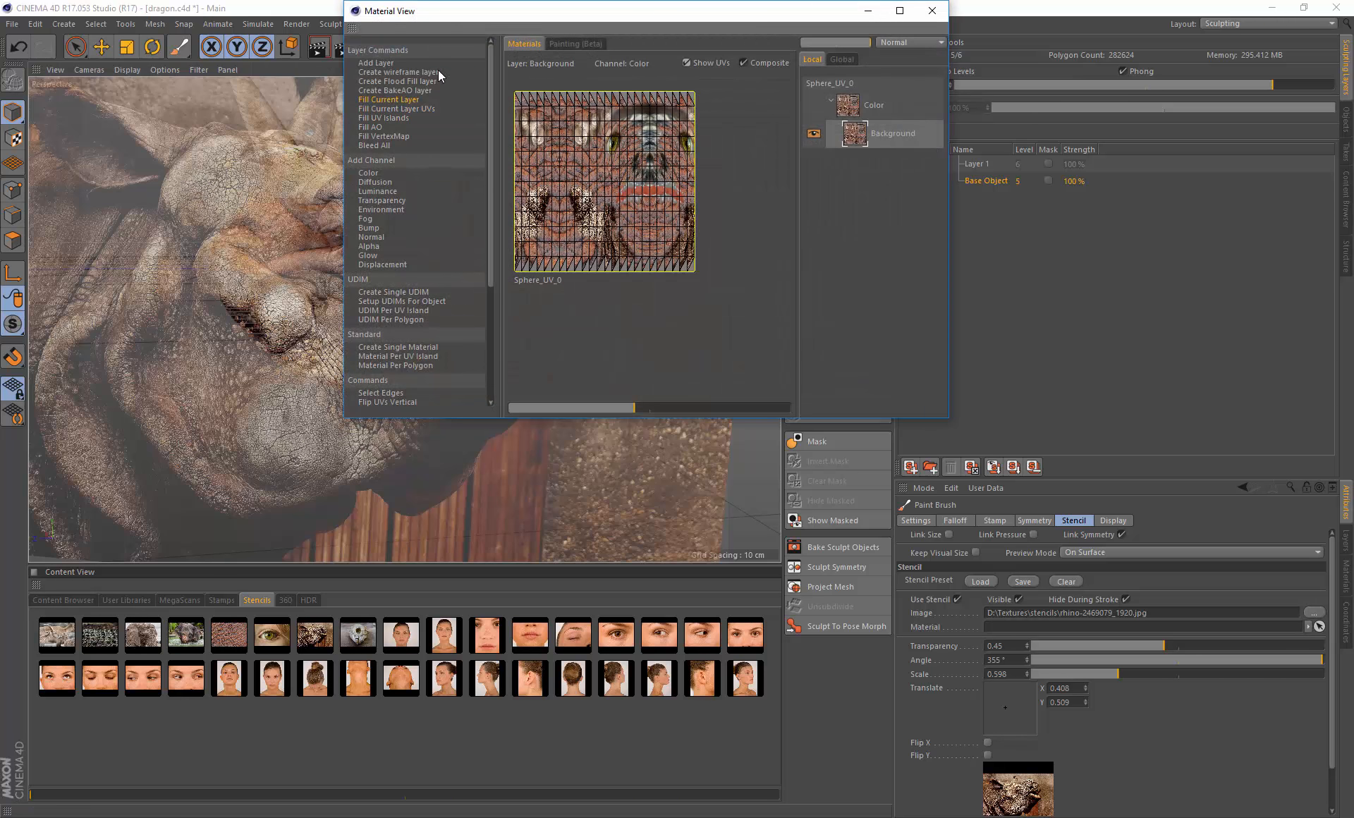
click(374, 63)
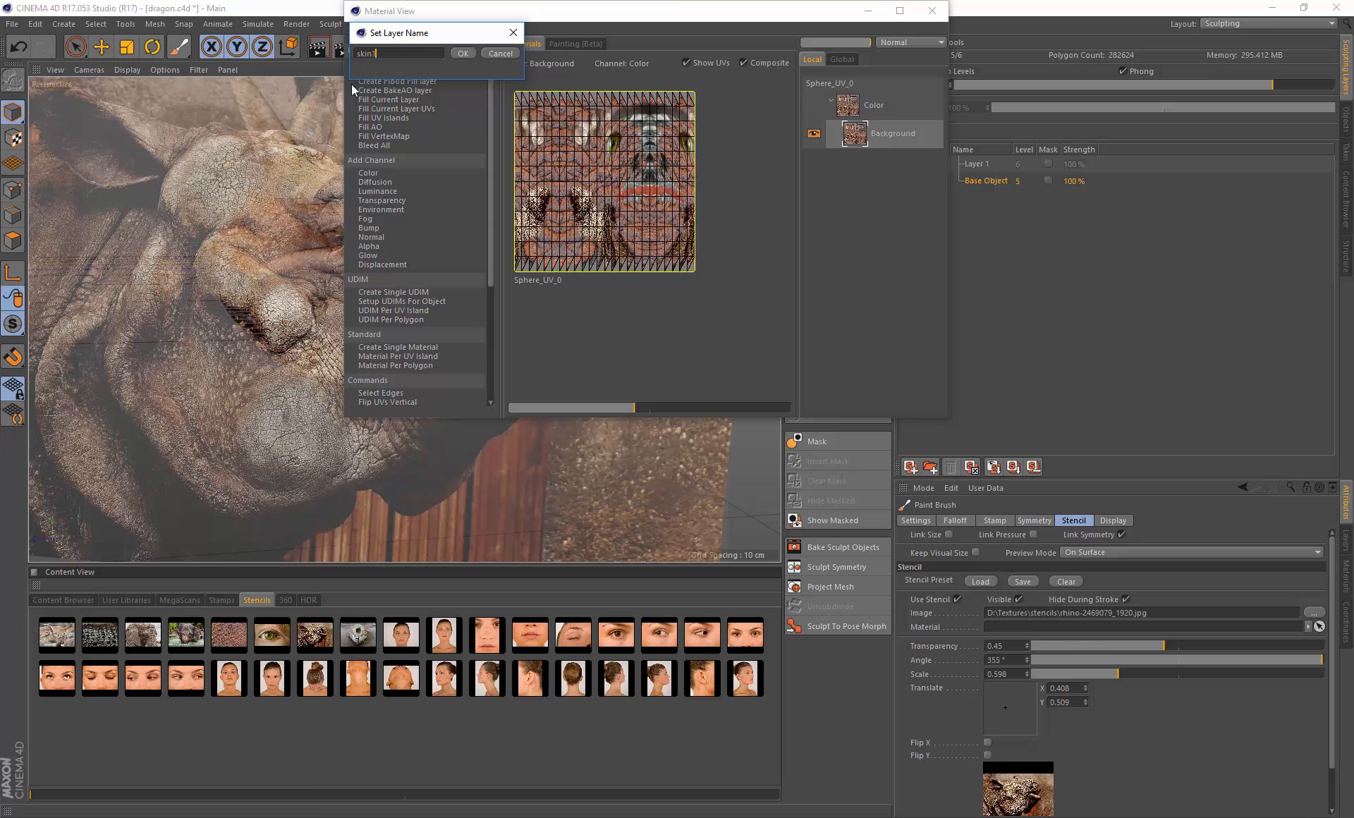
text(skin2)
key(Return)
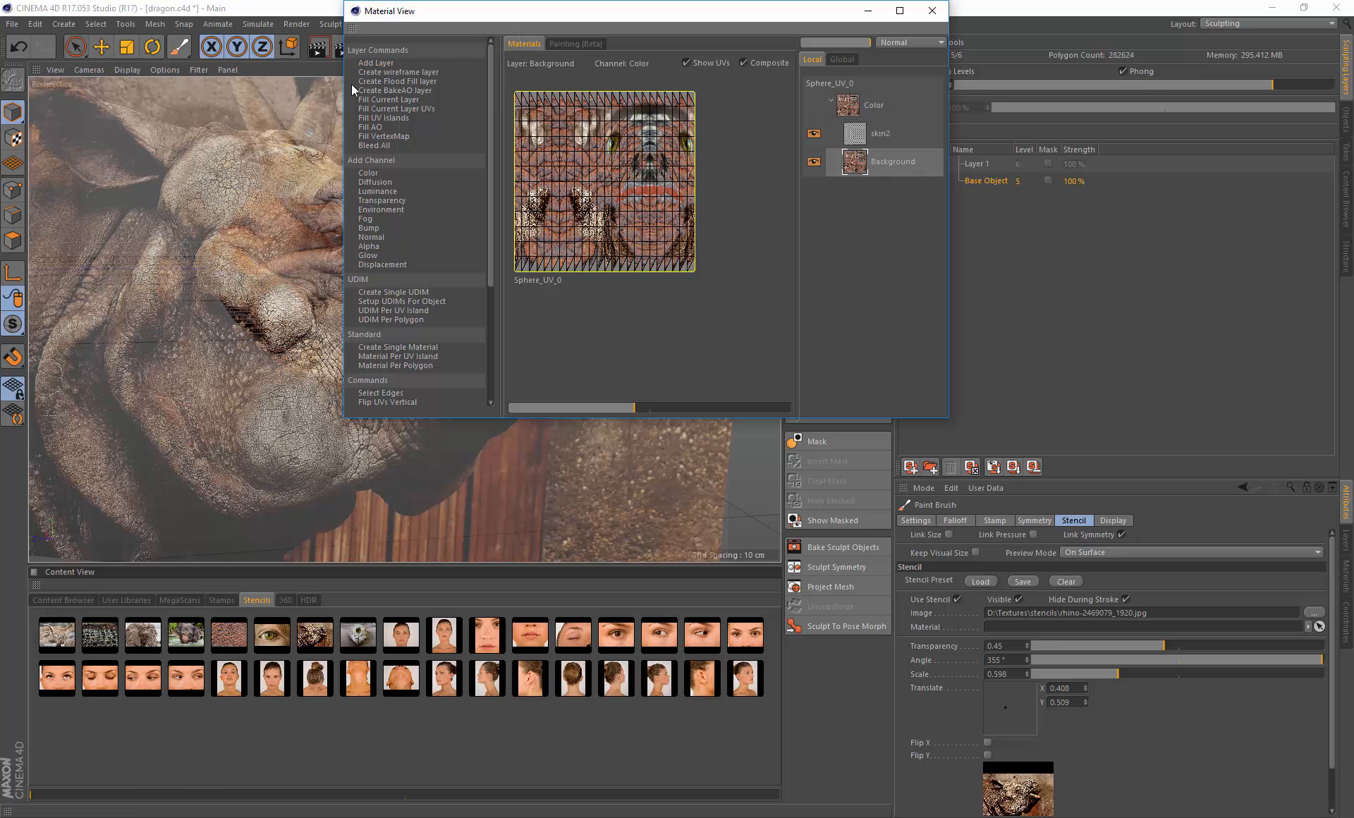
click(892, 134)
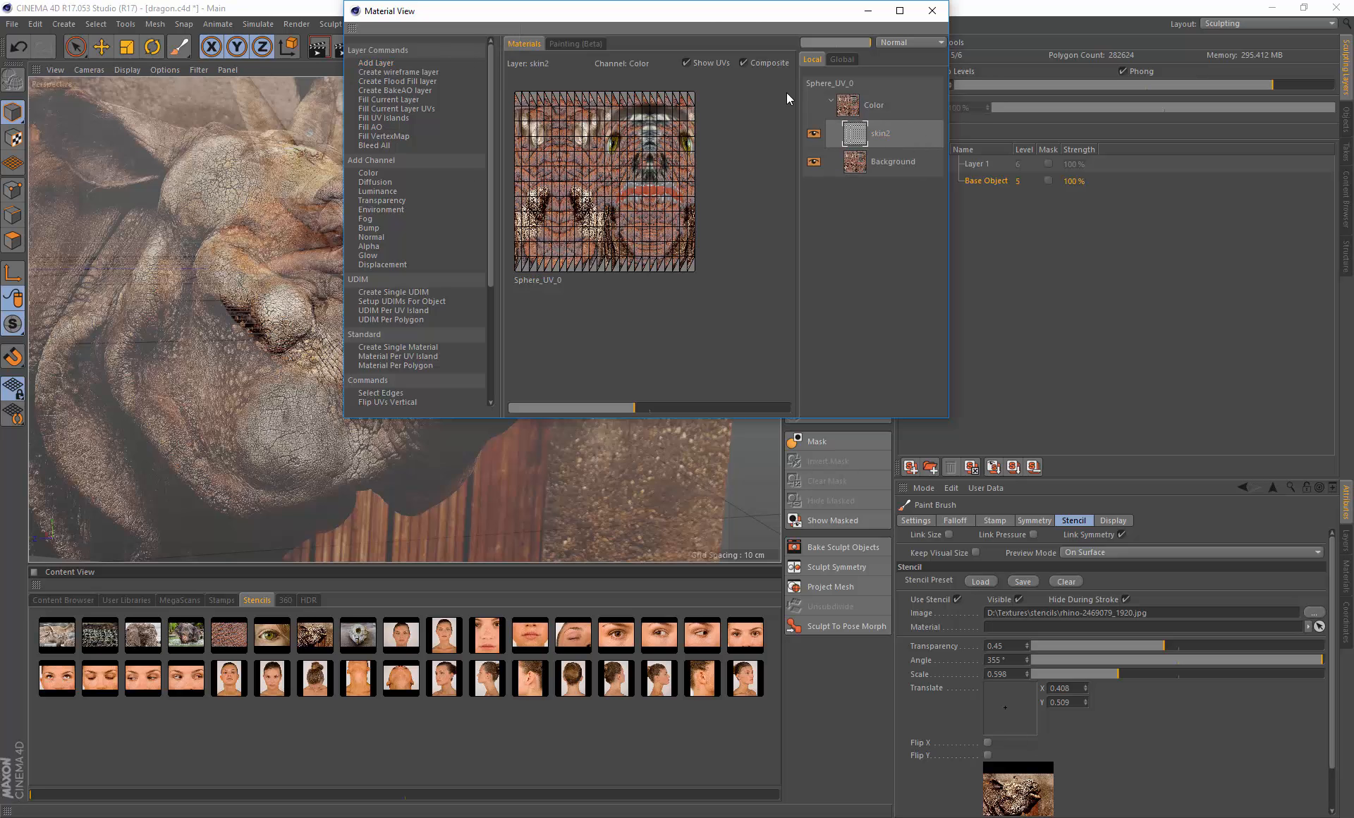
drag(824, 16, 1085, 118)
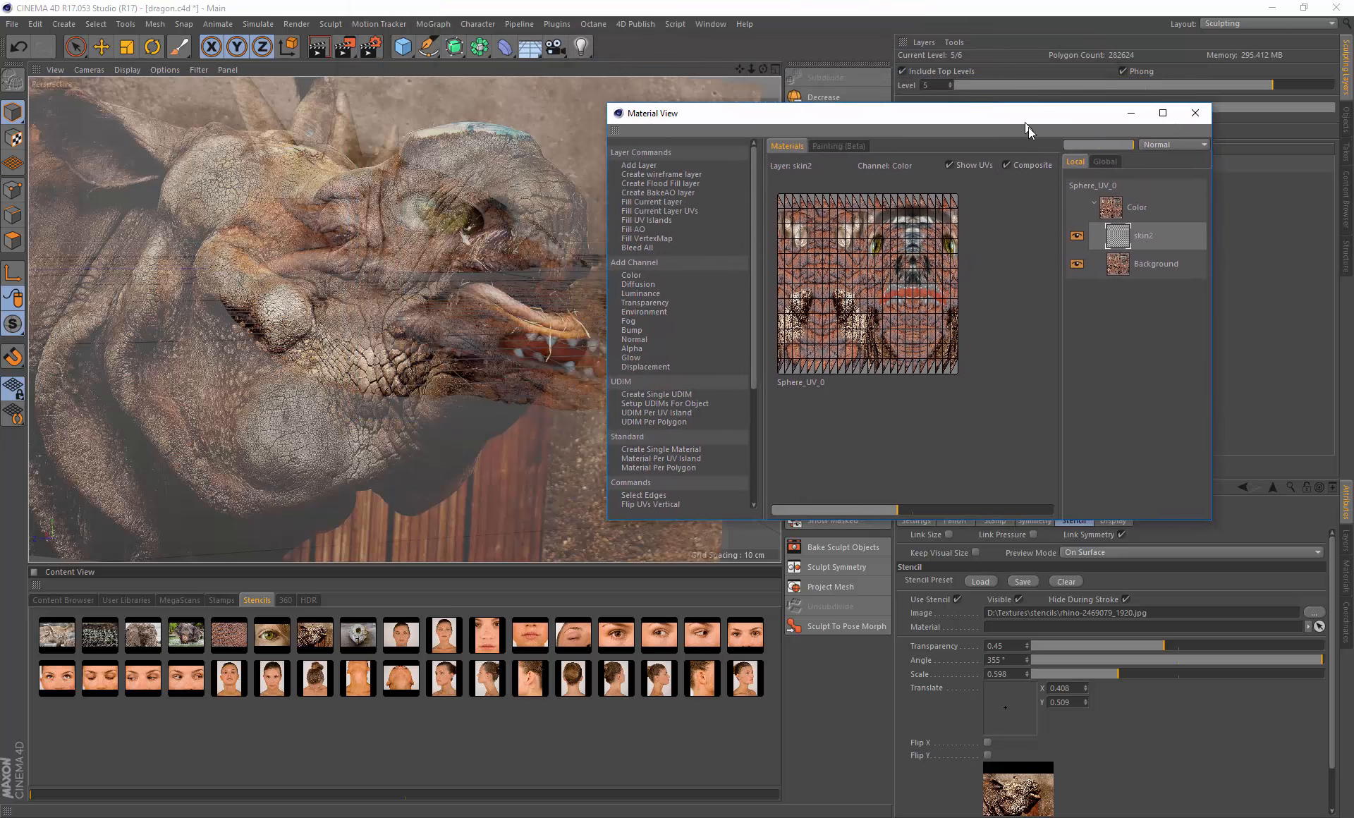
click(1128, 111)
Step: Paint the cracked rhino skin onto the side of the head on the skin2 layer, undoing the first stroke and shifting the stencil toward the snout
alt+drag(295, 340, 340, 319)
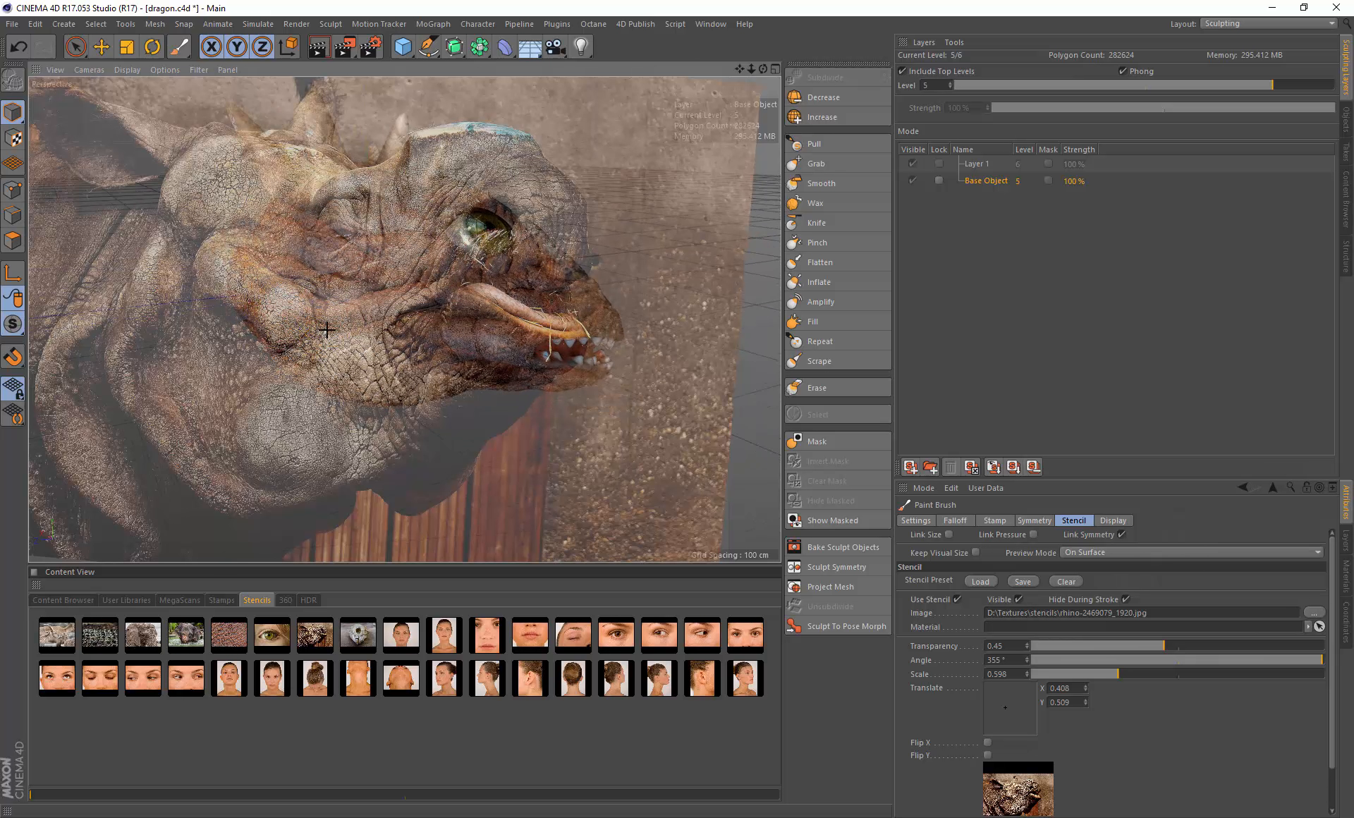
key(ctrl+z)
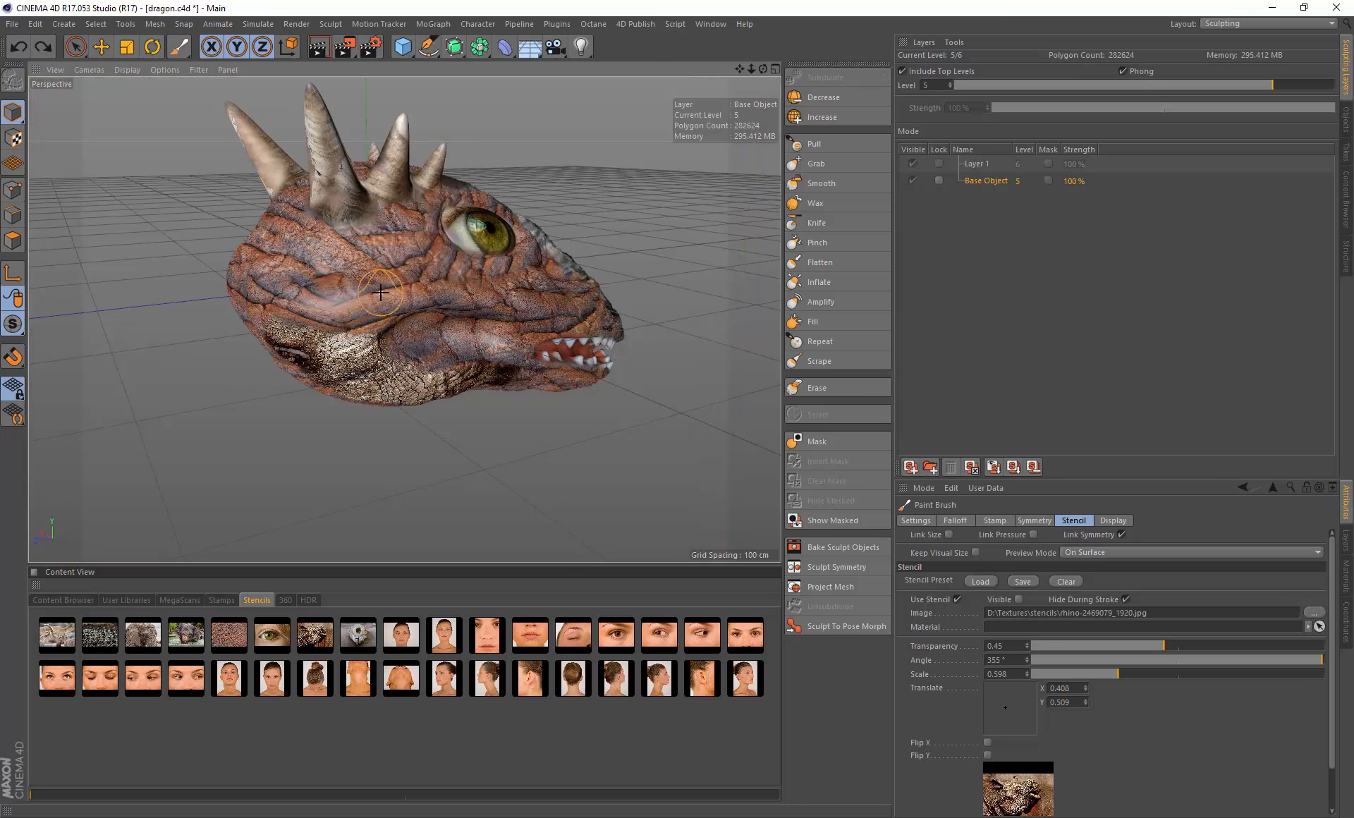
click(636, 24)
click(662, 79)
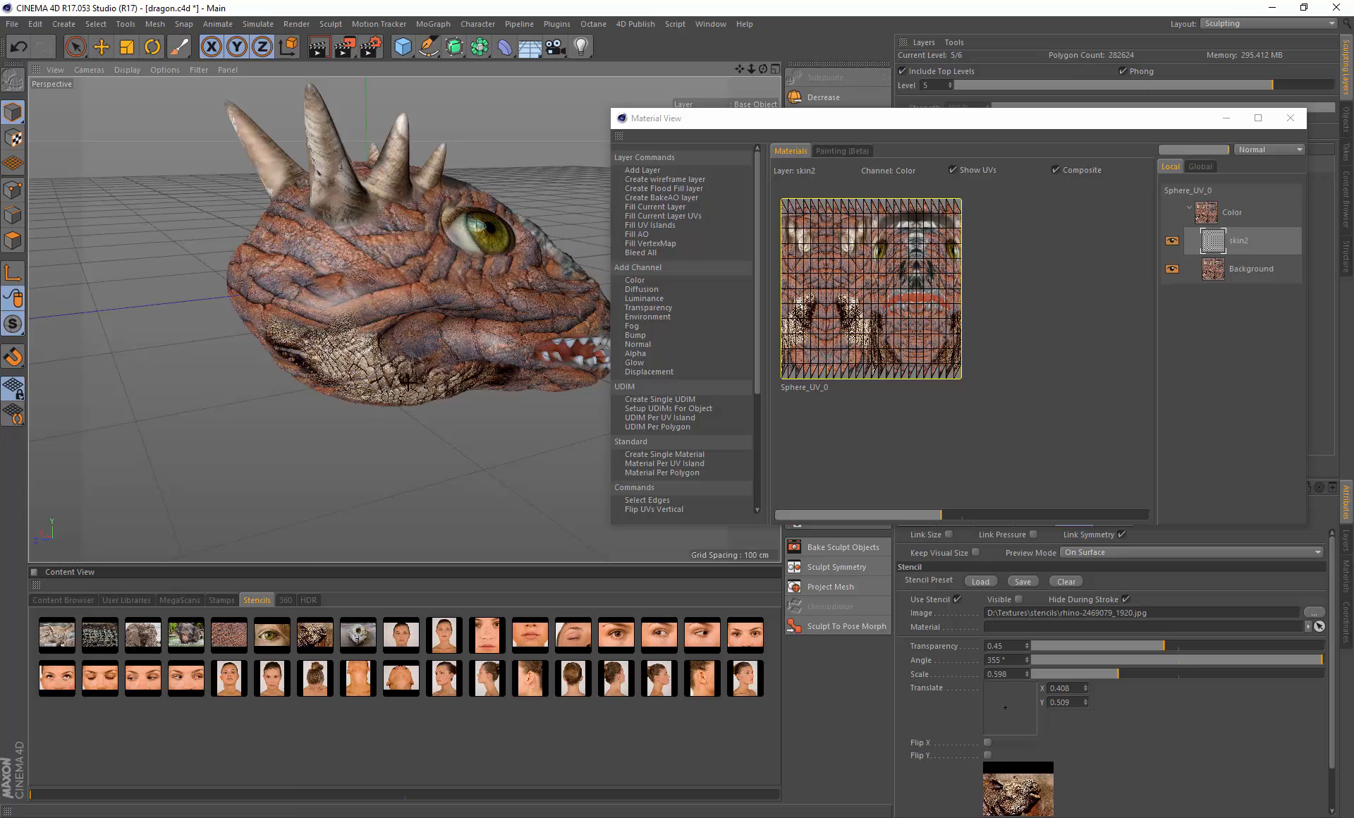
mouse_move(327, 384)
mouse_down()
mouse_move(269, 330)
mouse_move(310, 310)
mouse_move(247, 291)
mouse_move(321, 293)
mouse_move(345, 271)
mouse_move(339, 283)
mouse_up()
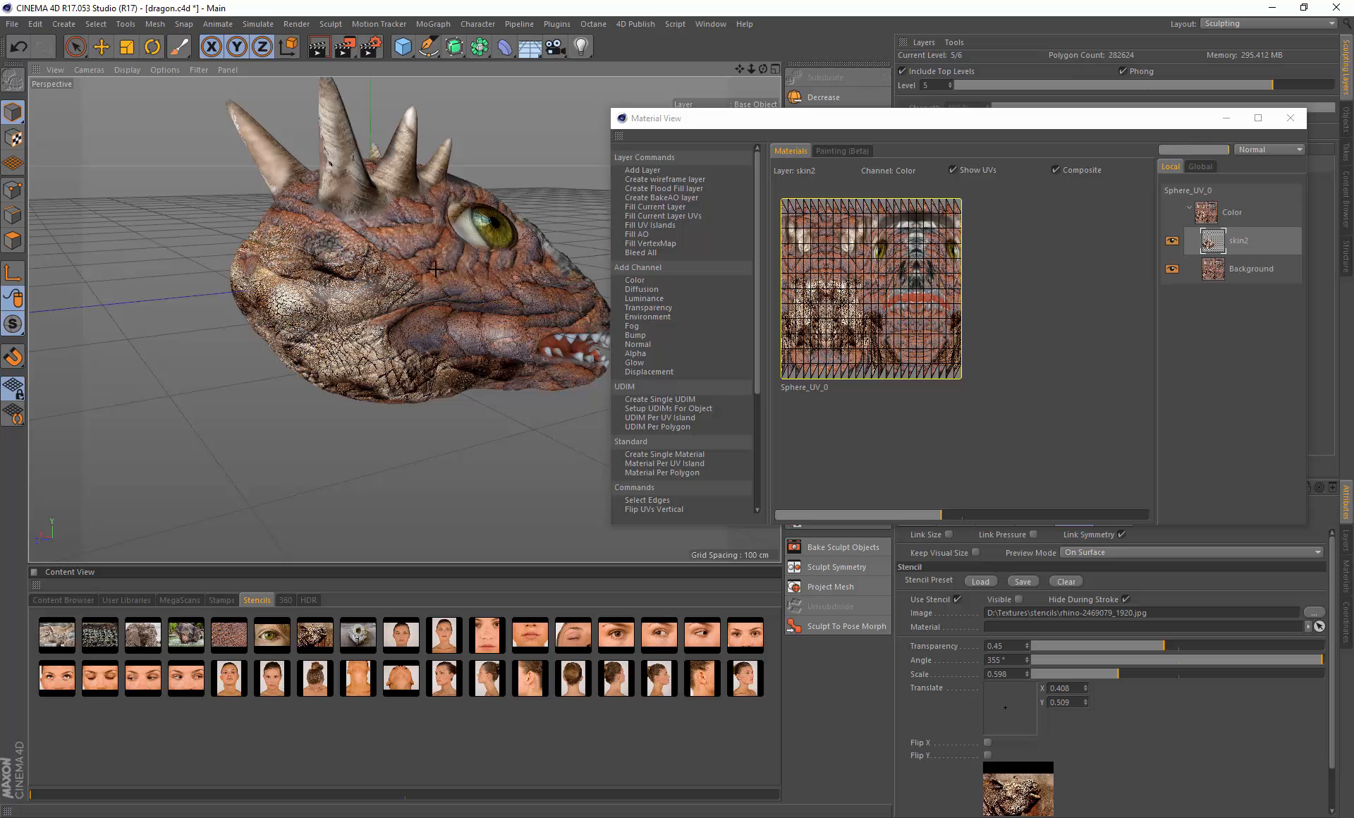
mouse_move(436, 269)
mouse_down()
mouse_move(299, 239)
mouse_move(430, 259)
mouse_move(487, 290)
mouse_move(395, 283)
mouse_up()
mouse_move(424, 272)
mouse_down()
mouse_move(279, 277)
mouse_move(289, 259)
mouse_move(536, 314)
mouse_up()
Step: Lower the skin2 layer's opacity to about four fifths and hide the rhino stencil, checking the blend on the head
click(1243, 241)
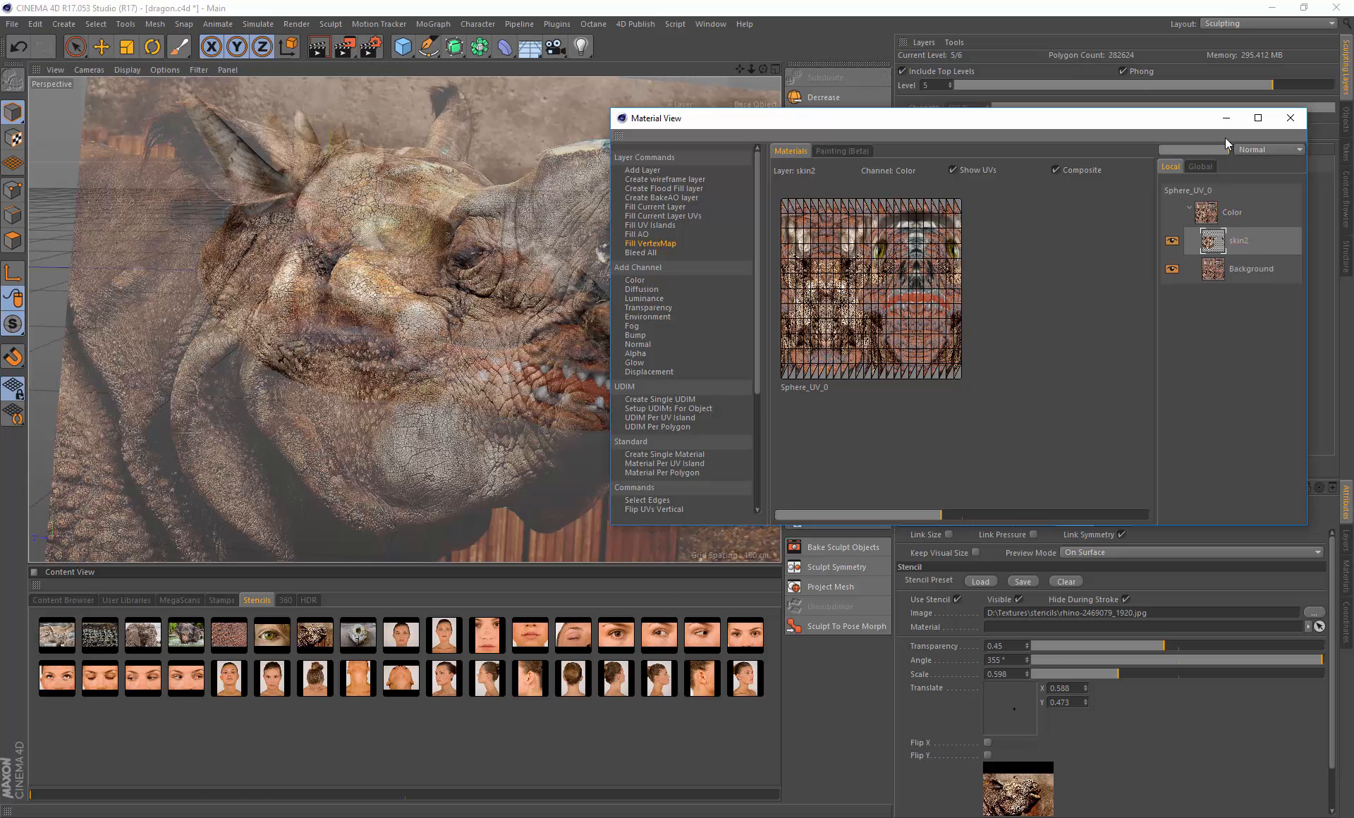
drag(1216, 149, 1201, 149)
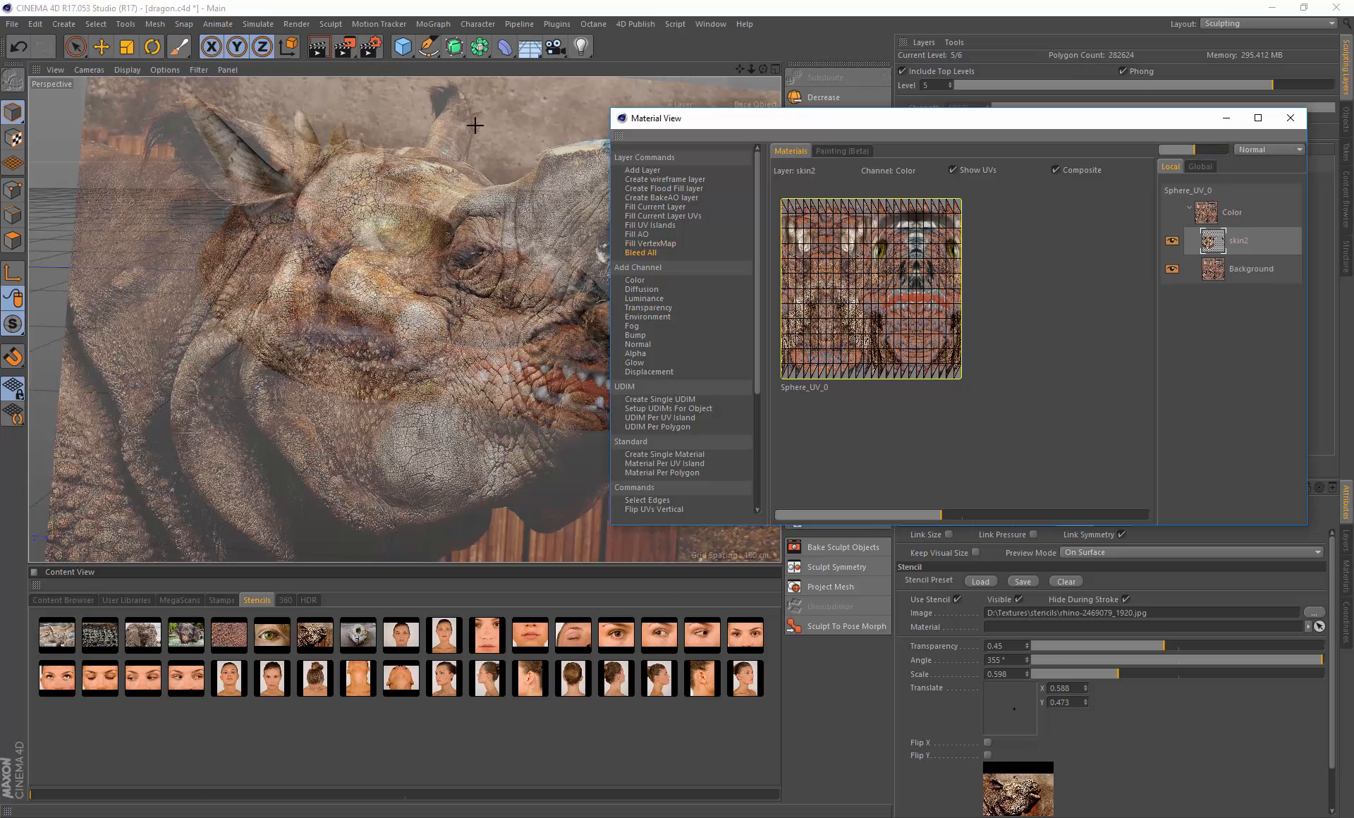
click(569, 25)
click(535, 8)
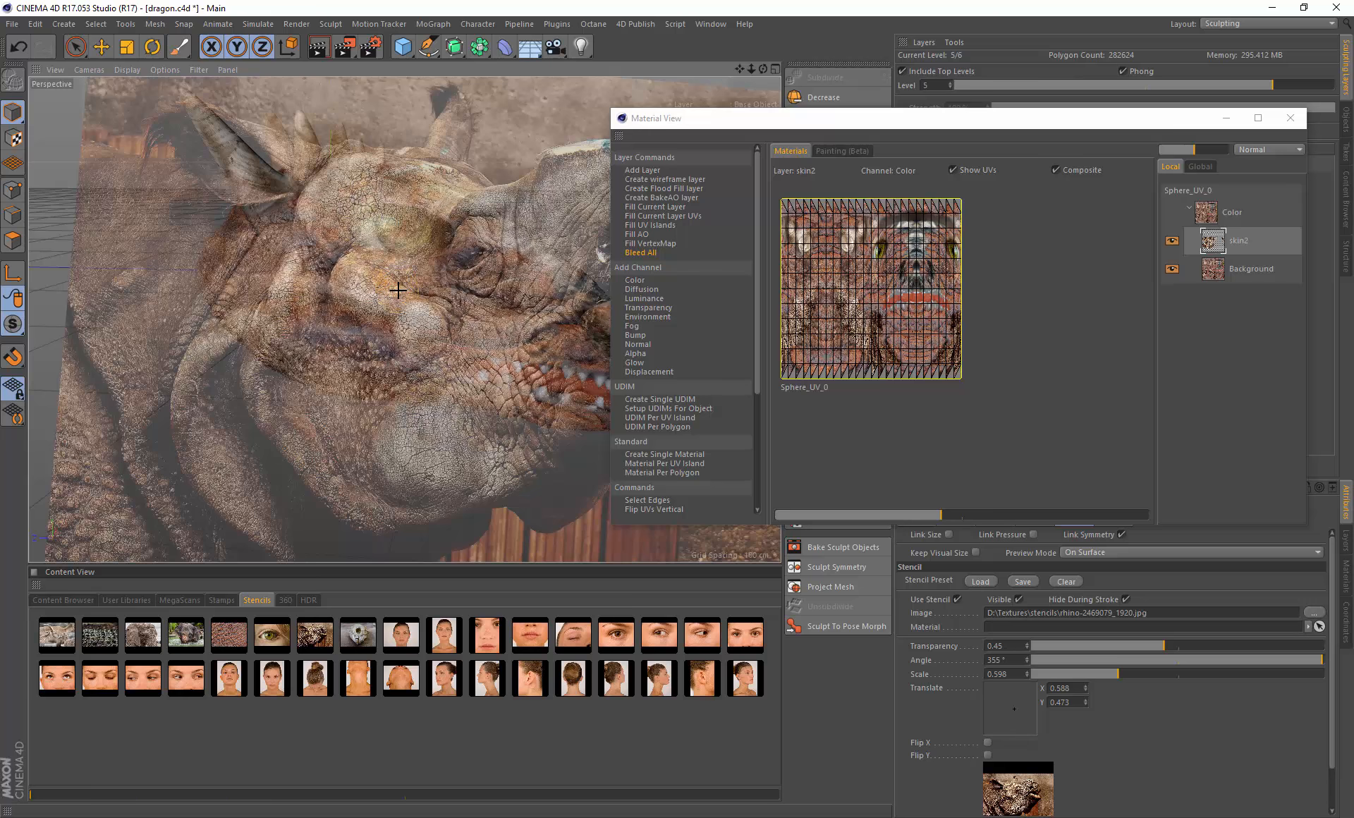
key(t)
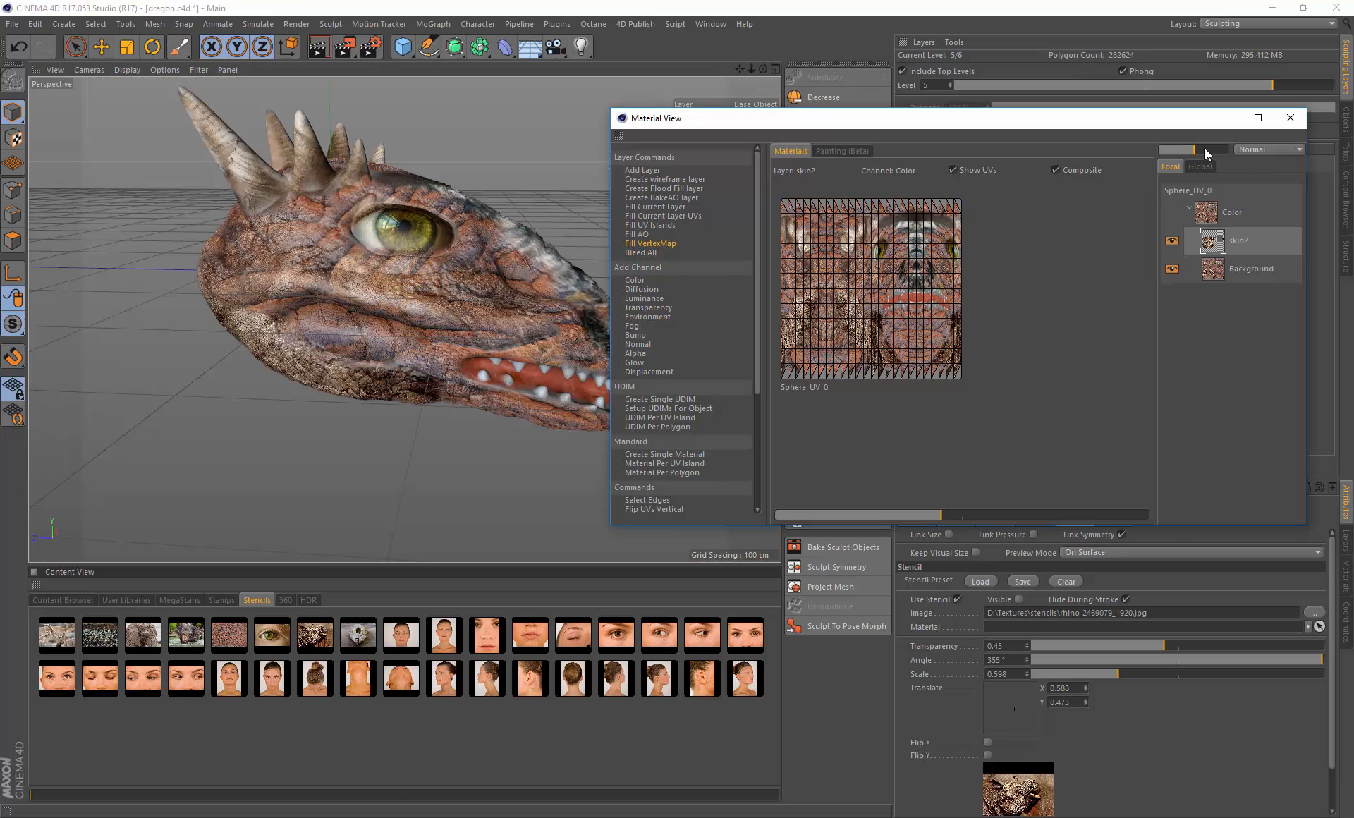
mouse_move(1205, 148)
mouse_down()
mouse_move(1225, 147)
mouse_move(1163, 149)
mouse_move(1242, 146)
mouse_move(1207, 149)
mouse_up()
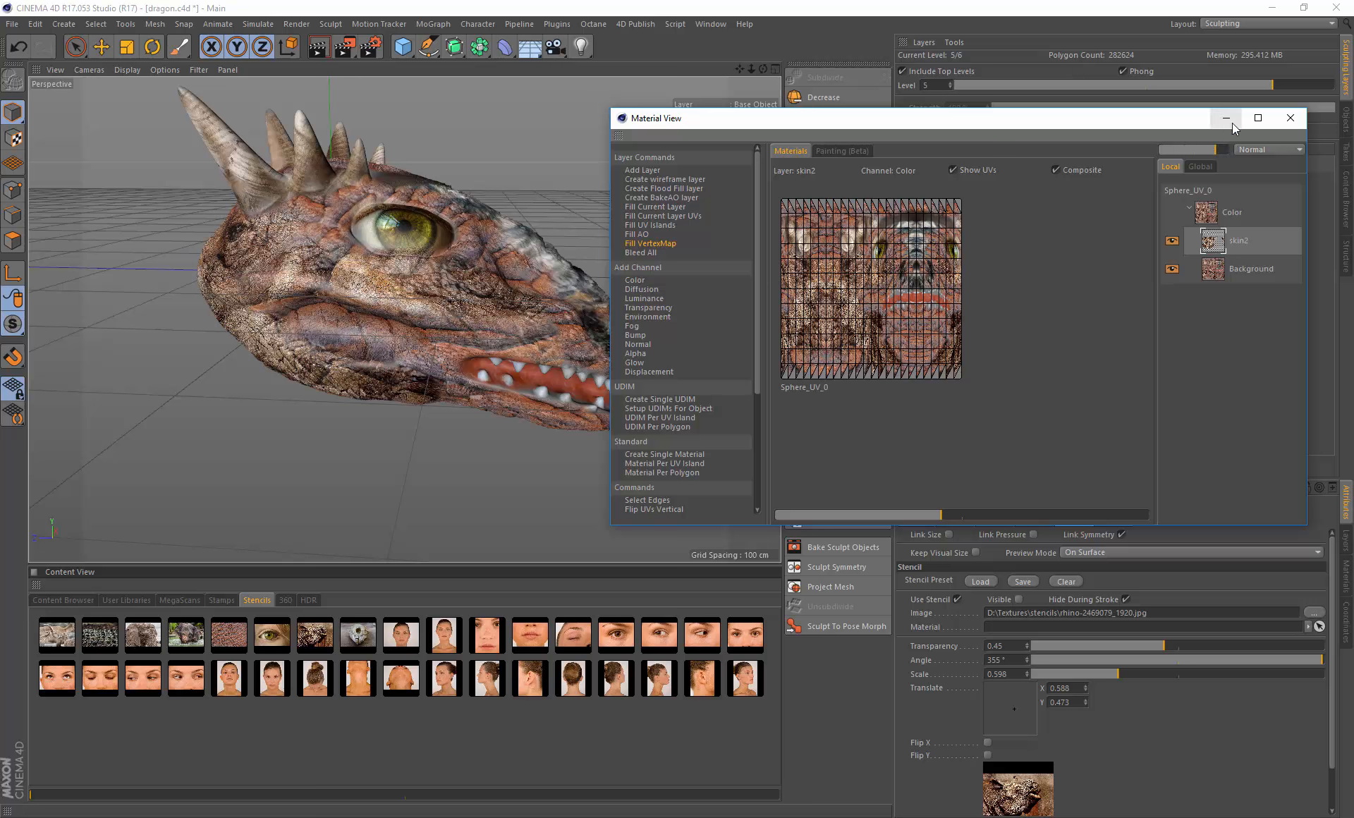
click(1226, 119)
Step: Set the Pinch brush size to 20.097 and sharpen the skin folds and teeth along the side of the mouth
alt+drag(494, 311, 416, 305)
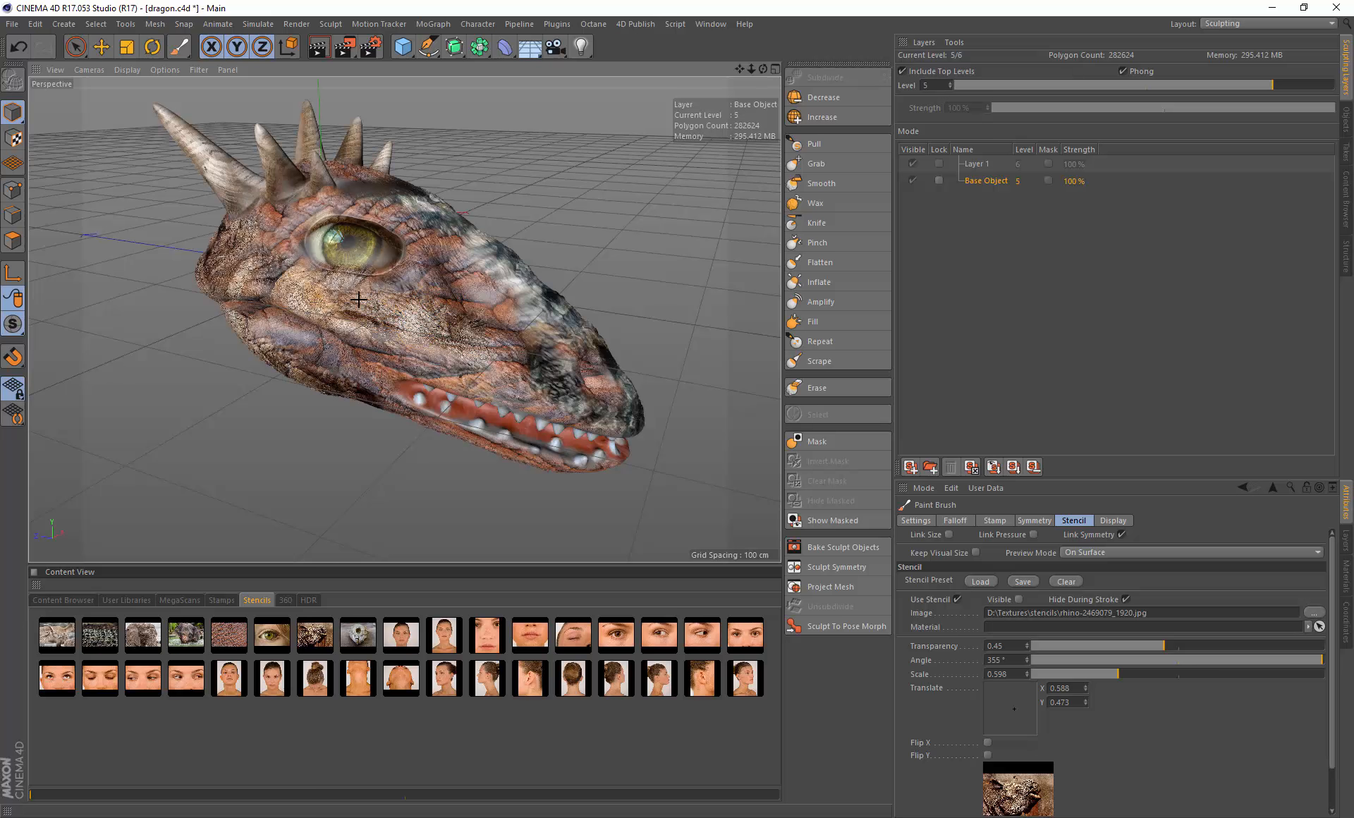
mouse_move(434, 326)
alt+mouse_down()
mouse_move(377, 317)
mouse_move(181, 342)
mouse_move(348, 290)
mouse_move(362, 349)
mouse_move(516, 242)
alt+mouse_up()
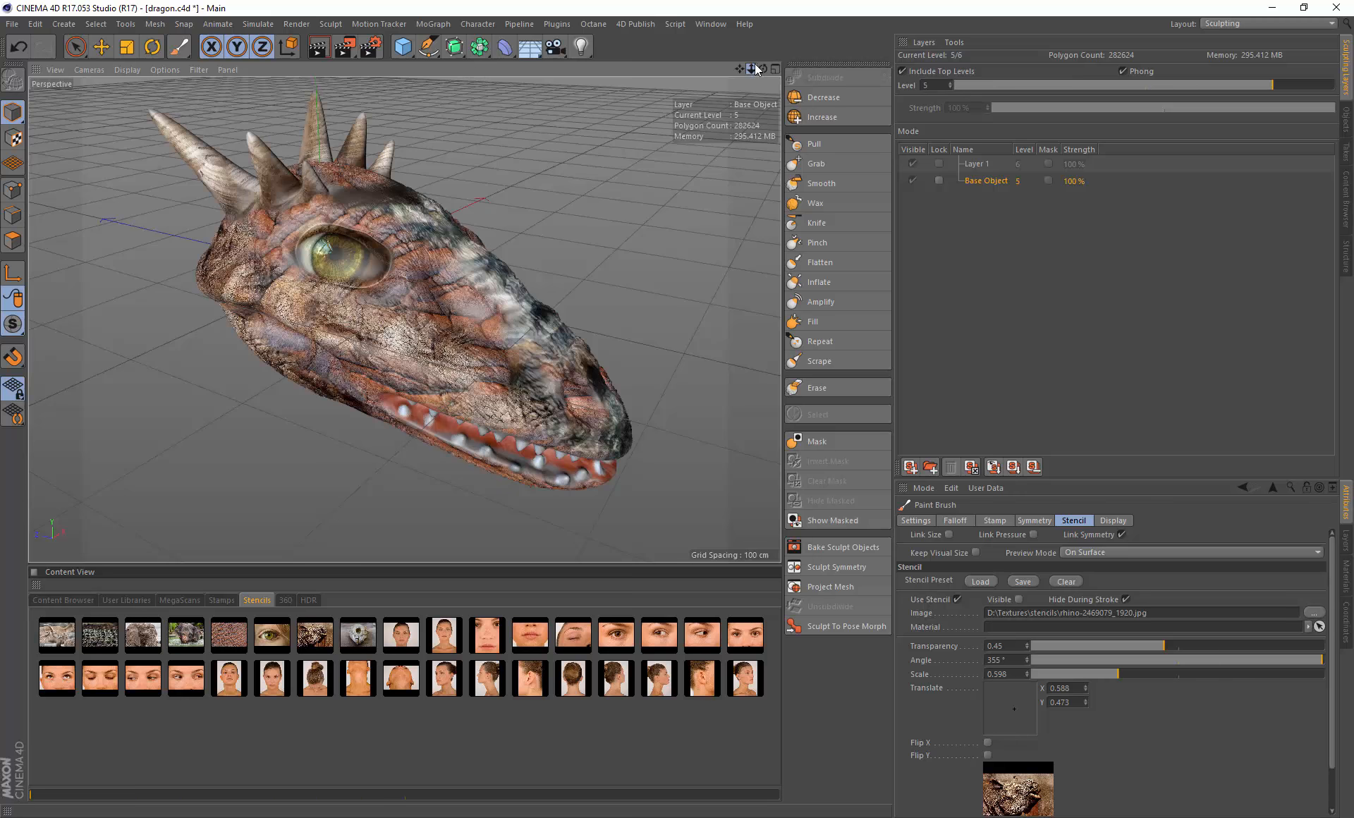
mouse_move(756, 66)
mouse_down()
mouse_move(755, 32)
mouse_move(675, 42)
mouse_move(777, 27)
mouse_move(713, 88)
mouse_move(767, 56)
mouse_up()
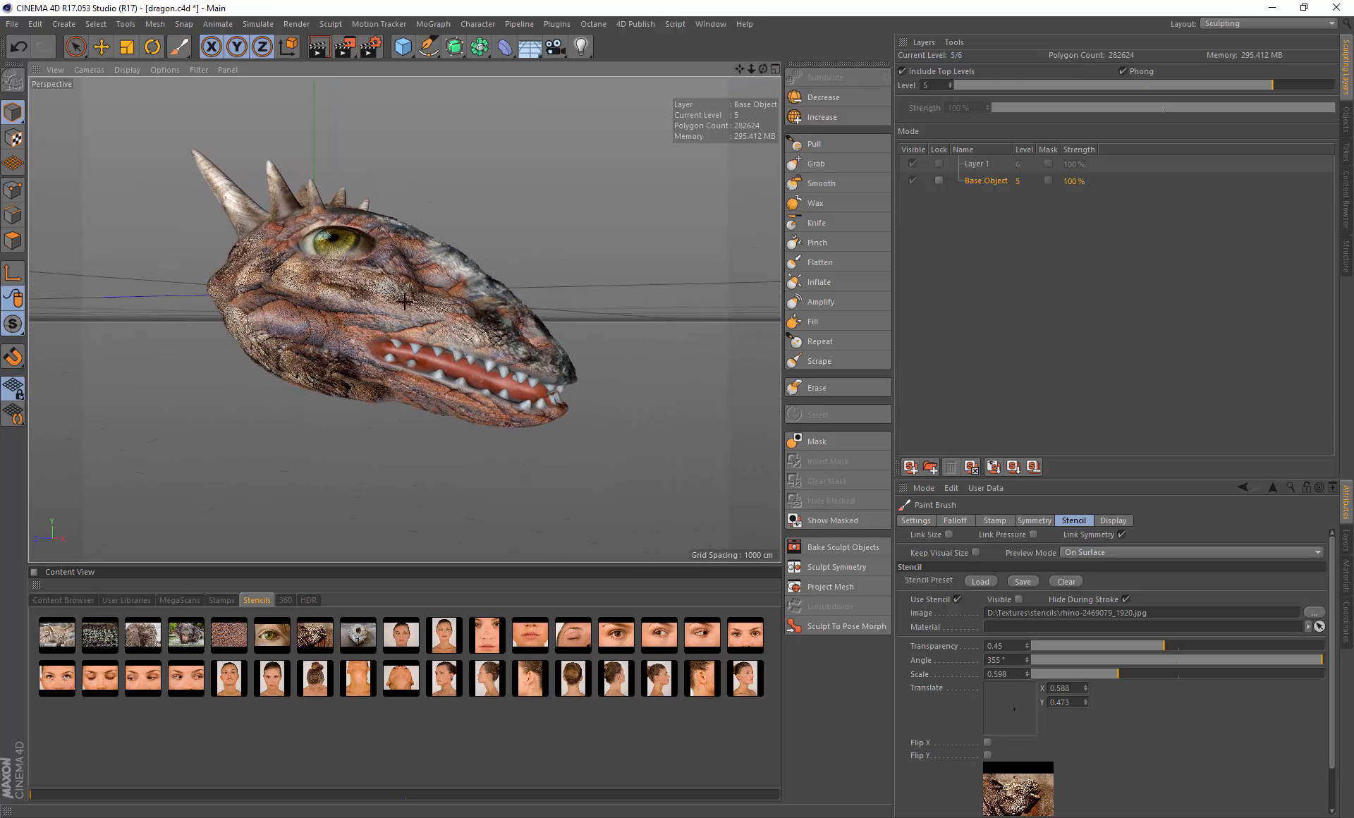
click(817, 223)
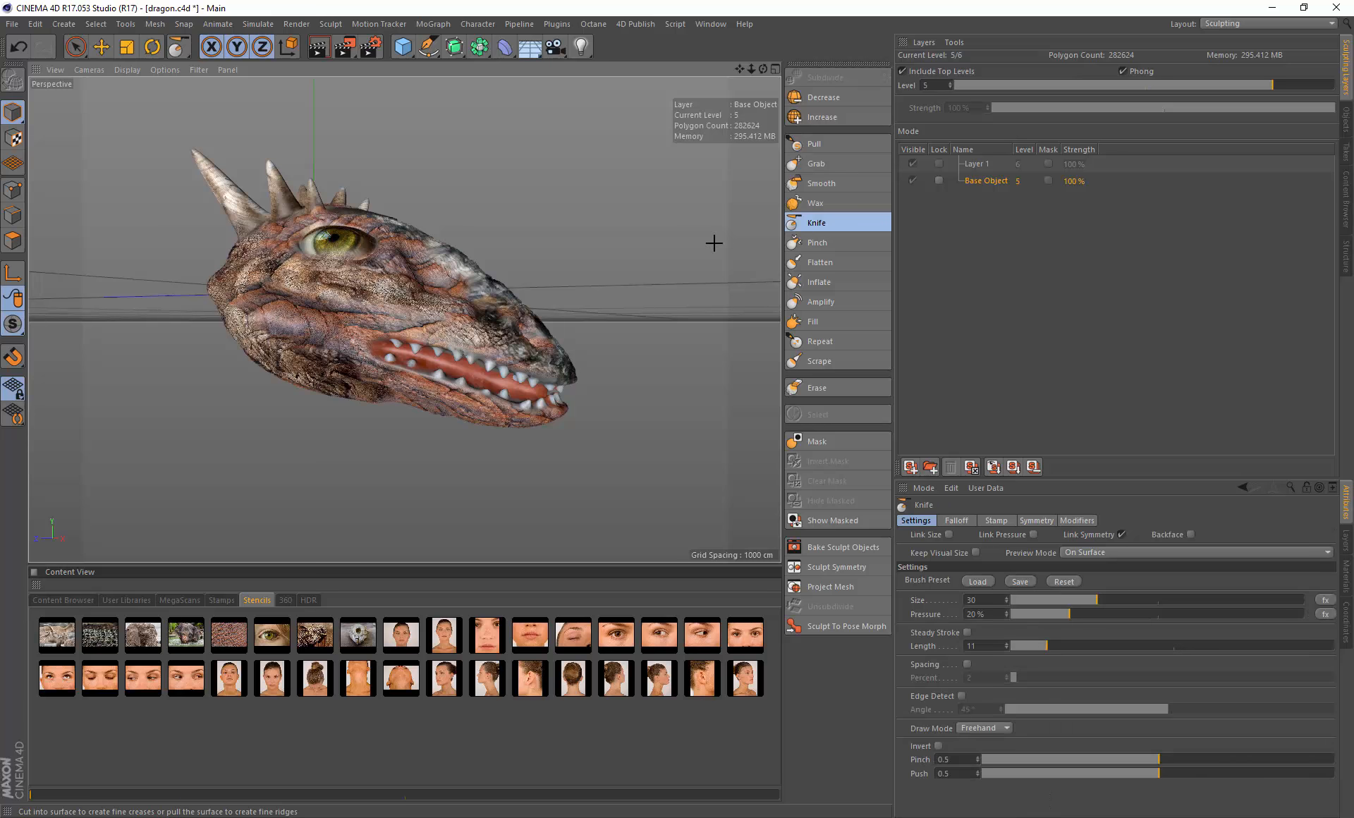
click(817, 242)
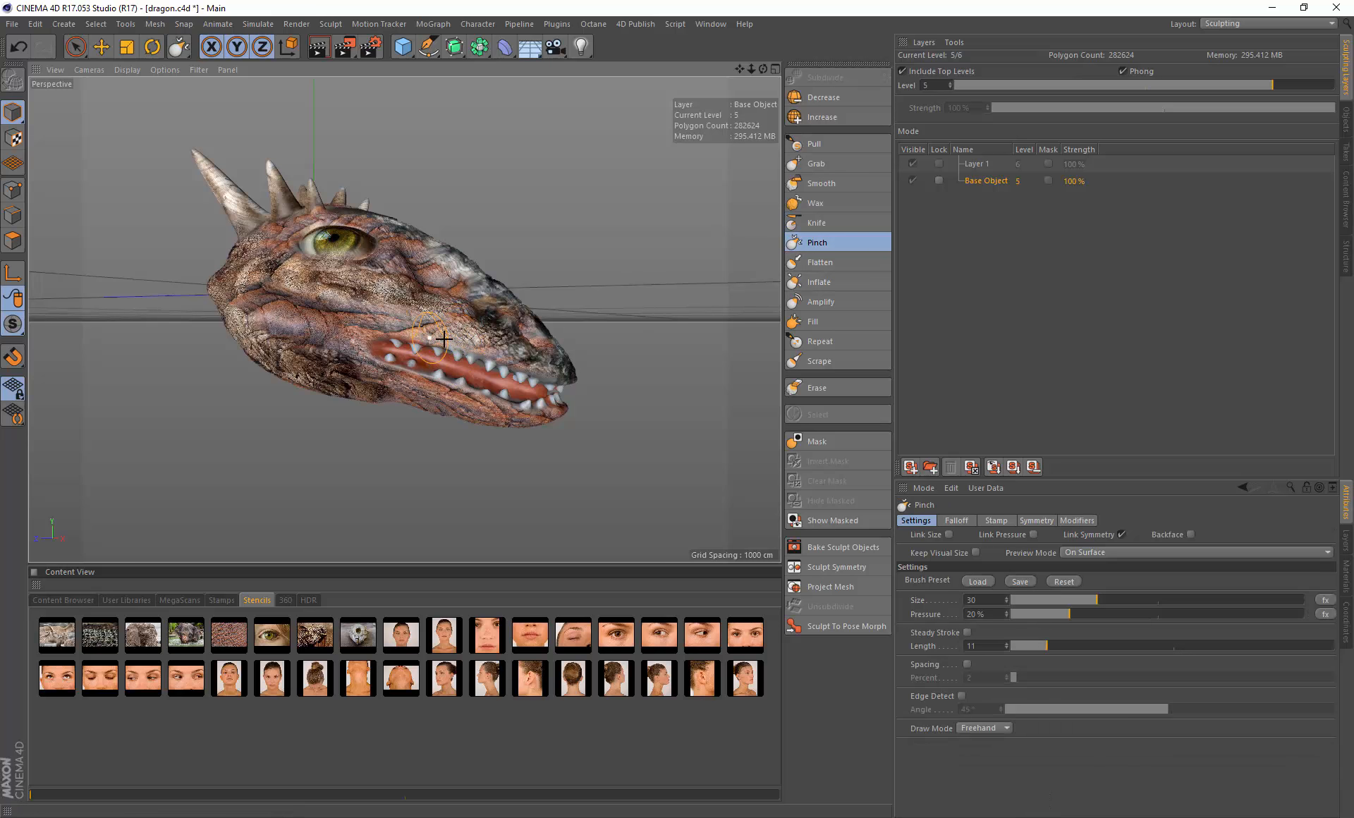
mouse_move(445, 339)
middle_down()
mouse_move(507, 340)
mouse_move(453, 340)
middle_up()
drag(766, 66, 847, 68)
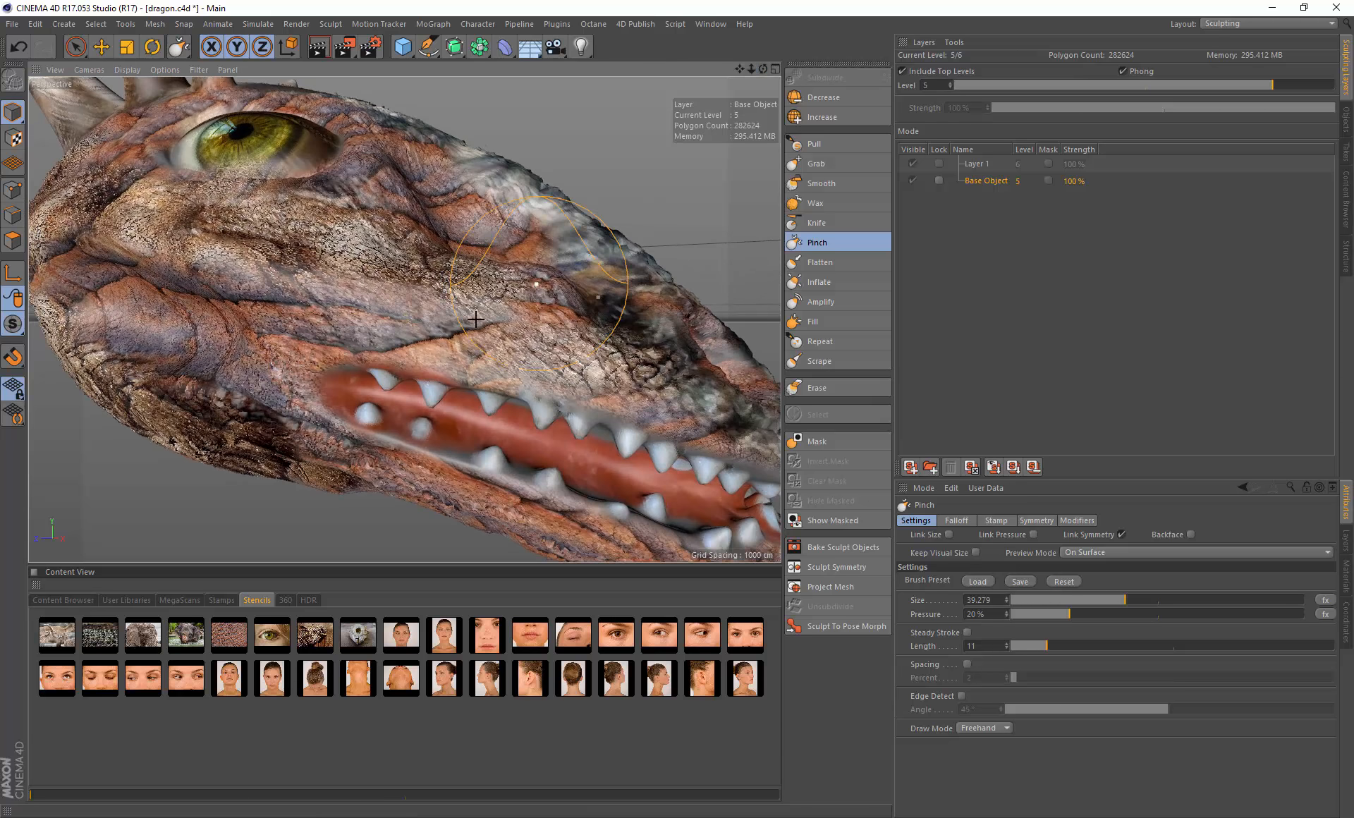
middle_drag(419, 358, 374, 360)
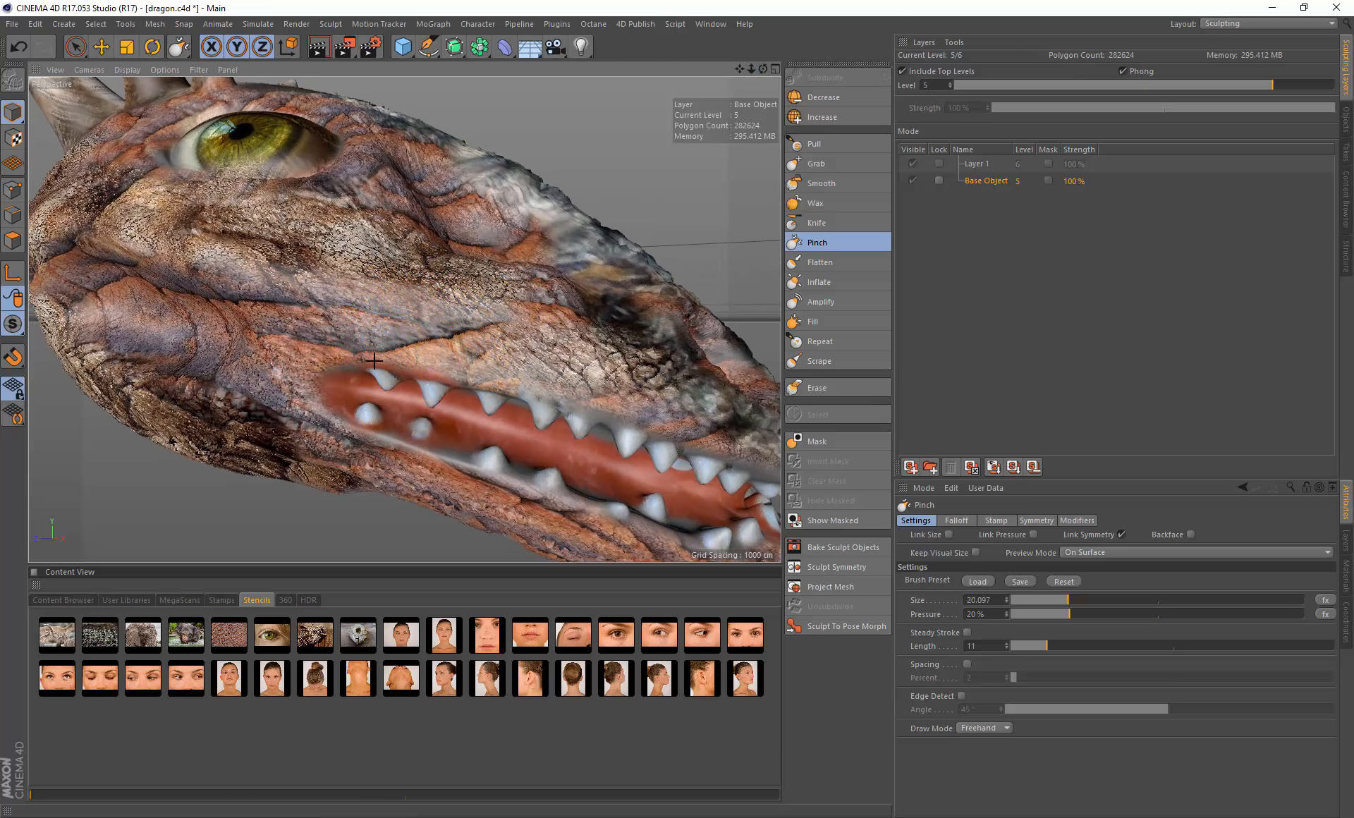
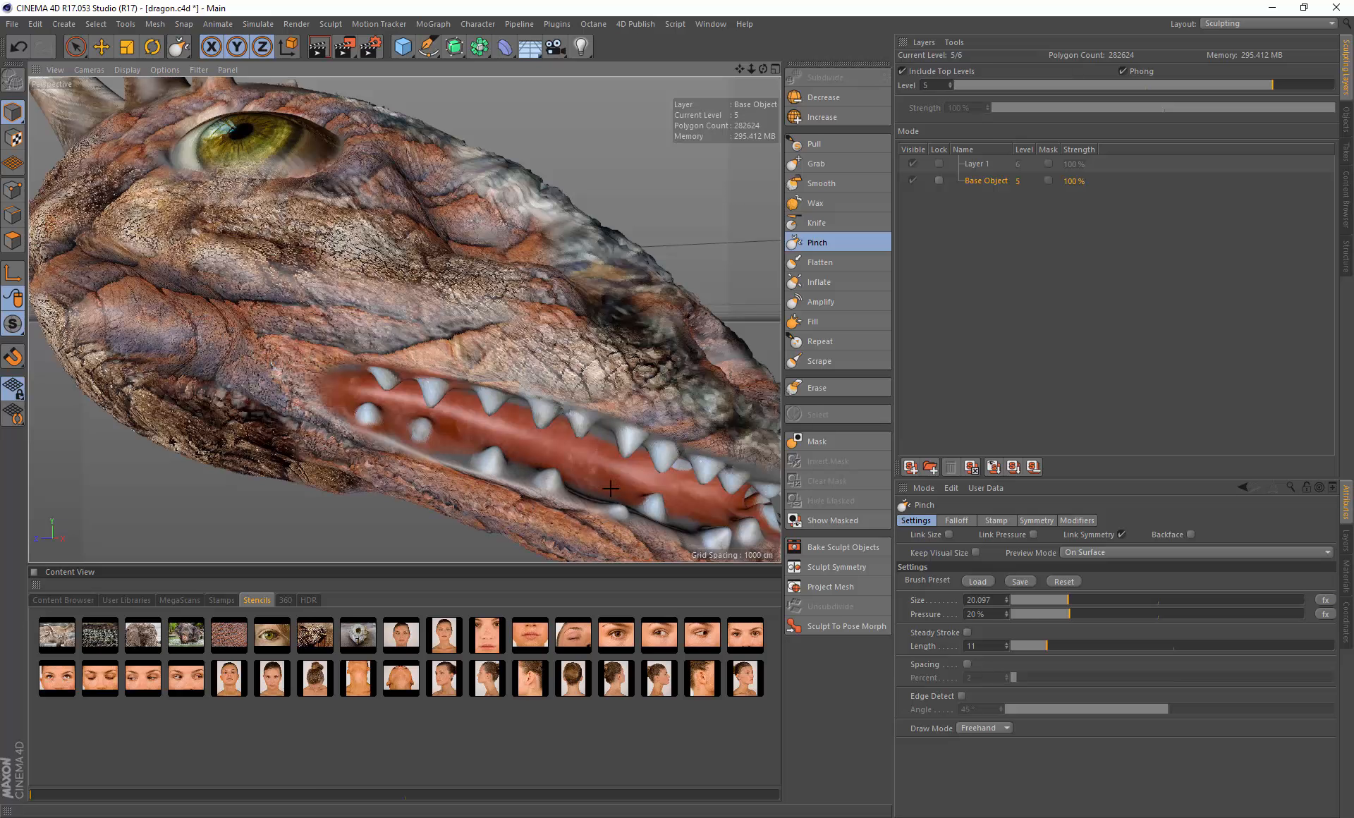
Step: Pinch the front teeth, jaw edges and nostril area at the snout tip to sharpen their shapes
drag(739, 69, 338, 416)
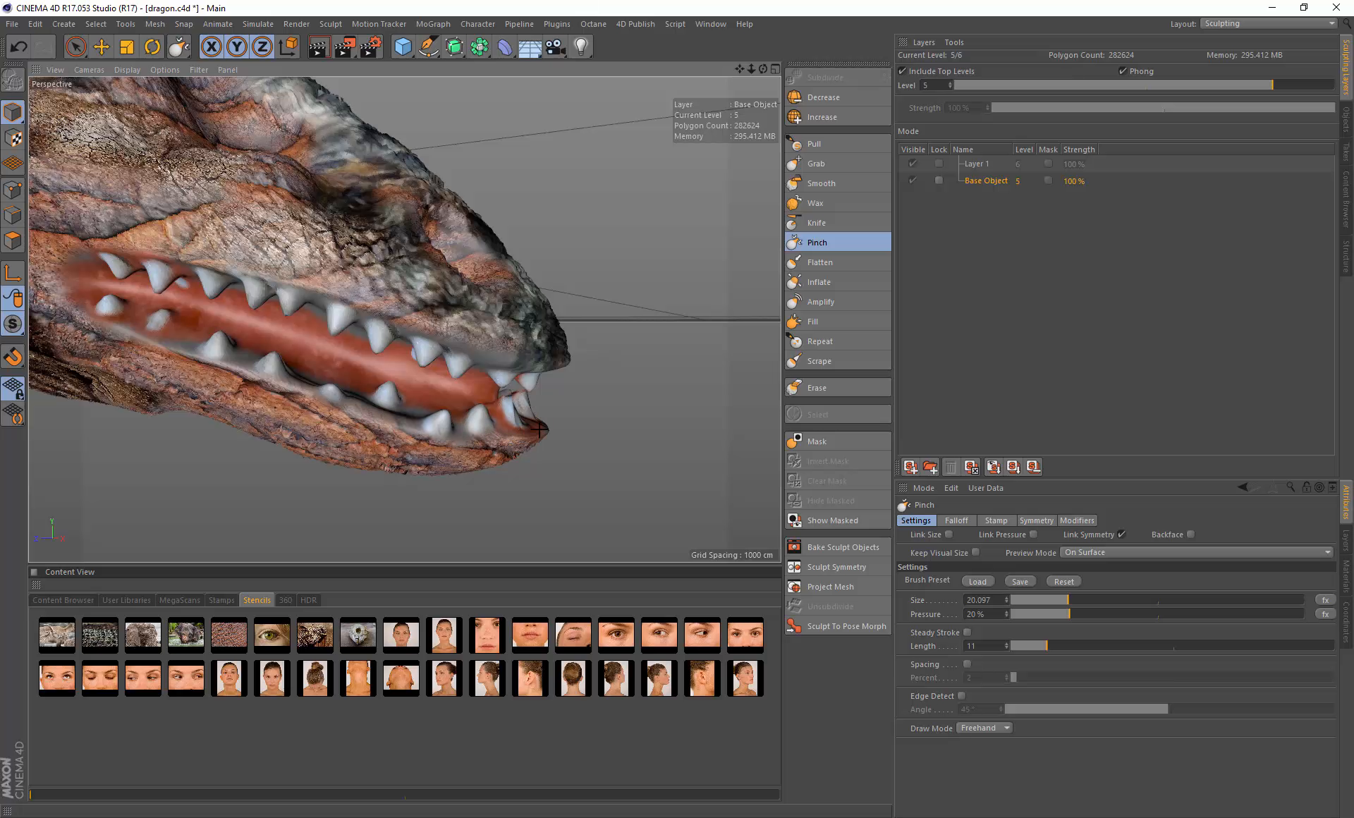
mouse_move(539, 342)
mouse_down()
mouse_move(447, 338)
mouse_move(489, 330)
mouse_move(416, 343)
mouse_up()
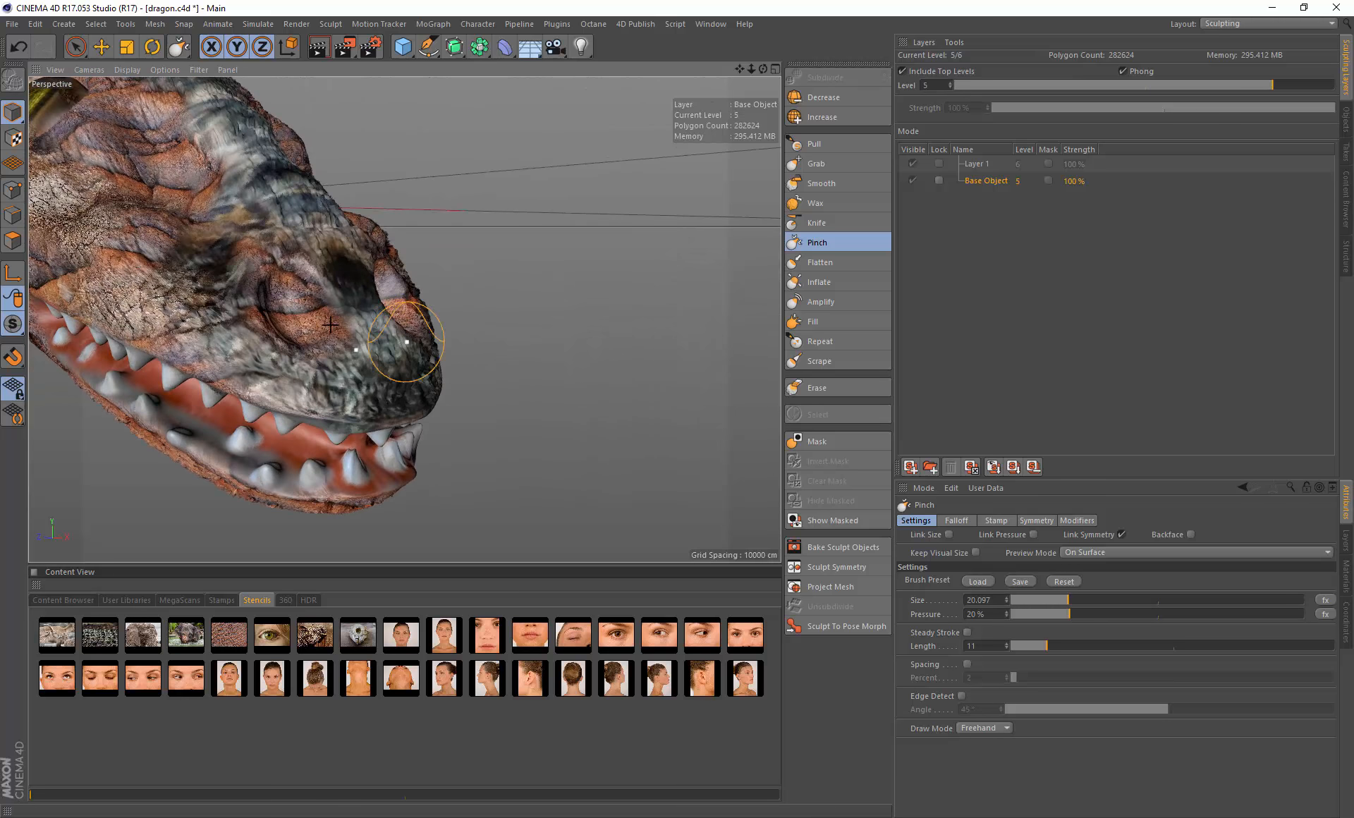
mouse_move(304, 341)
mouse_down()
mouse_move(316, 352)
mouse_move(292, 283)
mouse_move(334, 317)
mouse_move(325, 329)
mouse_move(305, 317)
mouse_move(298, 452)
mouse_up()
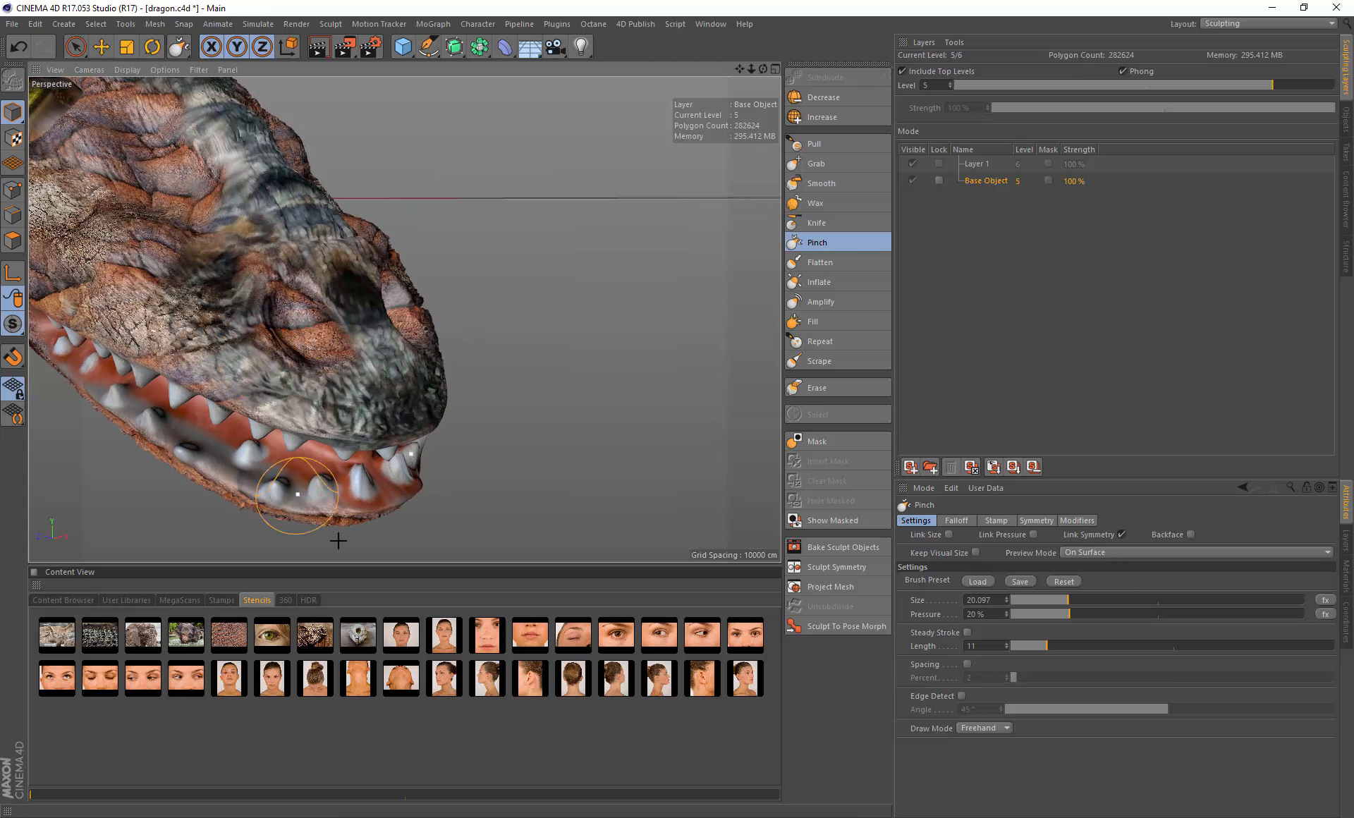
Step: Return to painting with skull-1661162_1920.jpg as the visible stencil, position it over the front of the snout, and resize the brush
click(364, 635)
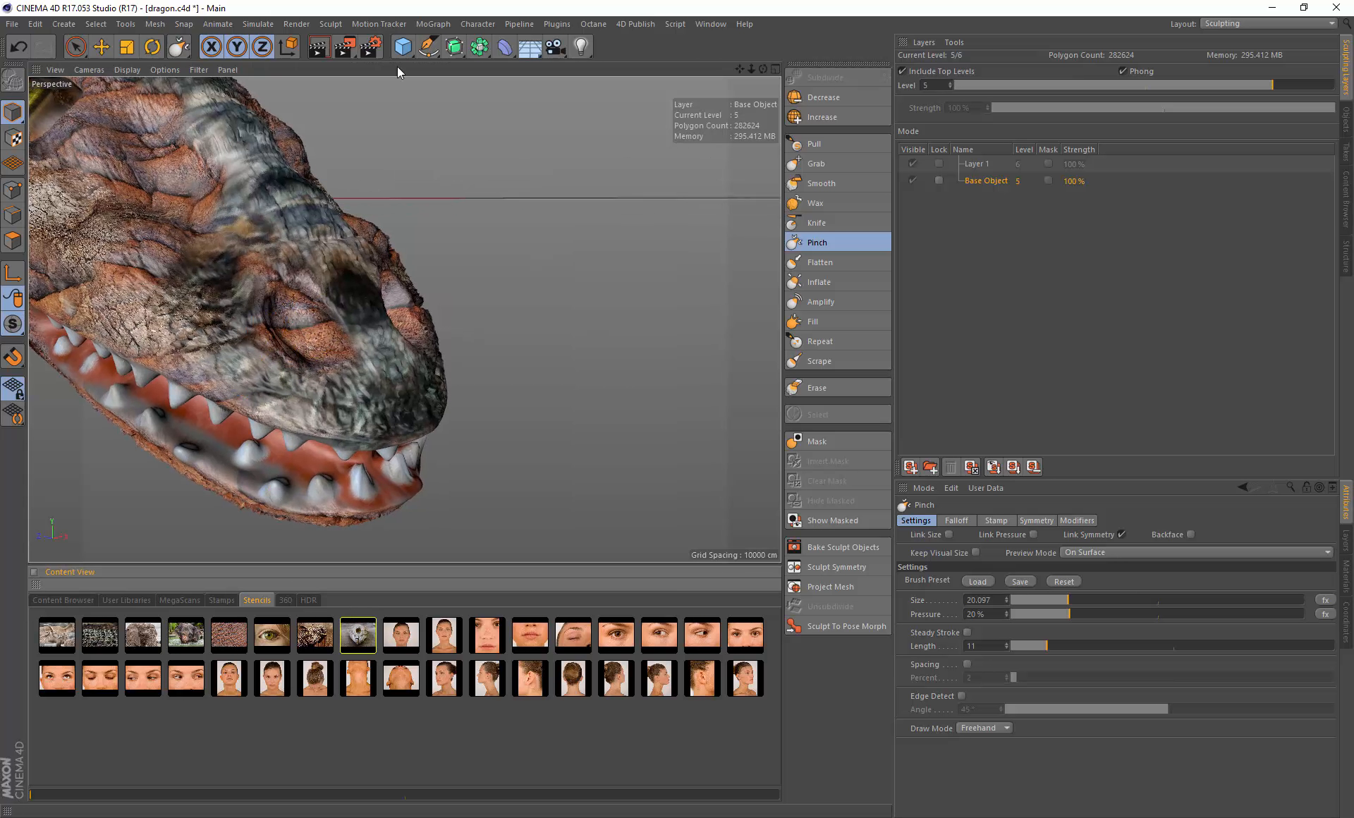
click(635, 24)
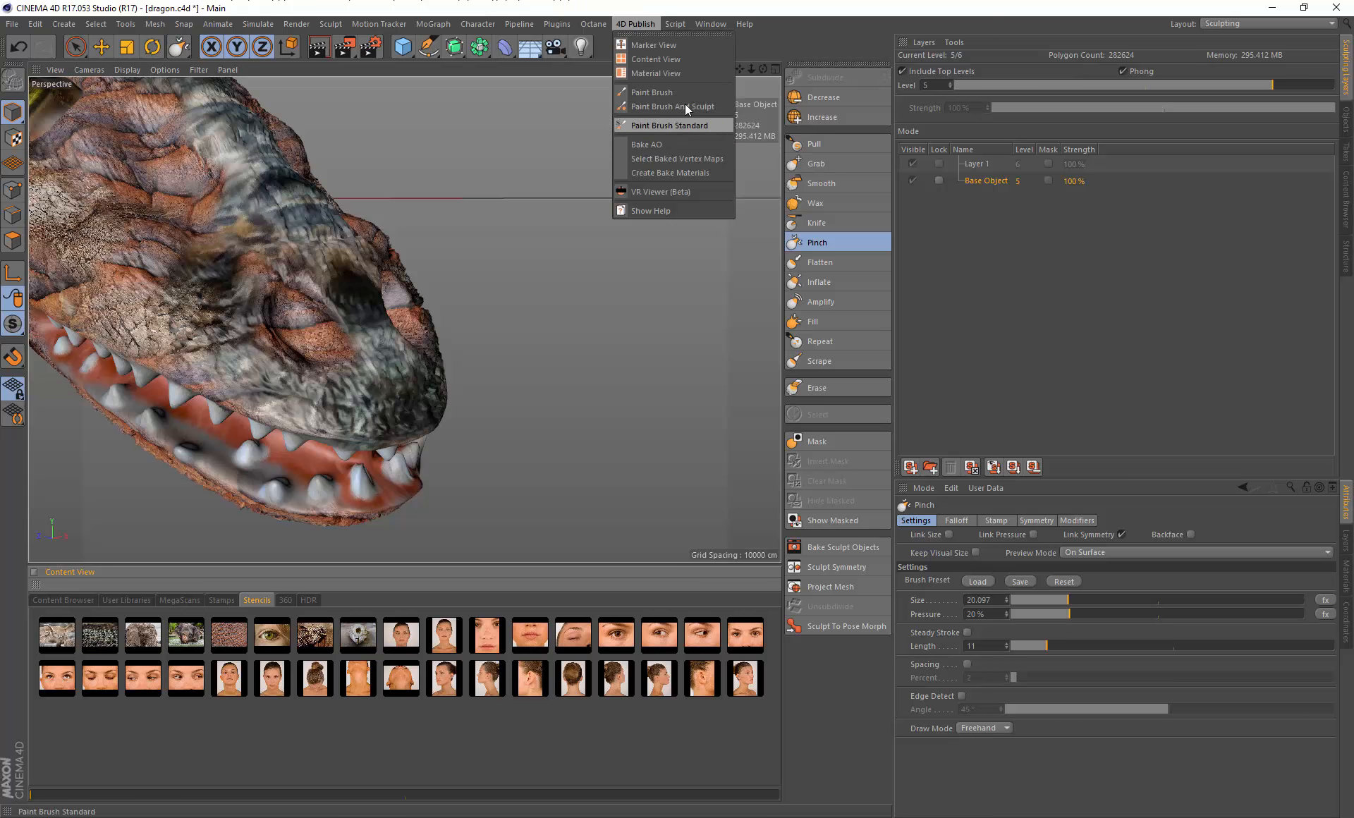
click(684, 106)
click(402, 636)
click(360, 637)
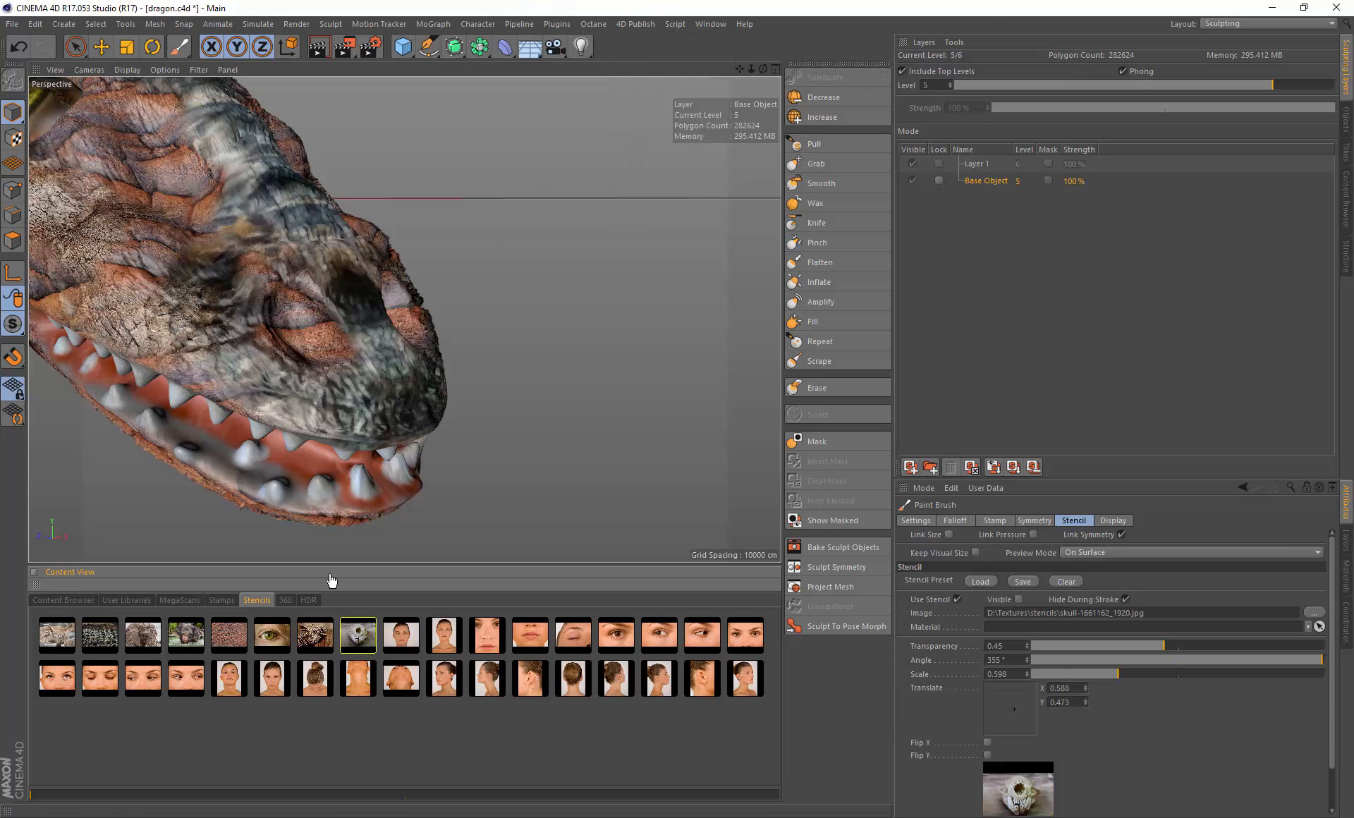
key(t)
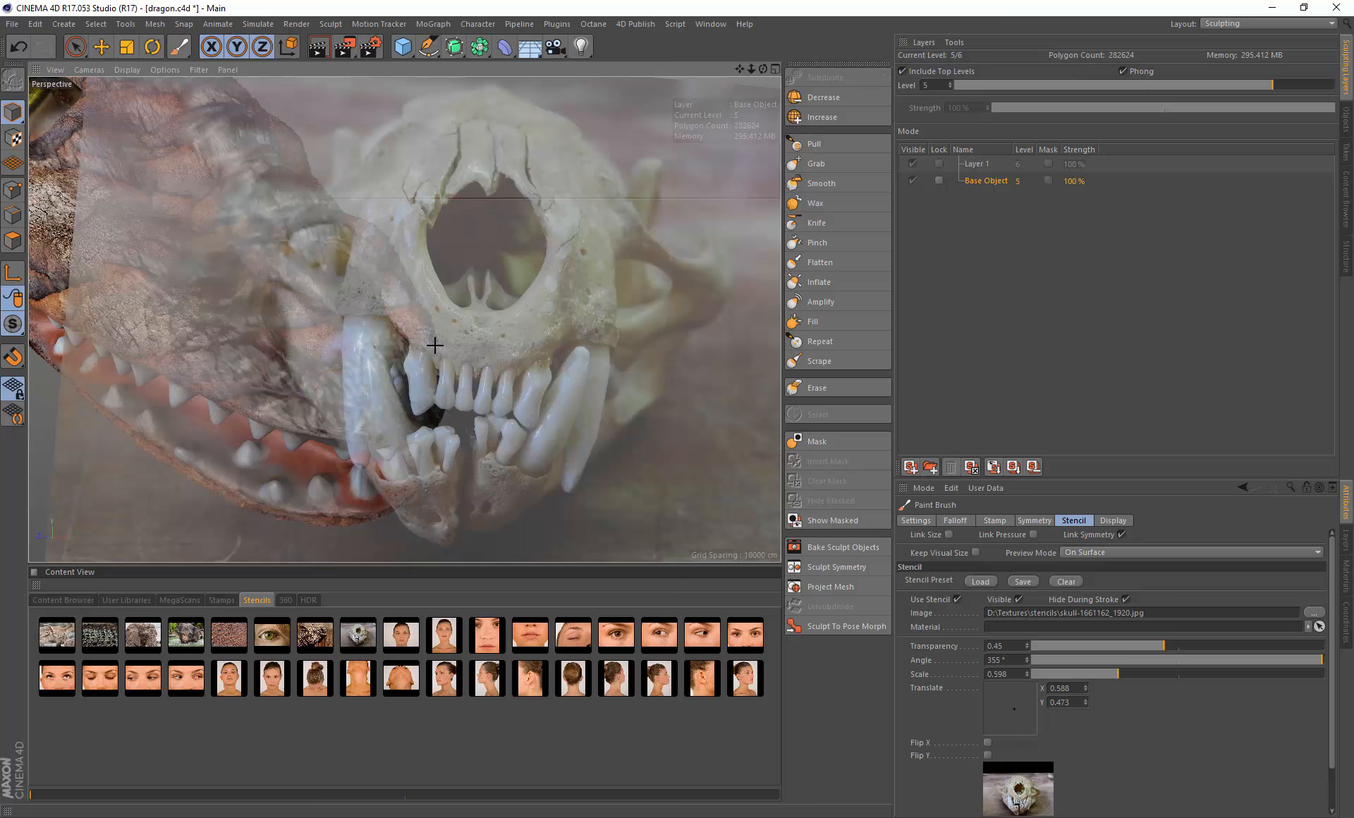
drag(432, 328, 312, 375)
middle_drag(316, 315, 302, 312)
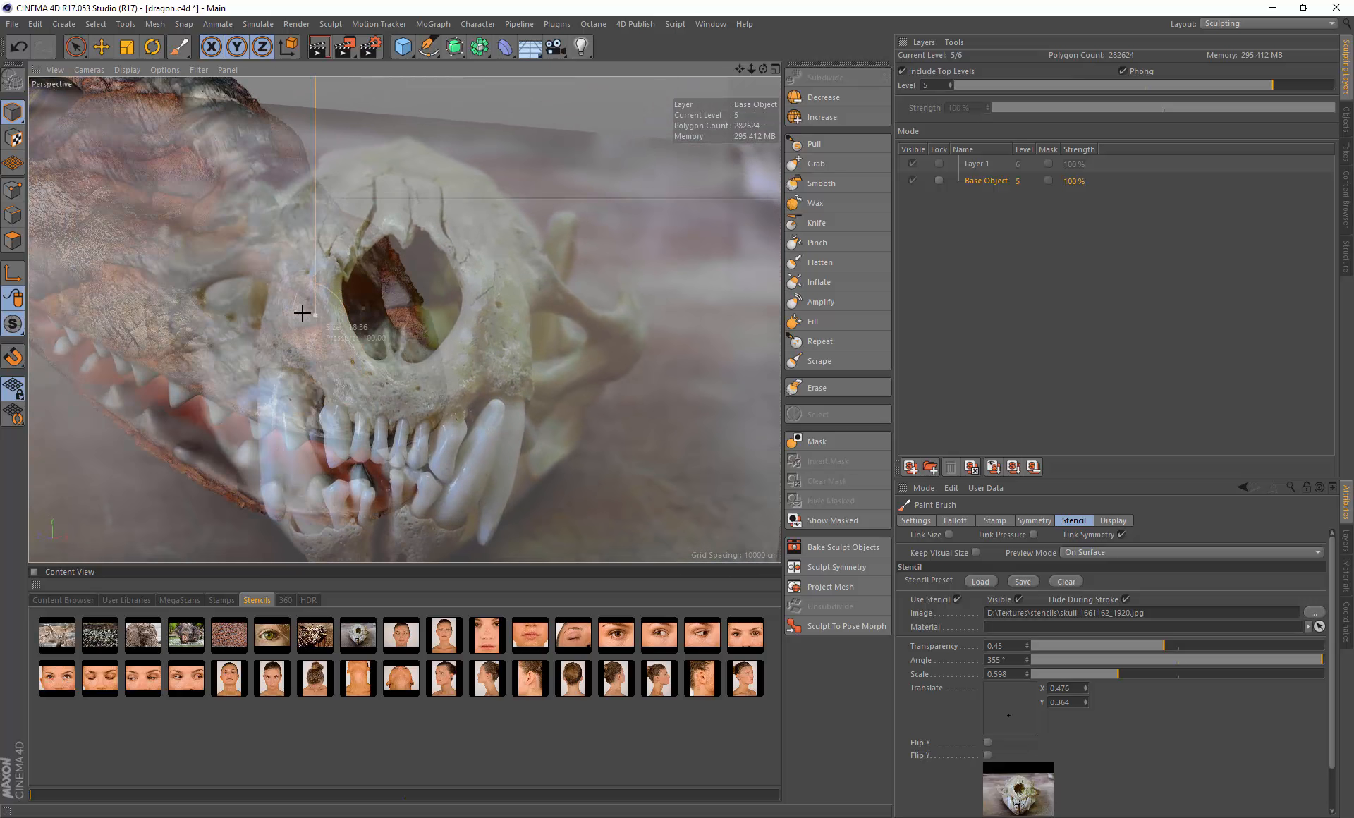
Step: Make the Background layer active and paint pale bone from the skull stencil into the nostrils, undoing an unwanted stroke
click(636, 24)
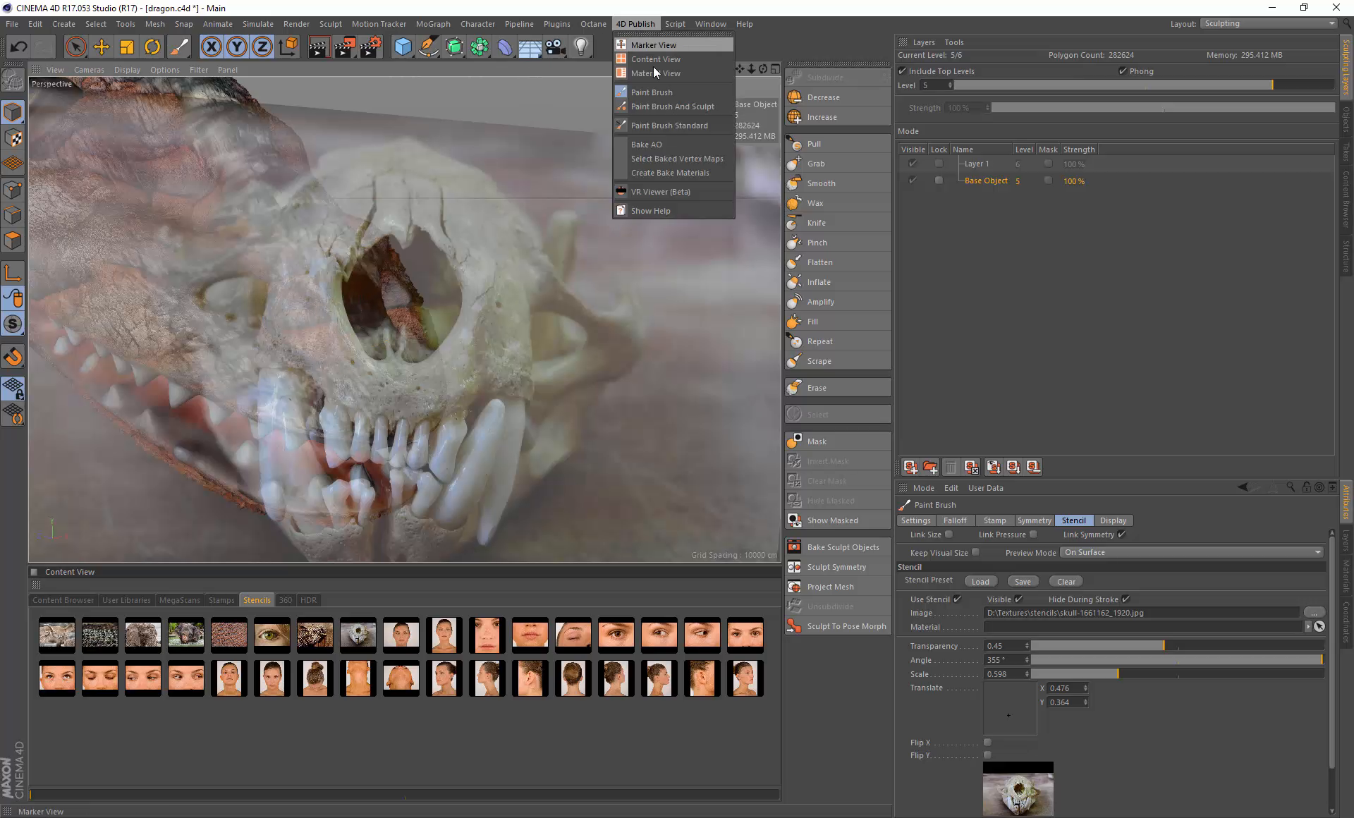
click(653, 73)
click(1250, 274)
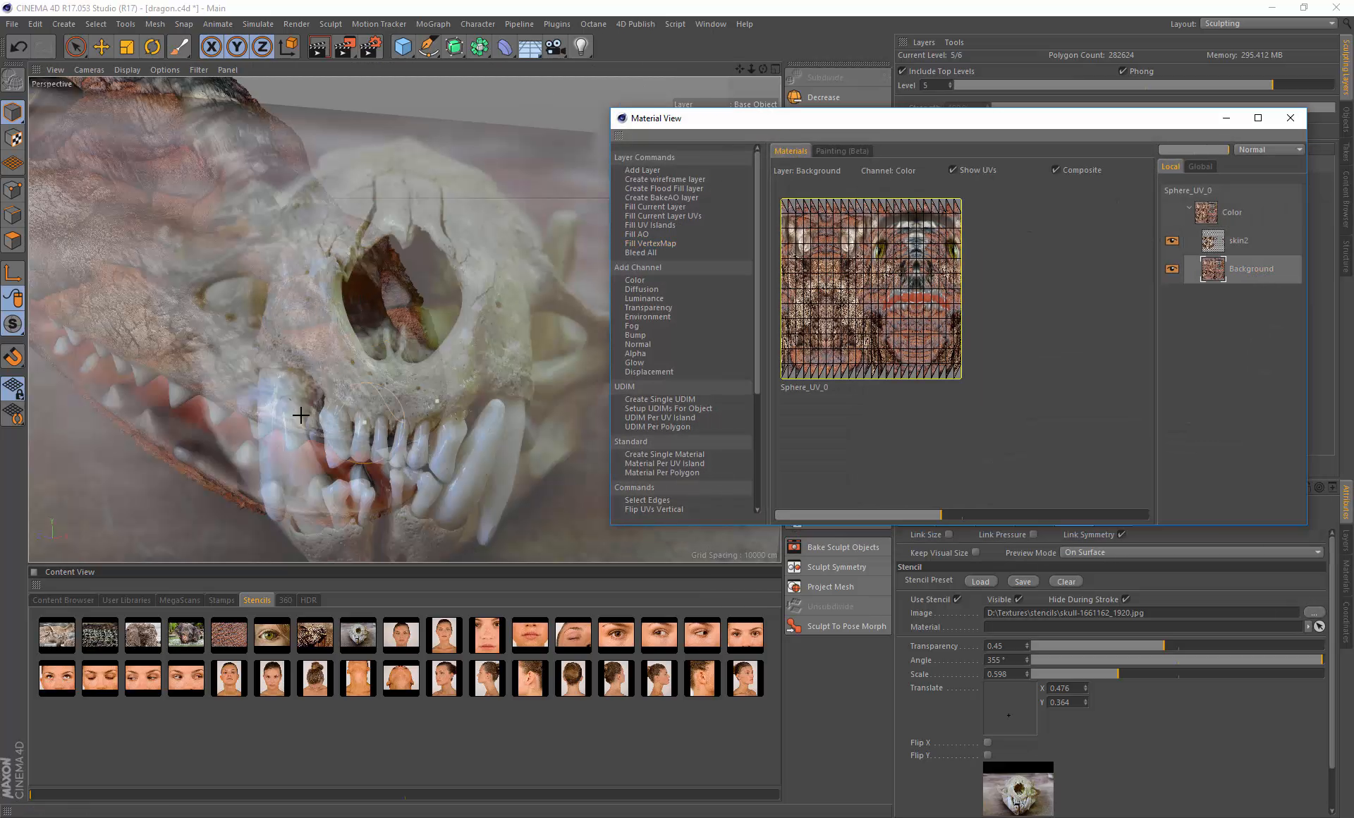
mouse_move(247, 316)
mouse_down()
mouse_move(291, 319)
mouse_move(262, 334)
mouse_move(278, 312)
mouse_move(255, 321)
mouse_move(279, 314)
mouse_move(254, 300)
mouse_move(247, 336)
mouse_up()
key(ctrl+z)
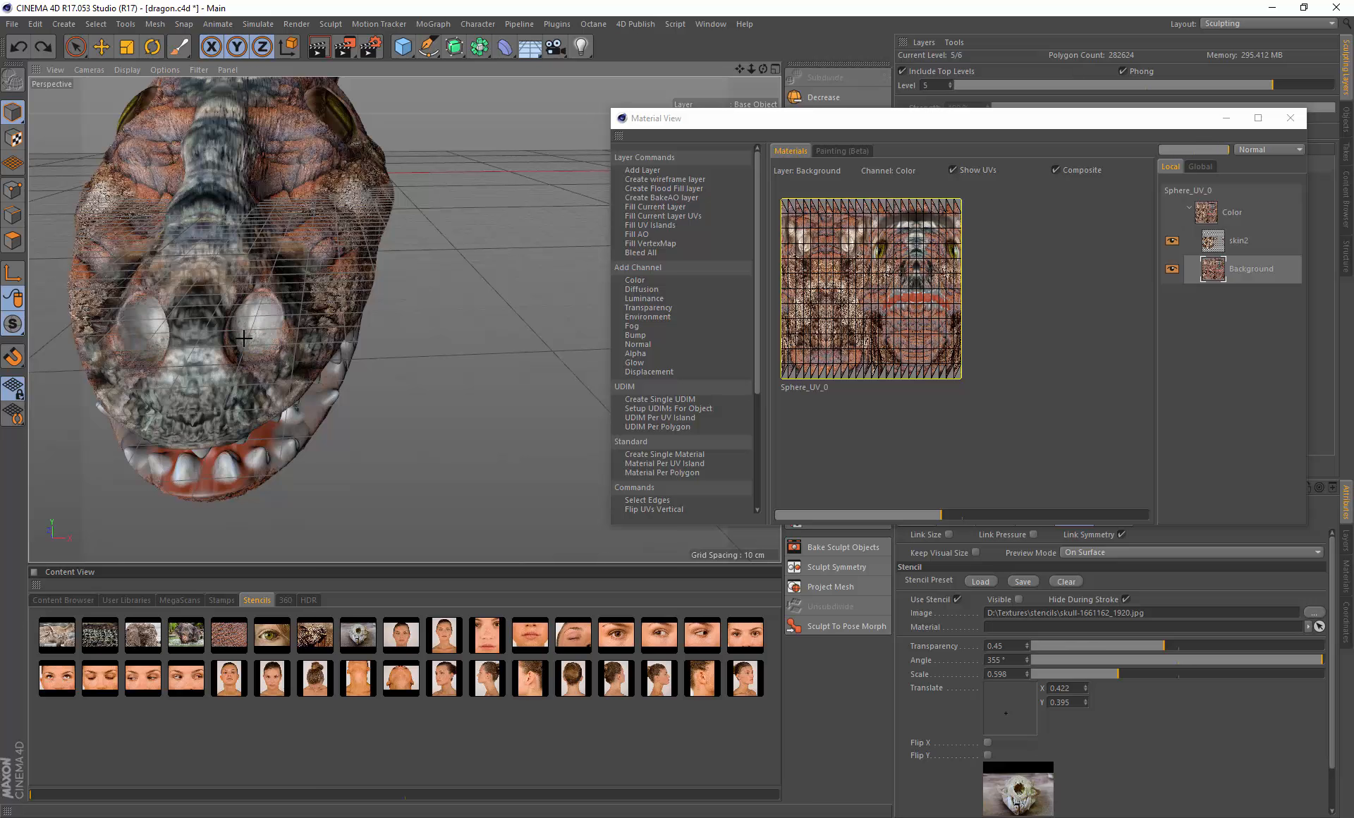
alt+drag(258, 328, 294, 314)
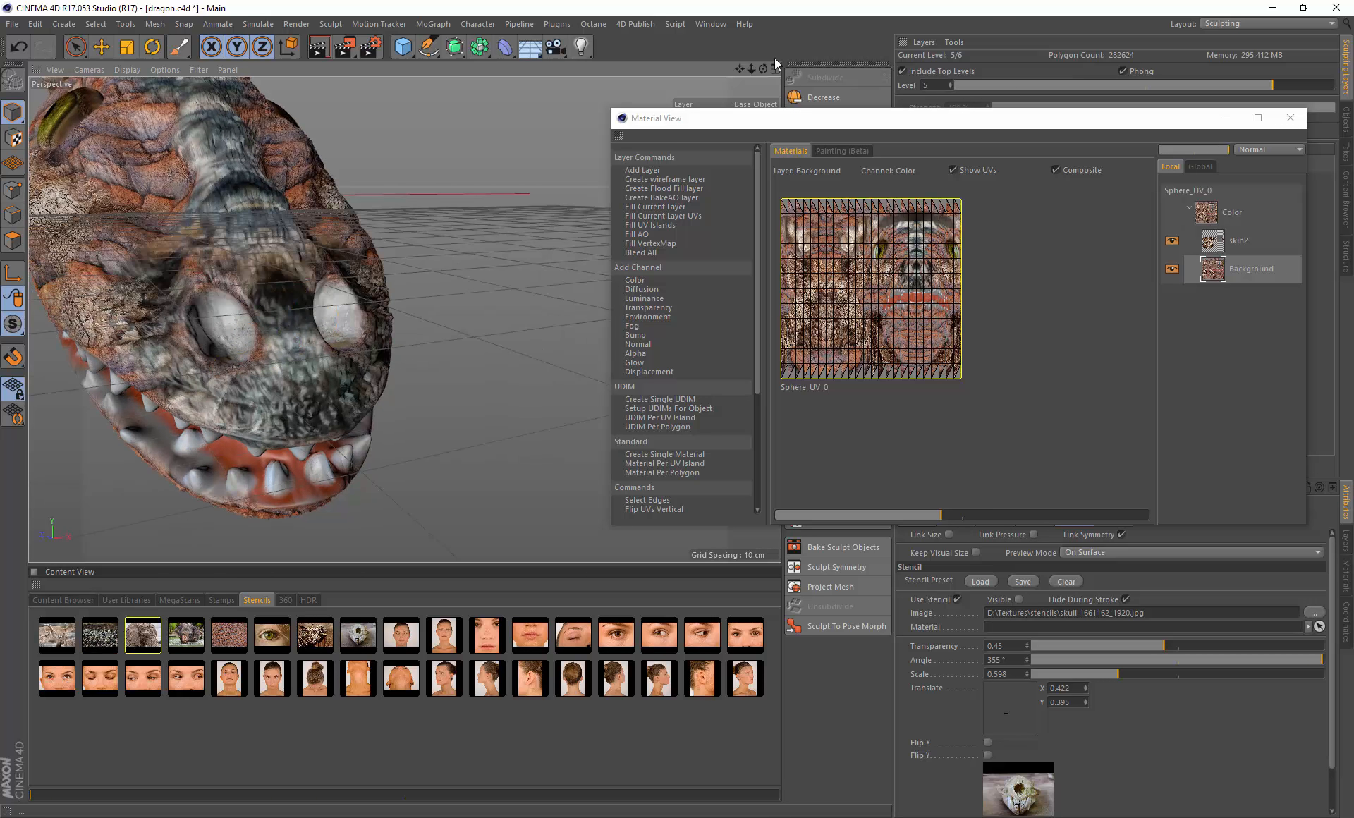
Step: Put the Material View away, bring the side of the mouth into view, and switch to the BP 3D Paint layout
drag(747, 66, 822, 61)
mouse_move(455, 314)
alt+mouse_down()
mouse_move(395, 310)
mouse_move(478, 288)
mouse_move(466, 293)
alt+mouse_up()
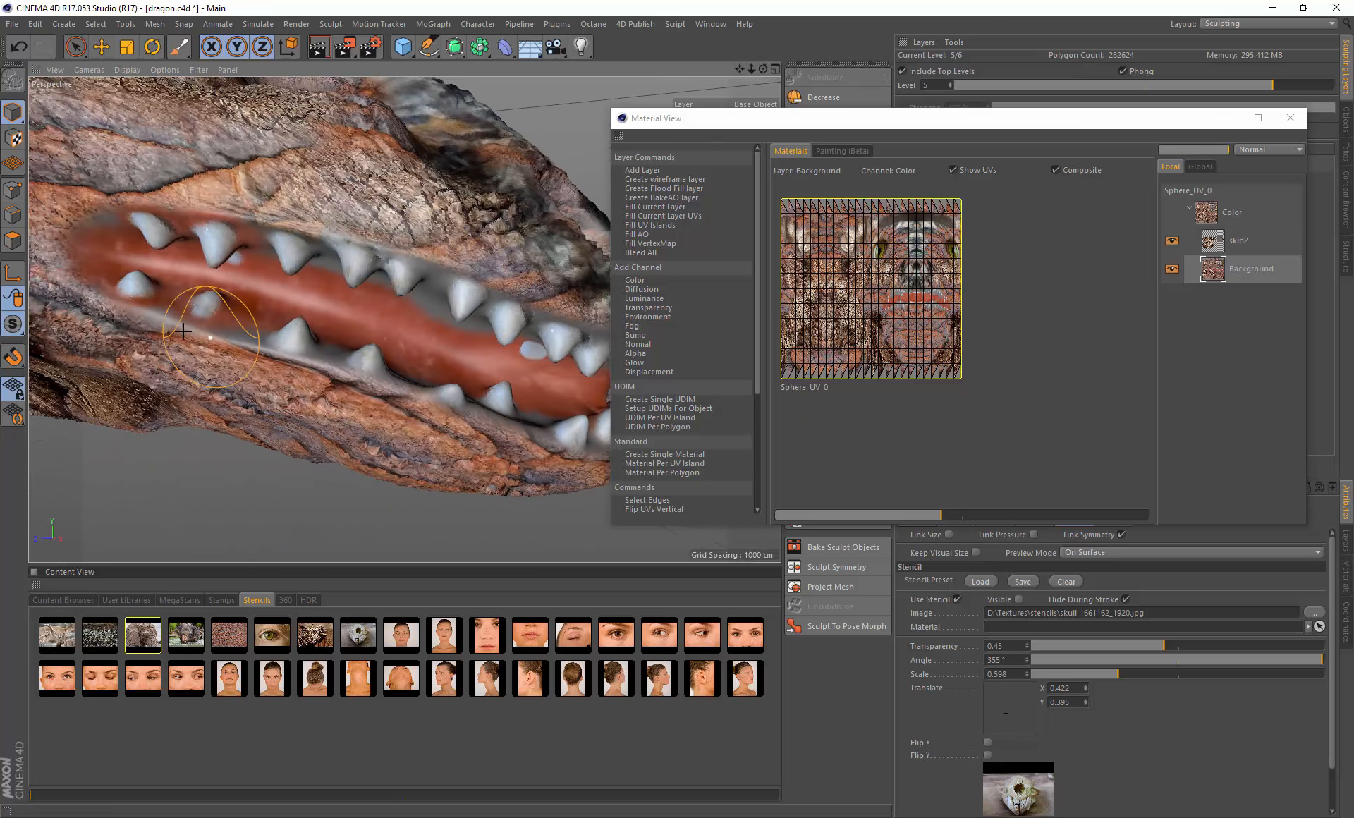
click(1227, 119)
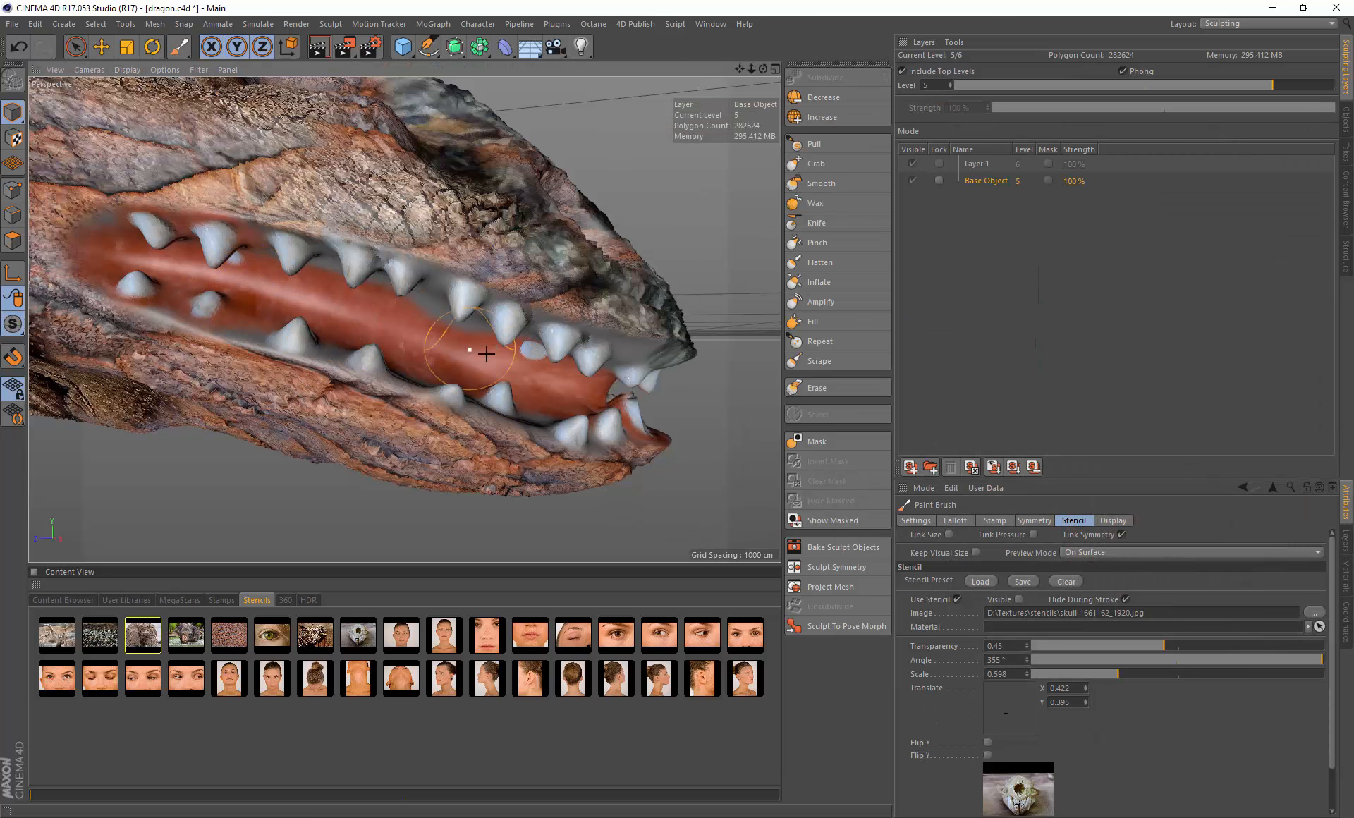
alt+drag(436, 344, 440, 357)
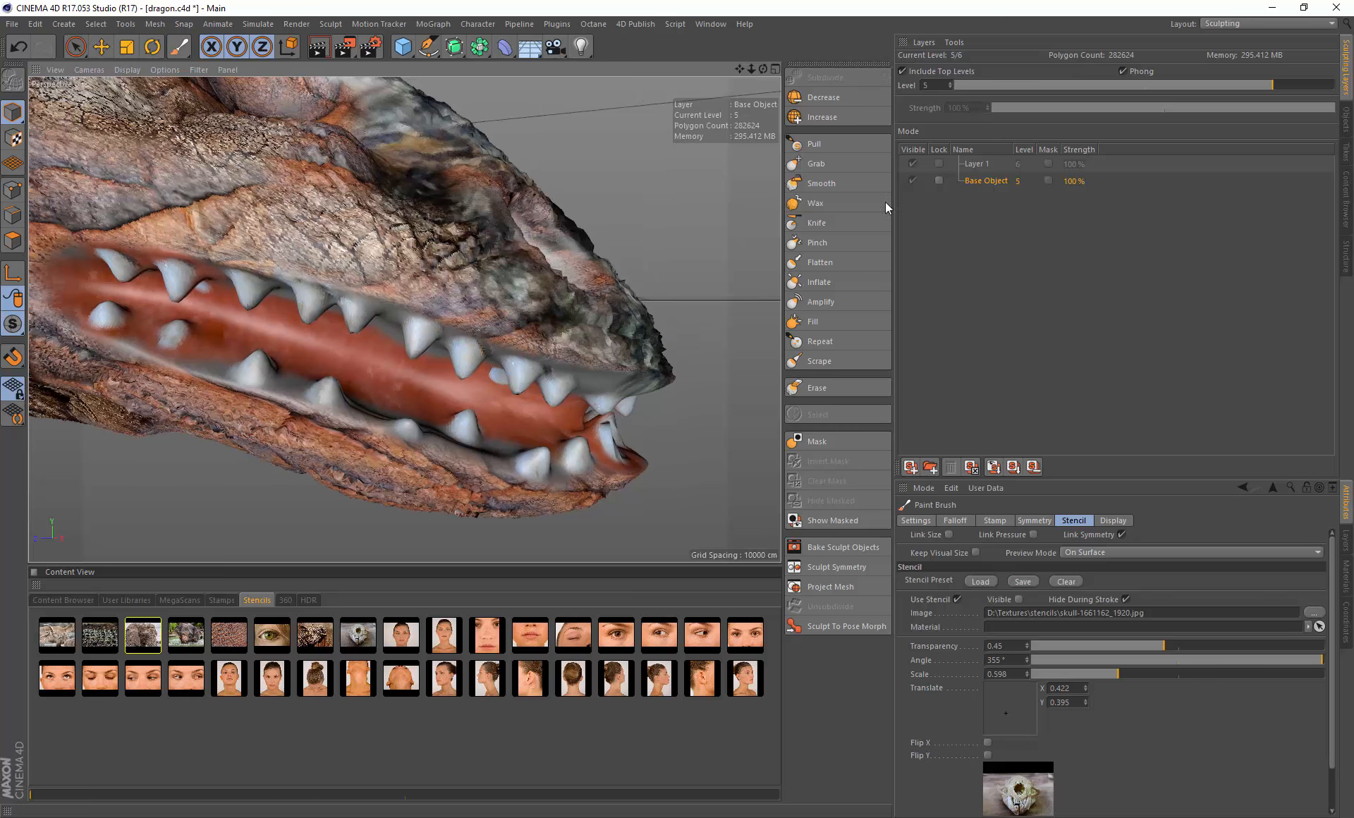
click(1247, 27)
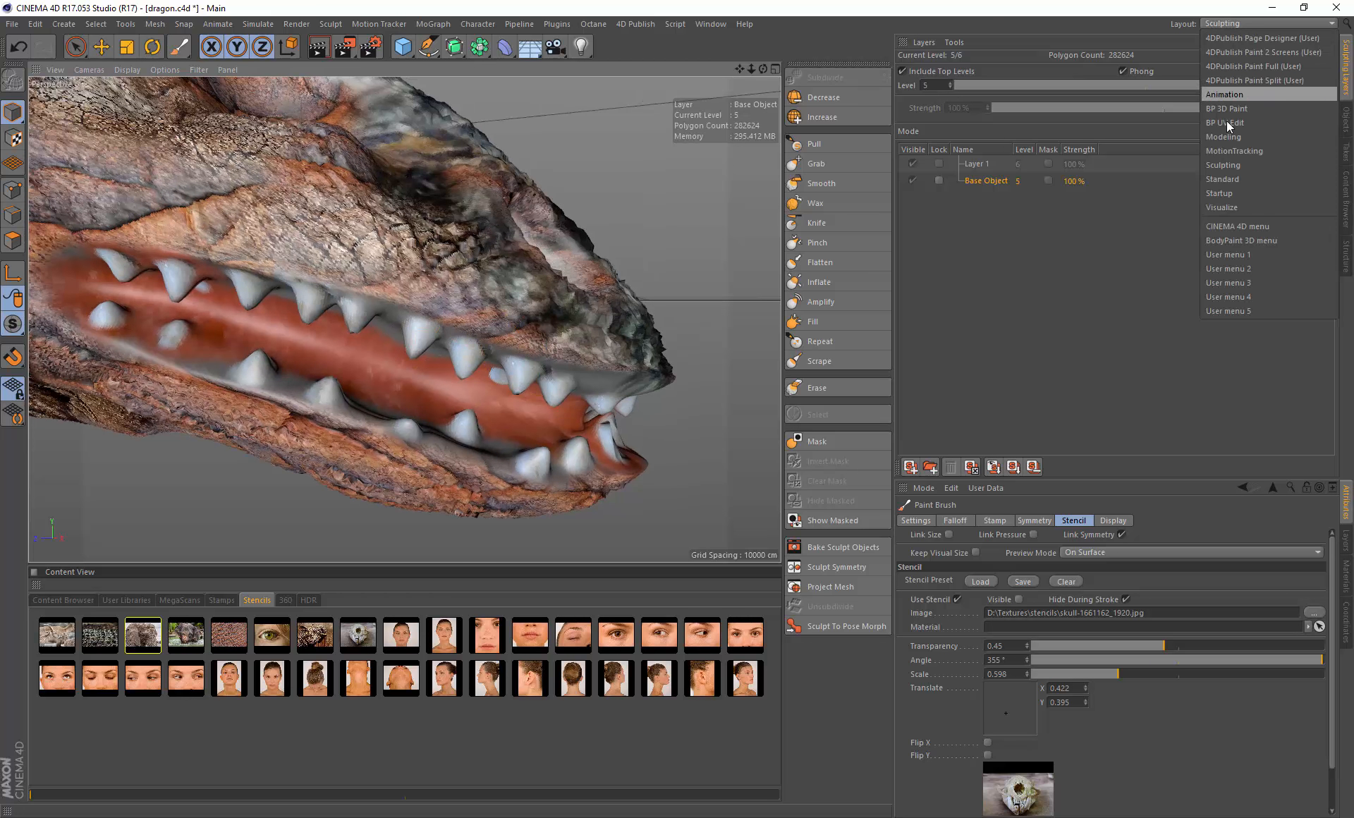
click(1238, 109)
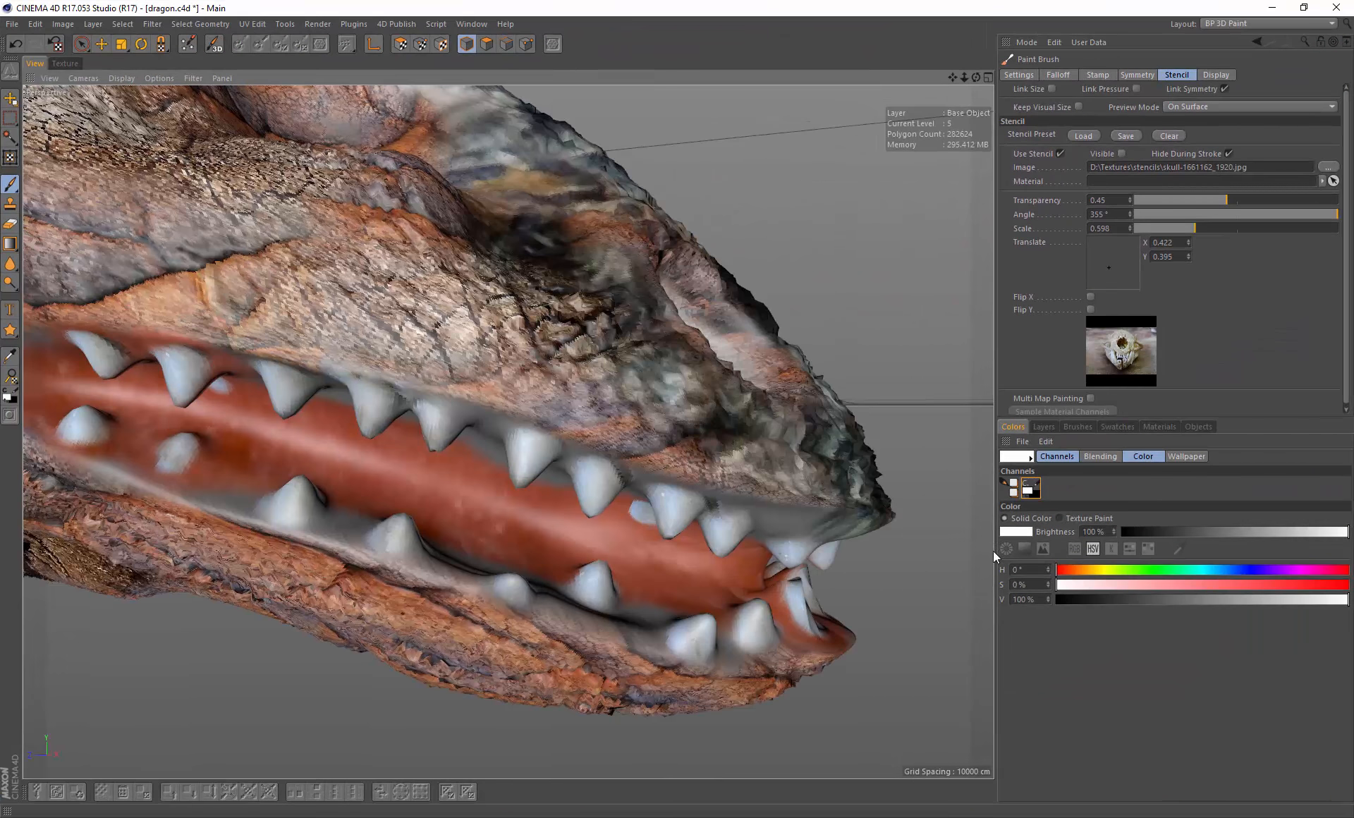
Step: Set the paint colour to black, reduce the brush size to about 12.2, and turn off the stencil
drag(1090, 603, 1056, 601)
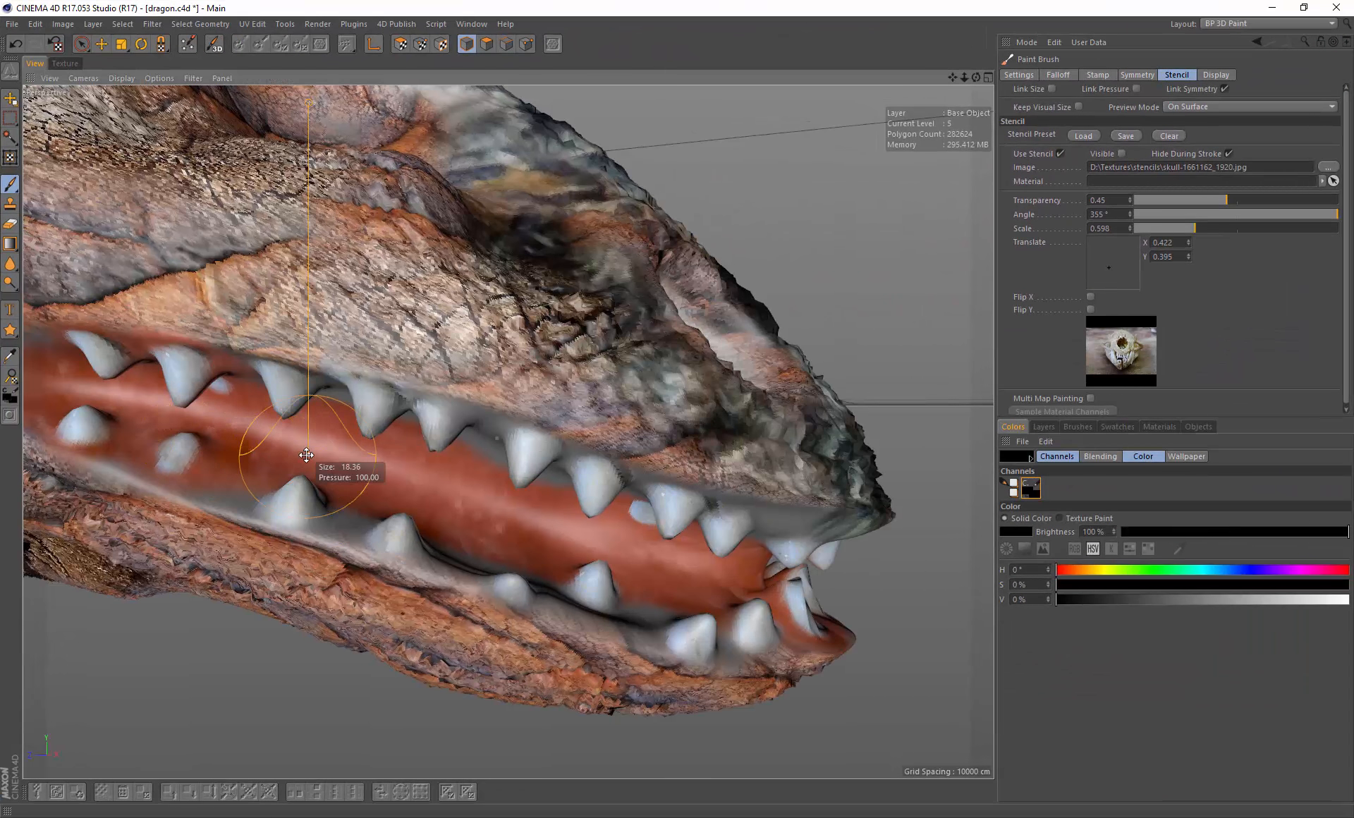
middle_drag(268, 407, 266, 435)
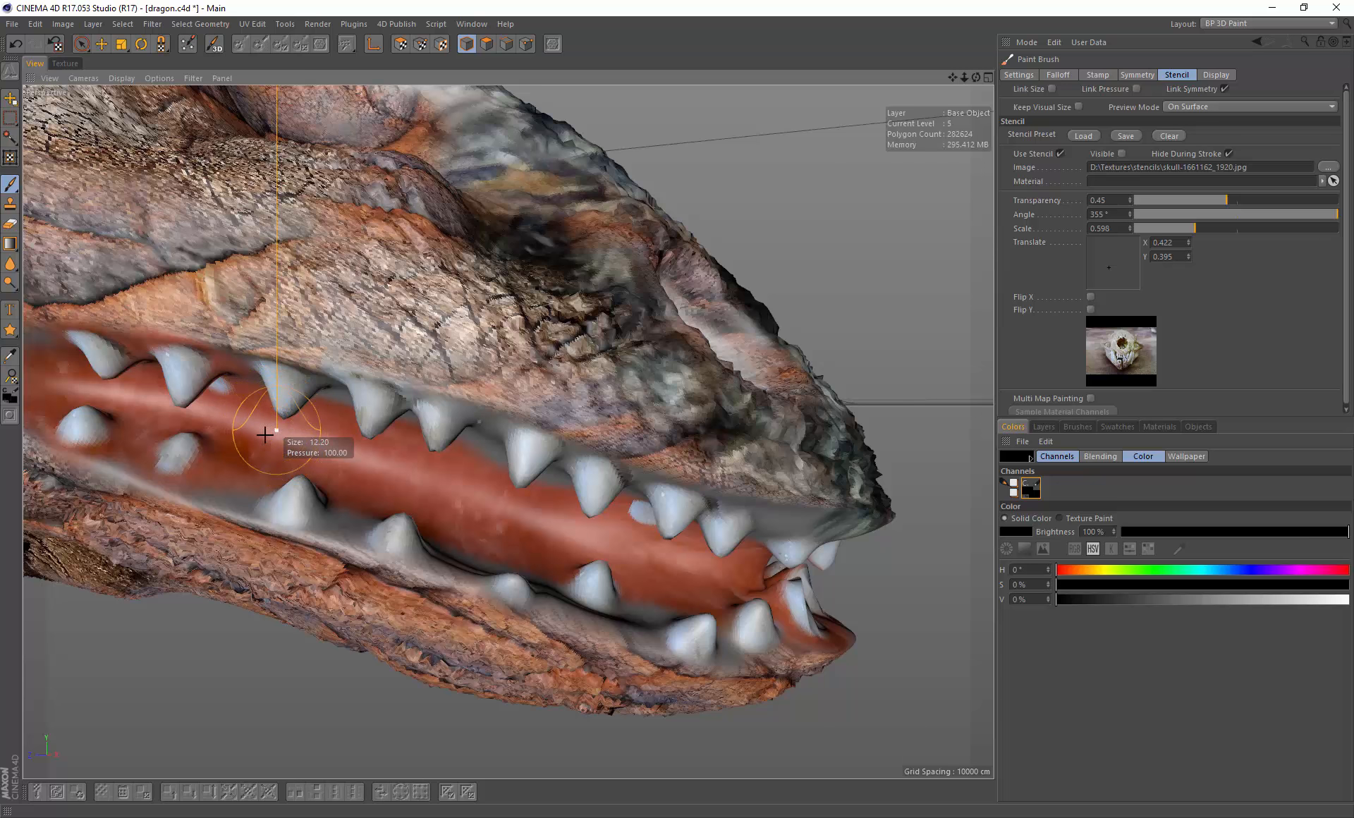
drag(145, 406, 113, 395)
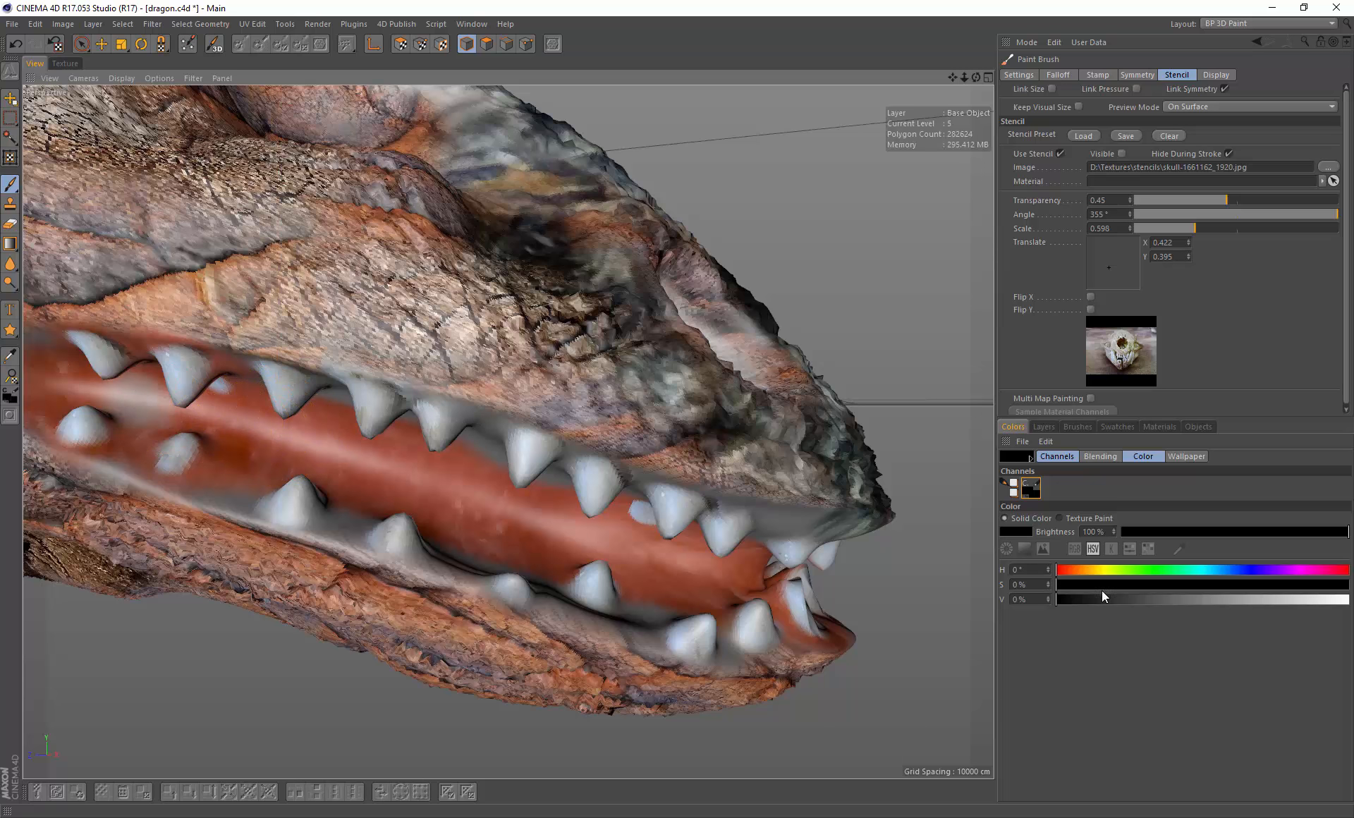
click(1074, 589)
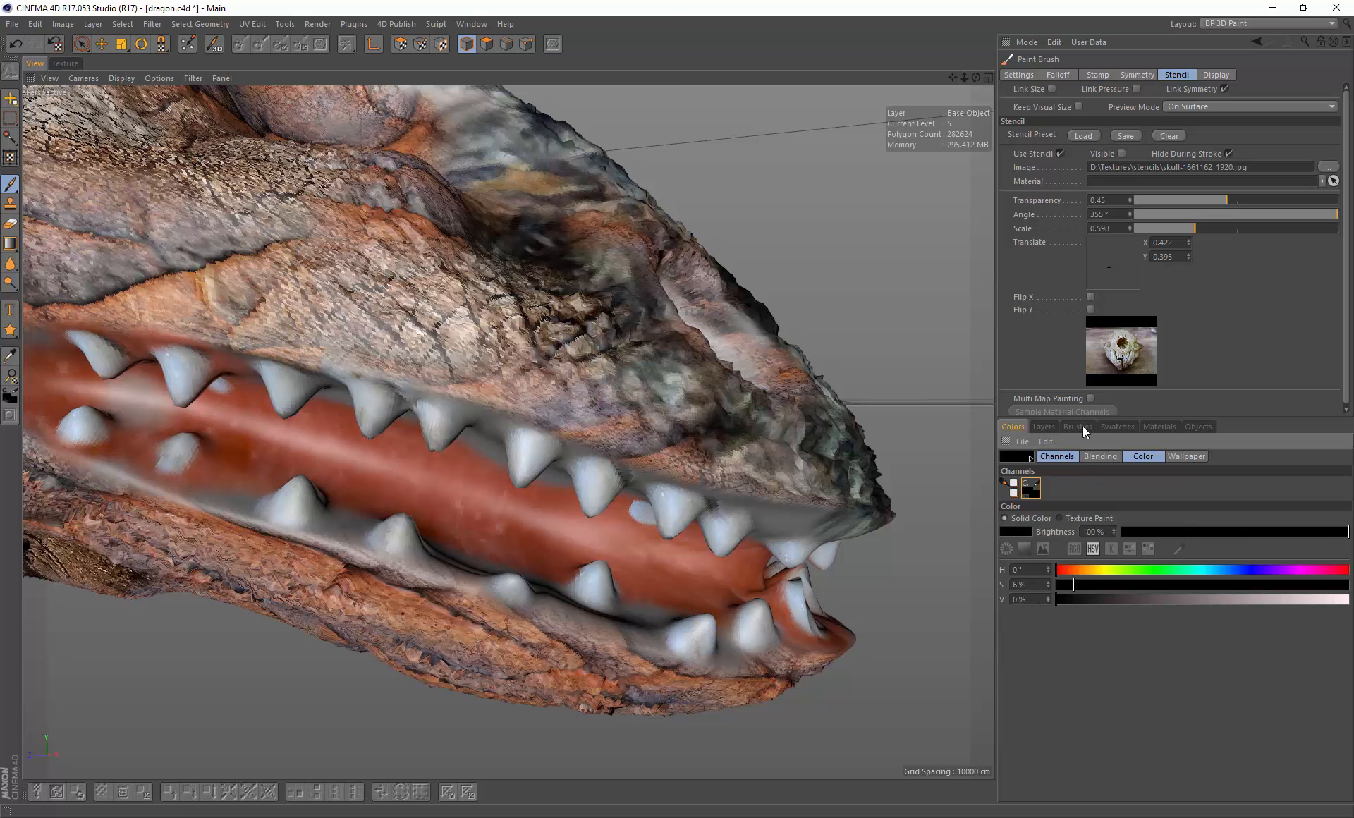
click(1059, 154)
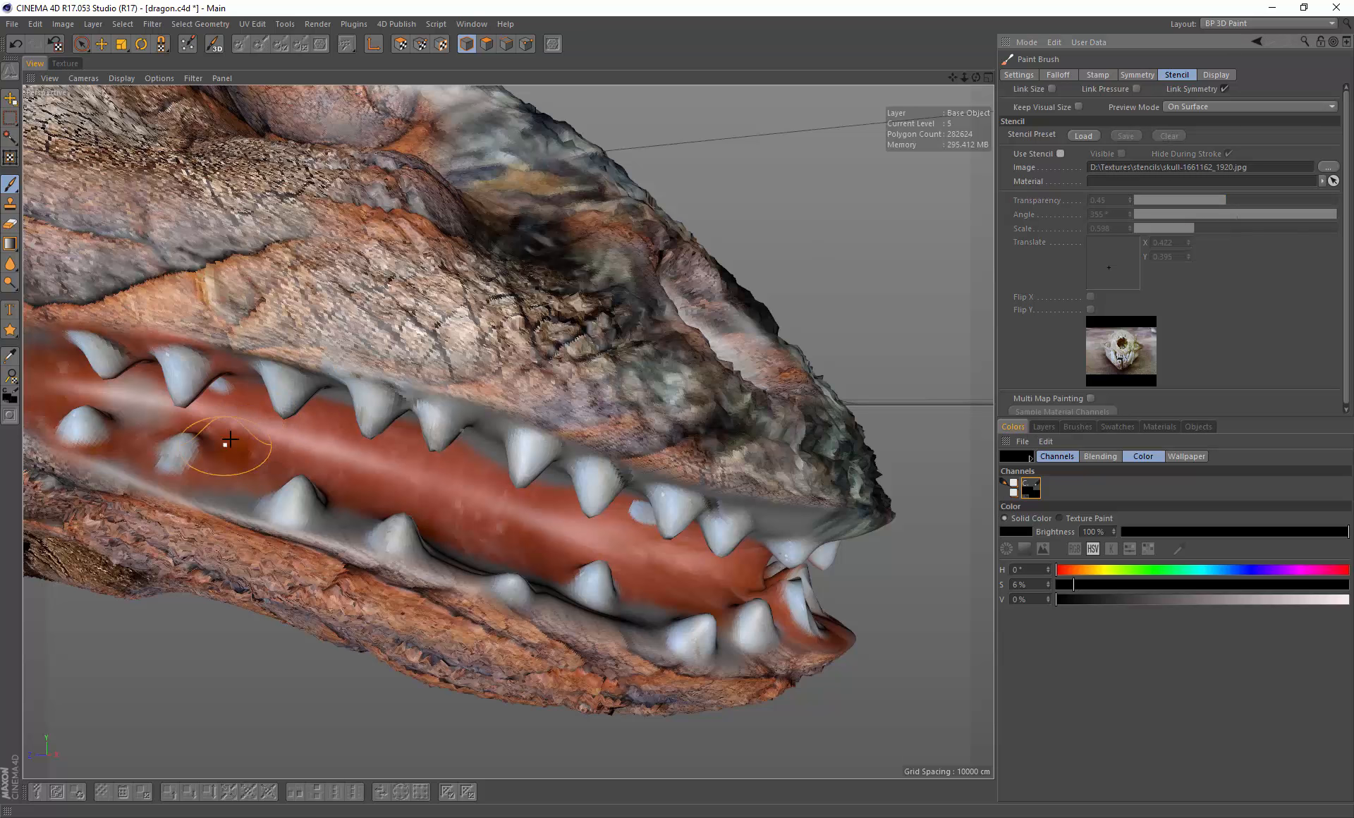
Step: Paint the inside of the mouth black between the upper and lower teeth, undoing one stroke
mouse_move(384, 466)
mouse_down()
mouse_move(226, 412)
mouse_move(81, 397)
mouse_move(50, 379)
mouse_move(295, 449)
mouse_move(447, 469)
mouse_move(336, 446)
mouse_move(345, 495)
mouse_move(451, 512)
mouse_move(501, 494)
mouse_move(559, 504)
mouse_move(529, 559)
mouse_move(656, 557)
mouse_move(741, 578)
mouse_move(628, 536)
mouse_move(670, 600)
mouse_move(775, 571)
mouse_move(553, 499)
mouse_move(513, 520)
mouse_move(460, 501)
mouse_move(476, 511)
mouse_up()
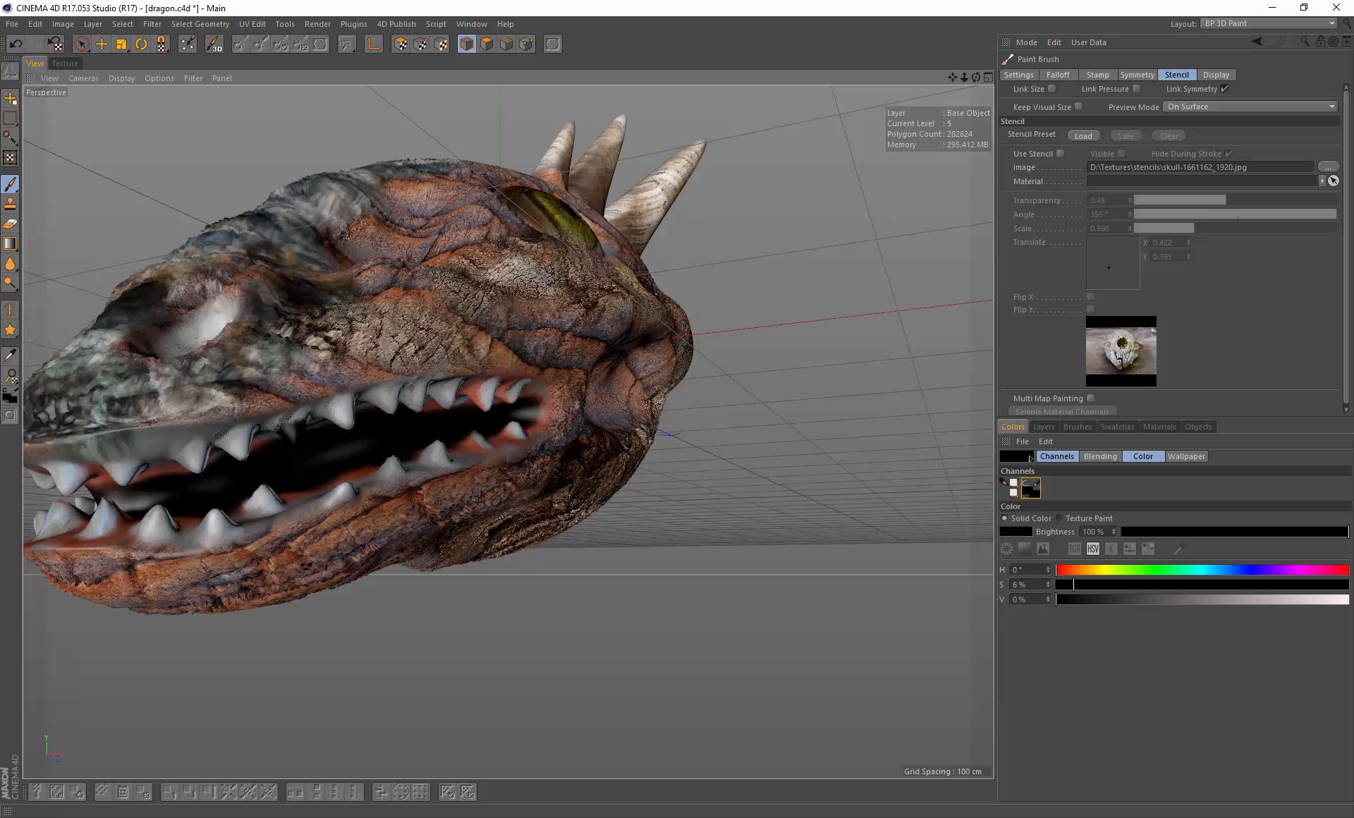
key(ctrl+z)
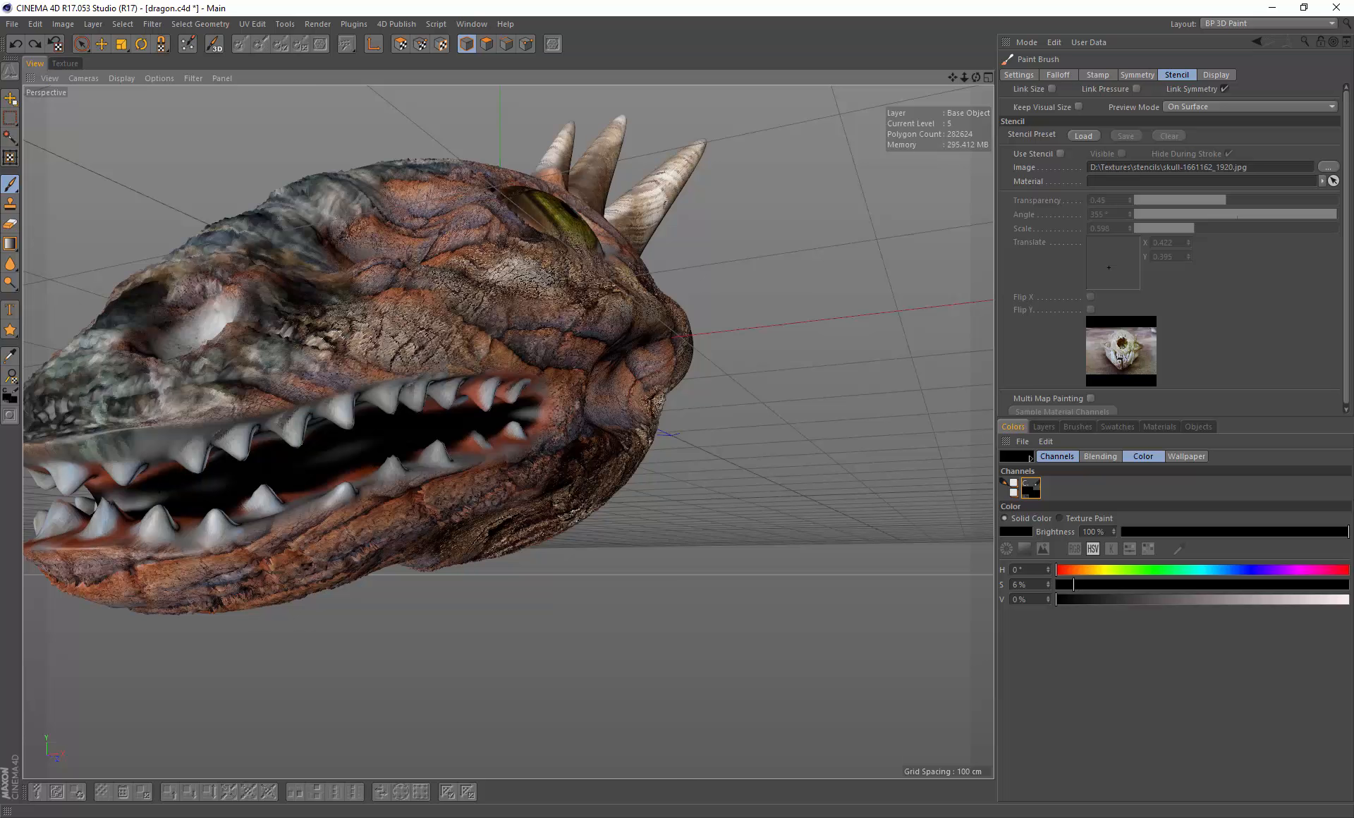
mouse_move(220, 481)
mouse_down()
mouse_move(392, 451)
mouse_move(478, 479)
mouse_up()
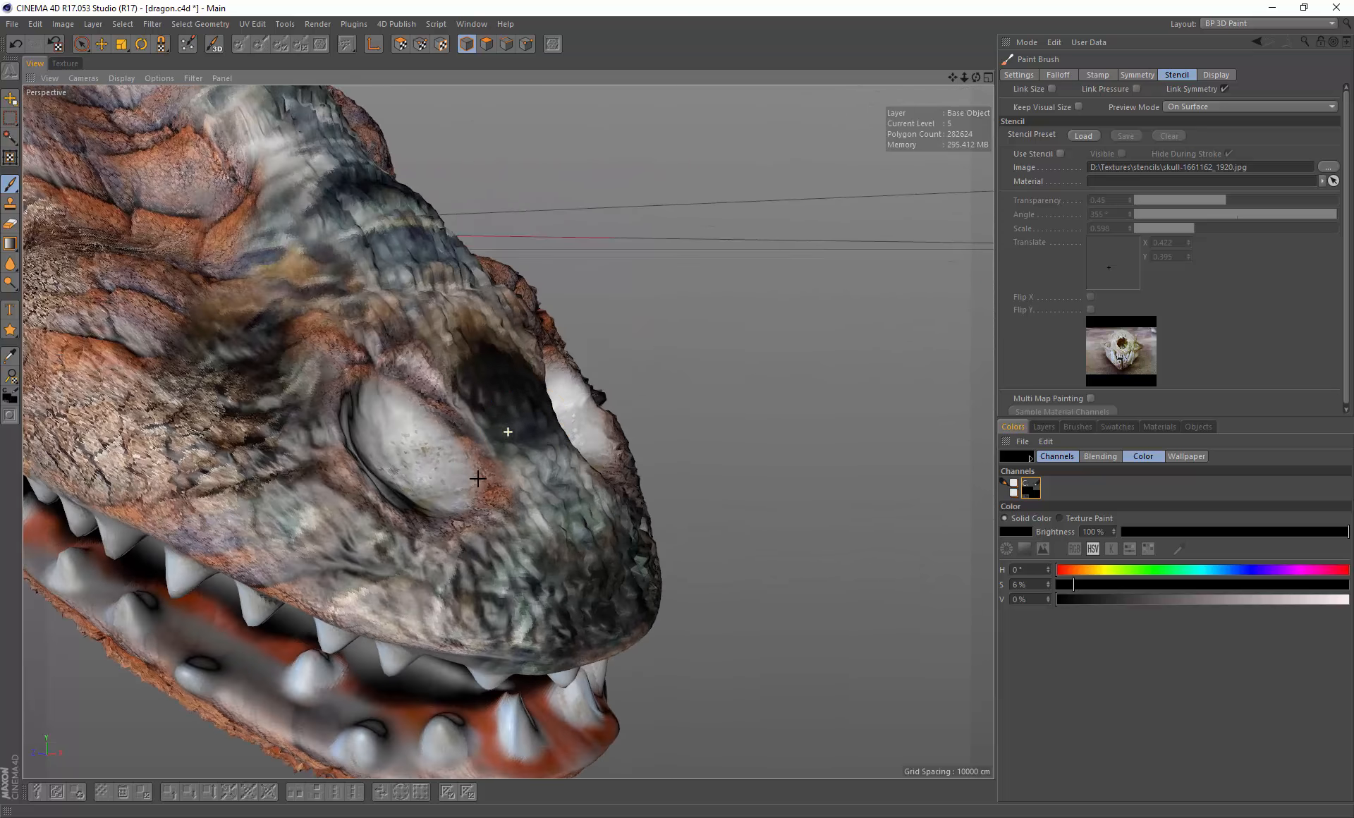
drag(975, 76, 936, 99)
alt+drag(406, 387, 443, 330)
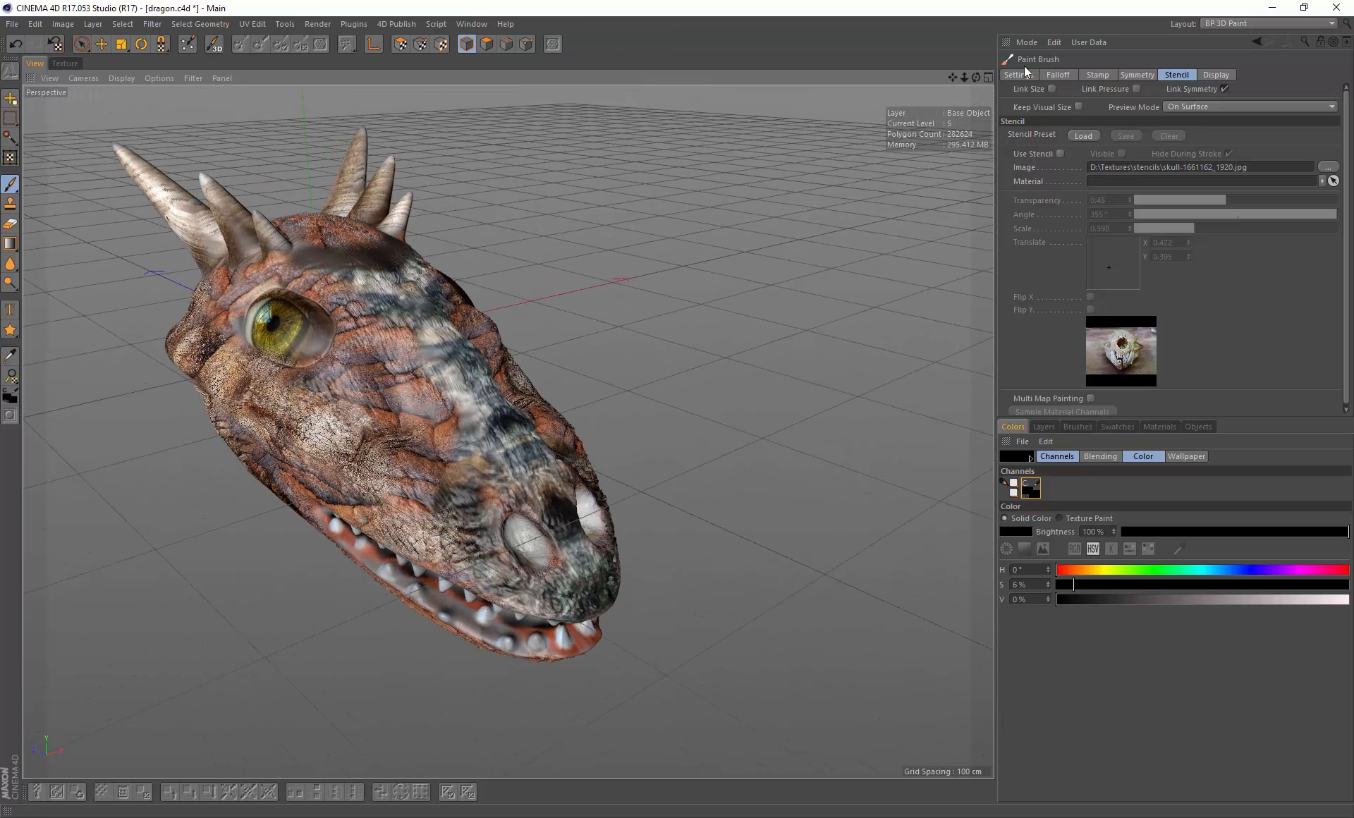
Step: Return to the Sculpting layout and increase the sculpt subdivision of the dragon head to level 6
click(1225, 30)
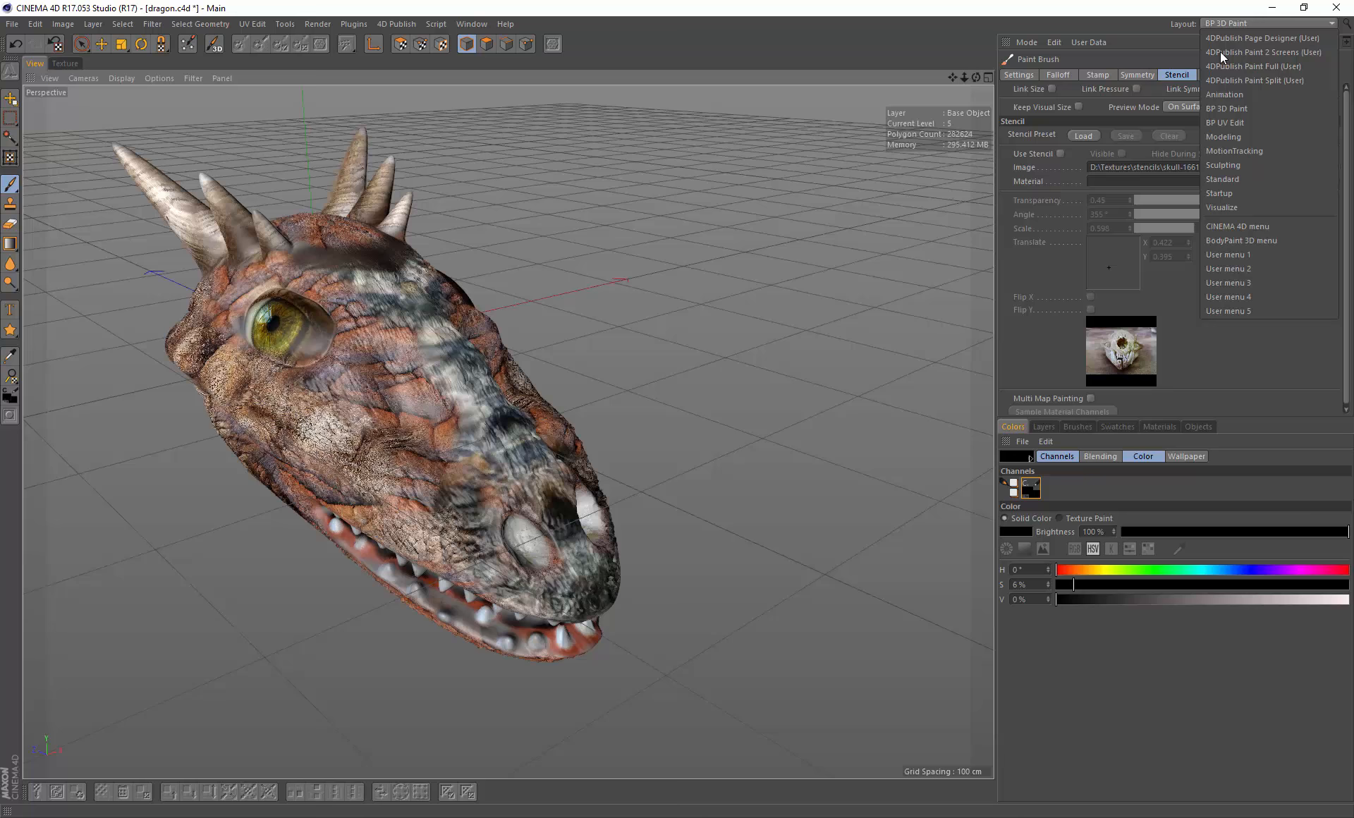
click(1217, 163)
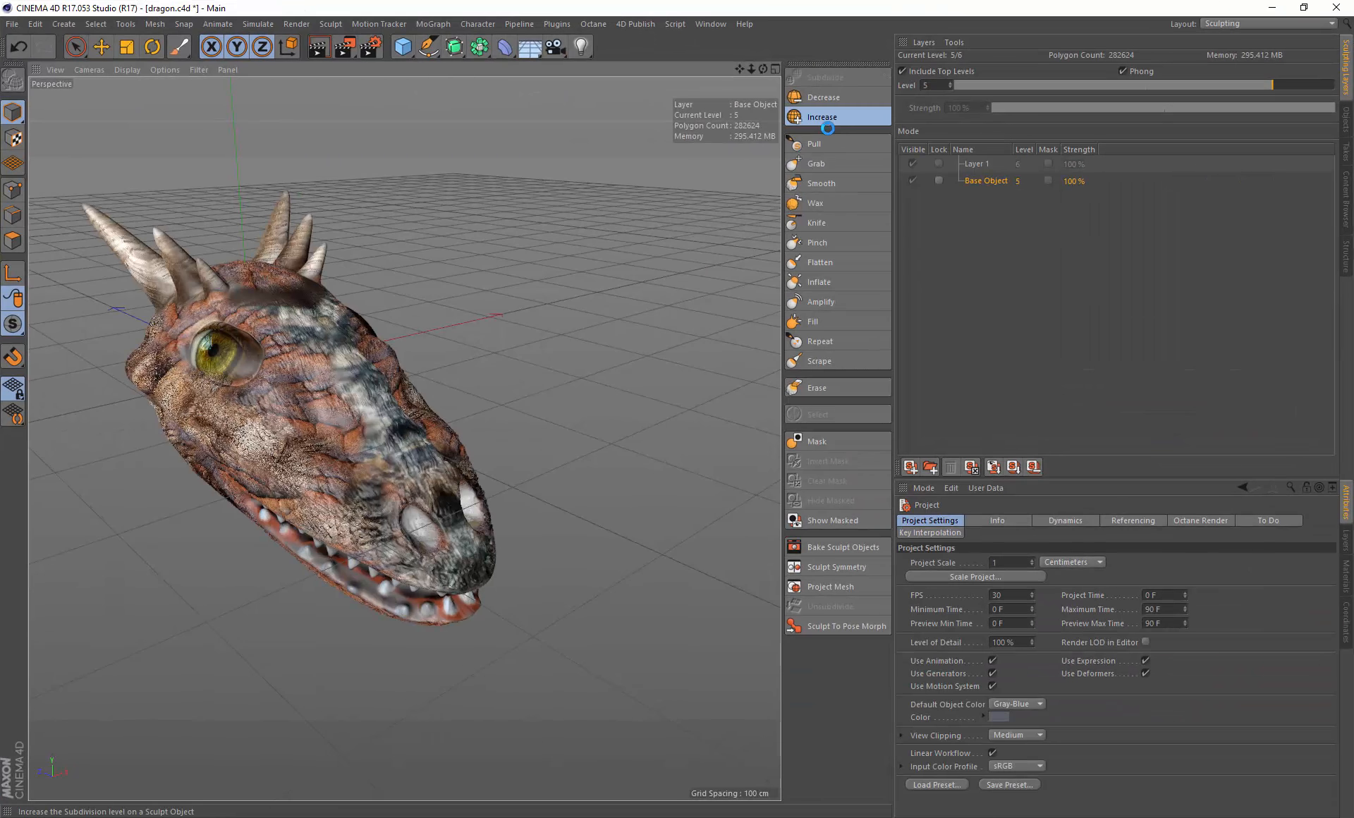
click(827, 118)
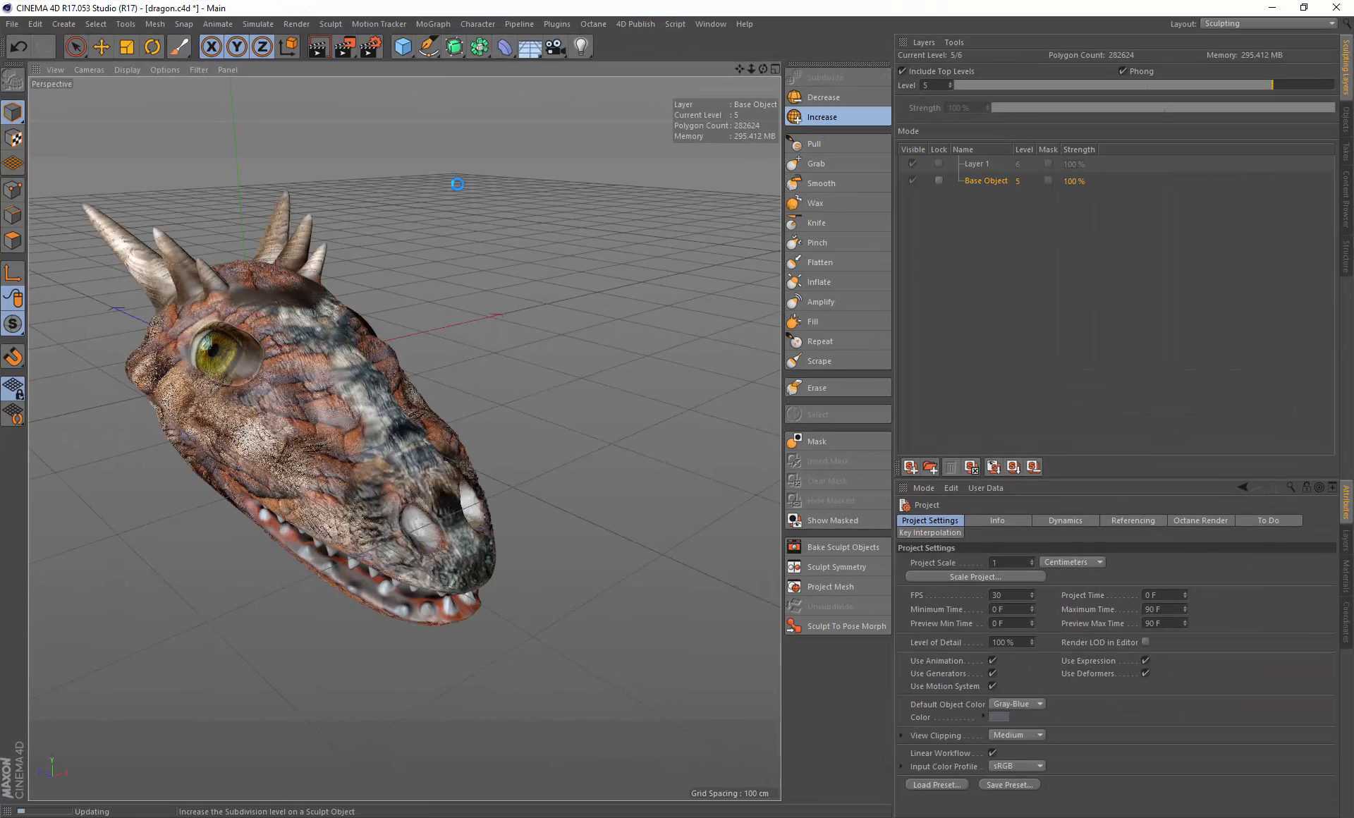
Step: Open the Content View, dock it below the viewport, and browse the Sculpting presets to the organic skin patterns
click(637, 24)
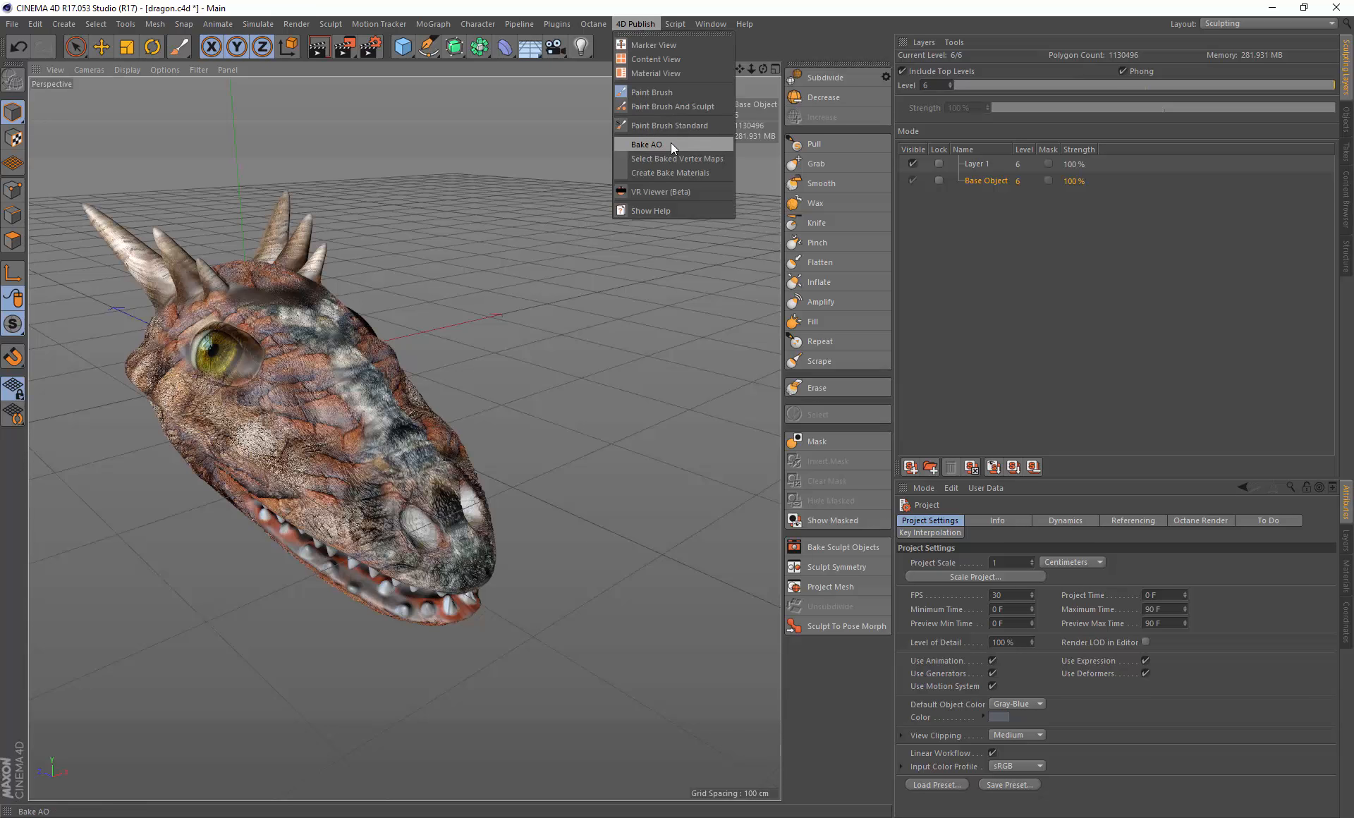
click(672, 60)
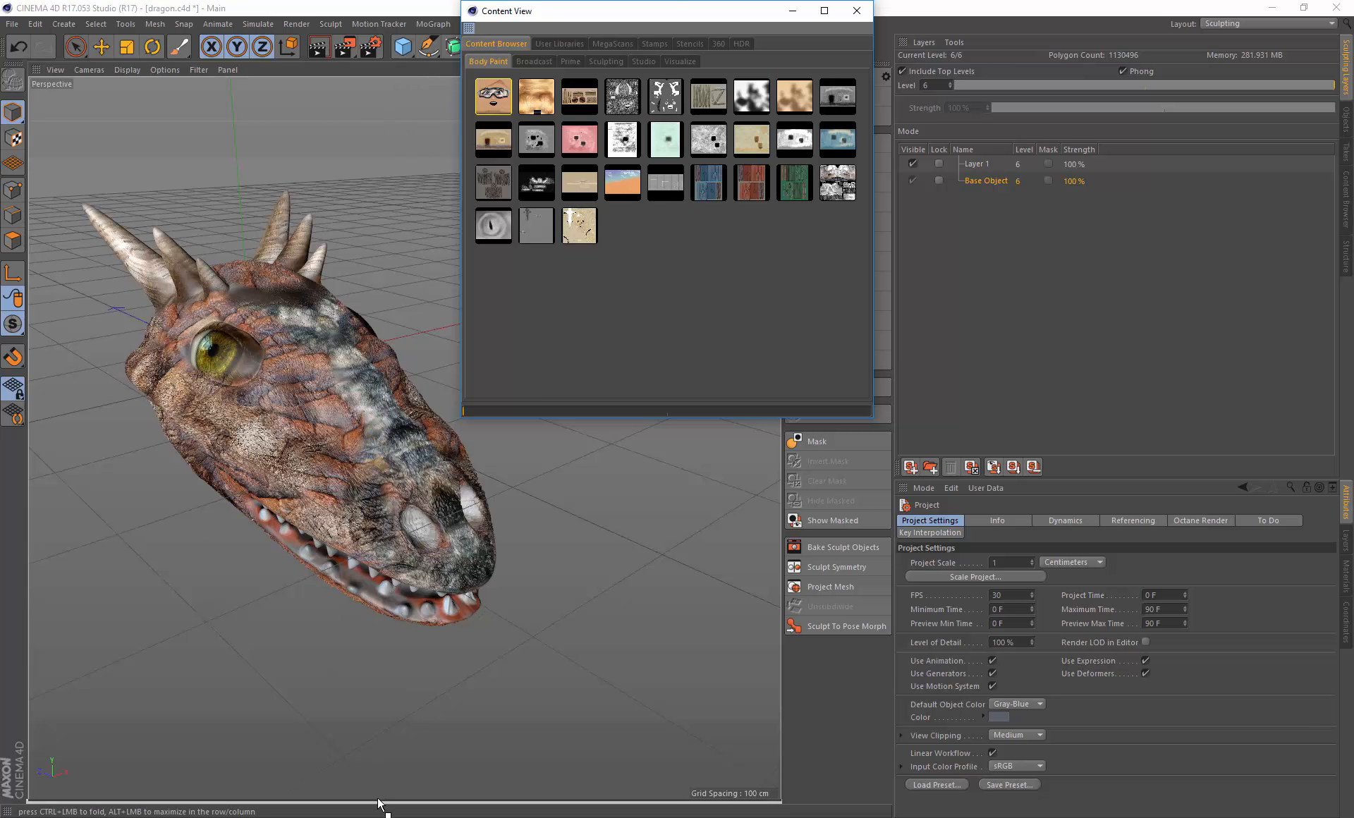
drag(379, 803, 379, 803)
drag(380, 430, 331, 560)
click(222, 583)
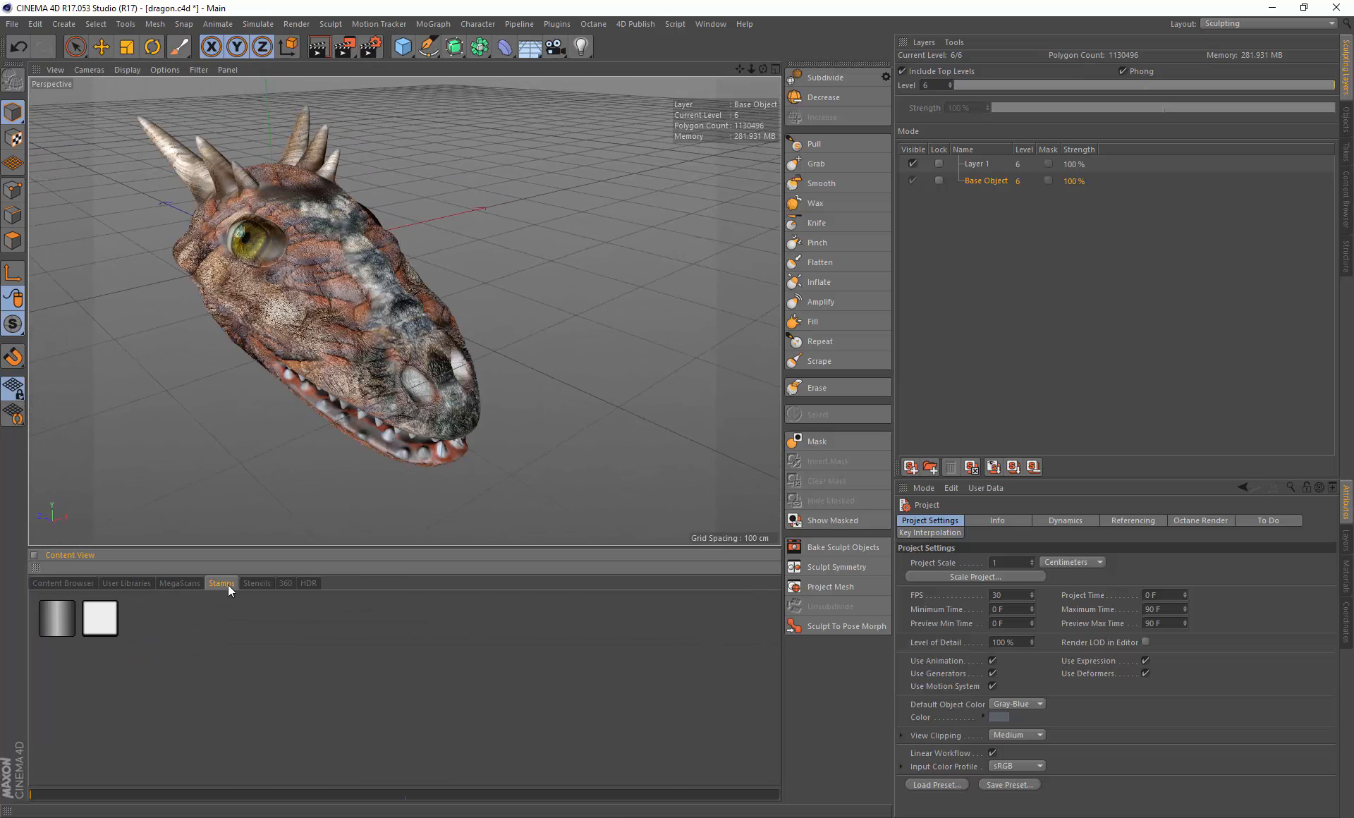
click(63, 584)
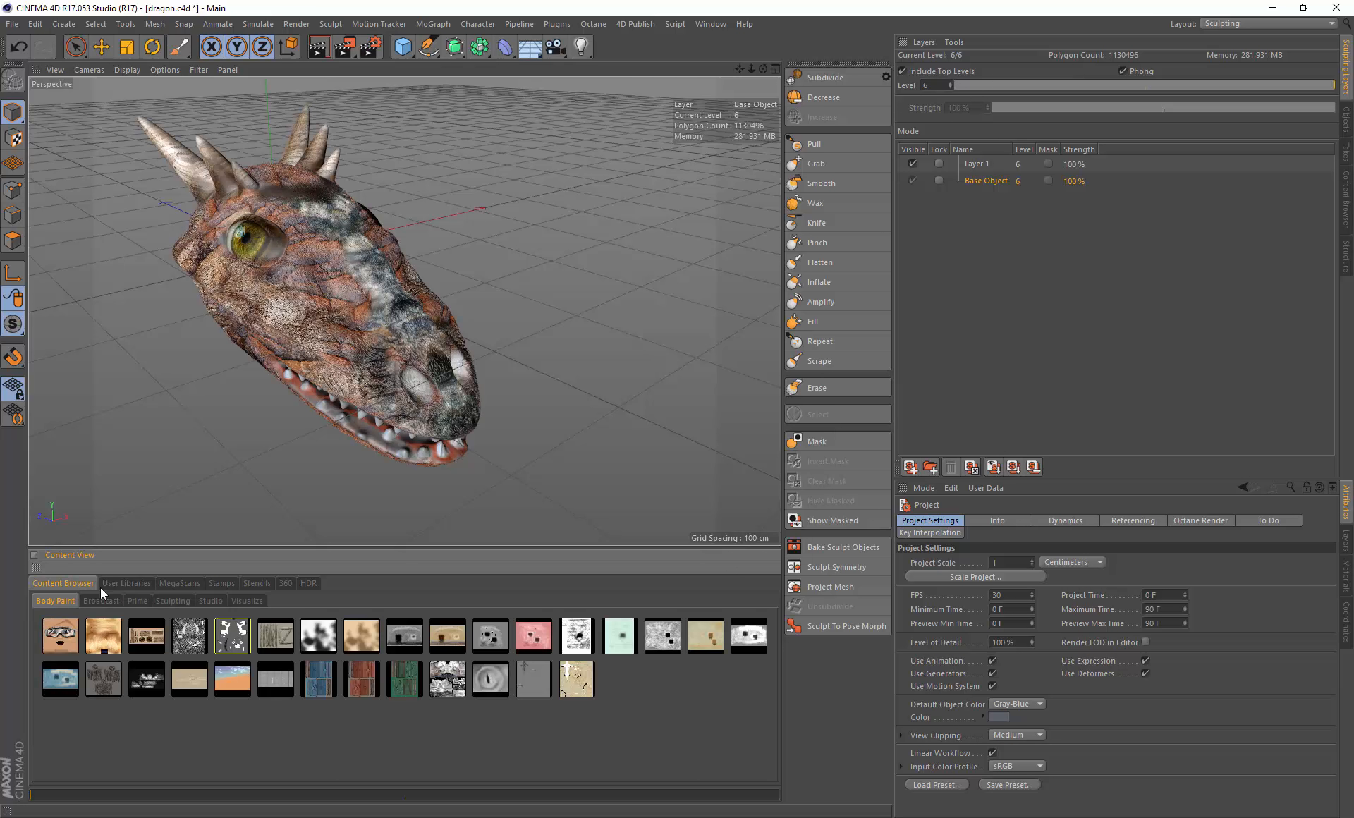
click(171, 601)
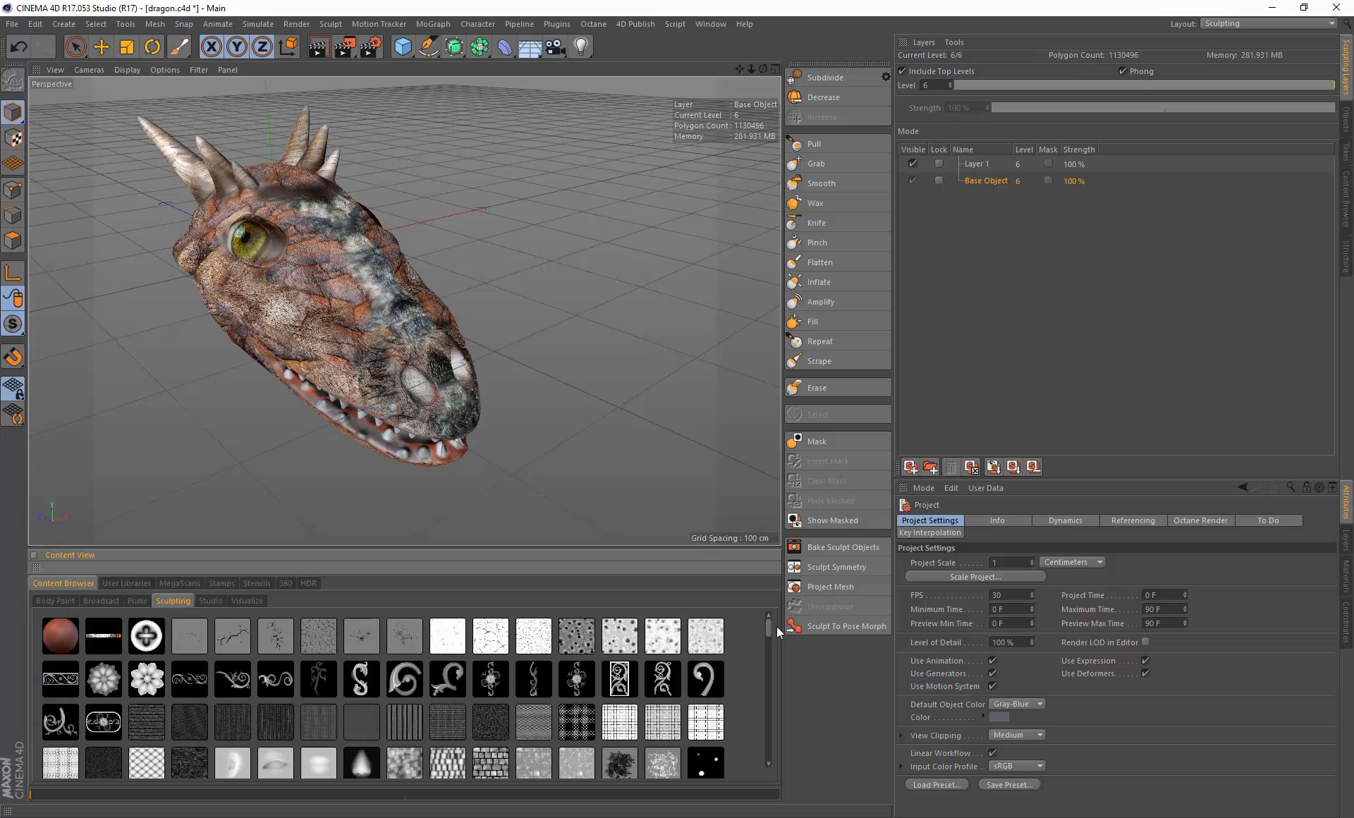
drag(772, 630, 773, 656)
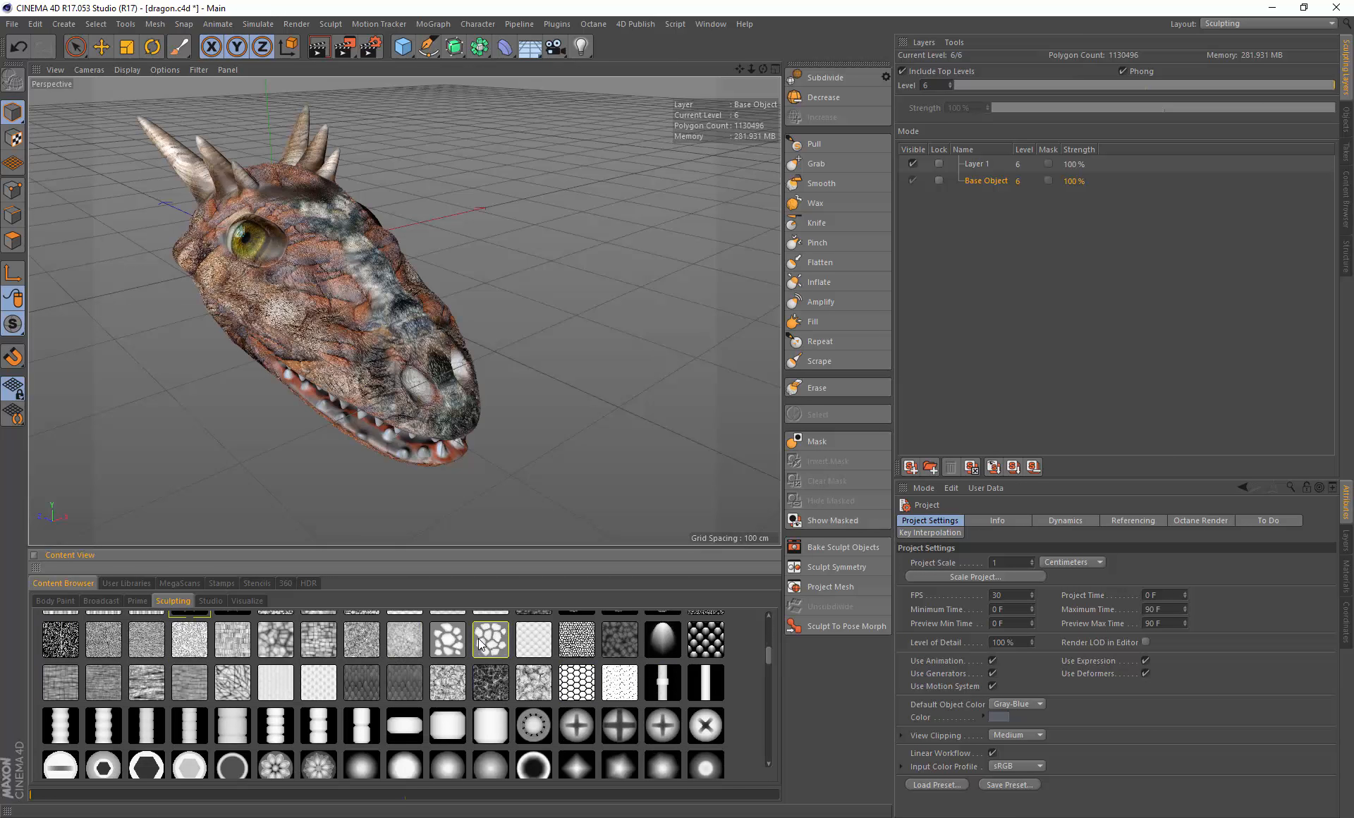
Step: Load rhino_skin_04.png as the Pull brush stamp and bring the forehead beside the eye into close view
click(819, 144)
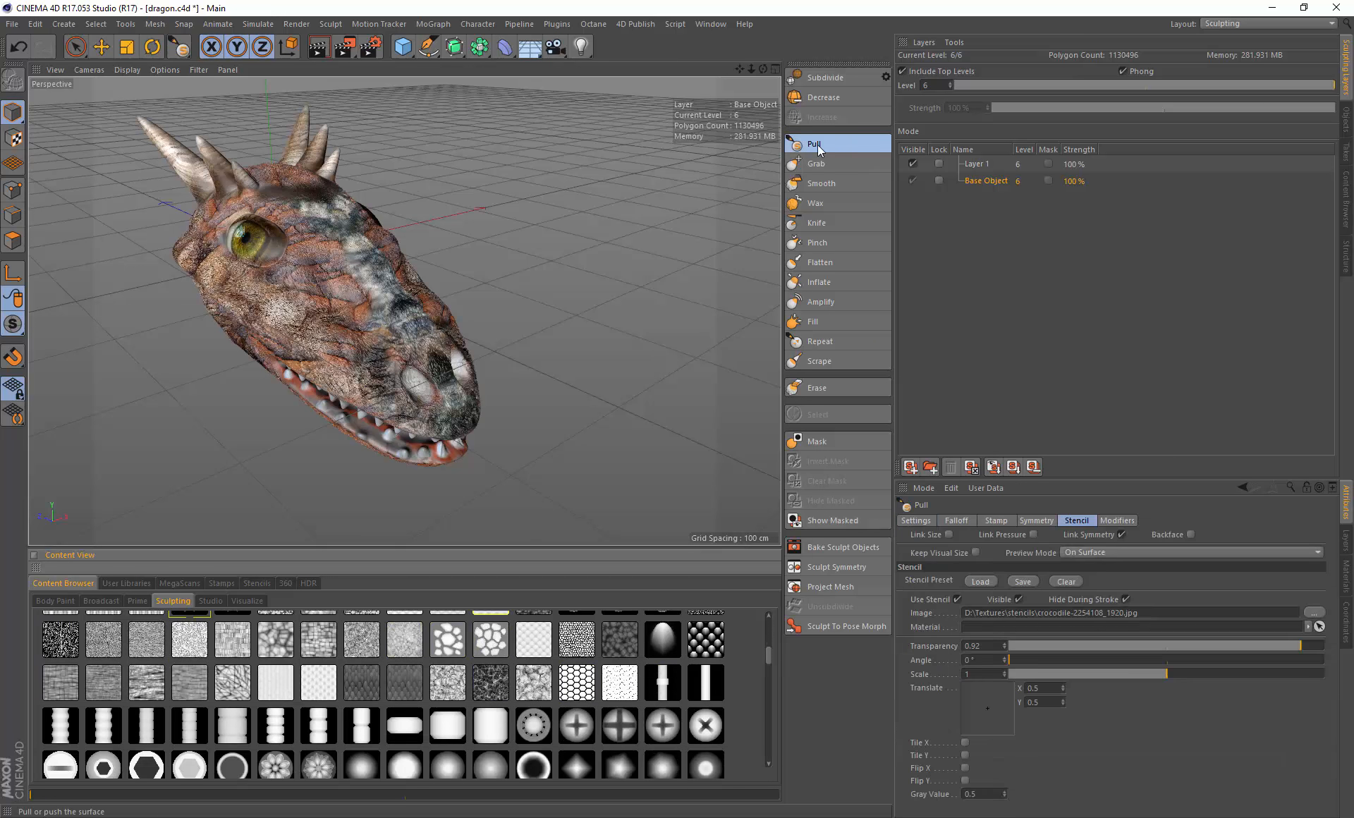
double_click(490, 639)
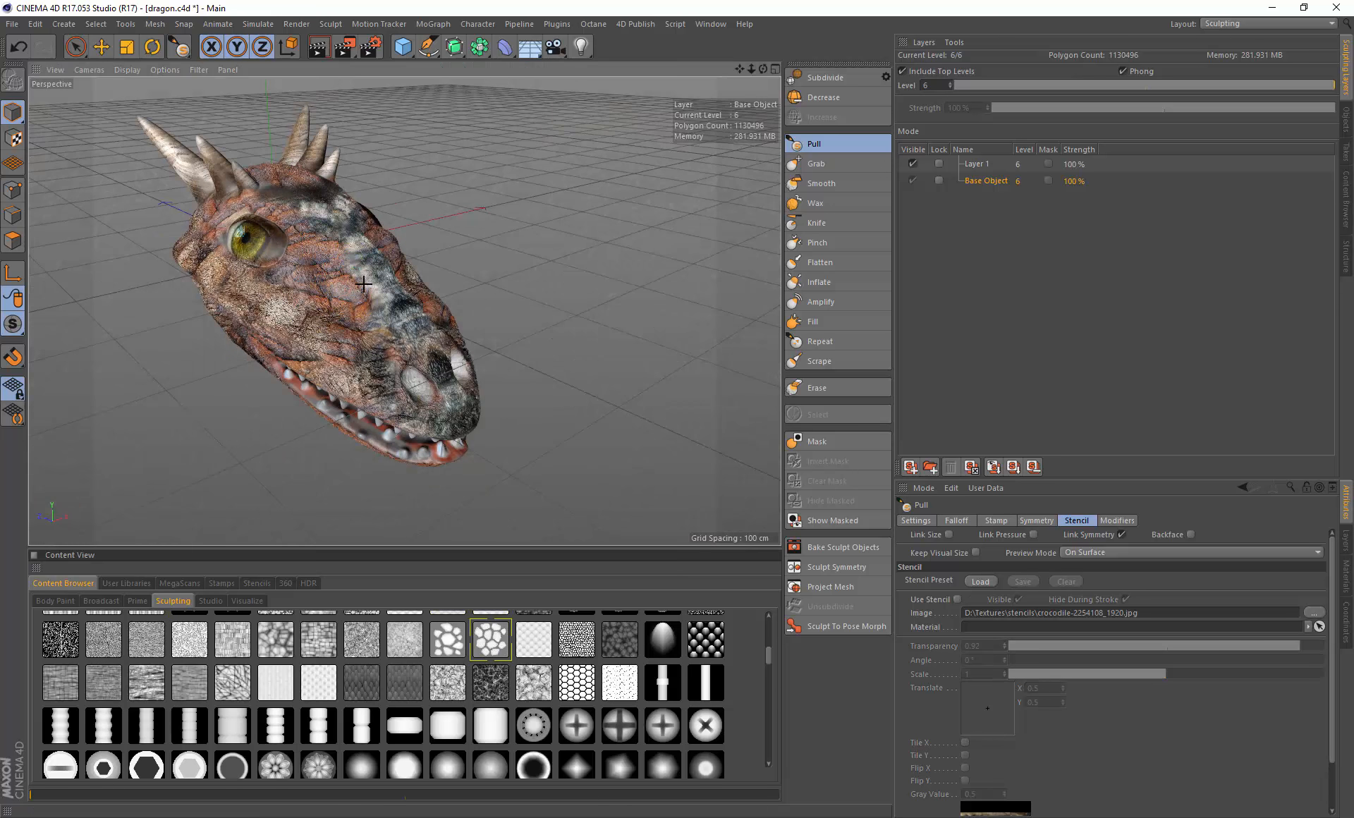
mouse_move(764, 69)
mouse_down()
mouse_move(735, 75)
mouse_move(761, 76)
mouse_up()
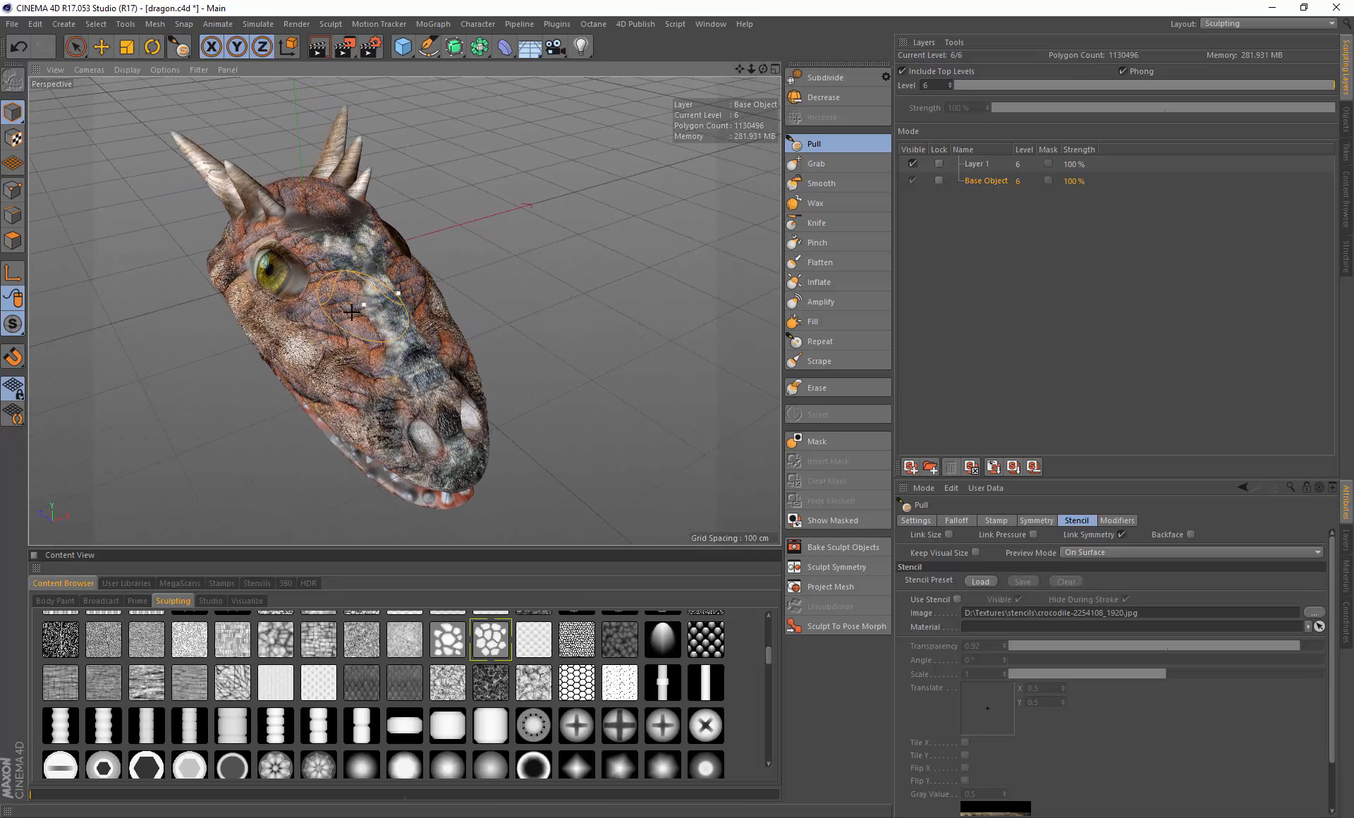
drag(352, 311, 359, 301)
mouse_move(750, 68)
mouse_down()
mouse_move(842, 62)
mouse_move(810, 71)
mouse_move(816, 86)
mouse_move(790, 81)
mouse_up()
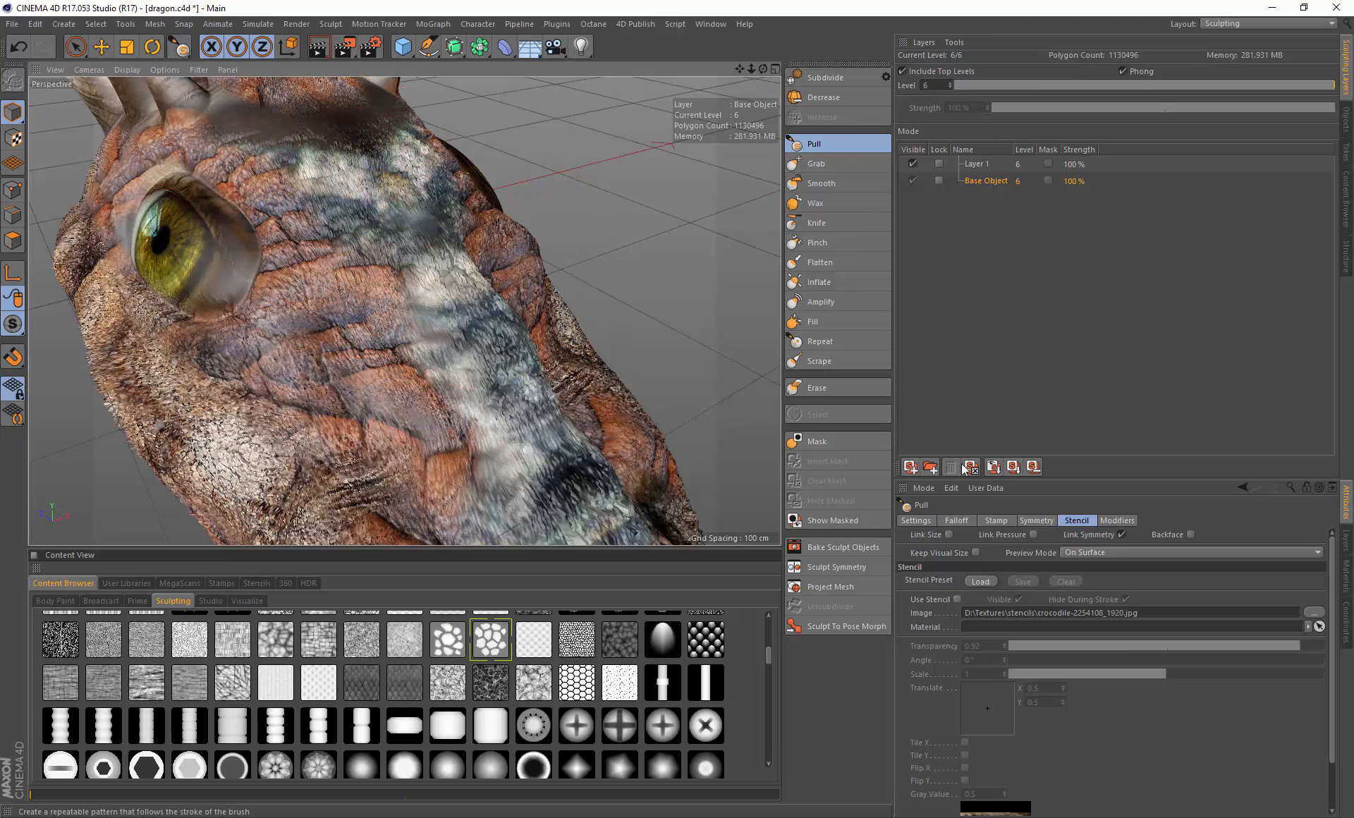
click(1006, 522)
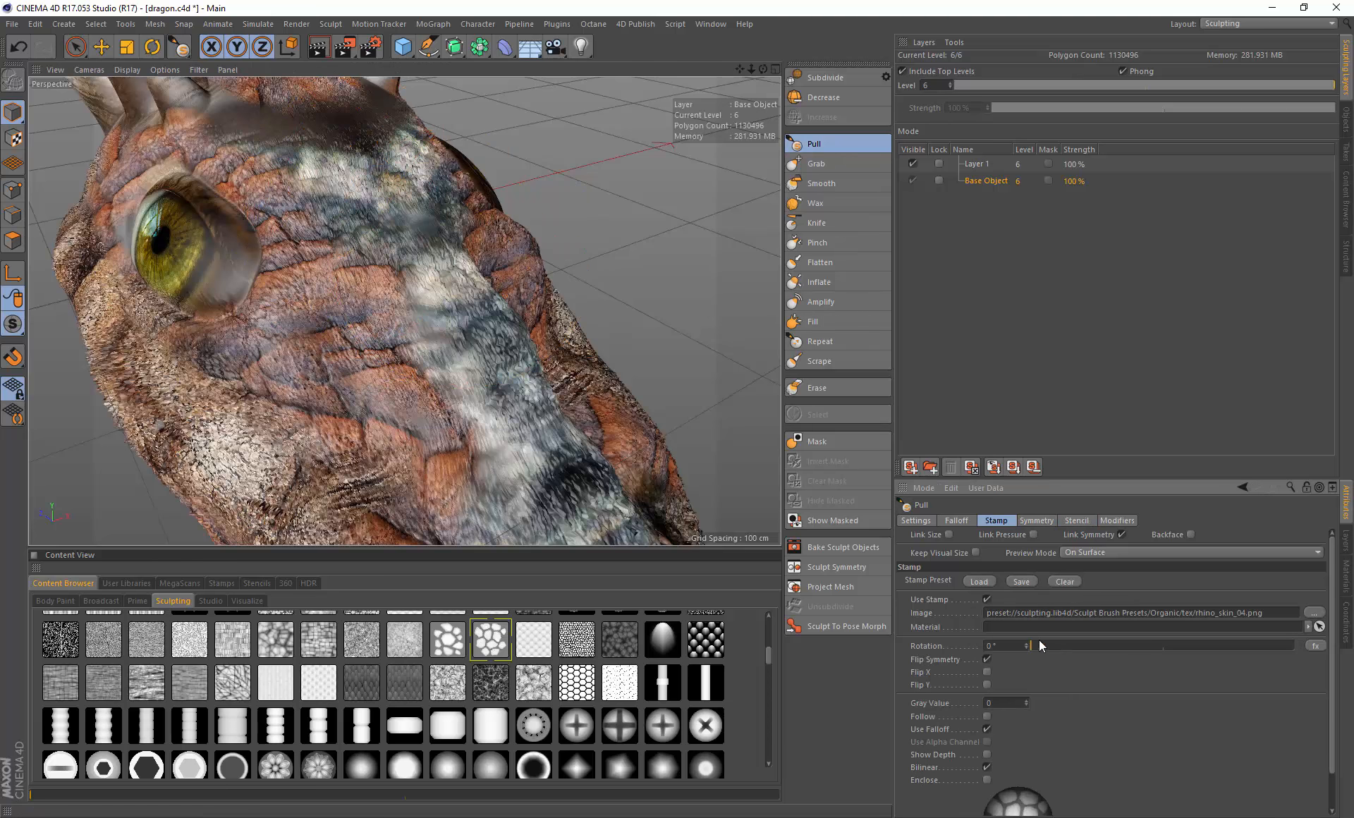
Step: Enable spacing for the Pull brush at 82.6 percent and reduce the brush size to 30.968
click(917, 522)
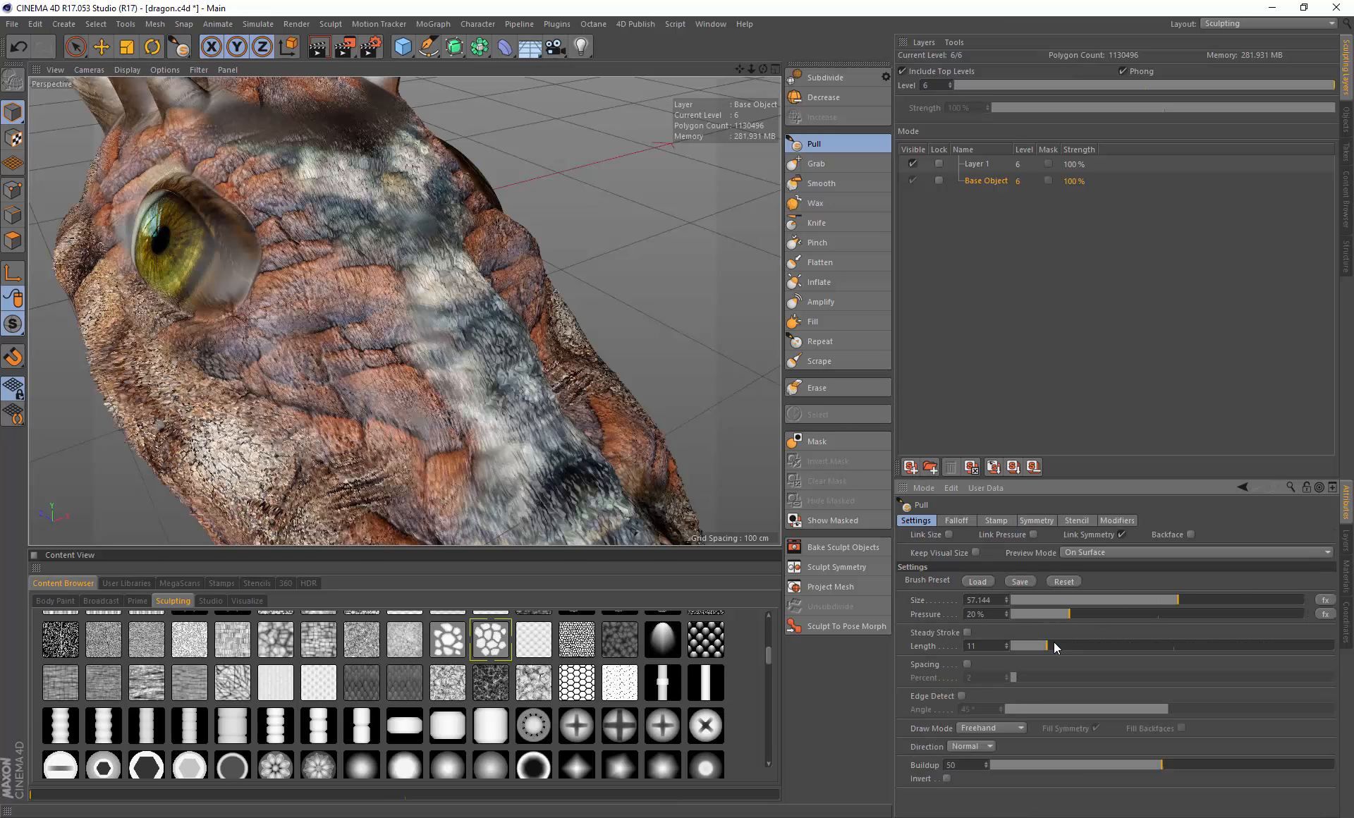
click(968, 664)
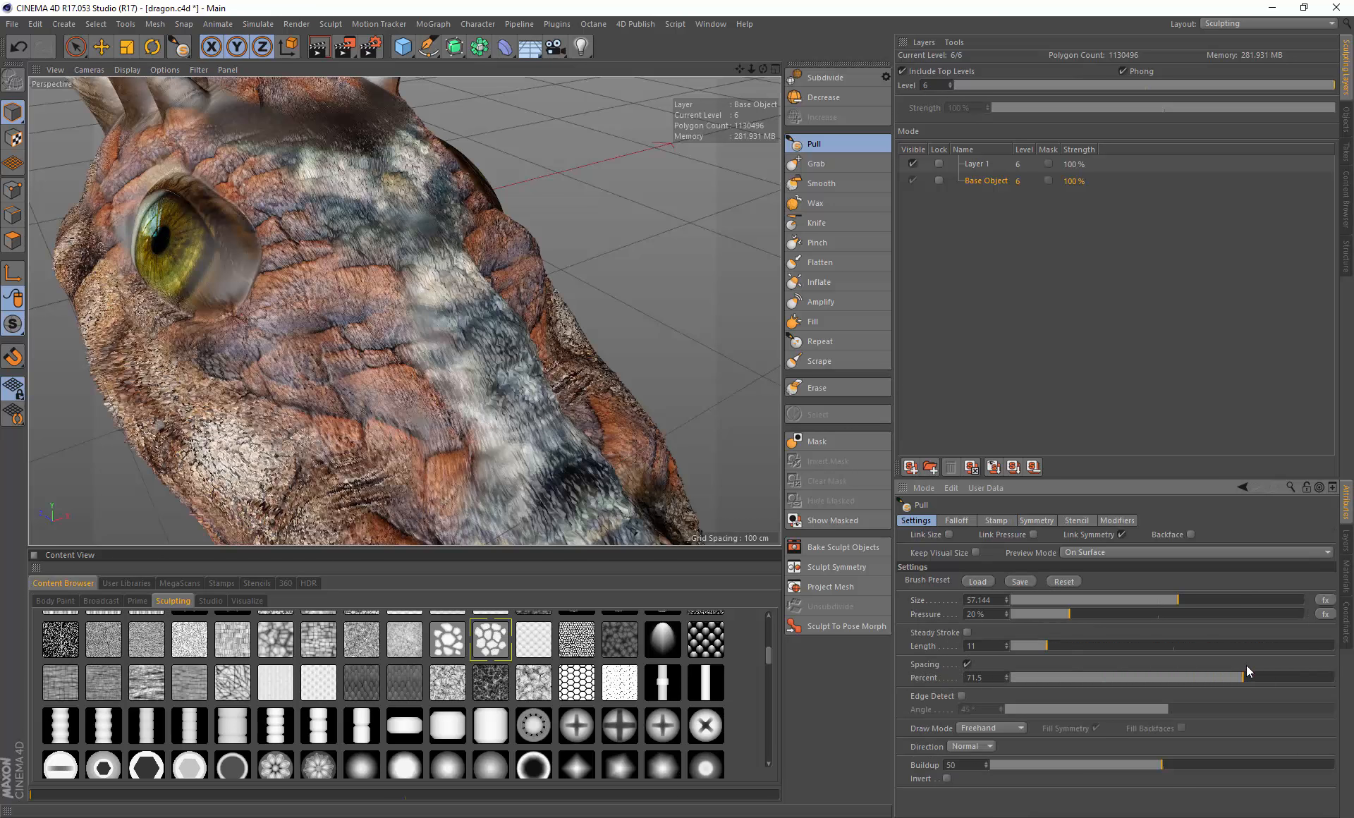
drag(1278, 671, 1275, 671)
middle_drag(440, 256, 339, 247)
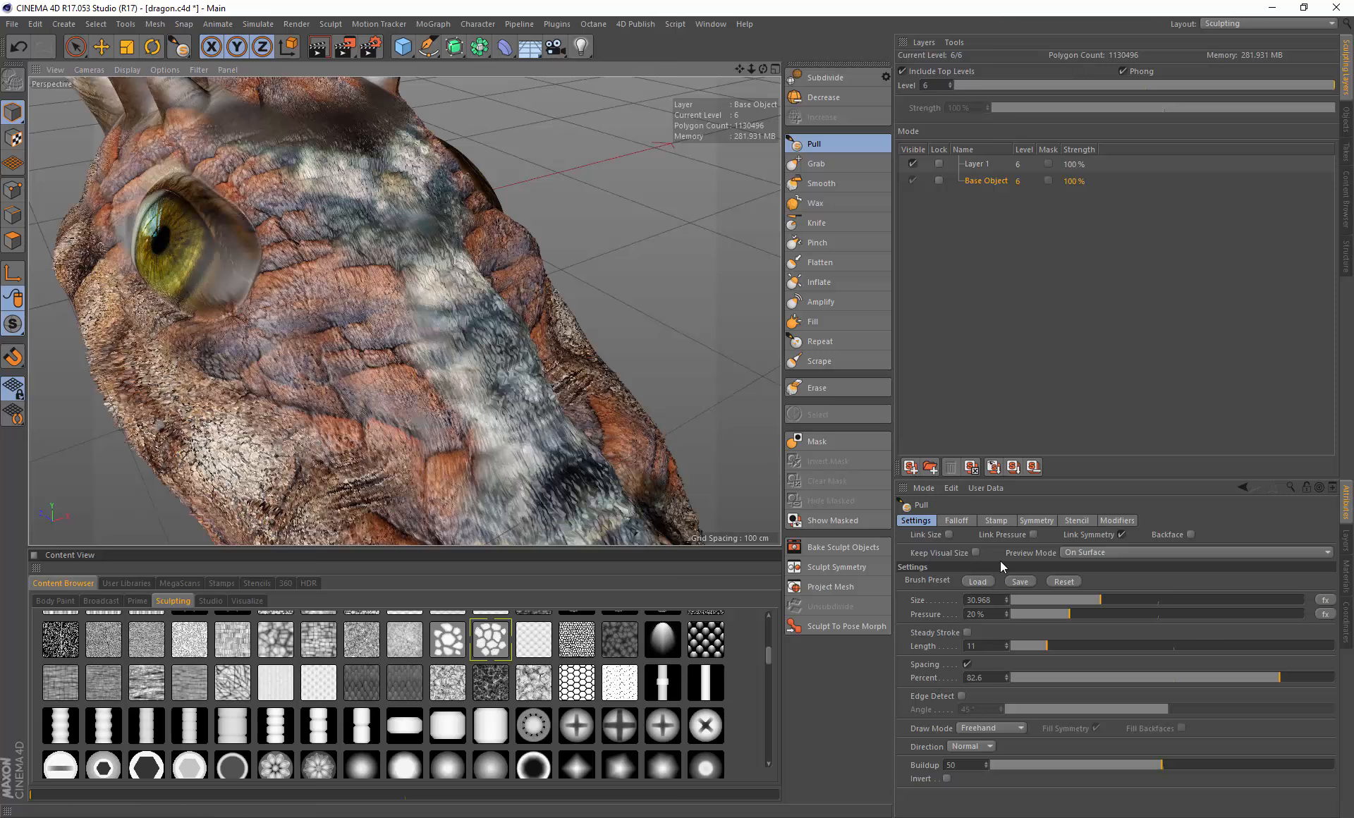
Step: Enlarge the Pull brush to 61.32 and raise its pressure to 300 percent
drag(1085, 614, 1309, 614)
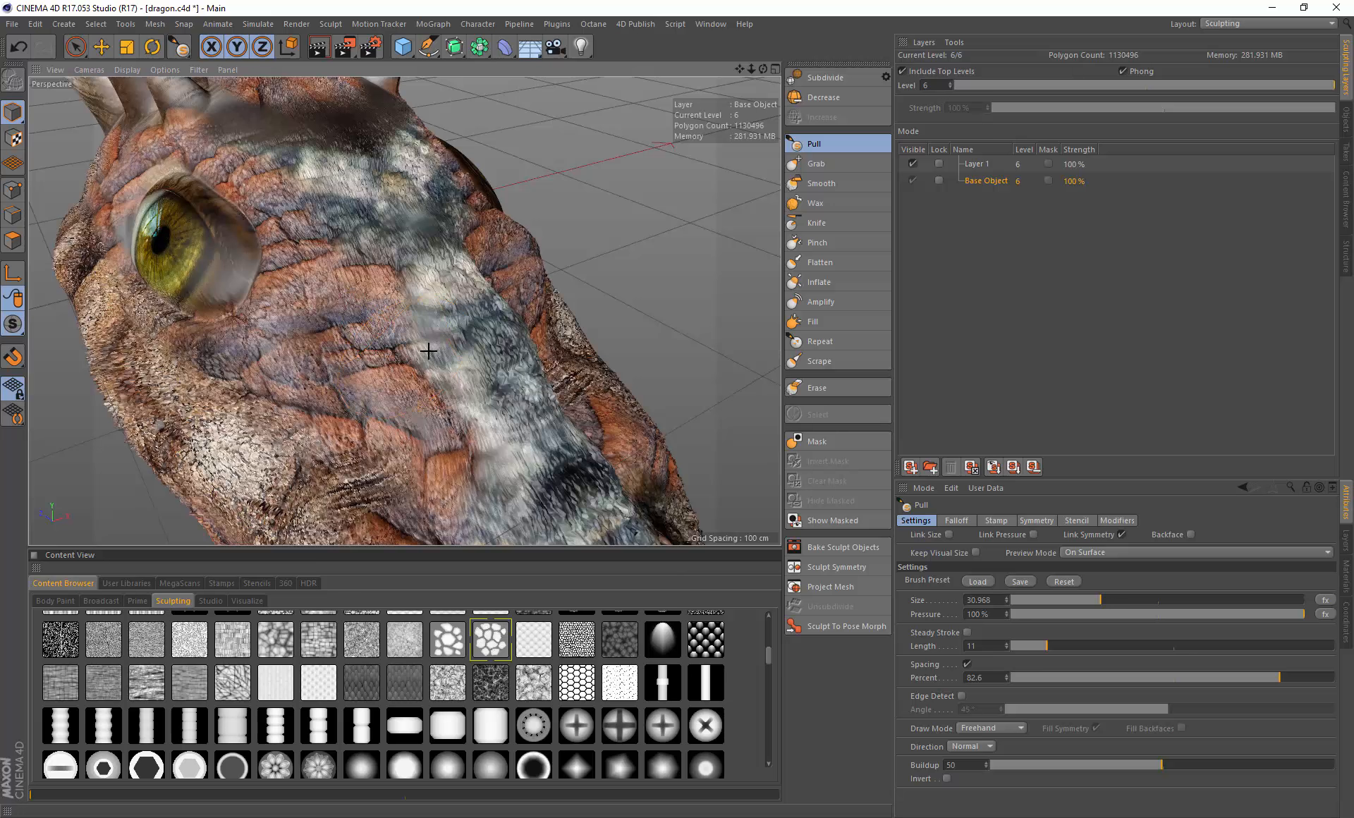
middle_drag(444, 350, 550, 349)
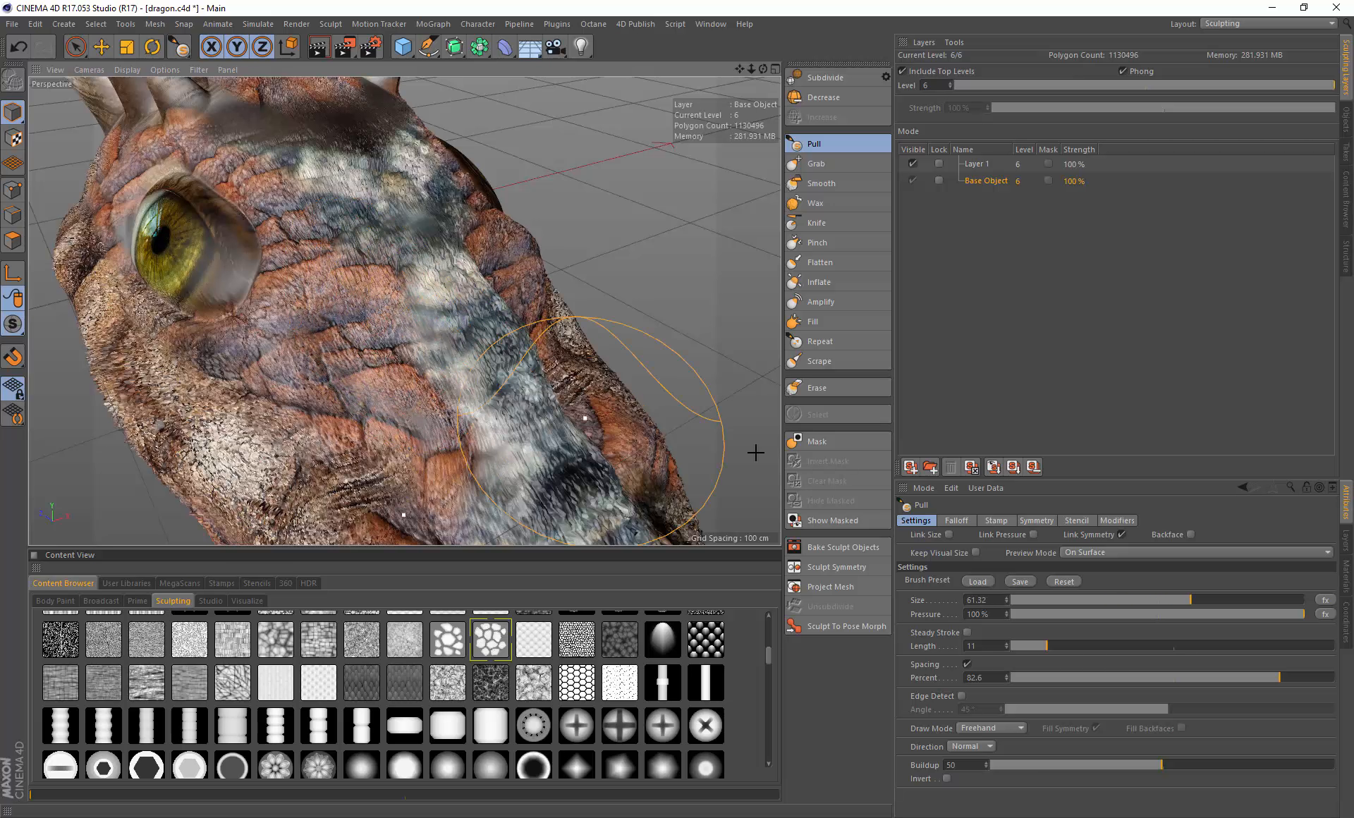
drag(1009, 611, 1021, 523)
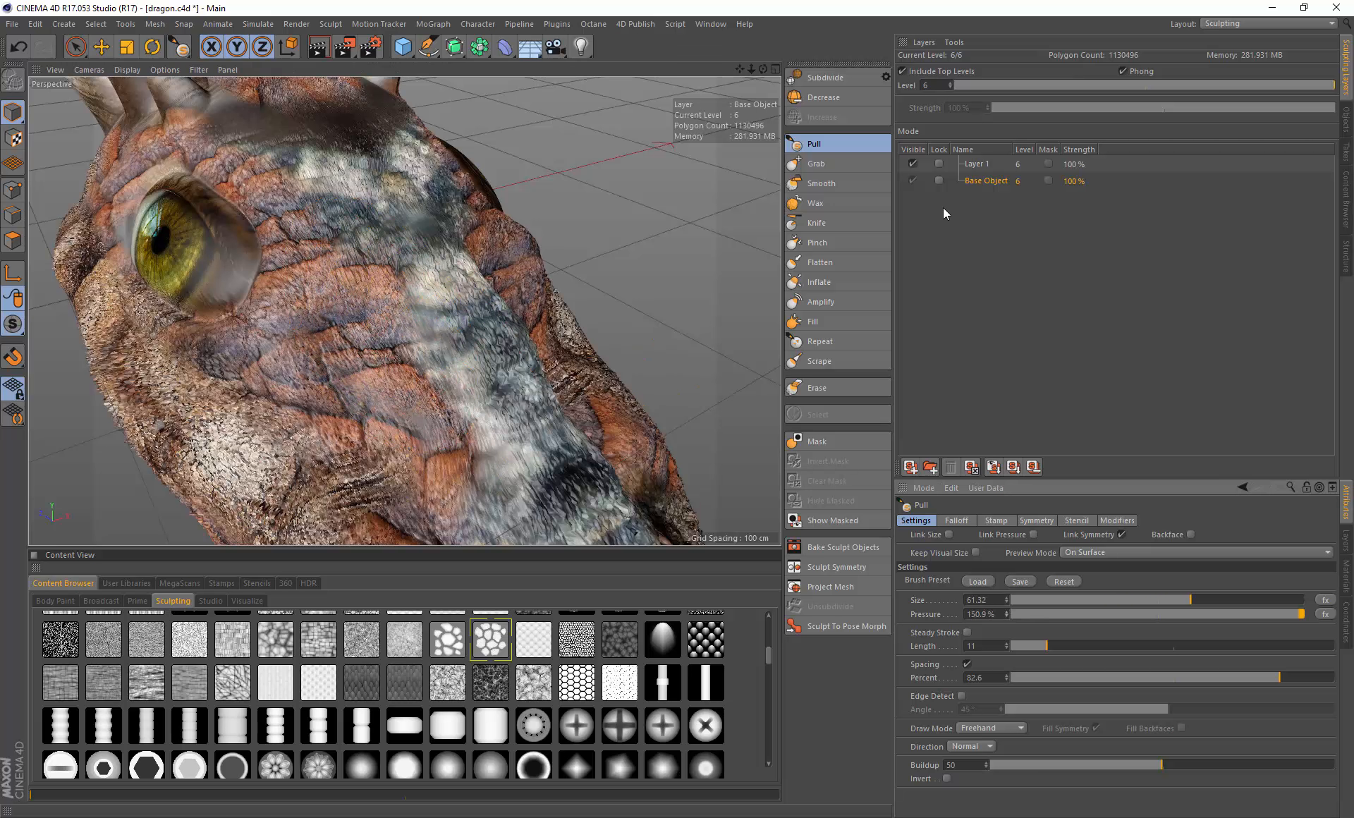
drag(1006, 617, 967, 454)
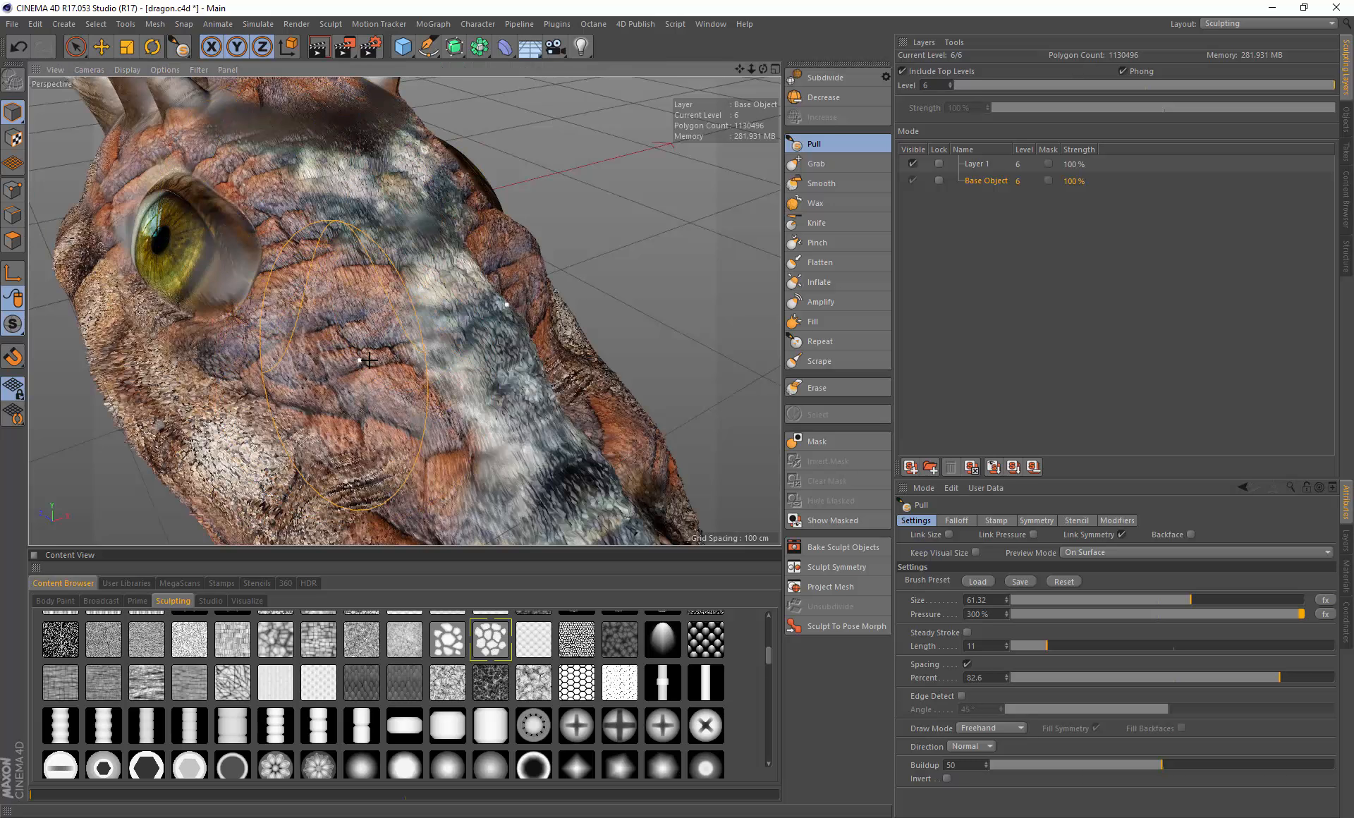
Step: Reduce the Pull brush size to 26.745 and stamp rhino-skin scales over the forehead and the area beside the eye
middle_drag(375, 361, 325, 360)
mouse_move(377, 349)
mouse_down()
mouse_move(304, 300)
mouse_move(371, 287)
mouse_move(382, 267)
mouse_up()
drag(448, 401, 462, 429)
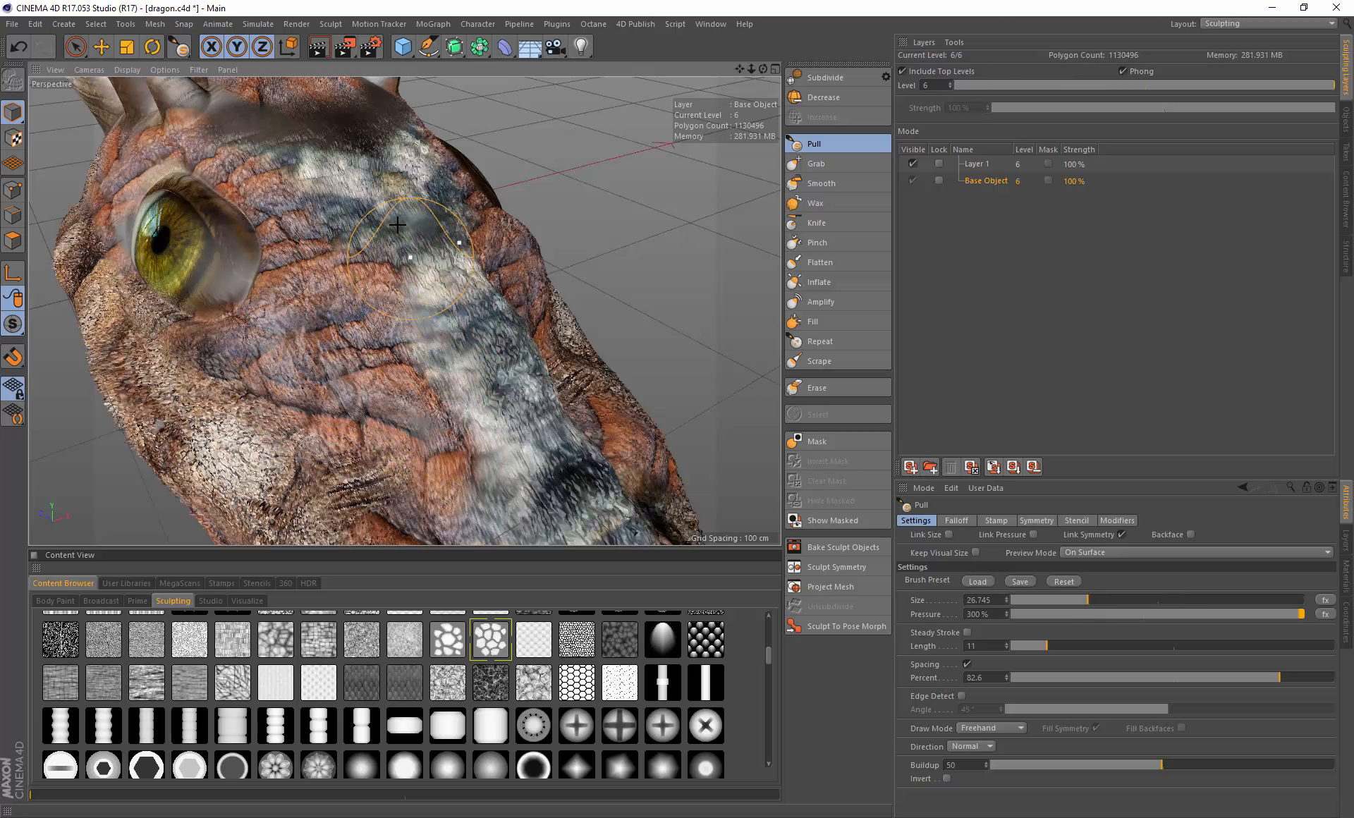
mouse_move(377, 237)
mouse_down()
mouse_move(336, 172)
mouse_move(316, 234)
mouse_move(338, 331)
mouse_move(487, 455)
mouse_move(459, 409)
mouse_move(493, 466)
mouse_up()
mouse_move(365, 438)
mouse_down()
mouse_move(494, 303)
mouse_move(461, 284)
mouse_up()
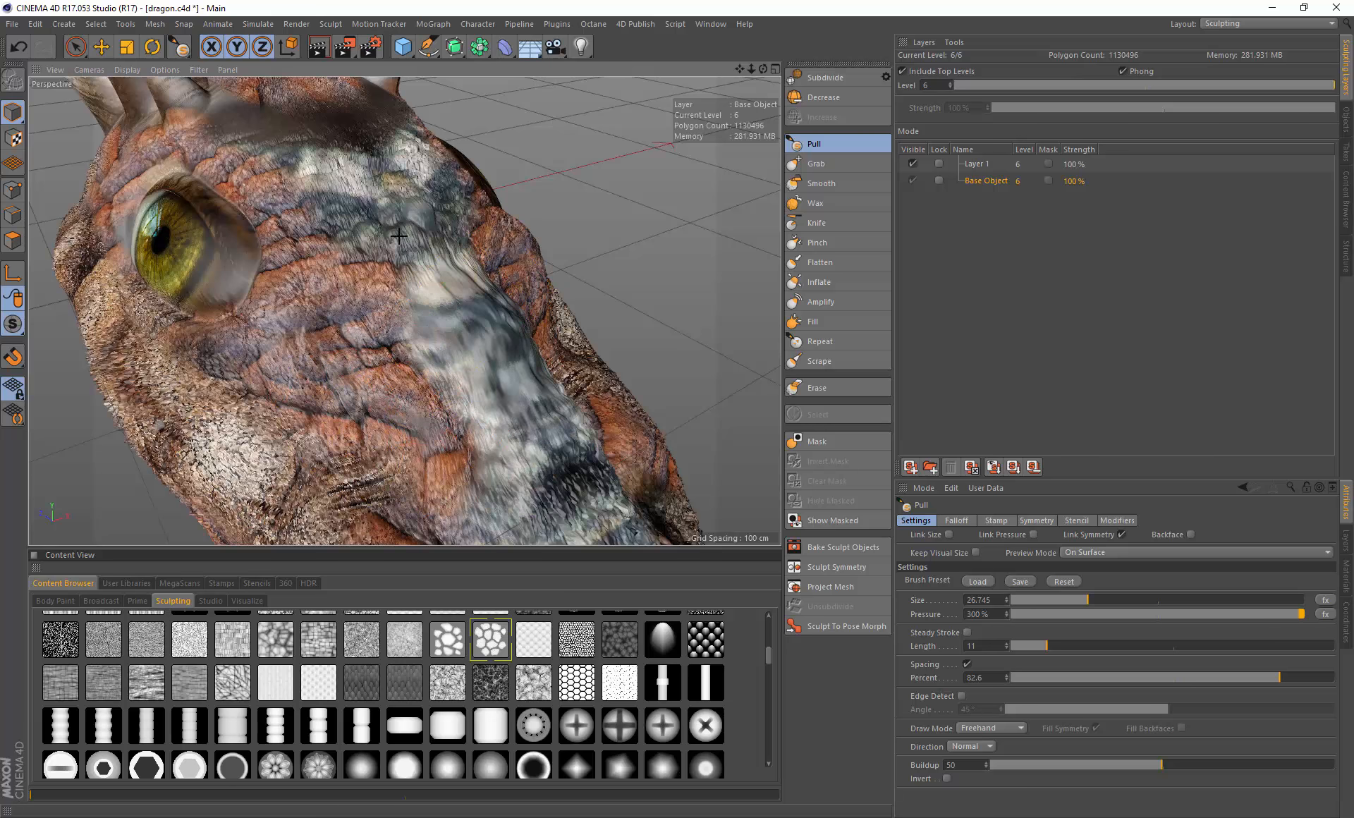
mouse_move(399, 236)
mouse_down()
mouse_move(362, 242)
mouse_move(315, 323)
mouse_move(397, 417)
mouse_move(353, 459)
mouse_move(427, 433)
mouse_move(468, 442)
mouse_up()
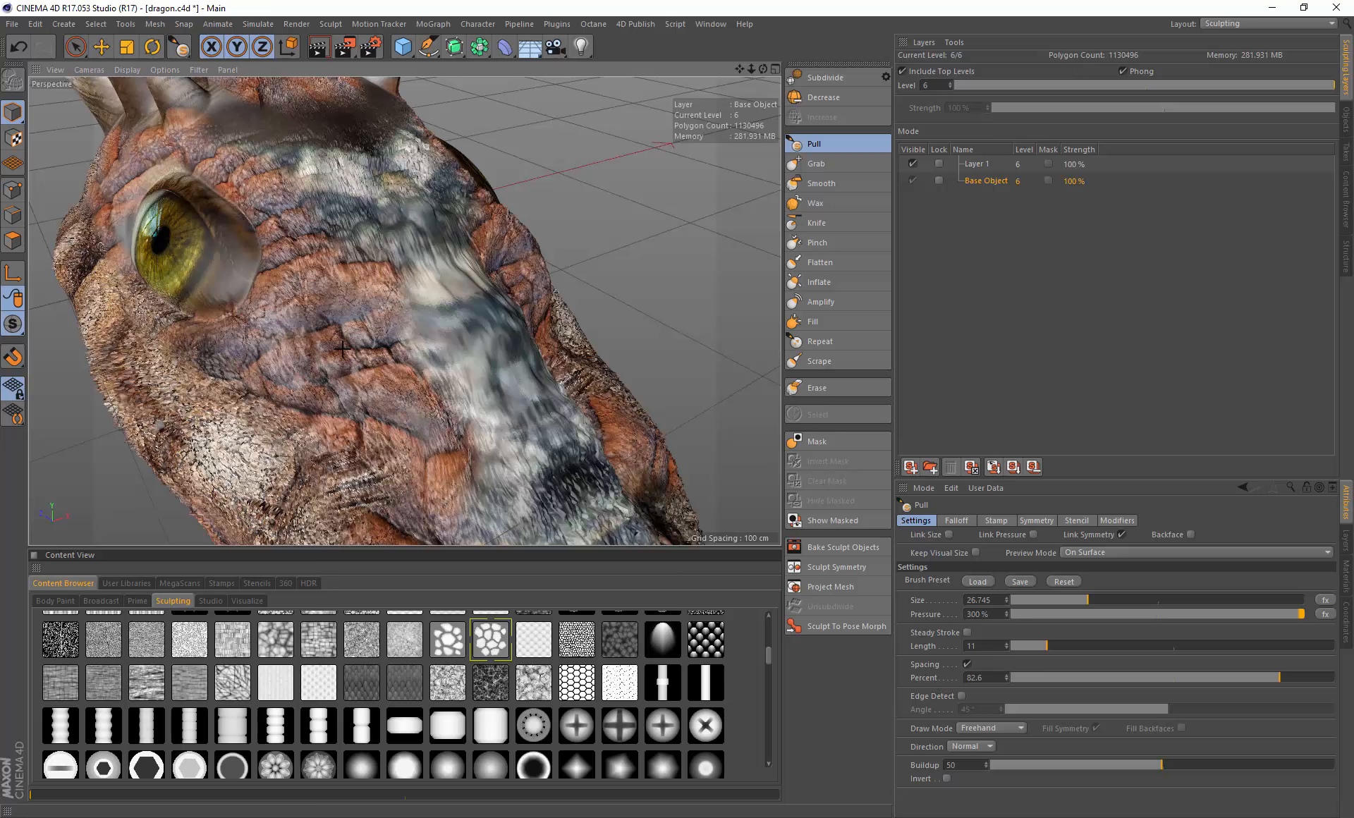
mouse_move(406, 415)
mouse_down()
mouse_move(304, 427)
mouse_move(289, 409)
mouse_move(366, 349)
mouse_move(344, 187)
mouse_move(303, 268)
mouse_up()
Step: Hide Layer 1 and make the Base Object the active sculpting layer
alt+drag(276, 339, 387, 281)
alt+drag(381, 384, 478, 382)
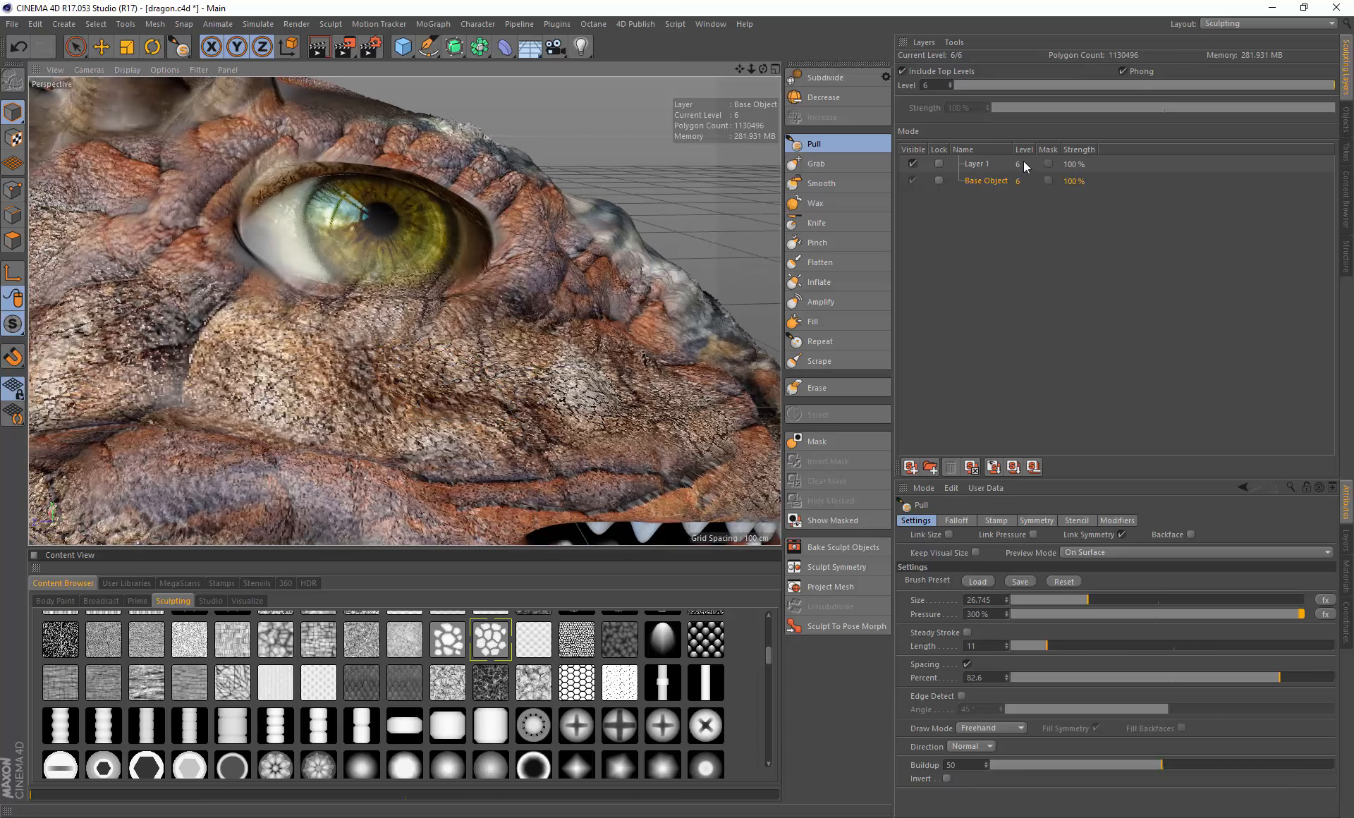
click(988, 163)
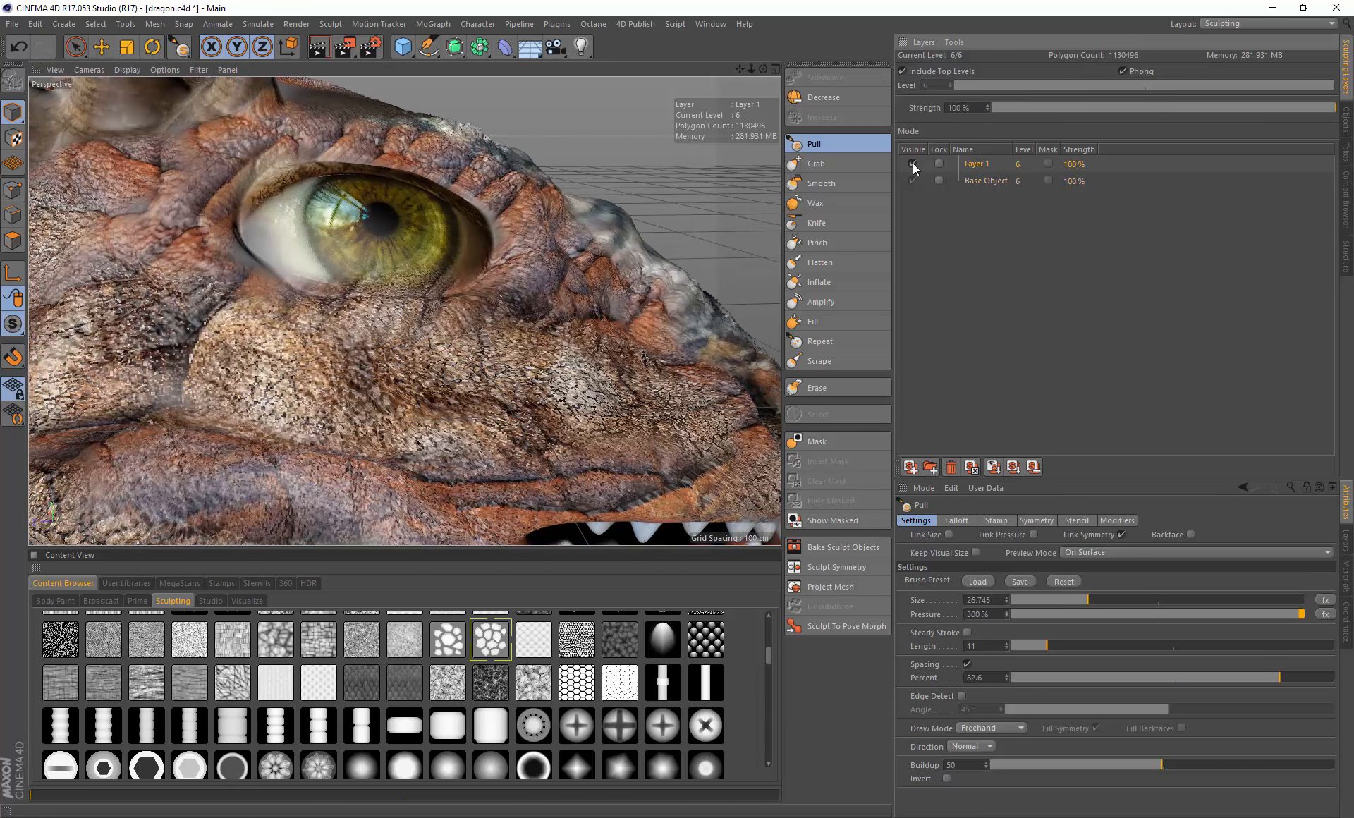
click(913, 165)
mouse_move(438, 310)
alt+mouse_down()
mouse_move(343, 341)
mouse_move(445, 314)
alt+mouse_up()
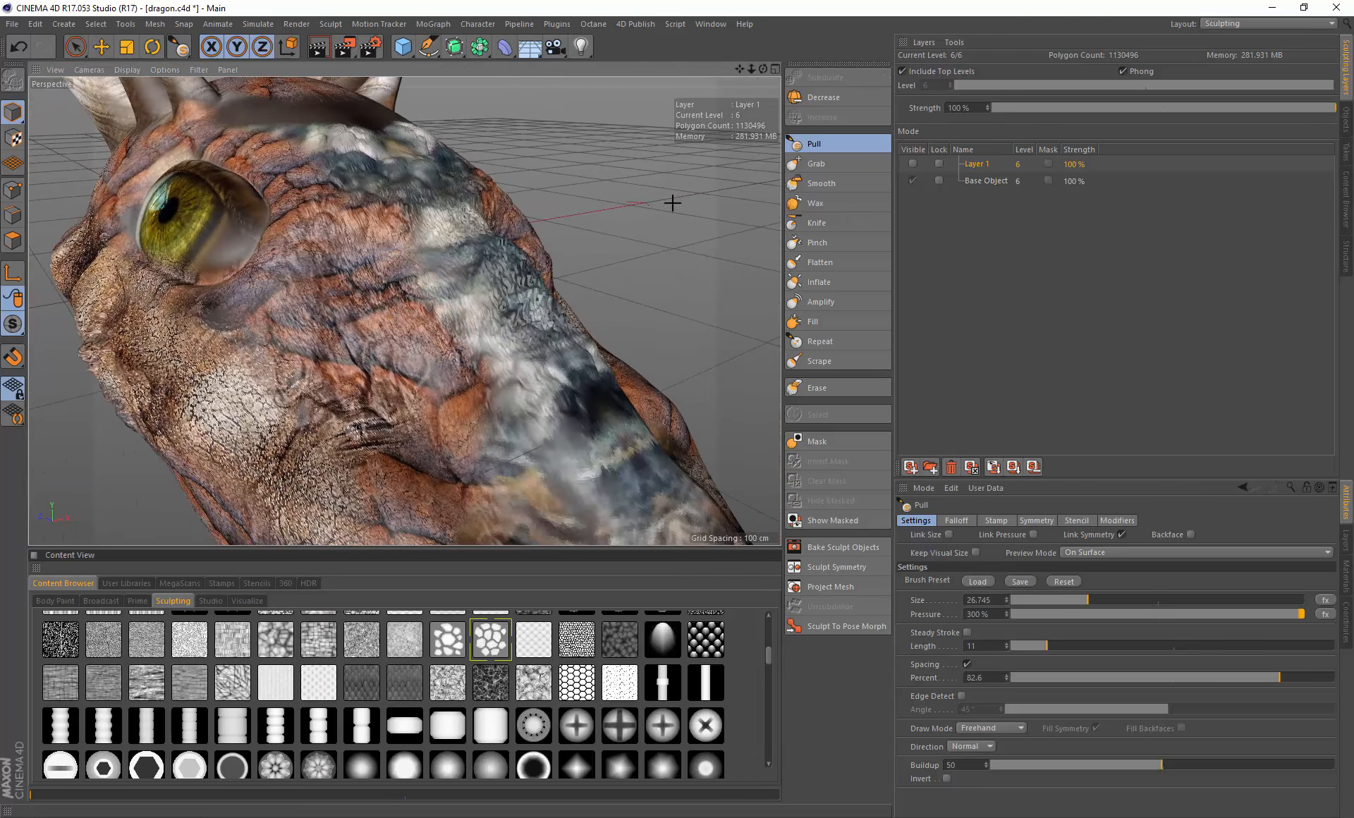
mouse_move(370, 292)
alt+mouse_down()
mouse_move(465, 236)
mouse_move(345, 397)
alt+mouse_up()
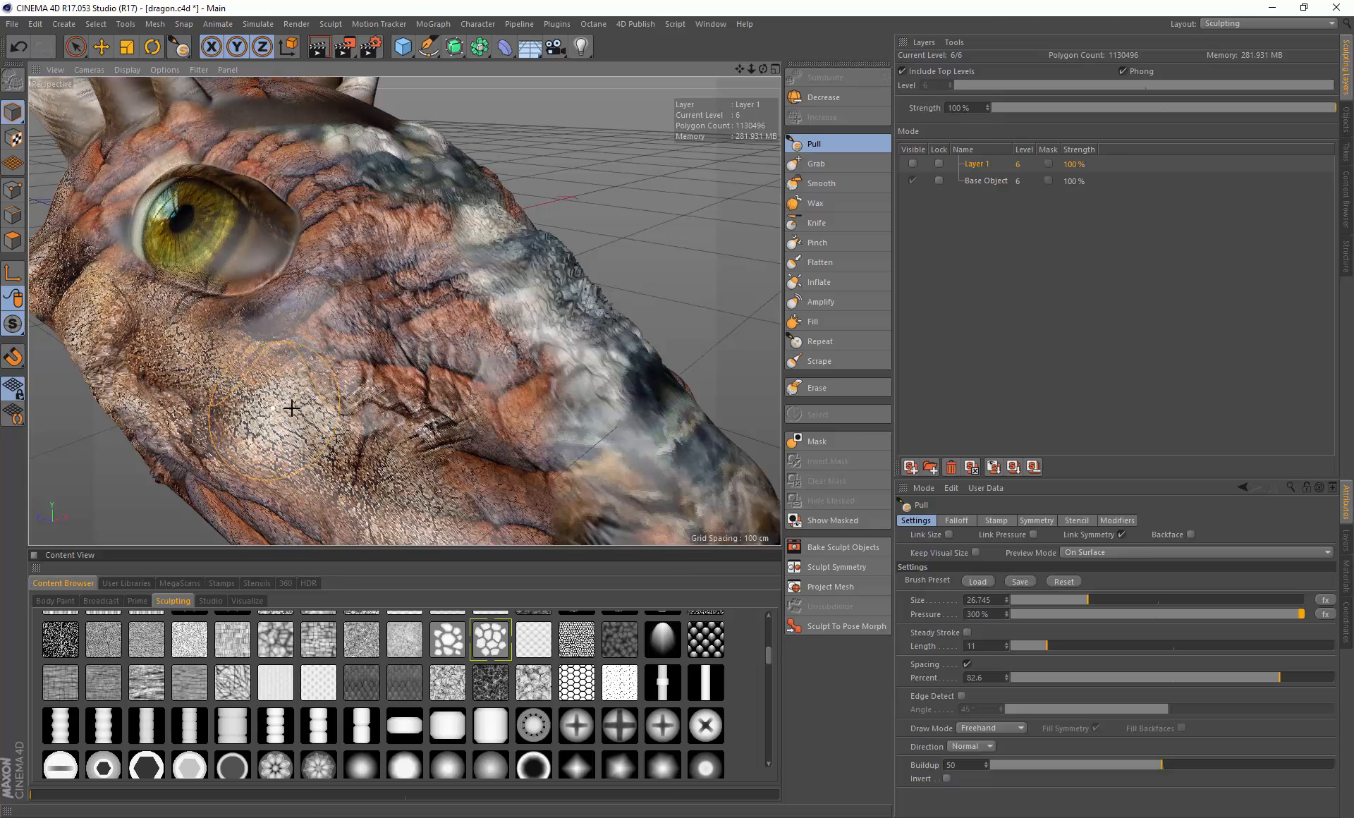
click(945, 181)
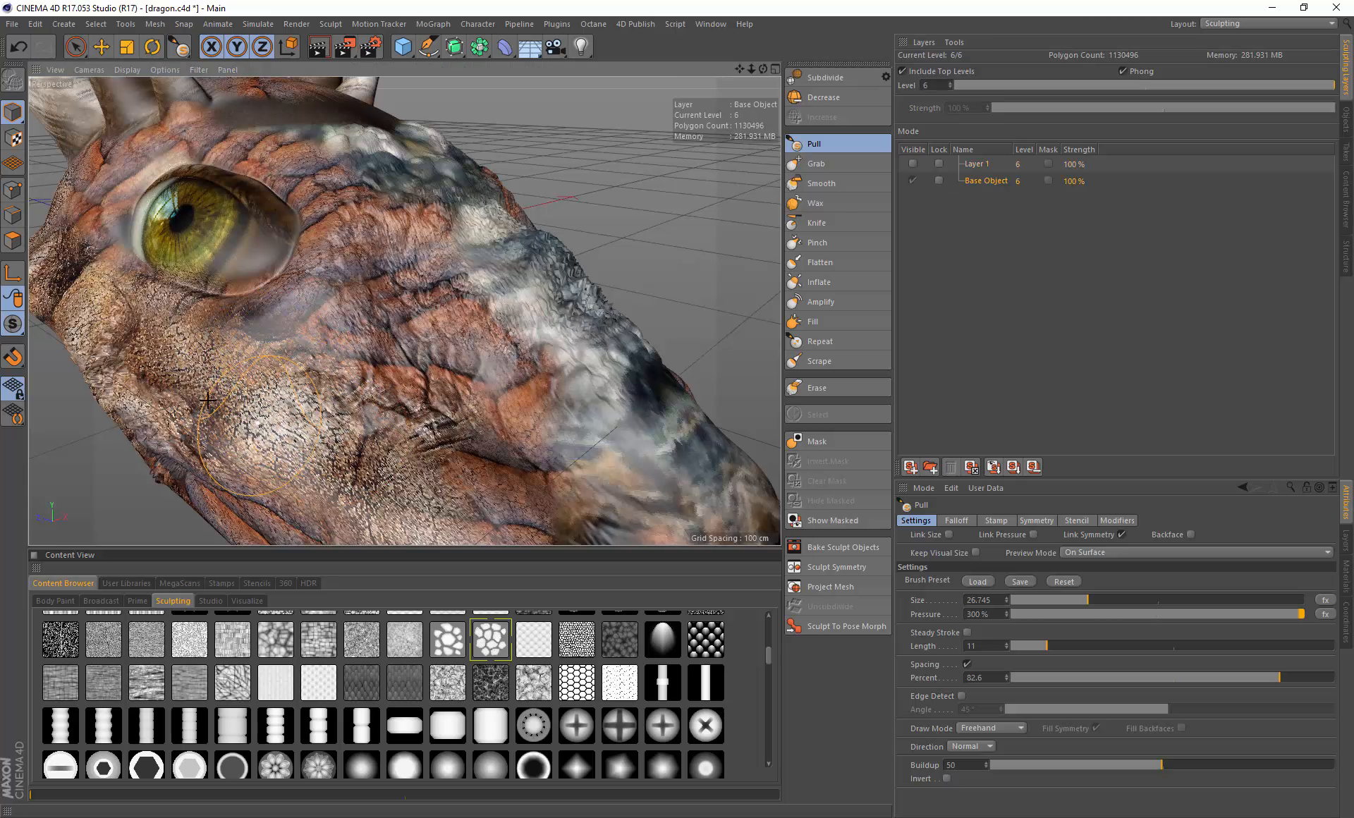
Step: Stamp scale detail onto the Base Object over the pale cheek patch and along the grey snout ridge
drag(274, 413, 194, 379)
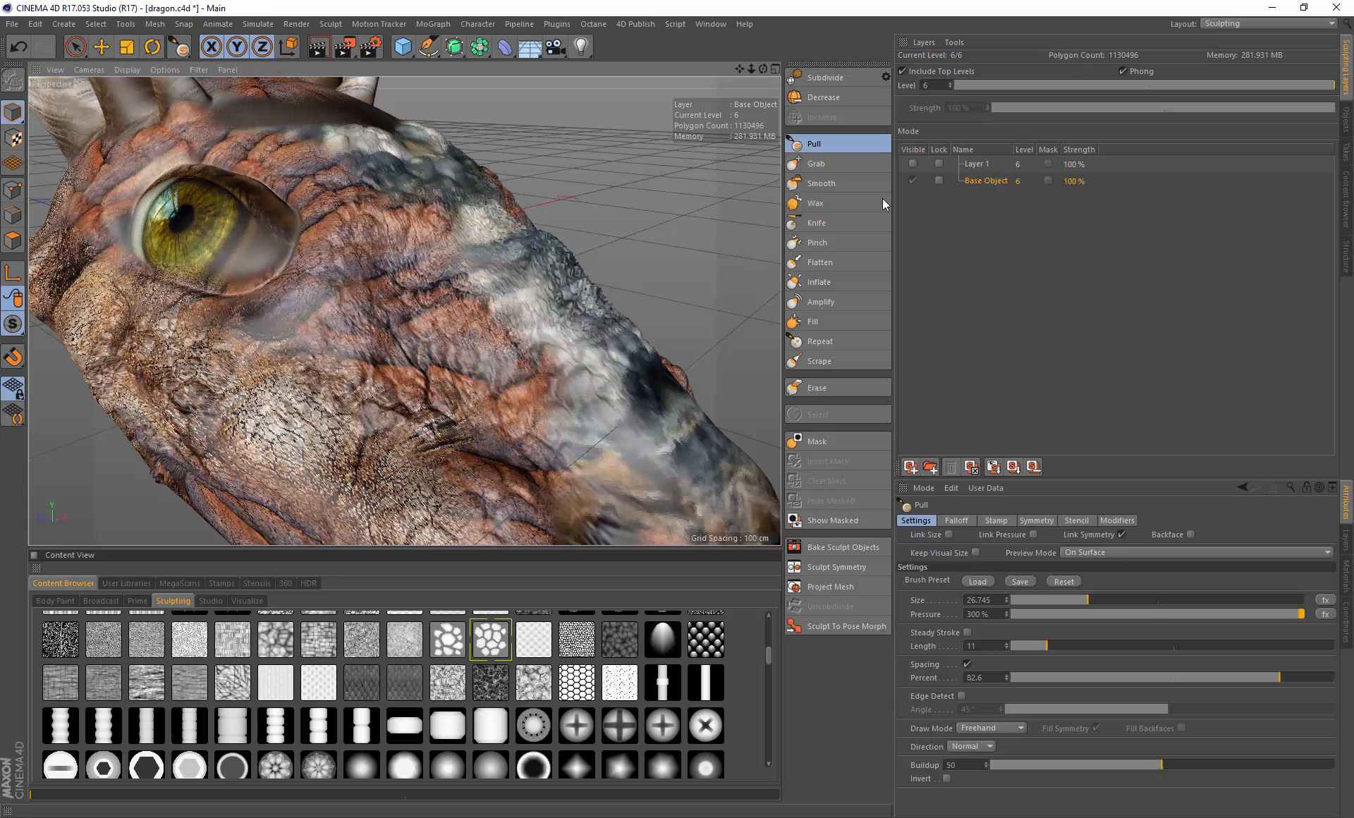
mouse_move(434, 359)
alt+mouse_down()
mouse_move(409, 388)
mouse_move(330, 418)
alt+mouse_up()
mouse_move(311, 335)
mouse_down()
mouse_move(288, 371)
mouse_move(315, 404)
mouse_move(360, 286)
mouse_move(361, 397)
mouse_up()
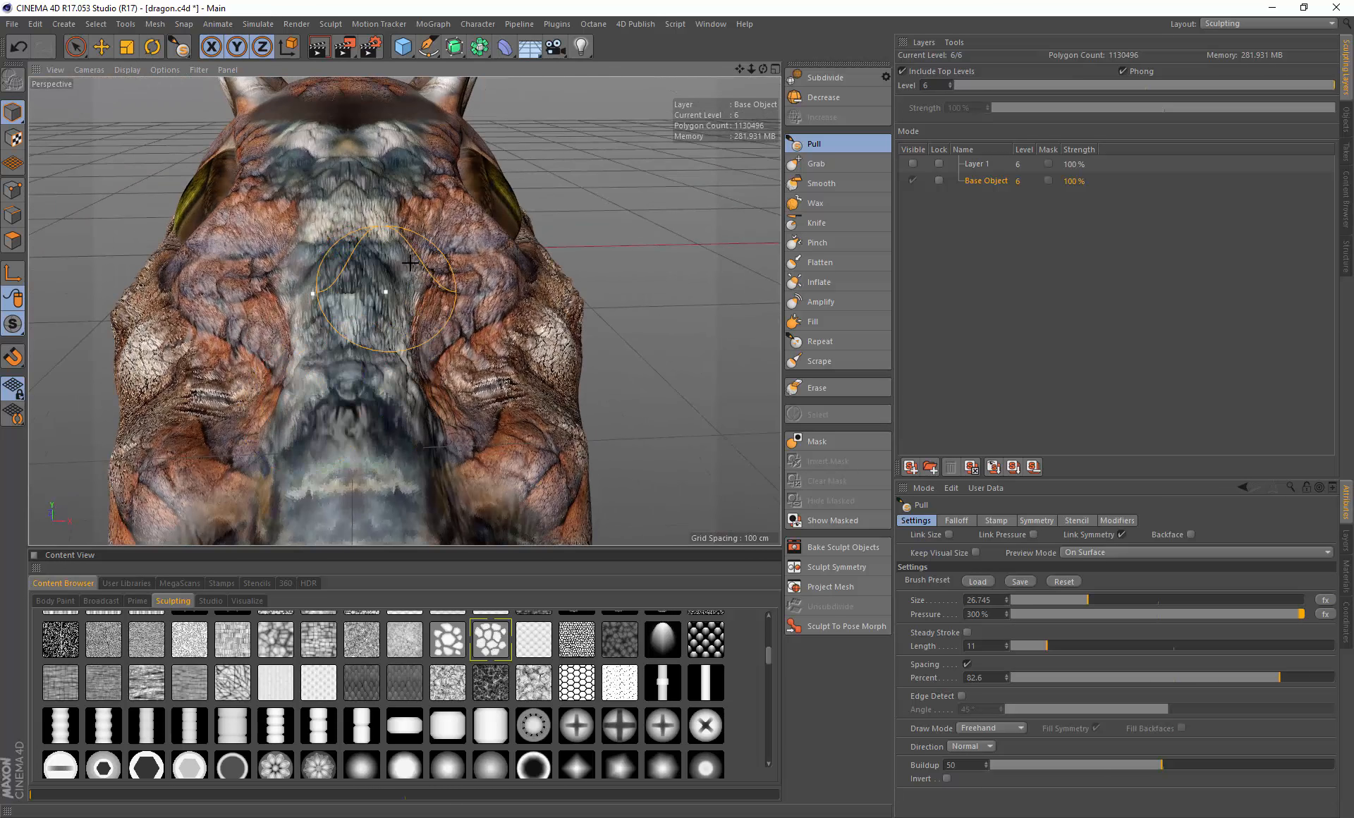
mouse_move(355, 288)
mouse_down()
mouse_move(362, 269)
mouse_move(347, 352)
mouse_move(360, 173)
mouse_up()
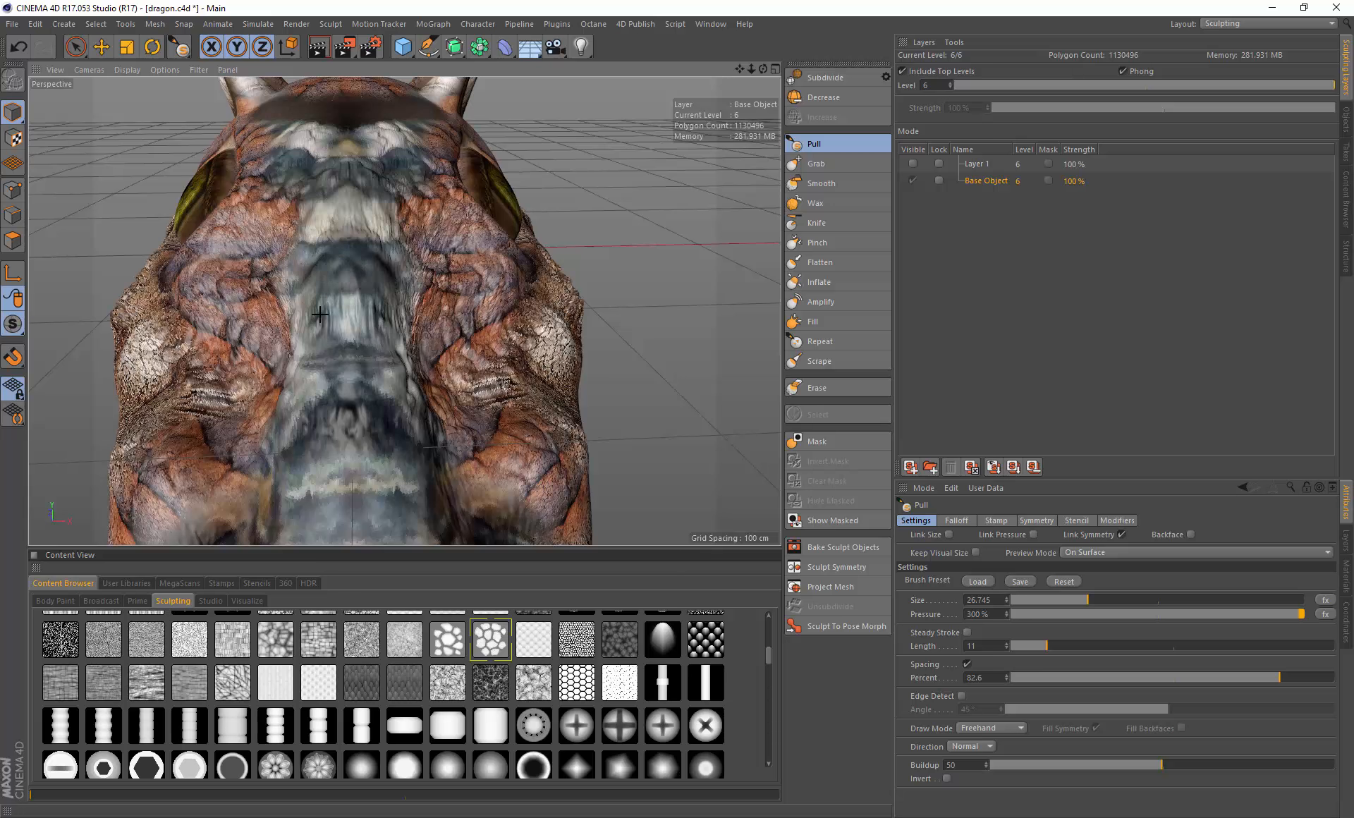
mouse_move(360, 417)
mouse_down()
mouse_move(345, 223)
mouse_move(358, 204)
mouse_up()
mouse_move(408, 438)
alt+mouse_down()
mouse_move(396, 361)
mouse_move(356, 384)
mouse_move(400, 428)
alt+mouse_up()
Step: Stamp scales with the Pull brush across the side of the face, below and behind the eye, and onto the lower jaw
alt+drag(481, 391, 386, 411)
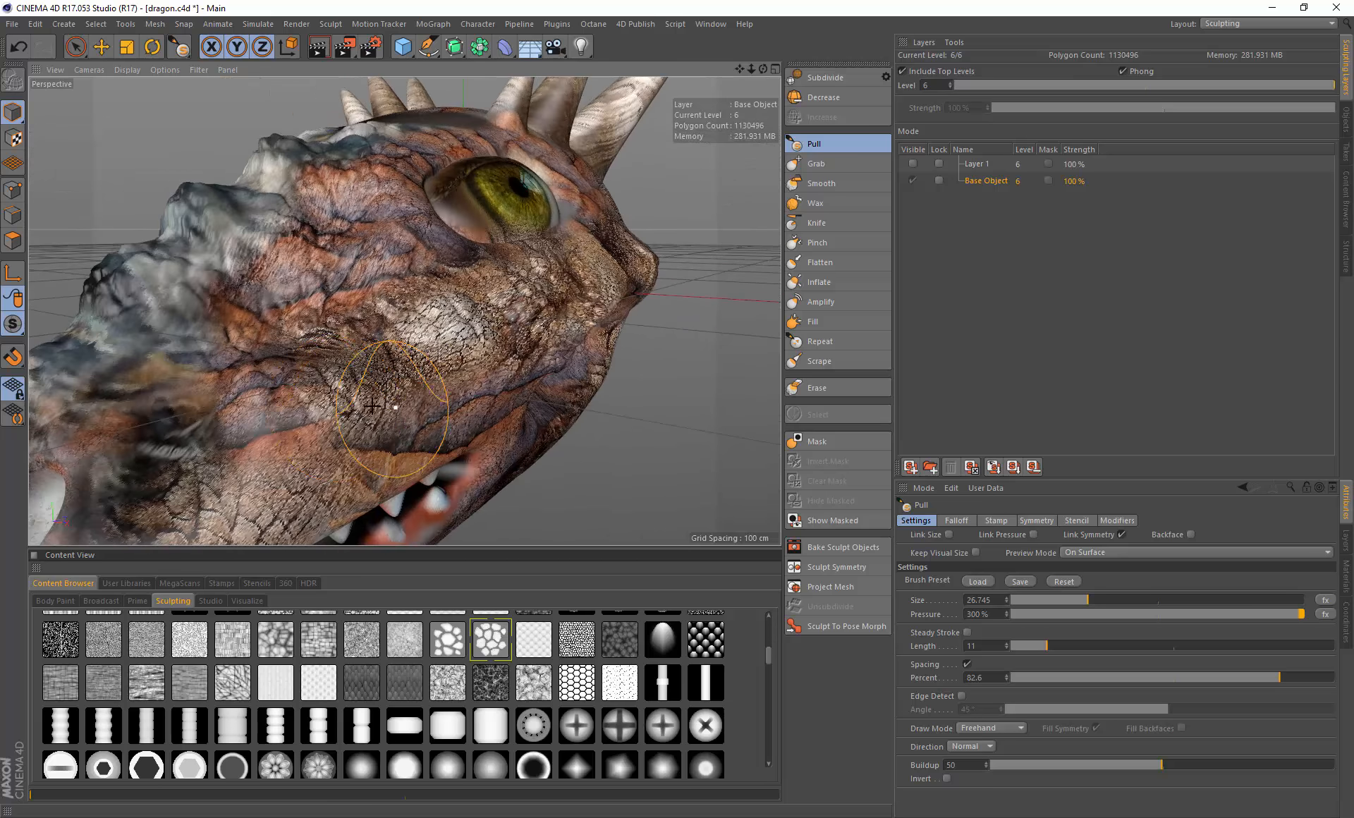
alt+drag(324, 341, 326, 363)
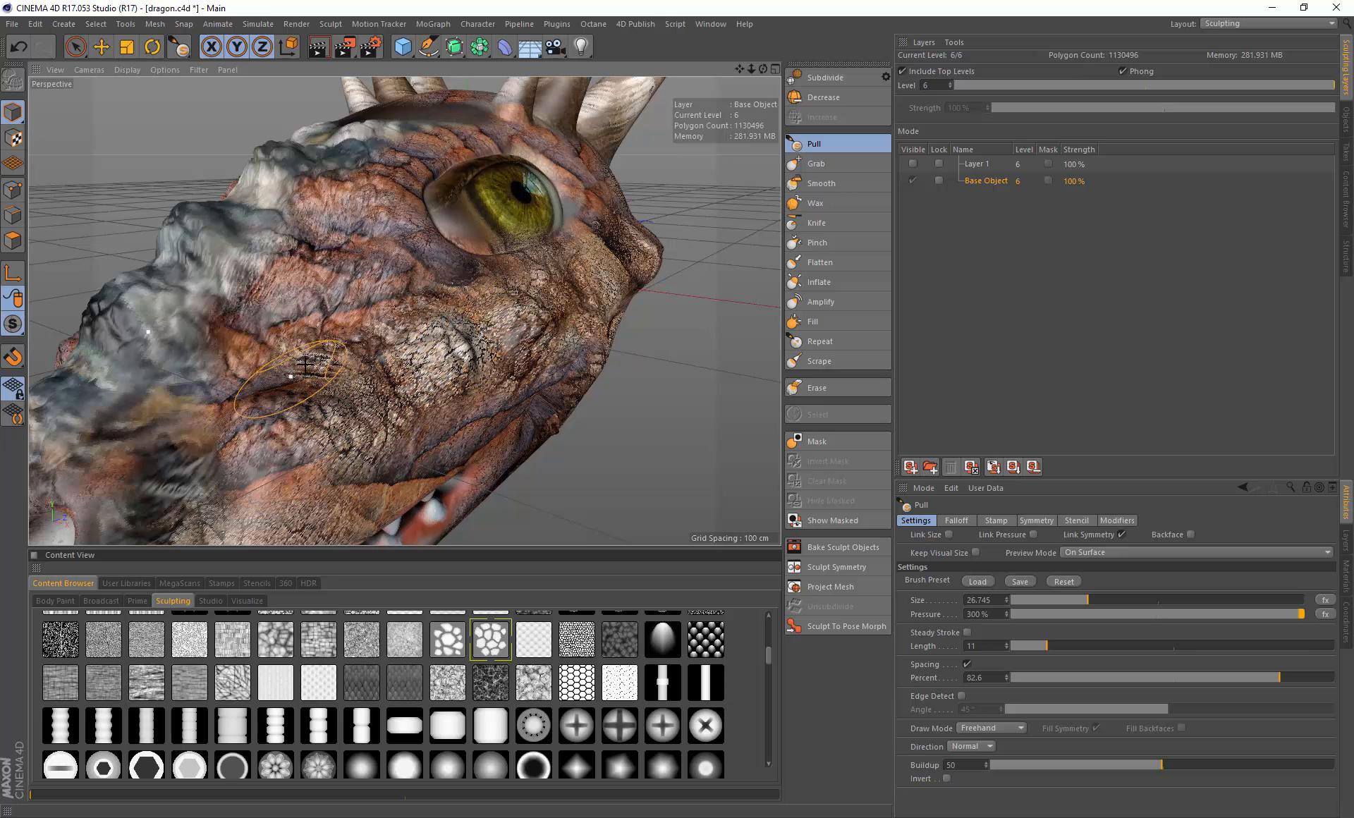
alt+drag(306, 366, 398, 262)
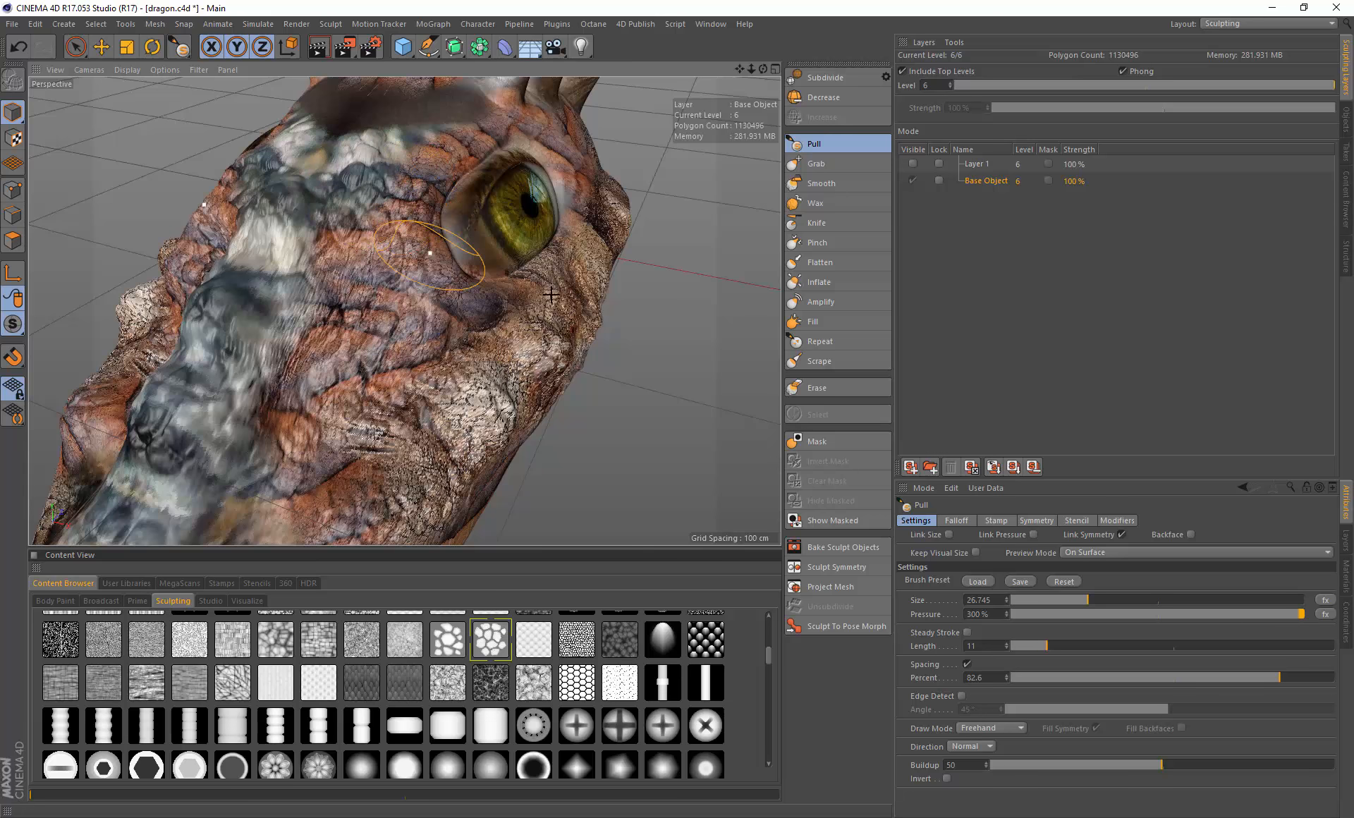
alt+drag(578, 312, 625, 169)
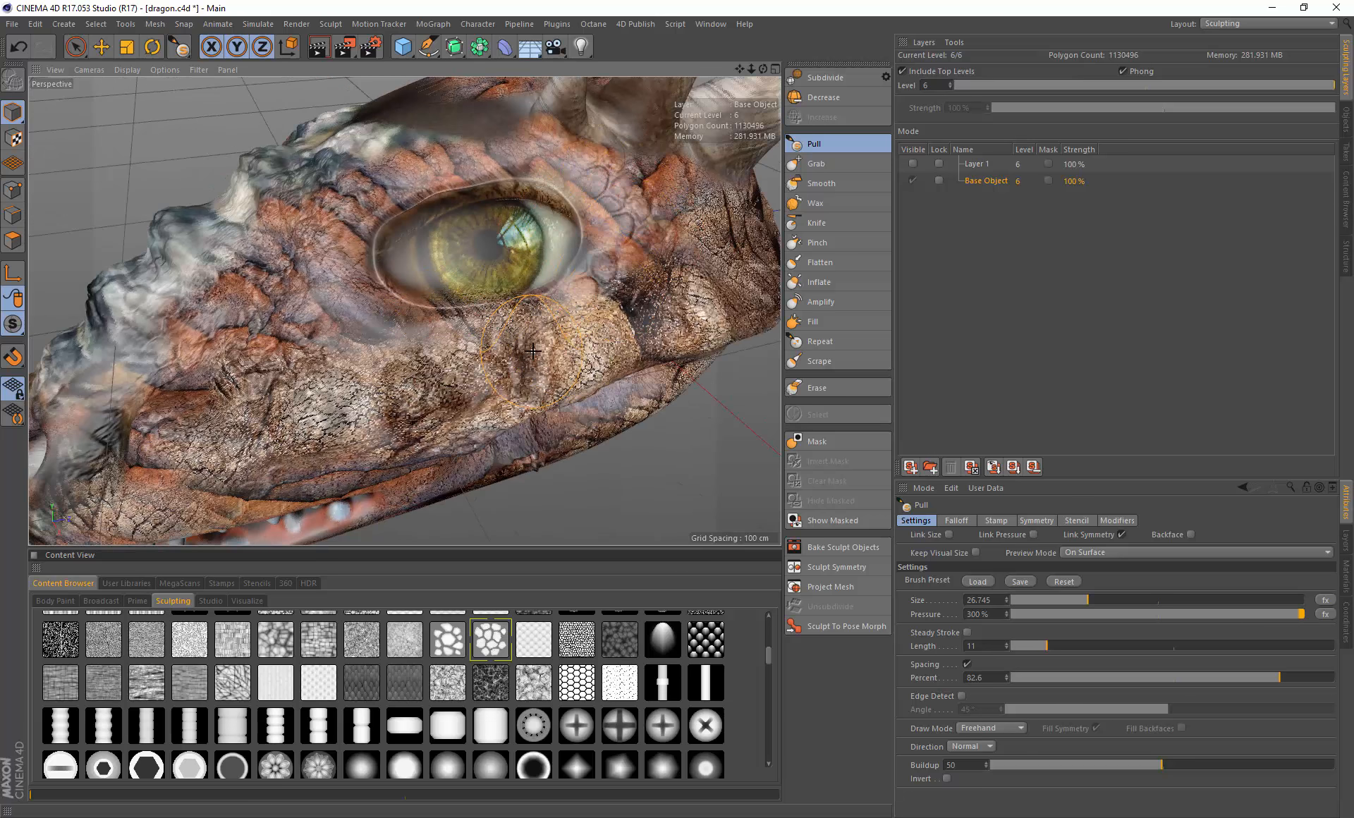
alt+drag(529, 305, 557, 353)
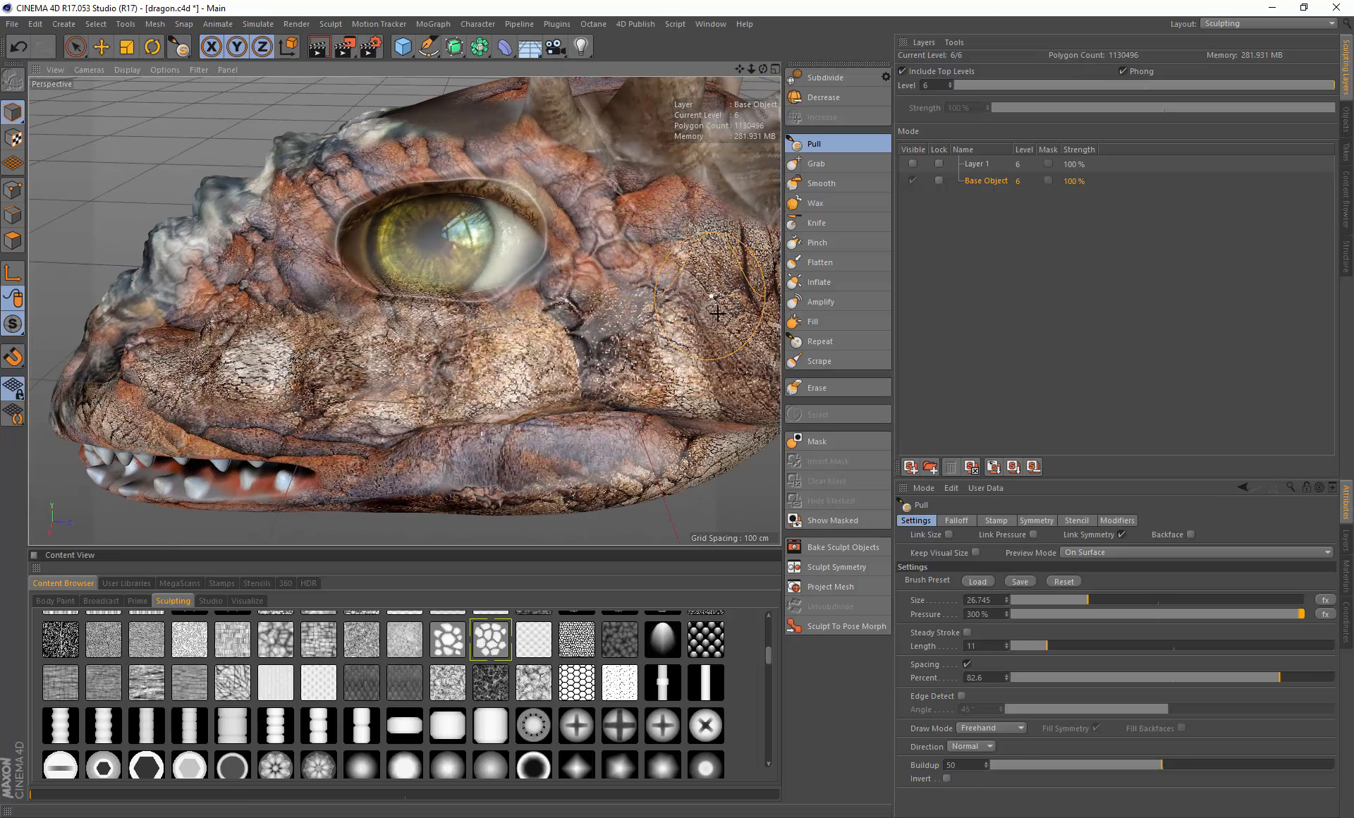
alt+drag(698, 261, 618, 305)
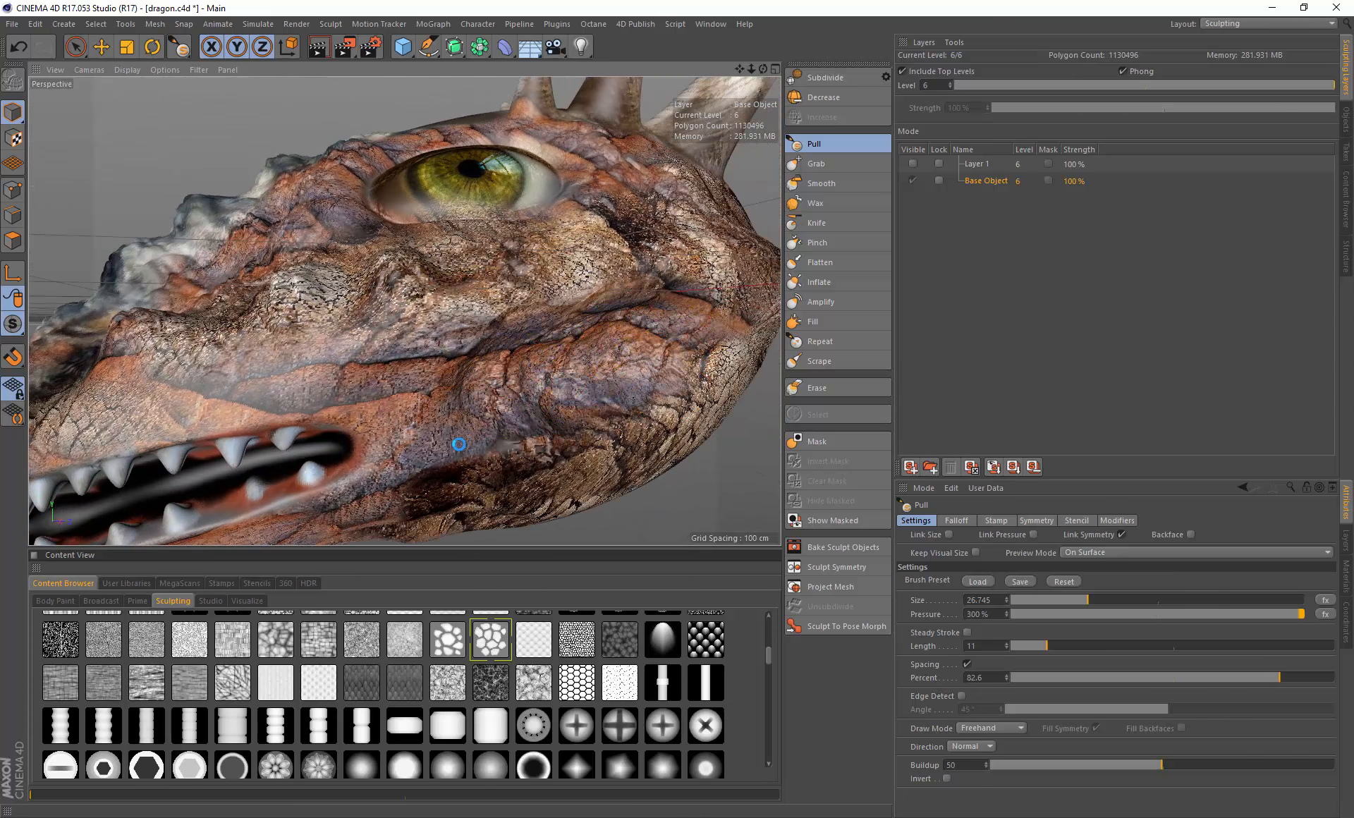
alt+drag(346, 314, 443, 374)
scroll(430, 379, down, 4)
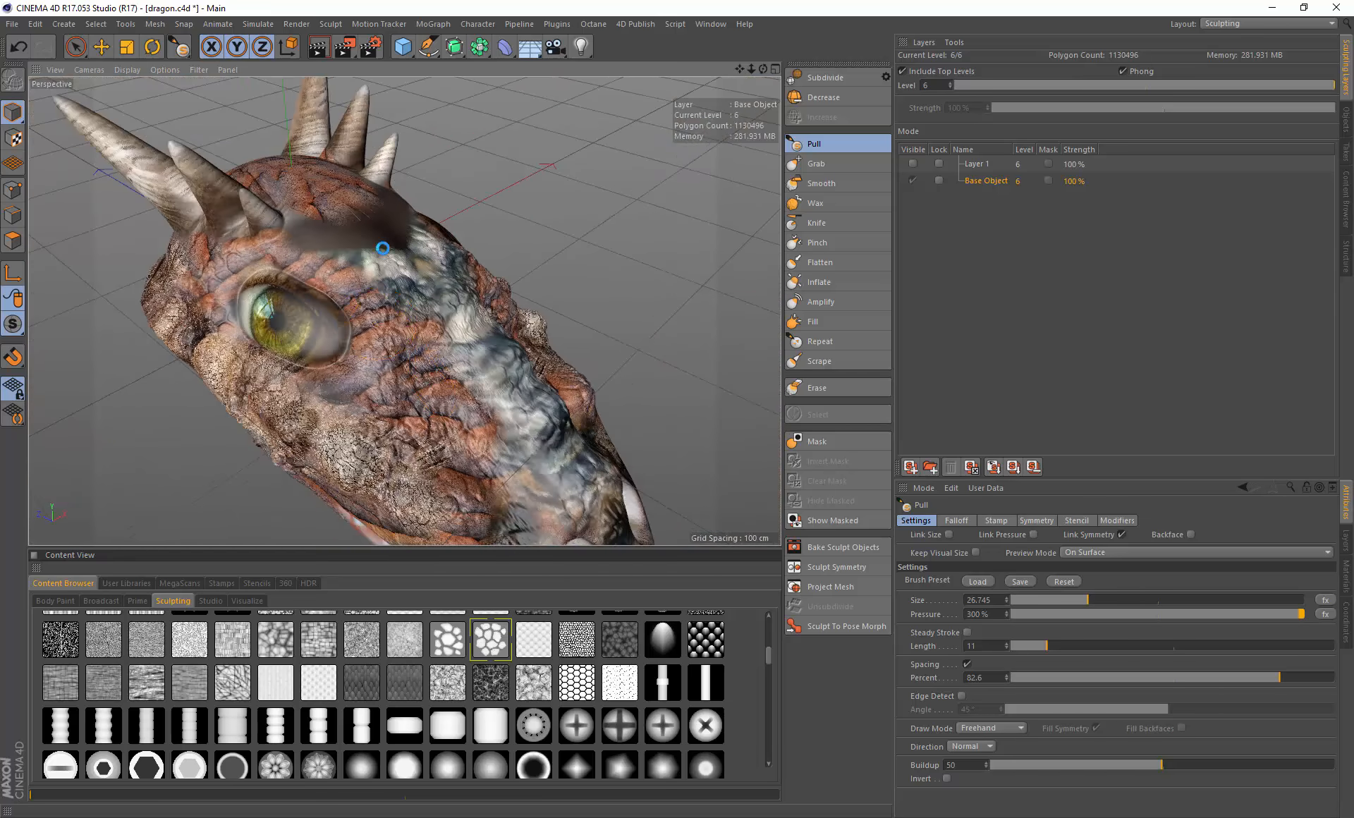
Step: Stamp large scales on the dark, smooth patch of the brow between the eye and the front horns
drag(383, 247, 338, 238)
mouse_move(337, 238)
alt+mouse_down()
mouse_move(402, 303)
mouse_move(255, 171)
alt+mouse_up()
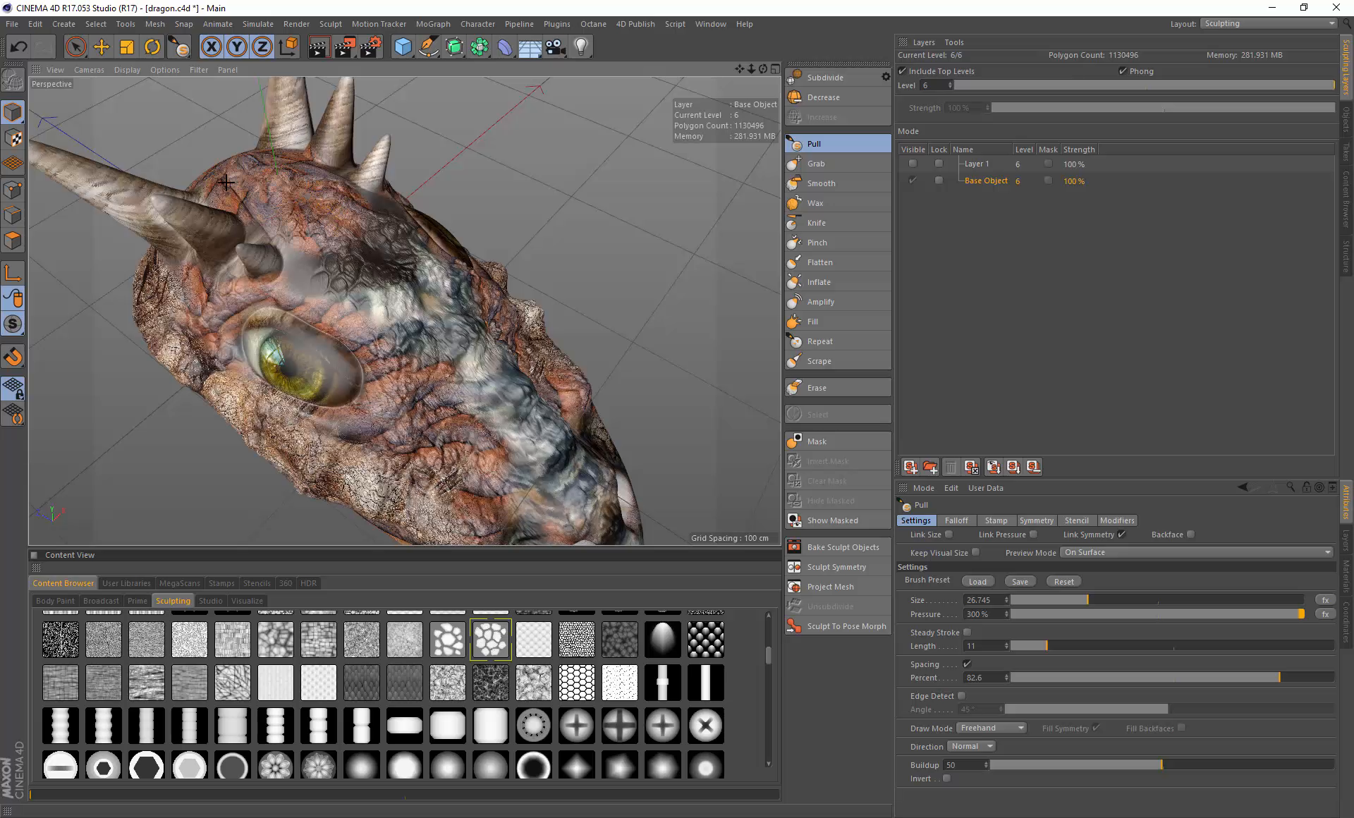
drag(344, 277, 240, 300)
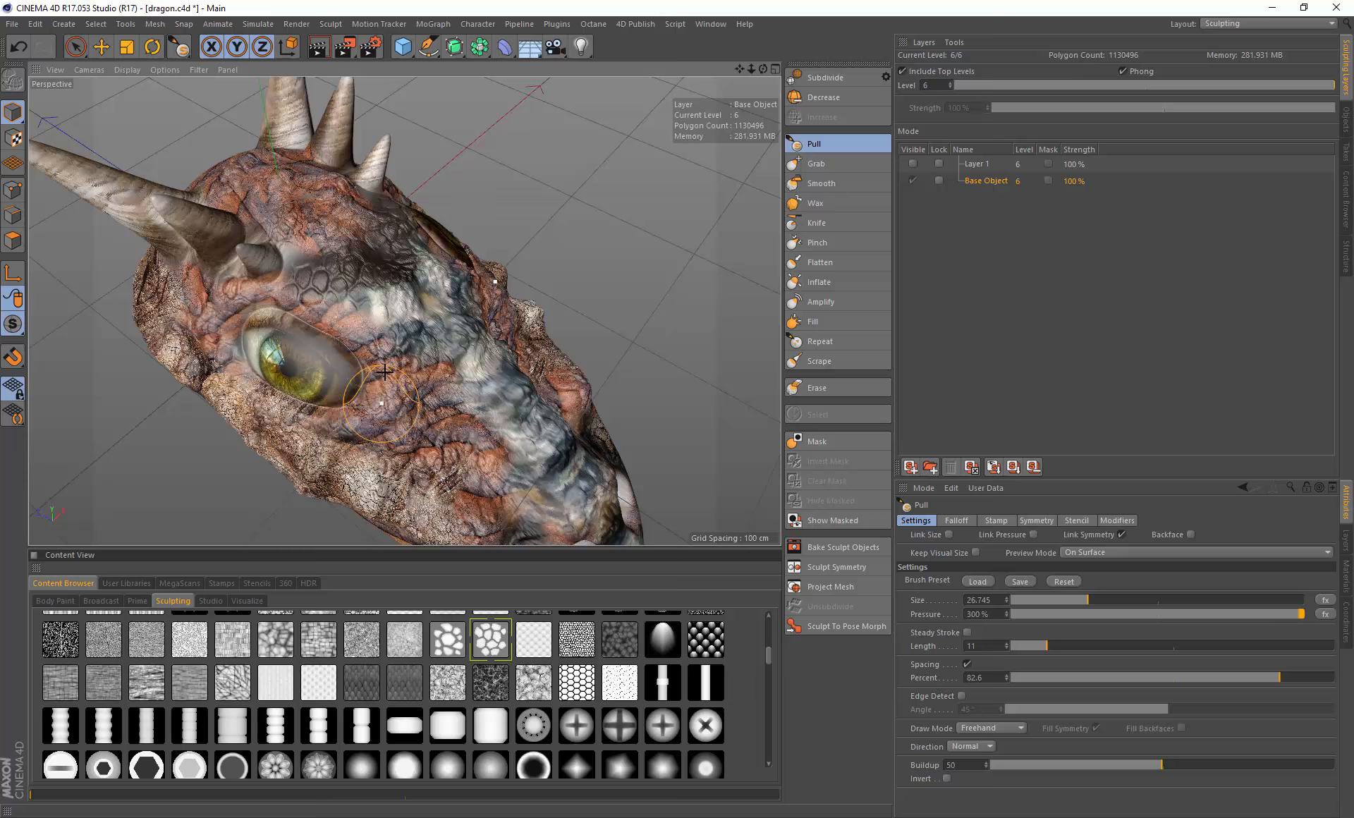
alt+drag(348, 302, 415, 224)
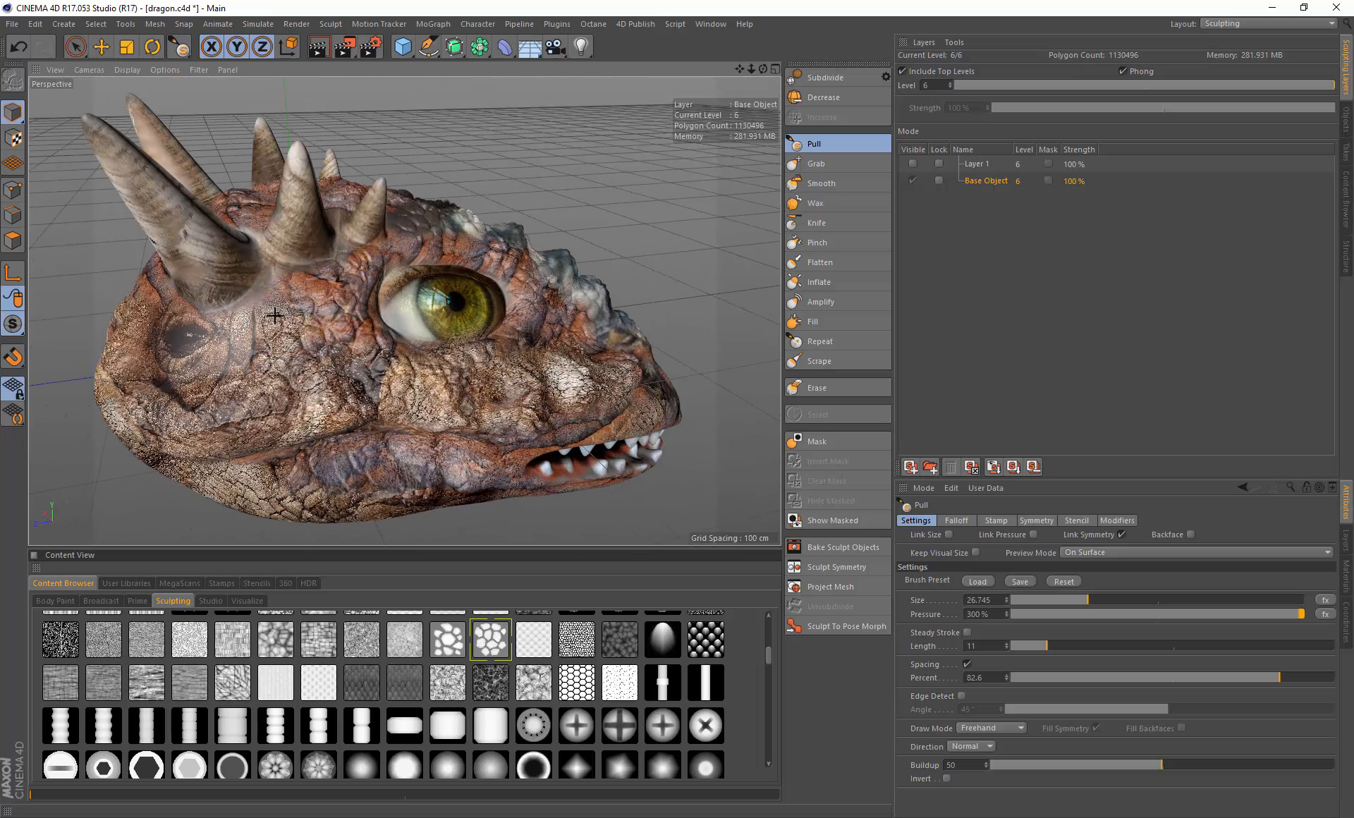
Step: Extend the scale stamping over the back of the head, the crown between the horns, the temple and the snout
alt+drag(212, 374, 356, 313)
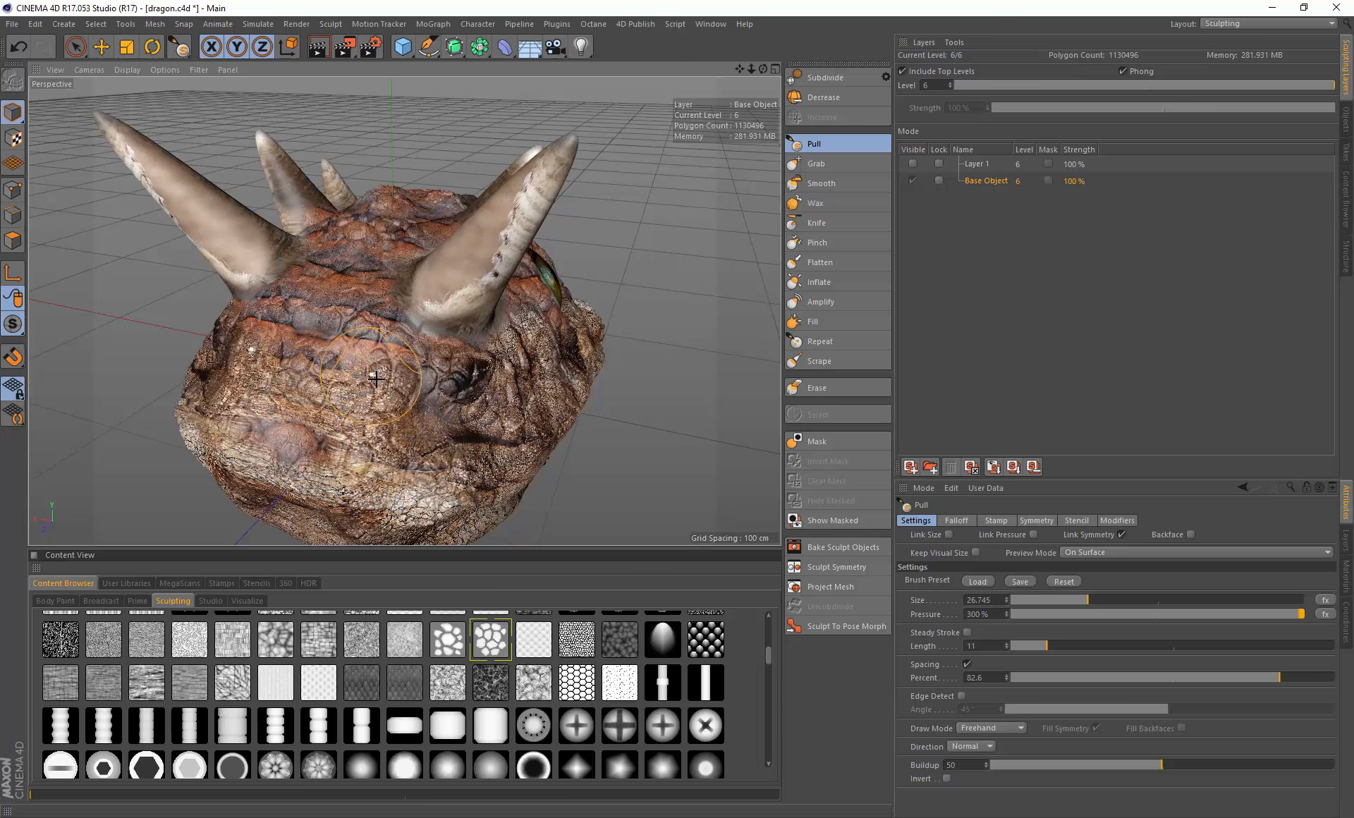
alt+drag(376, 379, 458, 416)
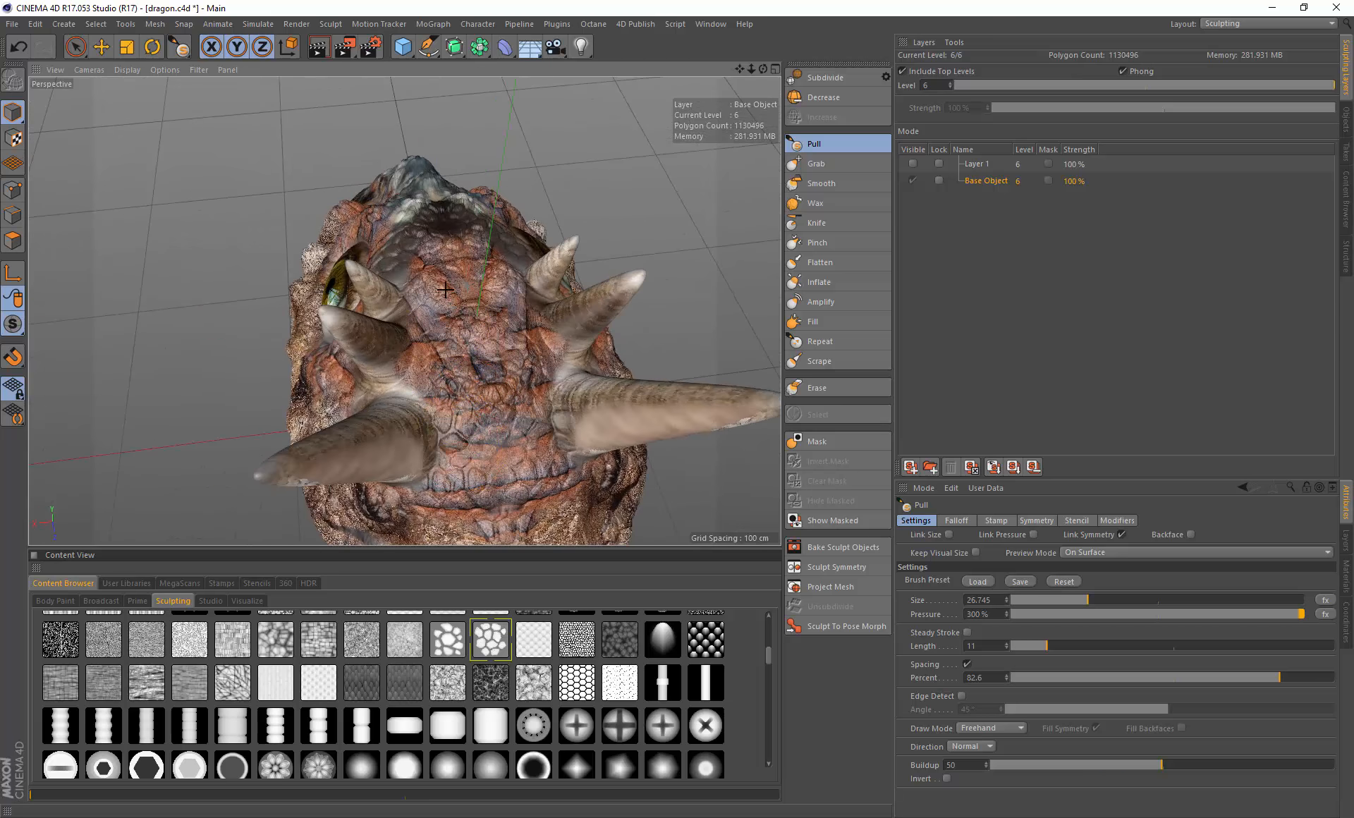
alt+drag(487, 296, 536, 310)
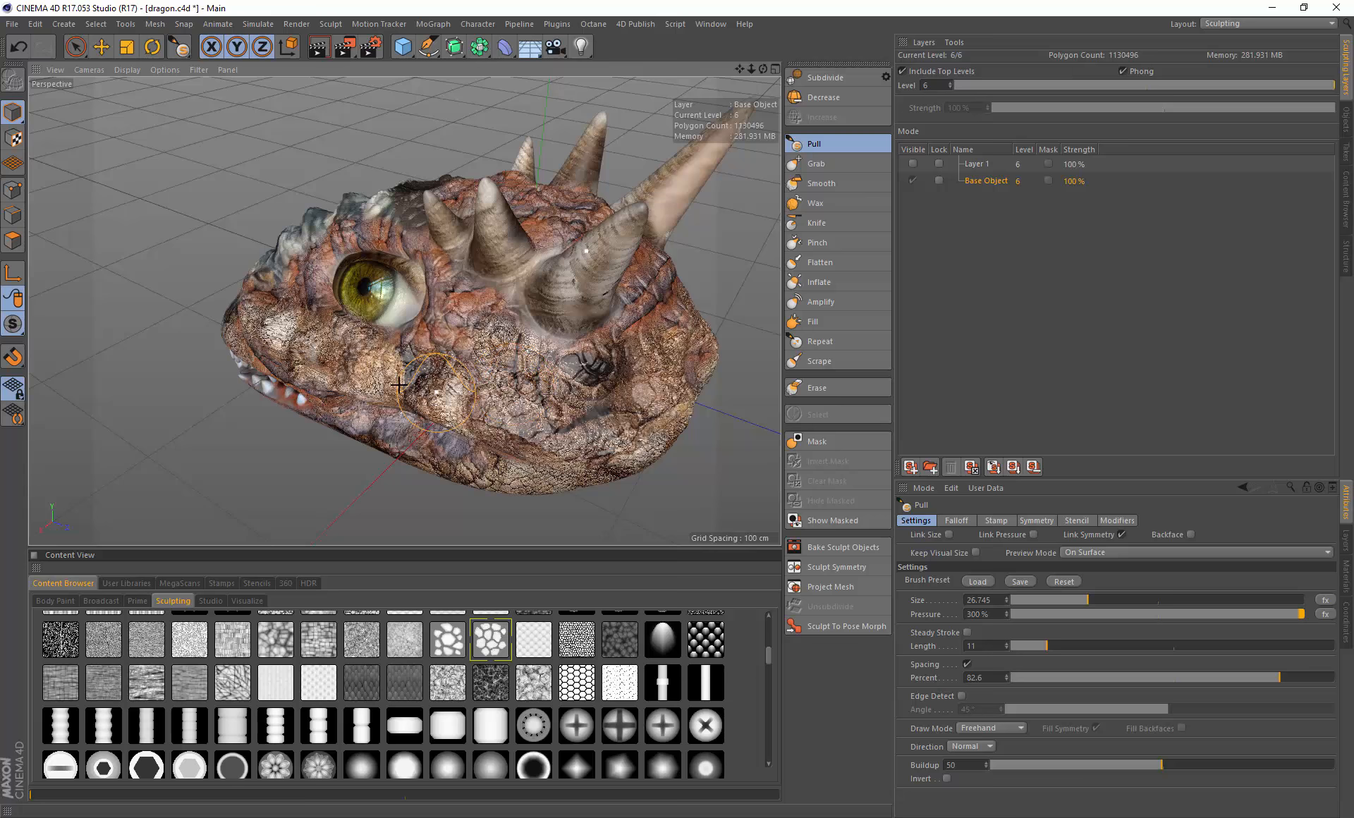
alt+drag(352, 377, 426, 375)
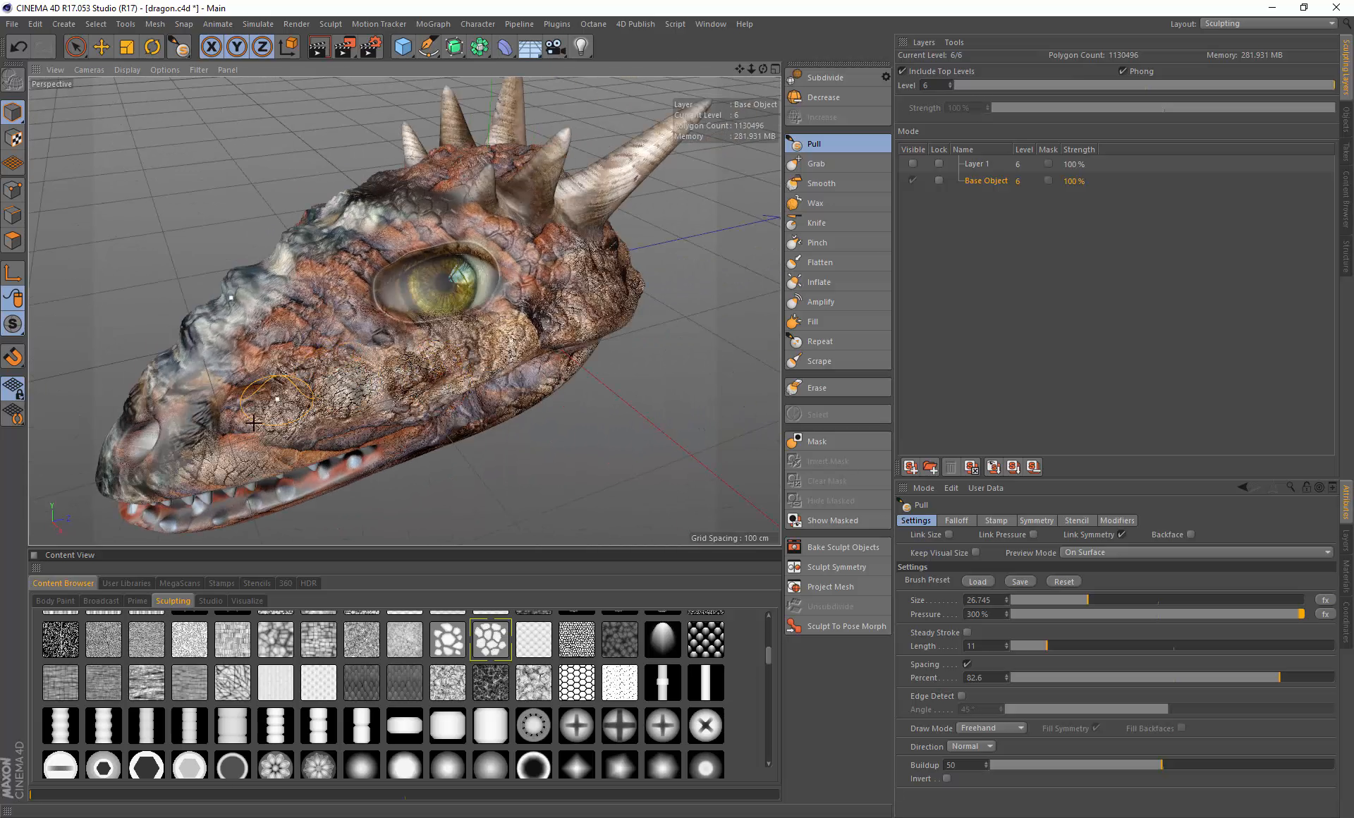
alt+drag(208, 444, 315, 440)
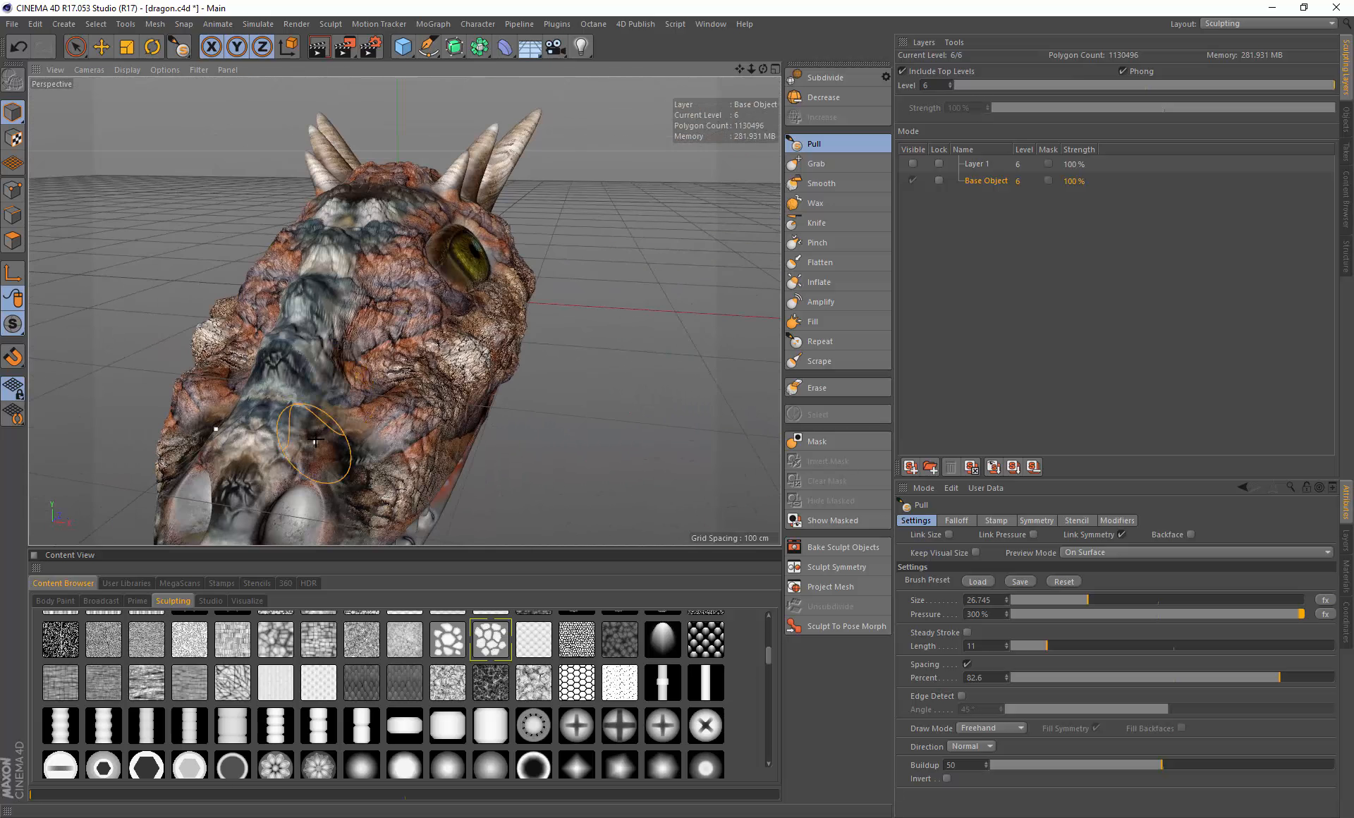
mouse_move(332, 363)
alt+mouse_down()
mouse_move(395, 378)
mouse_move(470, 349)
mouse_move(593, 331)
alt+mouse_up()
drag(740, 67, 683, 1)
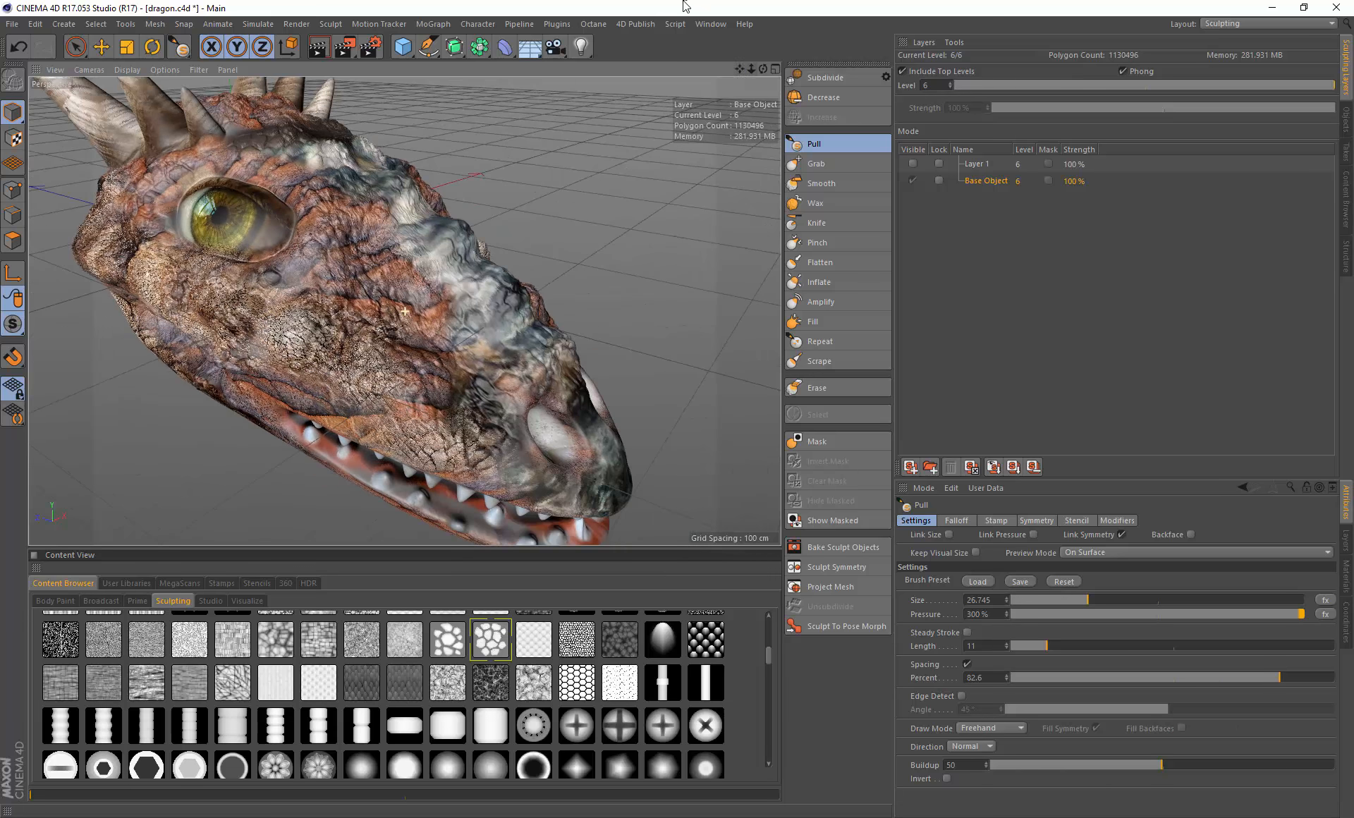
Step: Show Layer 1 again, select it and keep its strength at 100 percent
click(913, 164)
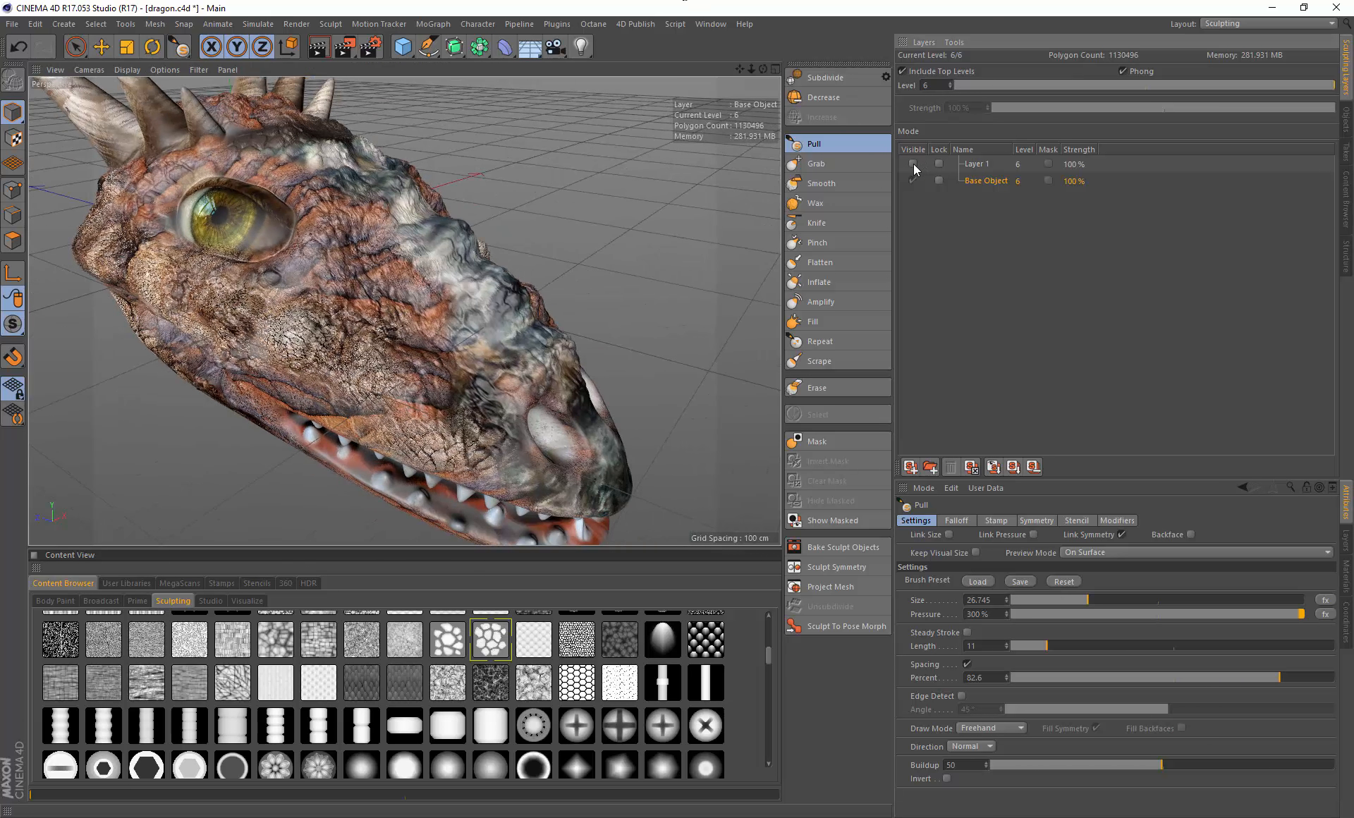
click(913, 164)
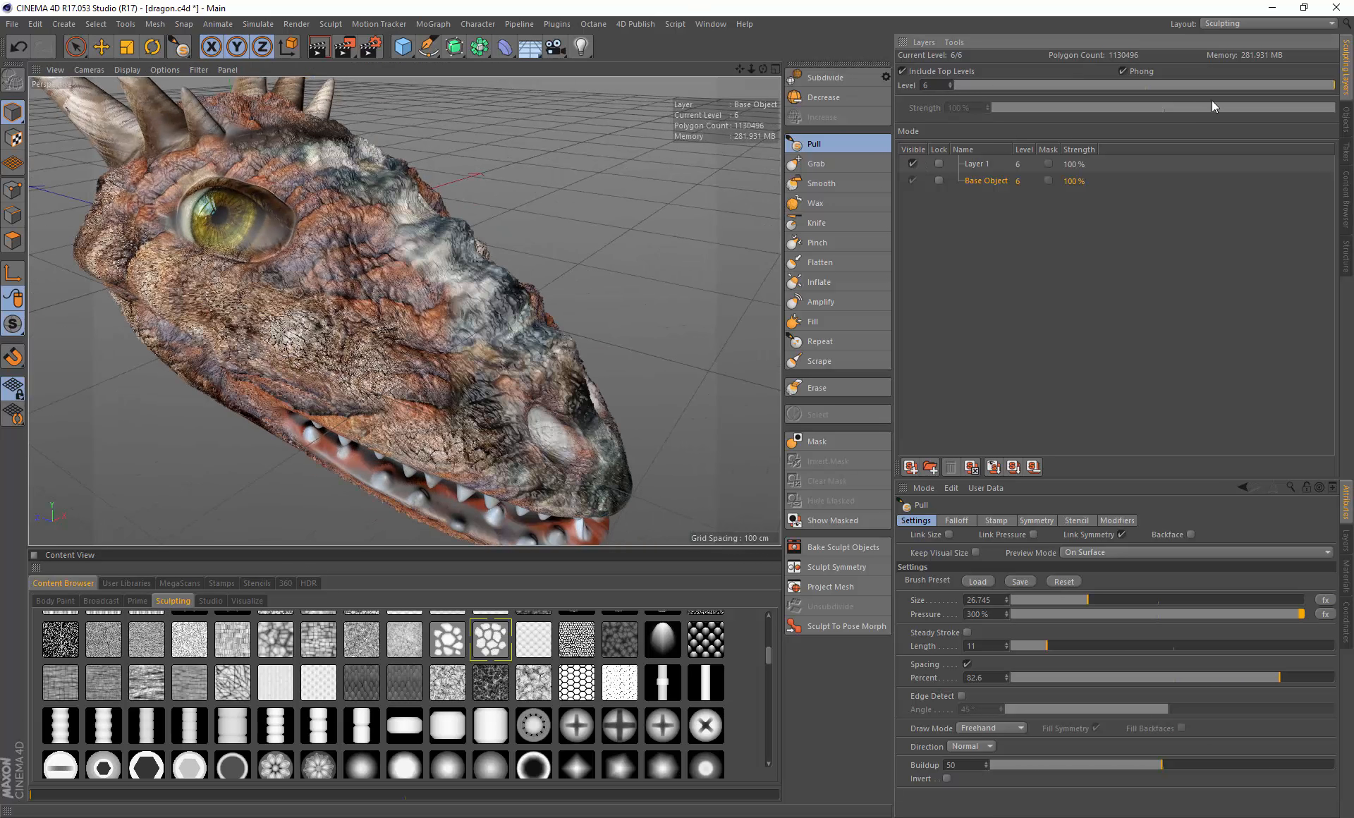
click(976, 164)
mouse_move(1262, 105)
mouse_down()
mouse_move(941, 105)
mouse_move(1341, 121)
mouse_up()
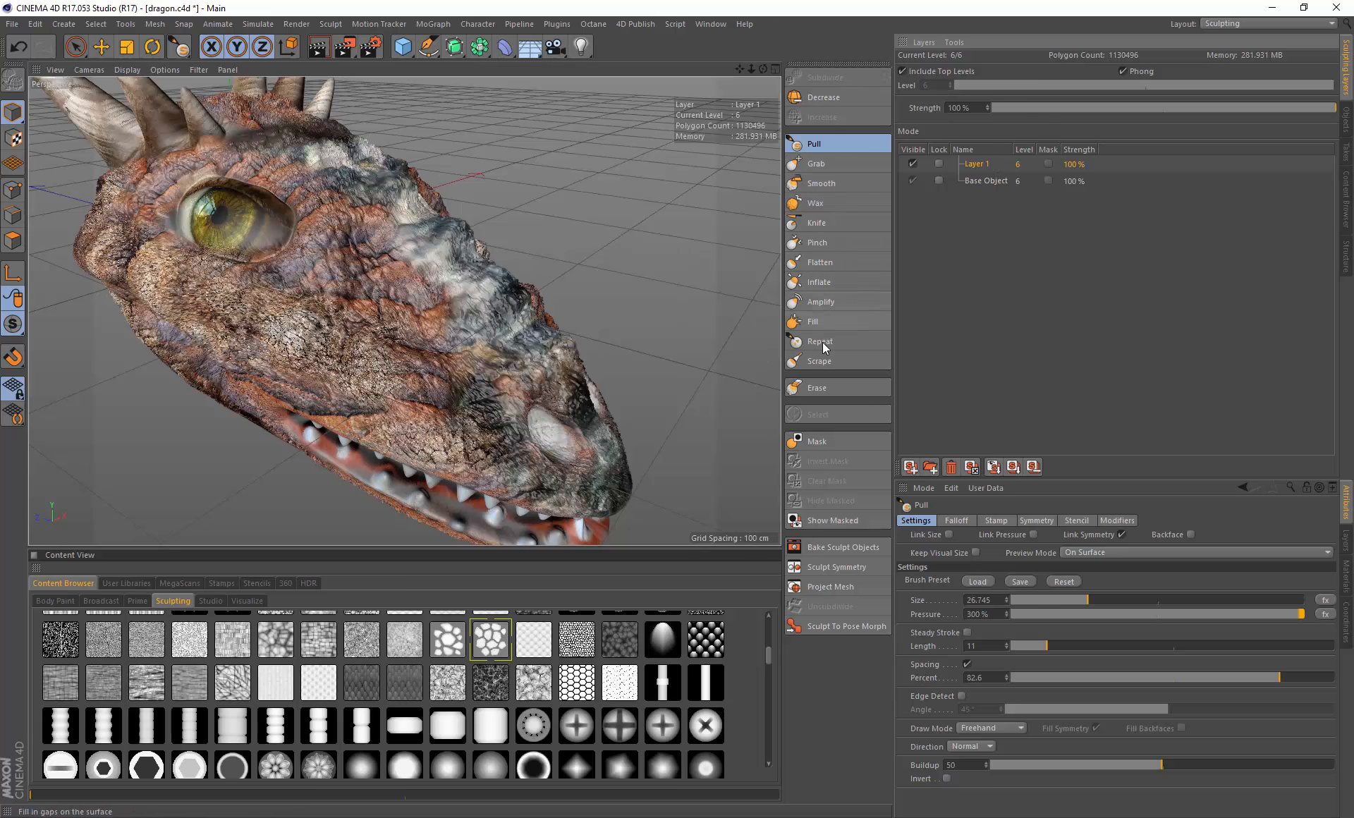
Step: Erase parts of Layer 1's detail on the cheek and side of the snout with the Erase brush at size 30
click(835, 392)
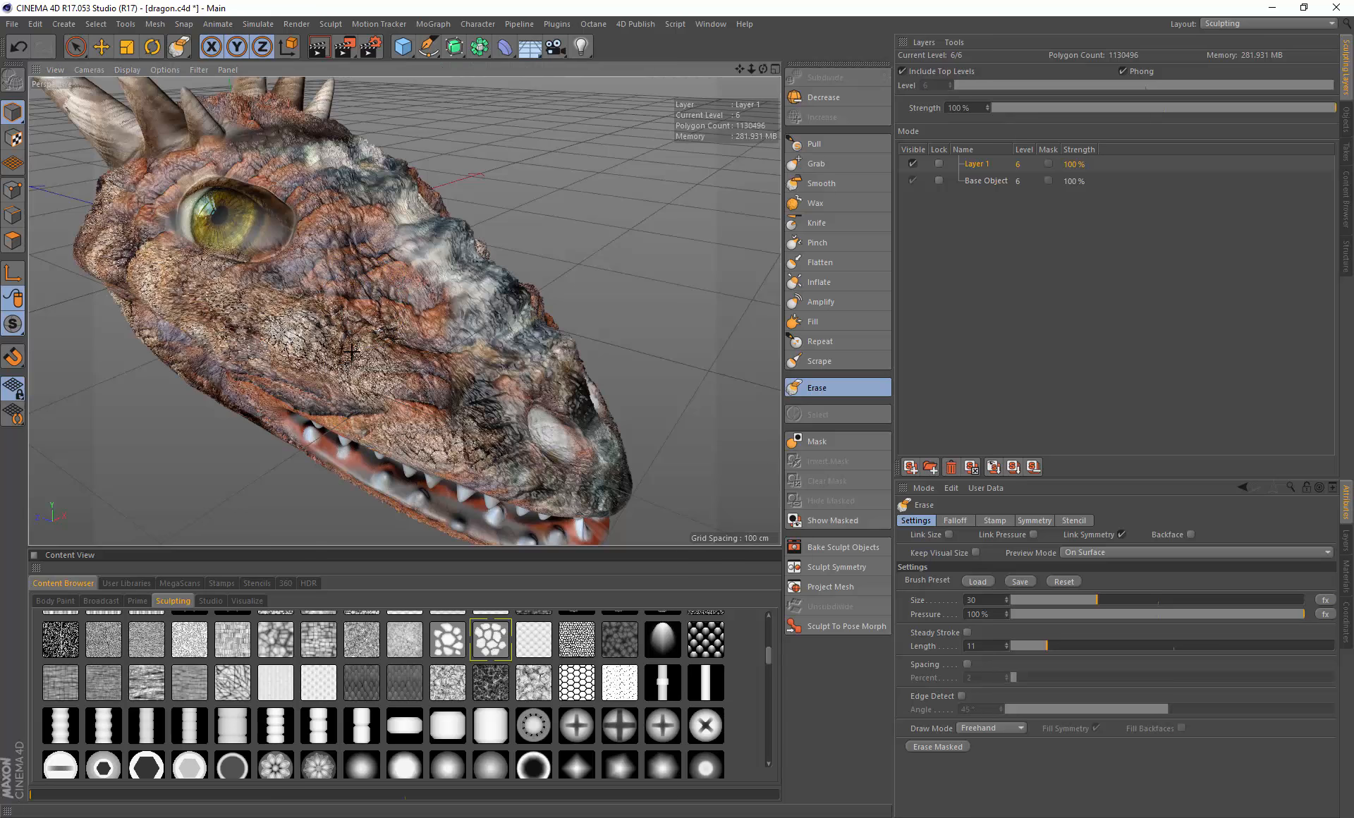
drag(399, 351, 374, 361)
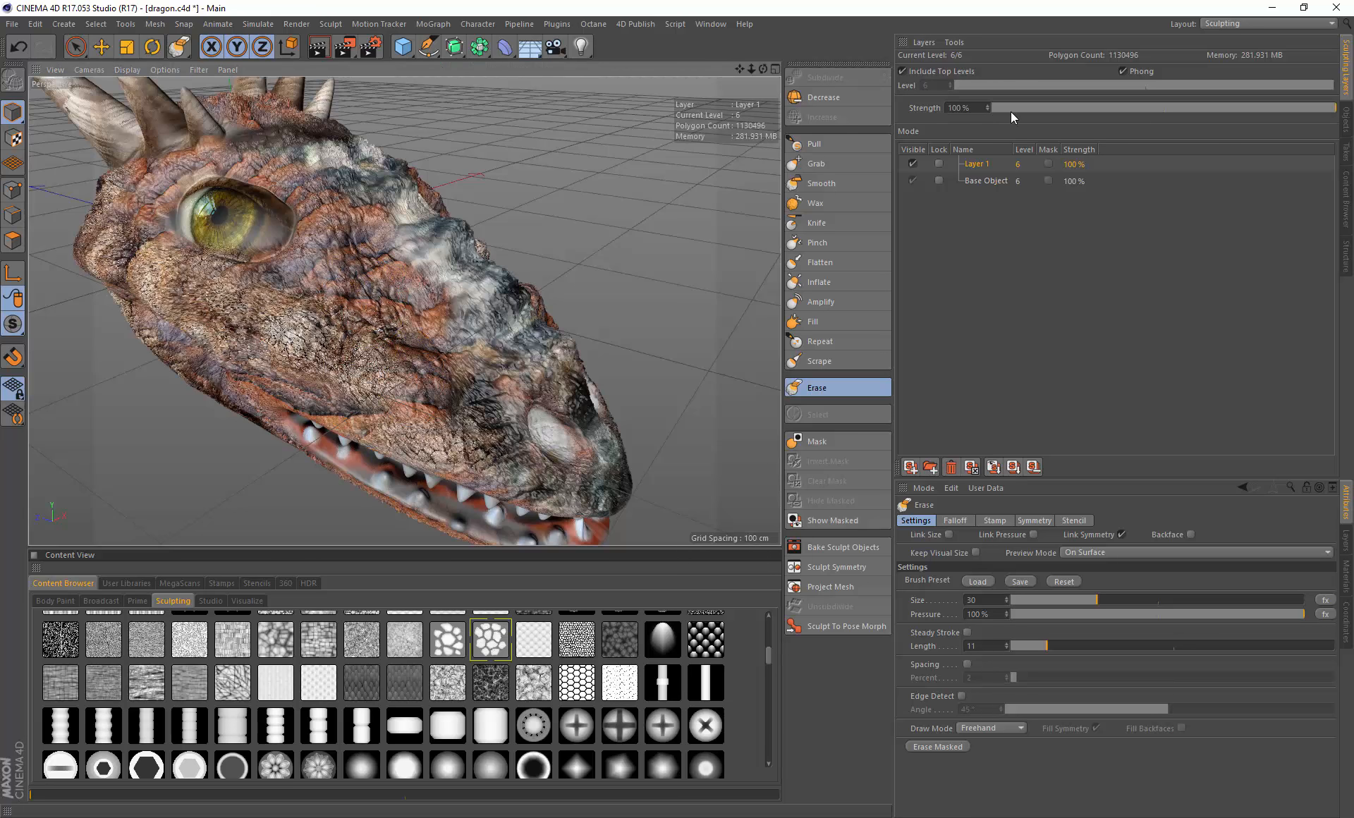
drag(324, 321, 238, 311)
drag(394, 413, 483, 447)
alt+drag(353, 336, 423, 307)
drag(374, 414, 285, 371)
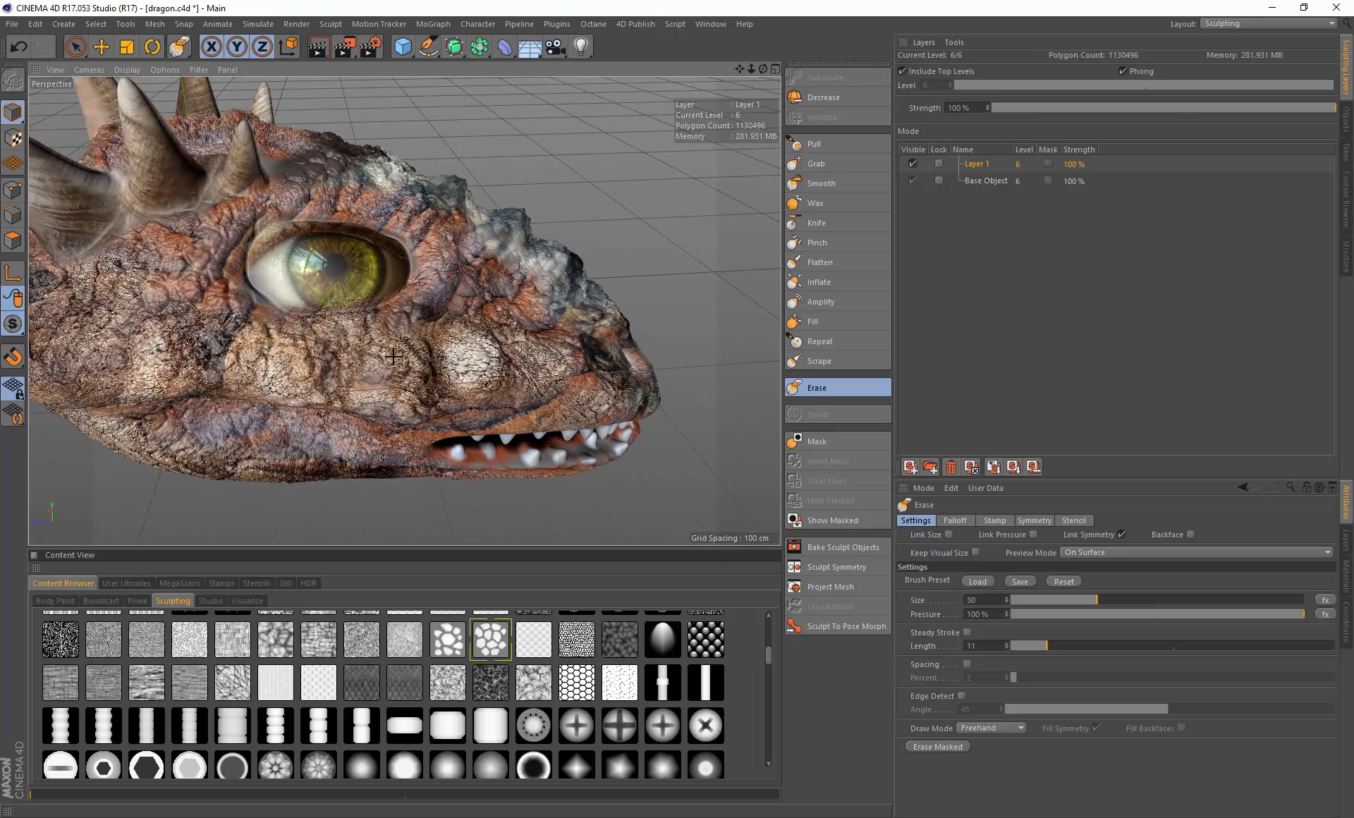
Step: Erase more of Layer 1's detail along the snout ridge and upper face, and hide Layer 1
mouse_move(393, 357)
alt+mouse_down()
mouse_move(348, 292)
mouse_move(332, 294)
alt+mouse_up()
alt+drag(330, 225, 354, 292)
mouse_move(354, 292)
mouse_down()
mouse_move(339, 197)
mouse_move(334, 282)
mouse_up()
mouse_move(335, 289)
alt+mouse_down()
mouse_move(347, 271)
mouse_move(402, 293)
alt+mouse_up()
mouse_move(406, 300)
mouse_down()
mouse_move(416, 385)
mouse_move(335, 371)
mouse_move(384, 356)
mouse_up()
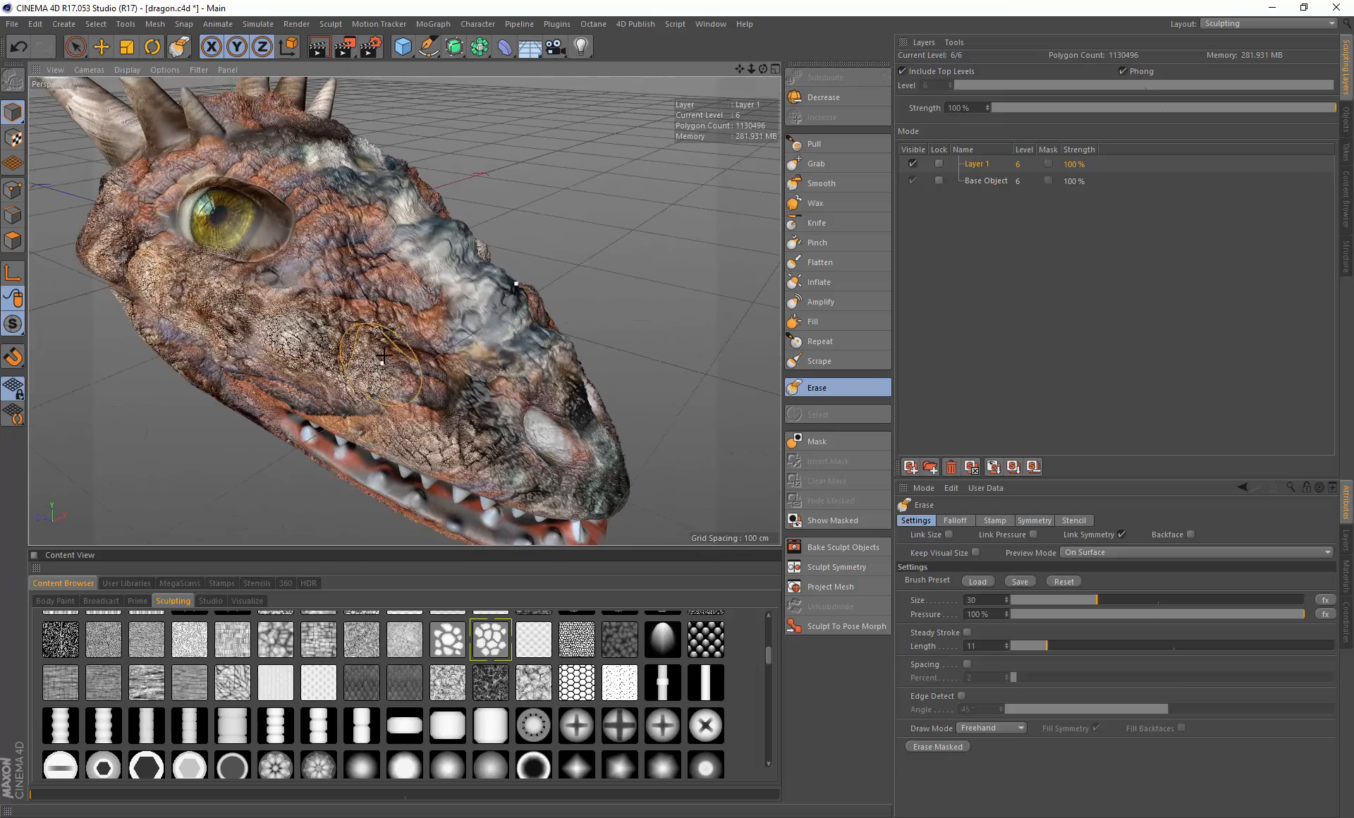
click(914, 164)
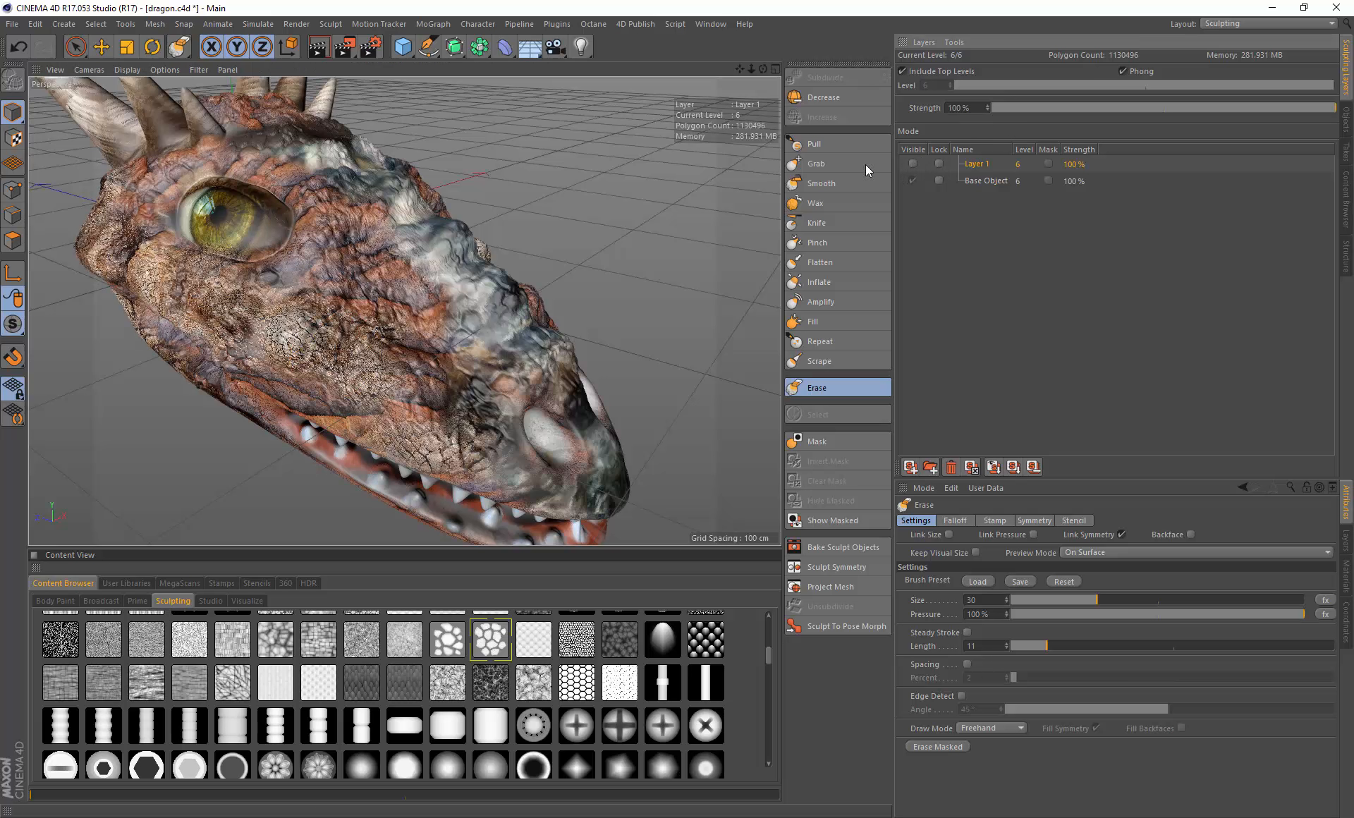
Step: Save the dragon.c4d project together with the changes to its textures
mouse_move(433, 199)
alt+mouse_down()
mouse_move(405, 310)
mouse_move(459, 265)
mouse_move(459, 289)
mouse_move(574, 245)
mouse_move(482, 288)
mouse_move(490, 271)
alt+mouse_up()
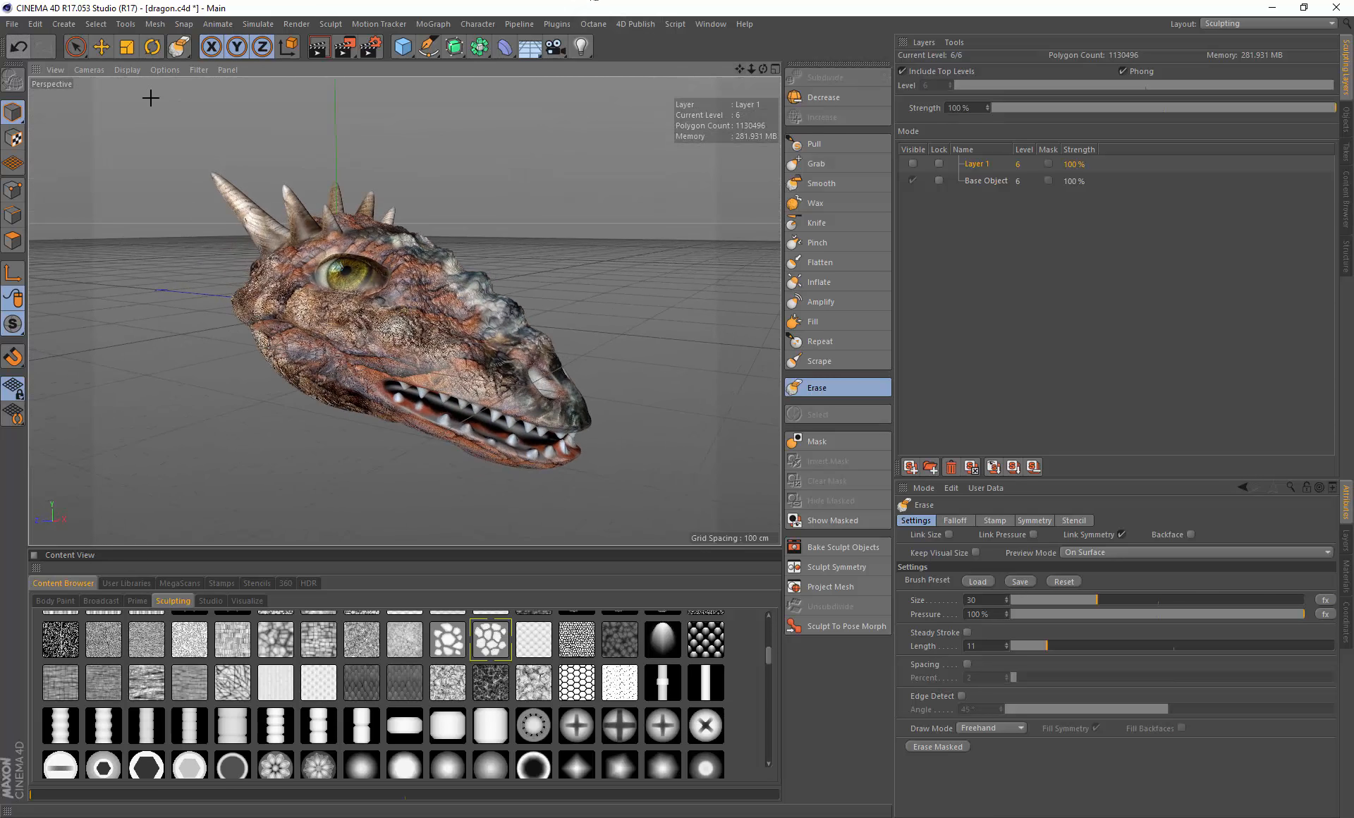
key(ctrl+F4)
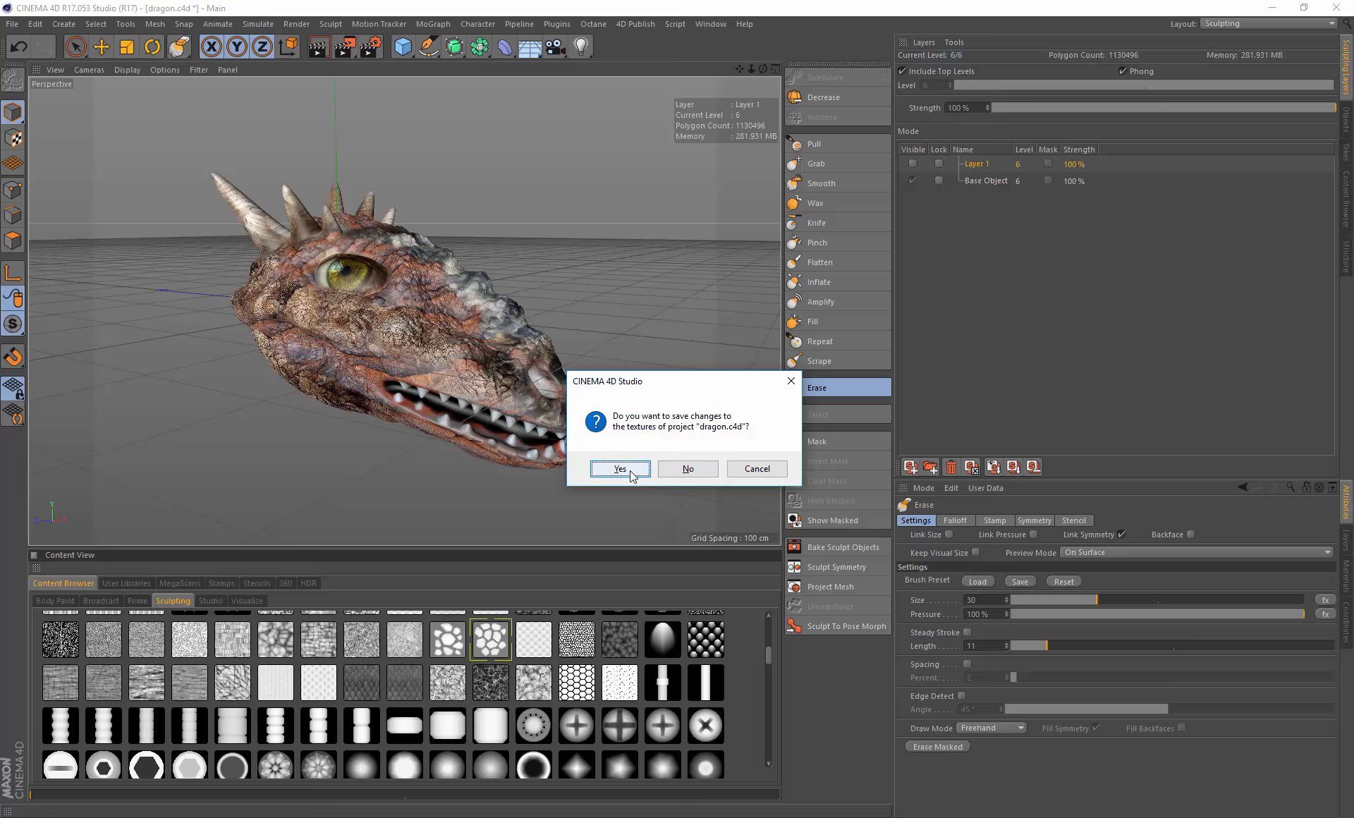
click(630, 471)
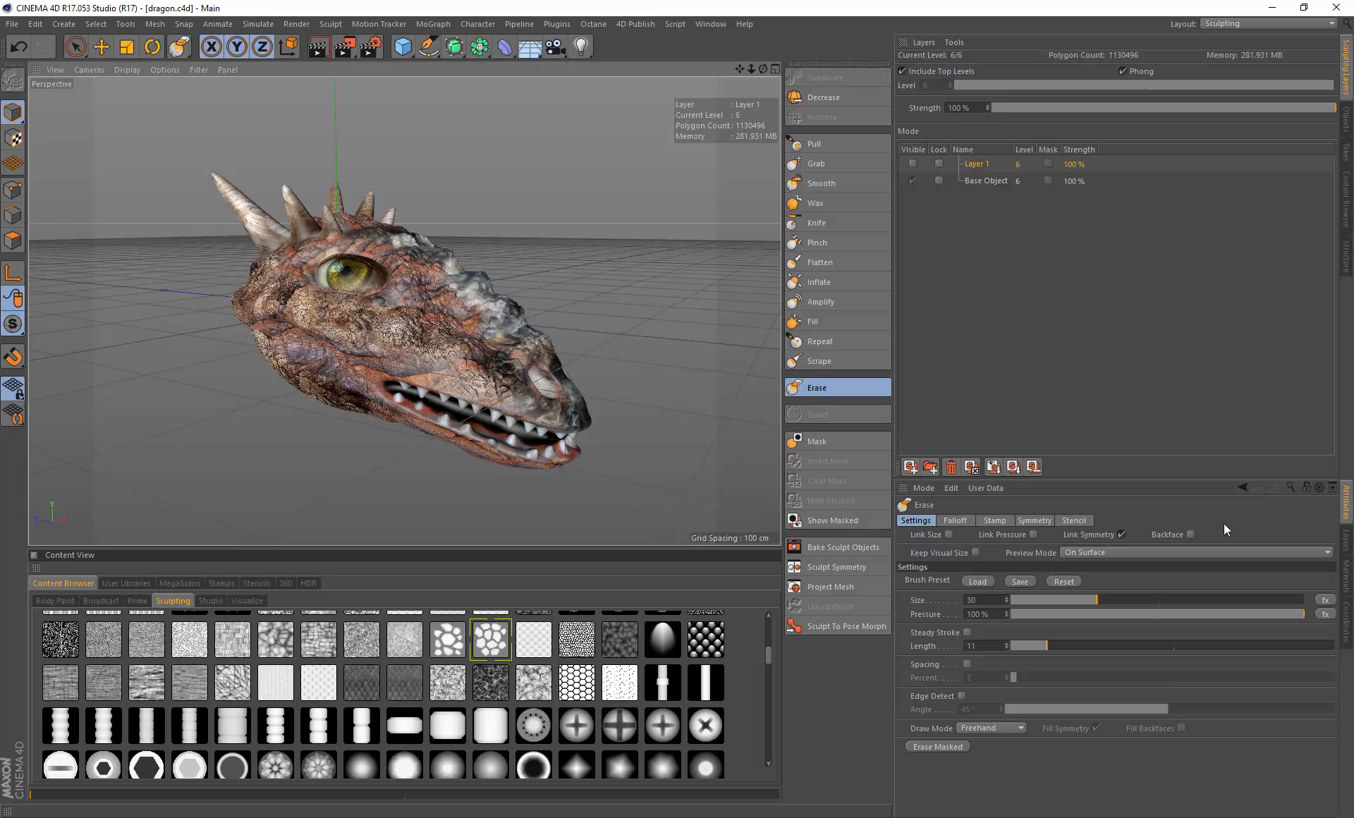
click(12, 24)
click(62, 139)
Step: Open the Octane Live Viewer, start rendering the dragon head, and place the viewer over the perspective viewport
click(604, 27)
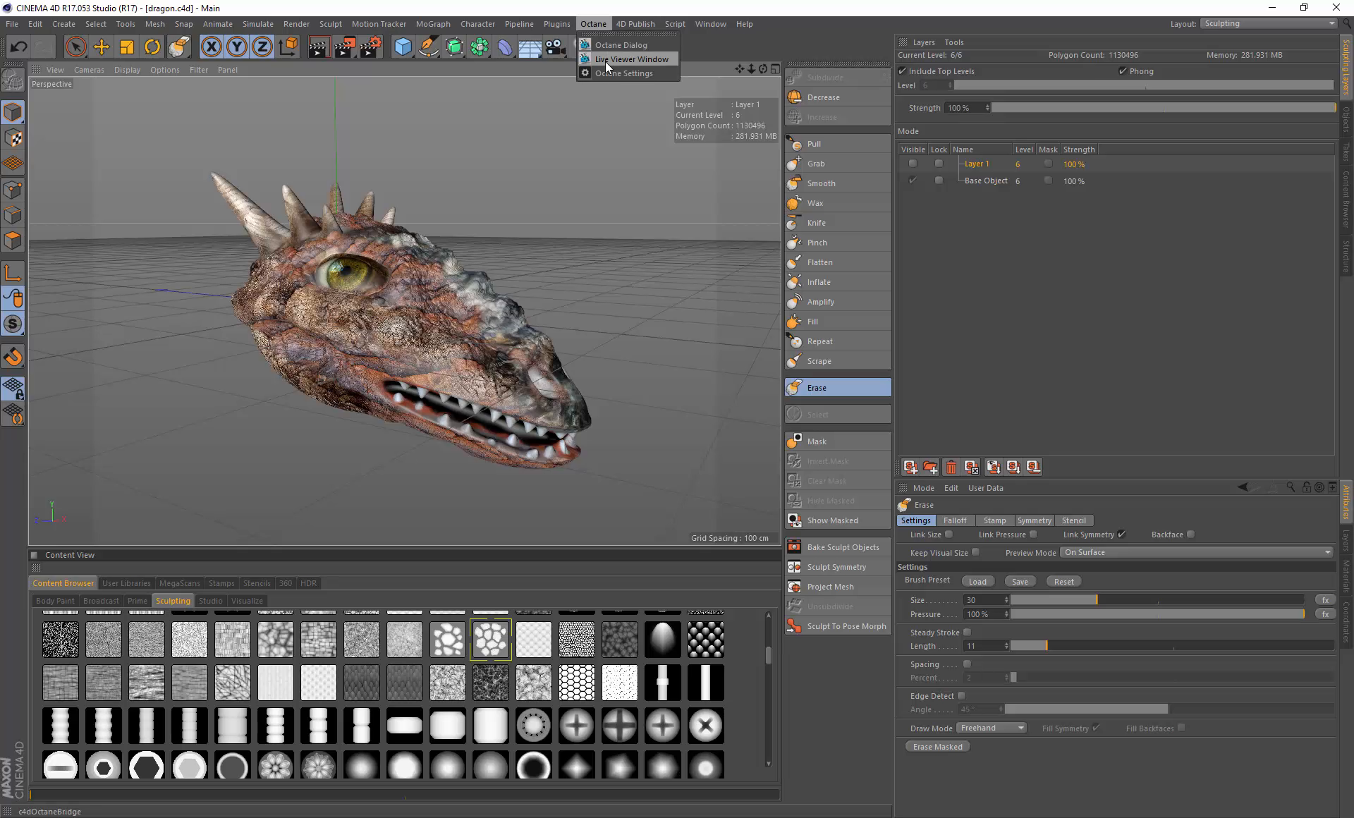
click(605, 60)
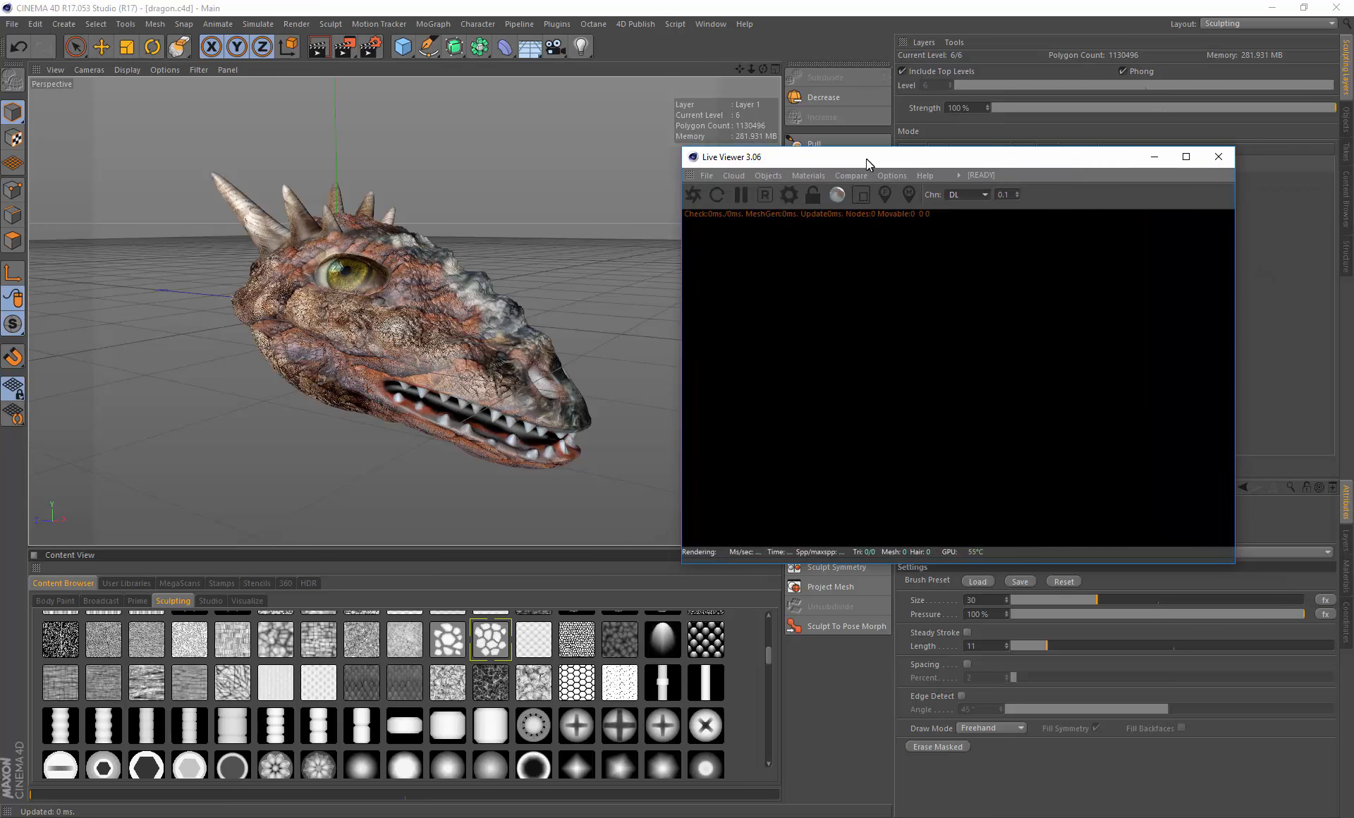
click(695, 195)
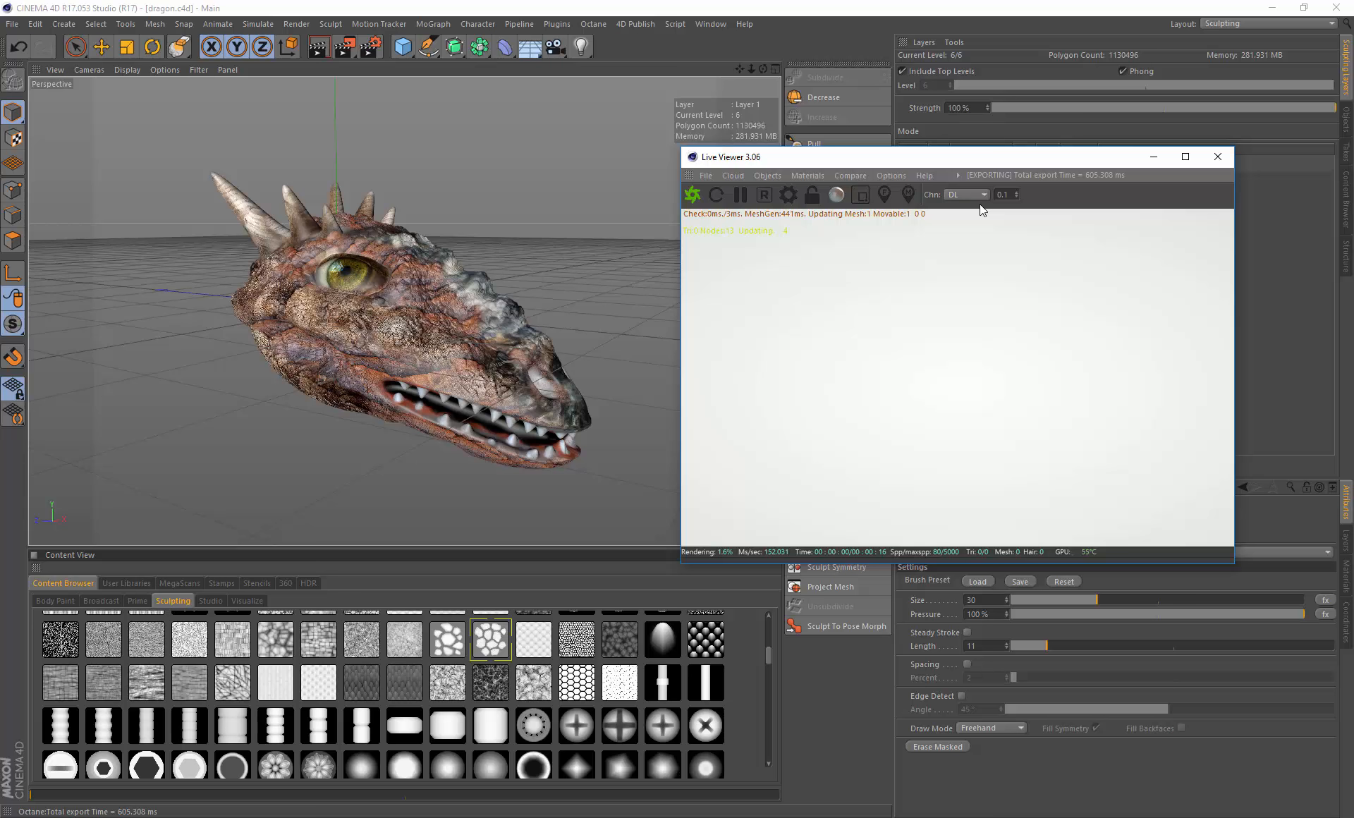
drag(1039, 148, 581, 119)
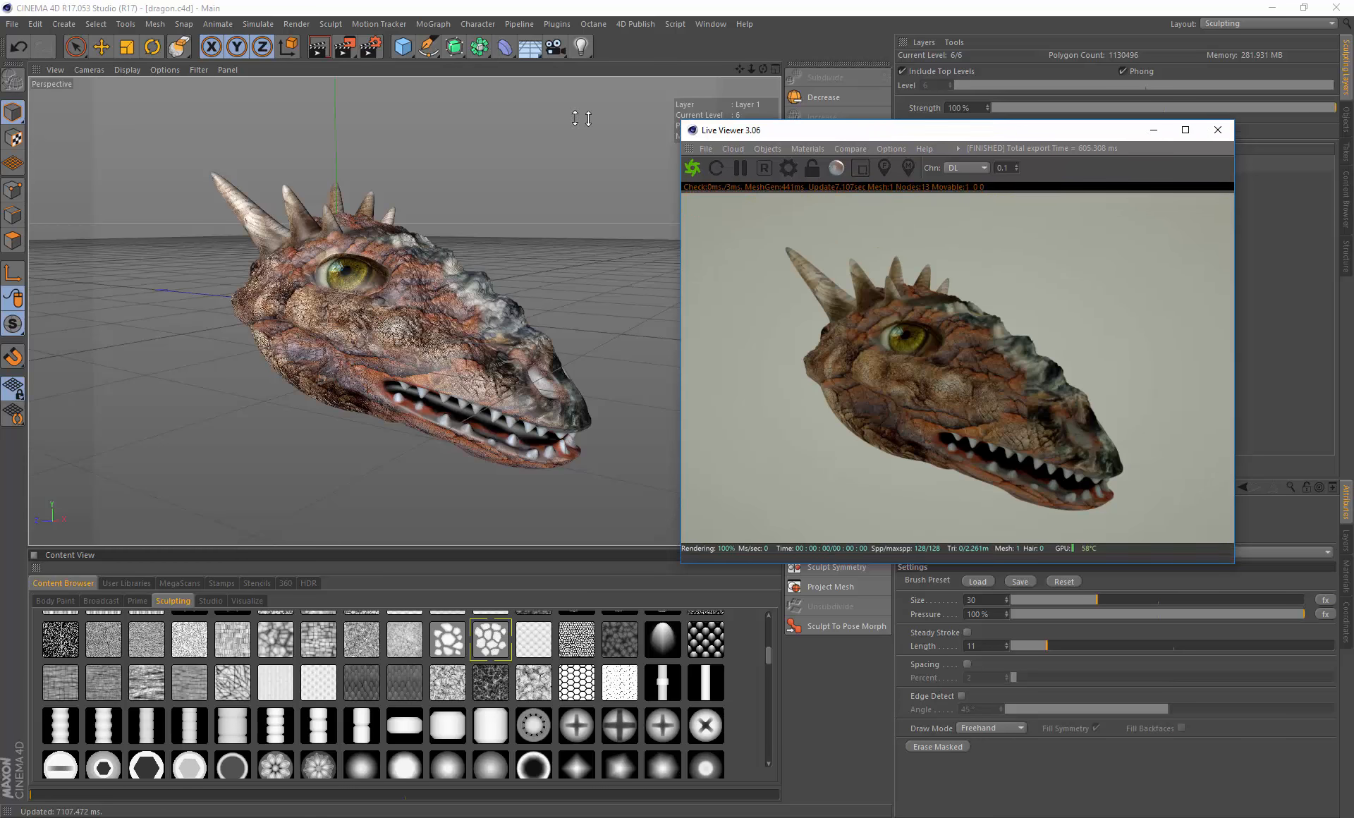
drag(993, 134, 453, 111)
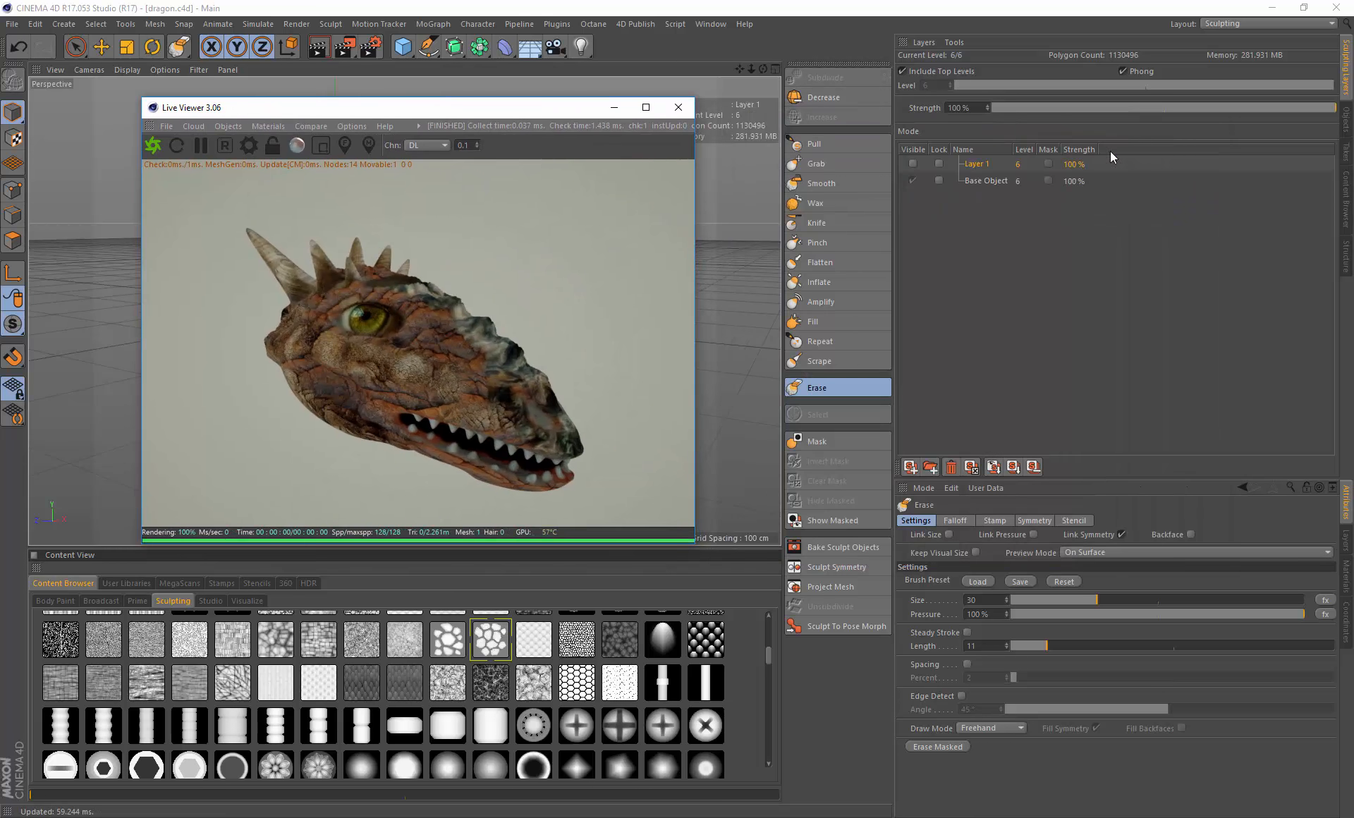
Step: Show the scene's object list and add an Octane texture environment as the sky
click(1344, 121)
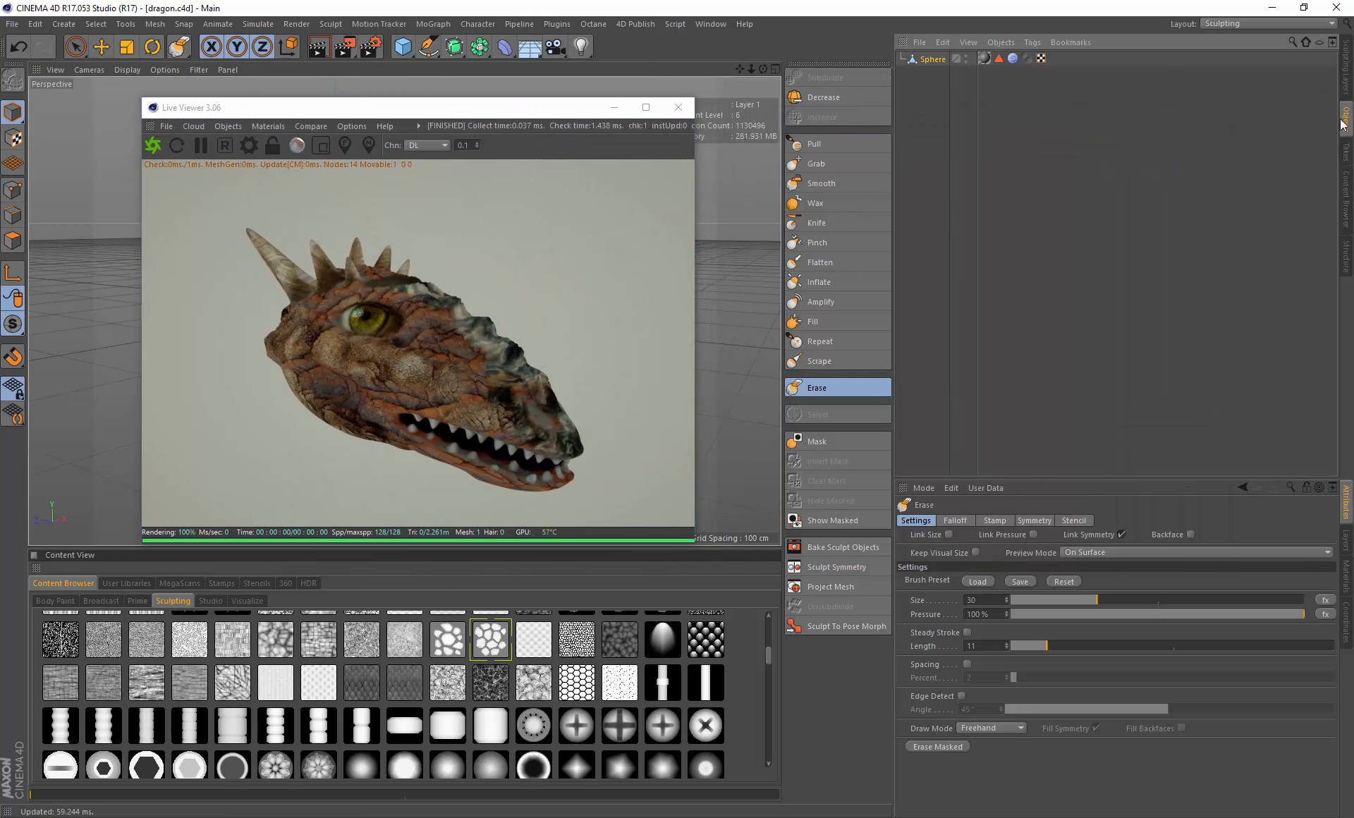
click(235, 131)
click(254, 168)
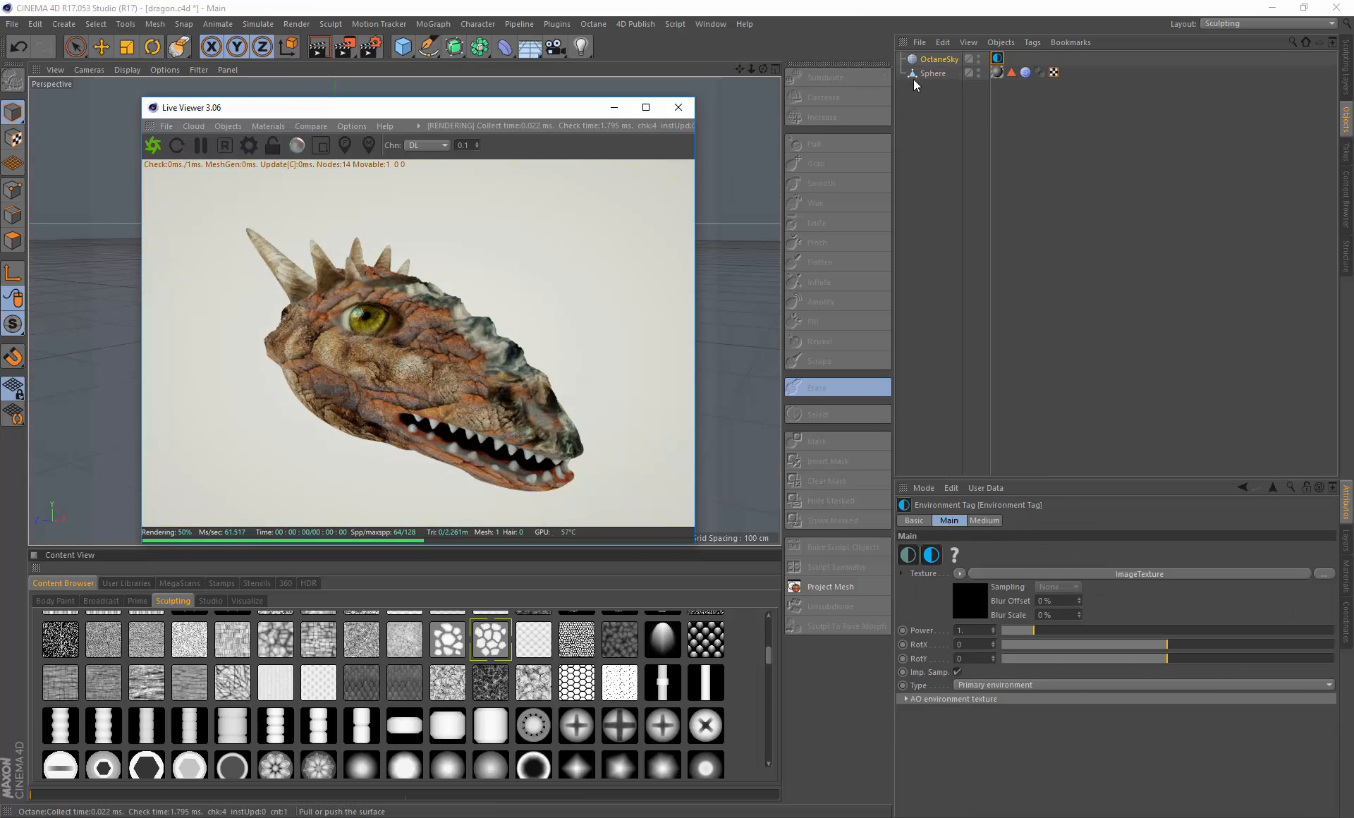
Step: Add a Texture Connection tag to OctaneSky and link it to the environment ImageTexture's file
right_click(933, 60)
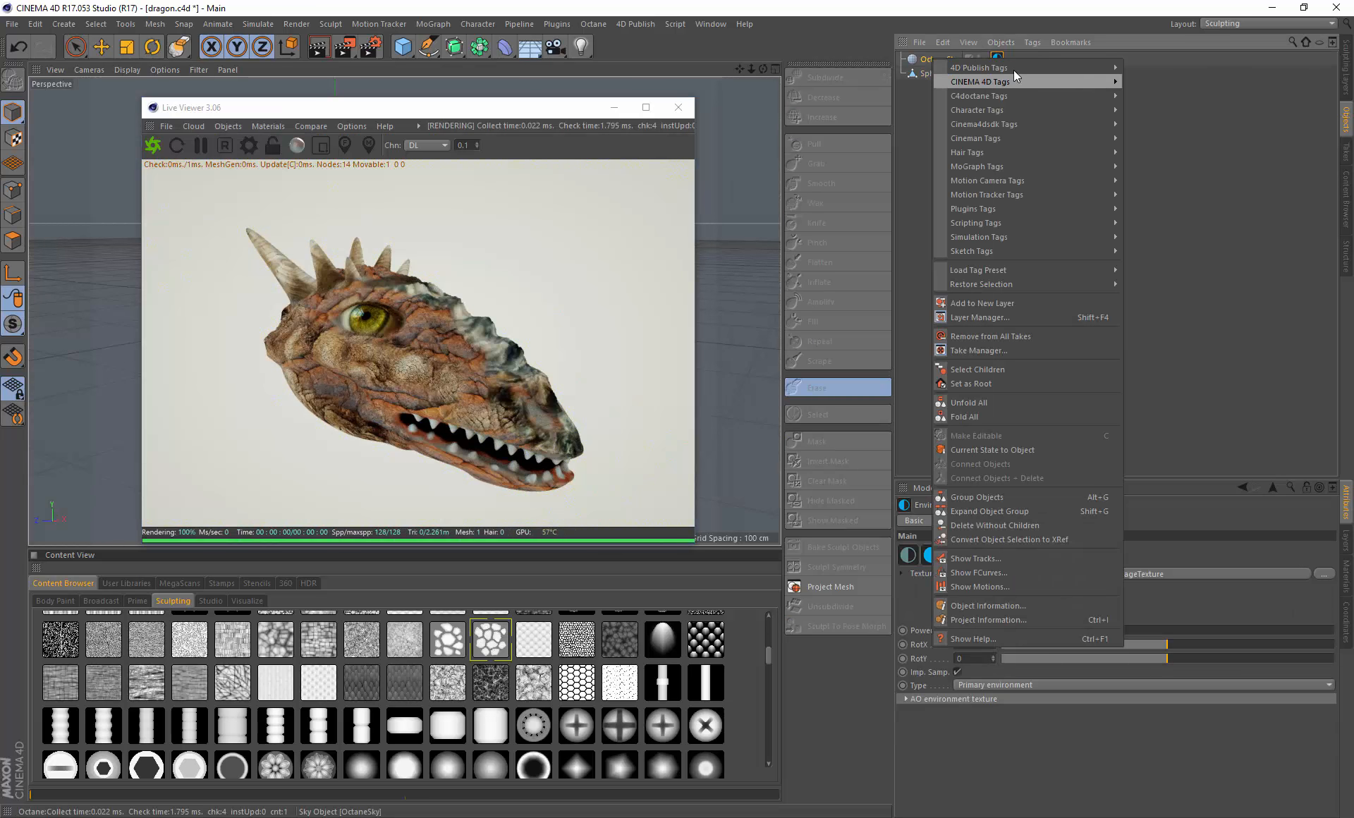
mouse_move(1014, 69)
click(1142, 109)
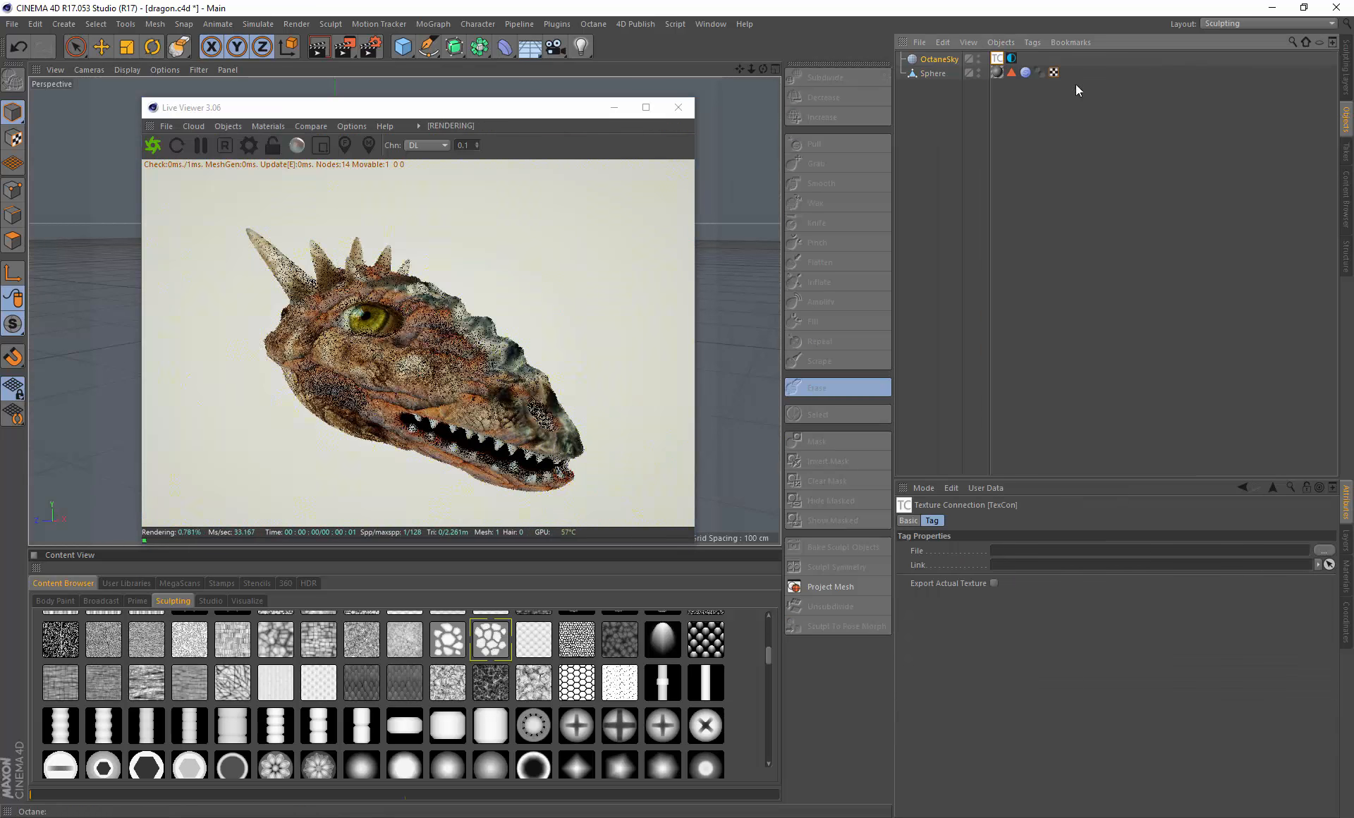
click(1012, 58)
click(1094, 573)
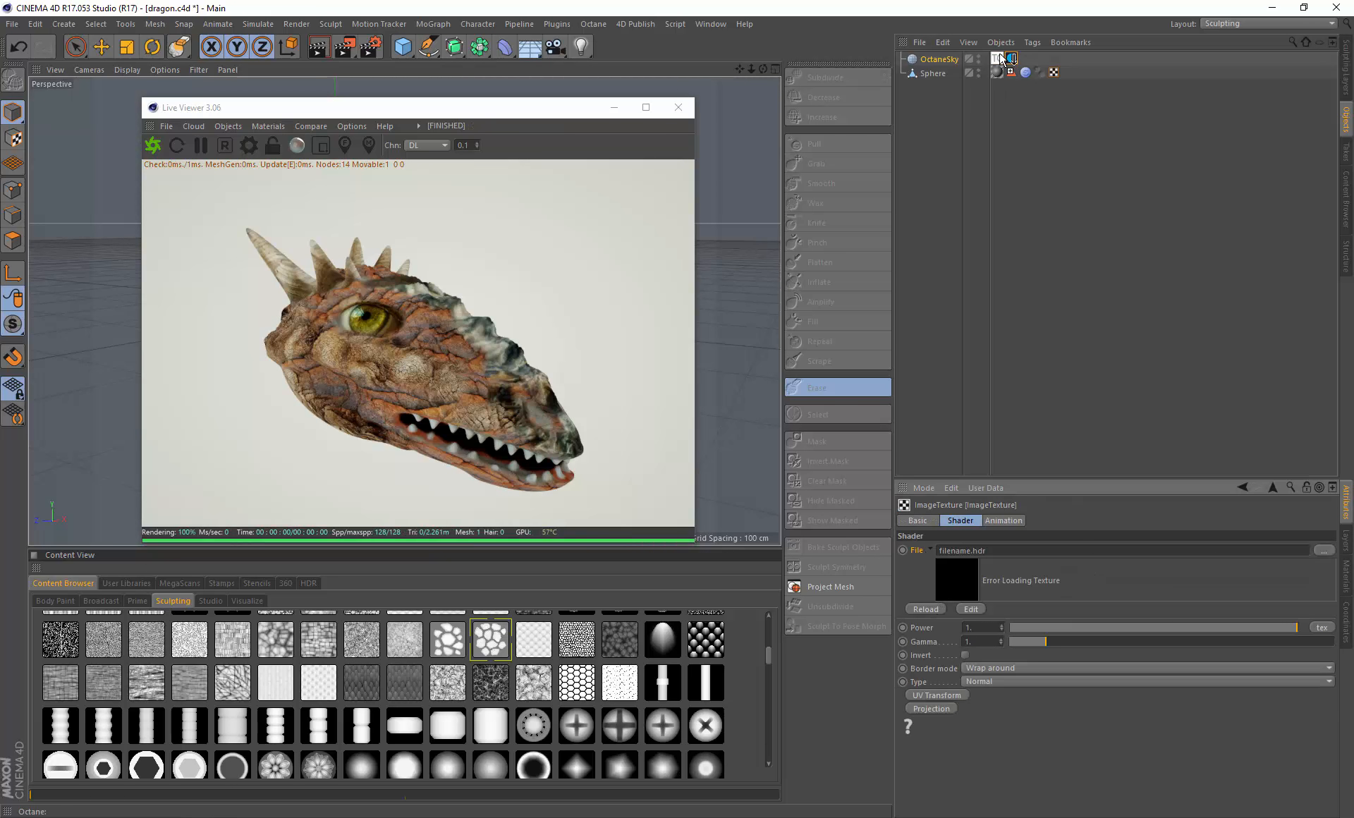
drag(1000, 56, 999, 57)
Step: From the HDR collection, try Alexs_Apt_2k.hdr and apply Arches_E_PineTree_3k.hdr as the environment texture
click(309, 583)
double_click(154, 618)
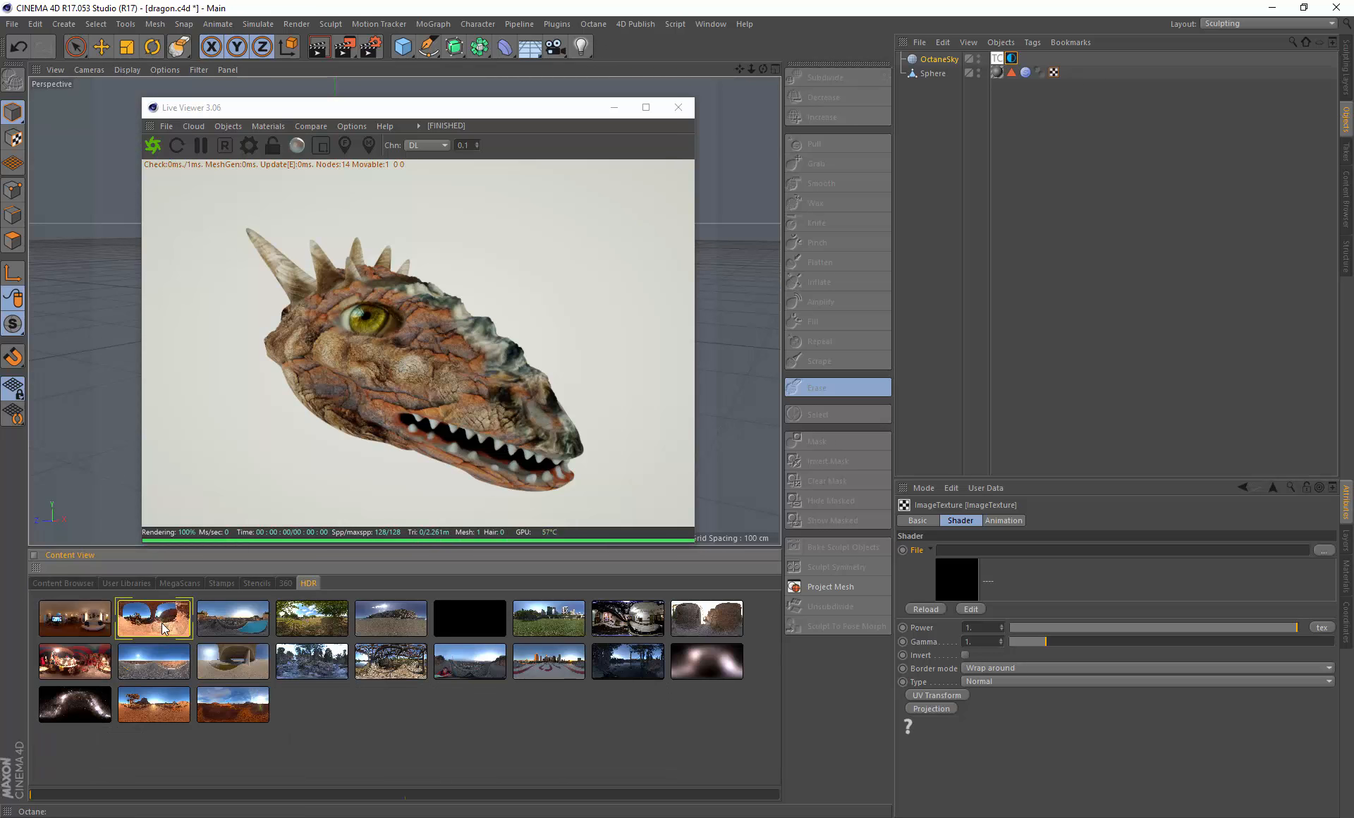
double_click(75, 627)
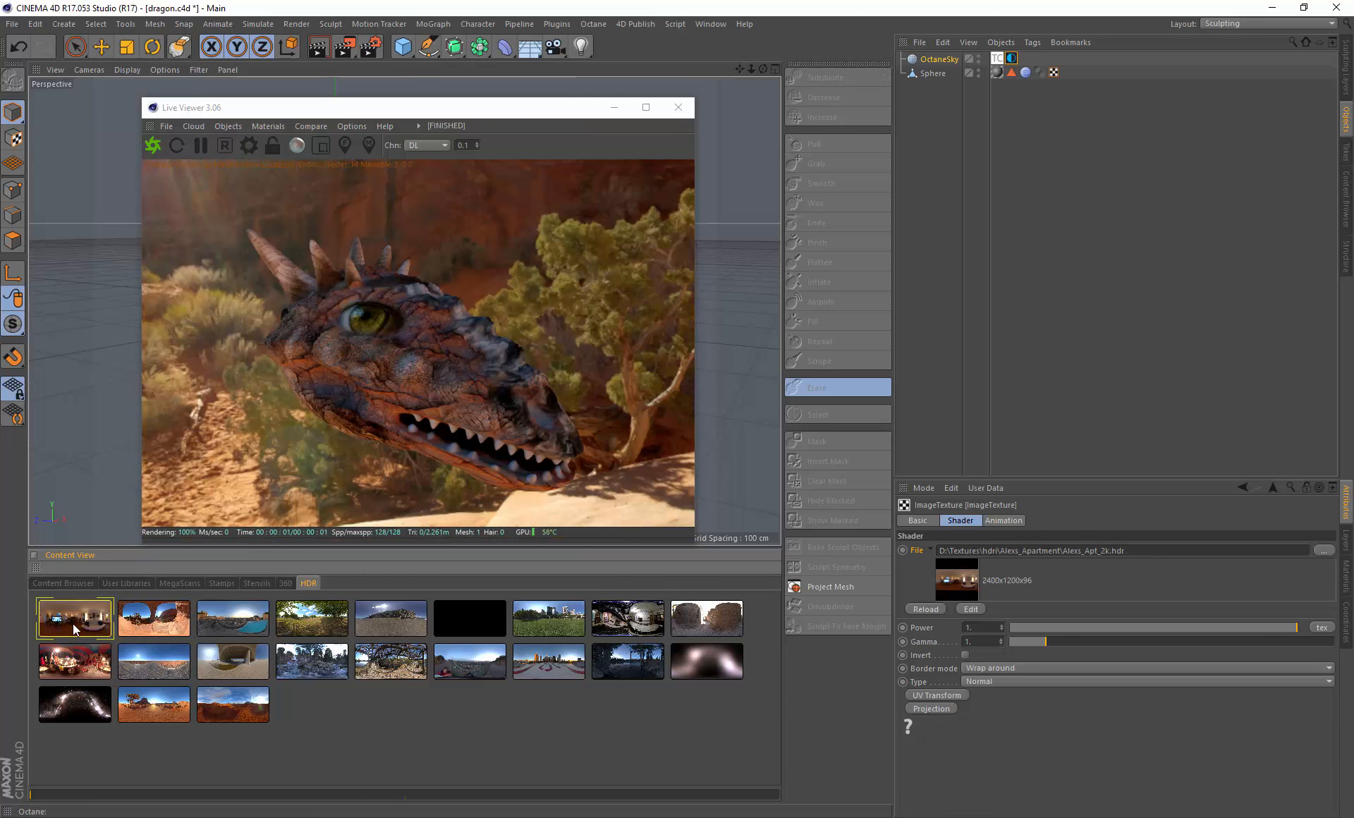
double_click(165, 620)
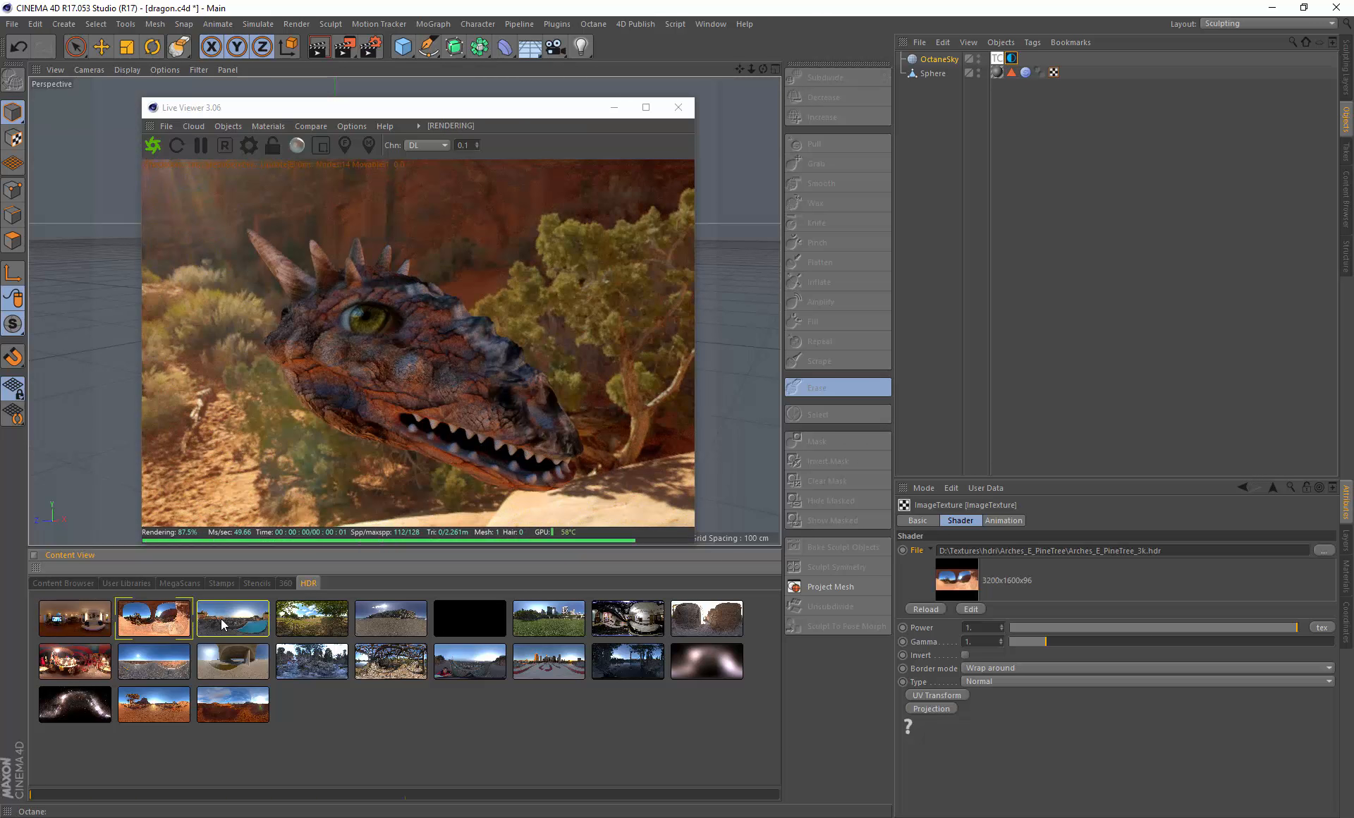
Step: Try the city rooftop, BasketballCourt_3k, Breaker Bay and Bryant_Park_2k HDRs as environment lighting
double_click(222, 620)
double_click(334, 620)
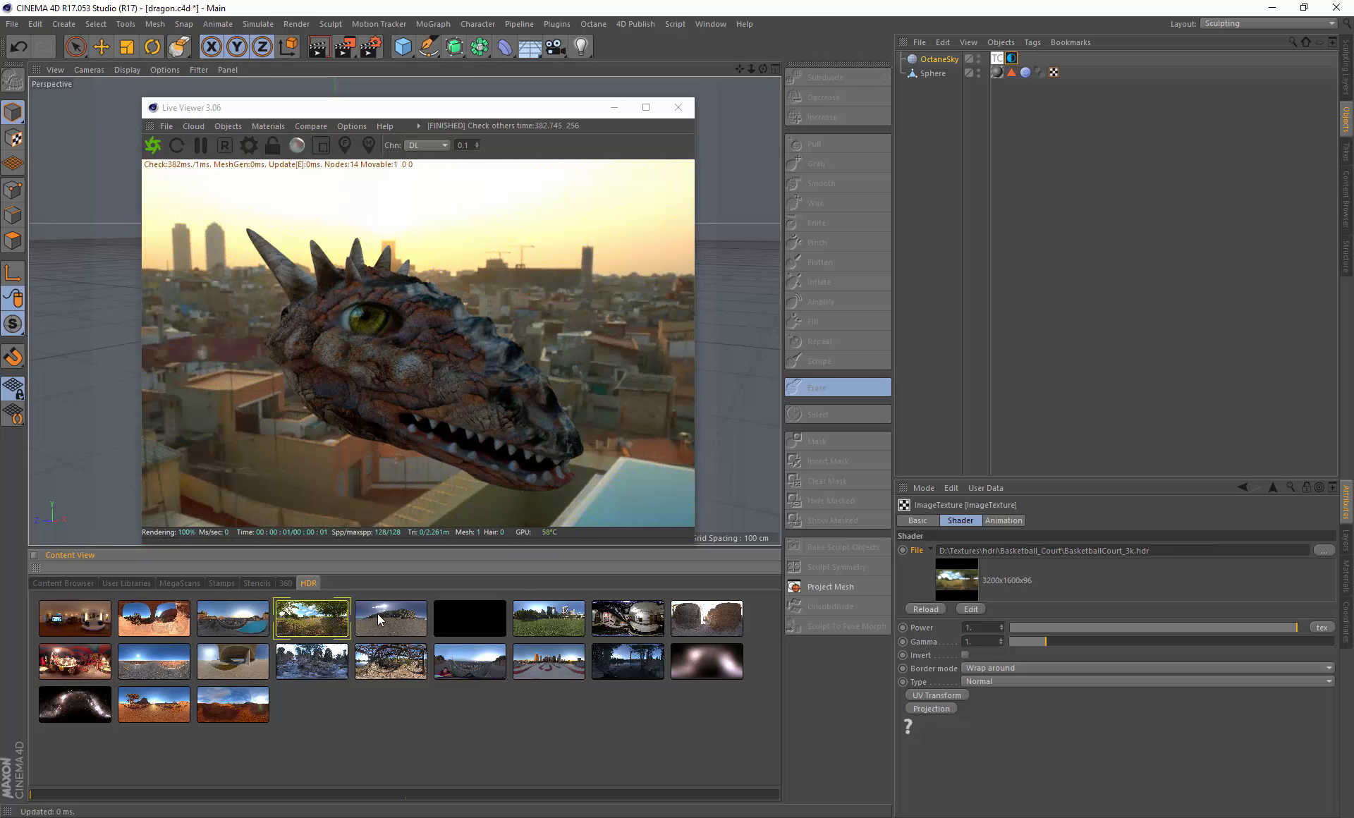
double_click(392, 617)
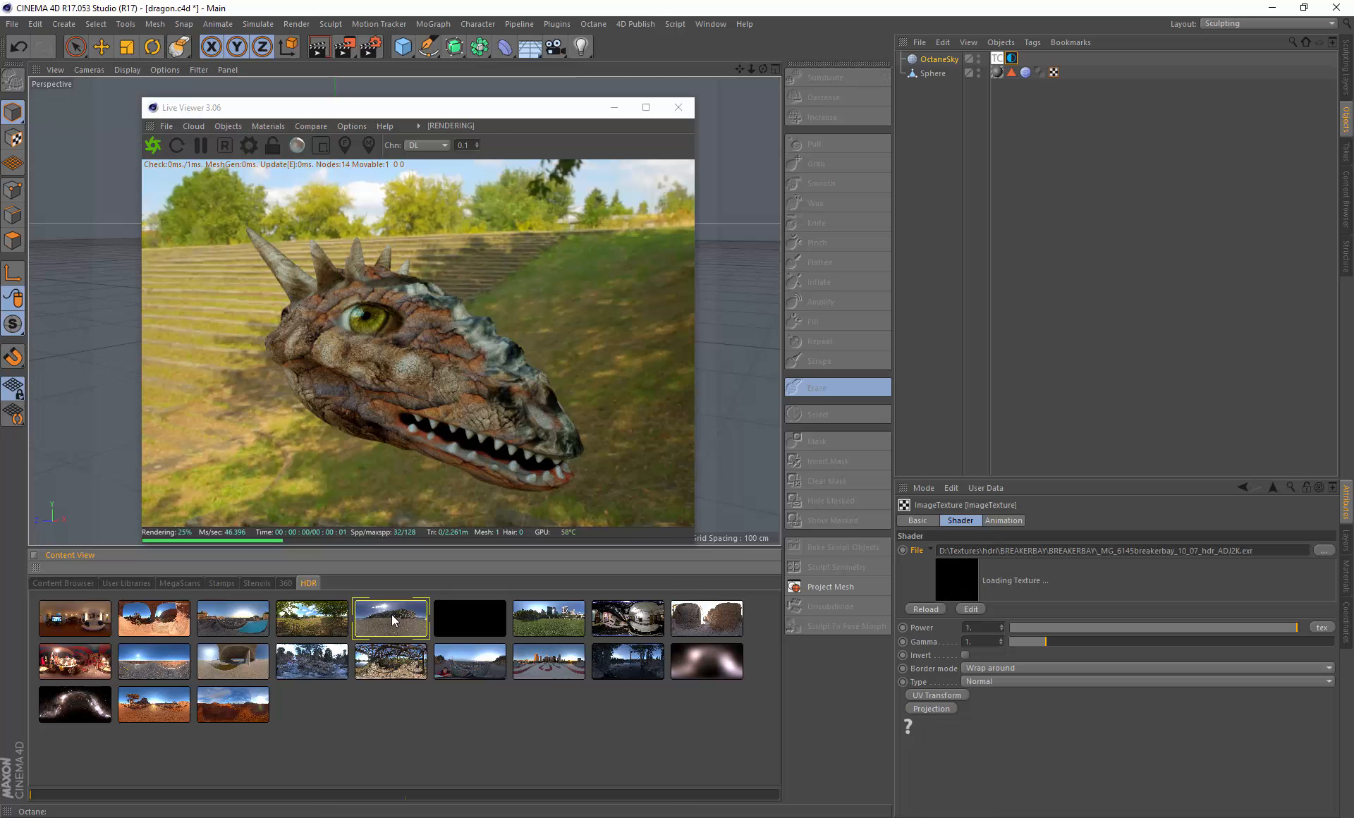
double_click(485, 609)
double_click(552, 617)
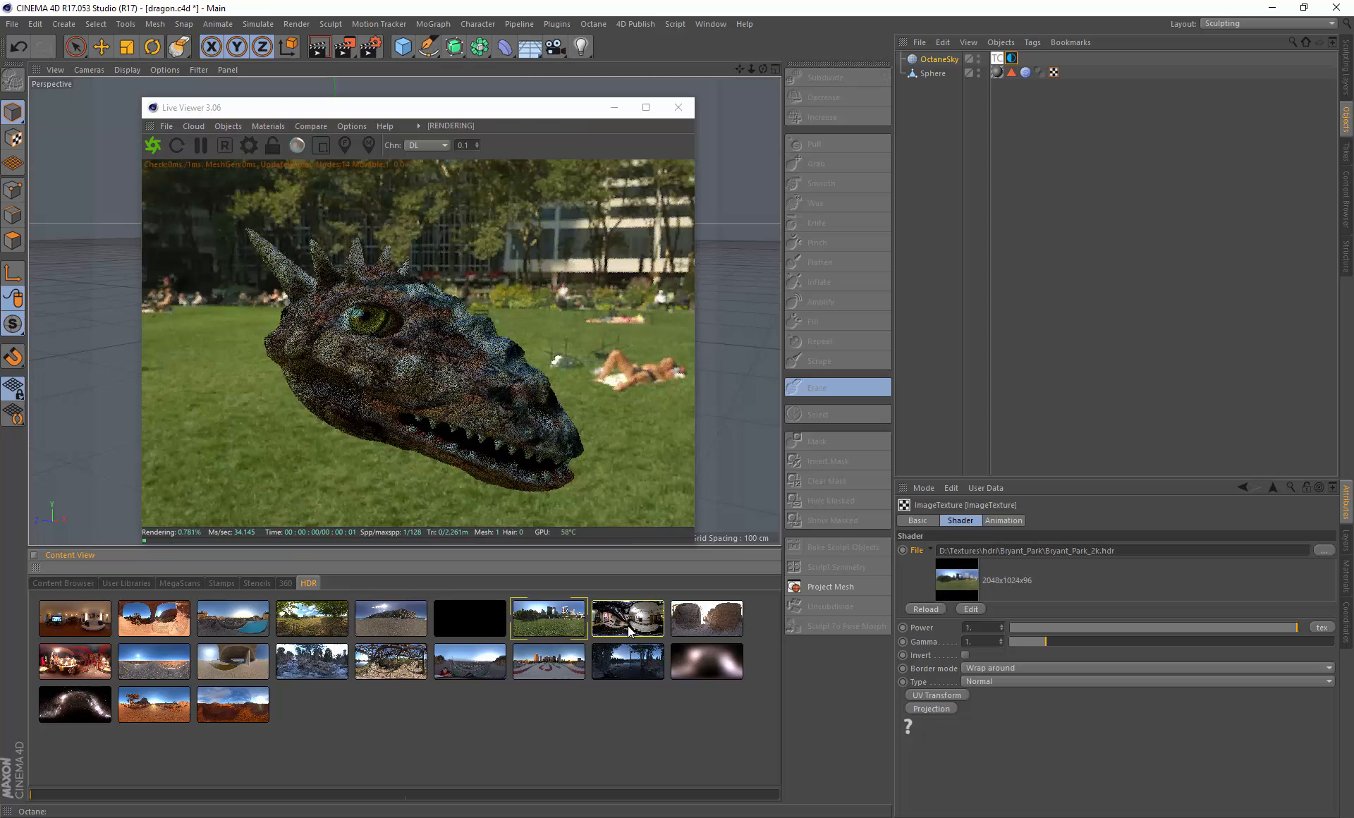
Step: Try the Ice_Lake_Ref, LA_Downtown_Helipad_GoldenHour_3k and 14-Hamarikyu_Bridge_B_3k HDRs as environment lighting
double_click(635, 625)
double_click(634, 670)
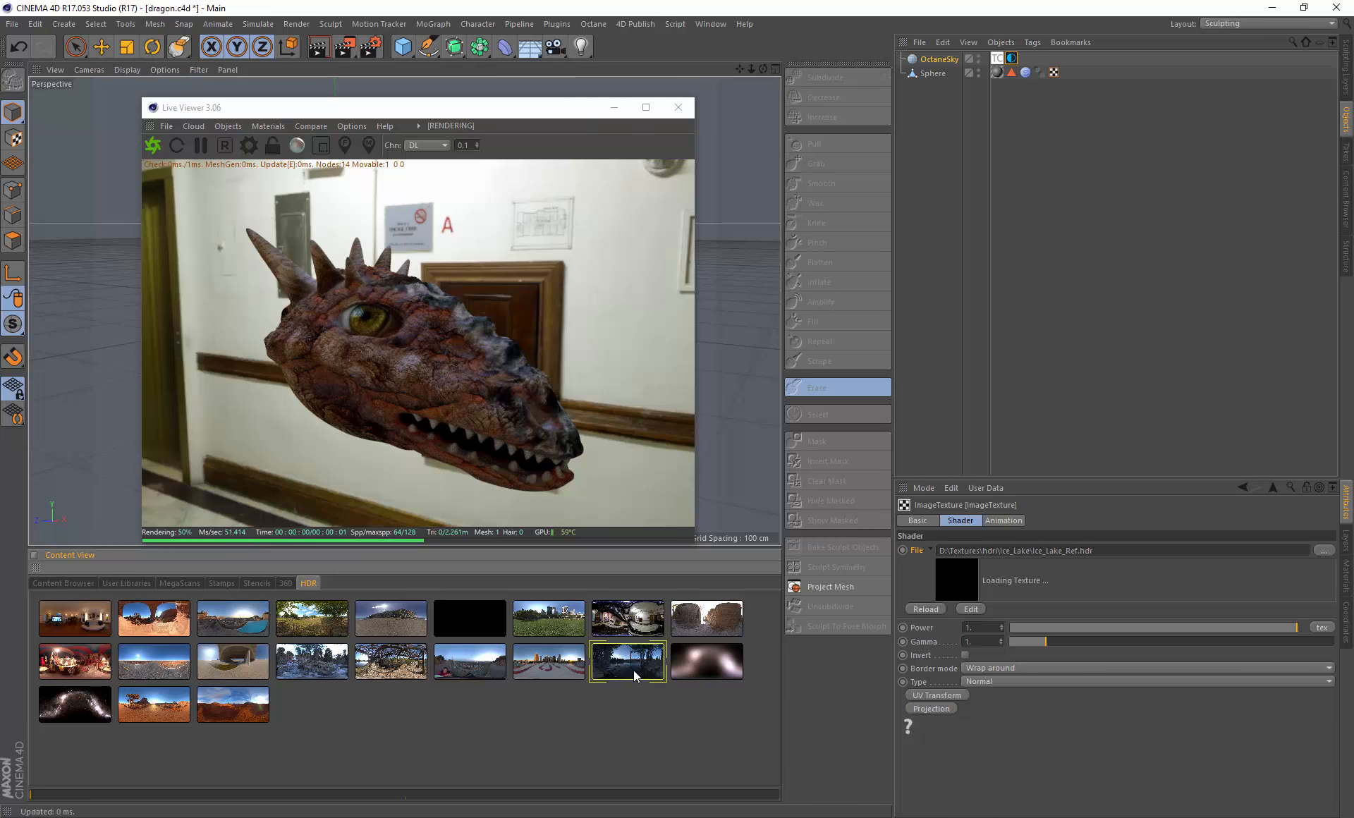
double_click(564, 670)
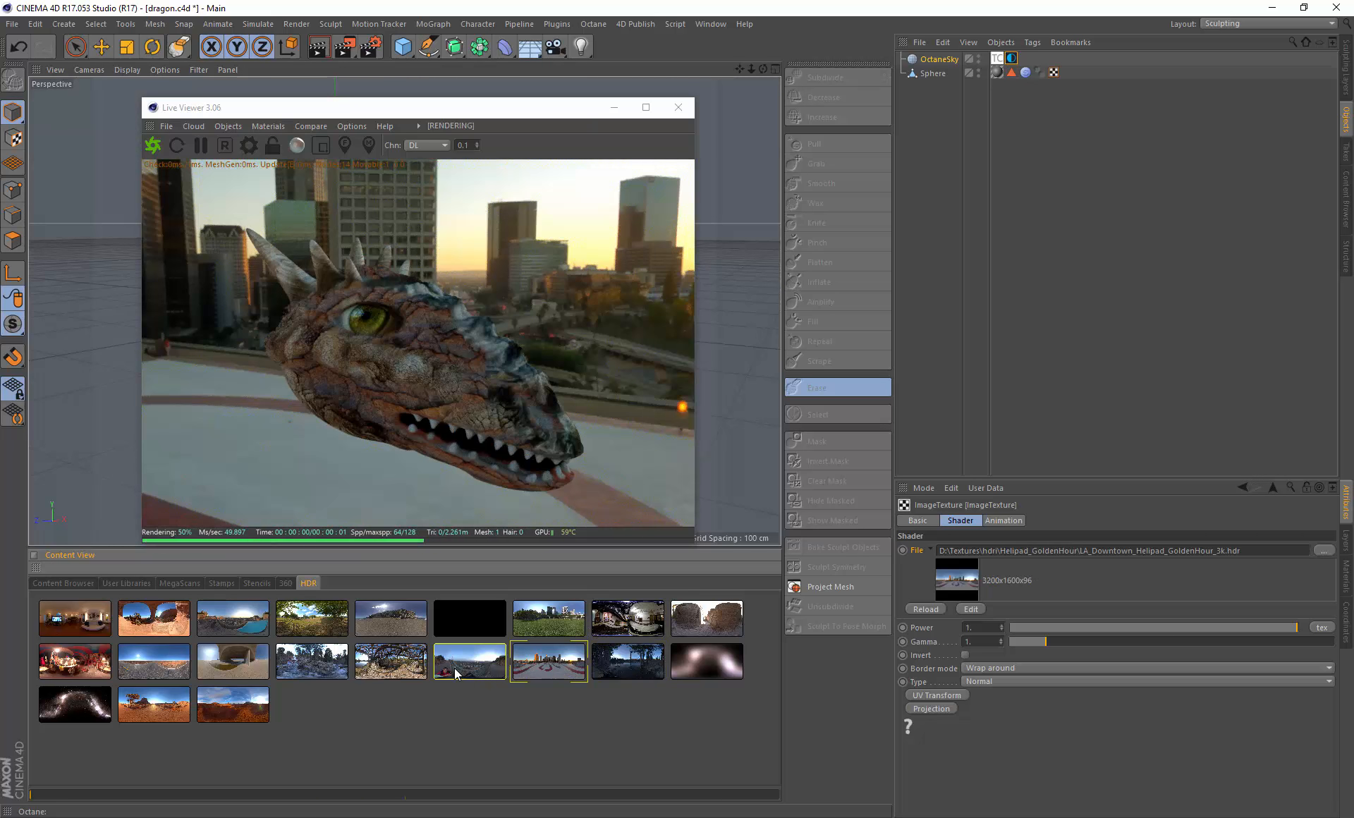
double_click(405, 668)
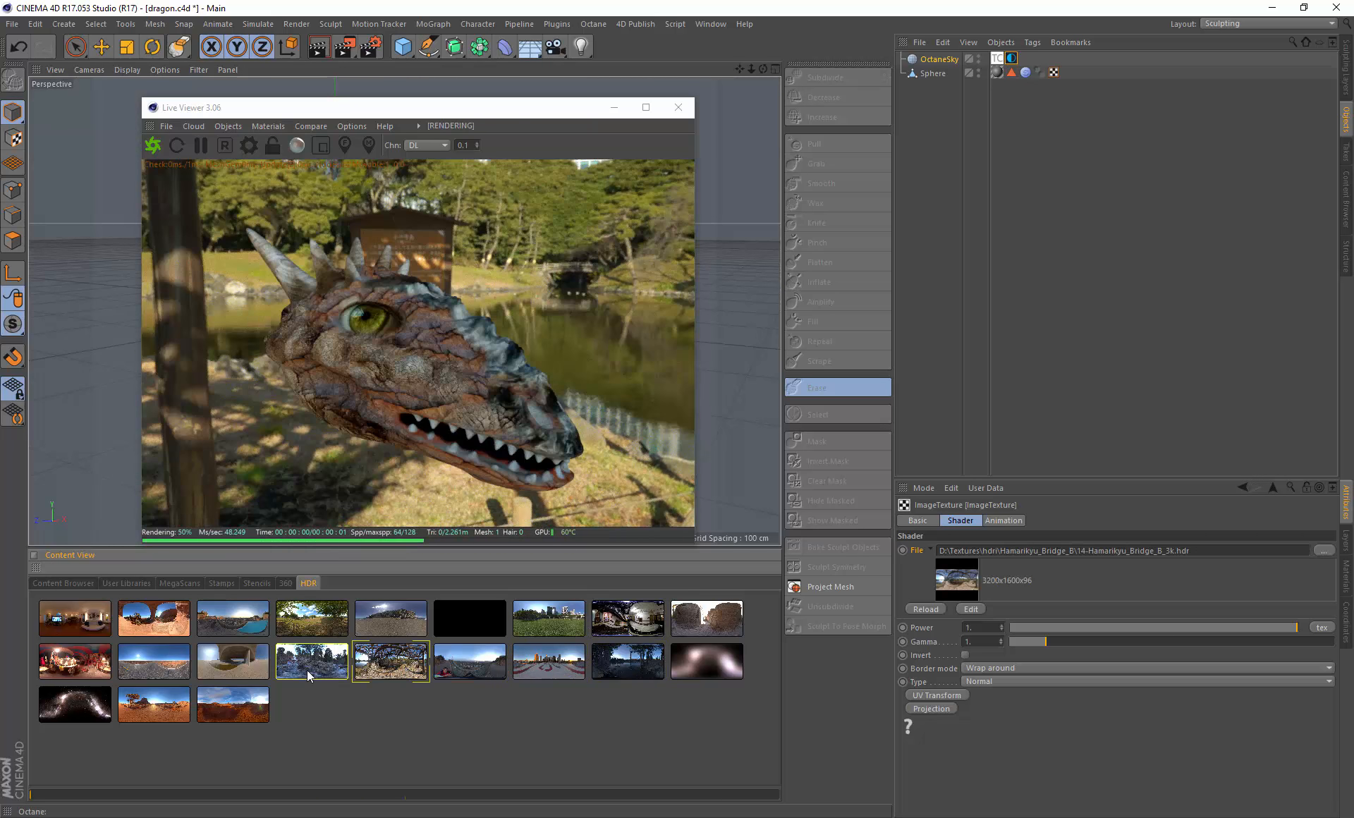
drag(506, 445, 458, 412)
Step: Apply Arches_E_PineTree_3k.hdr as the environment again and place the Live Viewer beside the perspective viewport
double_click(154, 619)
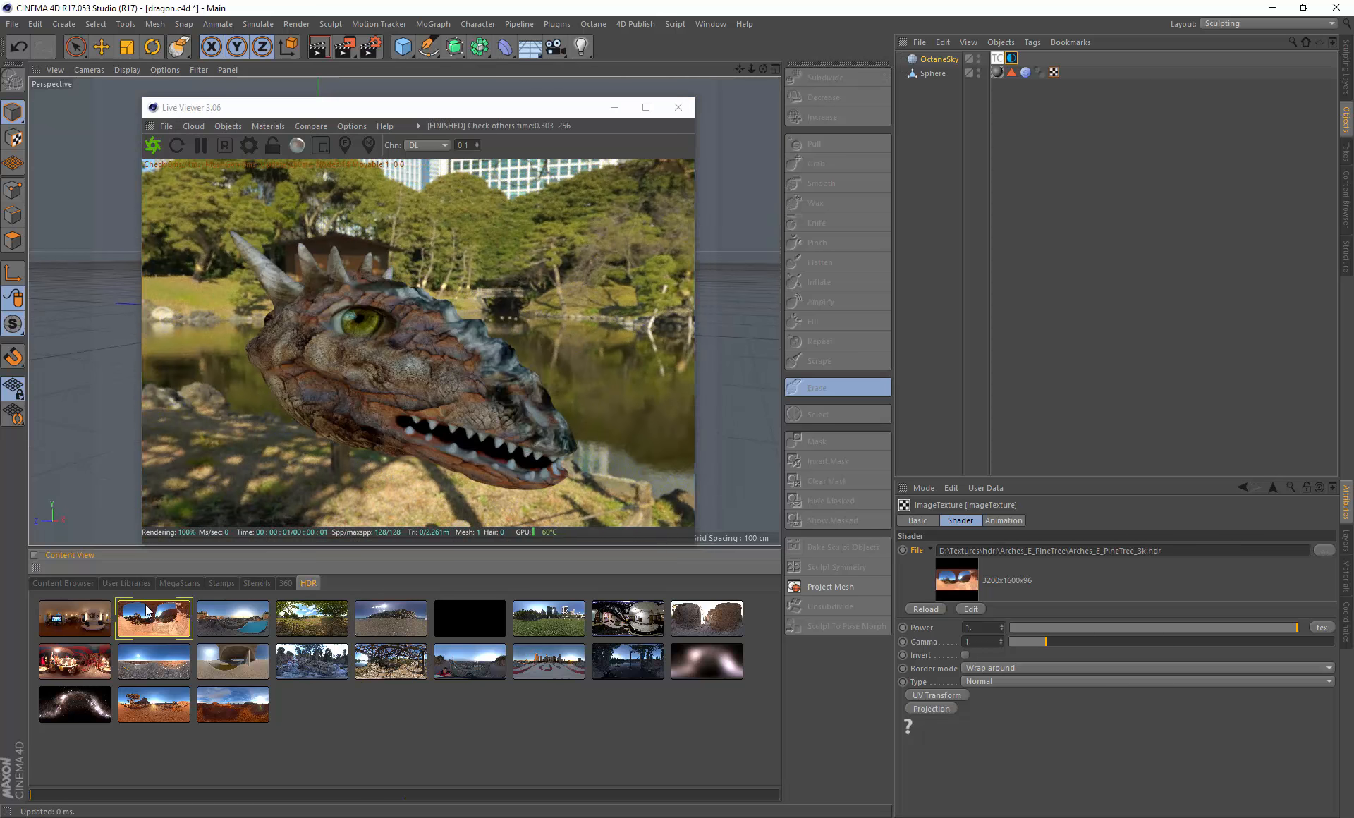
drag(439, 340, 488, 306)
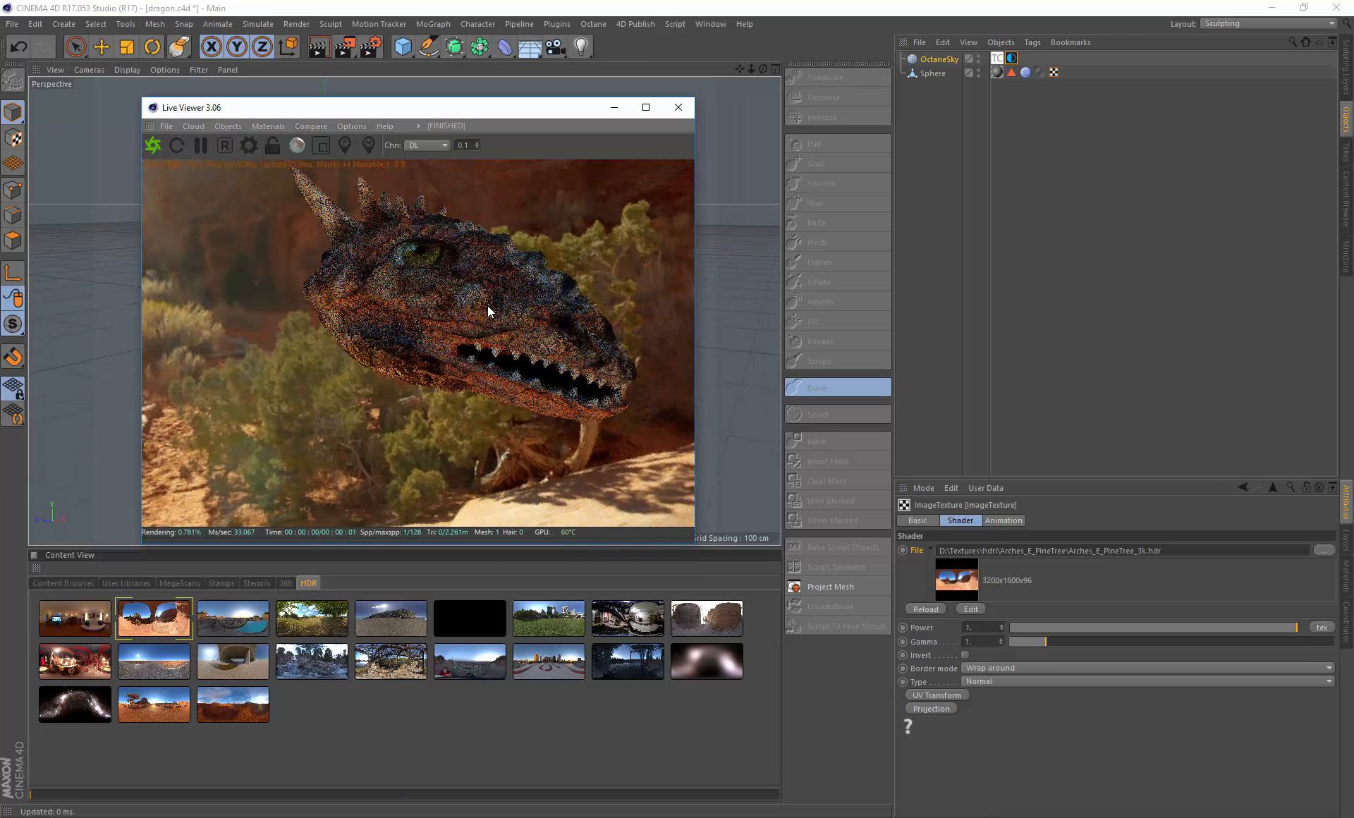
drag(468, 102, 1182, 99)
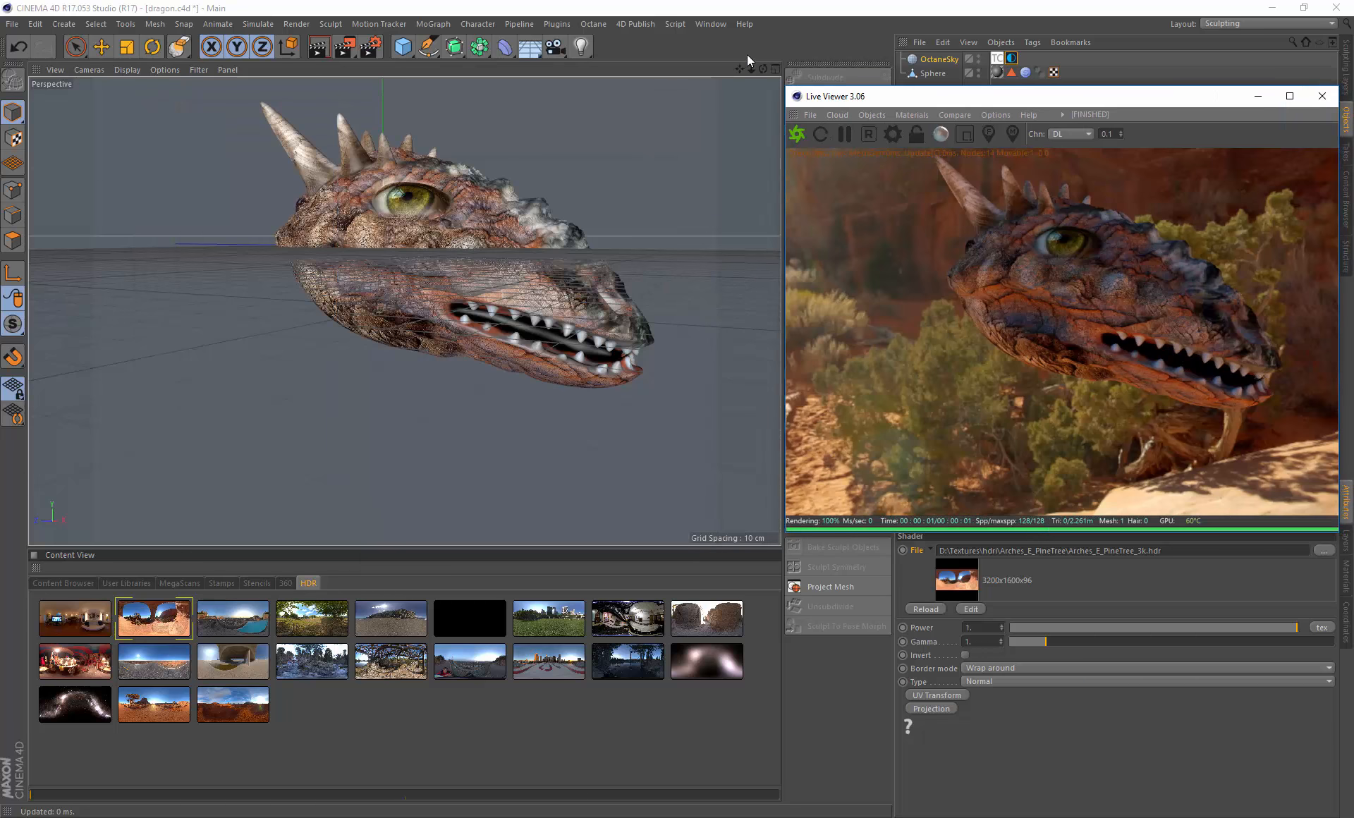
Step: Examine the rendered dragon head from both sides and from above in the desert environment
drag(763, 69, 585, 87)
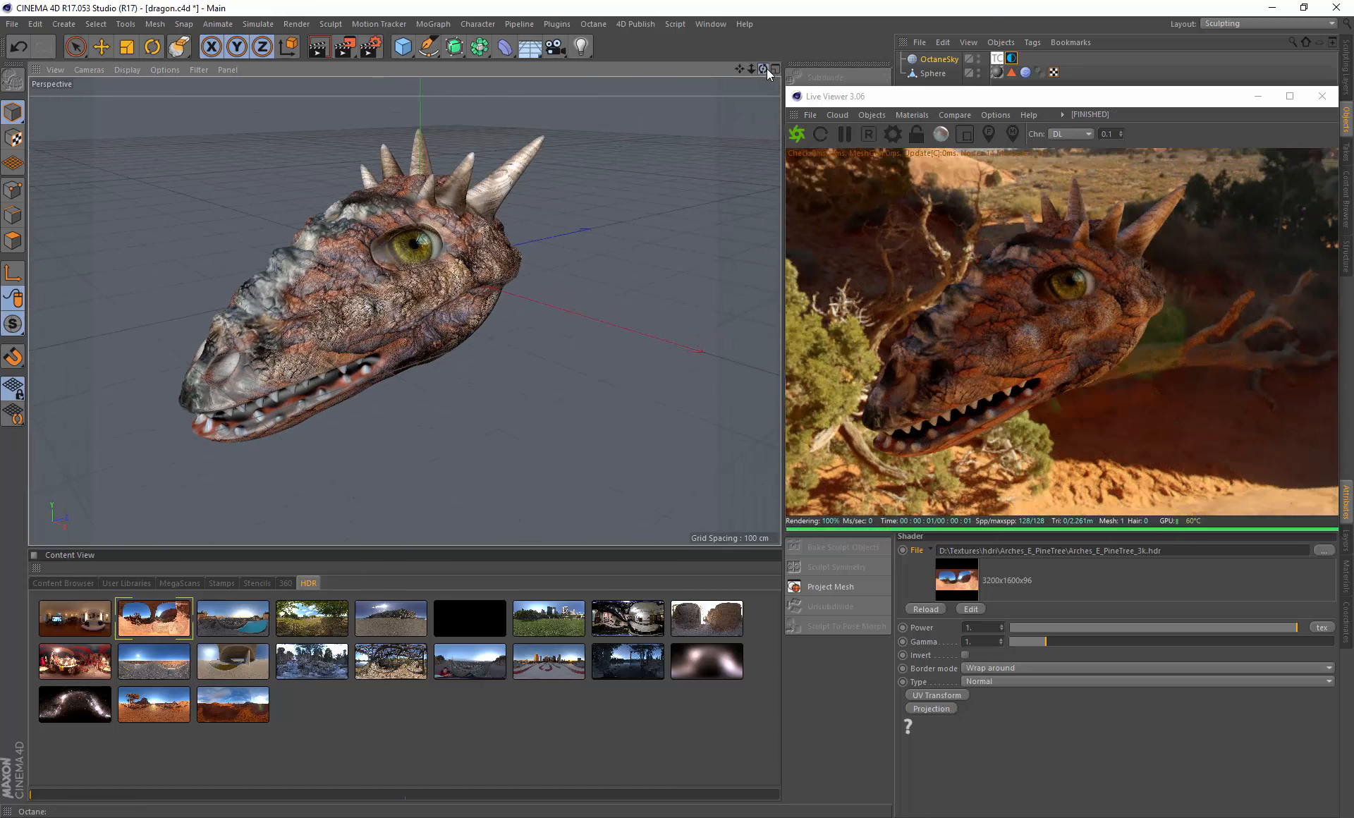
drag(766, 69, 773, 87)
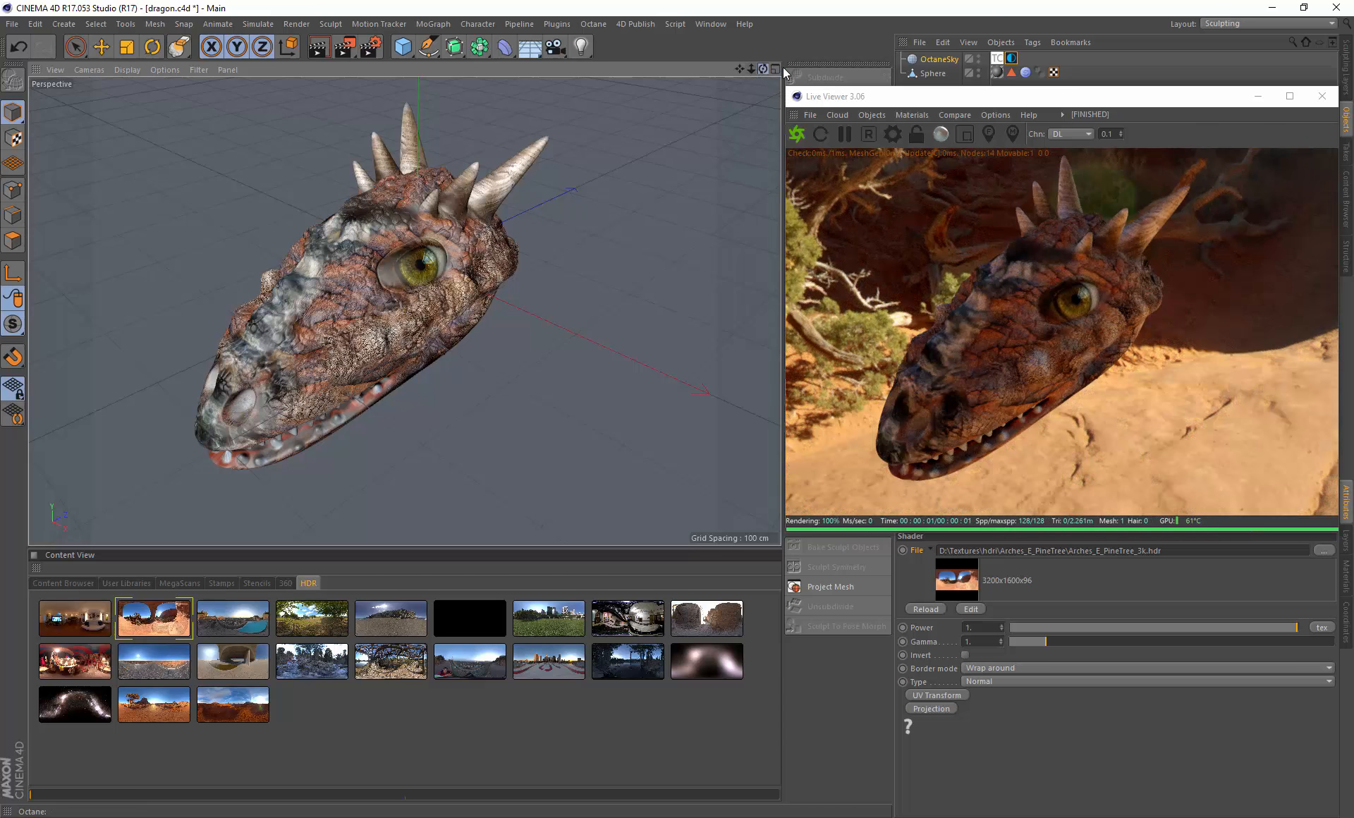
drag(784, 68, 918, 48)
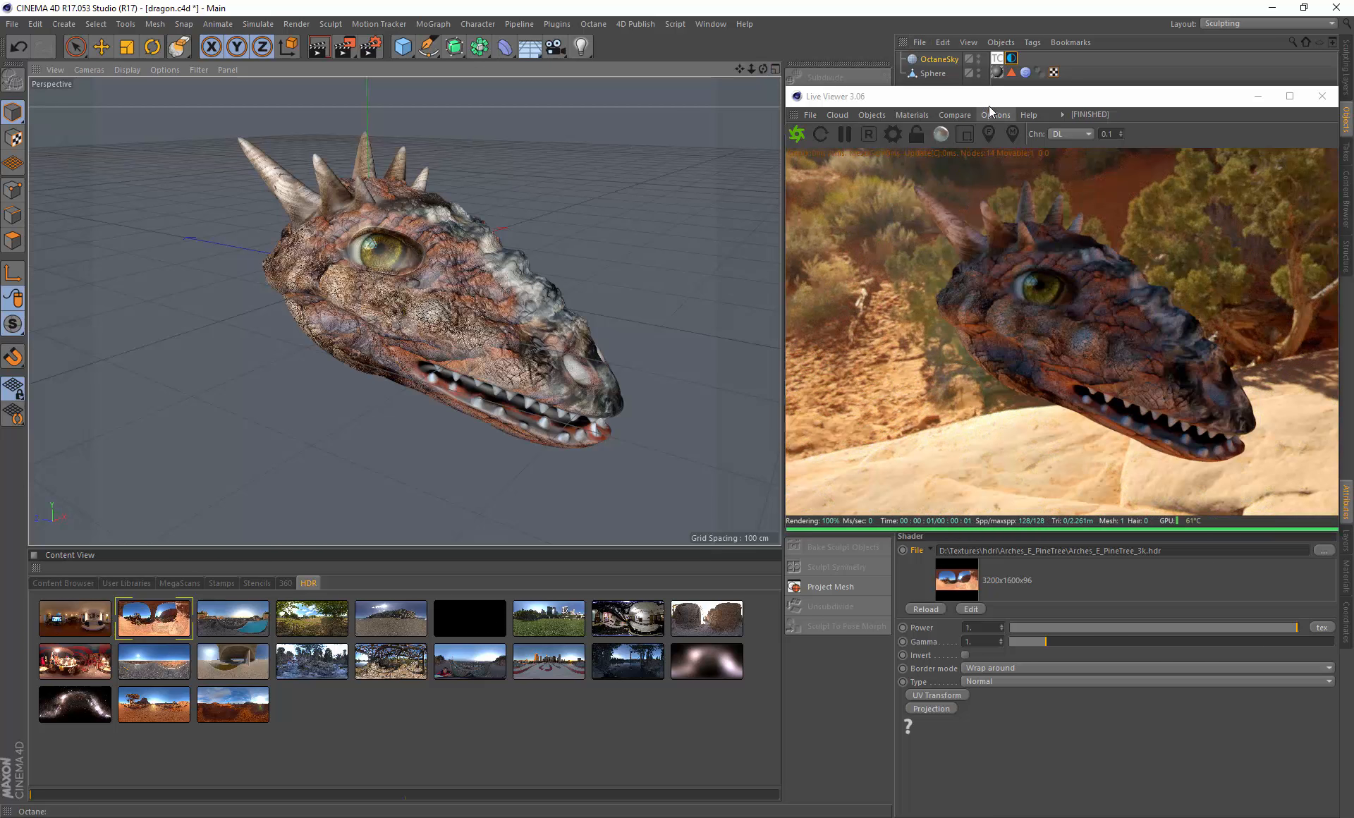
drag(989, 106, 976, 82)
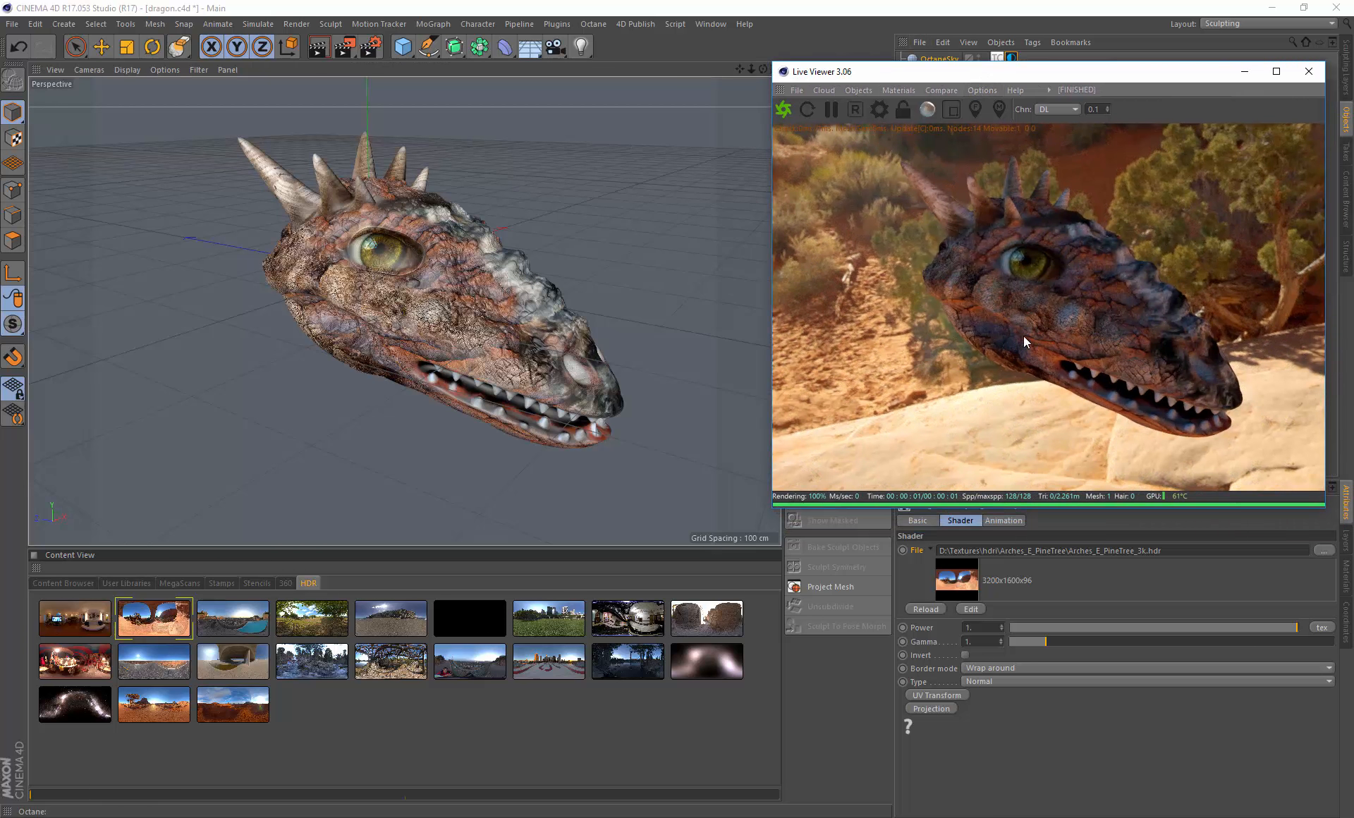